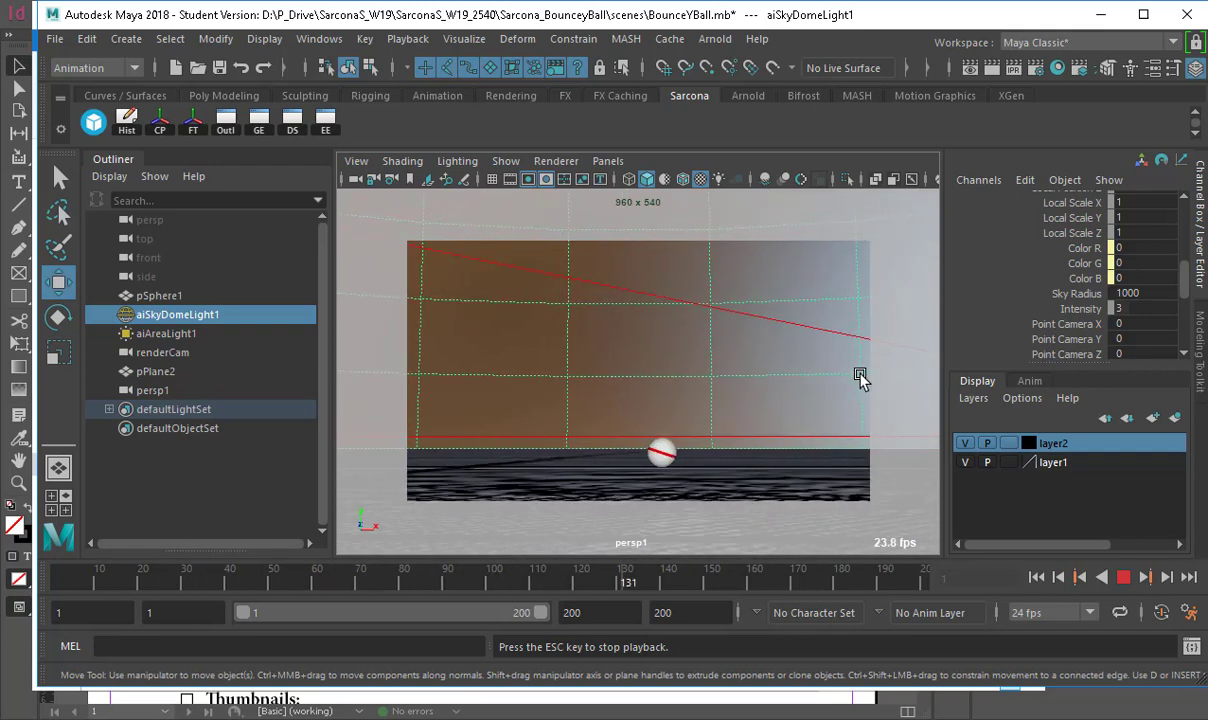
# - Stop the playback and select the ball to inspect its keyframes on the timeline
pyautogui.press('Escape')
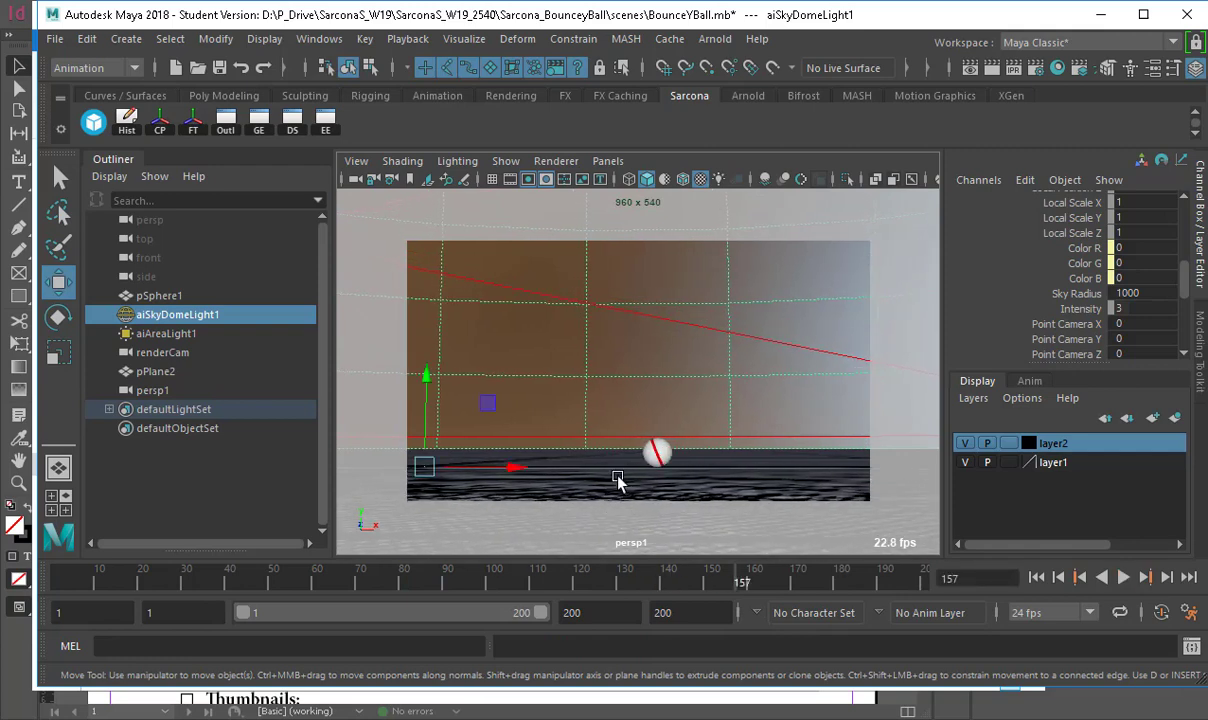
pyautogui.click(663, 455)
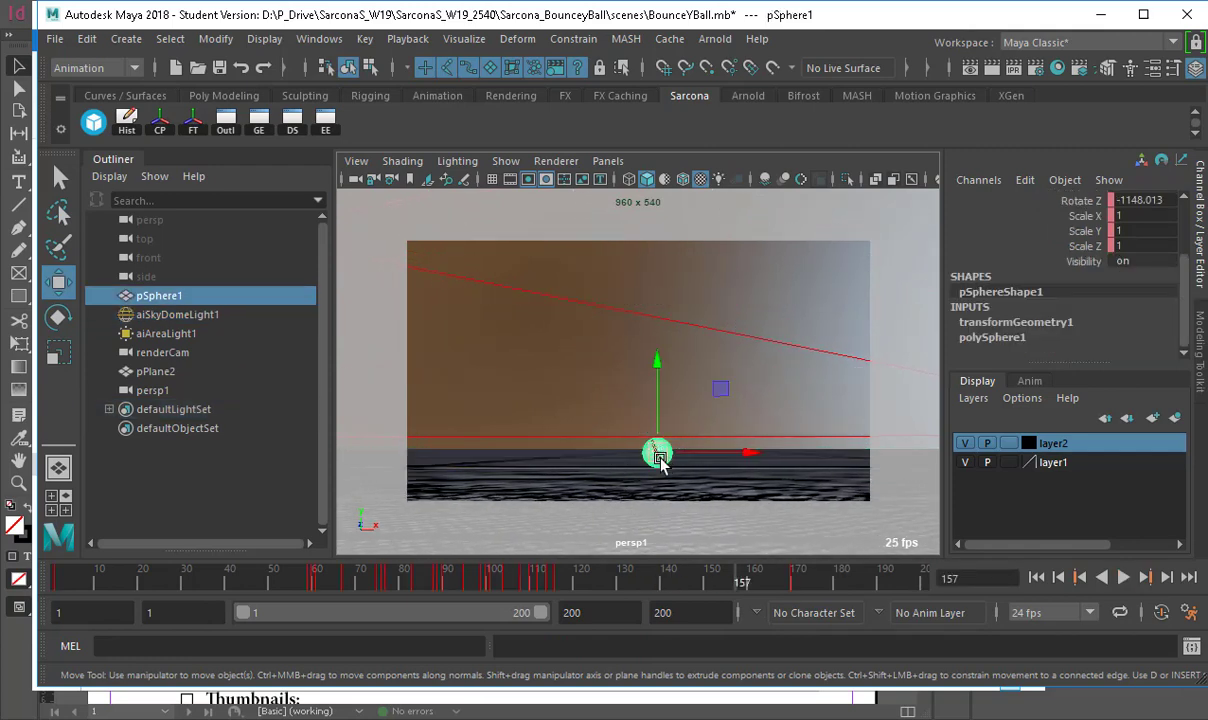
pyautogui.click(622, 418)
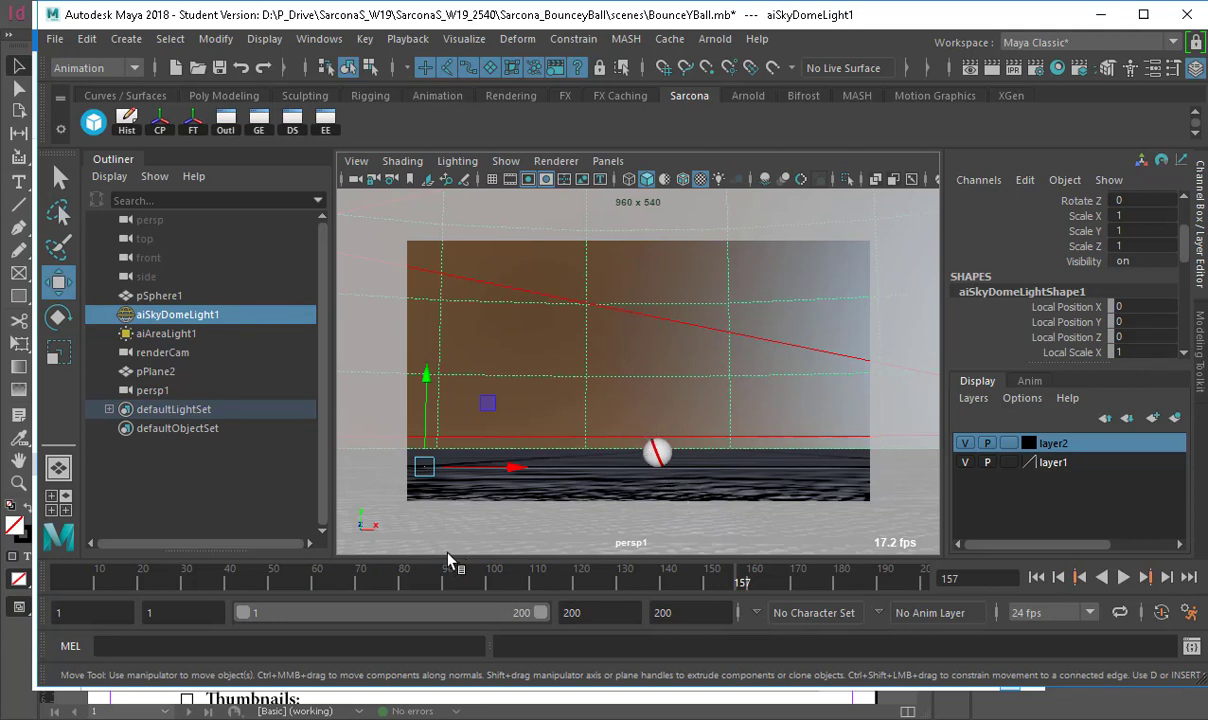
# - Play the animation from frame 1 in shaded display without textures, restore the texture maps during playback, and stop it
pyautogui.press('5')
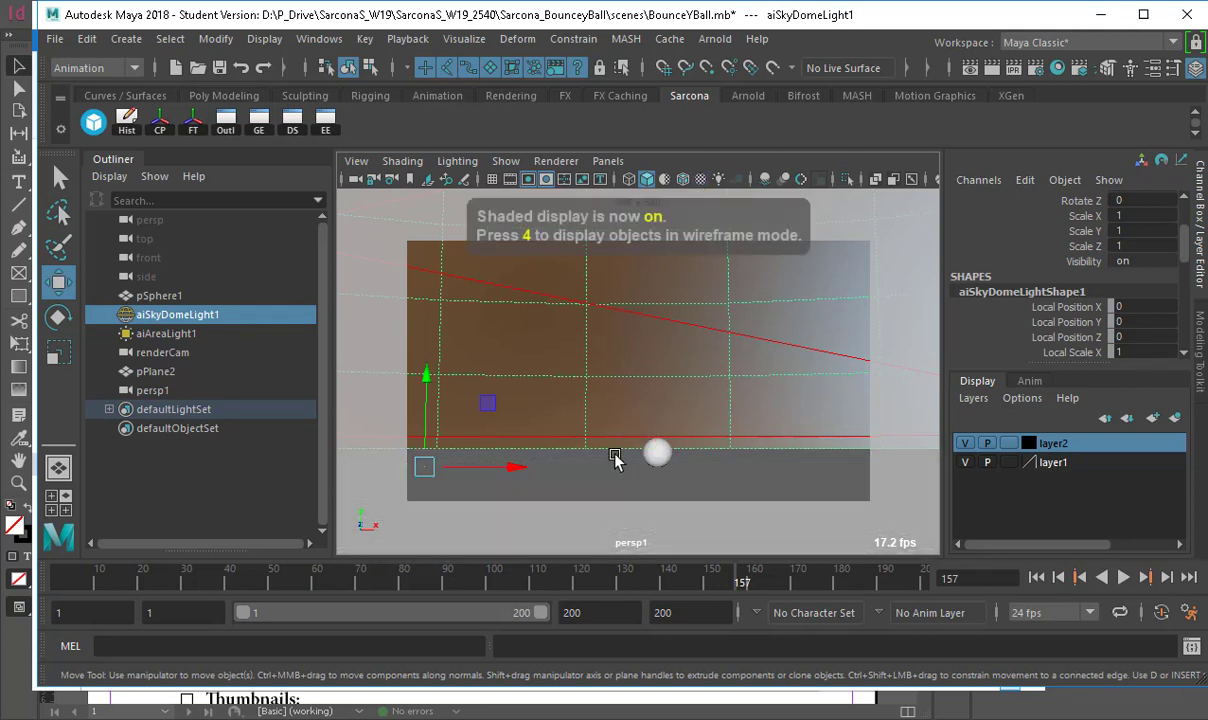
pyautogui.click(1036, 577)
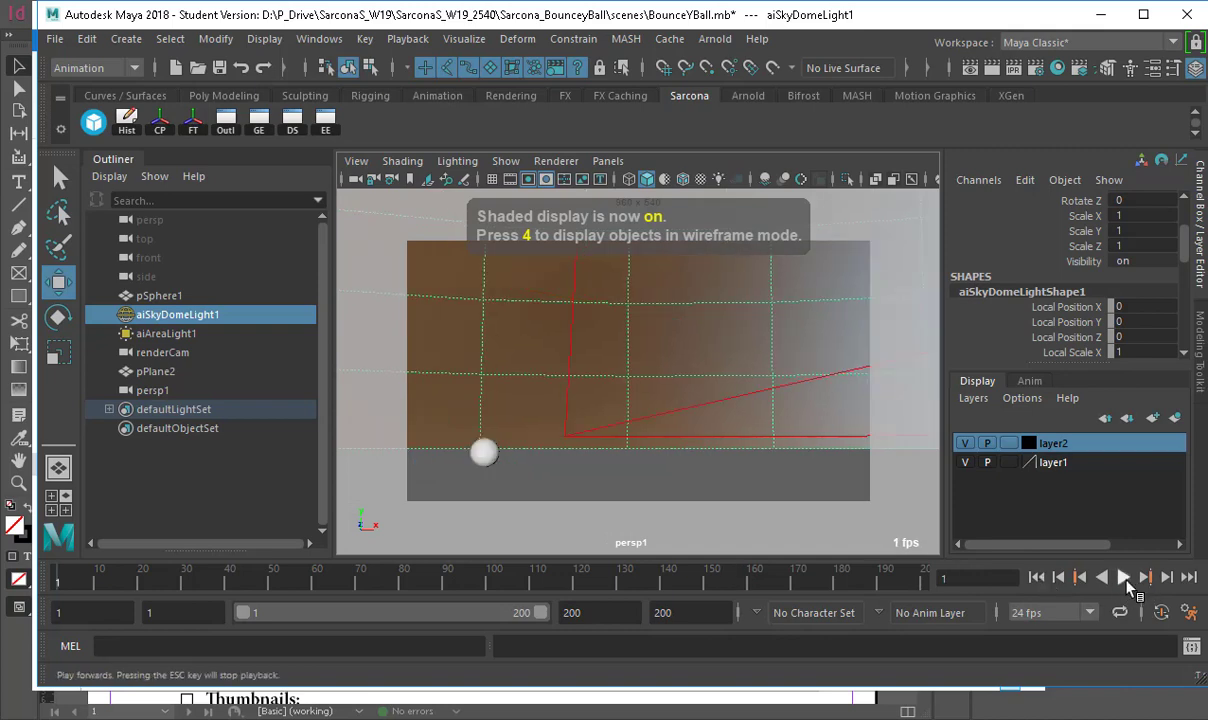
pyautogui.click(1123, 577)
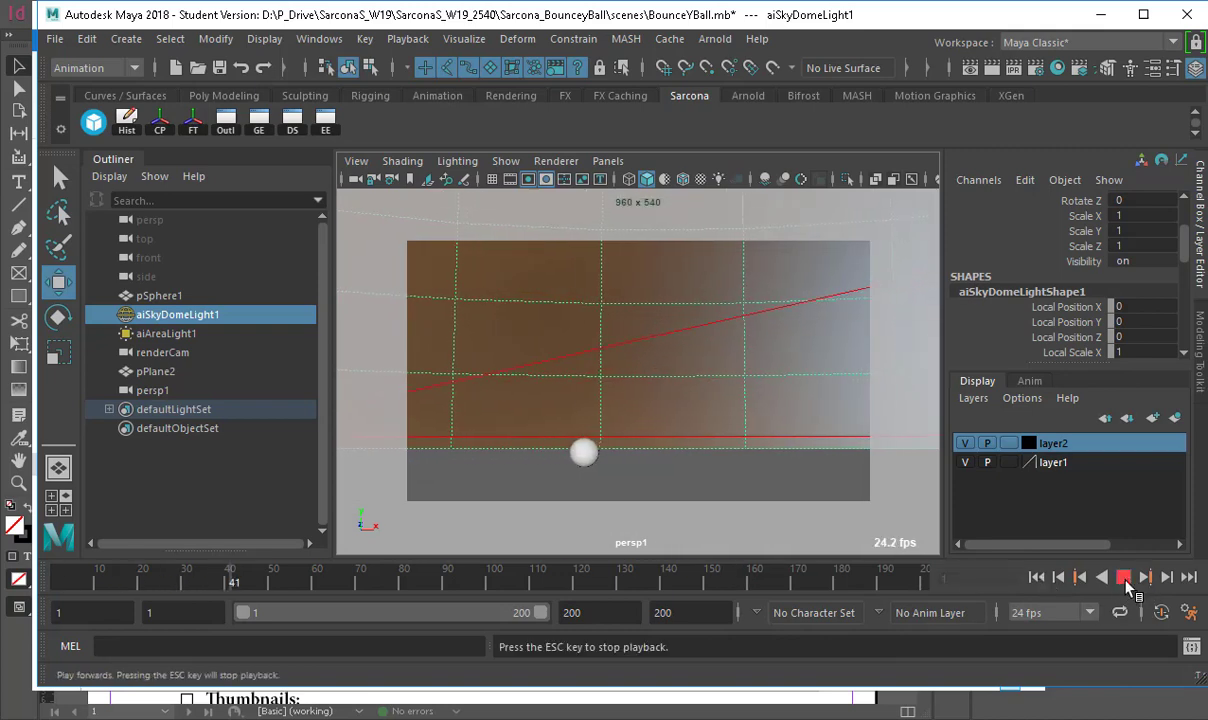
pyautogui.press('6')
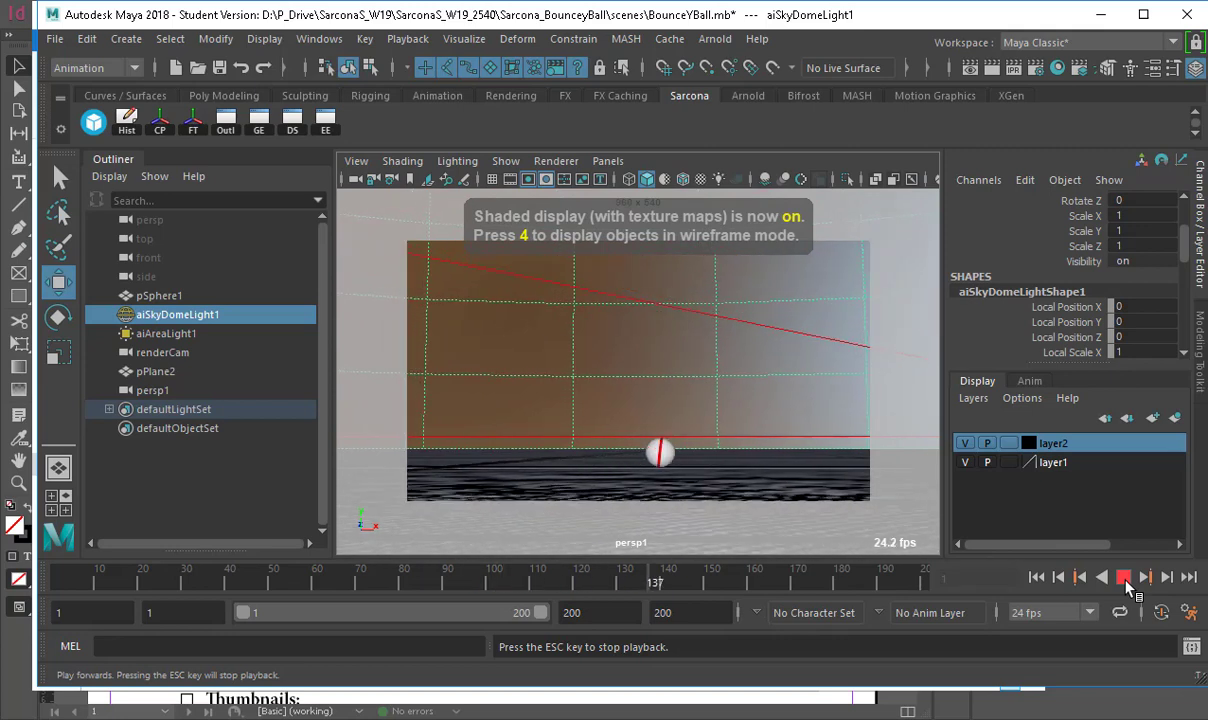
pyautogui.click(1123, 579)
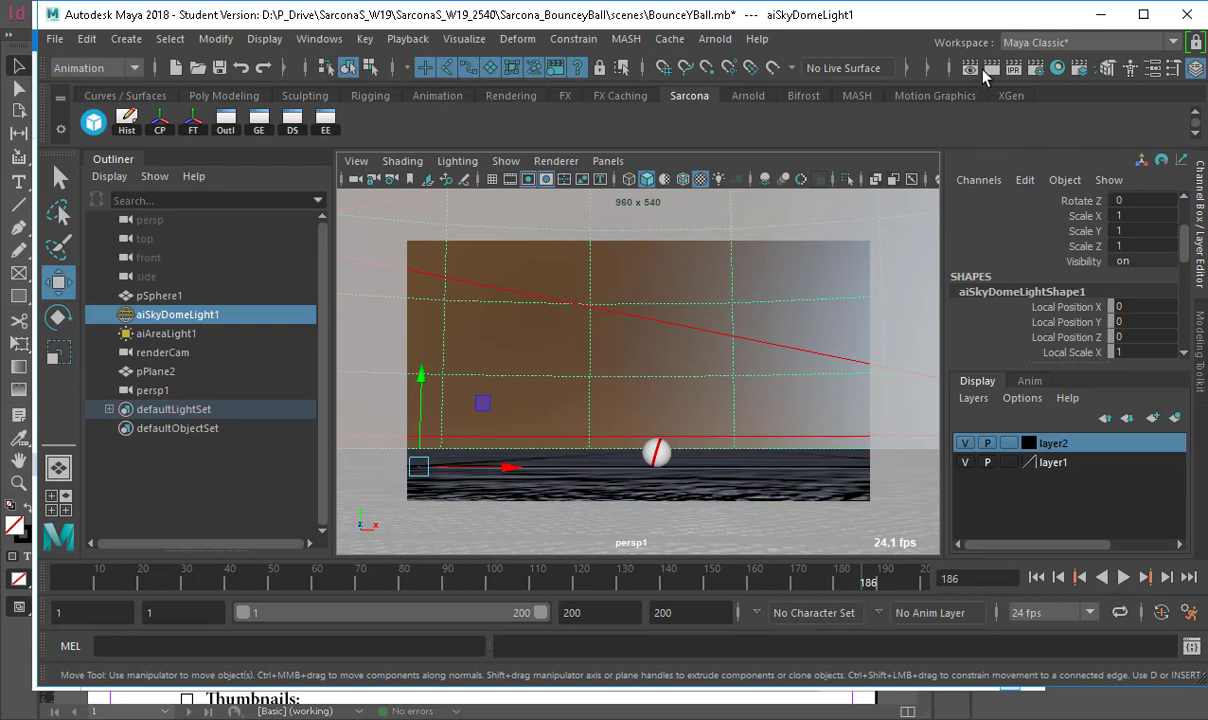
# - Render the current frame with Arnold and examine the ball up close
pyautogui.click(714, 38)
pyautogui.click(705, 70)
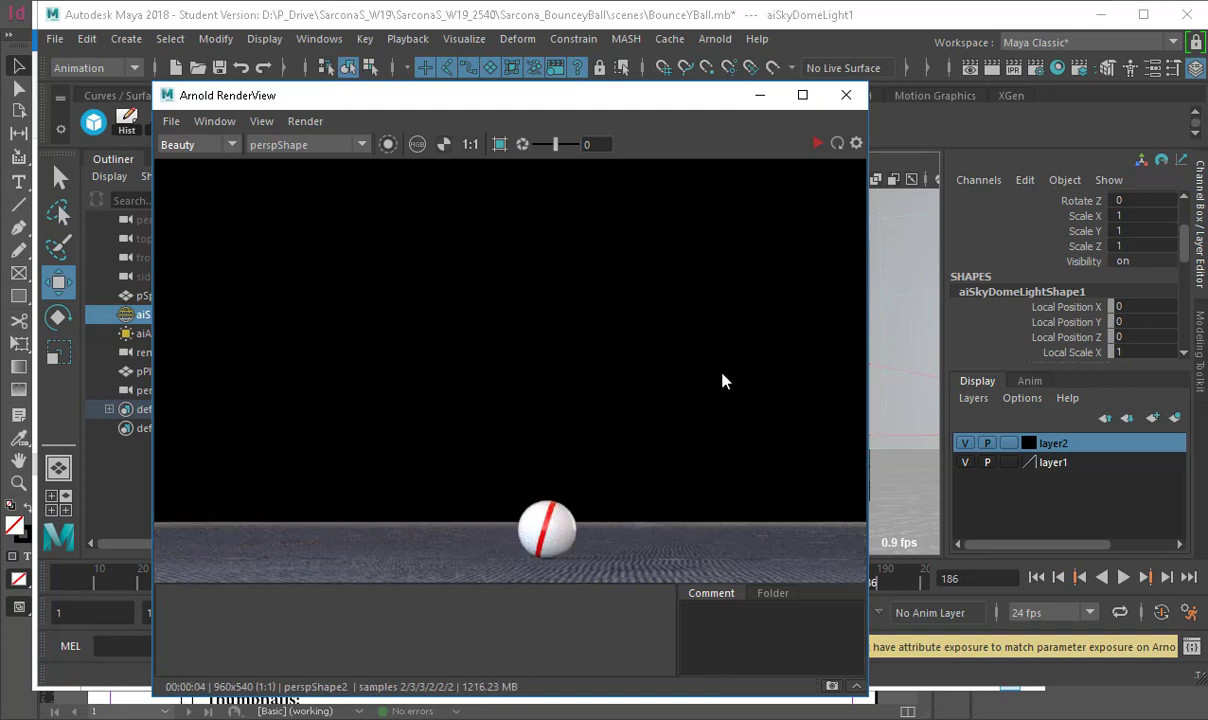
pyautogui.scroll(2, 553, 431)
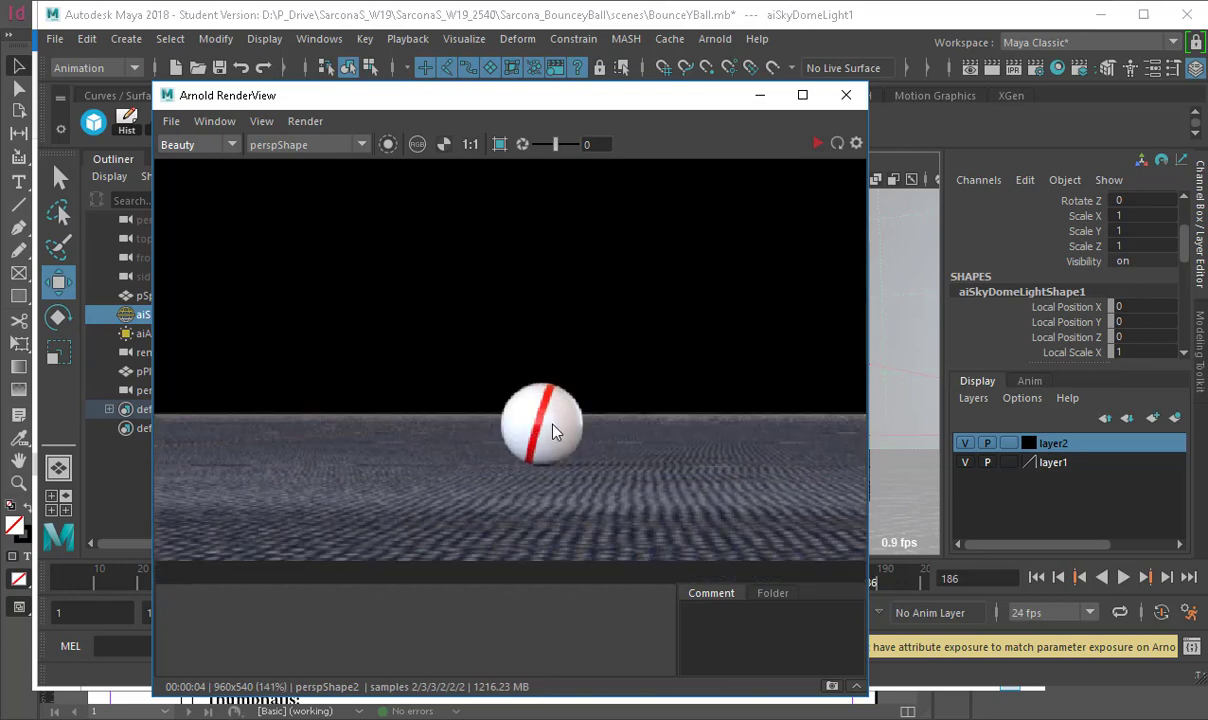
# - Review the Arnold Motion Blur options in the render settings, and close the settings and the render window
pyautogui.click(982, 64)
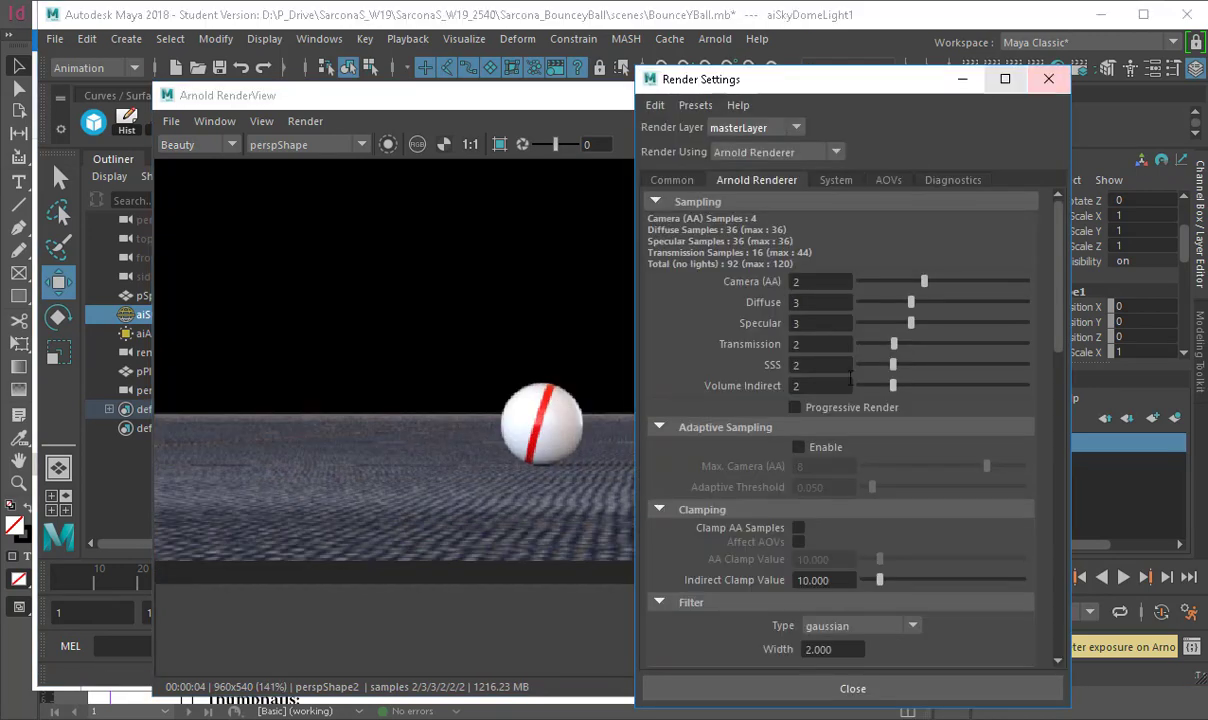
pyautogui.scroll(-15, 816, 552)
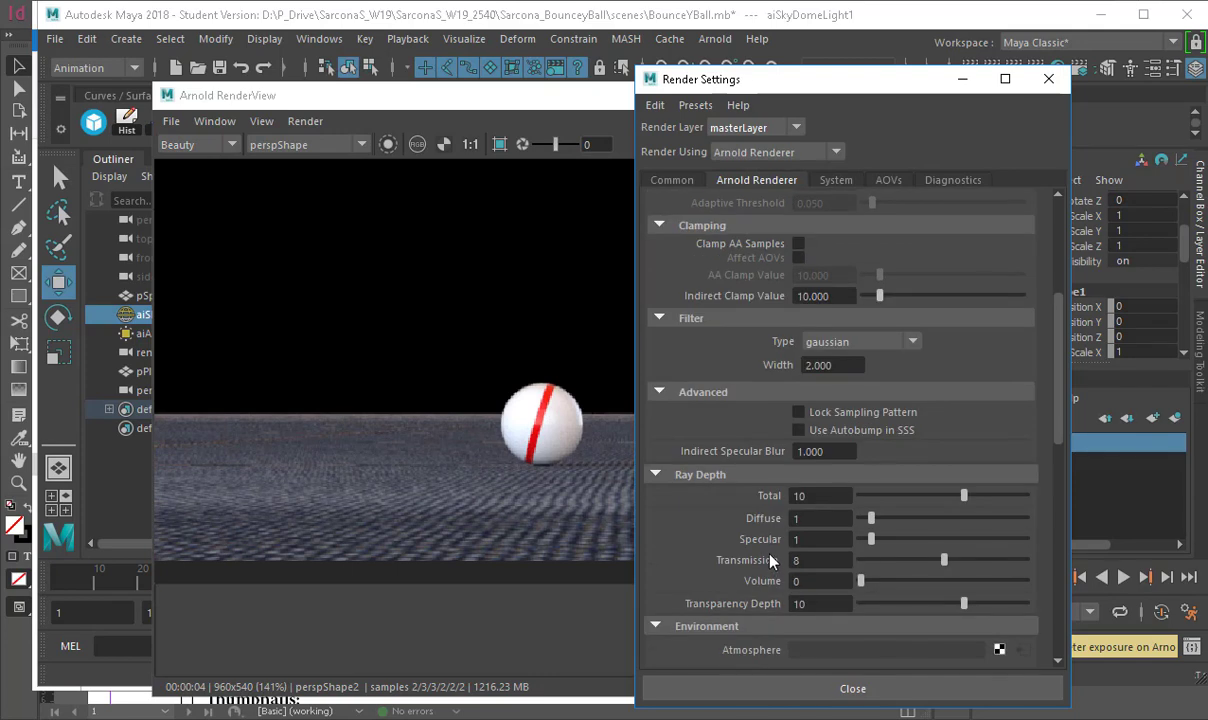
pyautogui.scroll(3, 800, 440)
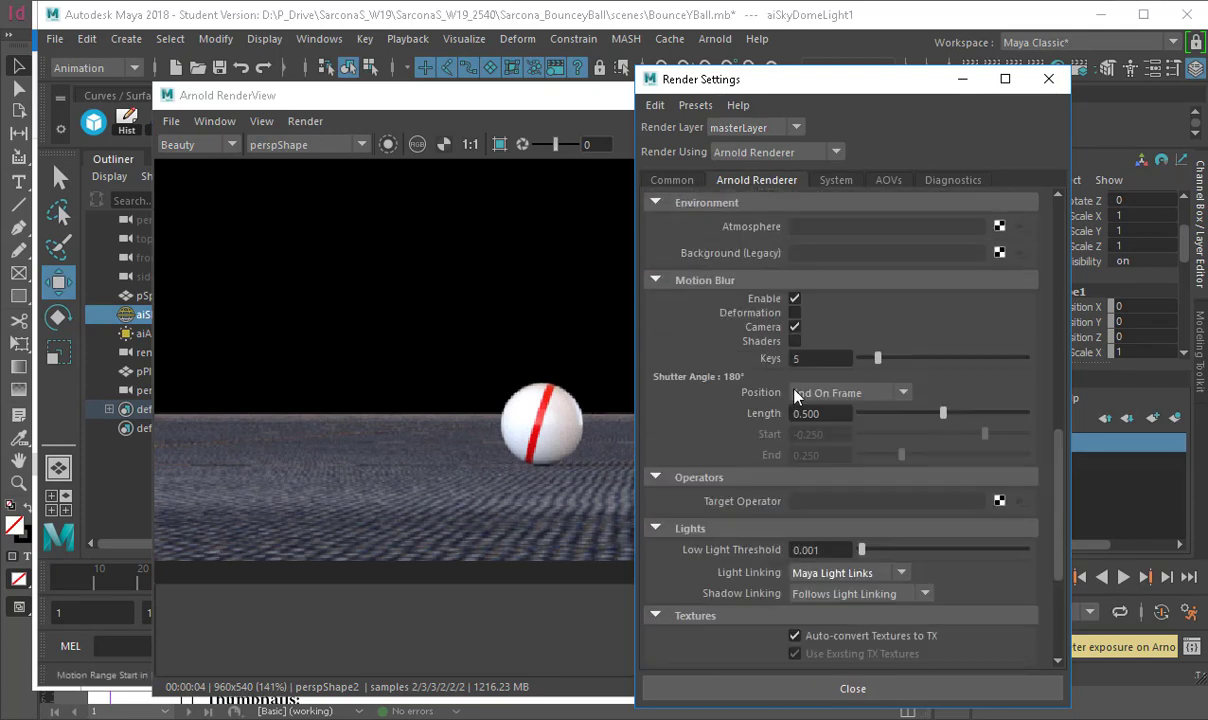
pyautogui.click(1048, 78)
pyautogui.click(846, 95)
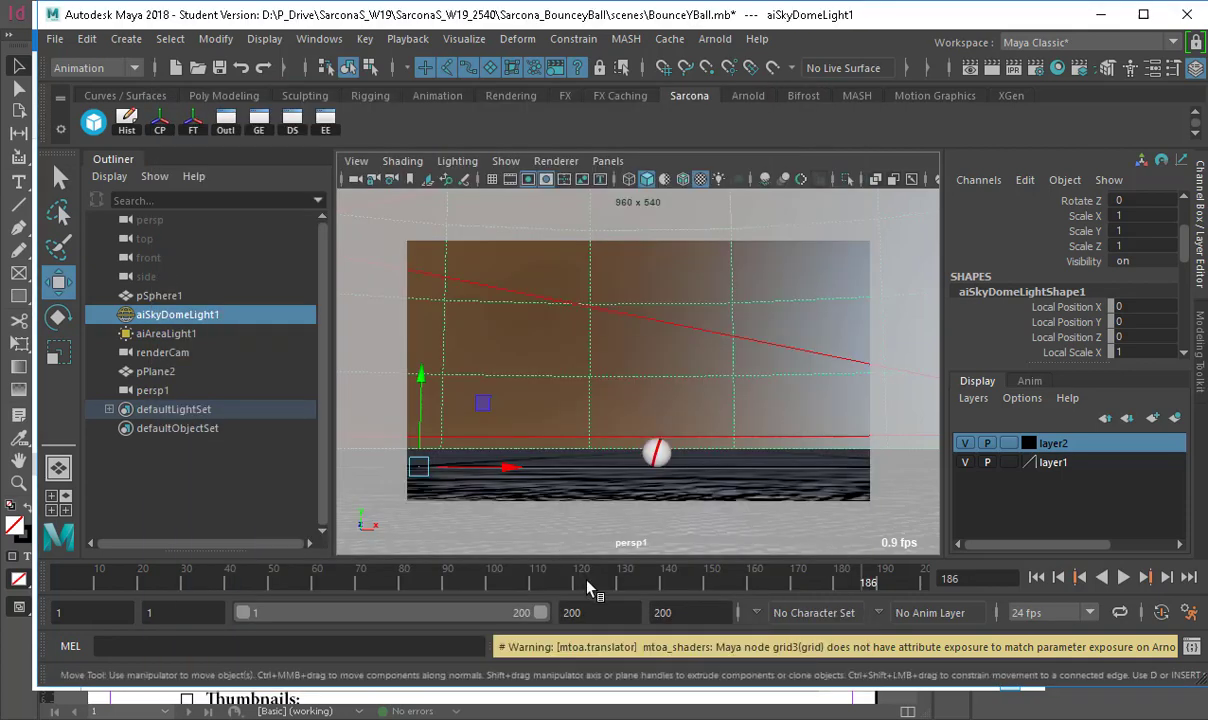
# - Go to frame 100, where the ball is squashed, and render it with Arnold to check the motion blur
pyautogui.hotkey('alt', 'v')
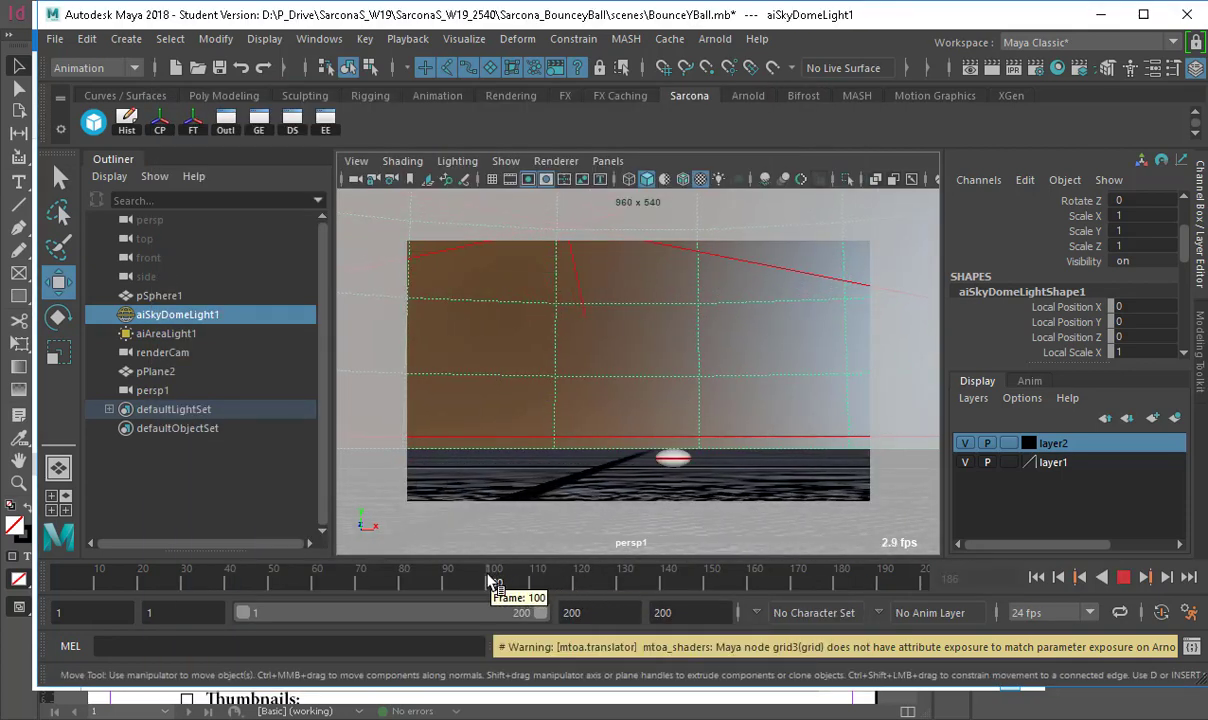
pyautogui.click(493, 582)
pyautogui.click(715, 39)
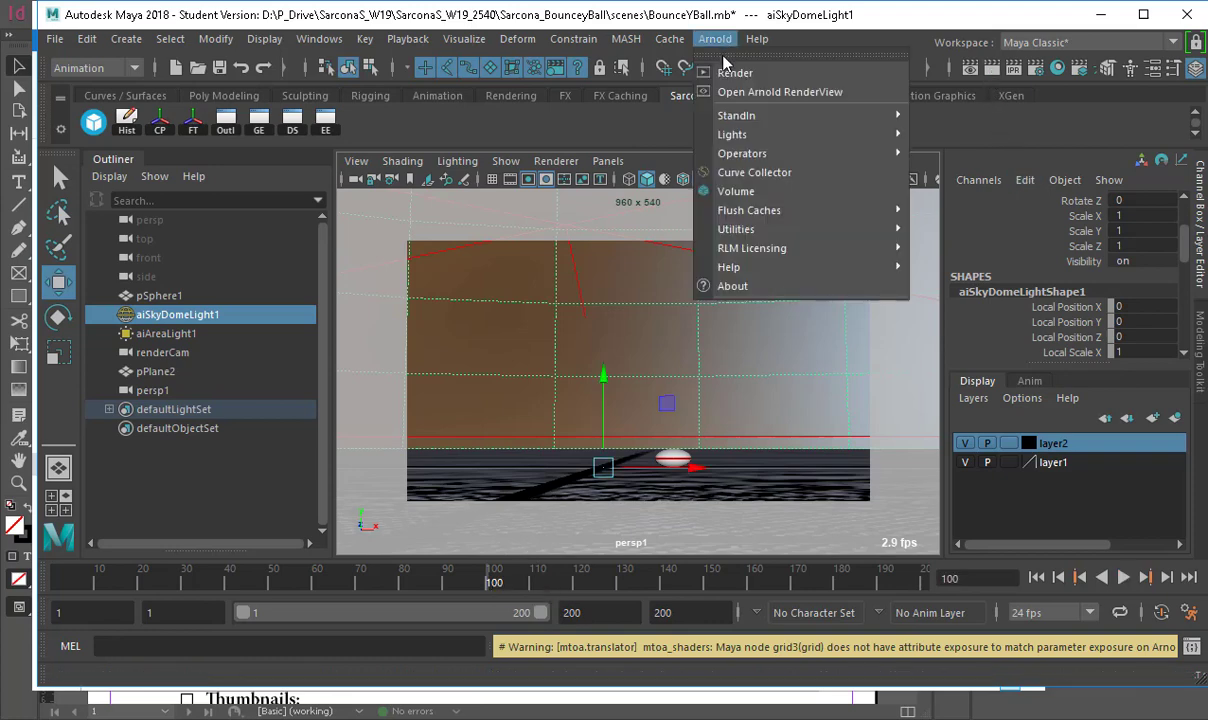
pyautogui.click(733, 72)
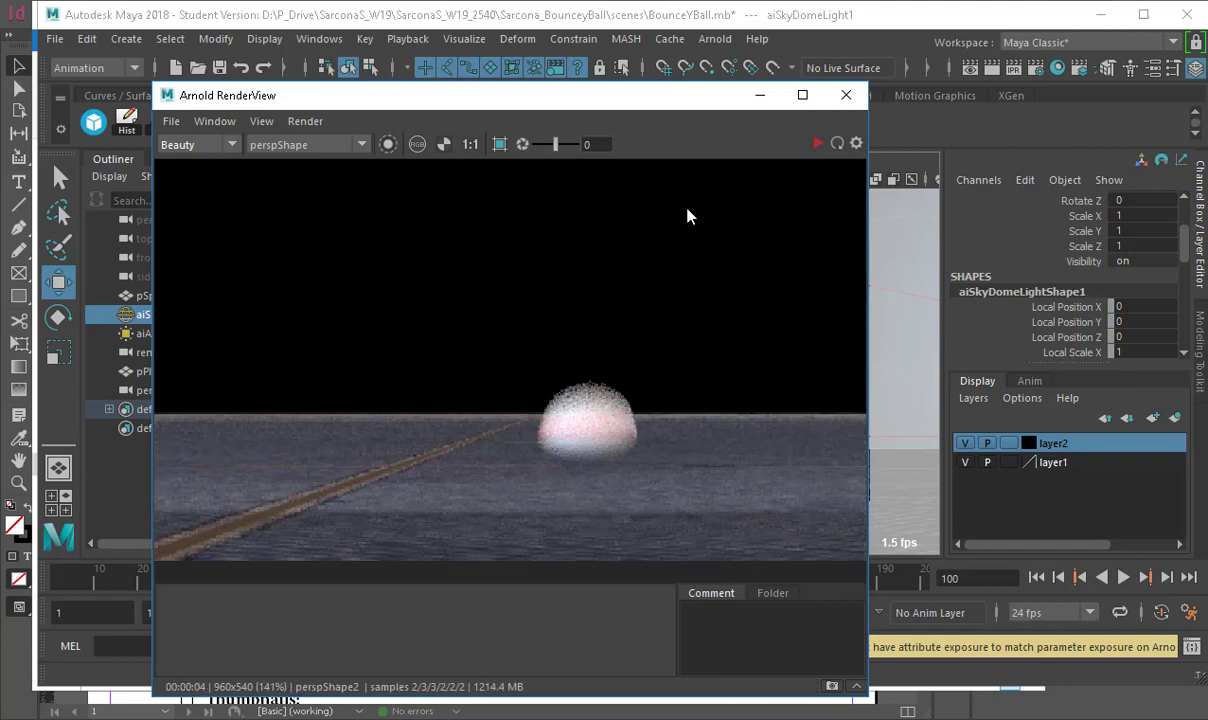
# - Move to frame 97, render the airborne ball to examine its motion blur, and close the render window
pyautogui.moveTo(978, 58); pyautogui.dragTo(1105, 59)
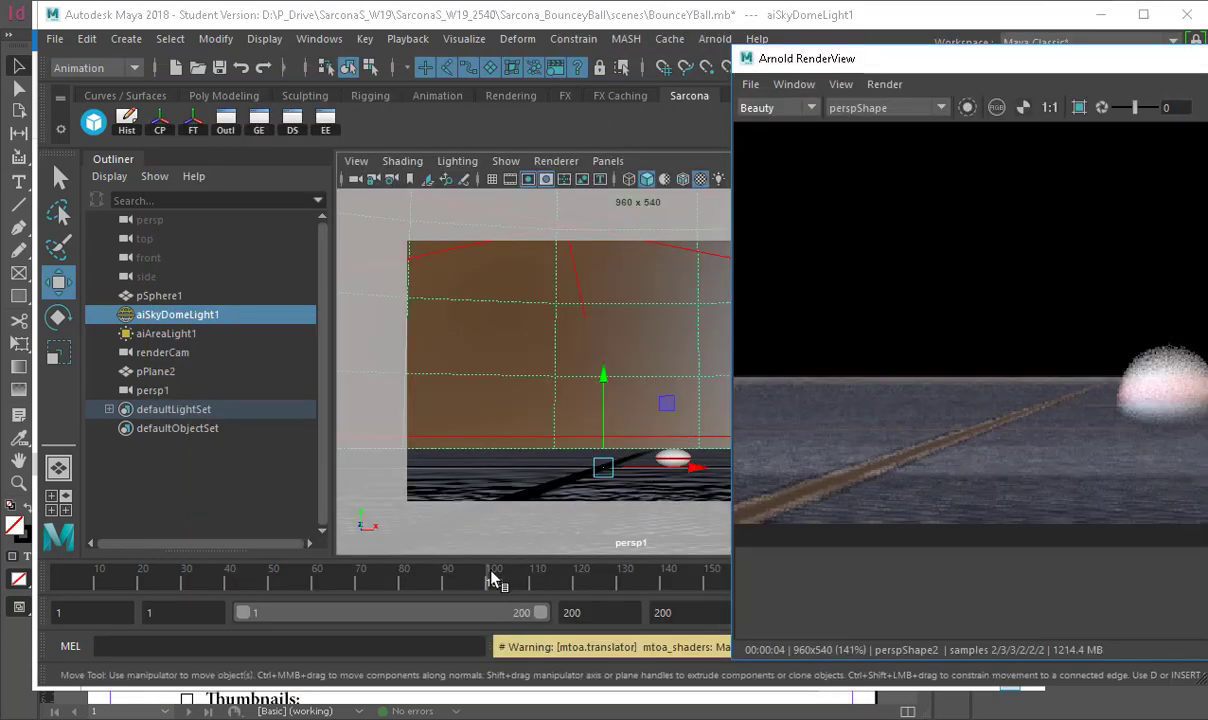
pyautogui.moveTo(492, 578); pyautogui.dragTo(476, 583)
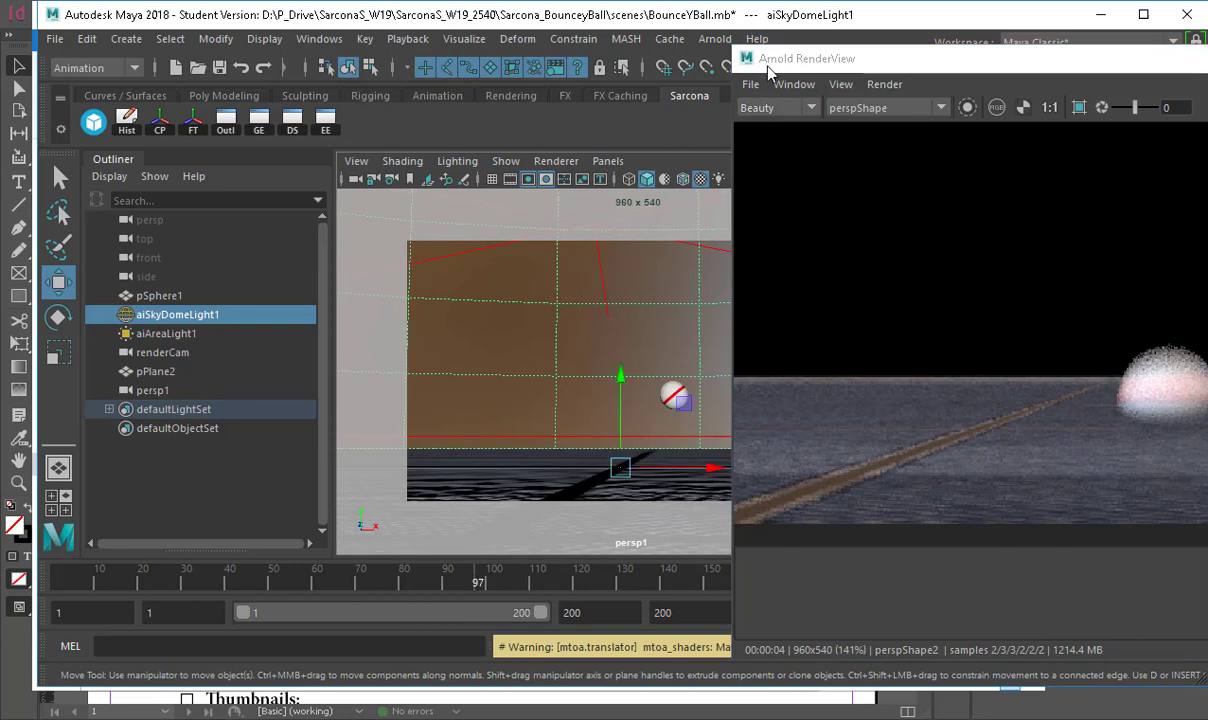
pyautogui.moveTo(880, 60); pyautogui.dragTo(568, 60)
pyautogui.click(1045, 97)
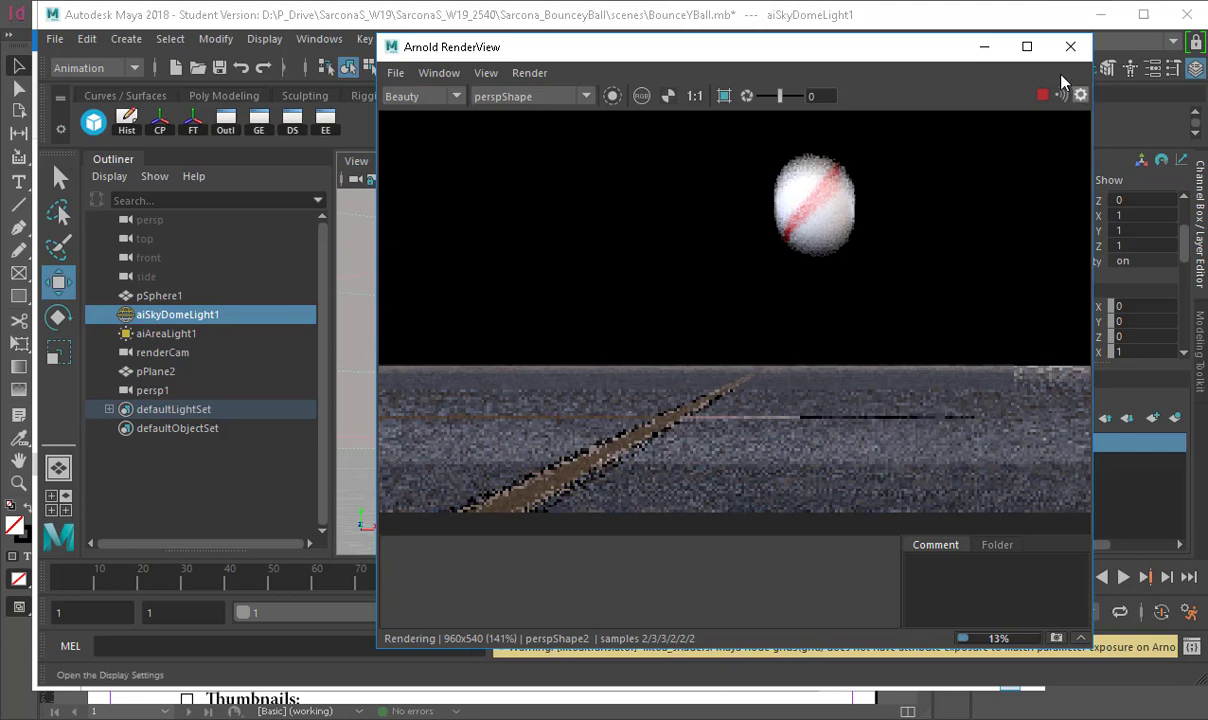
pyautogui.click(1070, 46)
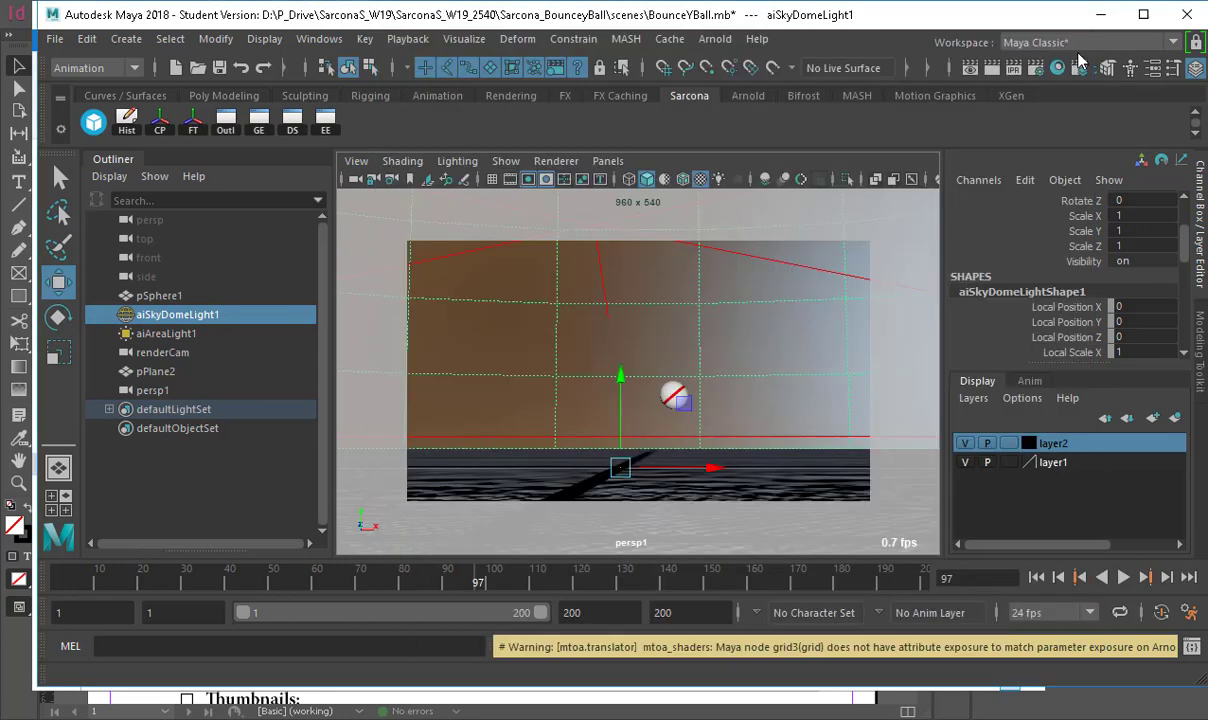
# - Play the animation from the first frame through the persp1 camera and stop it
pyautogui.click(1036, 577)
pyautogui.hotkey('alt', 'v')
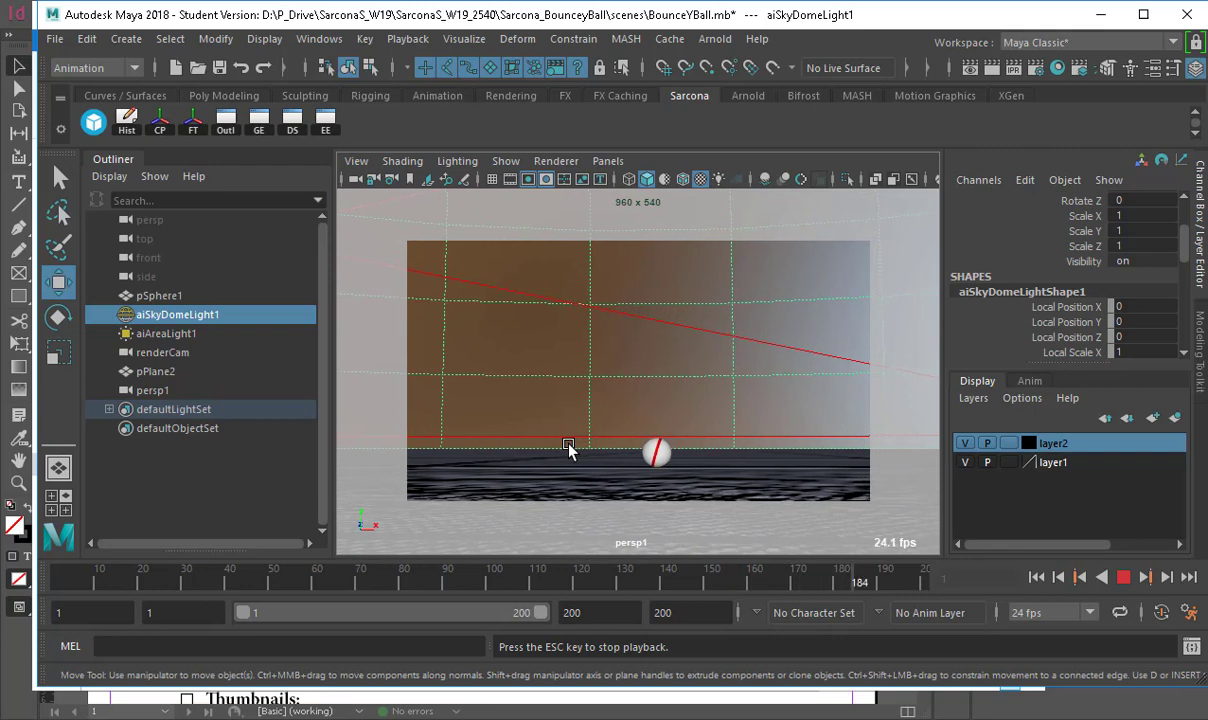
pyautogui.press('Escape')
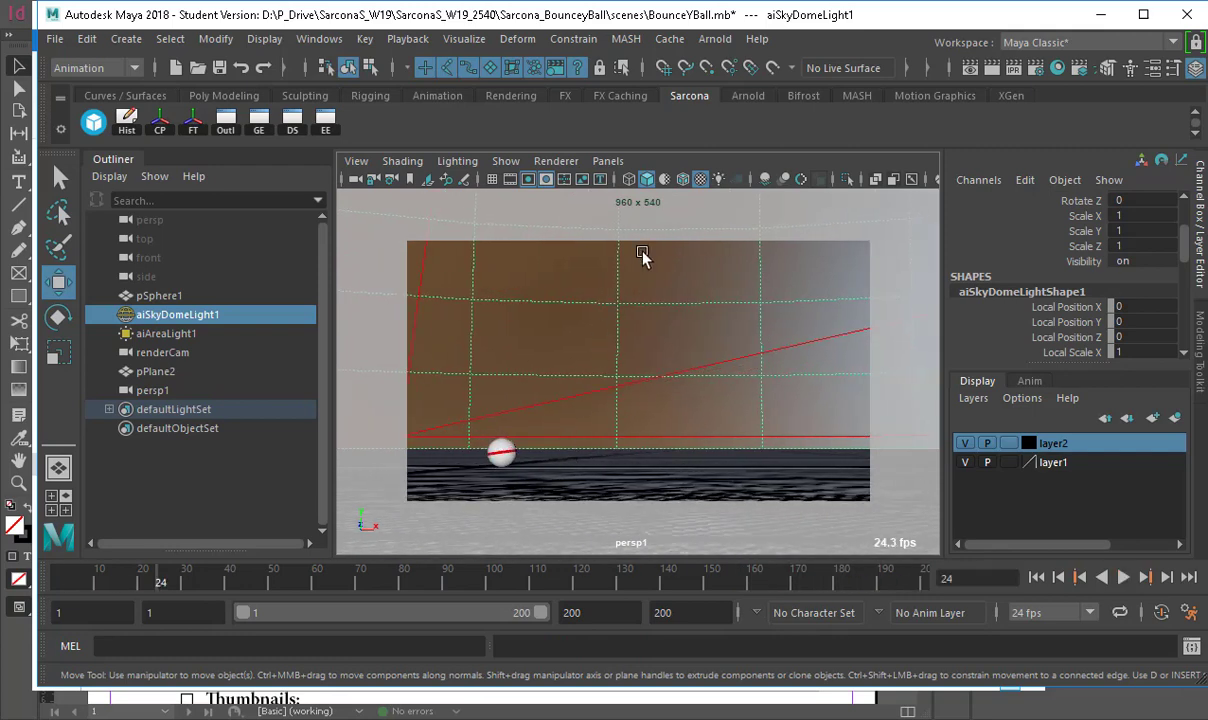
# - Look through the renderCam camera and play the bouncing ball animation from that angle
pyautogui.click(611, 161)
pyautogui.moveTo(714, 181)
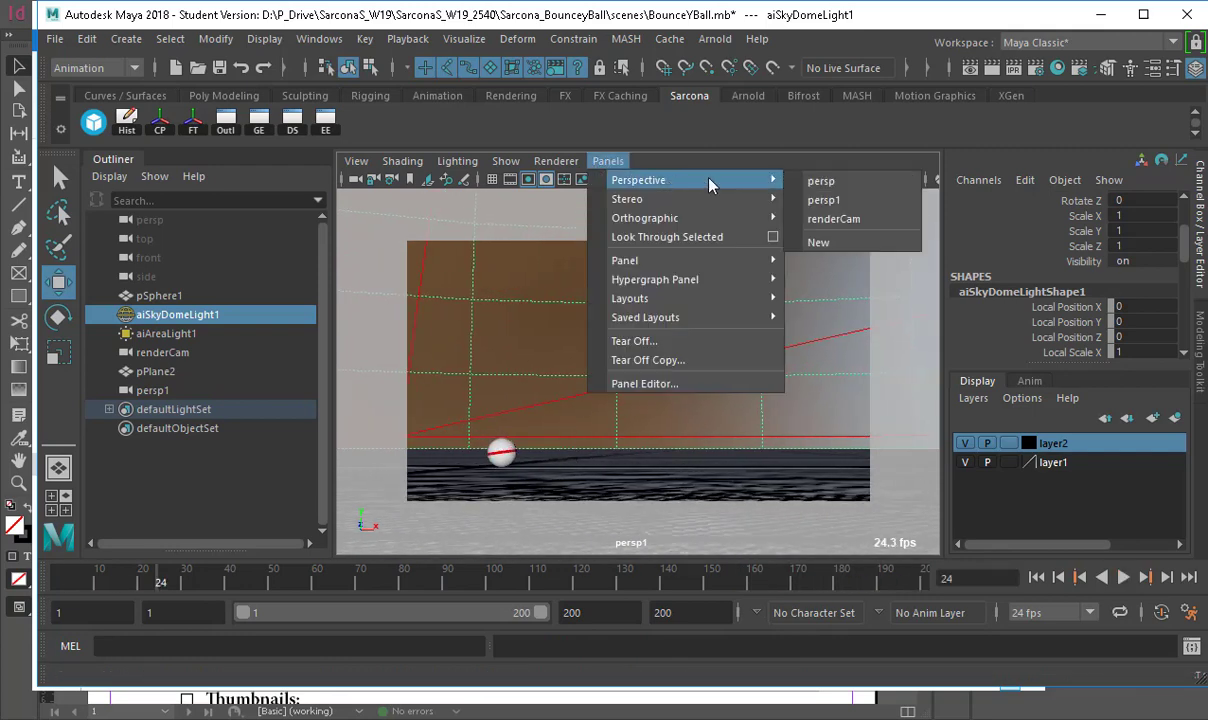
pyautogui.click(836, 219)
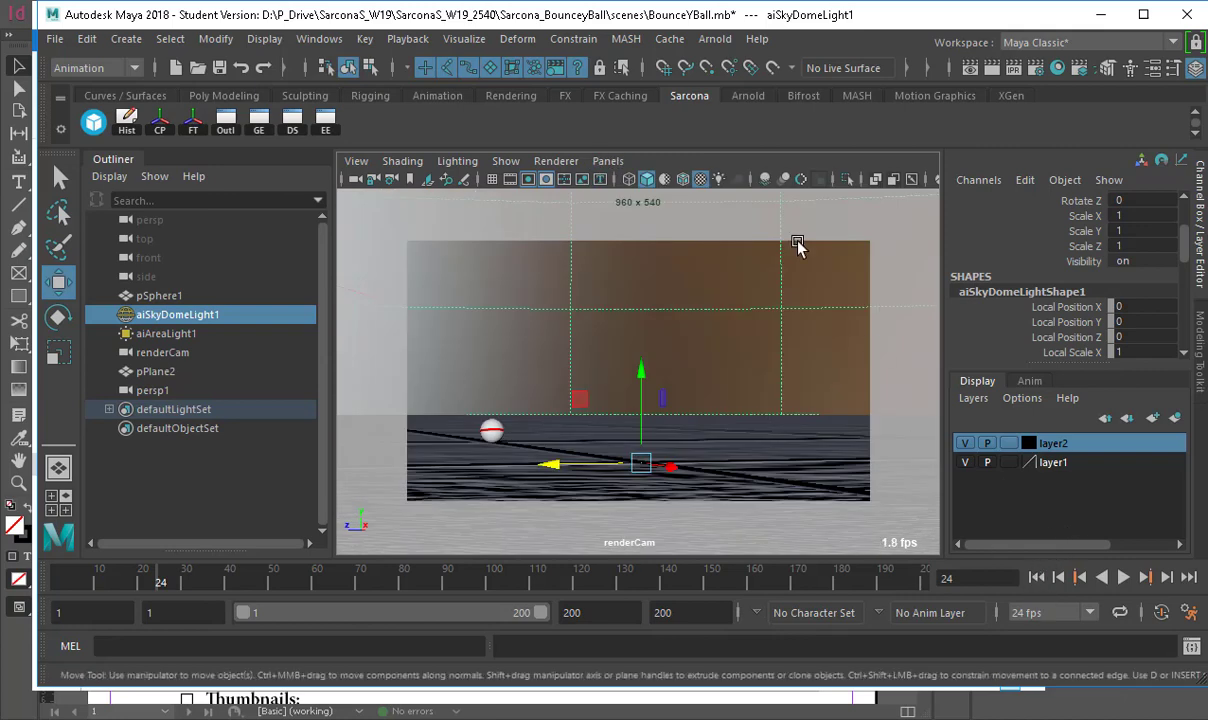
pyautogui.hotkey('alt', 'v')
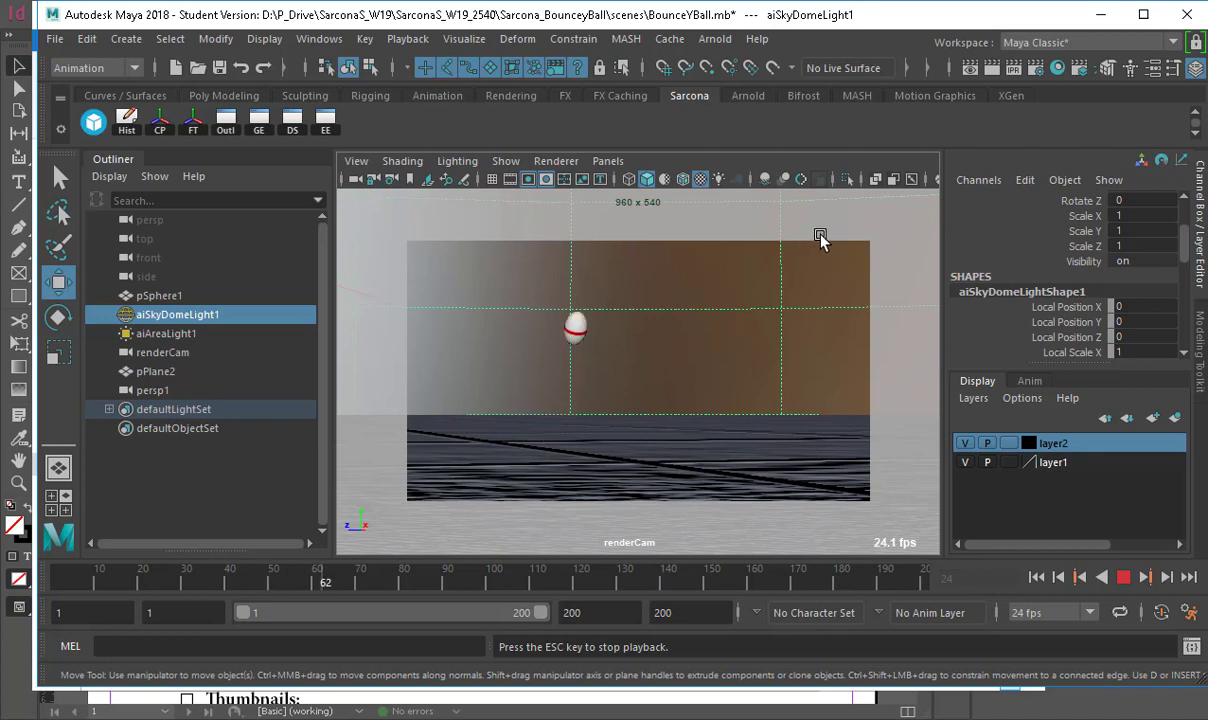
pyautogui.press('Escape')
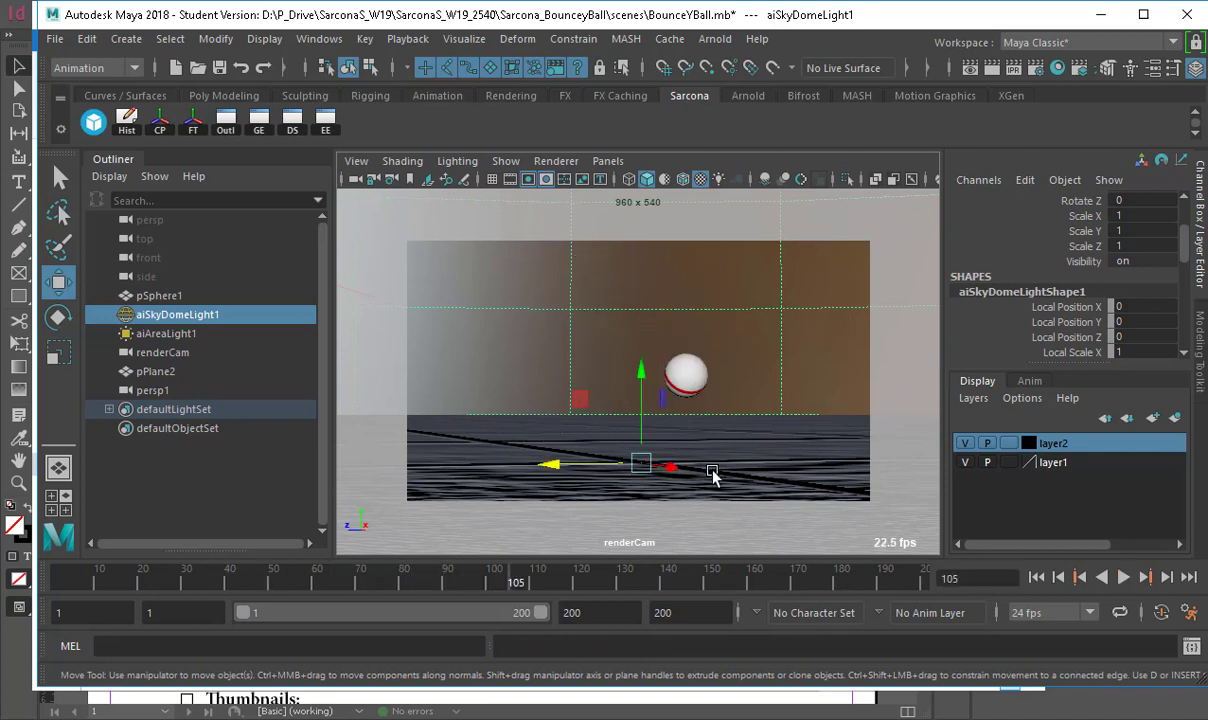
# - Create a new perspective camera looking down on the ground plane and play the animation from frame 1 through it
pyautogui.click(607, 161)
pyautogui.moveTo(652, 180)
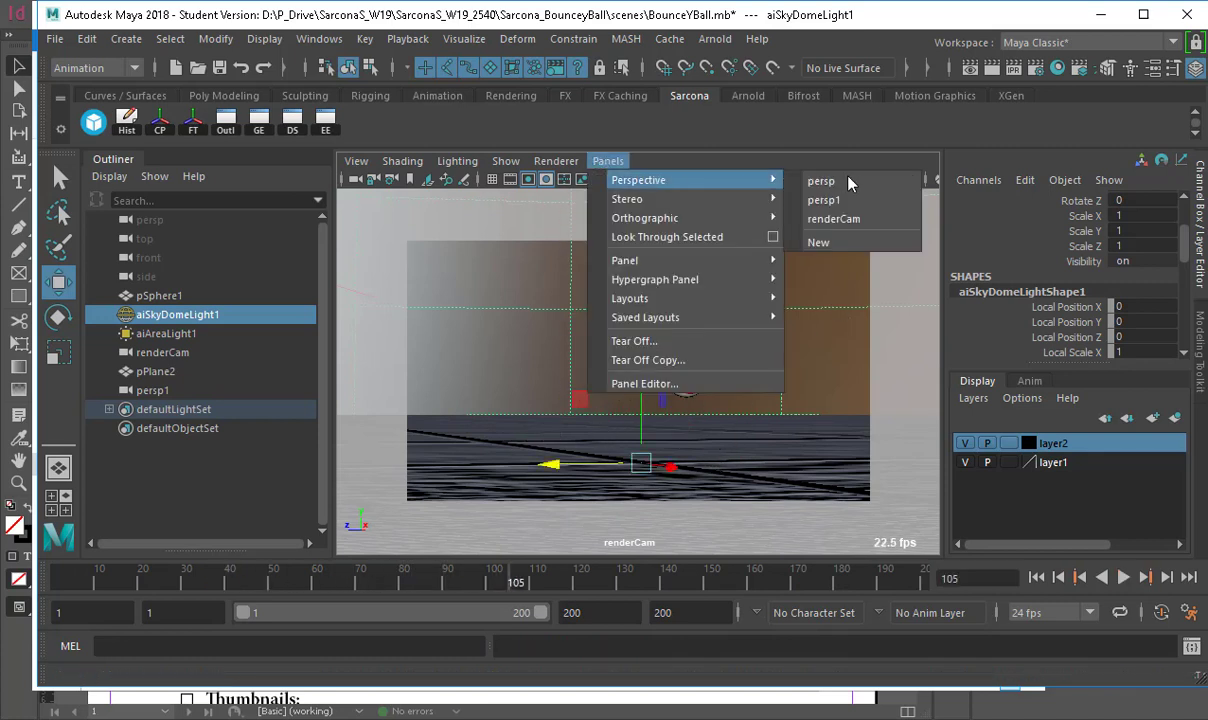
pyautogui.click(868, 250)
pyautogui.keyDown('alt'); pyautogui.moveTo(705, 322); pyautogui.dragTo(705, 400); pyautogui.keyUp('alt')
pyautogui.click(1036, 577)
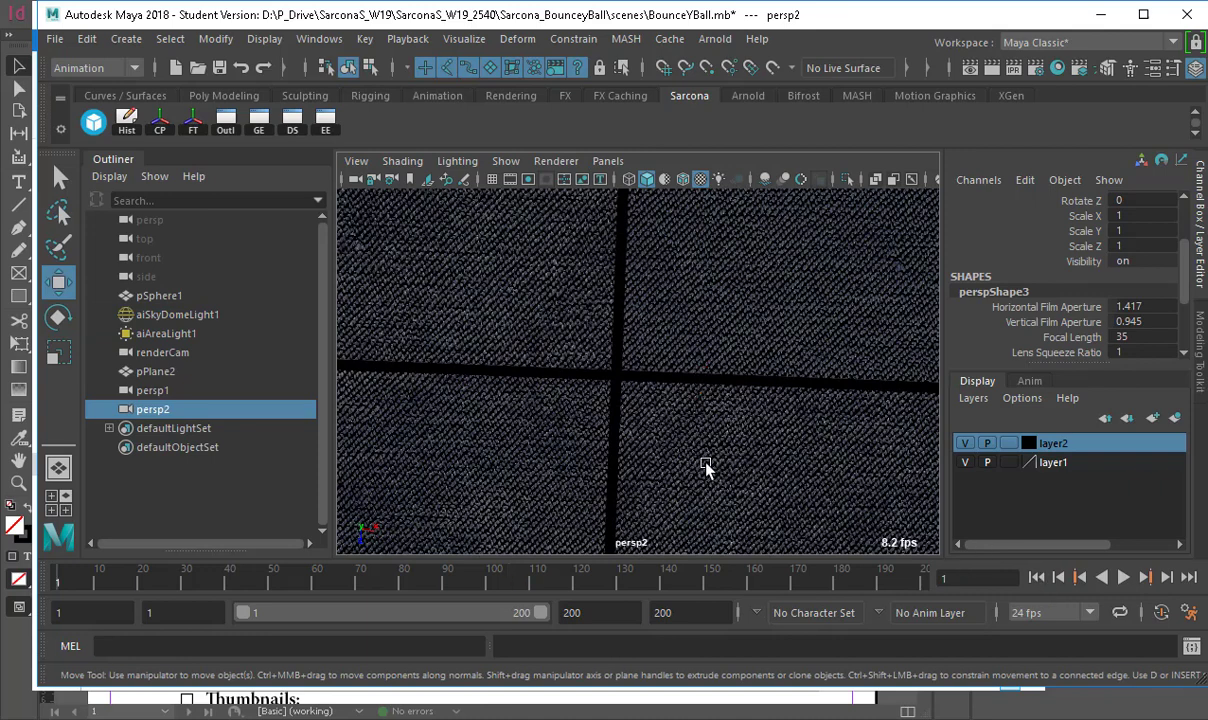
pyautogui.hotkey('alt', 'v')
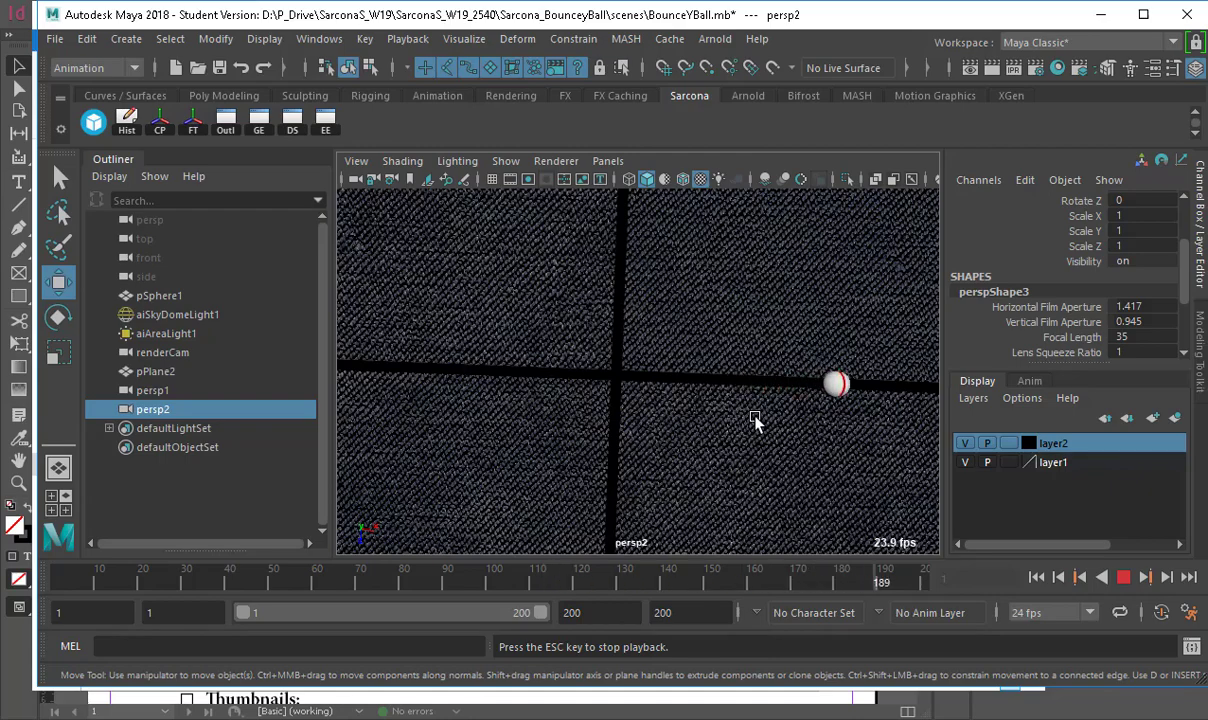
pyautogui.press('Escape')
# - Review the animation from a low view along the ball's path, and turn the camera around to a side view
pyautogui.keyDown('alt'); pyautogui.moveTo(763, 445); pyautogui.dragTo(763, 359); pyautogui.keyUp('alt')
pyautogui.keyDown('alt'); pyautogui.moveTo(758, 359); pyautogui.dragTo(720, 452, button='middle'); pyautogui.keyUp('alt')
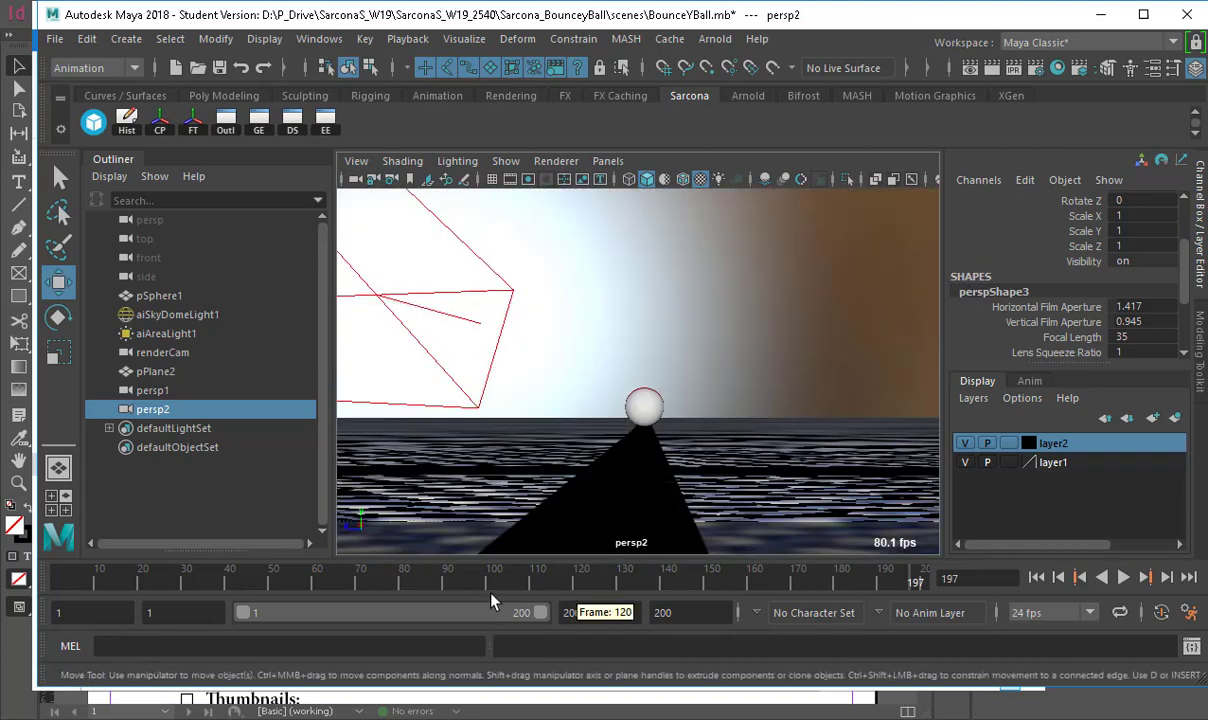
pyautogui.moveTo(345, 578); pyautogui.dragTo(102, 556)
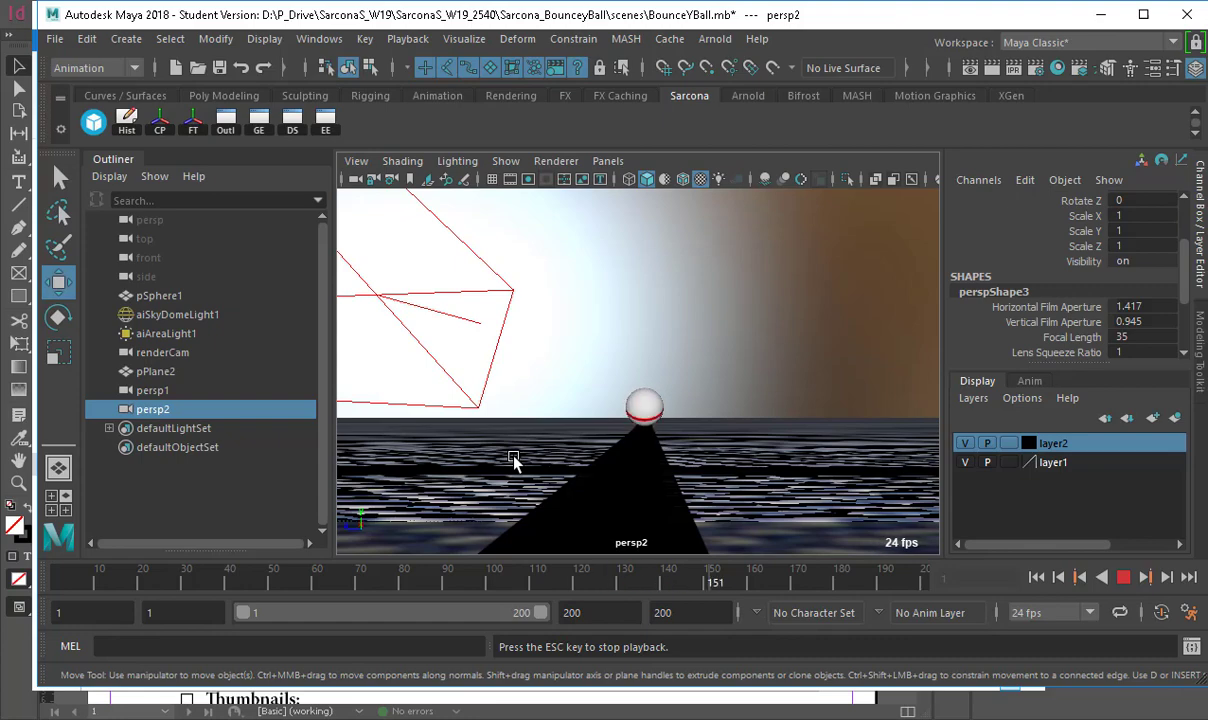
pyautogui.keyDown('alt'); pyautogui.moveTo(513, 459); pyautogui.dragTo(590, 430); pyautogui.keyUp('alt')
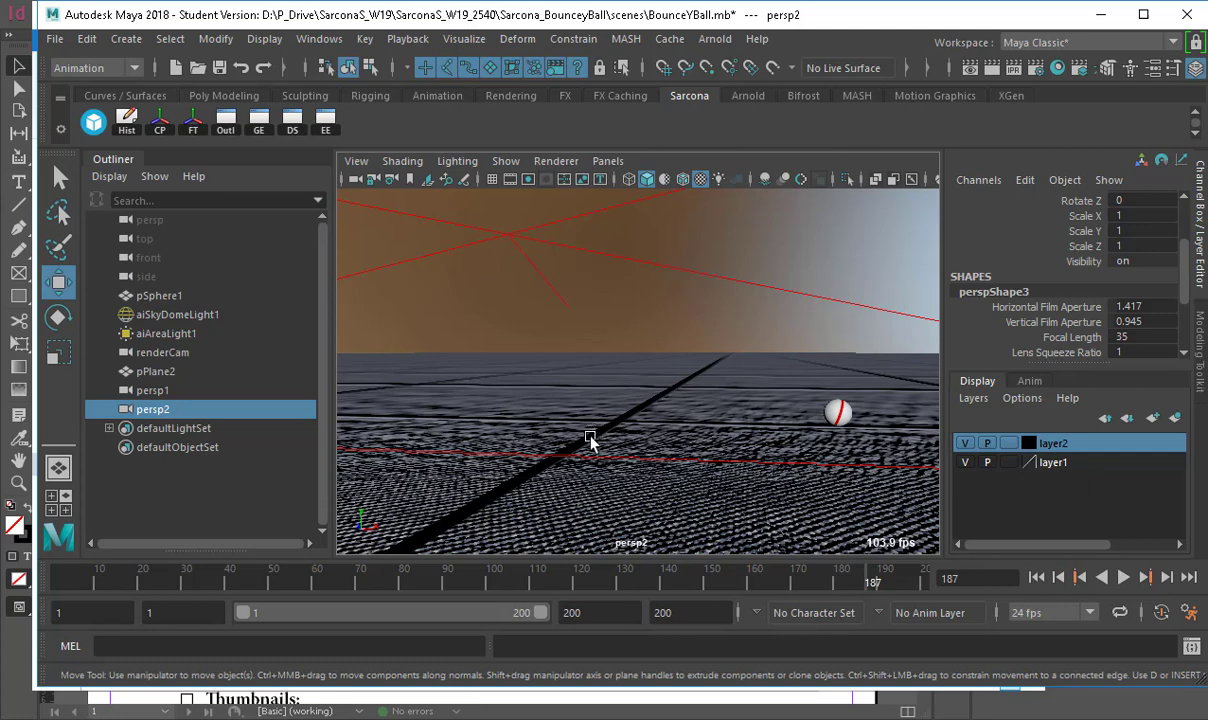
# - Switch to the Assignment Submission Form in InDesign and review the project learning objectives and turn-ins
pyautogui.click(666, 709)
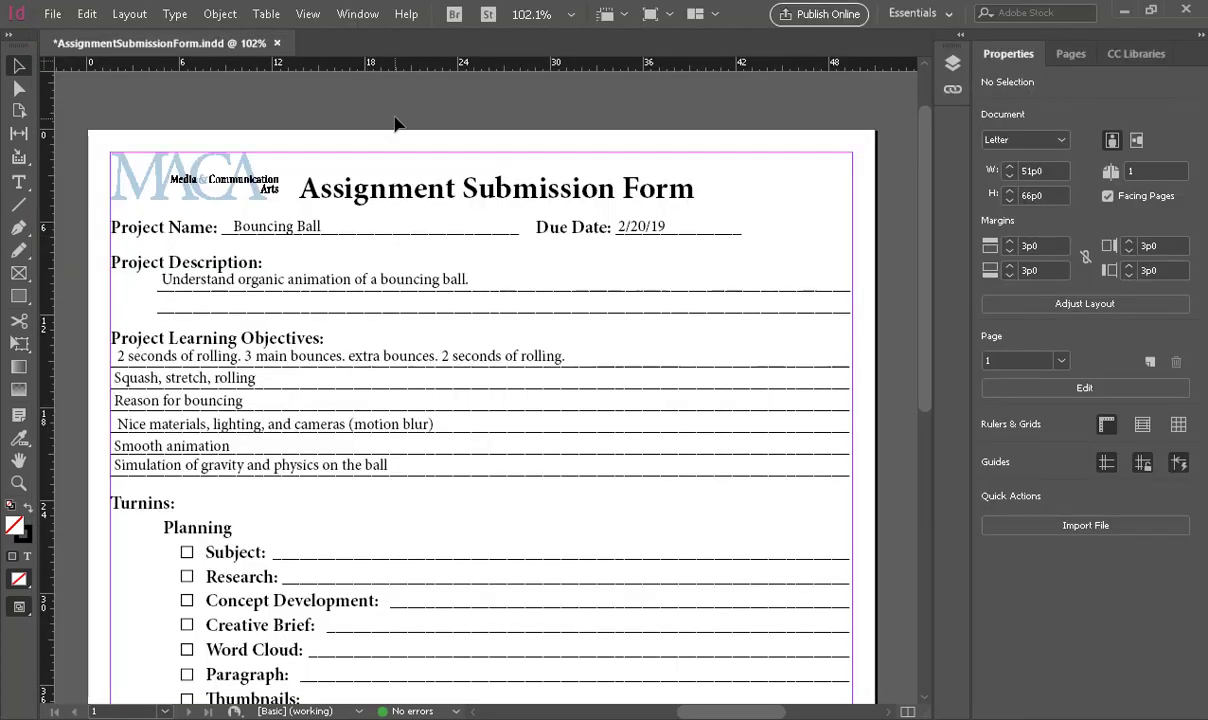
pyautogui.moveTo(363, 311); pyautogui.dragTo(371, 259)
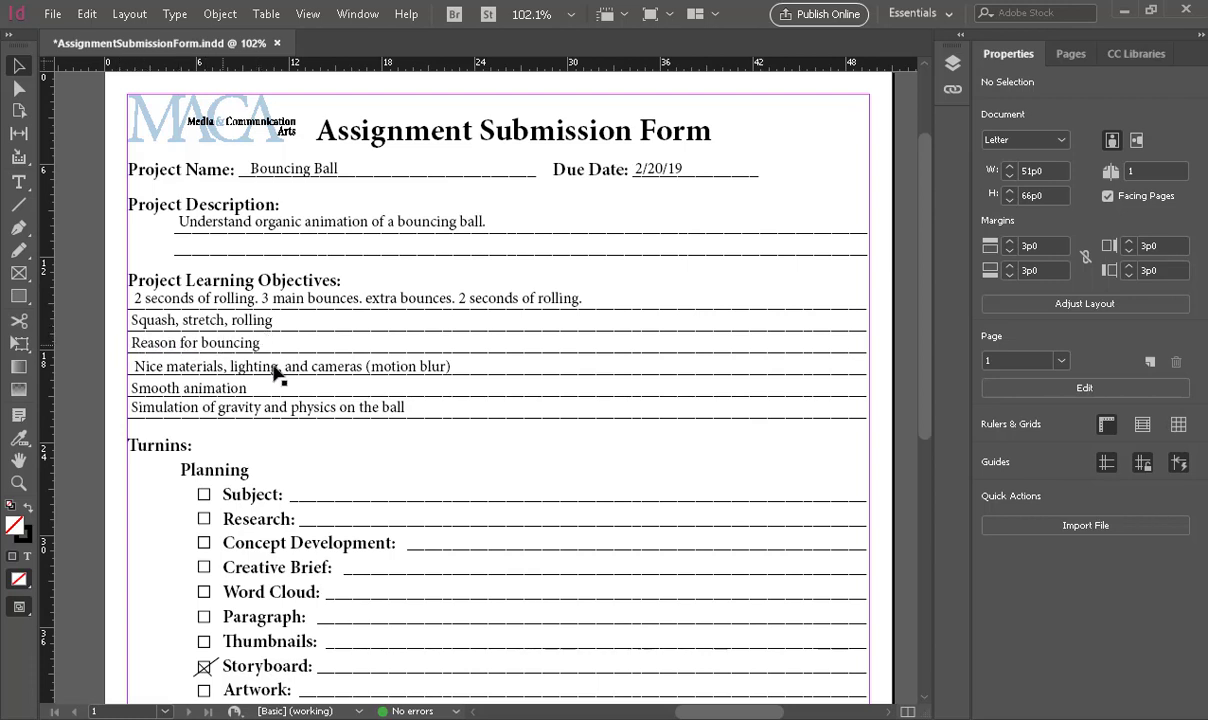
# - Switch back to Maya, view the ground from above through the persp2 camera, and play the animation, stopping at frame 56
pyautogui.click(780, 697)
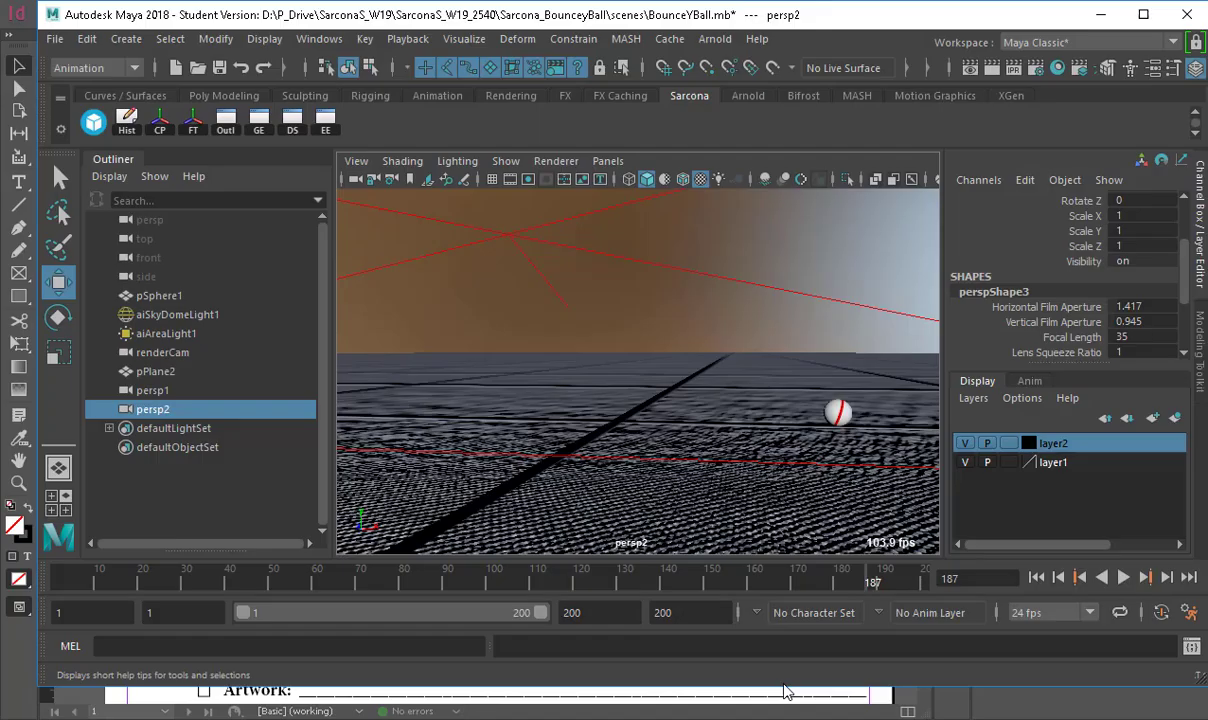
pyautogui.keyDown('alt'); pyautogui.moveTo(703, 385); pyautogui.dragTo(572, 437); pyautogui.keyUp('alt')
pyautogui.hotkey('alt', 'v')
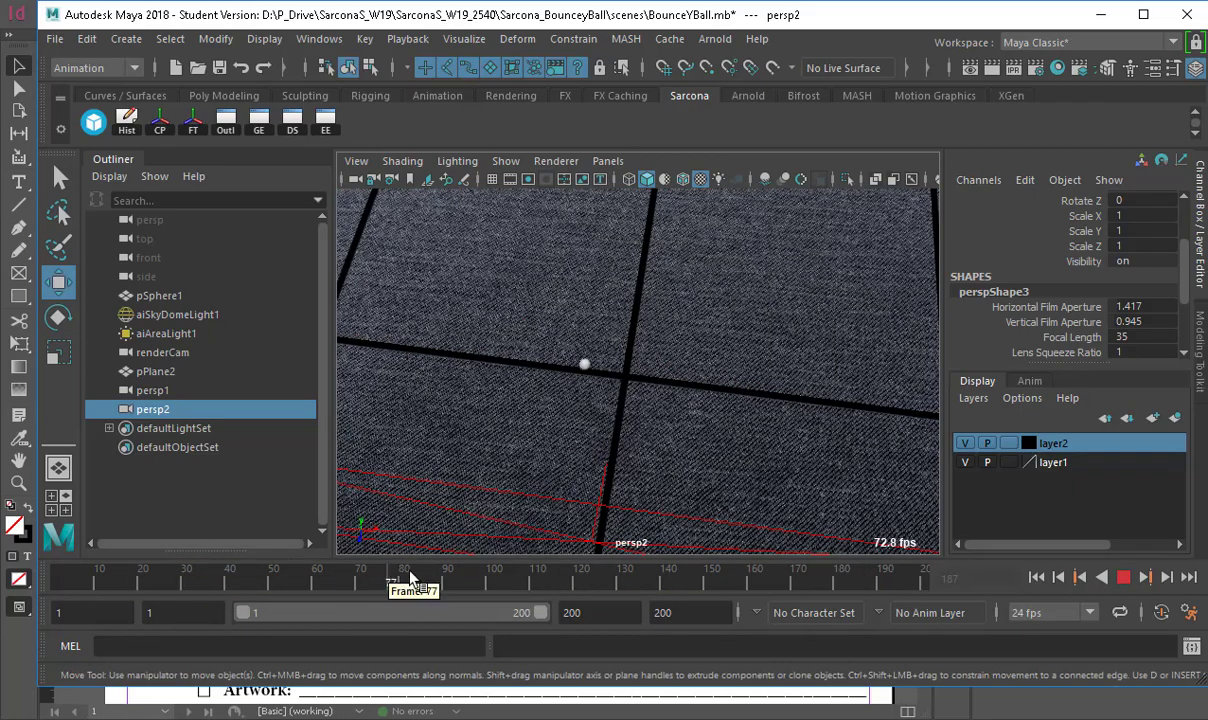
pyautogui.click(297, 567)
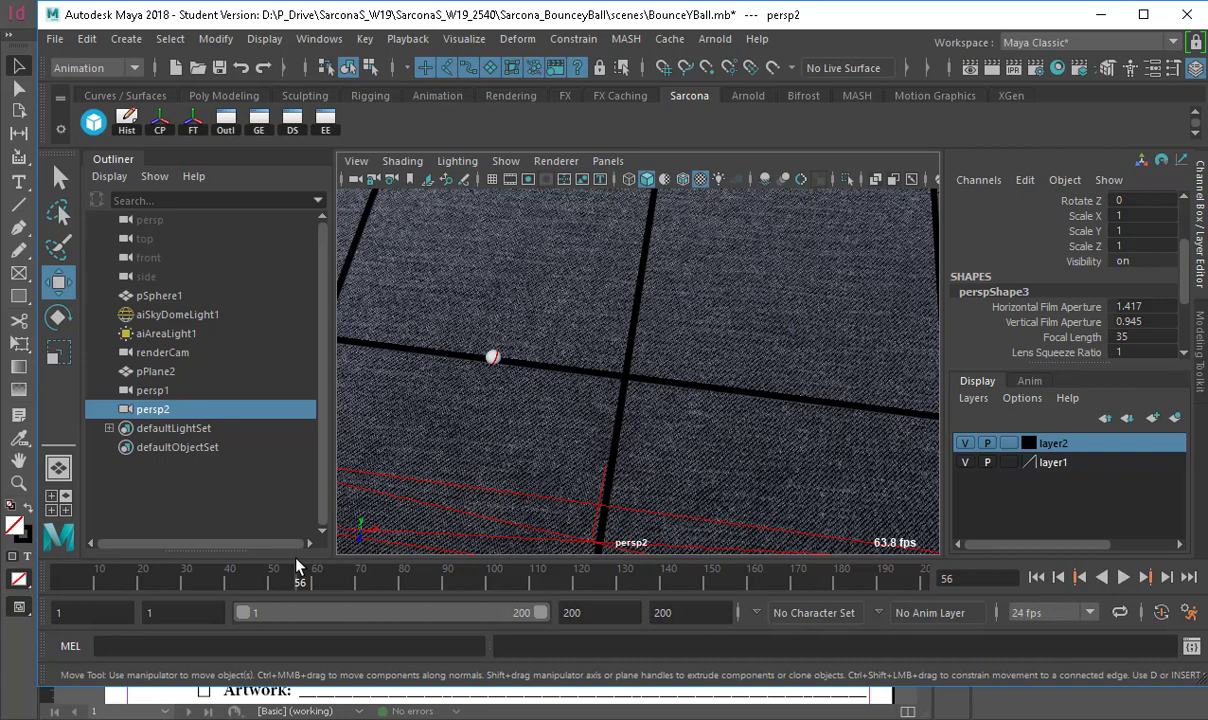
# - Switch to the Assignment Submission Form in InDesign and review the turn-ins, project folder, movie length, resolution and points entries
pyautogui.hotkey('alt', 'Tab')
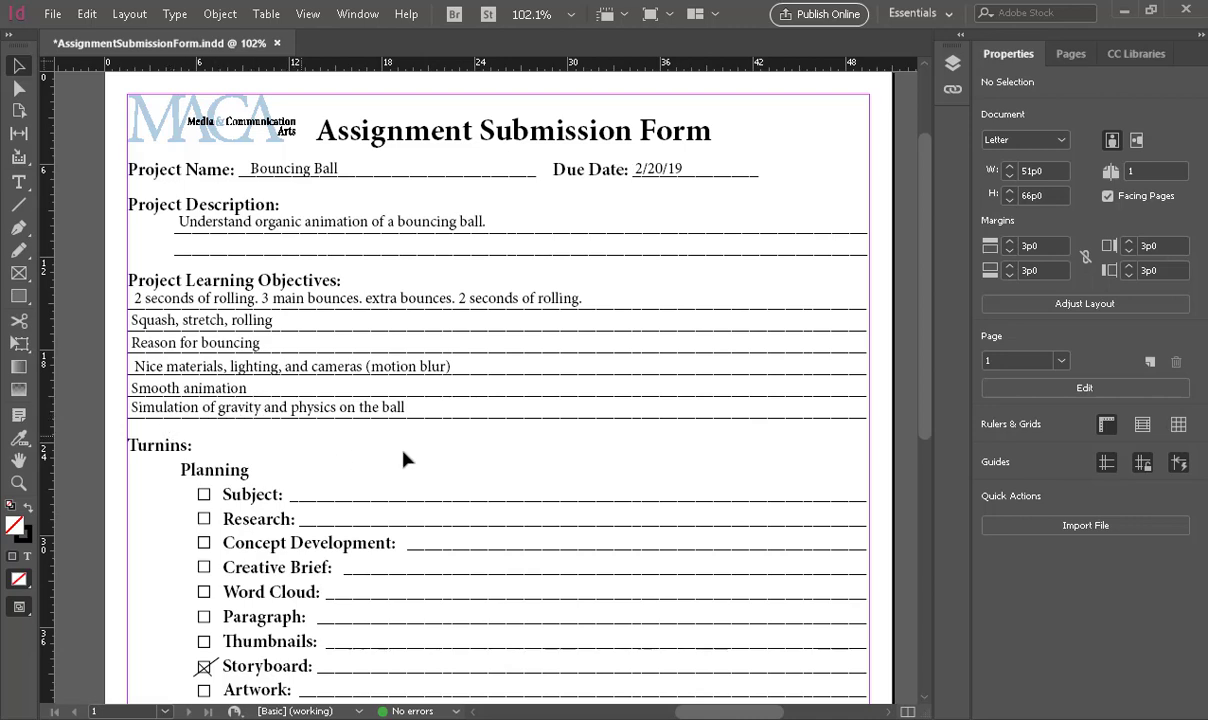
pyautogui.scroll(-2, 418, 458)
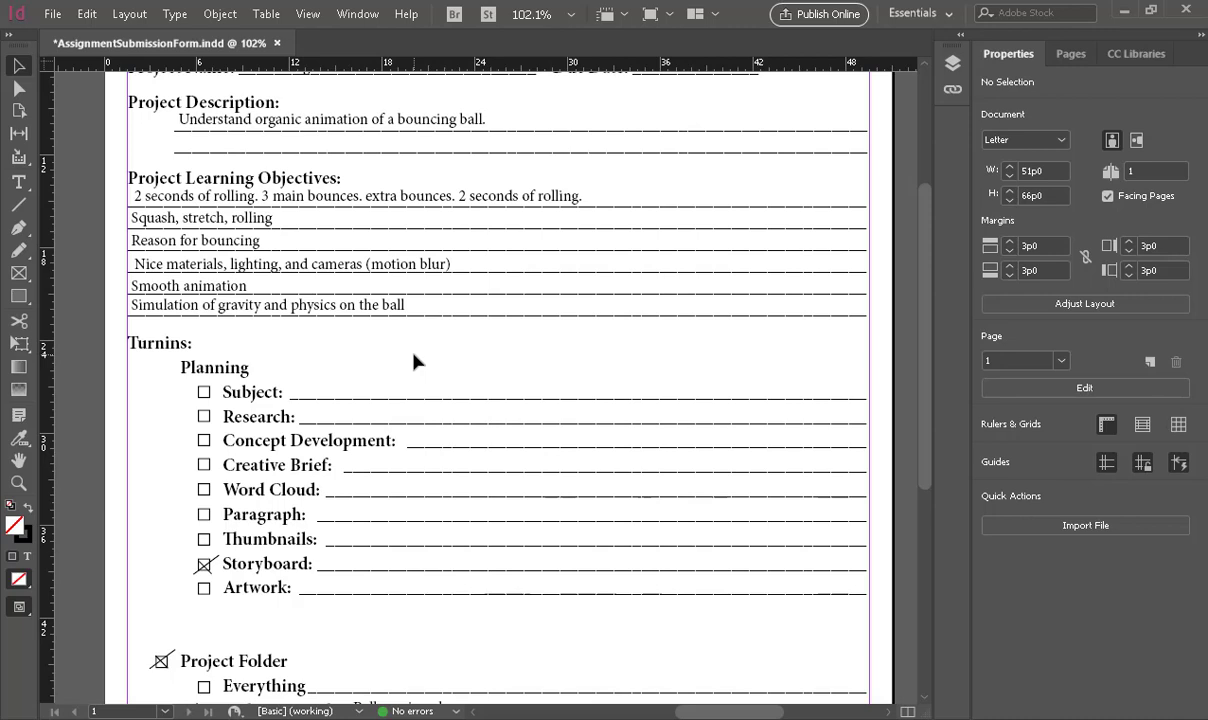
pyautogui.scroll(-3, 418, 360)
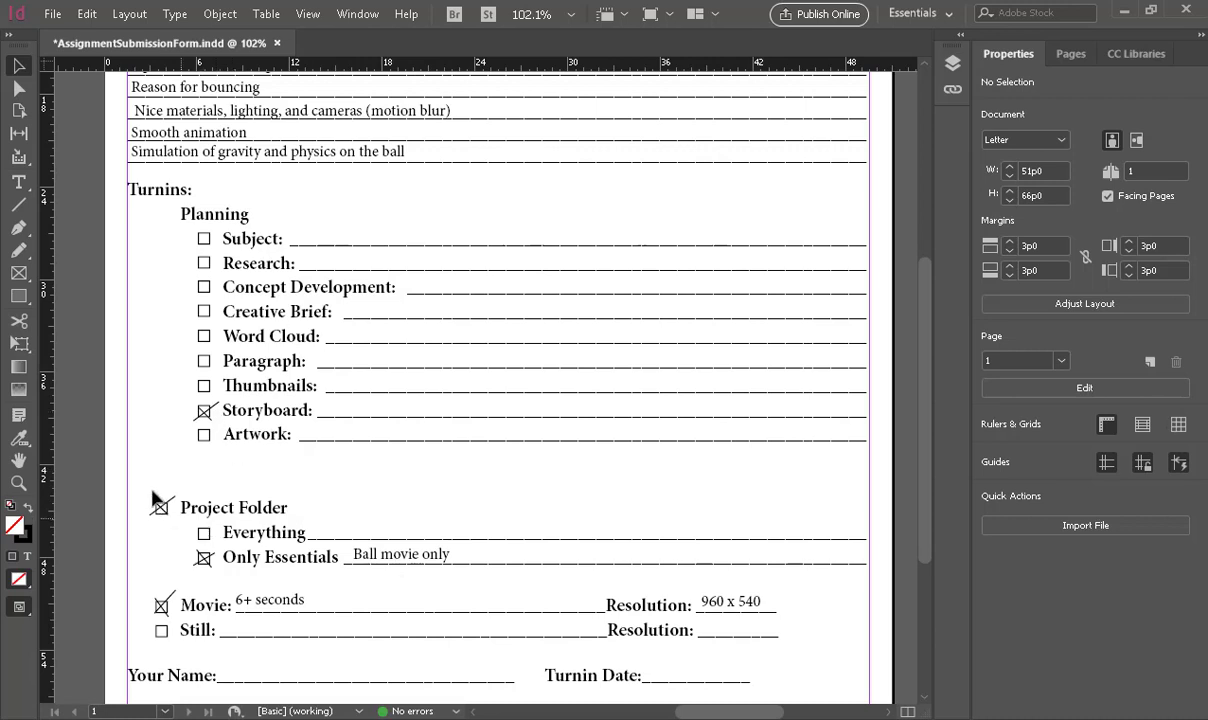
pyautogui.click(422, 558)
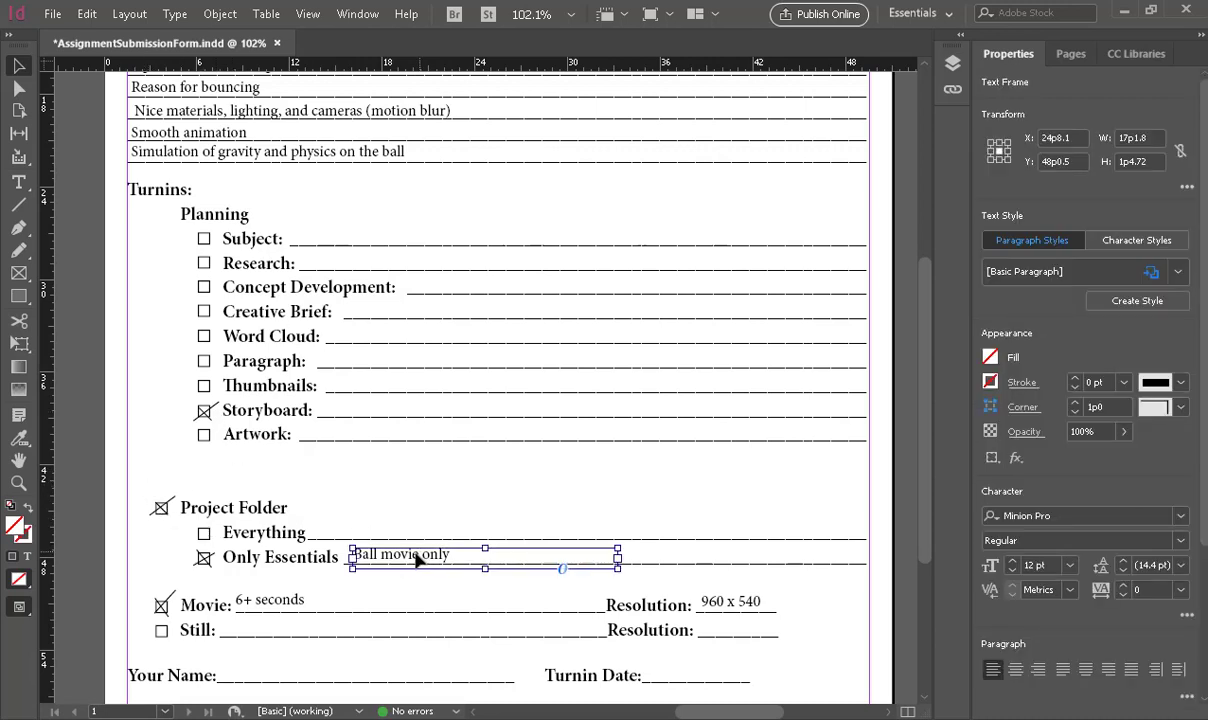
pyautogui.click(362, 533)
pyautogui.scroll(-3, 330, 525)
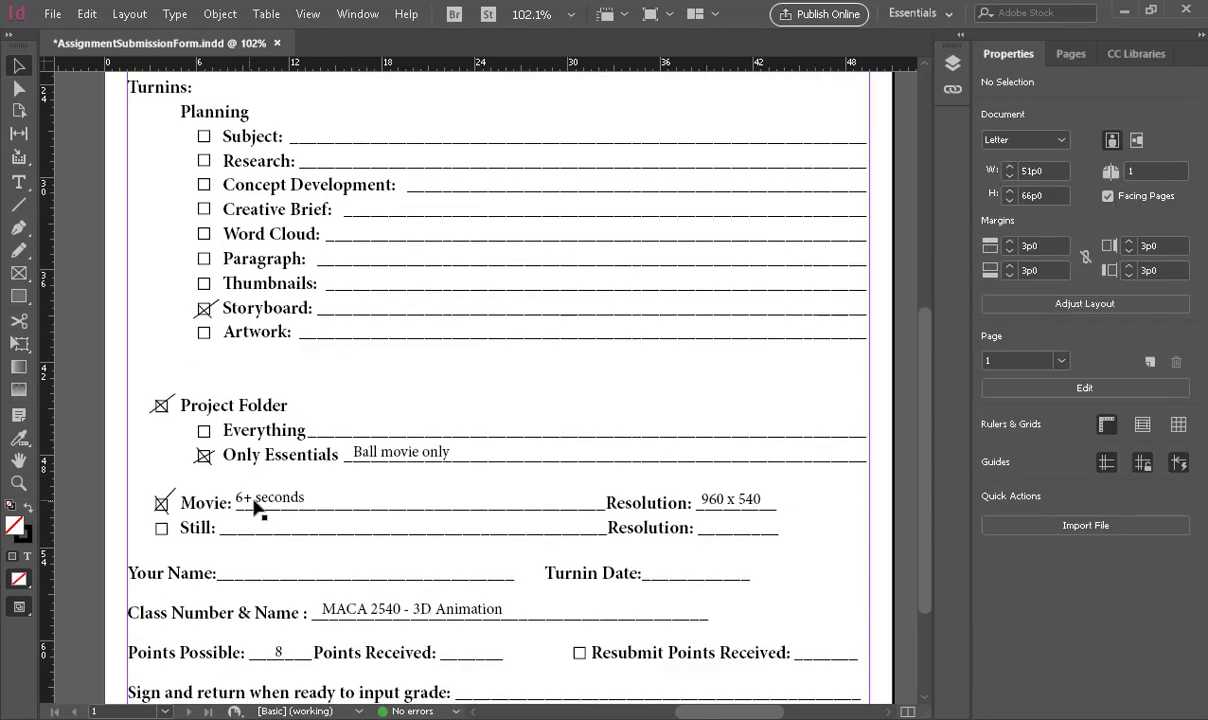
pyautogui.click(257, 509)
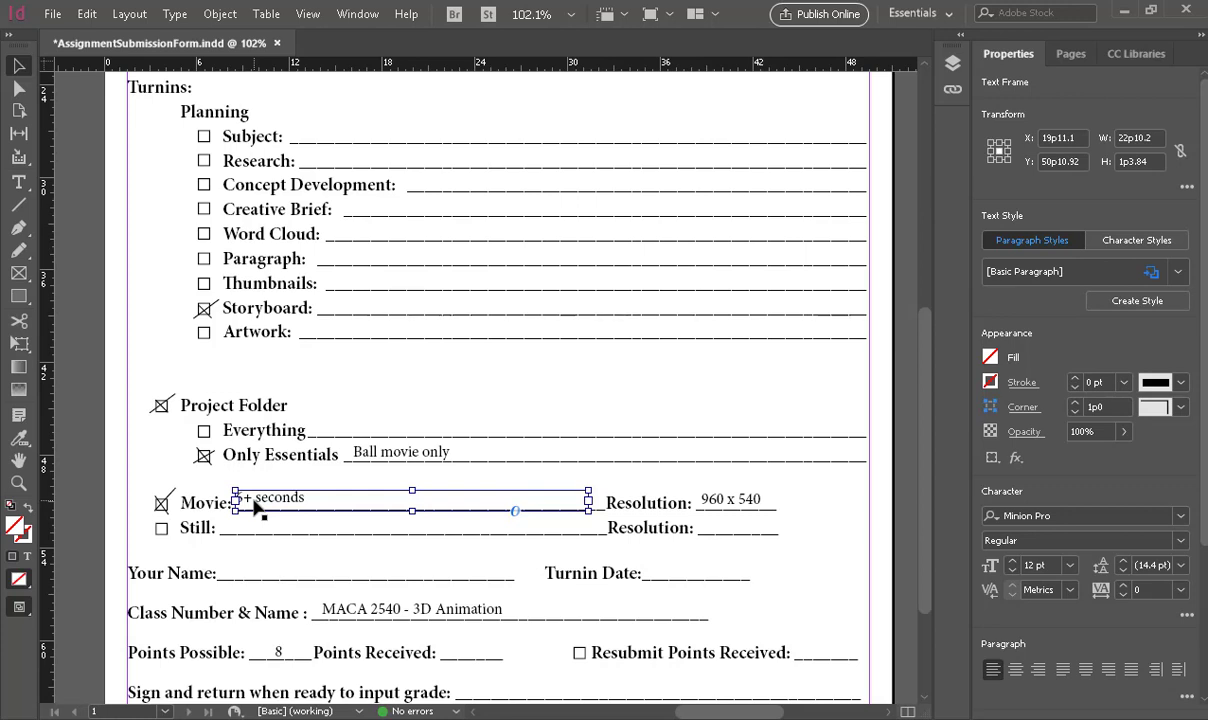
pyautogui.scroll(-2, 499, 526)
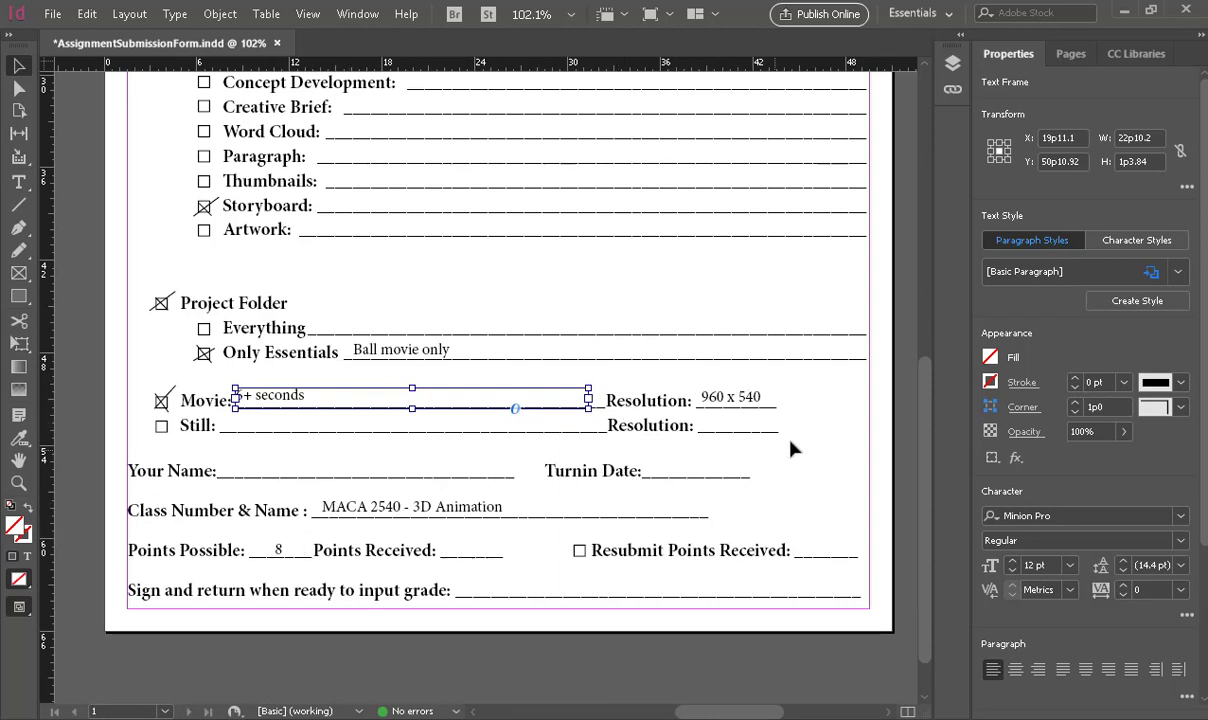
# - Deselect the movie length text and save the Assignment Submission Form
pyautogui.click(836, 445)
pyautogui.hotkey('ctrl', 's')
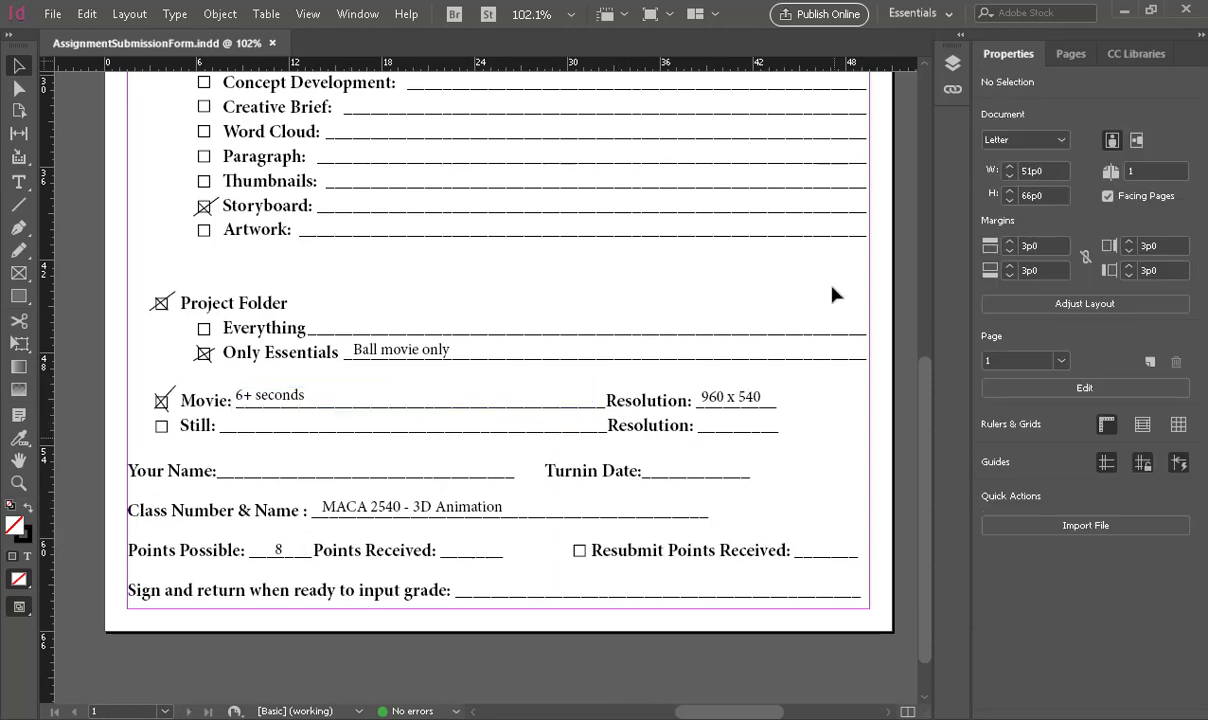
pyautogui.scroll(4, 841, 278)
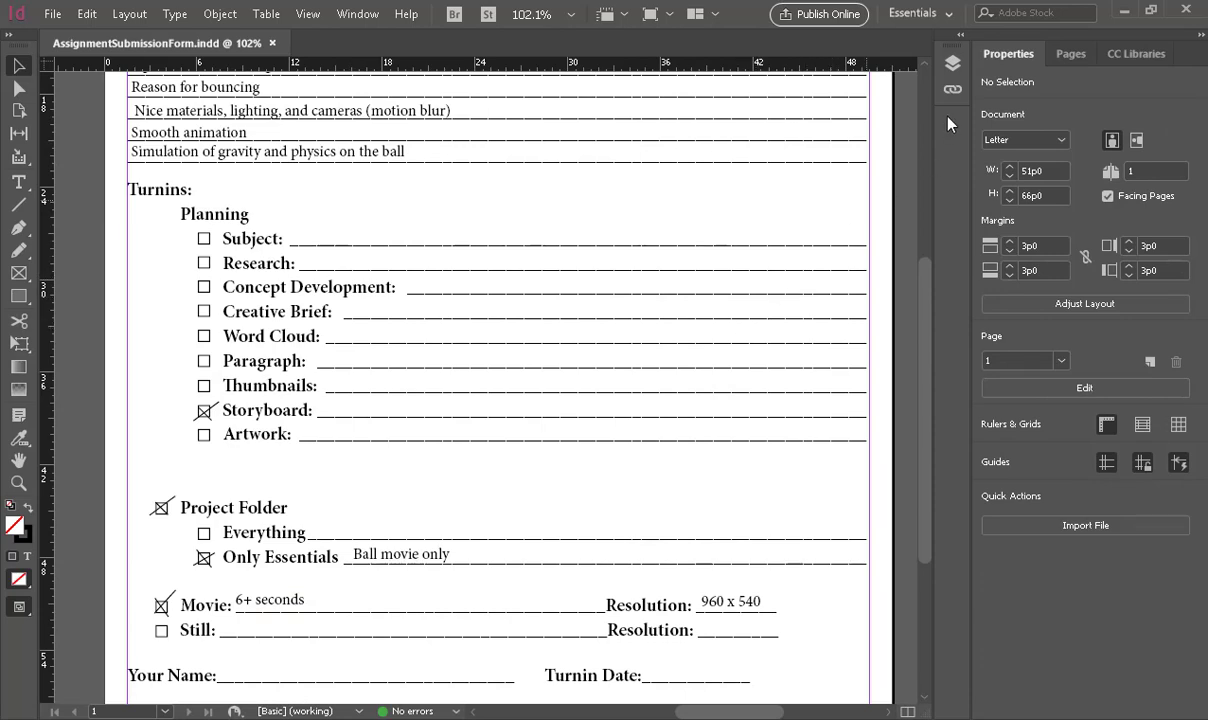
# - Return to Maya, save the bouncing ball scene, and start a new empty scene
pyautogui.click(1123, 11)
pyautogui.keyDown('alt'); pyautogui.moveTo(529, 408); pyautogui.dragTo(563, 356); pyautogui.keyUp('alt')
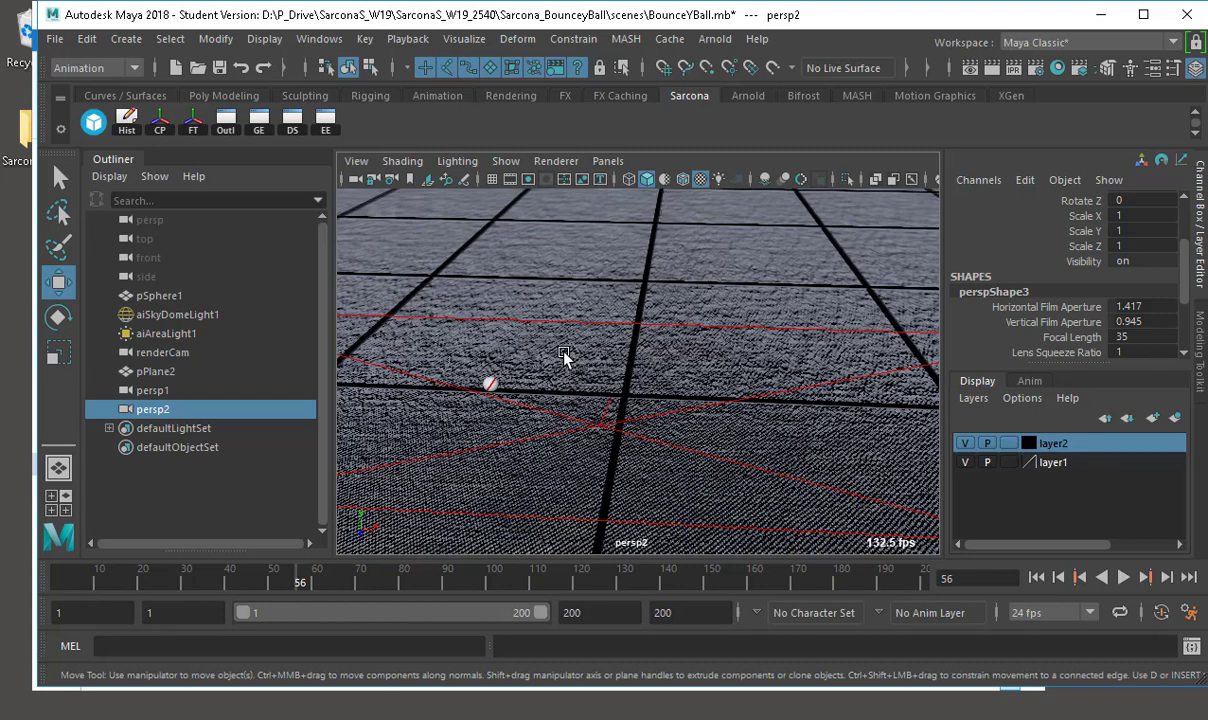
pyautogui.hotkey('ctrl', 's')
pyautogui.click(566, 388)
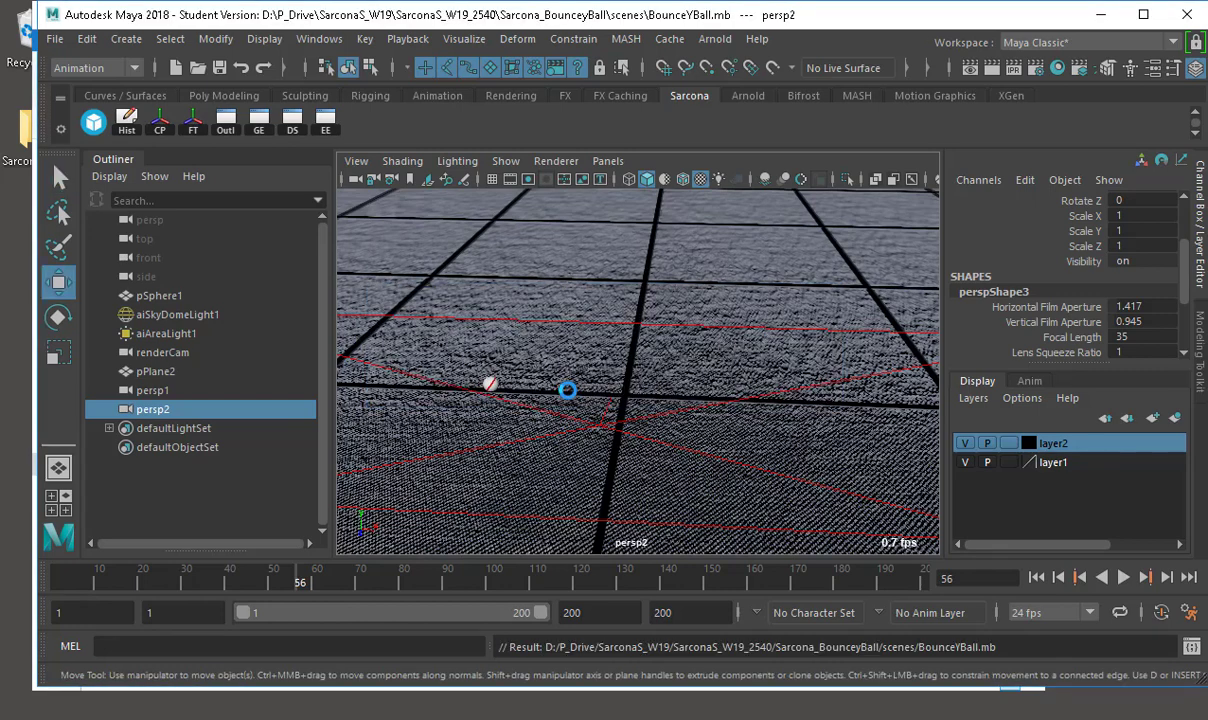
pyautogui.hotkey('ctrl', 'n')
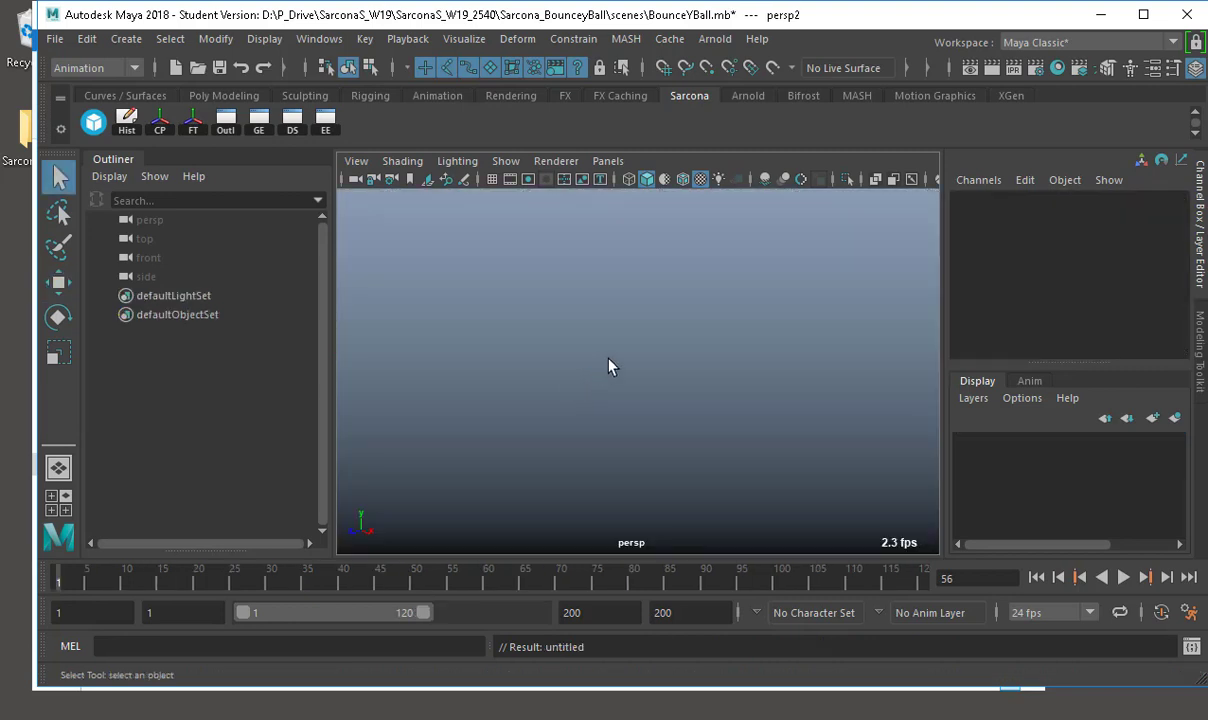
pyautogui.click(127, 39)
pyautogui.click(53, 40)
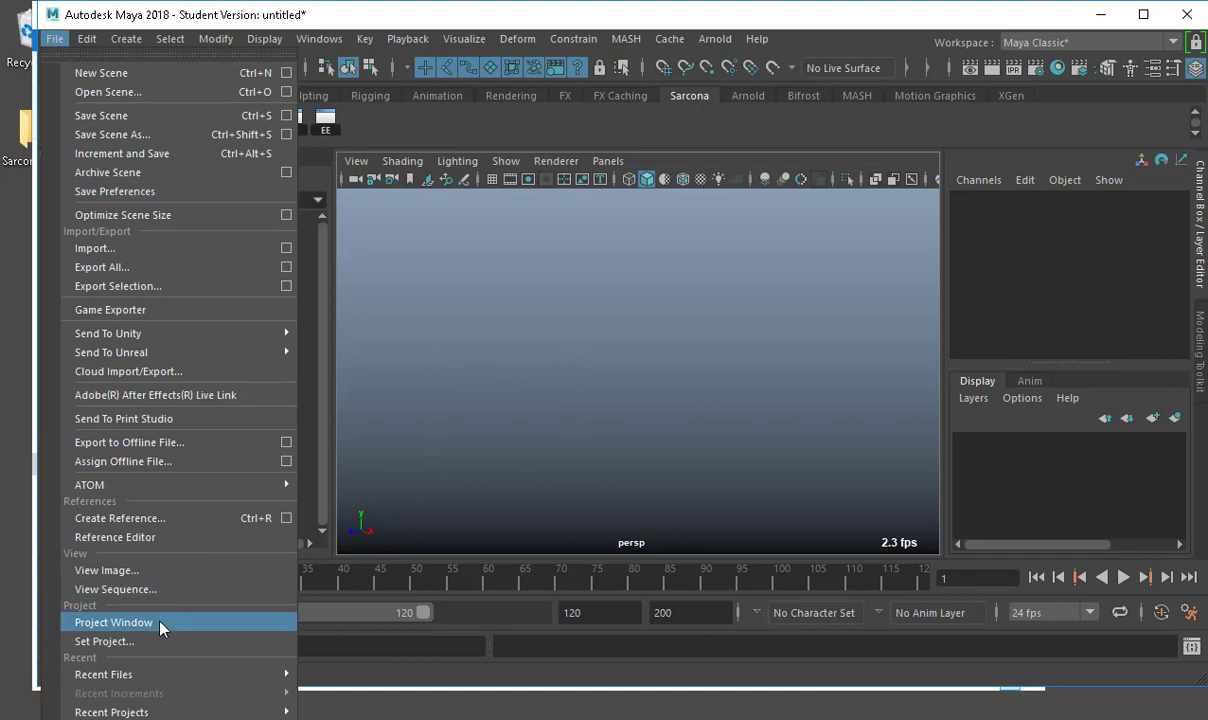
pyautogui.click(551, 426)
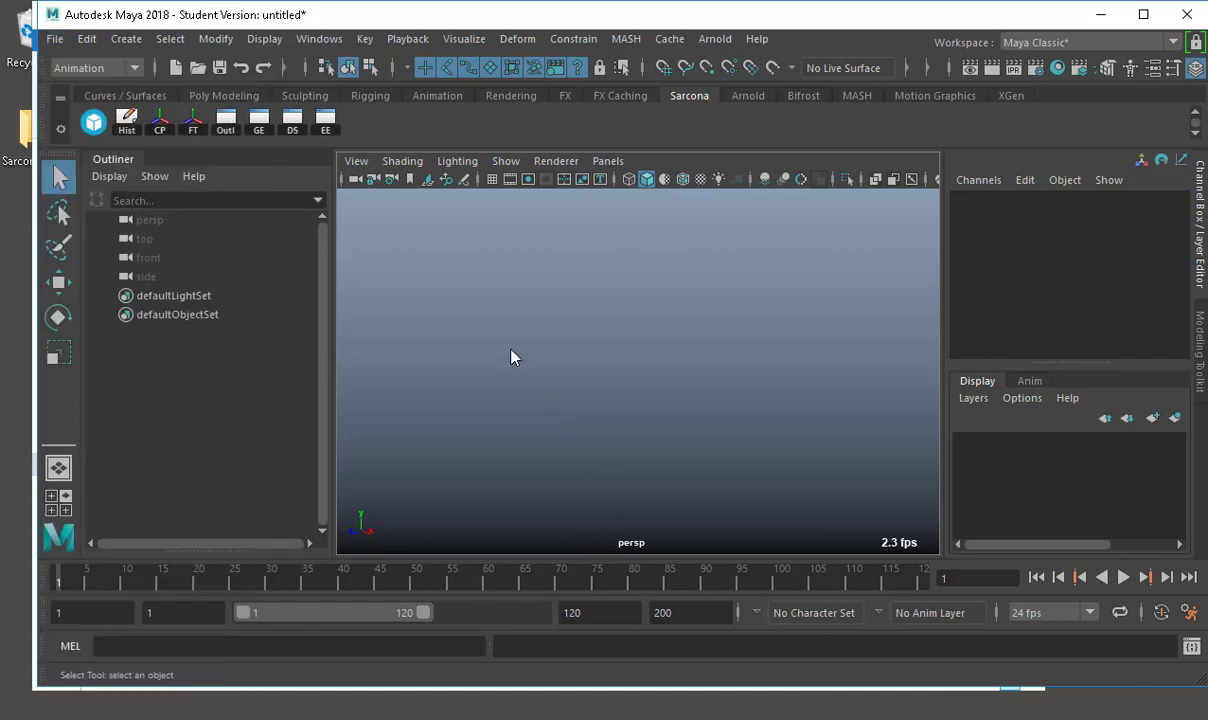
# - Create a polygon sphere, frame it in the perspective view and activate the Move tool
pyautogui.click(126, 38)
pyautogui.moveTo(175, 106)
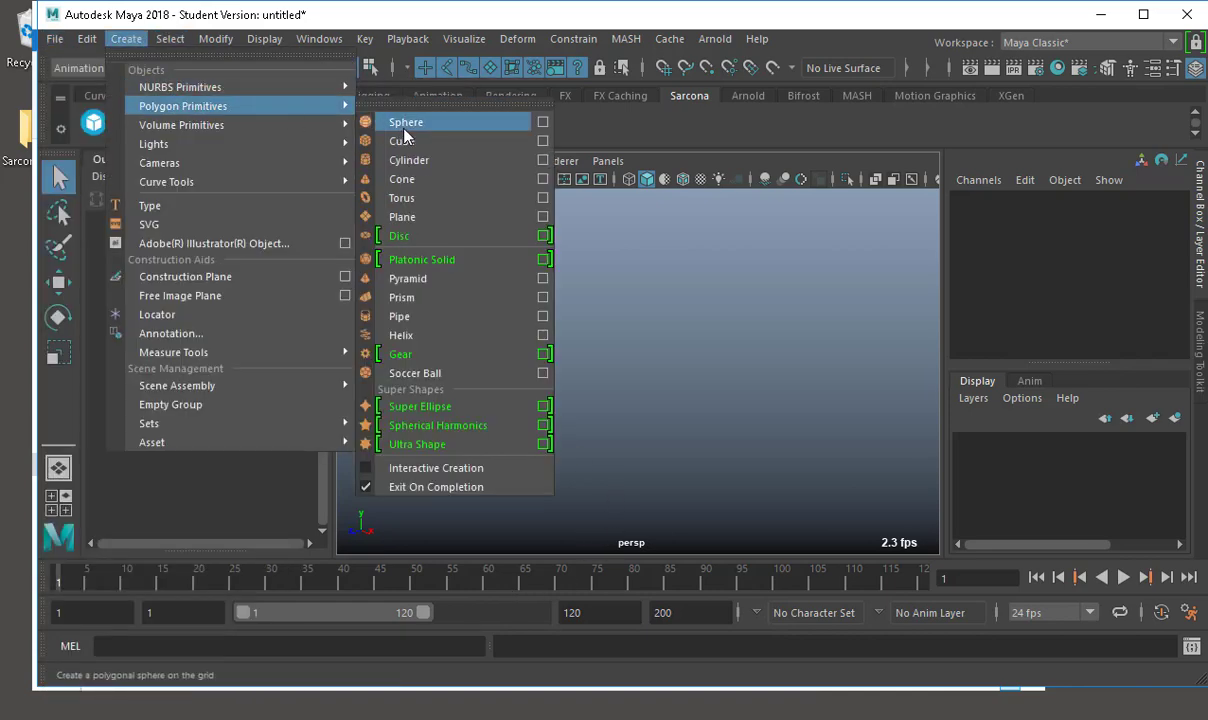
pyautogui.click(400, 119)
pyautogui.press('f')
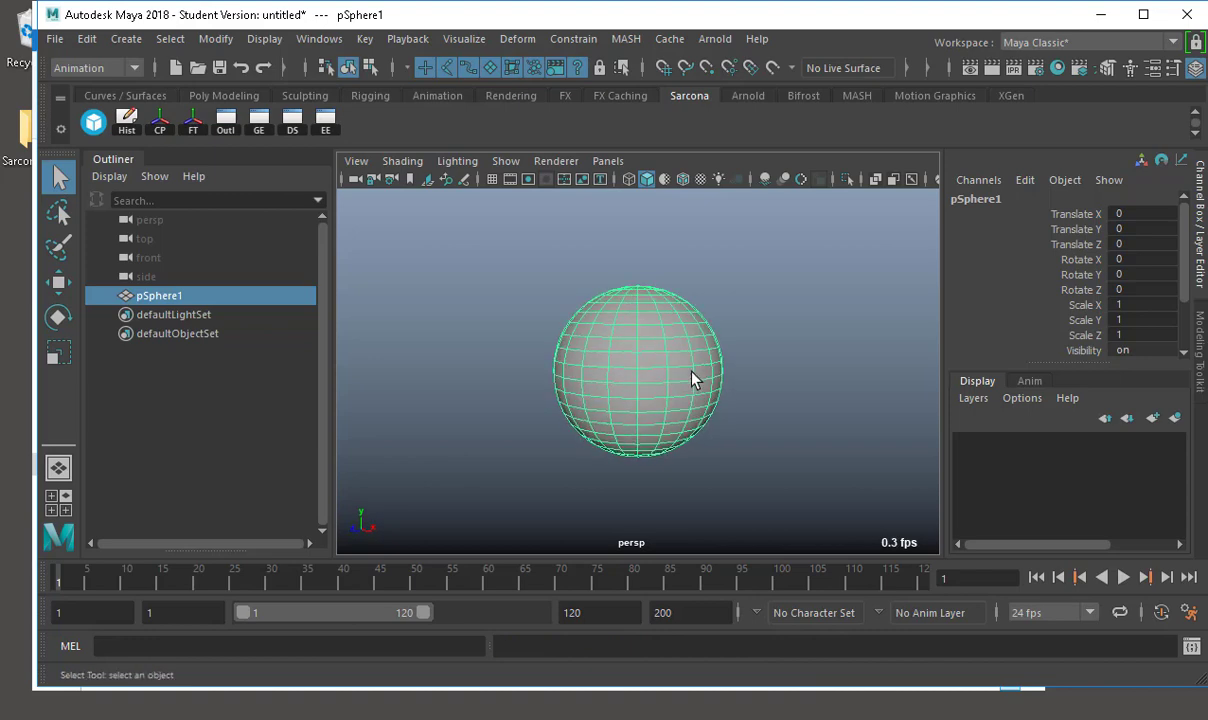
pyautogui.press('w')
pyautogui.click(126, 38)
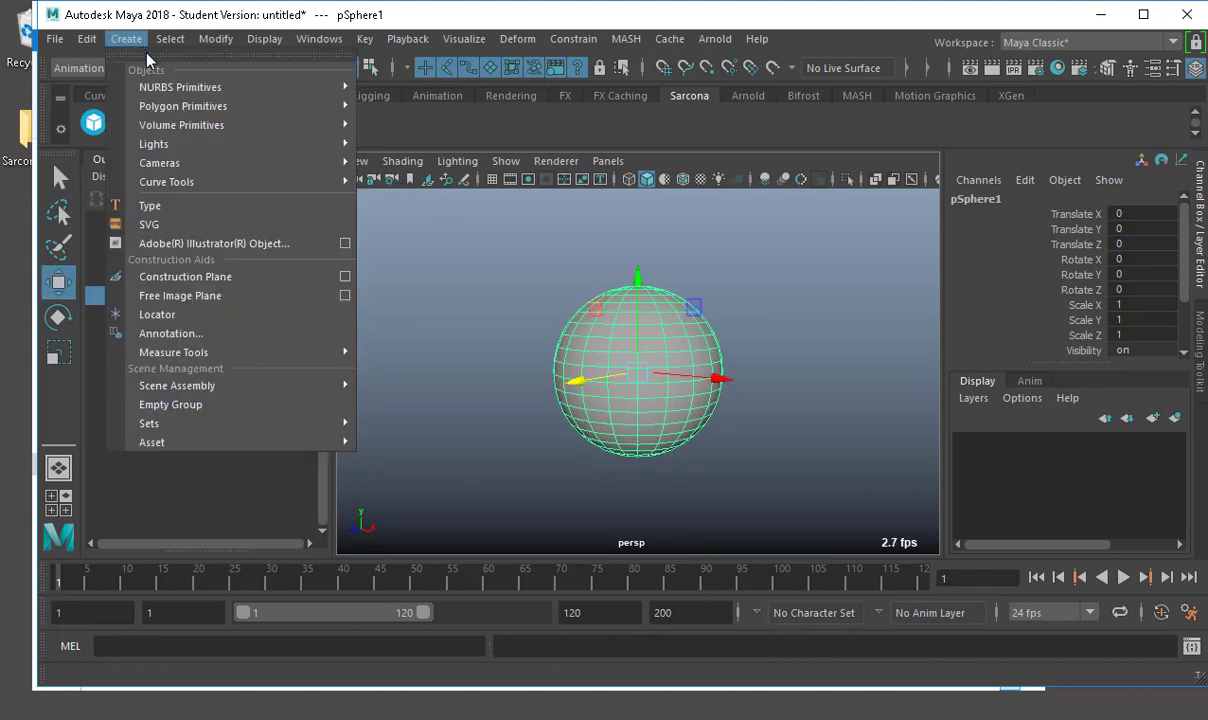
pyautogui.moveTo(219, 133)
pyautogui.moveTo(240, 104)
pyautogui.click(776, 323)
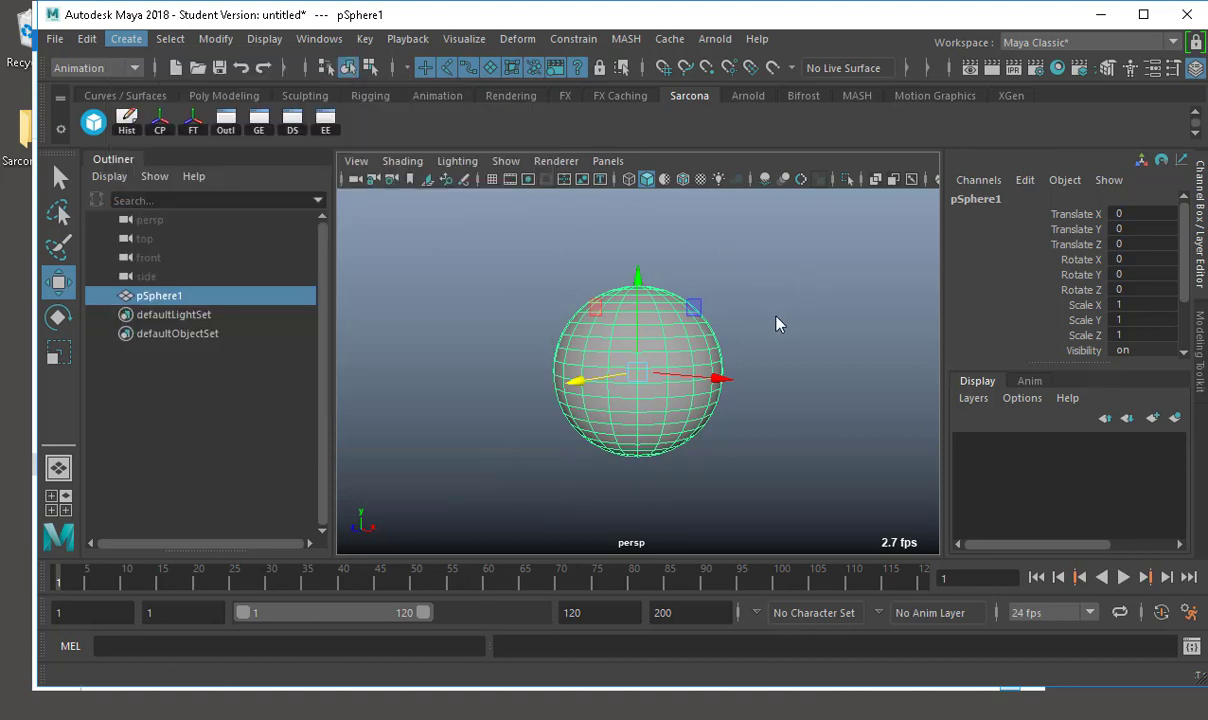
# - Show the grid in the perspective view and raise the sphere onto it by setting Translate Y to 1
pyautogui.click(491, 179)
pyautogui.keyDown('alt'); pyautogui.moveTo(625, 272); pyautogui.dragTo(548, 381); pyautogui.keyUp('alt')
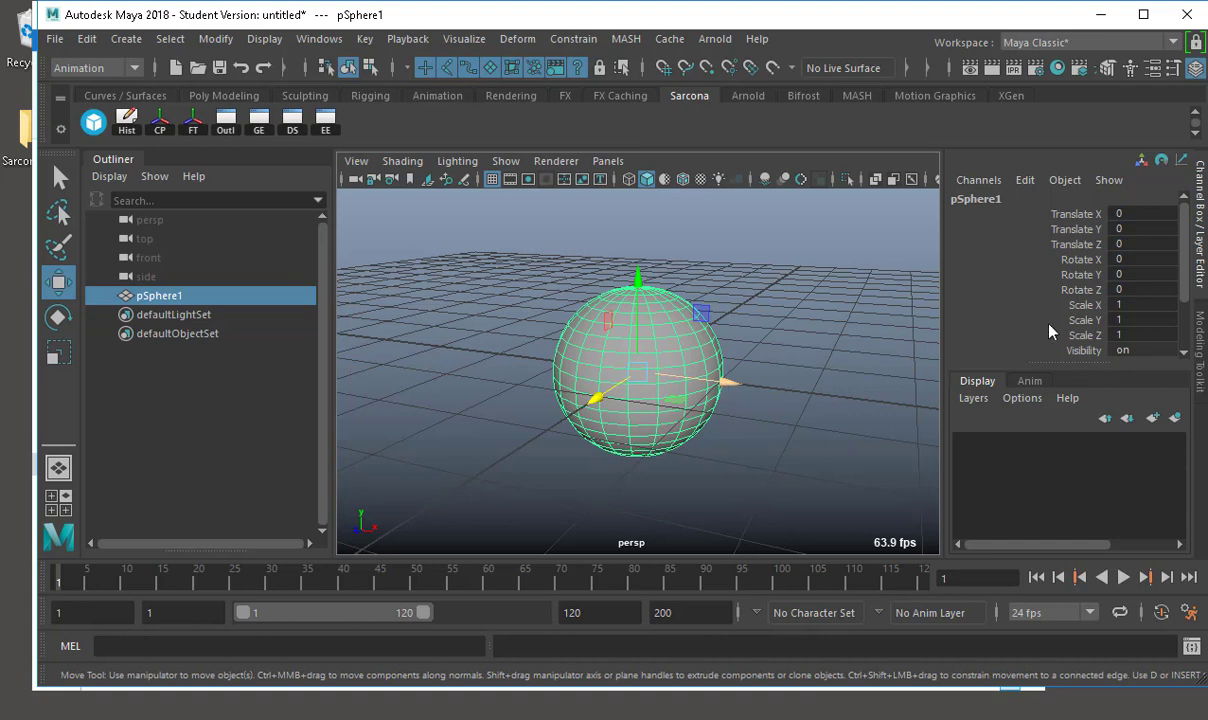
pyautogui.click(1150, 228)
pyautogui.write('1')
pyautogui.press('Return')
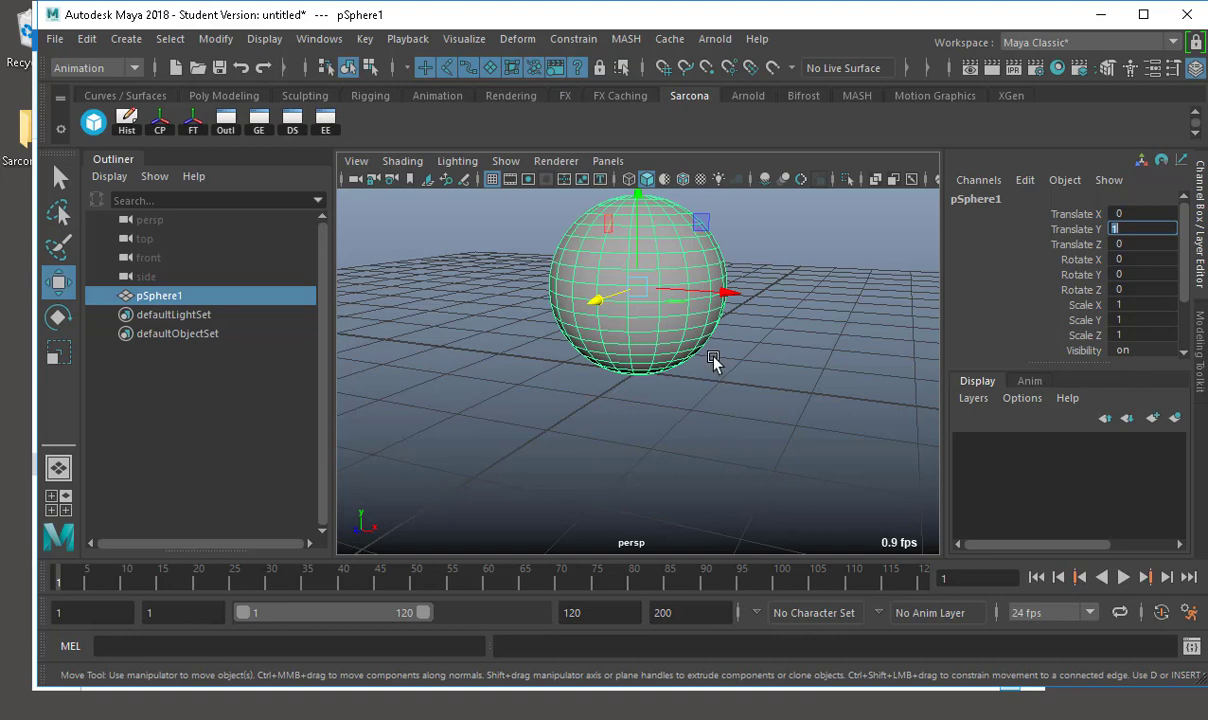
pyautogui.keyDown('alt'); pyautogui.moveTo(666, 359); pyautogui.dragTo(630, 388); pyautogui.keyUp('alt')
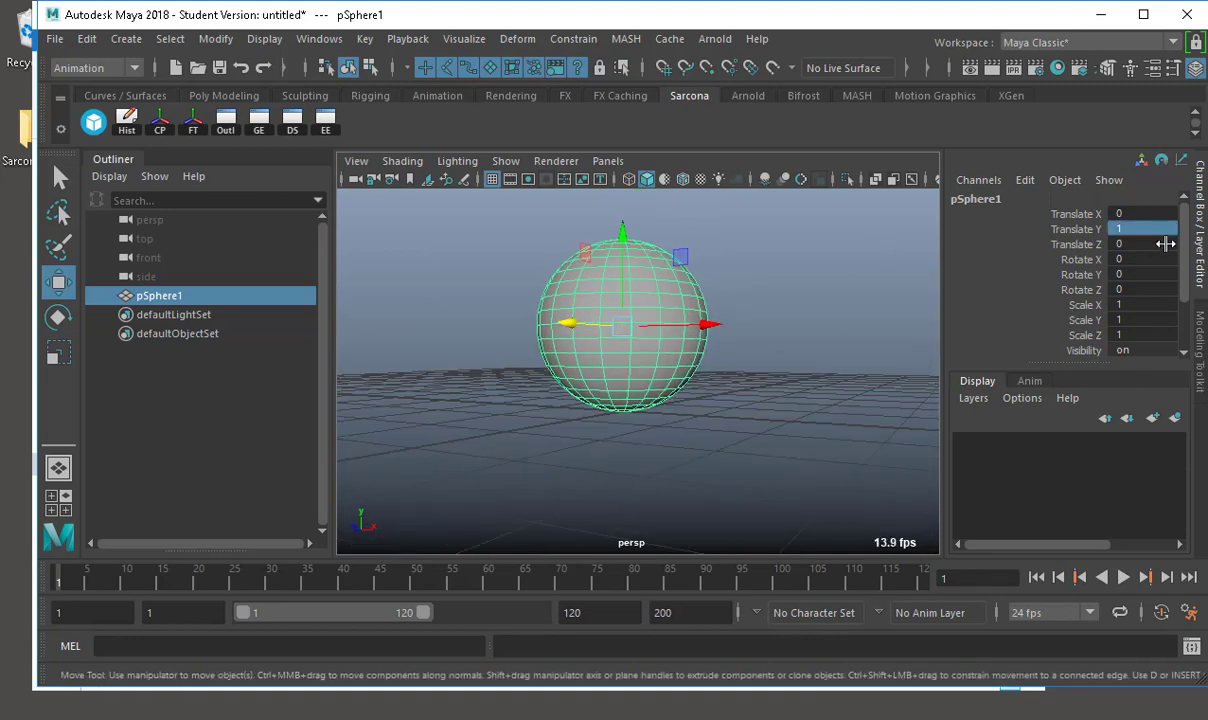
# - Freeze the sphere's transformations at its raised position and check its translate and rotate values
pyautogui.click(1008, 229)
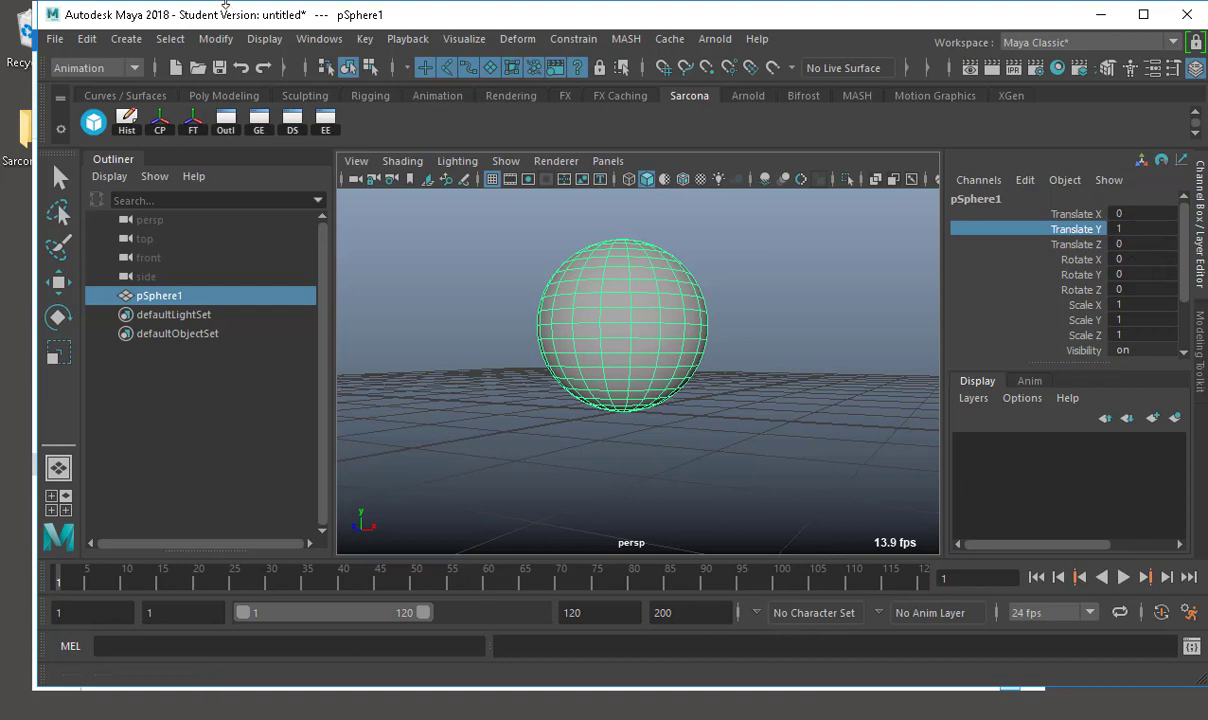
pyautogui.click(216, 40)
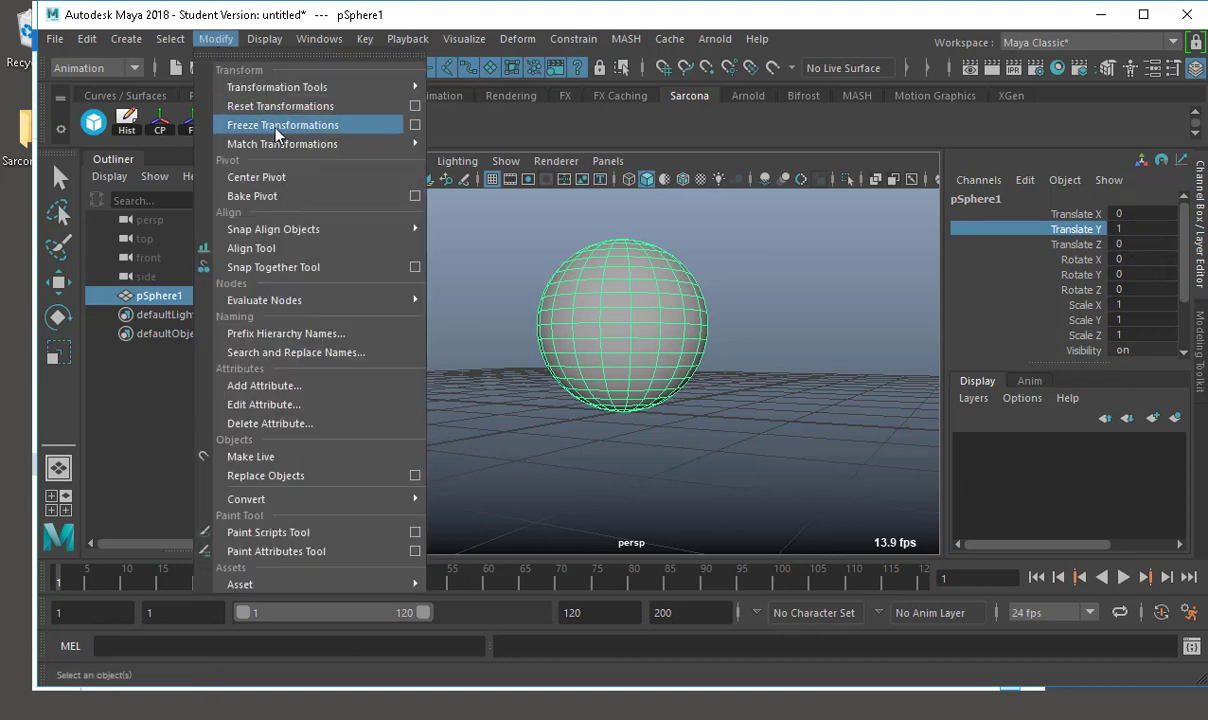
pyautogui.click(276, 128)
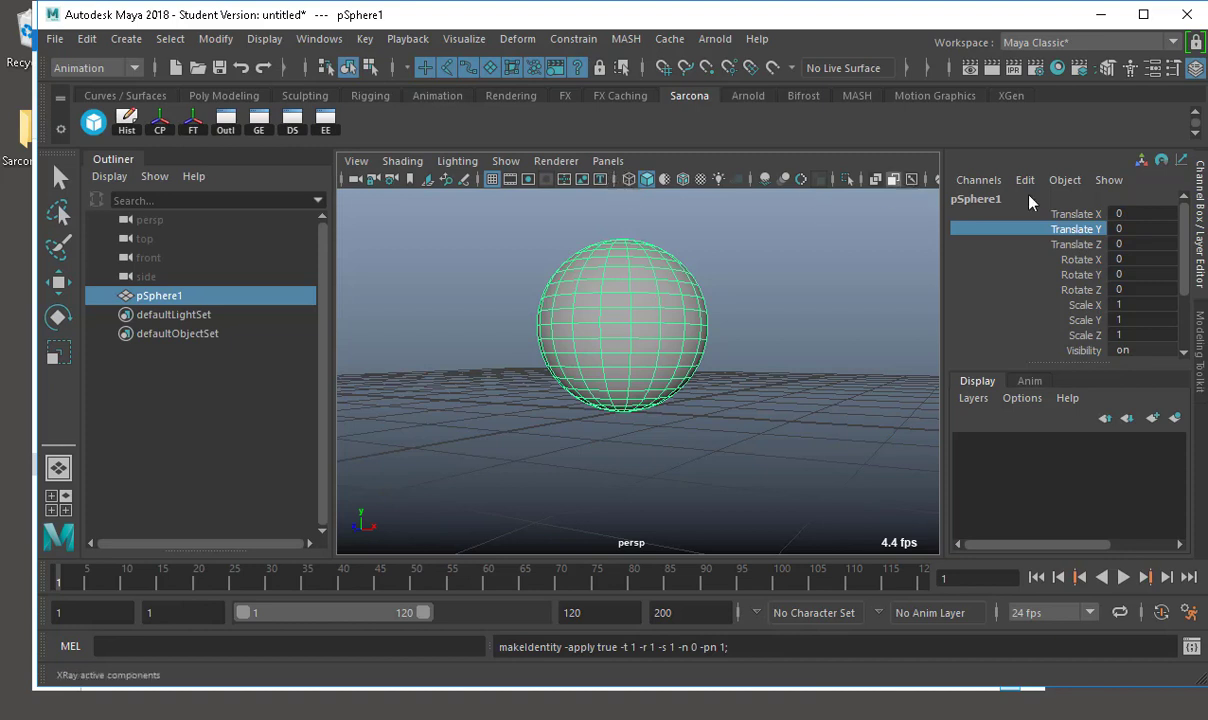
pyautogui.moveTo(1146, 214); pyautogui.dragTo(1146, 289)
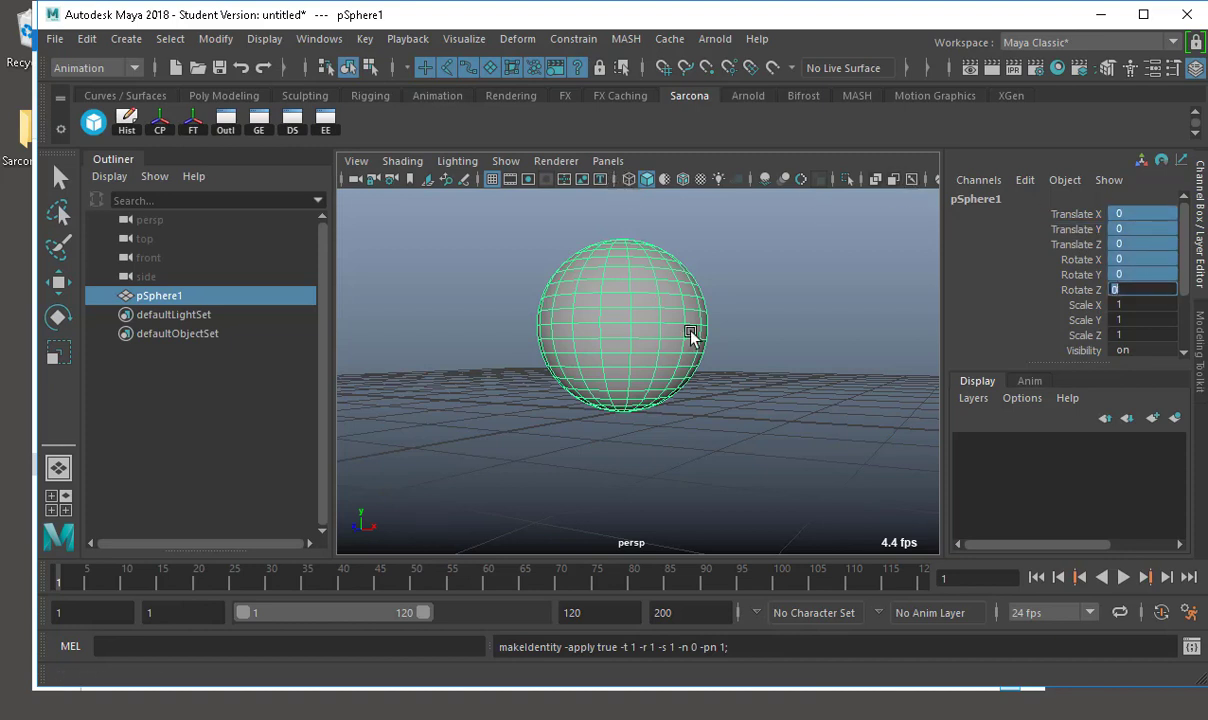
# - Examine how the sphere sits on the grid from several angles, along with its move and rotate manipulators
pyautogui.press('w')
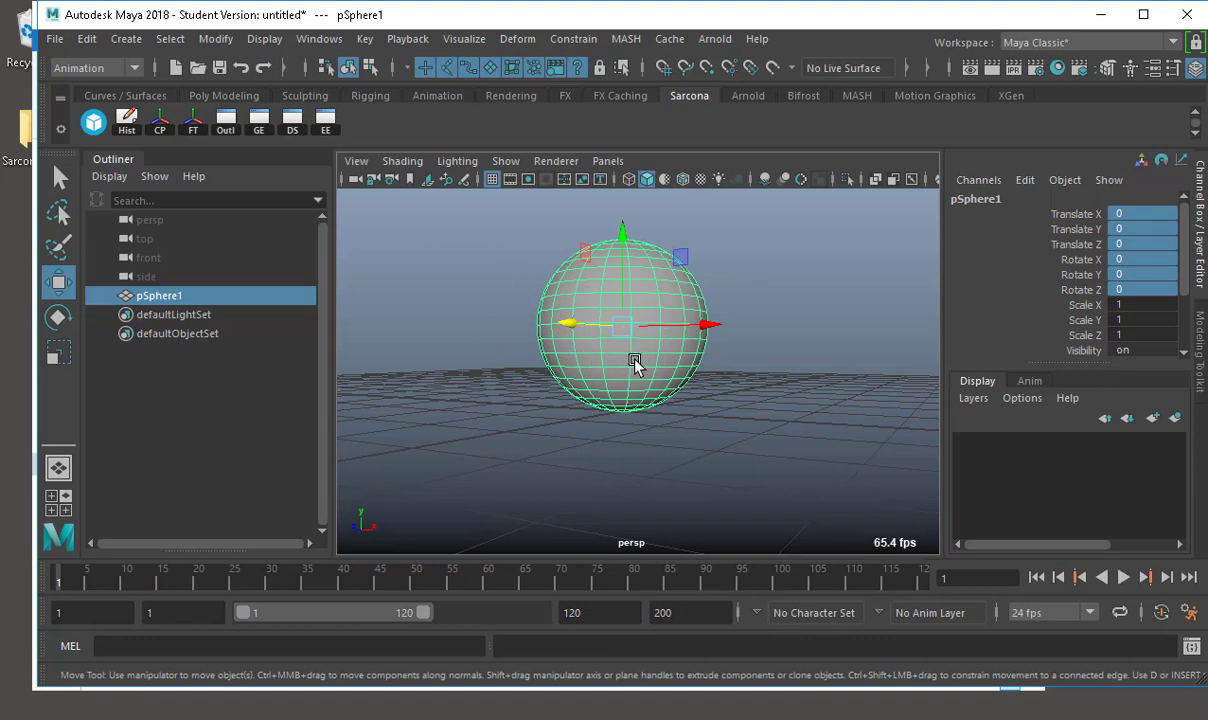
pyautogui.keyDown('alt'); pyautogui.moveTo(698, 342); pyautogui.dragTo(677, 388); pyautogui.keyUp('alt')
pyautogui.keyDown('alt'); pyautogui.moveTo(677, 388); pyautogui.dragTo(702, 447, button='right'); pyautogui.keyUp('alt')
pyautogui.keyDown('alt'); pyautogui.moveTo(702, 447); pyautogui.dragTo(652, 408); pyautogui.keyUp('alt')
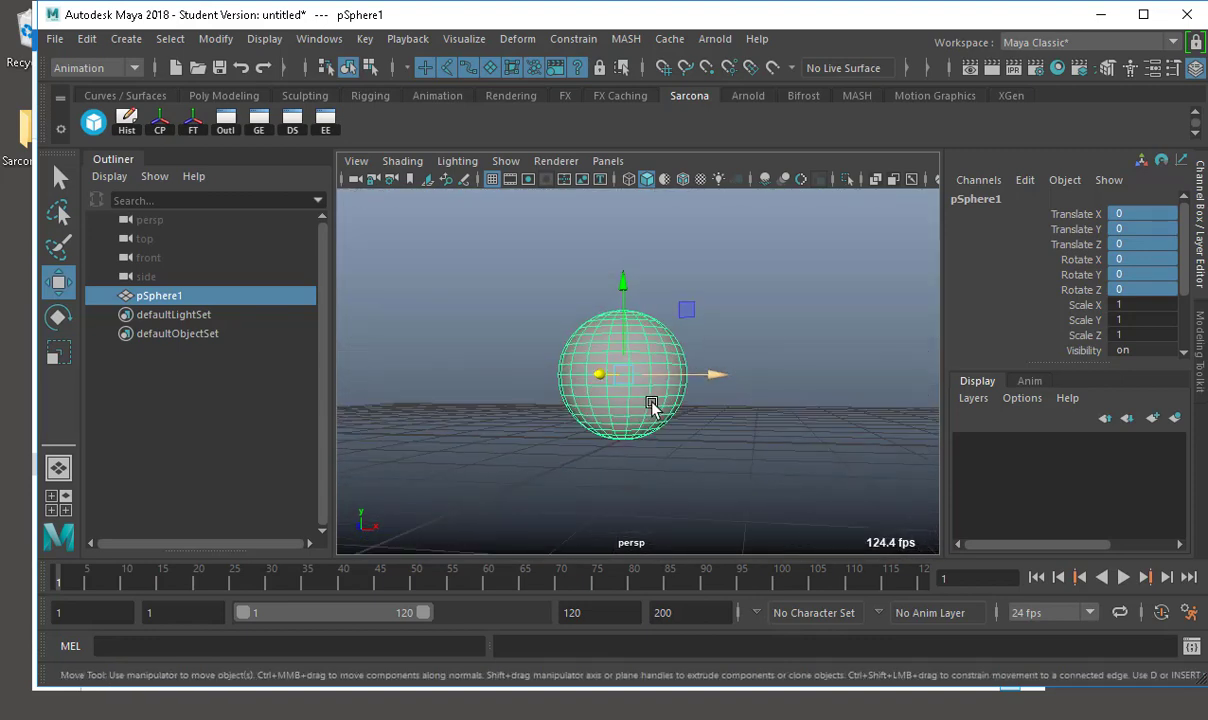
pyautogui.scroll(-1, 648, 400)
pyautogui.click(713, 287)
pyautogui.moveTo(713, 287); pyautogui.dragTo(505, 499)
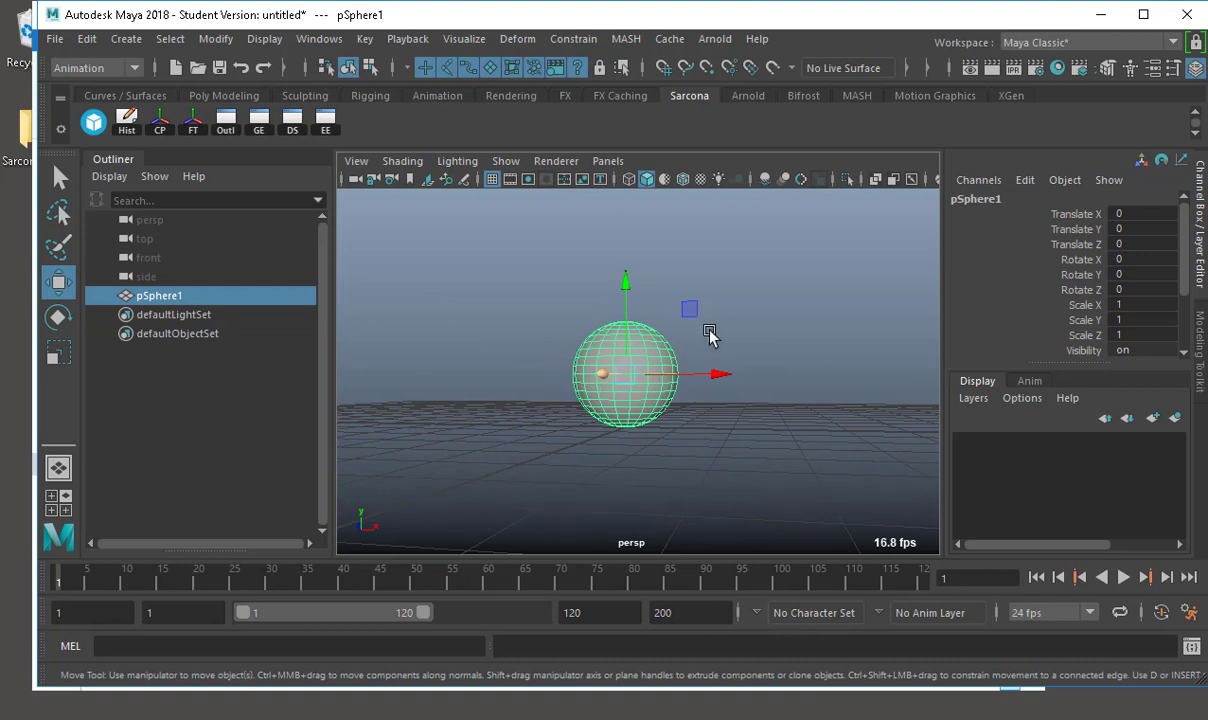
pyautogui.keyDown('alt'); pyautogui.moveTo(714, 262); pyautogui.dragTo(709, 315); pyautogui.keyUp('alt')
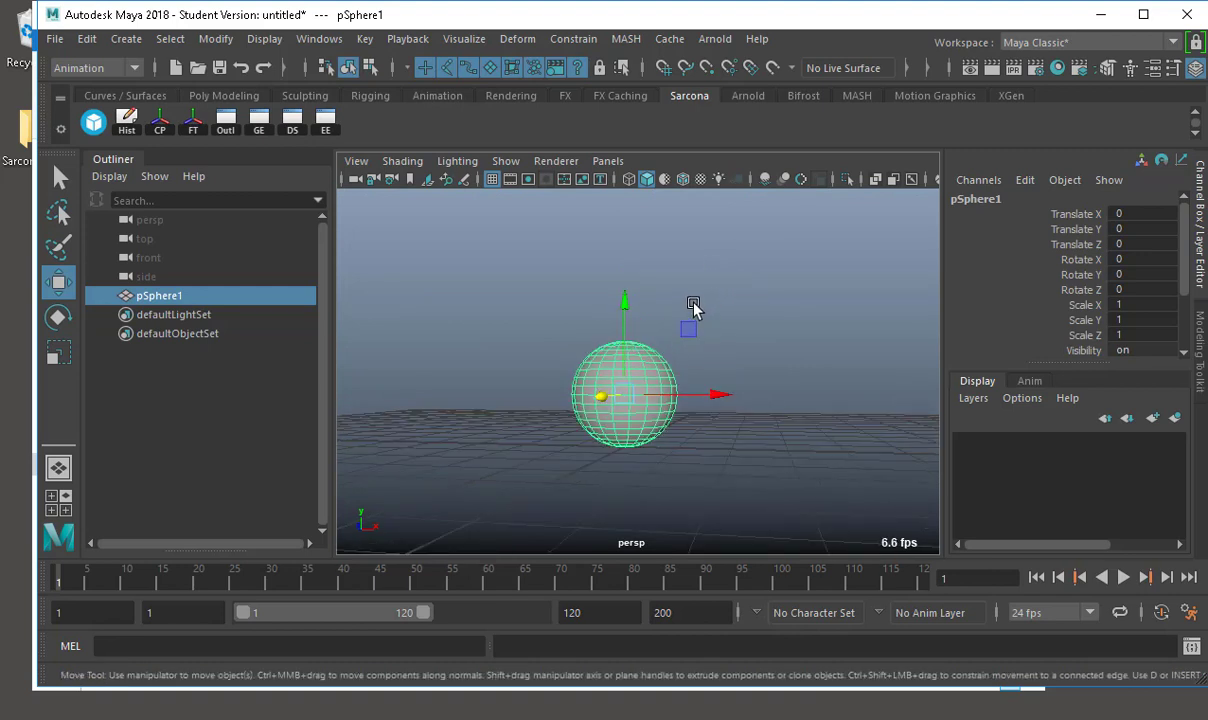
pyautogui.press('e')
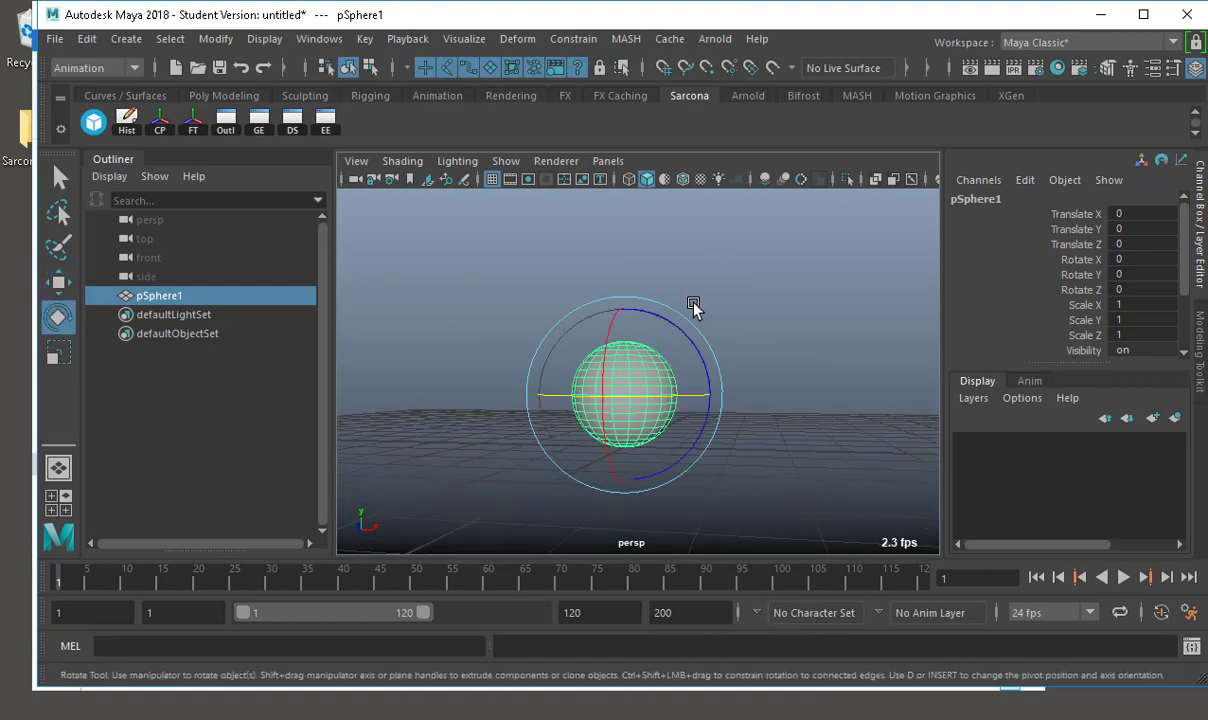
pyautogui.press('w')
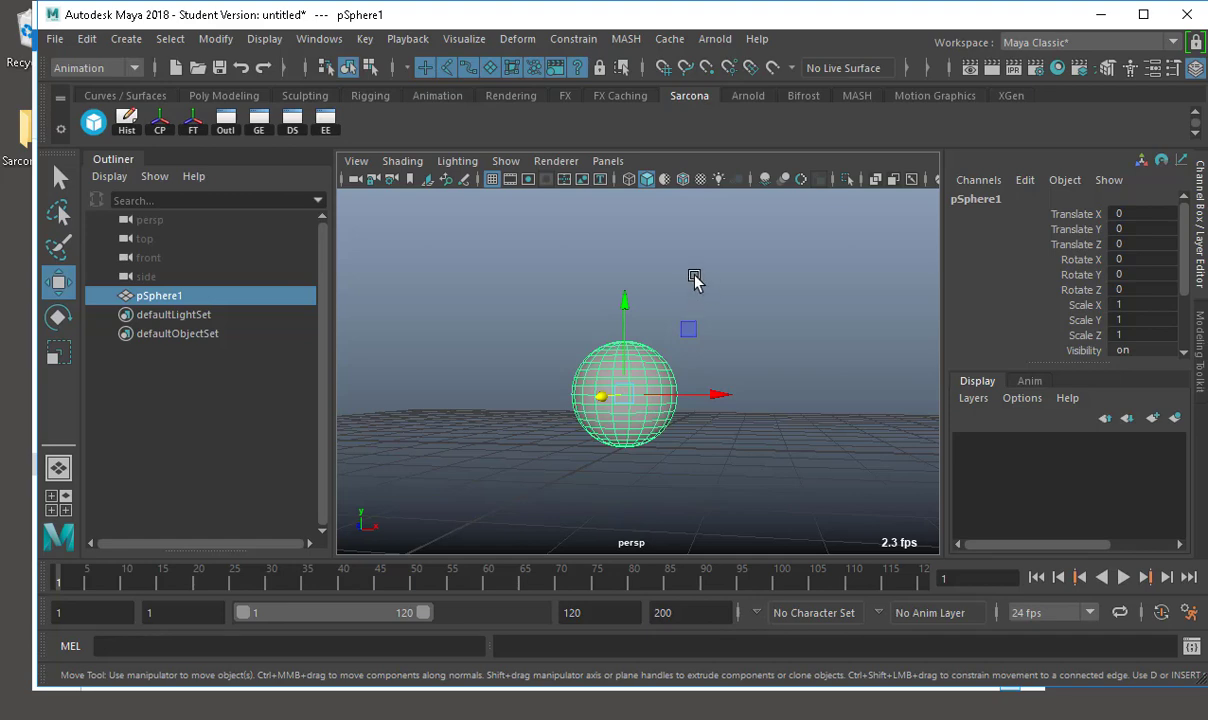
pyautogui.keyDown('alt'); pyautogui.moveTo(674, 305); pyautogui.dragTo(630, 310); pyautogui.keyUp('alt')
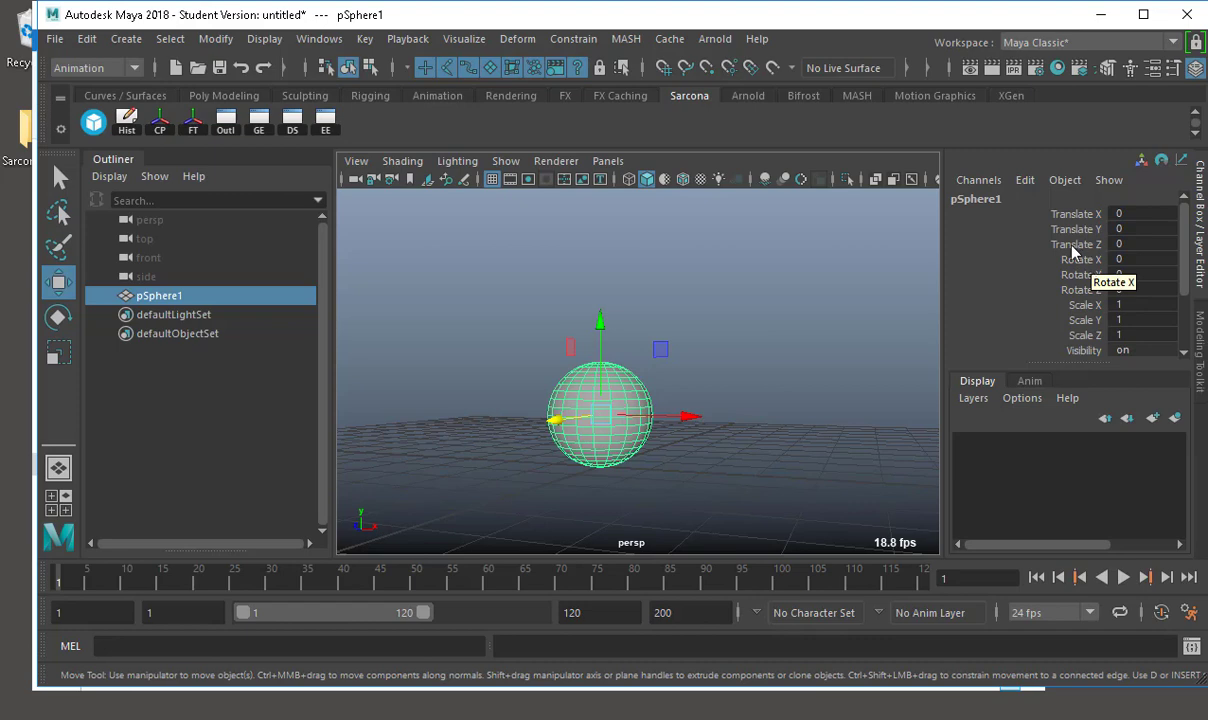
# - Examine the sphere's translate, rotate and scale channels together with its rotate and move manipulators
pyautogui.scroll(-2, 645, 355)
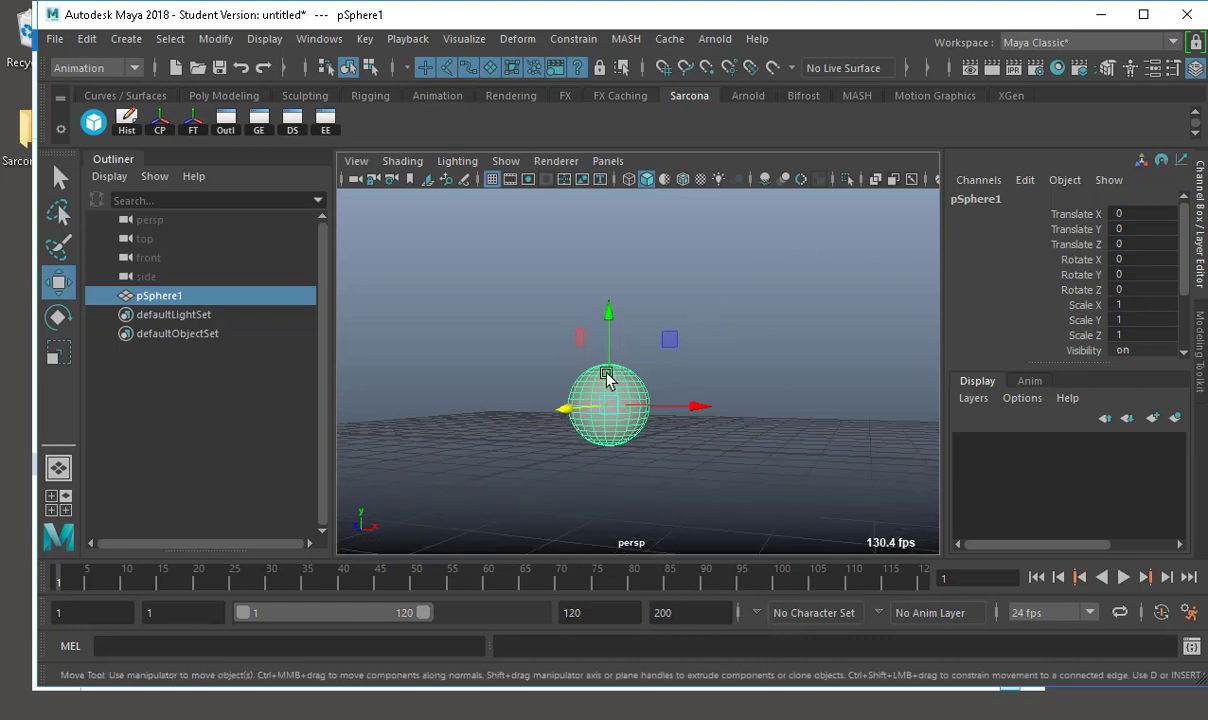
pyautogui.keyDown('alt'); pyautogui.moveTo(545, 386); pyautogui.dragTo(510, 404, button='middle'); pyautogui.keyUp('alt')
pyautogui.scroll(-4, 593, 415)
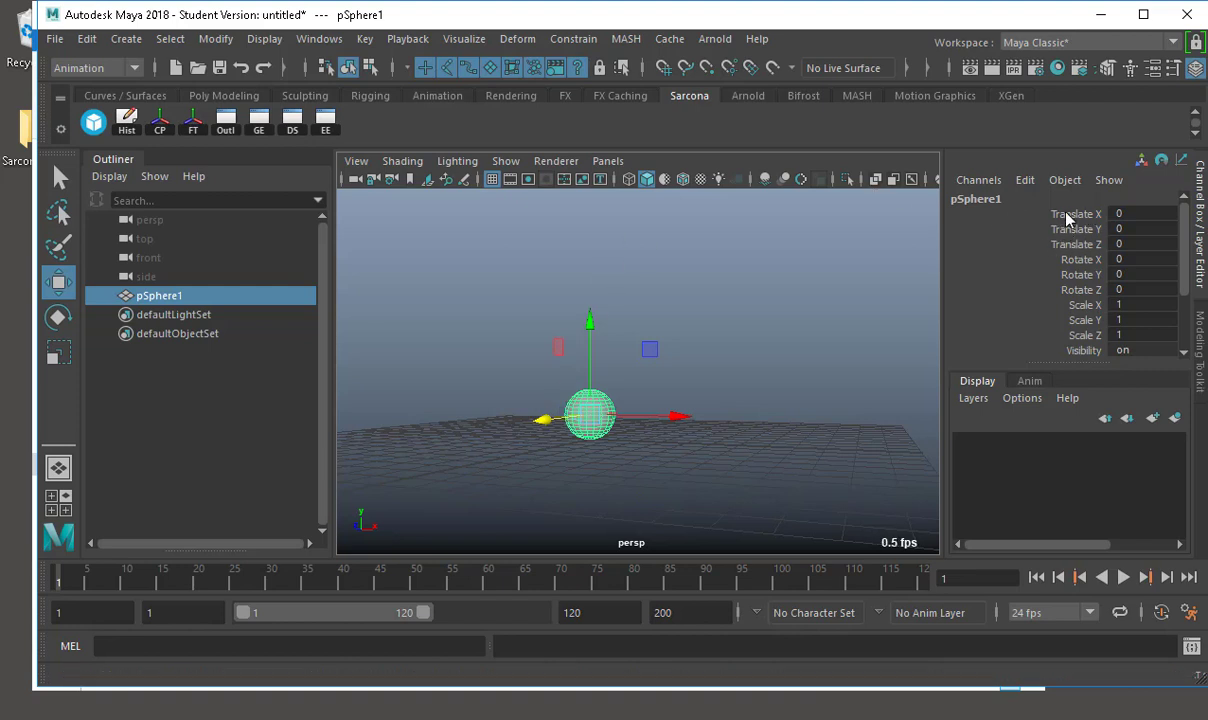
pyautogui.moveTo(1068, 217); pyautogui.dragTo(1050, 341)
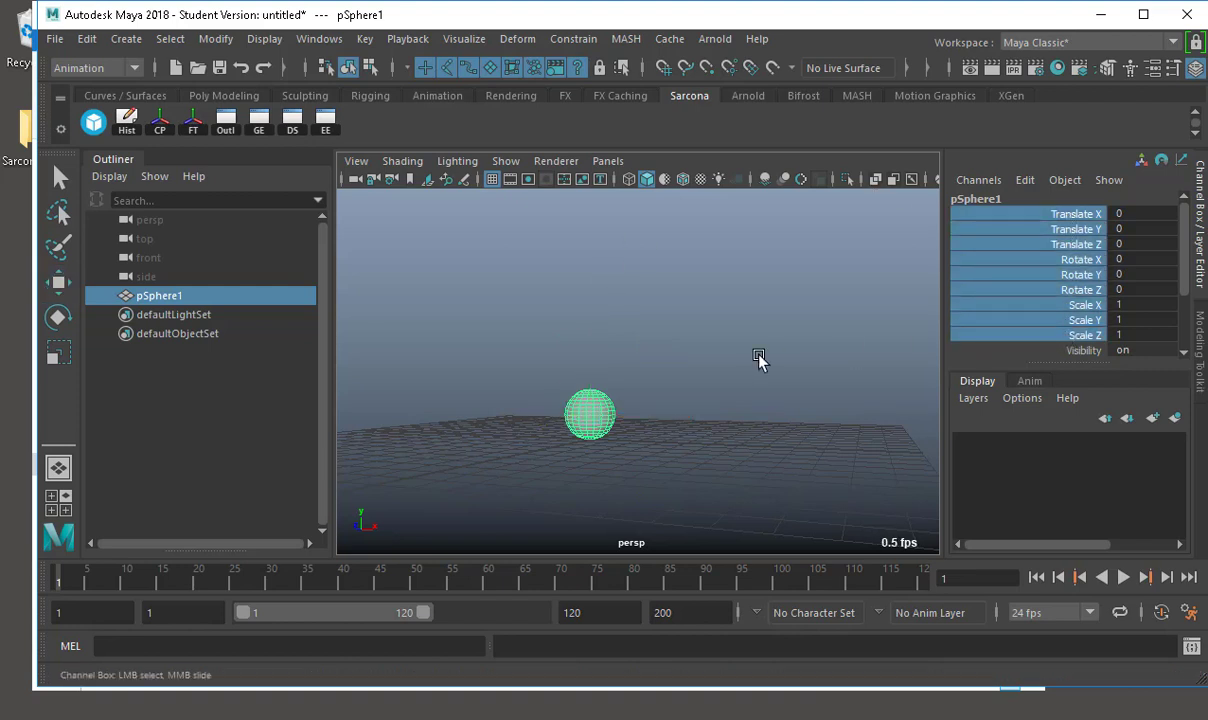
pyautogui.keyDown('alt'); pyautogui.moveTo(712, 361); pyautogui.dragTo(690, 378); pyautogui.keyUp('alt')
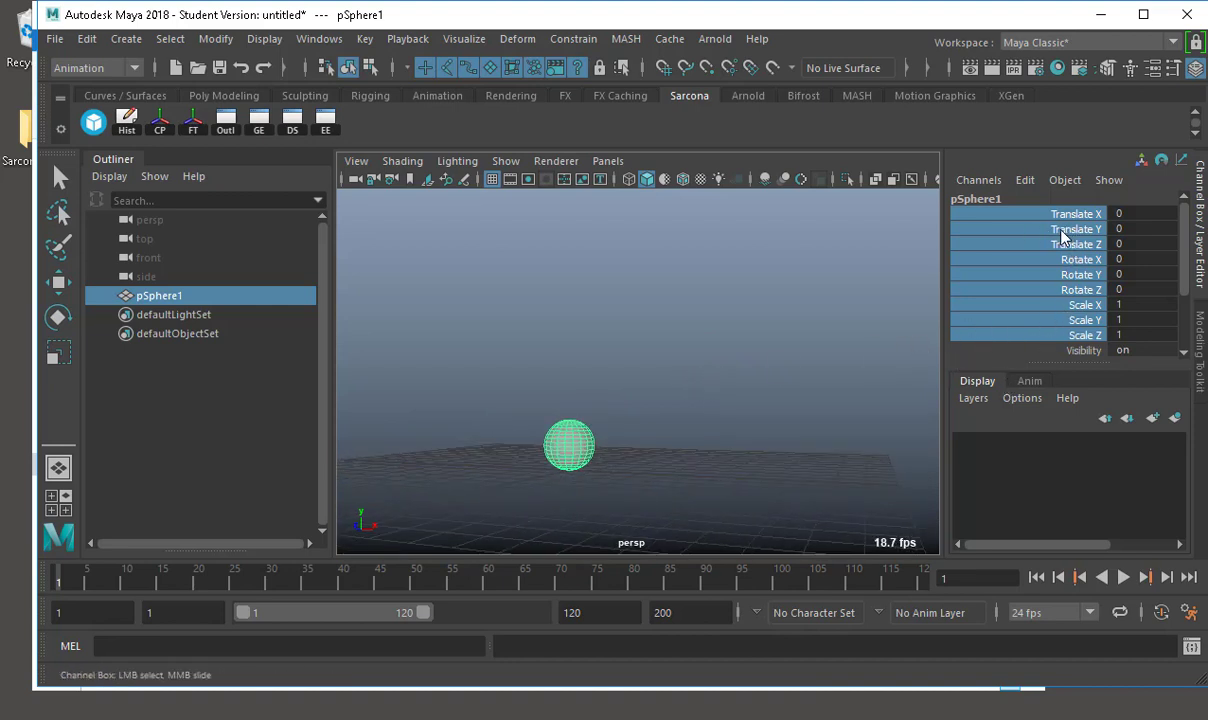
pyautogui.click(1085, 321)
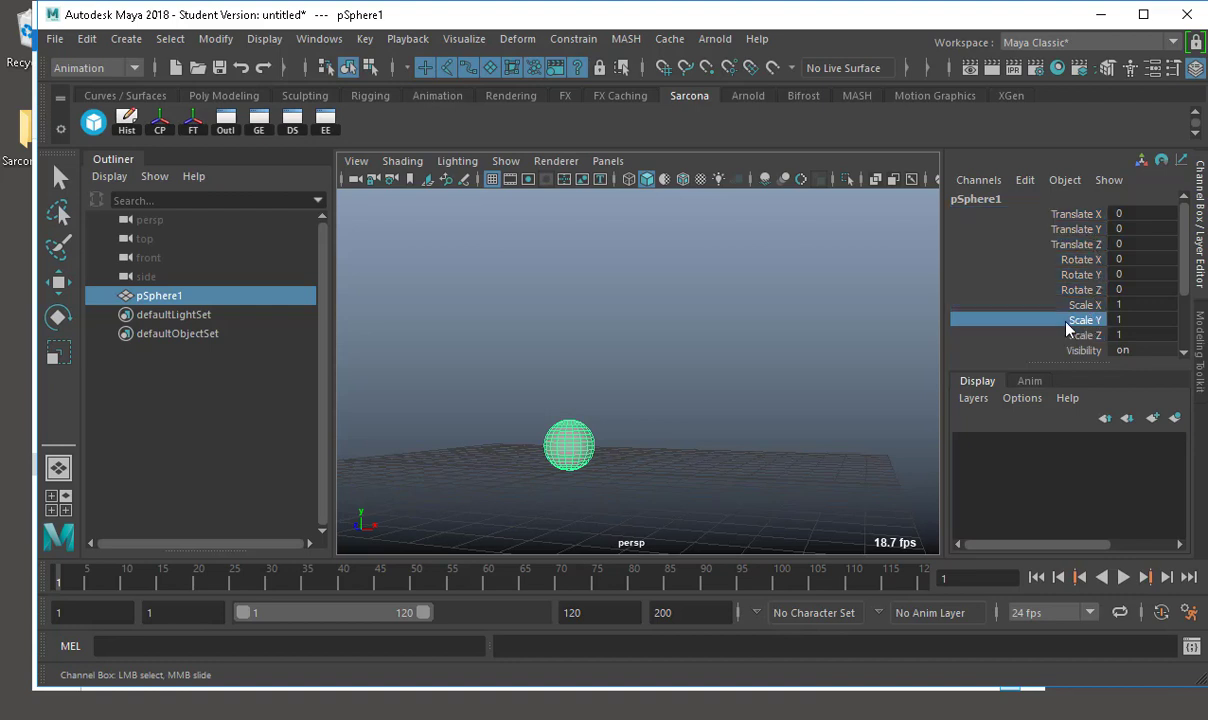
pyautogui.click(1078, 229)
pyautogui.press('e')
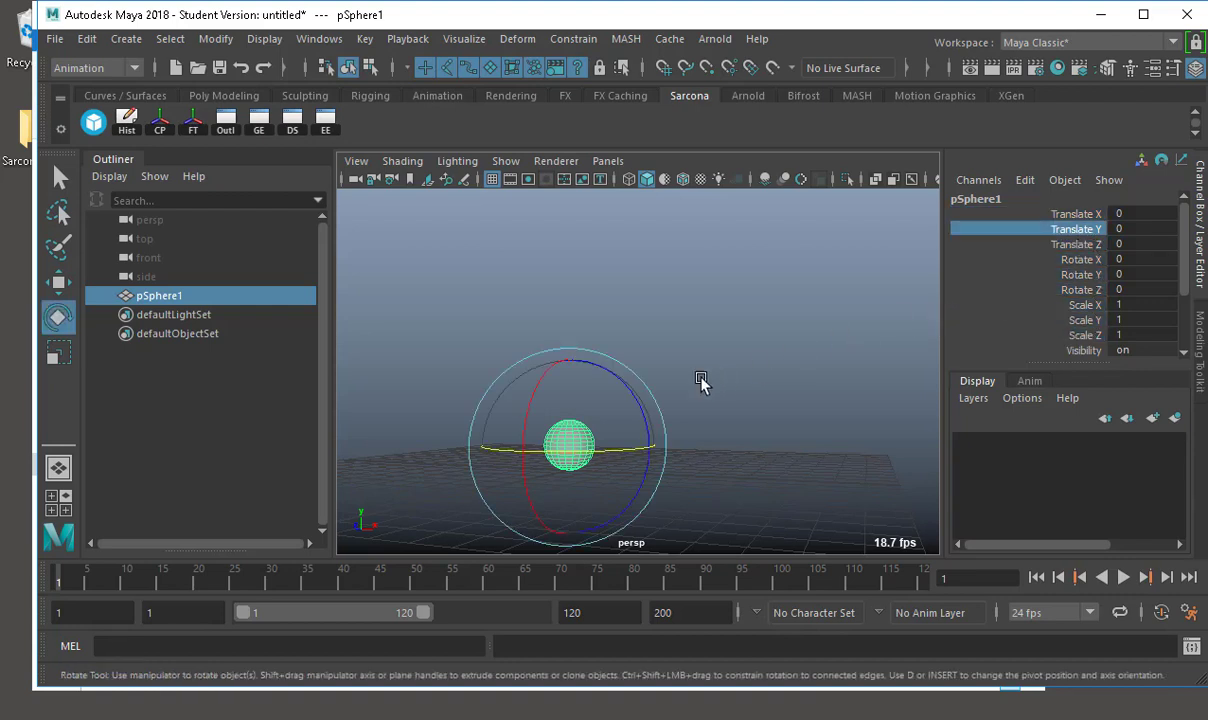
pyautogui.press('w')
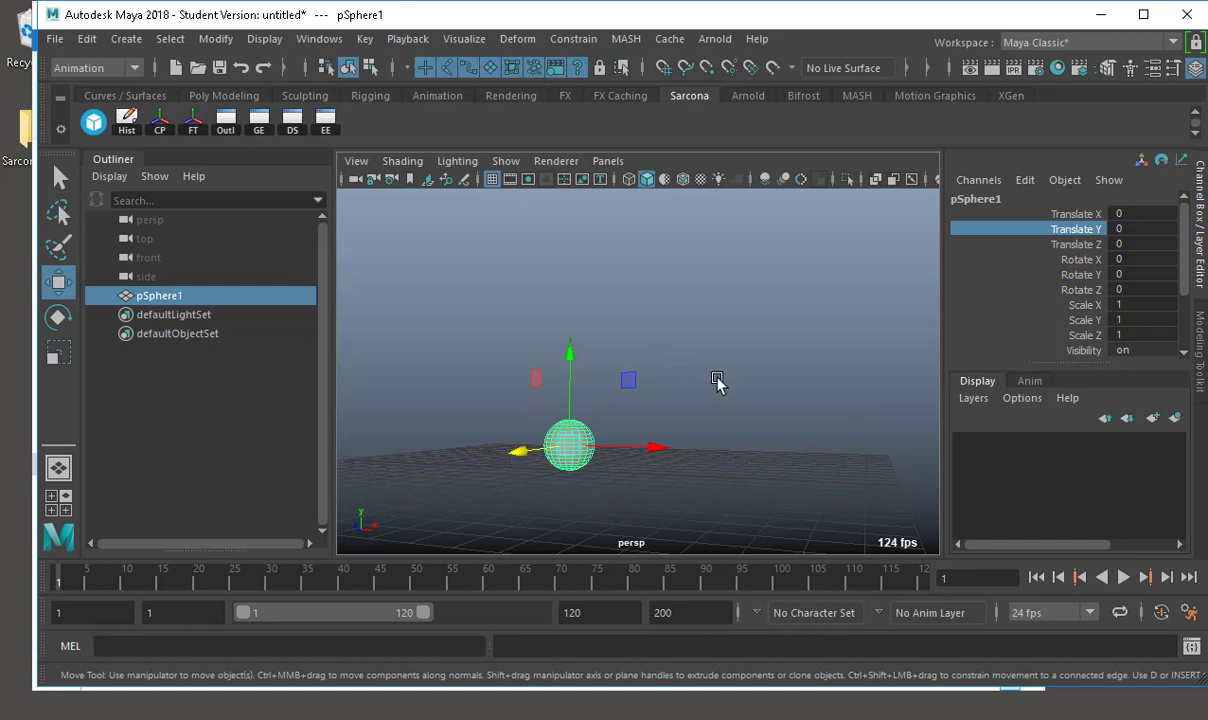
# - Key the sphere's Translate Y at 0 on frame 1, then raise the sphere to about 9.85 and key it on frame 20
pyautogui.hotkey('shift', 'w')
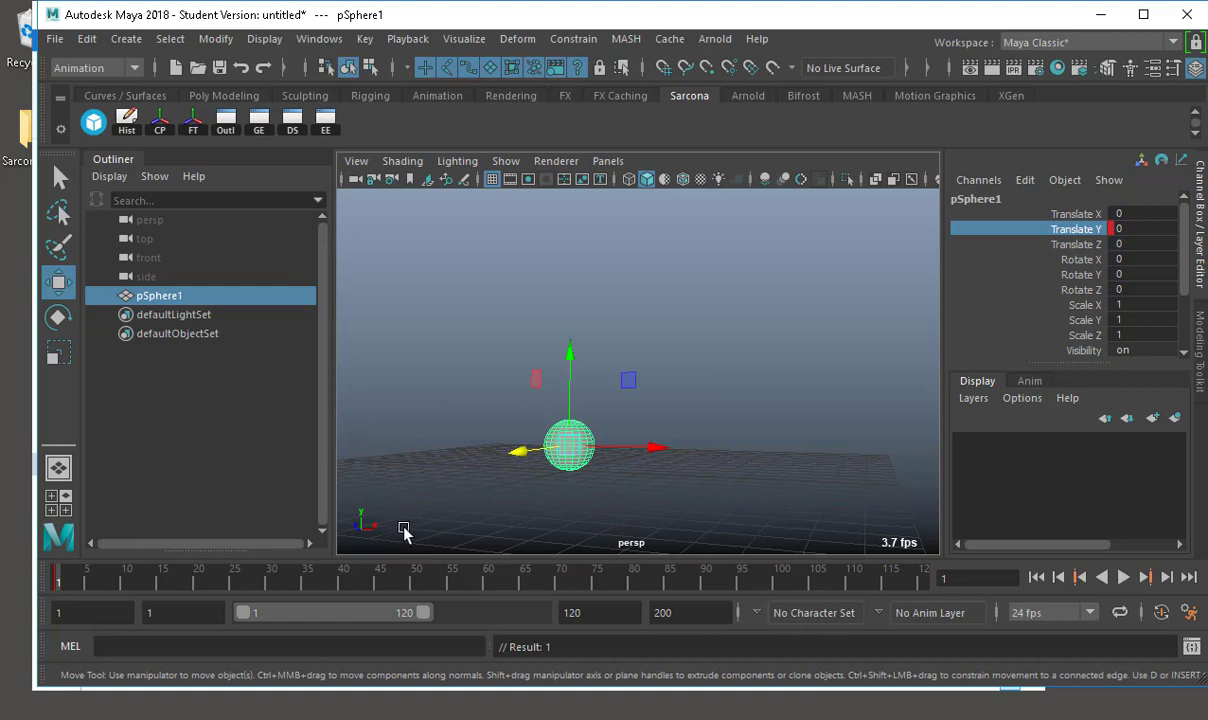
pyautogui.hotkey('alt', 'v')
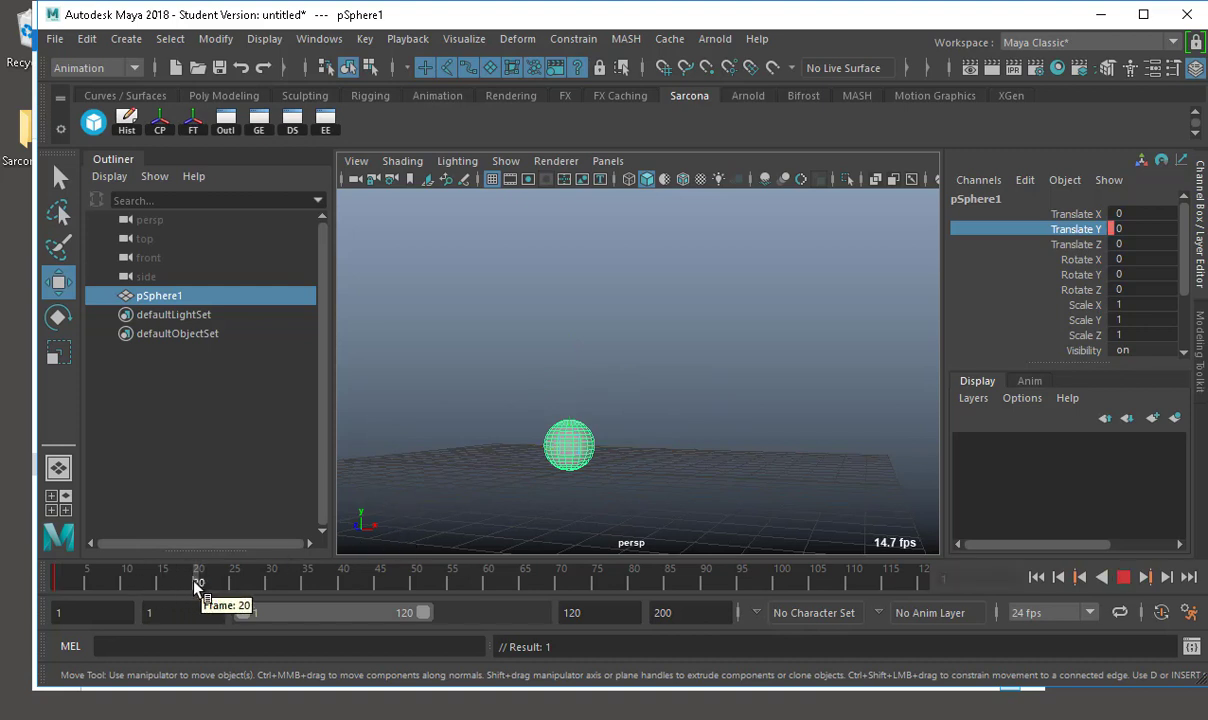
pyautogui.click(195, 583)
pyautogui.moveTo(569, 378); pyautogui.dragTo(644, 113)
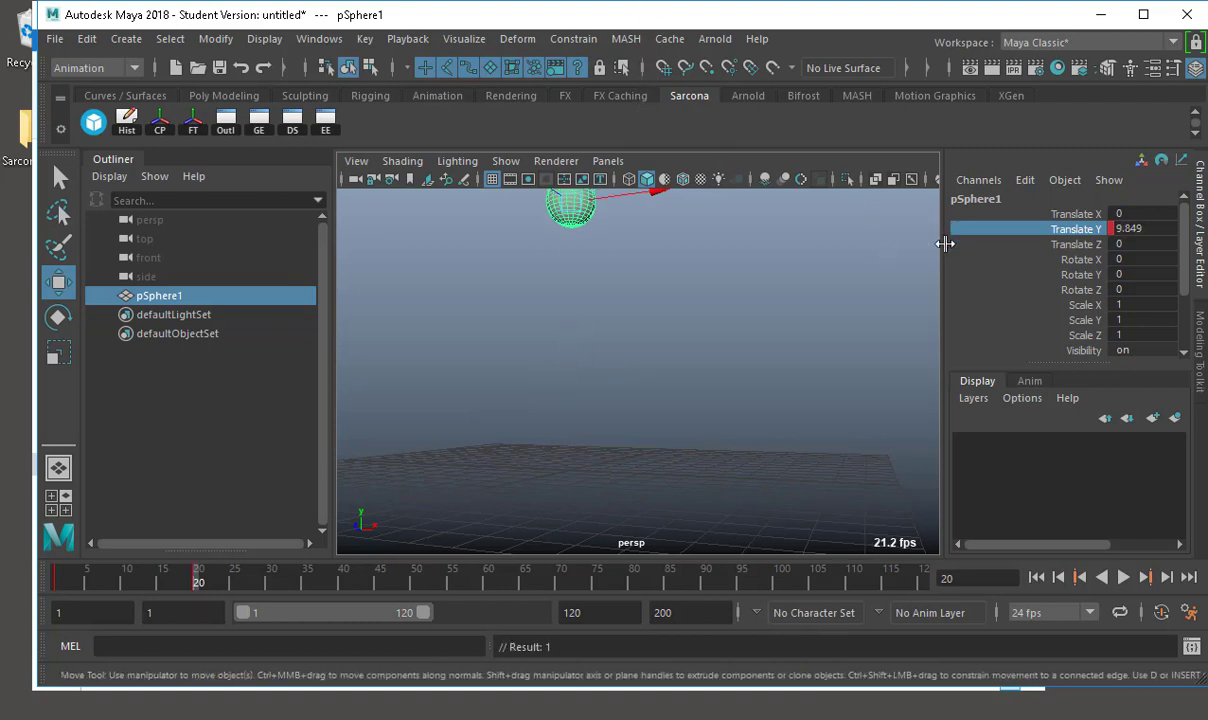
# - Bring the sphere back to the grid on frame 40 by keying Translate Y at 0
pyautogui.click(342, 580)
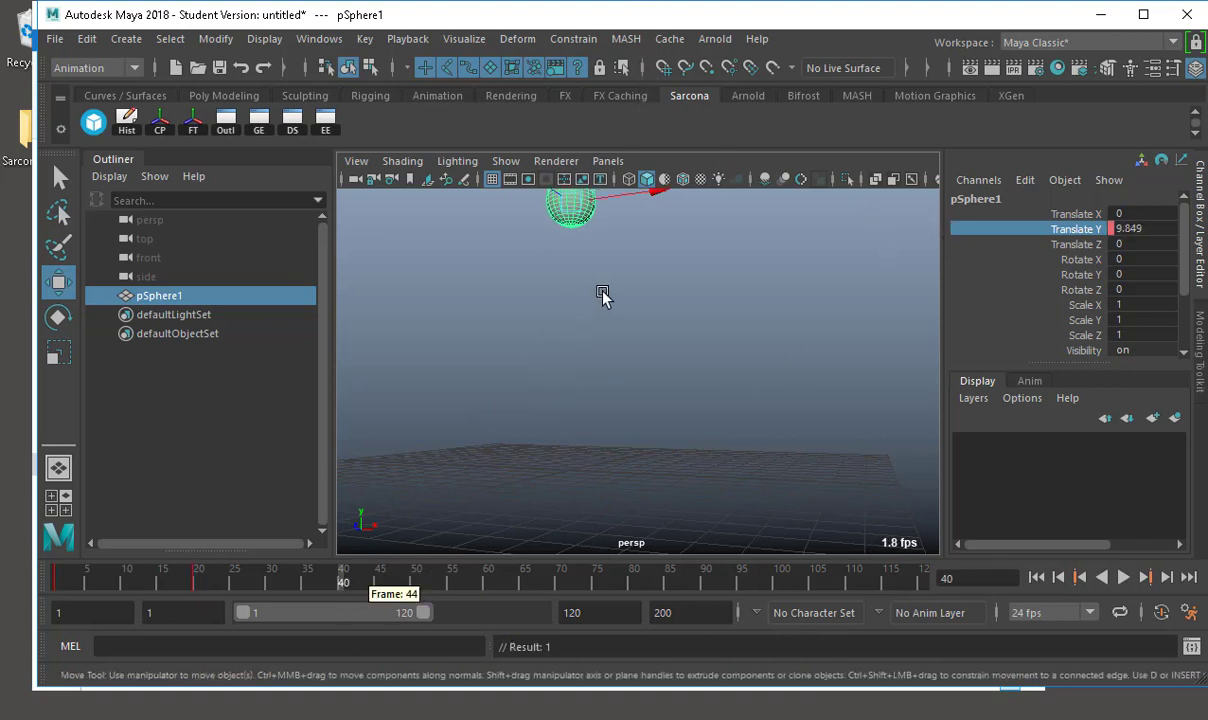
pyautogui.moveTo(626, 497); pyautogui.dragTo(626, 523, button='middle')
pyautogui.doubleClick(1147, 224)
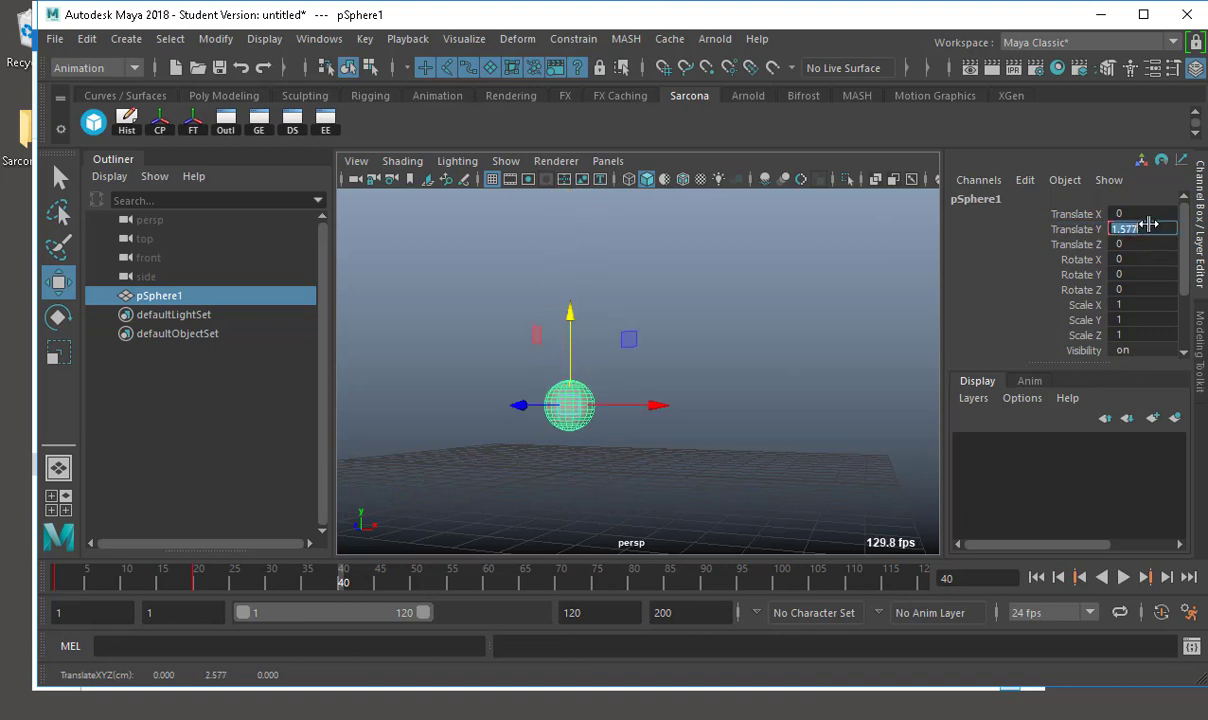
pyautogui.write('0')
pyautogui.press('Return')
pyautogui.click(1090, 231)
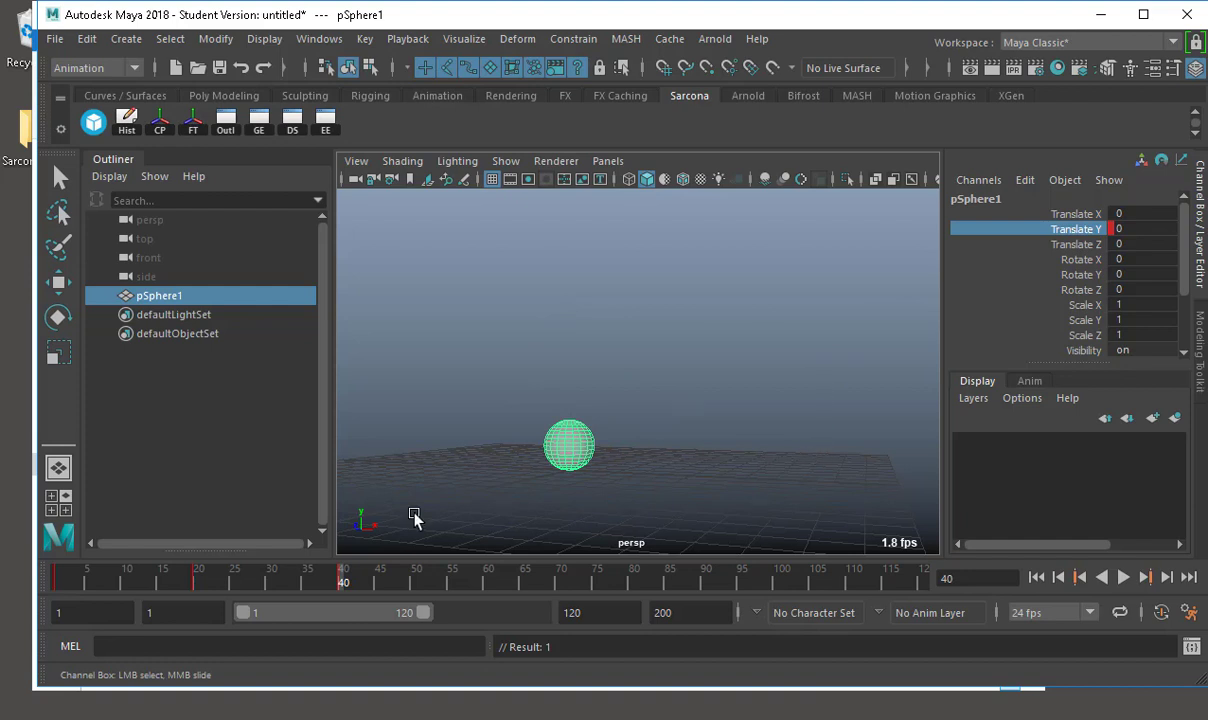
# - Raise the sphere to a Translate Y of about 9.83 on frame 60 and key it
pyautogui.hotkey('alt', 'v')
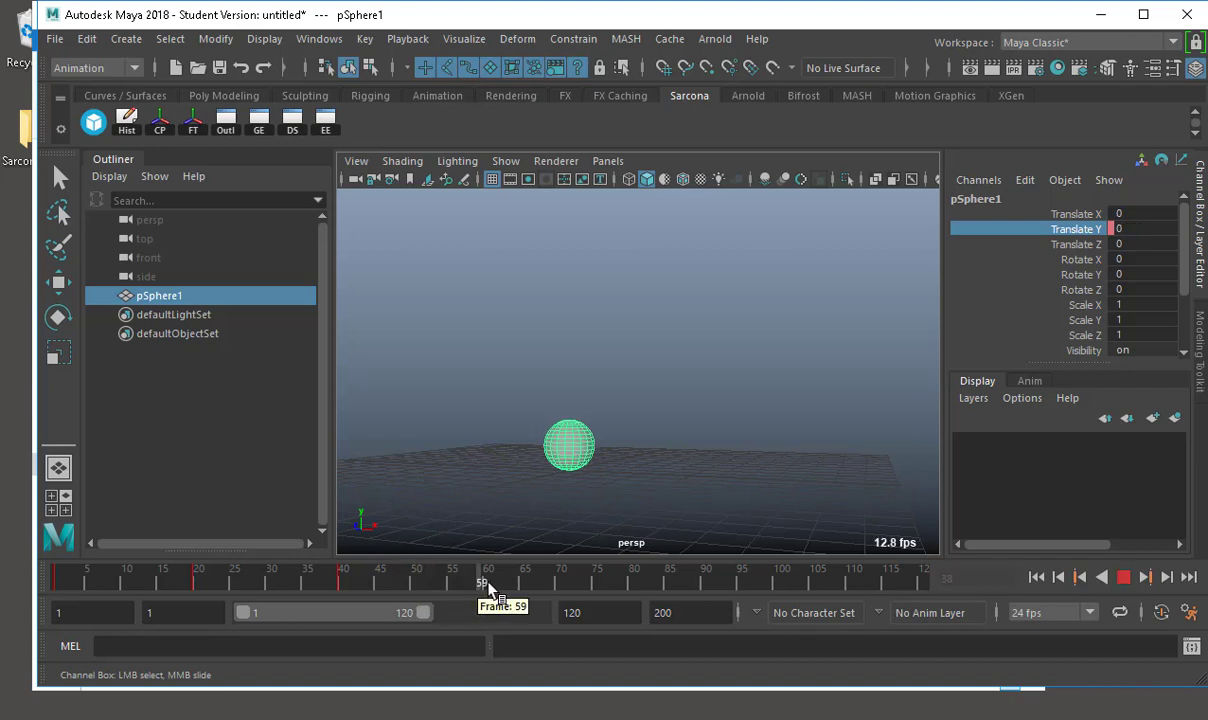
pyautogui.hotkey('alt', 'v')
pyautogui.press('w')
pyautogui.moveTo(566, 345); pyautogui.dragTo(591, 113)
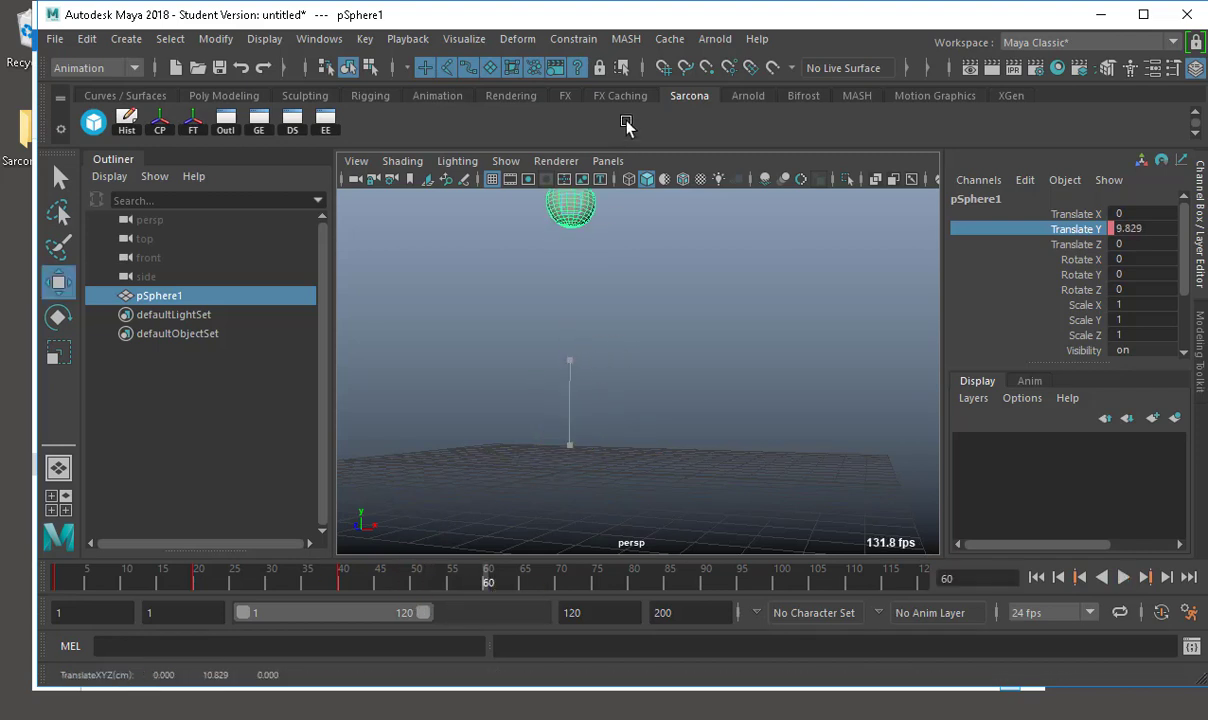
# - Return the sphere to the grid on frame 80 by keying Translate Y at 0
pyautogui.click(634, 578)
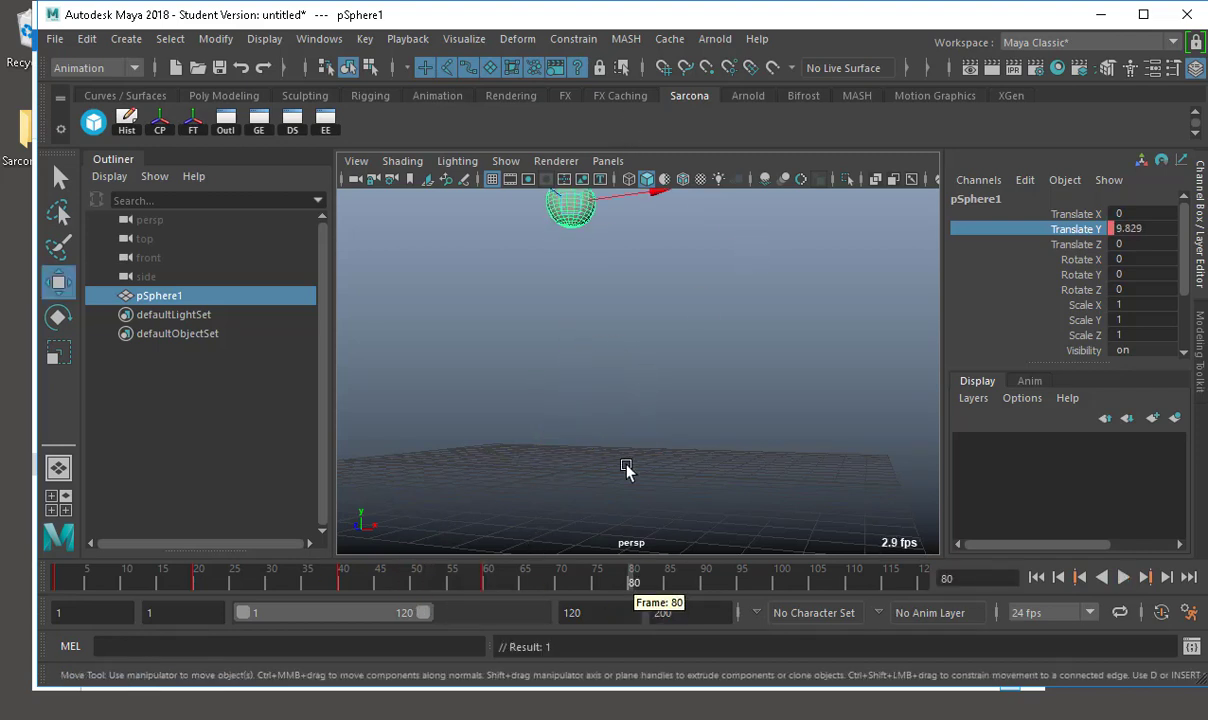
pyautogui.click(1134, 229)
pyautogui.write('0')
pyautogui.press('Return')
pyautogui.click(1077, 229)
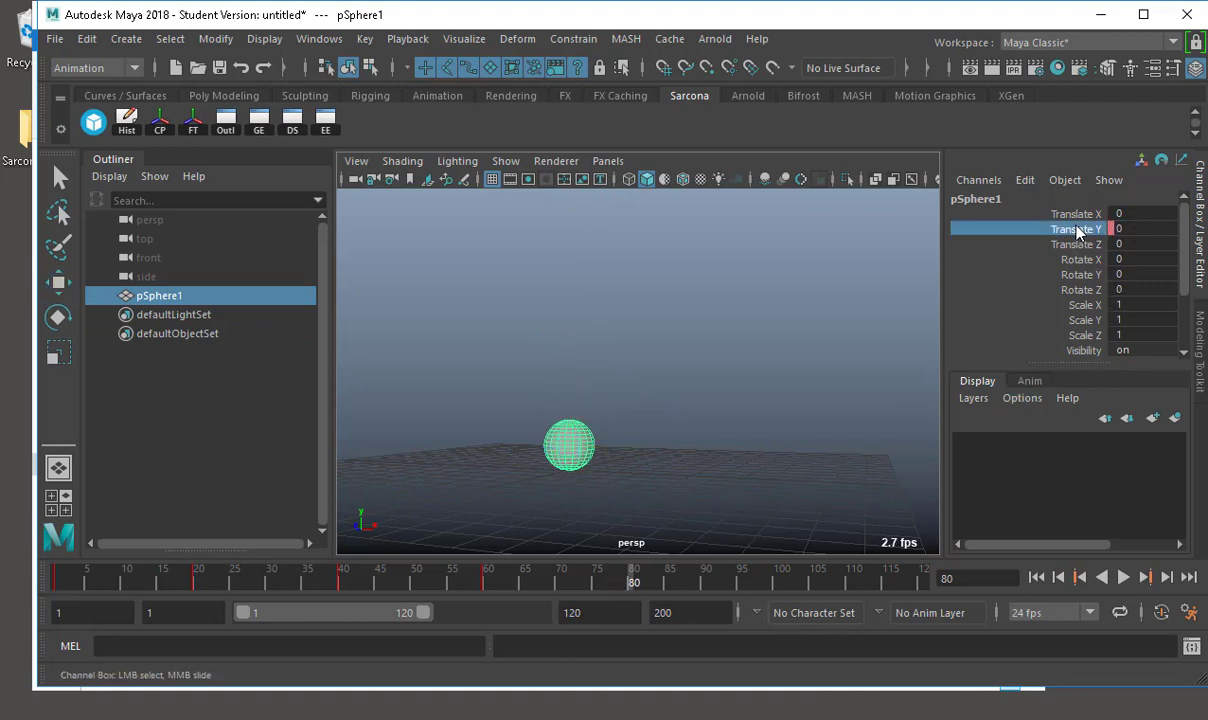
pyautogui.press('s')
# - Raise the sphere to a Translate Y of about 11.2 on frame 100 and key it, undoing any stray moves
pyautogui.hotkey('alt', 'v')
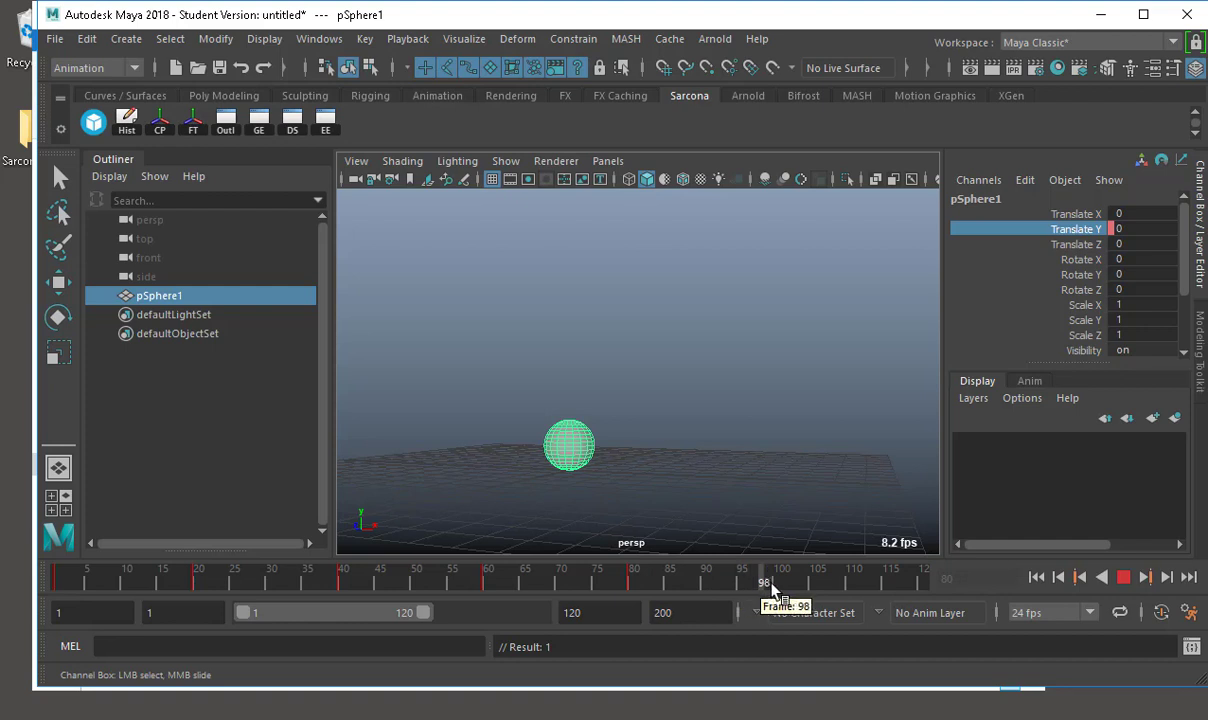
pyautogui.moveTo(771, 585); pyautogui.dragTo(779, 587)
pyautogui.moveTo(706, 400); pyautogui.dragTo(686, 331, button='middle')
pyautogui.hotkey('ctrl', 'z')
pyautogui.press('w')
pyautogui.hotkey('ctrl', 'z')
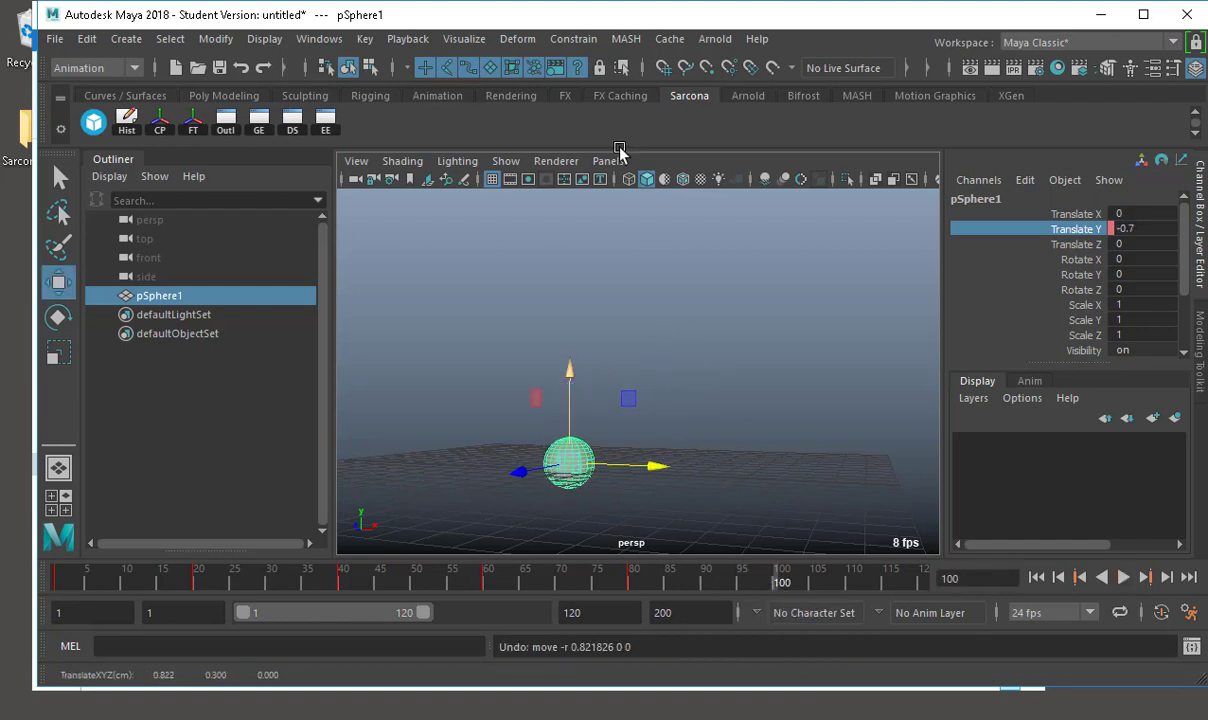
pyautogui.hotkey('ctrl', 'z')
pyautogui.press('s')
# - Land the sphere on the grid on frame 120 by keying Translate Y at 0
pyautogui.click(920, 578)
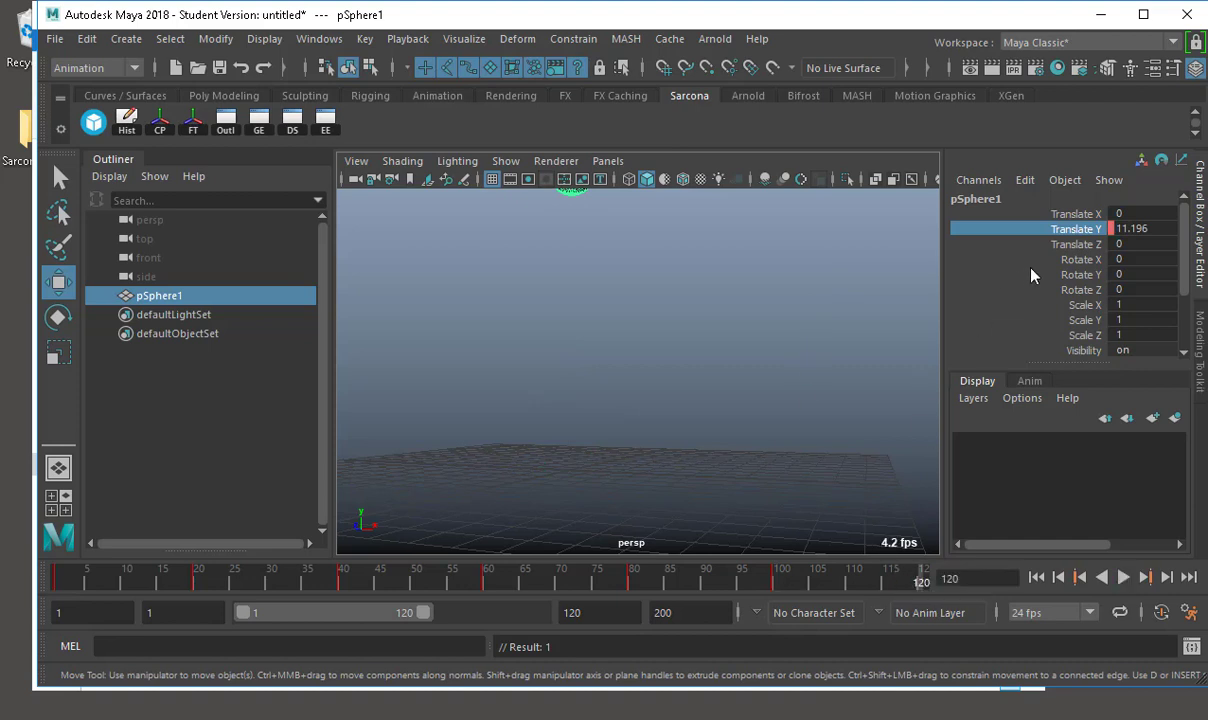
pyautogui.click(1140, 228)
pyautogui.write('0')
pyautogui.press('Return')
pyautogui.click(1088, 231)
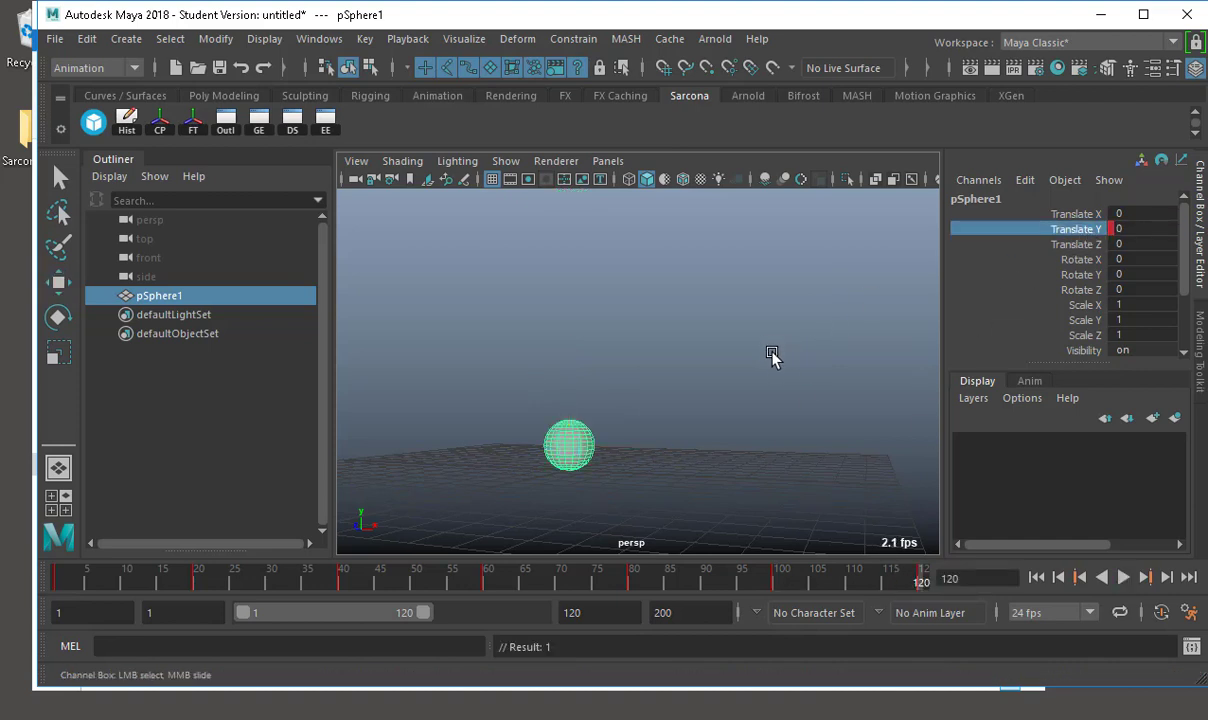
# - Play back the keyed animation to review the sphere's bounces
pyautogui.hotkey('alt', 'v')
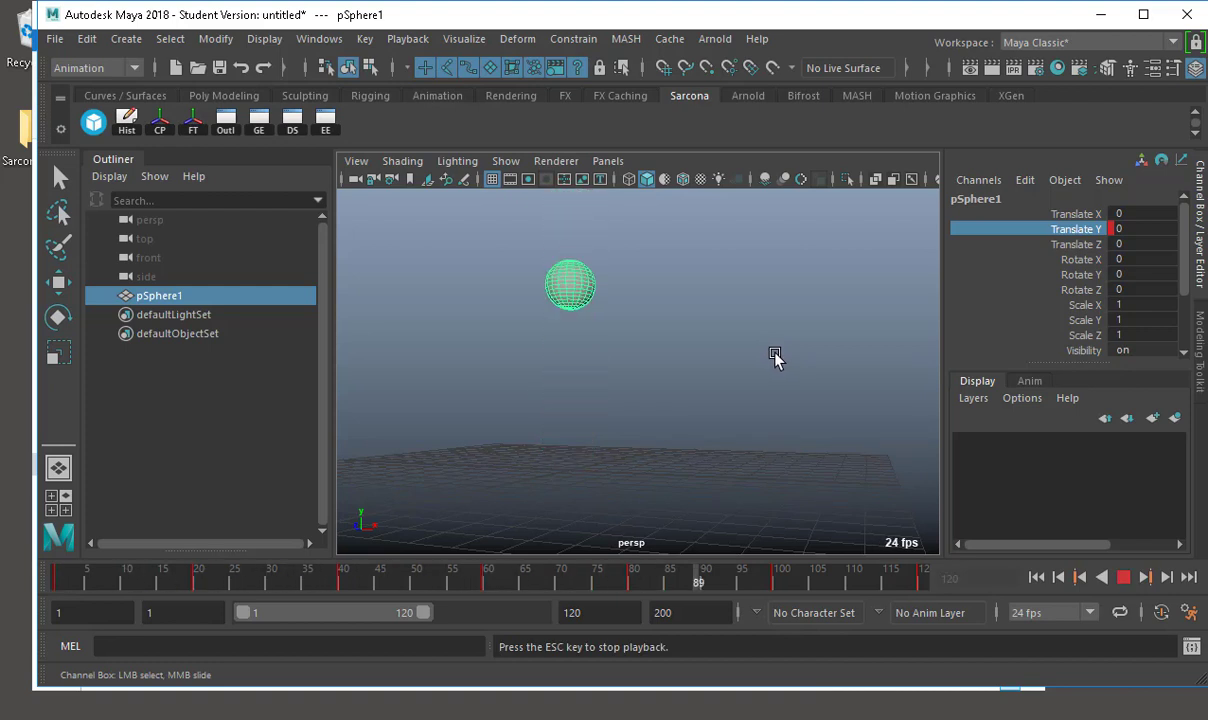
pyautogui.press('Escape')
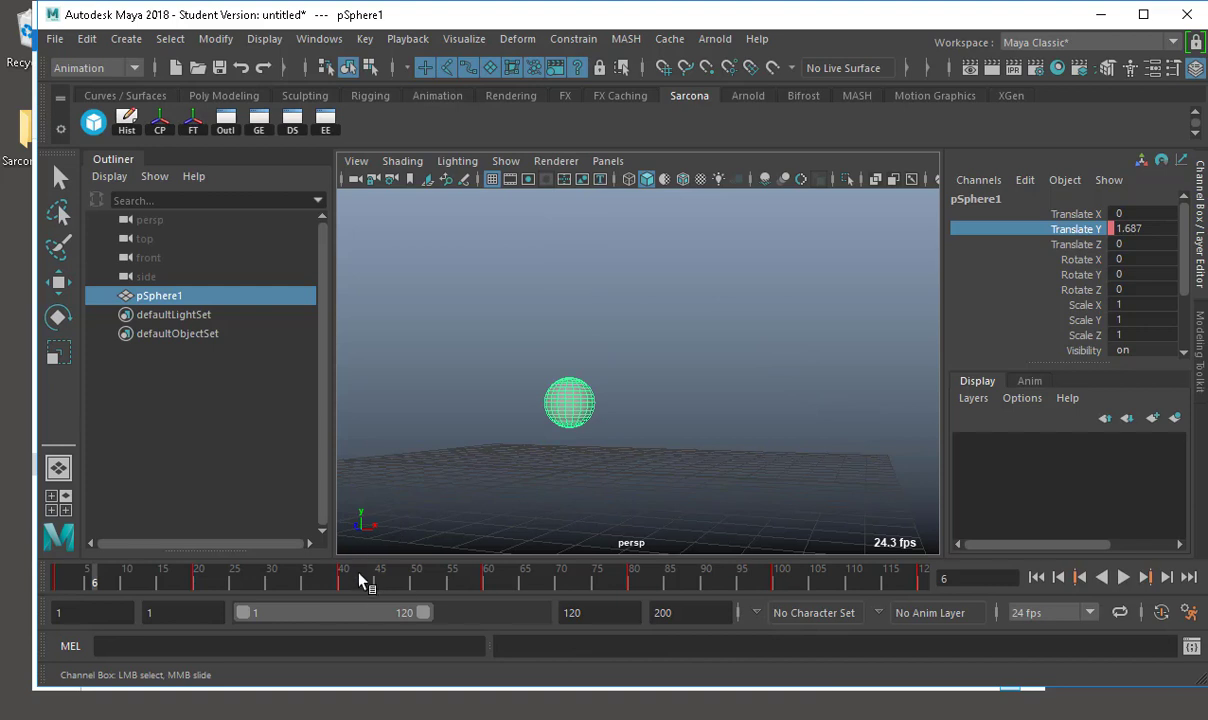
pyautogui.hotkey('alt', 'v')
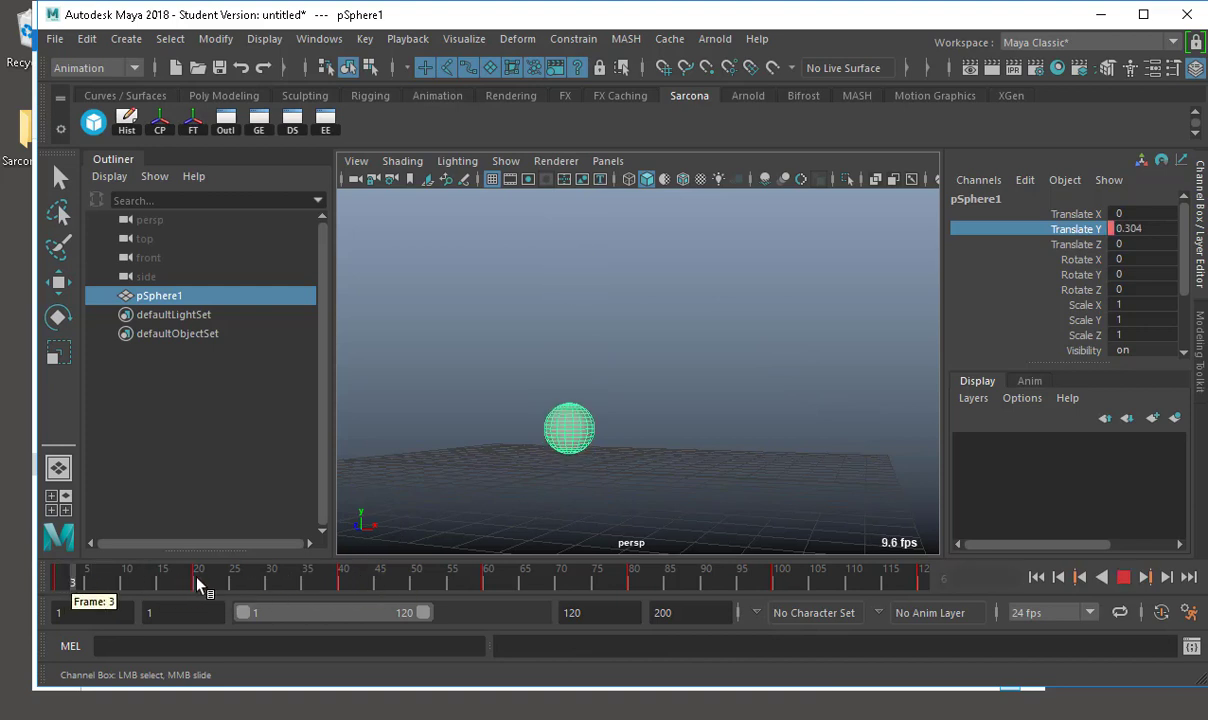
# - Select the whole time range and delete all of the sphere's keyframes
pyautogui.doubleClick(86, 580)
pyautogui.rightClick(86, 580)
pyautogui.click(124, 340)
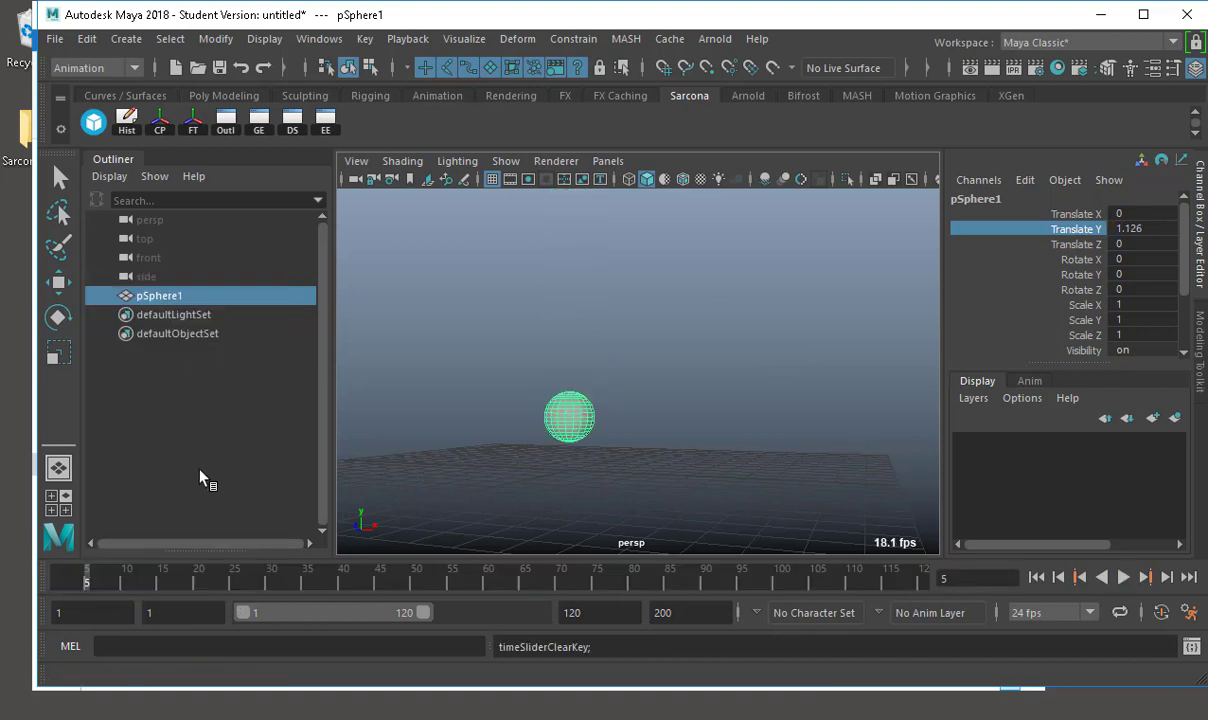
# - Reset the sphere's Translate Y to 0 and key it on frame 1
pyautogui.click(65, 578)
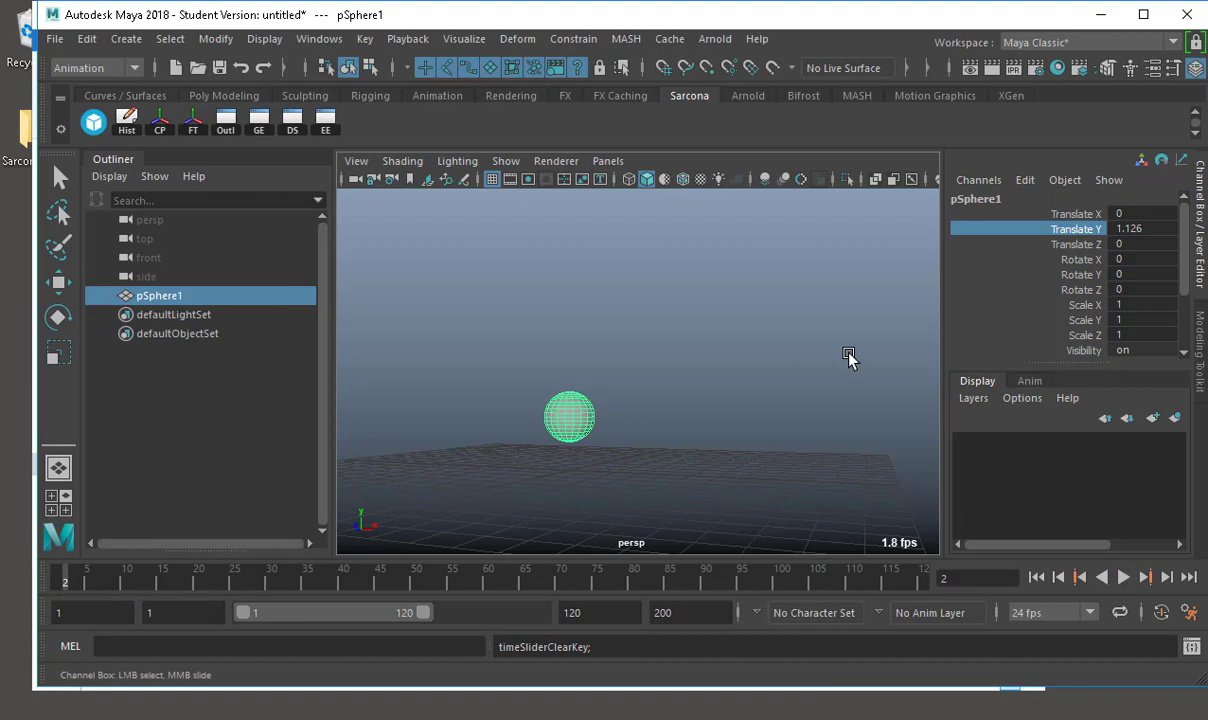
pyautogui.click(1146, 228)
pyautogui.write('0')
pyautogui.press('Return')
pyautogui.click(1092, 229)
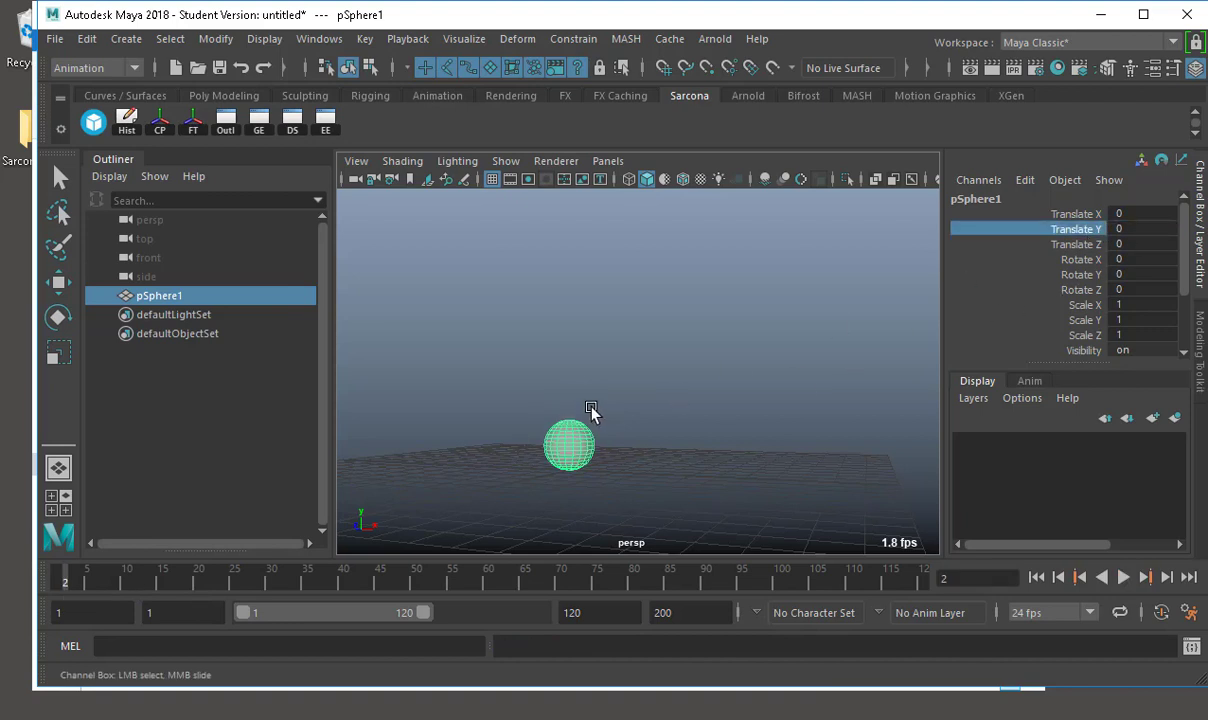
pyautogui.click(55, 577)
pyautogui.press('s')
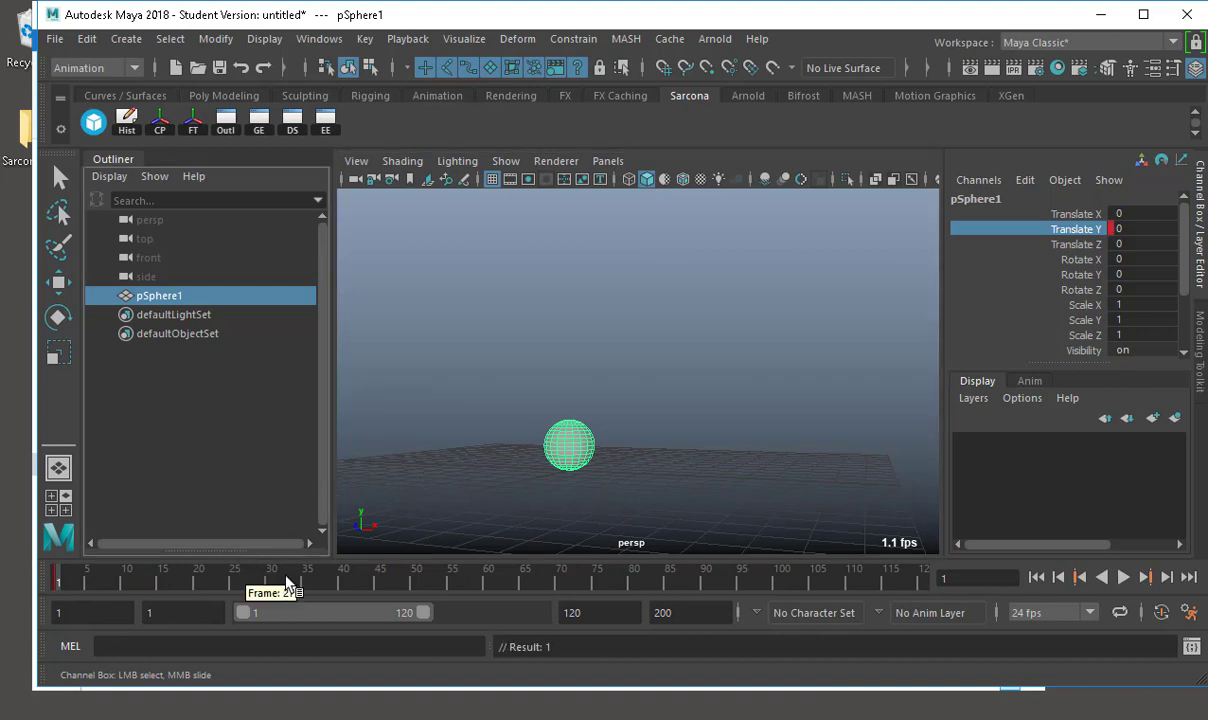
# - Key the sphere's grounded Translate Y of 0 on frames 40, 80 and 120
pyautogui.click(343, 580)
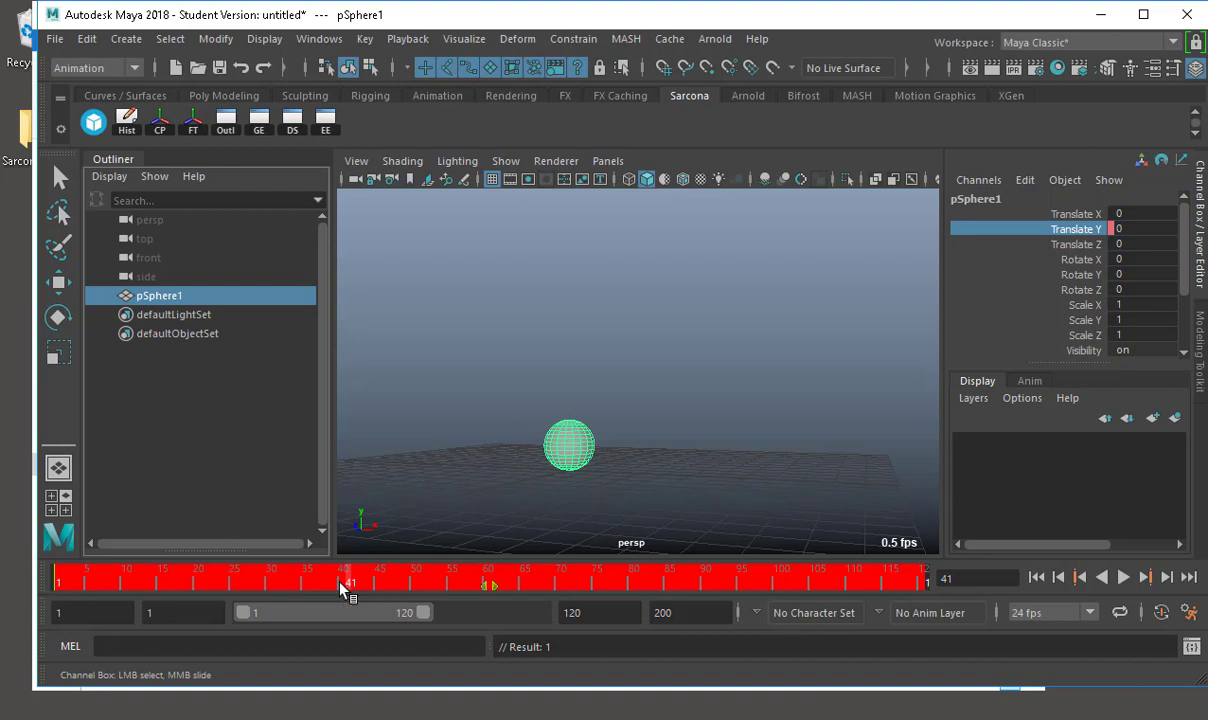
pyautogui.click(636, 582)
pyautogui.click(918, 582)
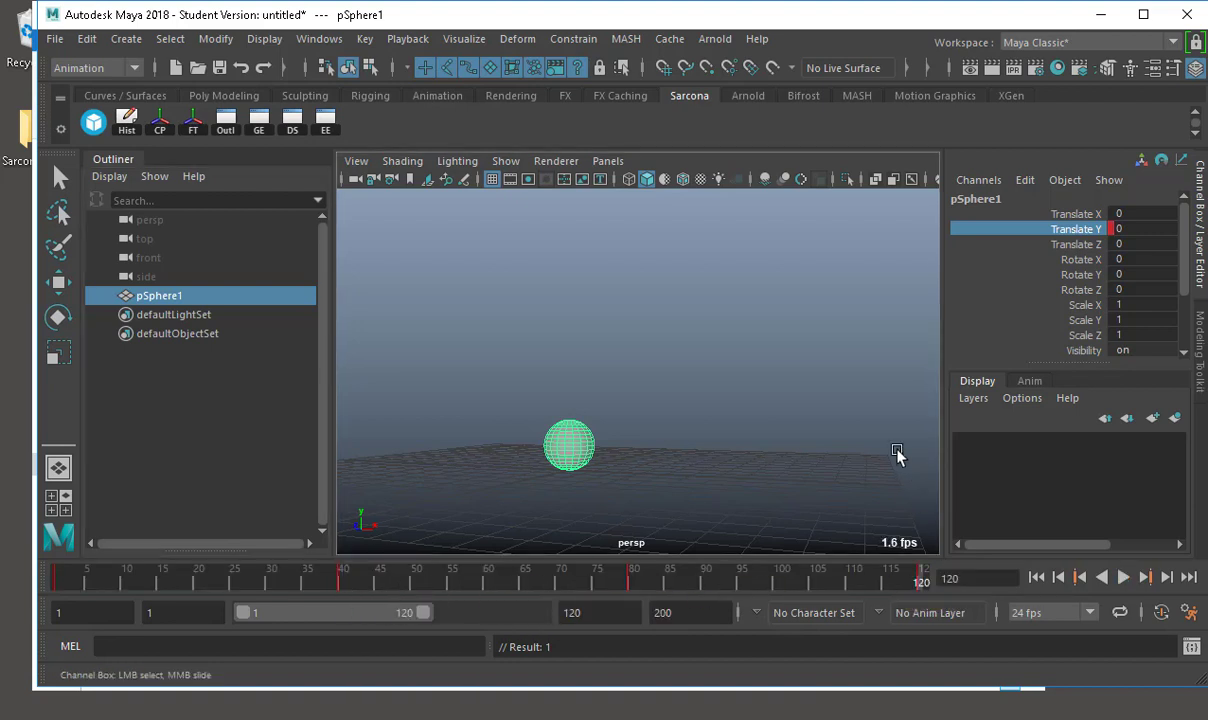
# - Raise the sphere to a Translate Y of about 9.42 on frame 20 and key this peak
pyautogui.click(198, 580)
pyautogui.press('w')
pyautogui.moveTo(566, 396); pyautogui.dragTo(598, 157)
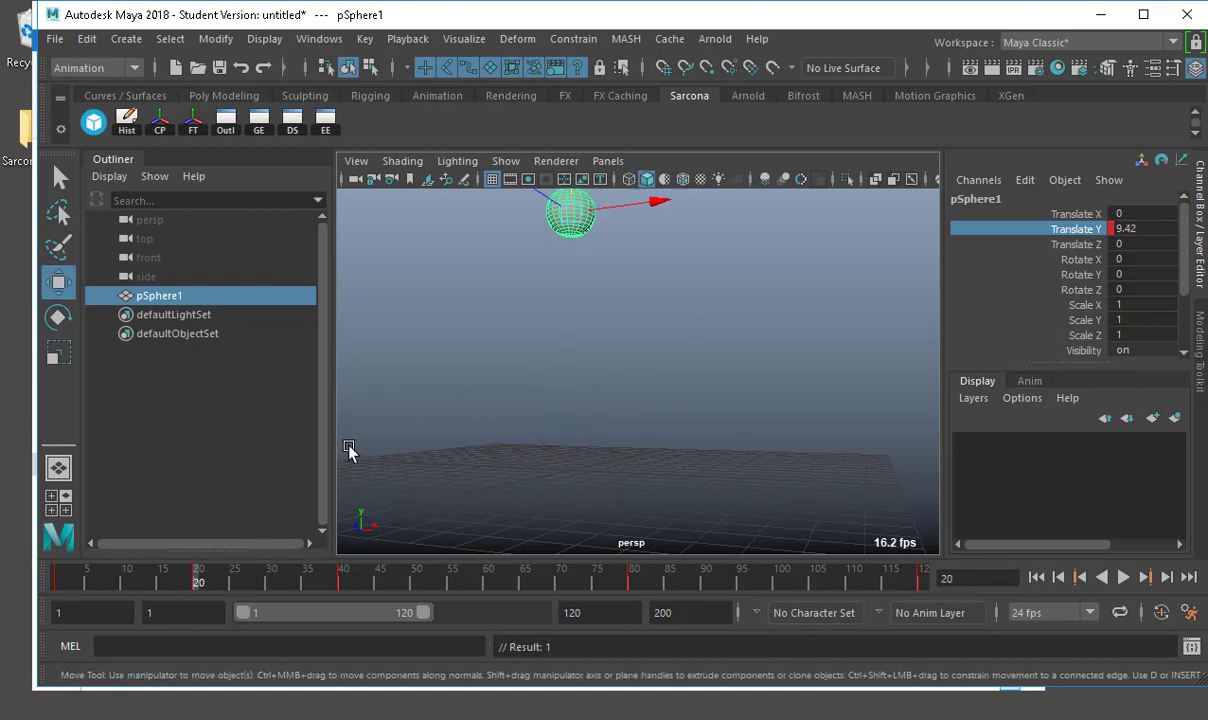
# - Copy the raised pose from frame 20 to frames 60 and 100 and key its Translate Y there
pyautogui.click(487, 583)
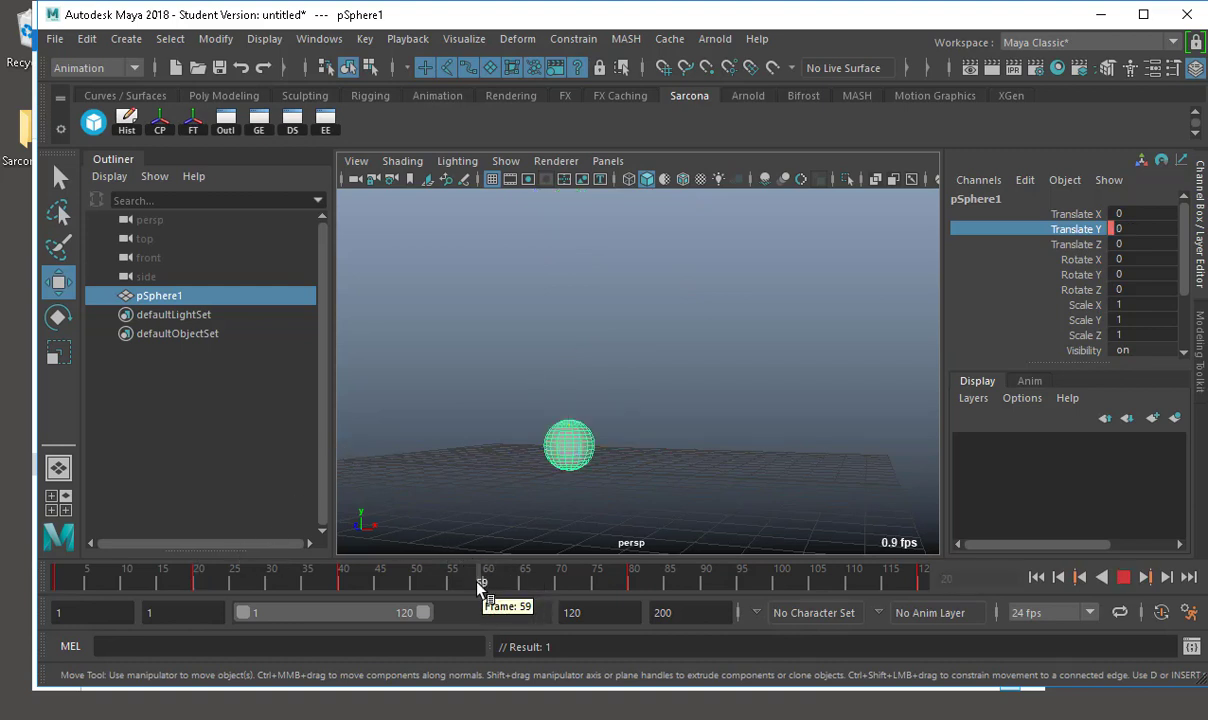
pyautogui.click(197, 576)
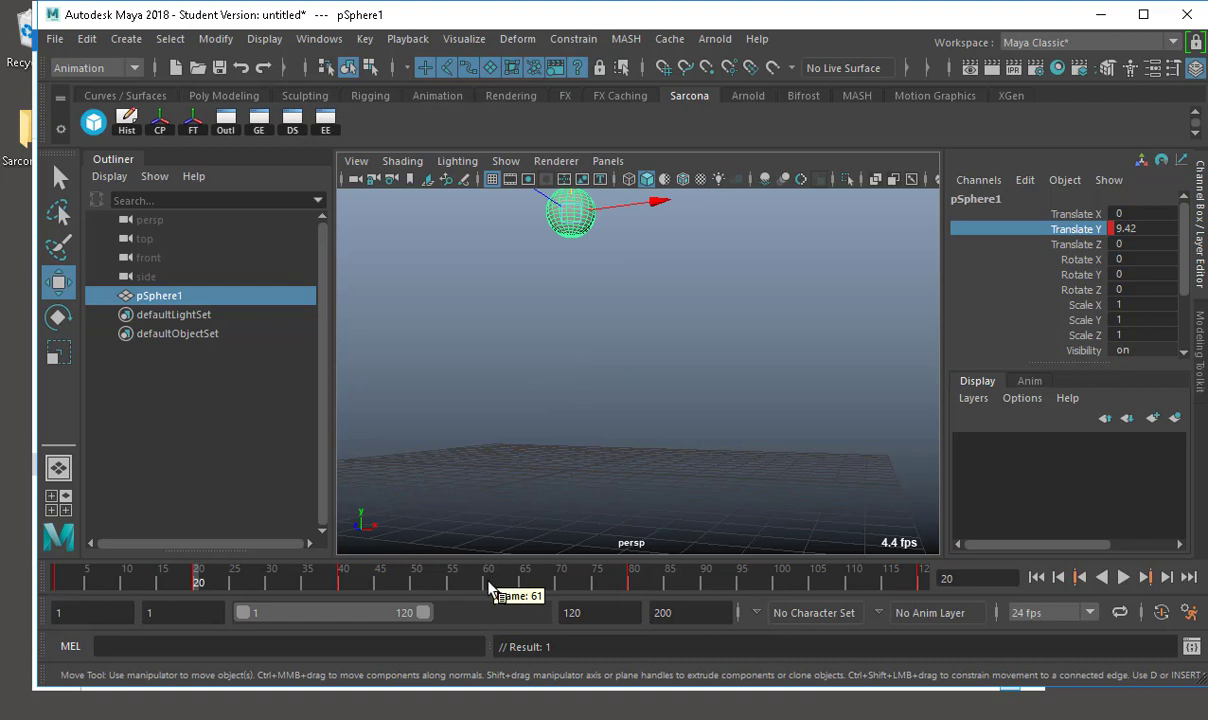
pyautogui.click(488, 584)
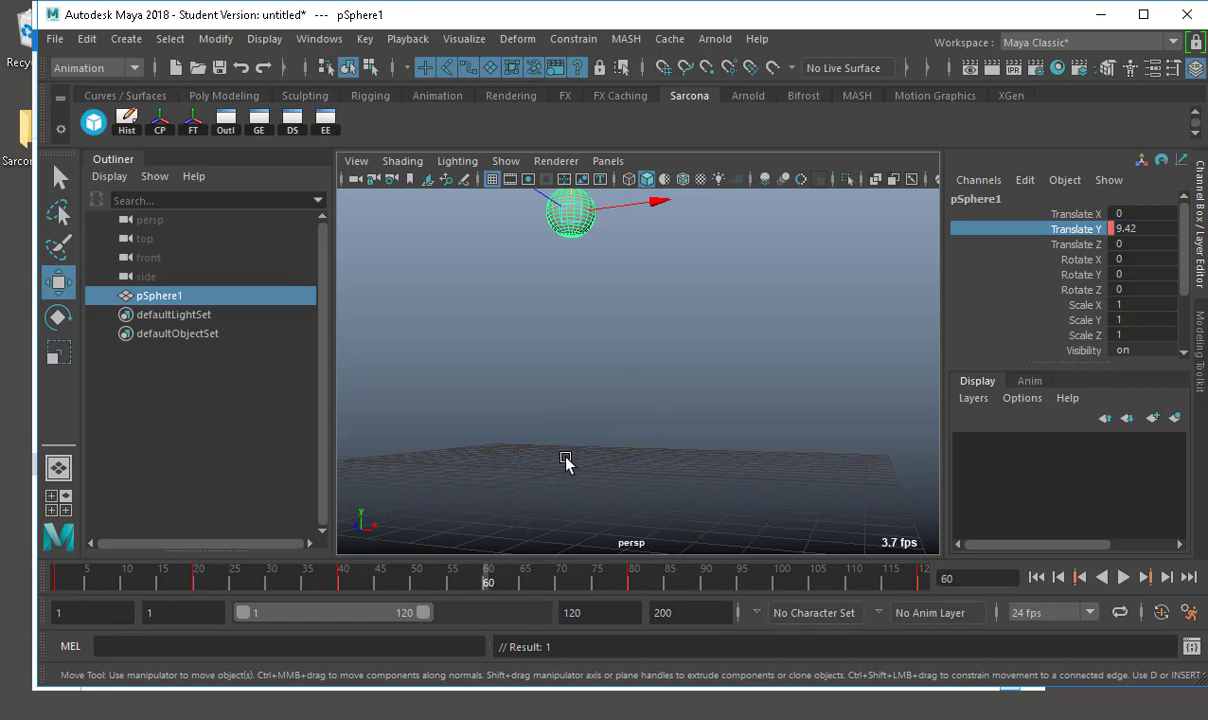
pyautogui.click(782, 582)
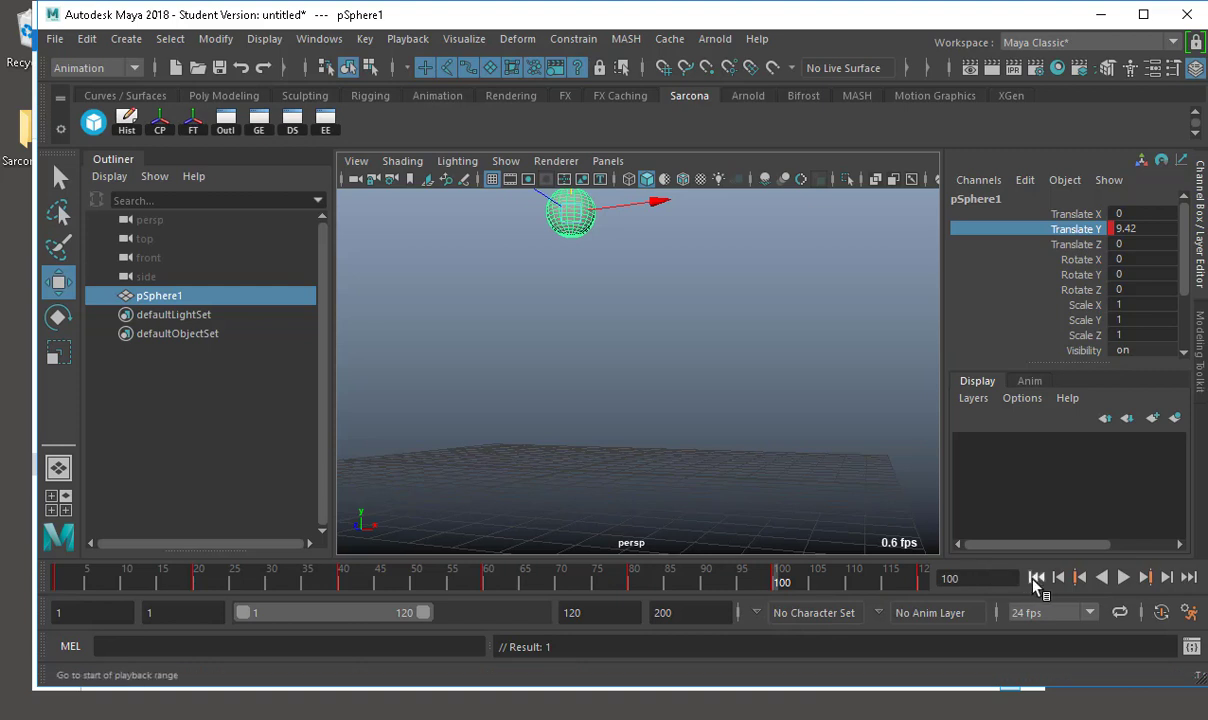
# - Play the sphere's bounce animation from the first frame, stop it and return to frame 1
pyautogui.click(1037, 578)
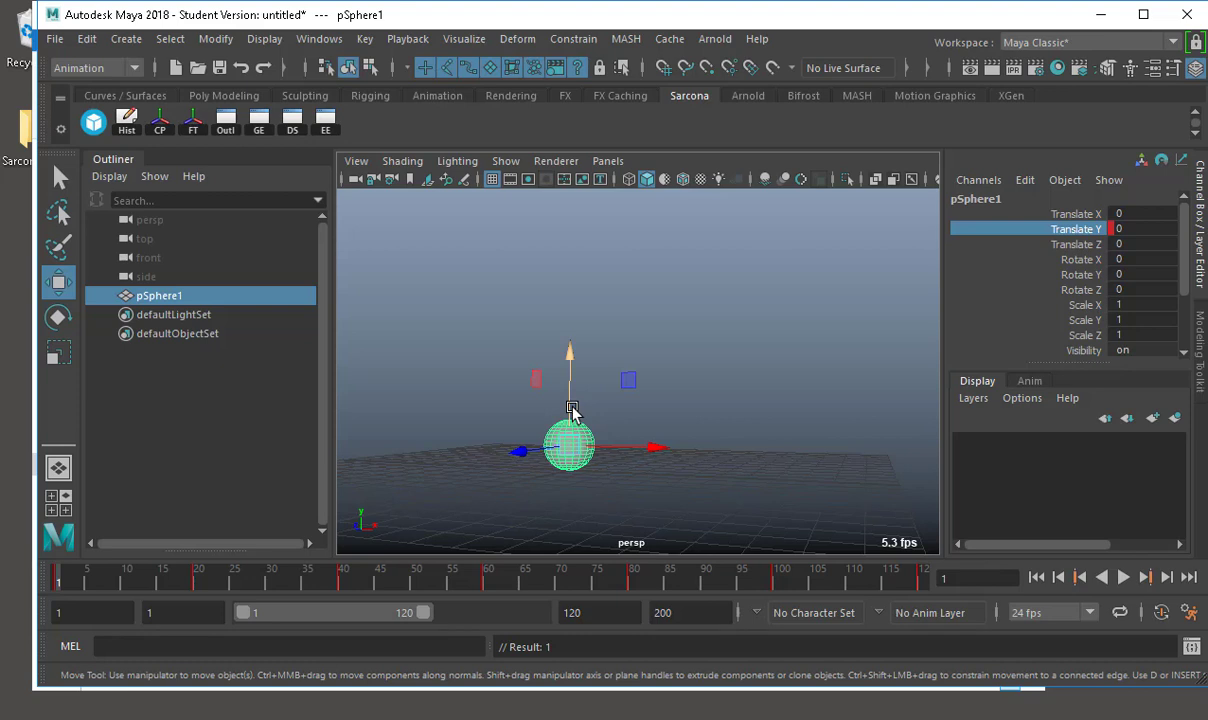
pyautogui.click(1125, 578)
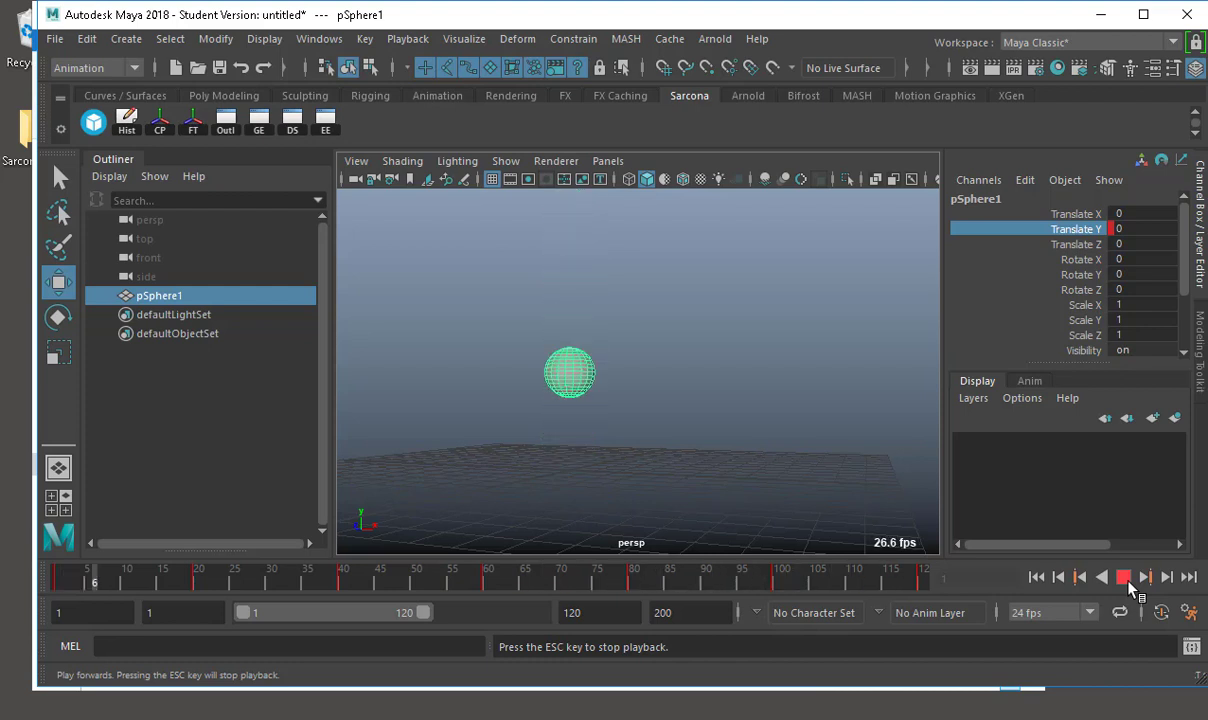
pyautogui.click(1128, 586)
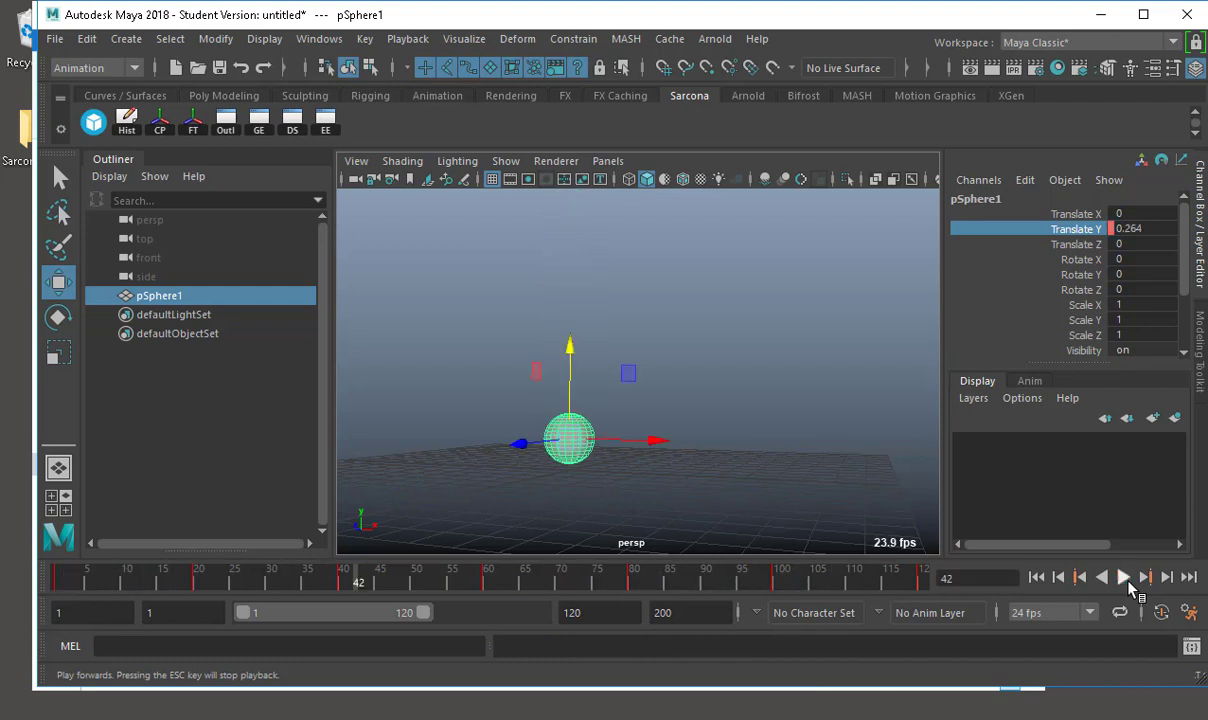
pyautogui.click(1036, 577)
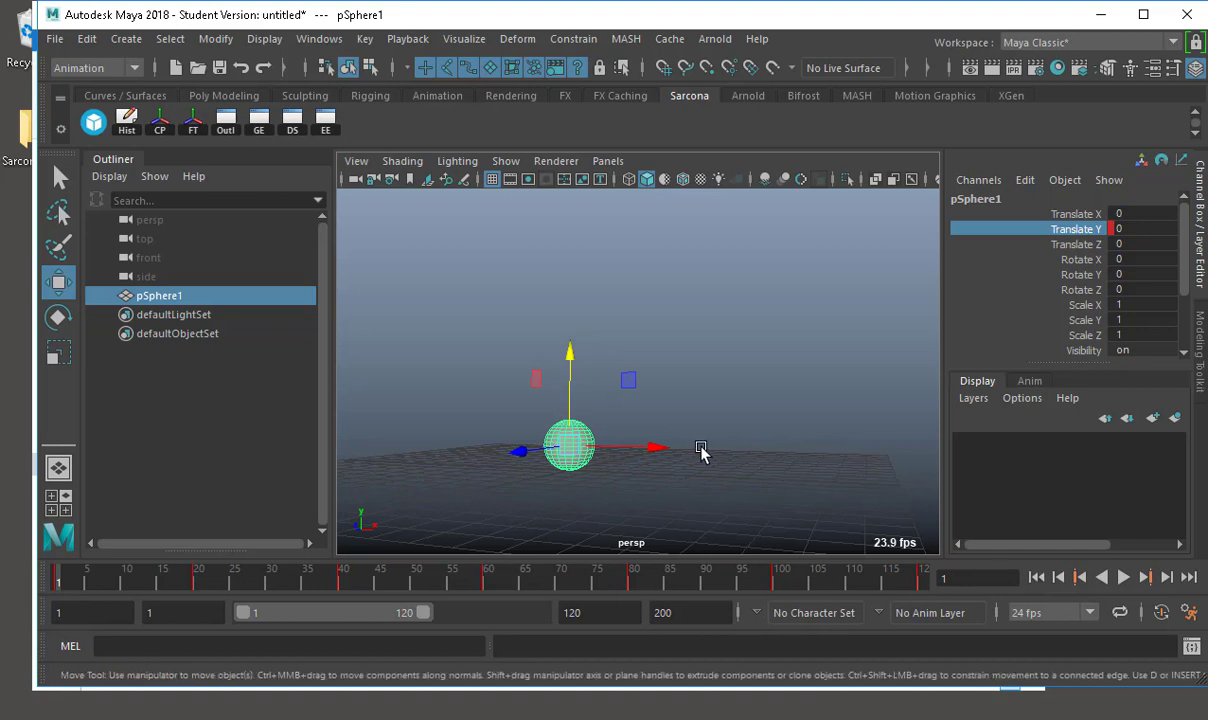
# - Scrub through the first bounce between frames 1 and 40 from a level front-on view to study its timing
pyautogui.keyDown('alt'); pyautogui.moveTo(550, 445); pyautogui.dragTo(620, 440); pyautogui.keyUp('alt')
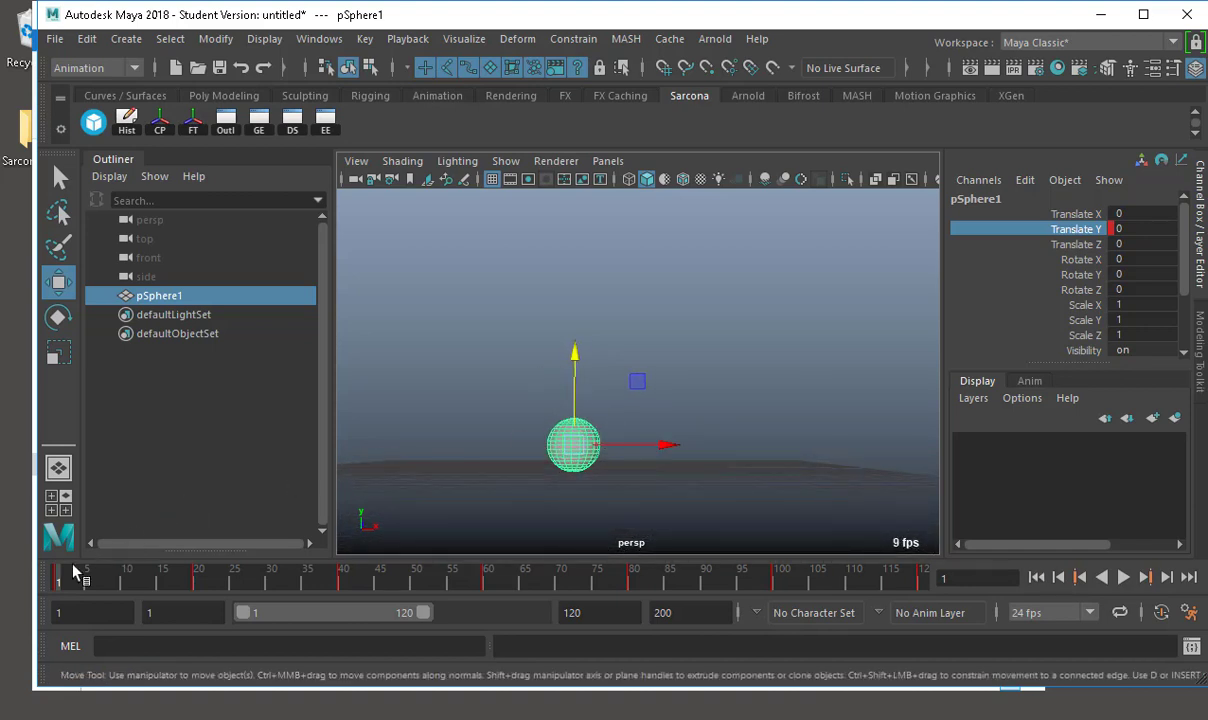
pyautogui.hotkey('alt', 'v')
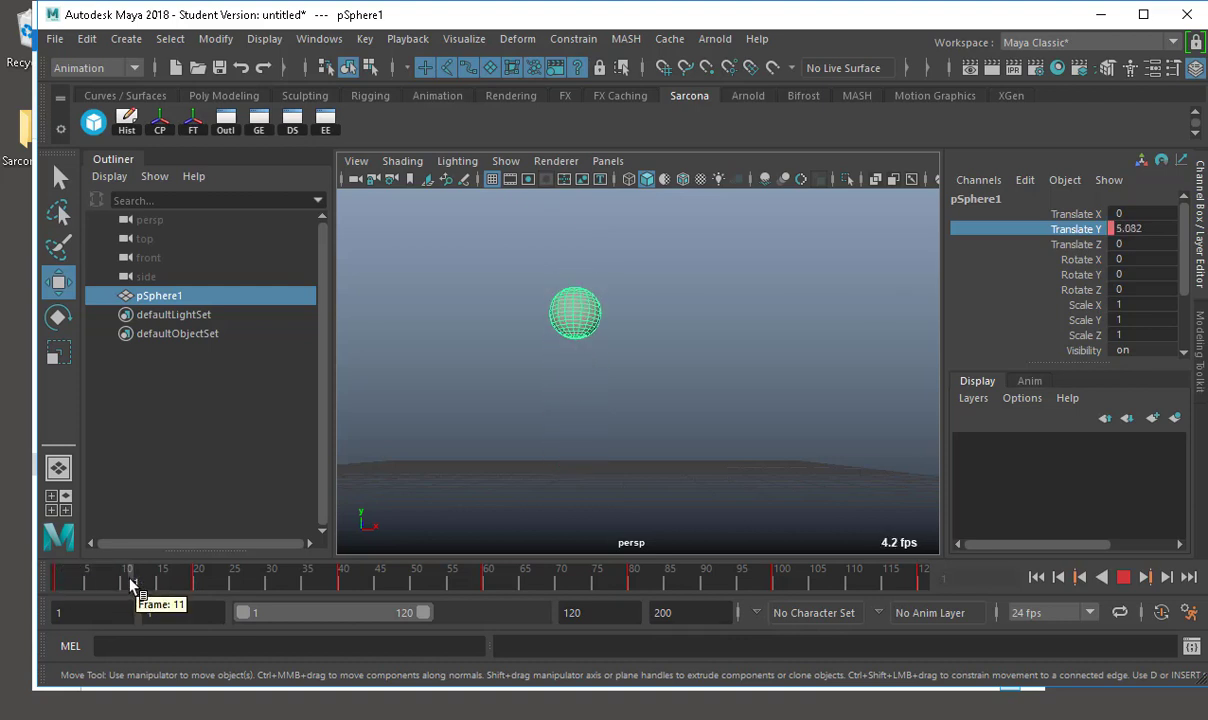
pyautogui.moveTo(130, 585); pyautogui.dragTo(45, 547)
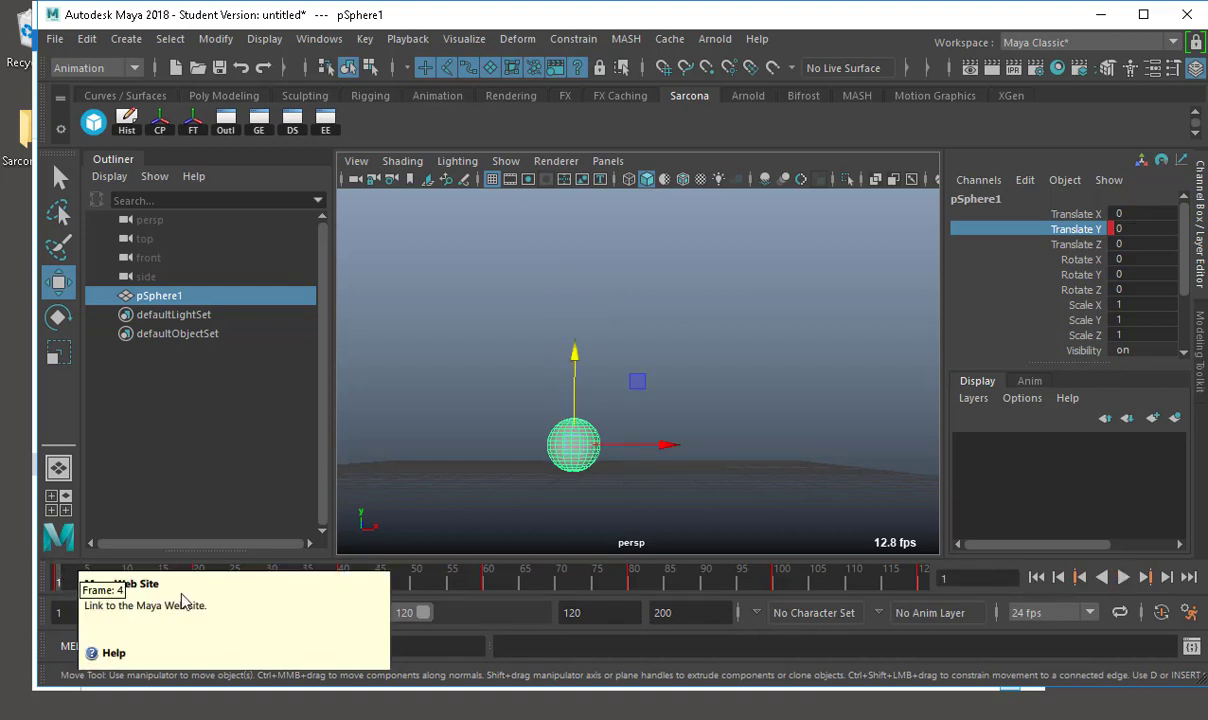
pyautogui.hotkey('alt', 'v')
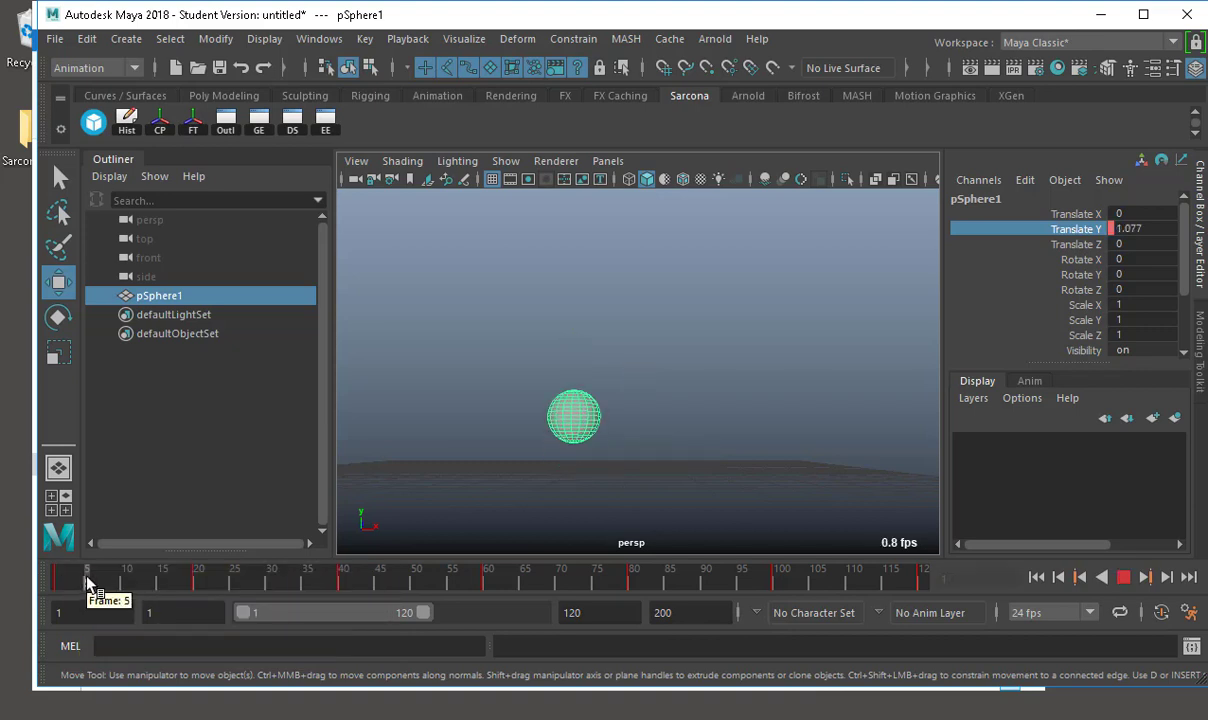
pyautogui.click(184, 584)
pyautogui.moveTo(107, 579); pyautogui.dragTo(56, 581)
pyautogui.hotkey('alt', 'v')
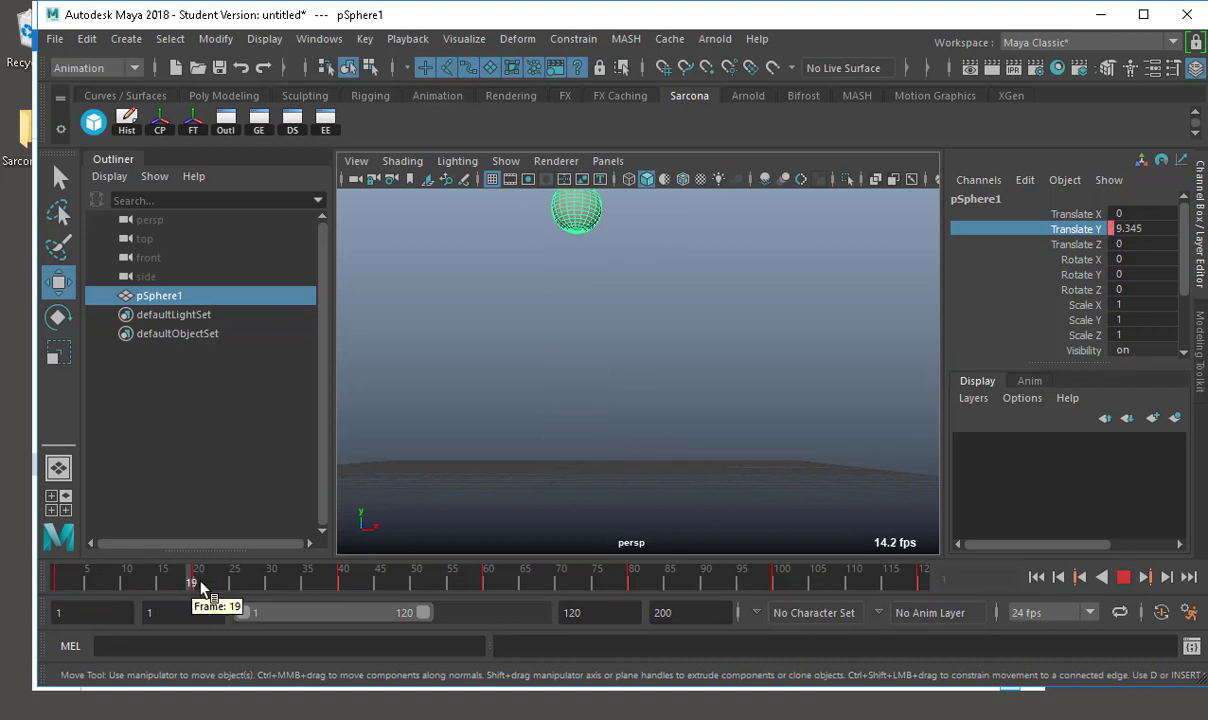
pyautogui.click(343, 568)
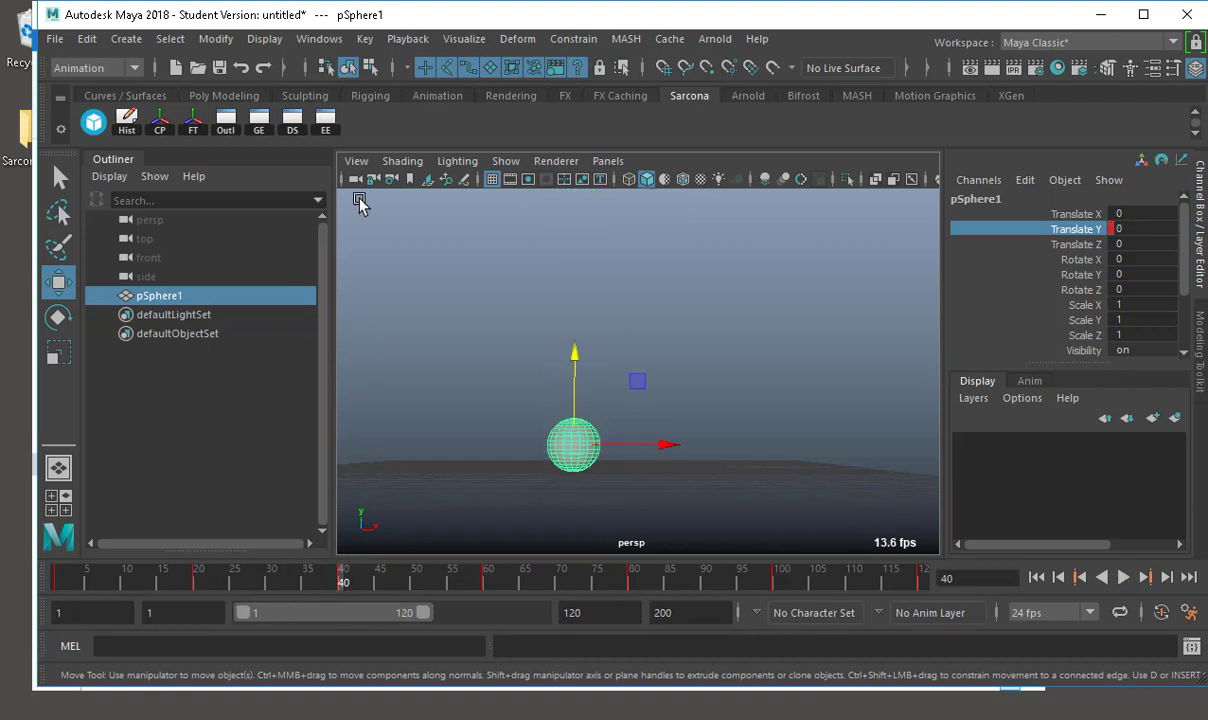
# - In the Graph Editor, set linear tangents on the Translate Y ground keys at frames 1, 40, 80 and 120
pyautogui.click(259, 125)
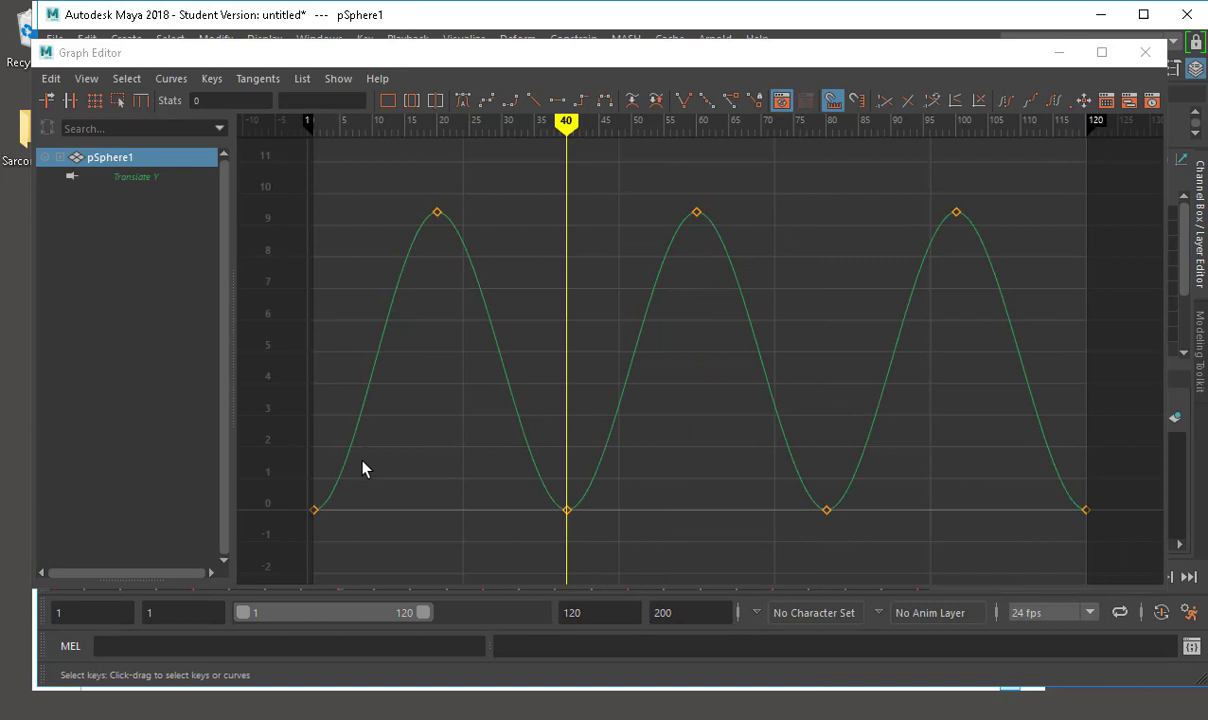
pyautogui.moveTo(268, 465); pyautogui.dragTo(1132, 561)
pyautogui.moveTo(558, 258); pyautogui.dragTo(300, 250)
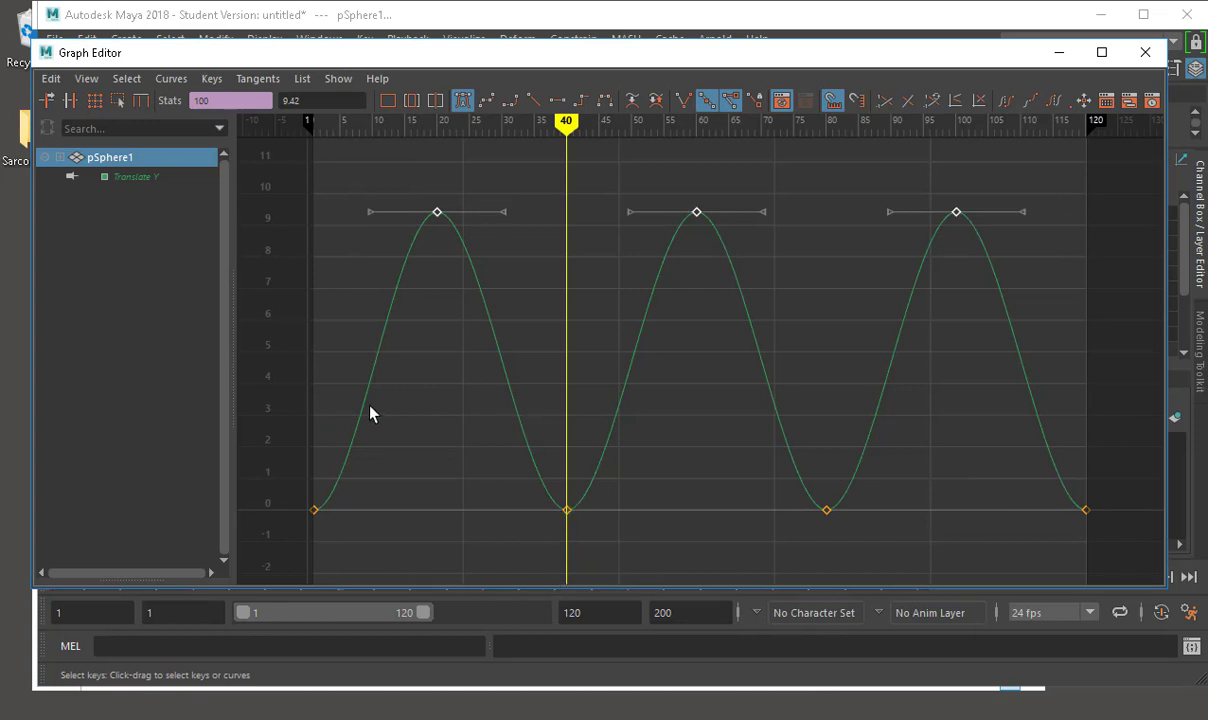
pyautogui.moveTo(262, 432); pyautogui.dragTo(879, 528)
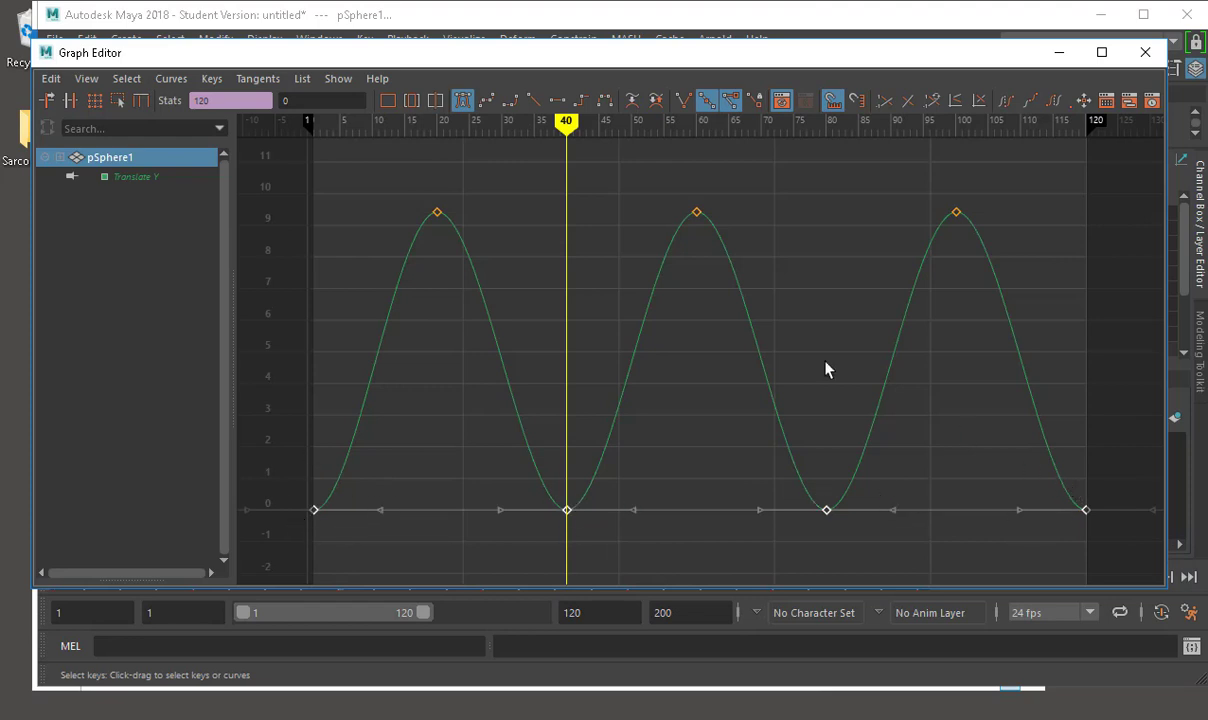
pyautogui.click(534, 101)
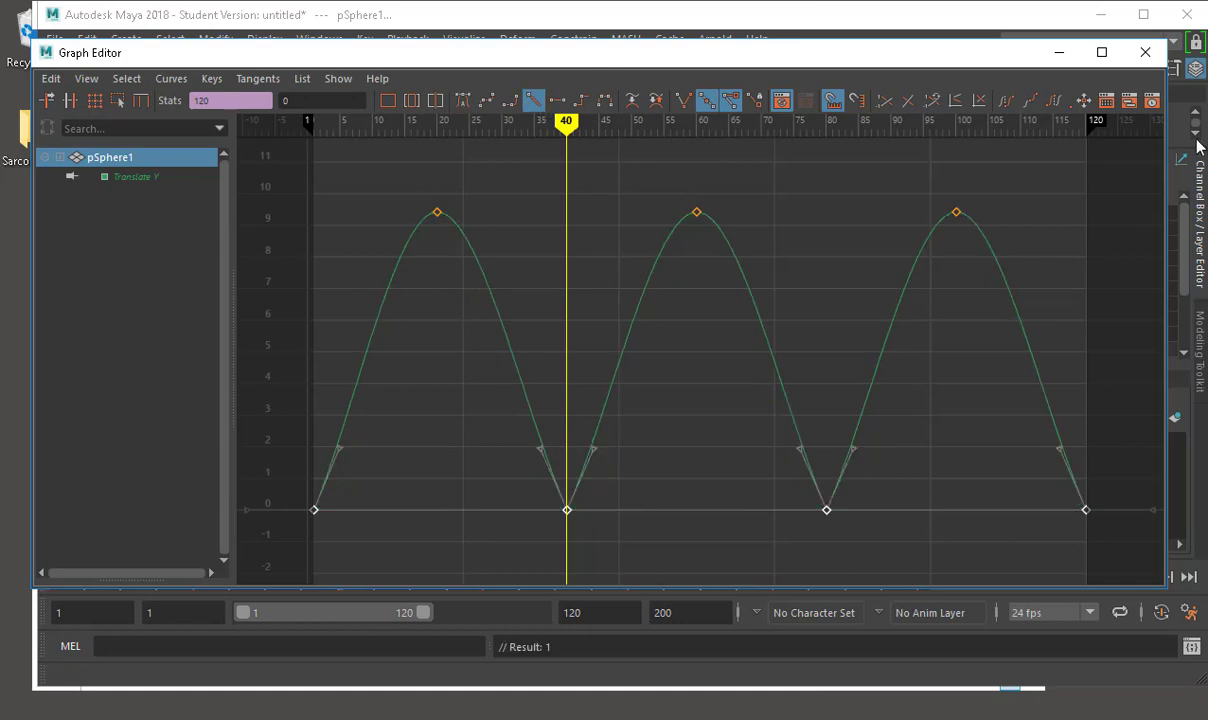
pyautogui.moveTo(612, 63); pyautogui.dragTo(521, 280)
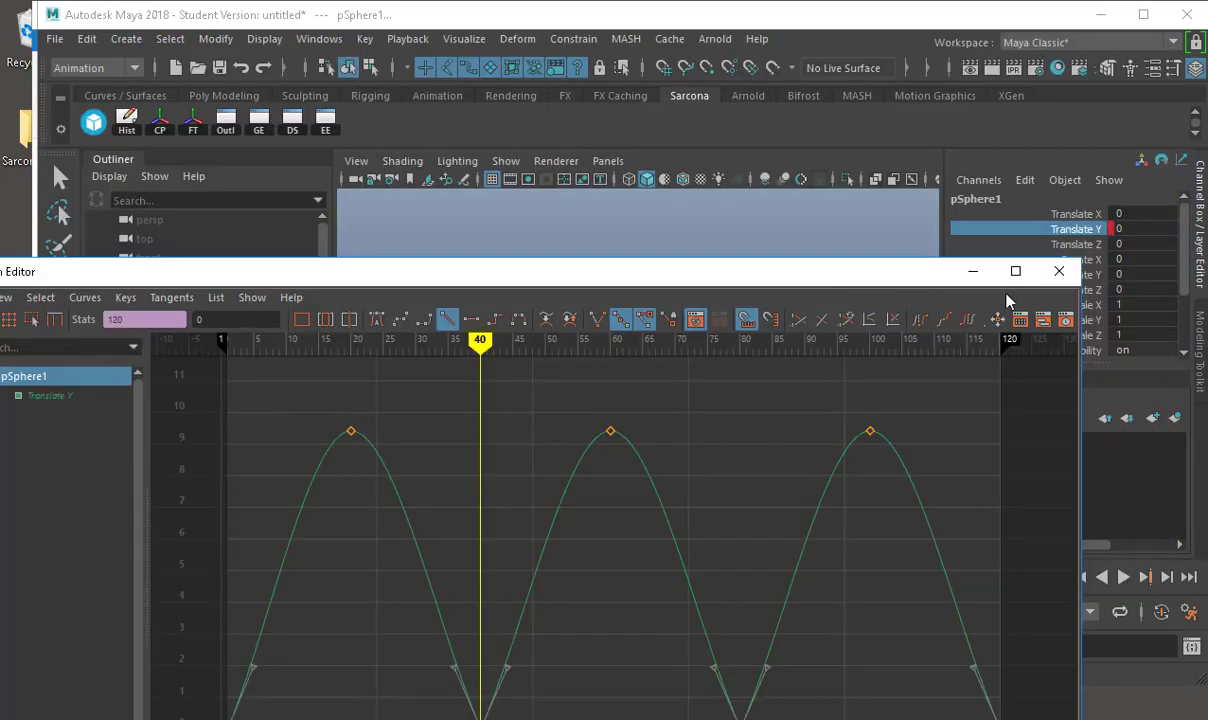
pyautogui.click(1054, 270)
# - Play the animation from frame 1 to review the bounce with linear ground contacts
pyautogui.click(1036, 577)
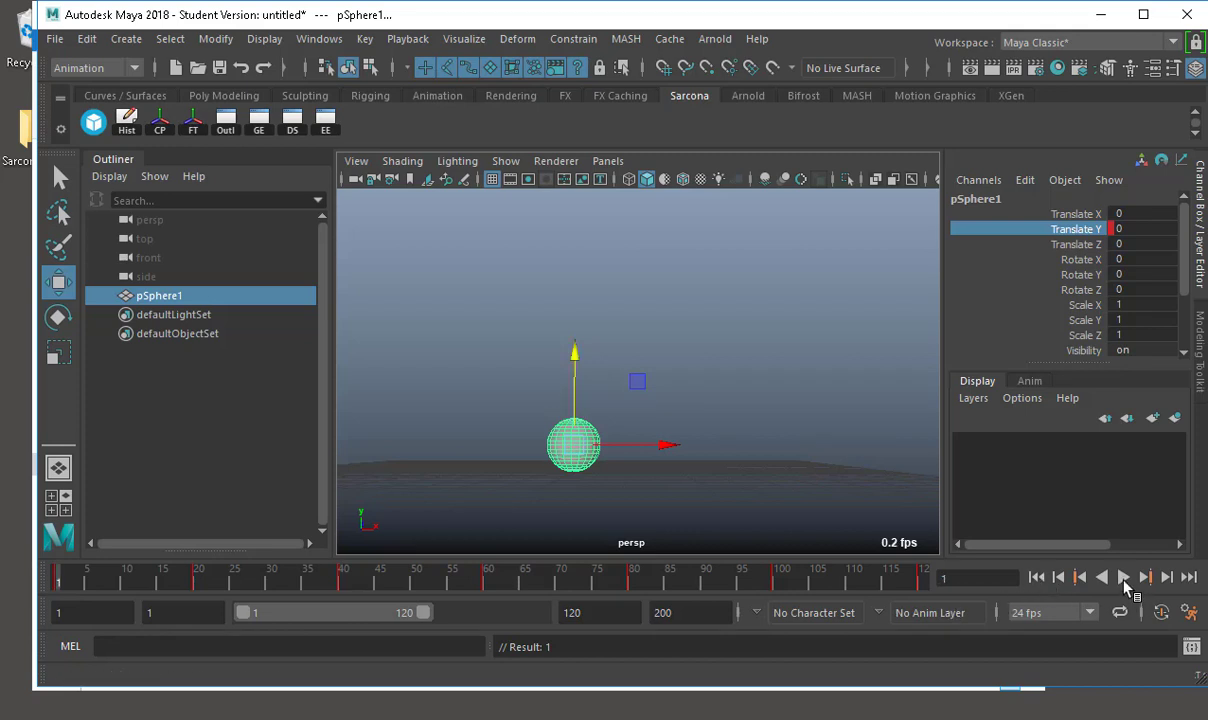
pyautogui.click(1123, 577)
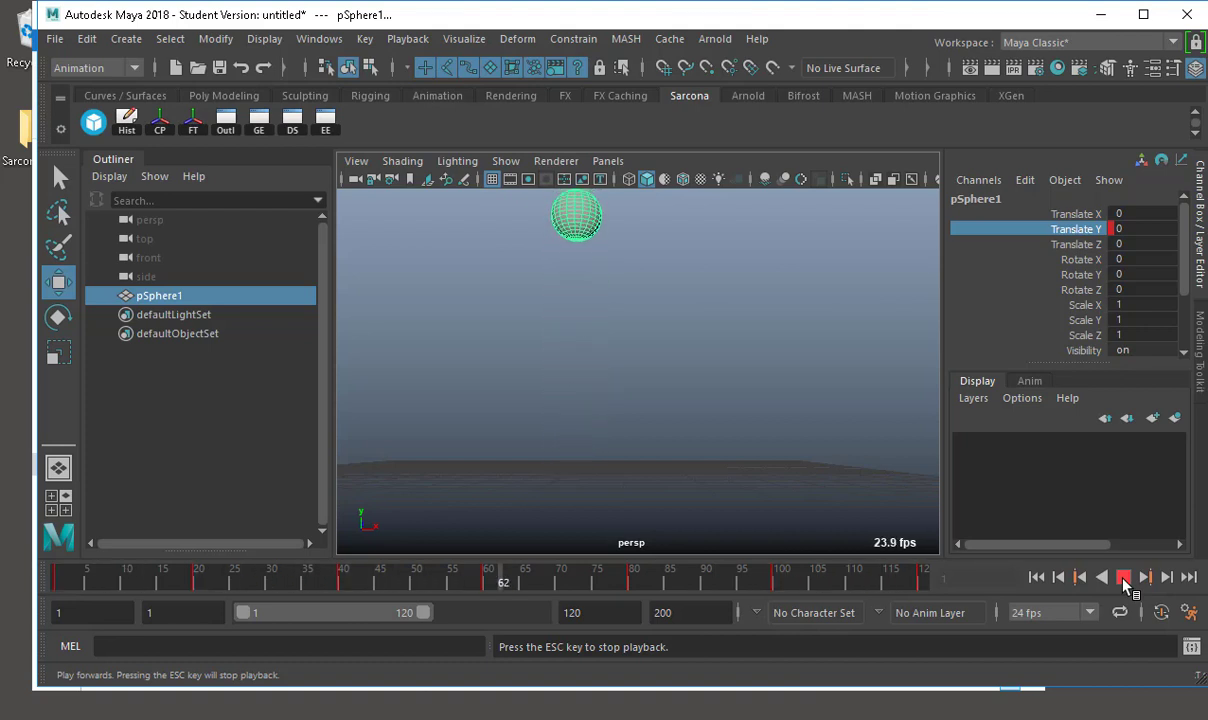
pyautogui.click(1123, 578)
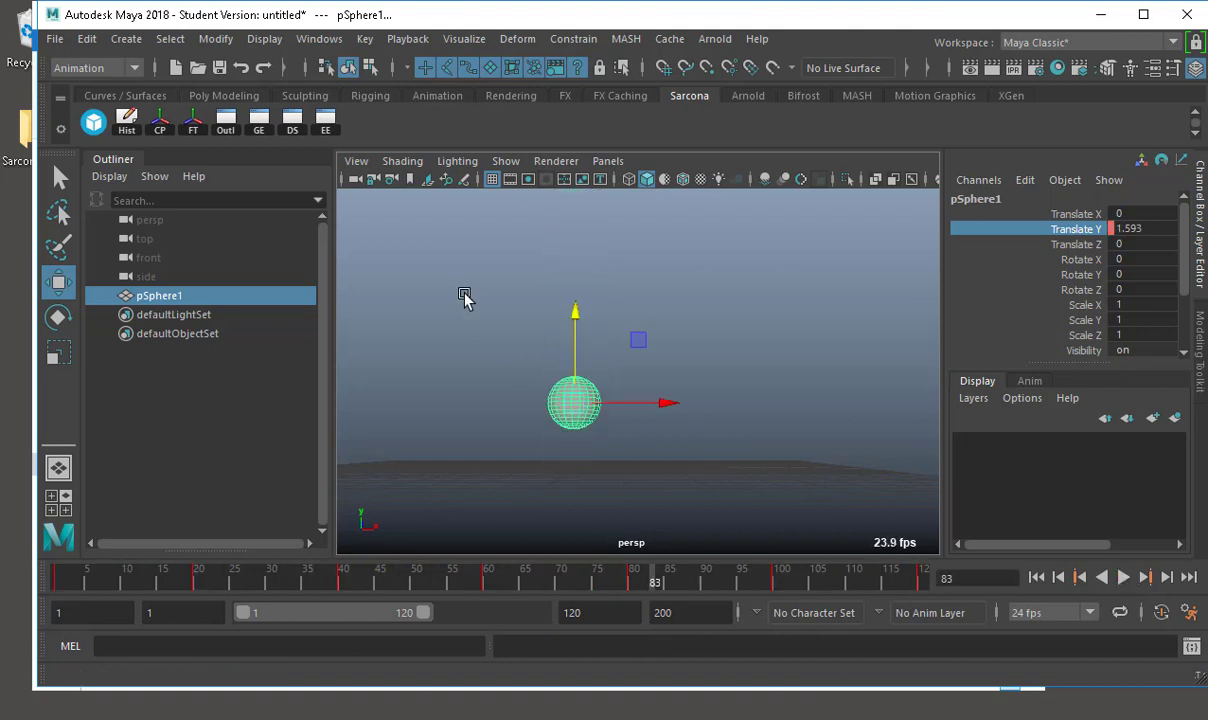
# - In the Graph Editor, convert all keys of the Translate Y curve to weighted tangents and free their tangent length
pyautogui.click(258, 122)
pyautogui.moveTo(500, 280); pyautogui.dragTo(598, 63)
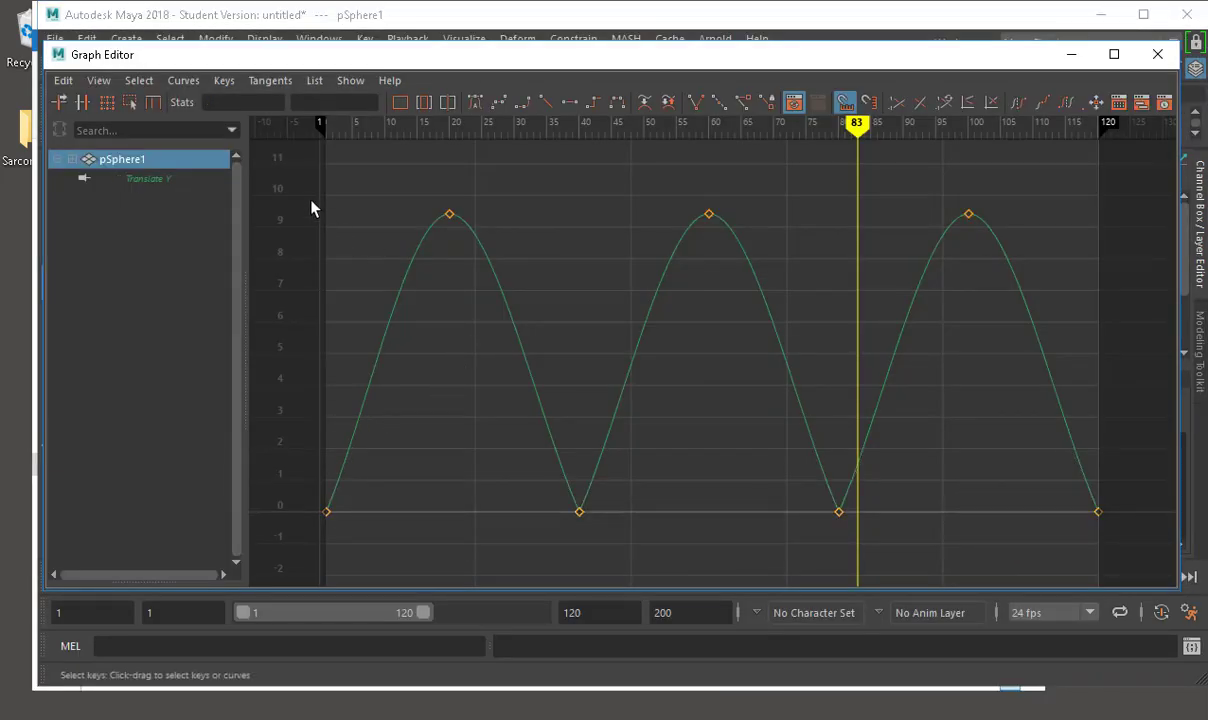
pyautogui.moveTo(1012, 384); pyautogui.dragTo(1150, 540)
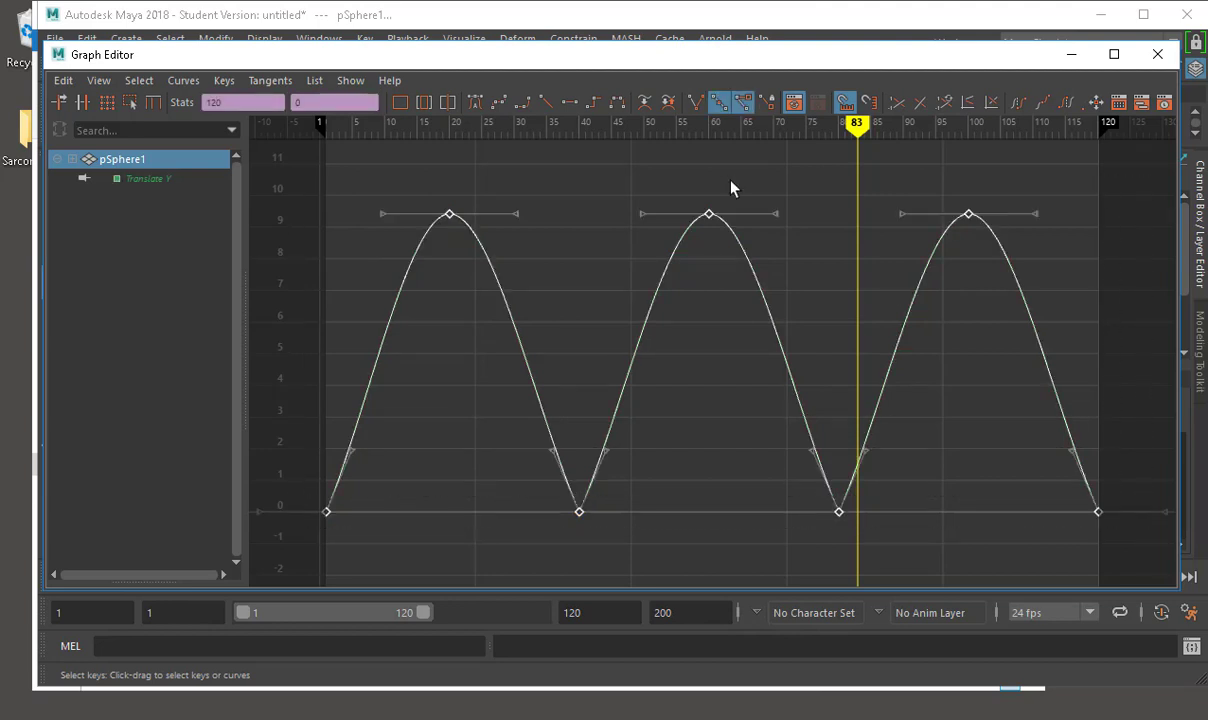
pyautogui.click(218, 84)
pyautogui.moveTo(198, 83)
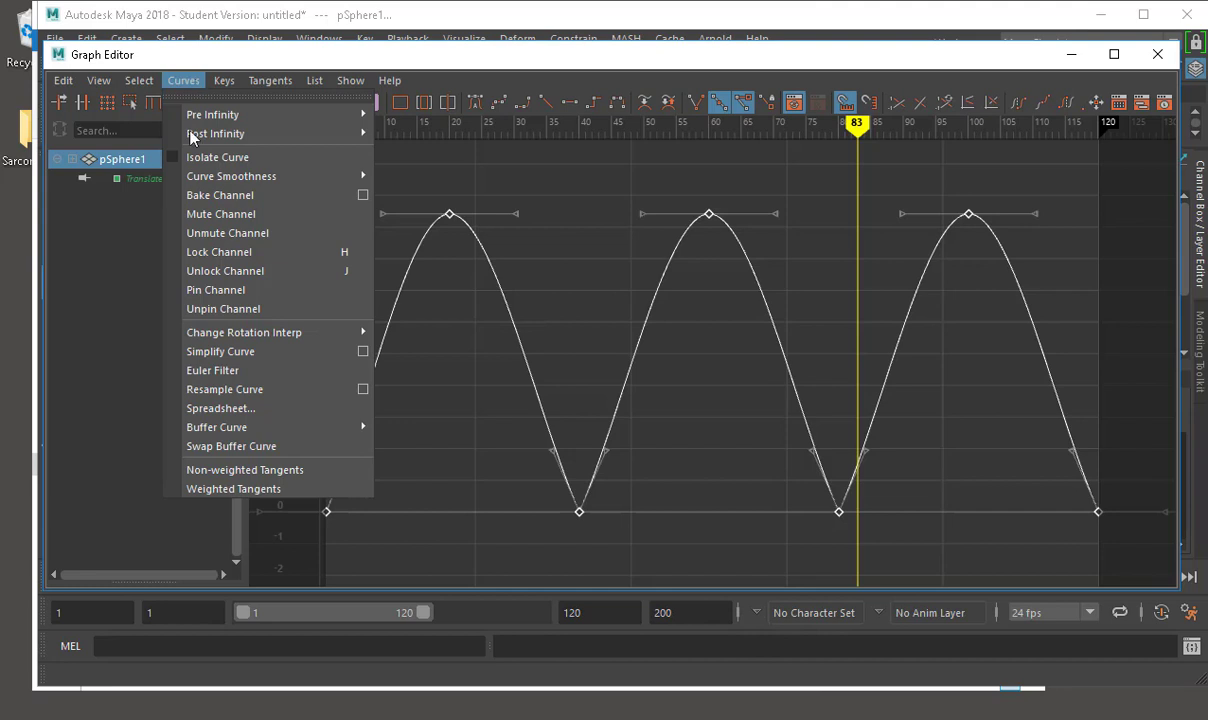
pyautogui.click(236, 490)
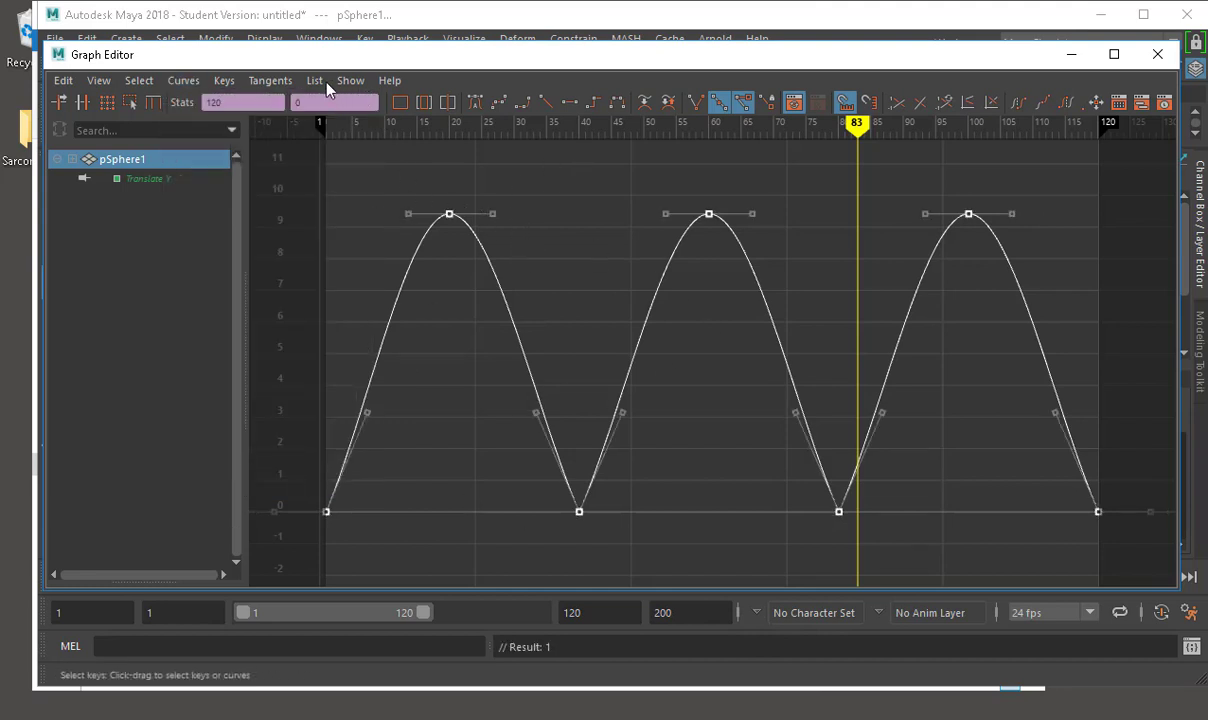
pyautogui.click(272, 82)
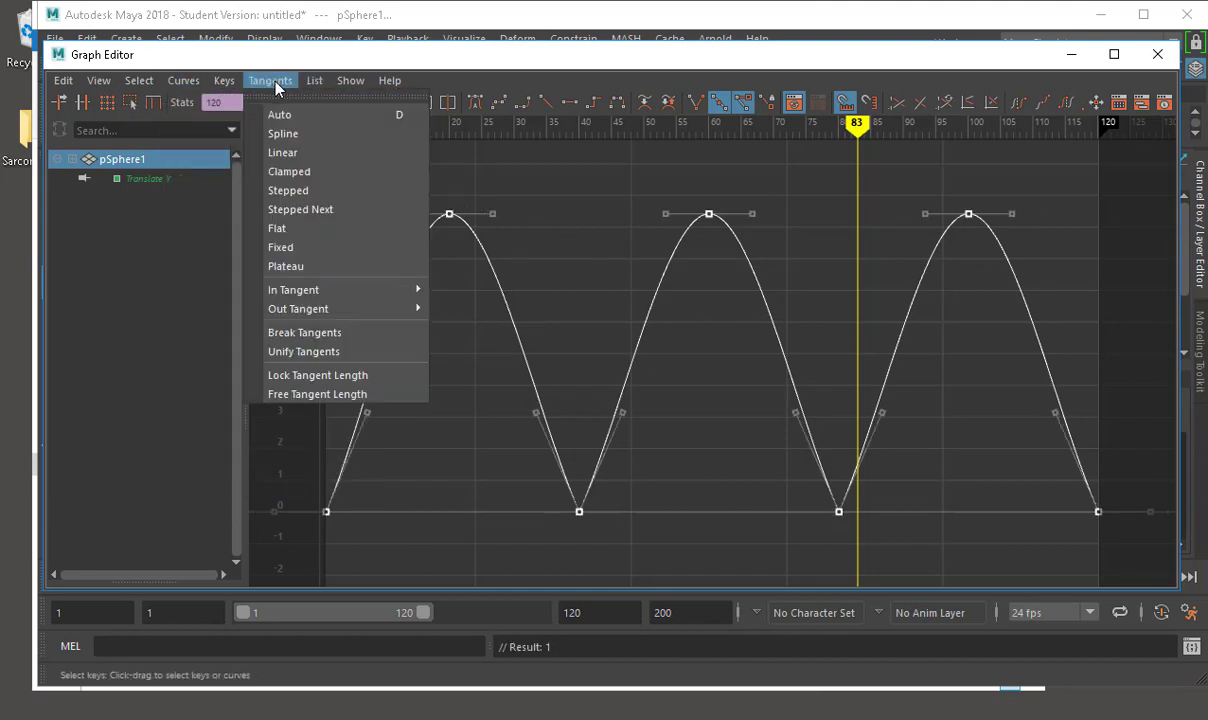
pyautogui.click(372, 395)
# - Try to widen the first bounce by pulling out the in tangent of the peak key at frame 20
pyautogui.moveTo(381, 271); pyautogui.dragTo(386, 260)
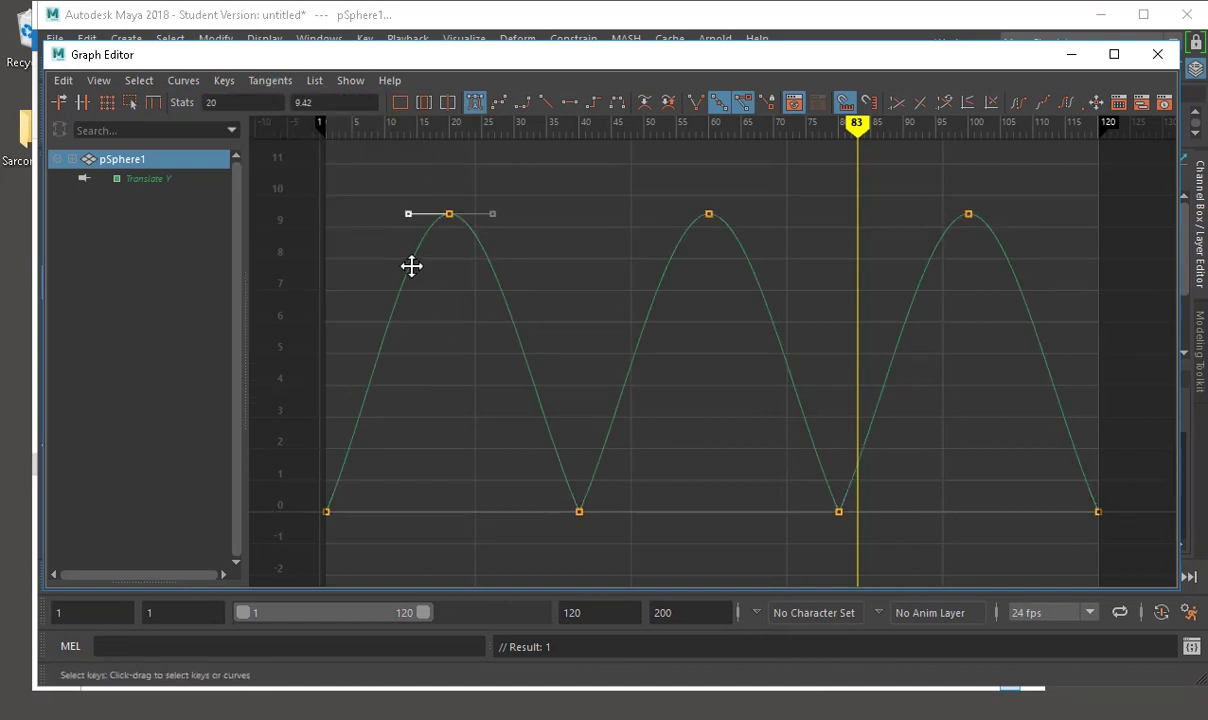
pyautogui.moveTo(410, 264); pyautogui.dragTo(447, 287, button='middle')
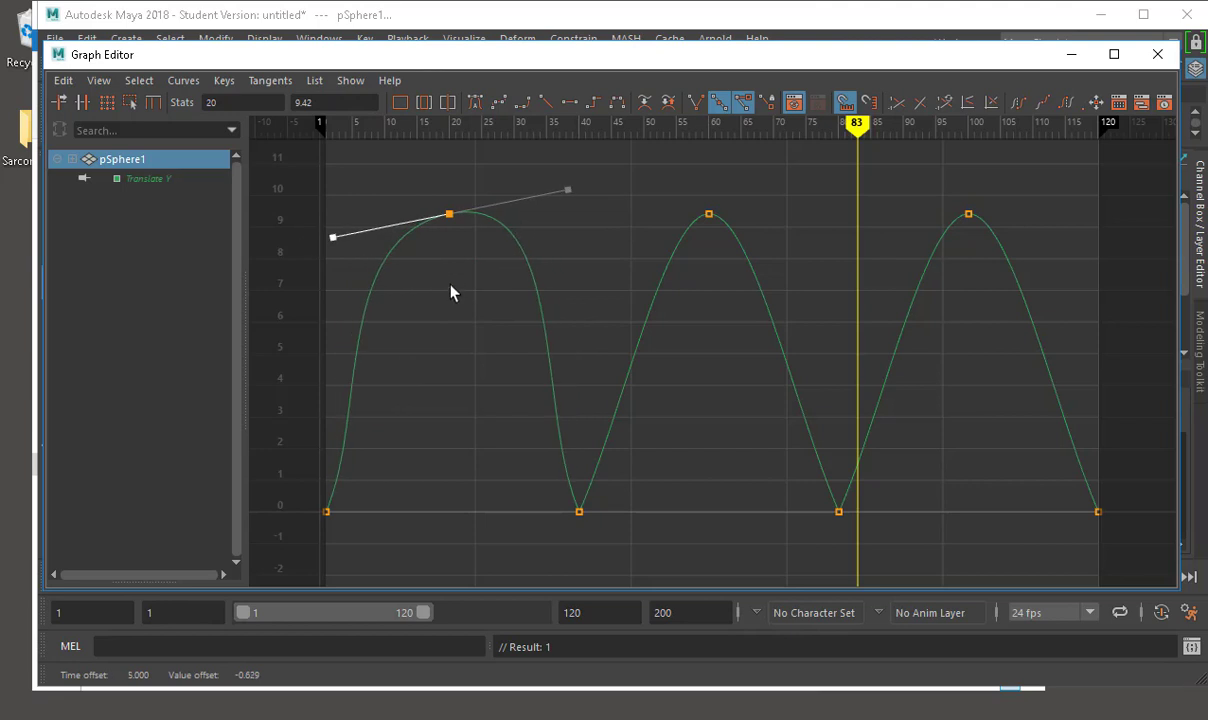
pyautogui.hotkey('ctrl', 'z')
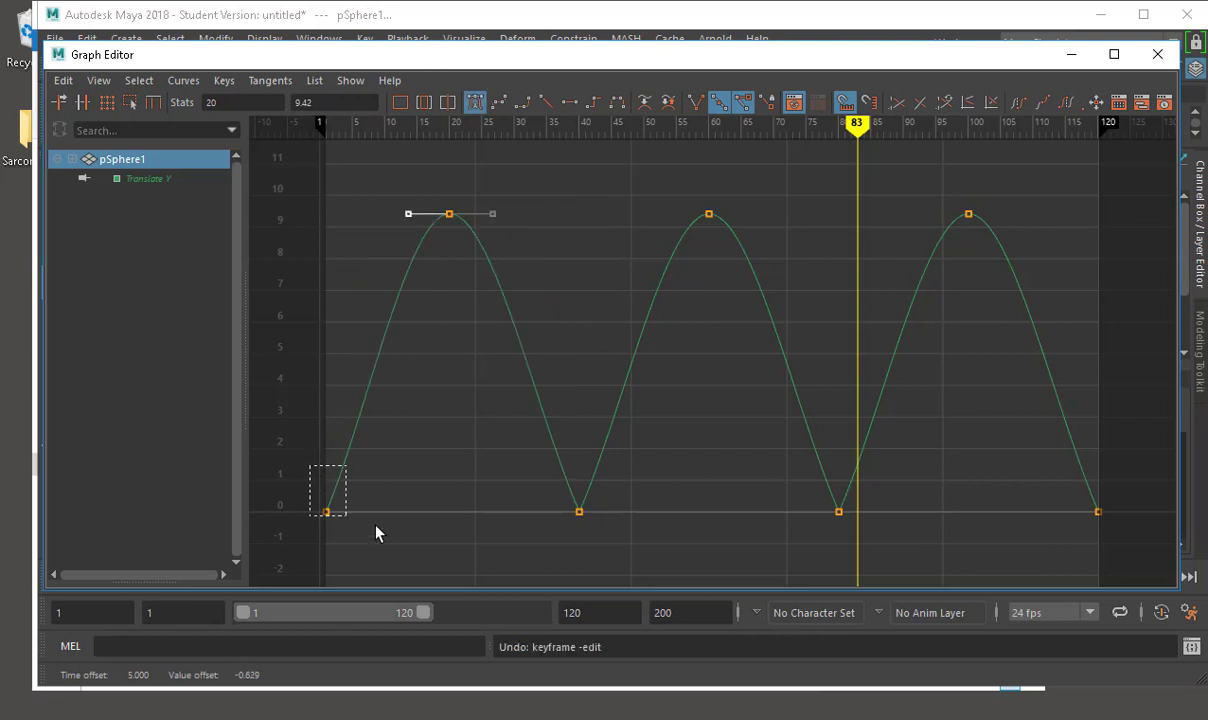
# - Lengthen and steepen the out tangent of the ground key at frame 1 so the curve rises quickly
pyautogui.moveTo(376, 525); pyautogui.dragTo(376, 525)
pyautogui.click(366, 408)
pyautogui.moveTo(394, 436); pyautogui.dragTo(376, 322, button='middle')
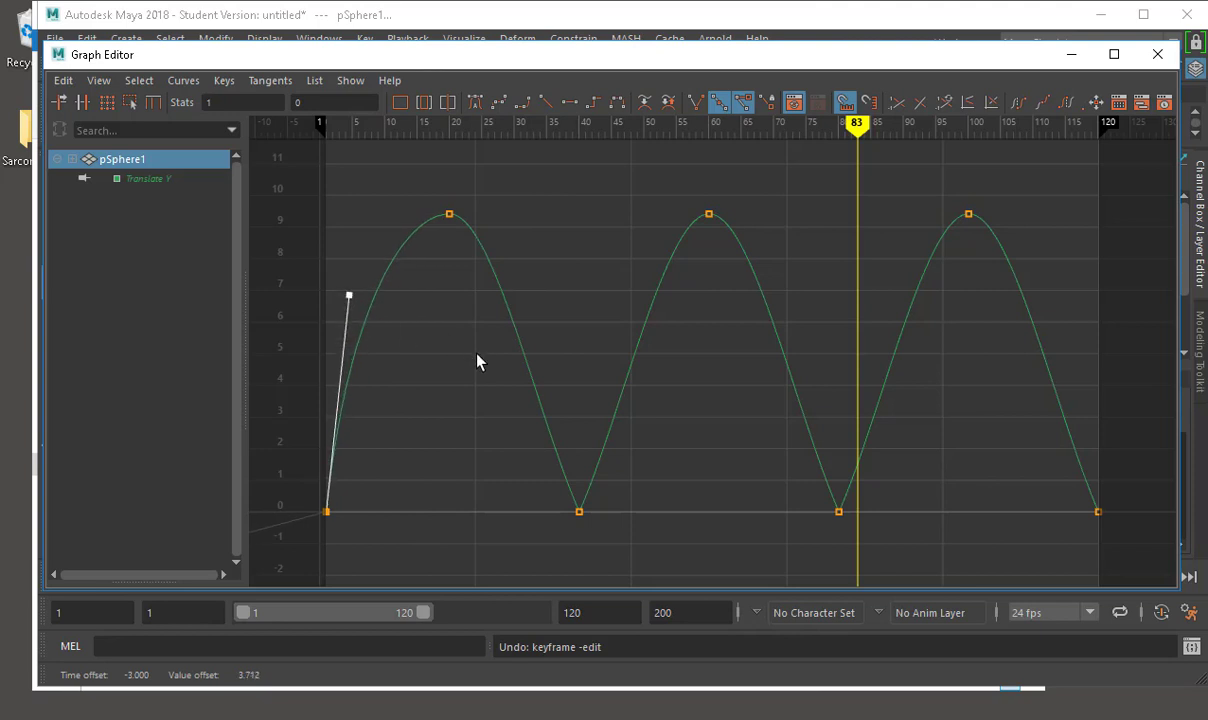
# - Try to steepen the in tangent of the ground key at frame 40 while its tangents are unified
pyautogui.click(579, 511)
pyautogui.moveTo(509, 374); pyautogui.dragTo(550, 431)
pyautogui.moveTo(541, 388); pyautogui.dragTo(561, 315, button='middle')
pyautogui.hotkey('ctrl', 'z')
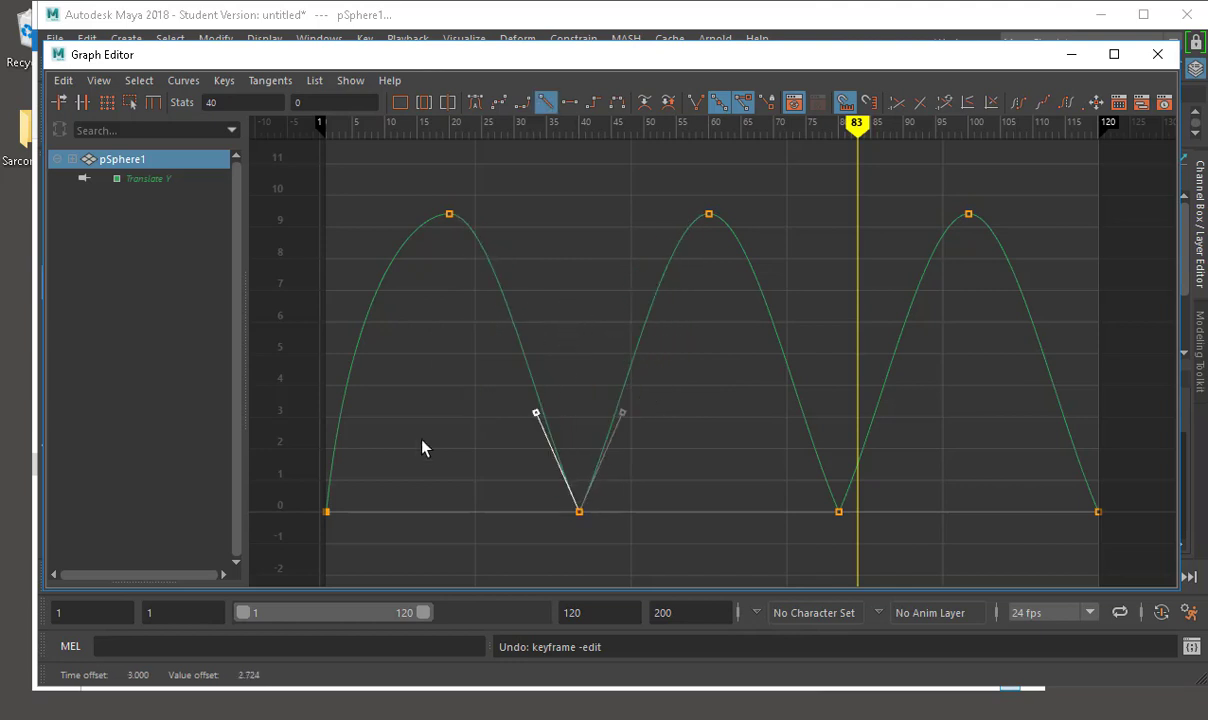
# - Break the tangents of all ground keys and pull both handles of the frame 40 key up to nearly vertical
pyautogui.moveTo(1083, 519); pyautogui.dragTo(1140, 545)
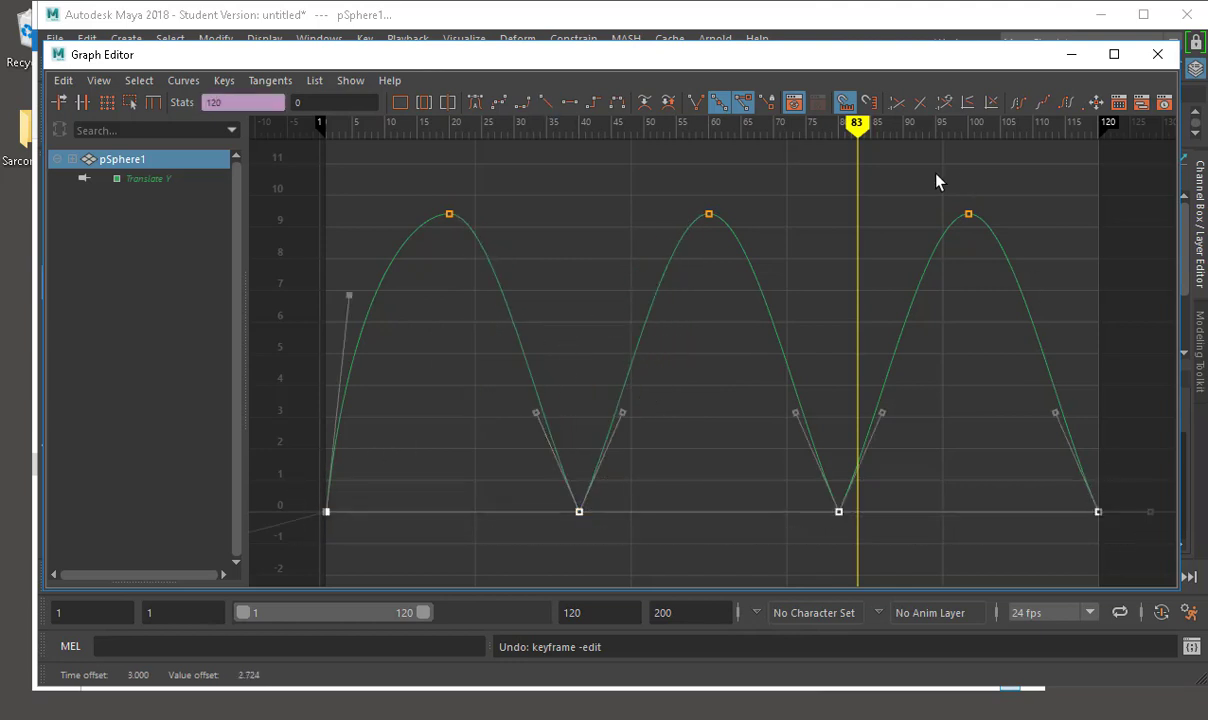
pyautogui.click(696, 103)
pyautogui.click(536, 412)
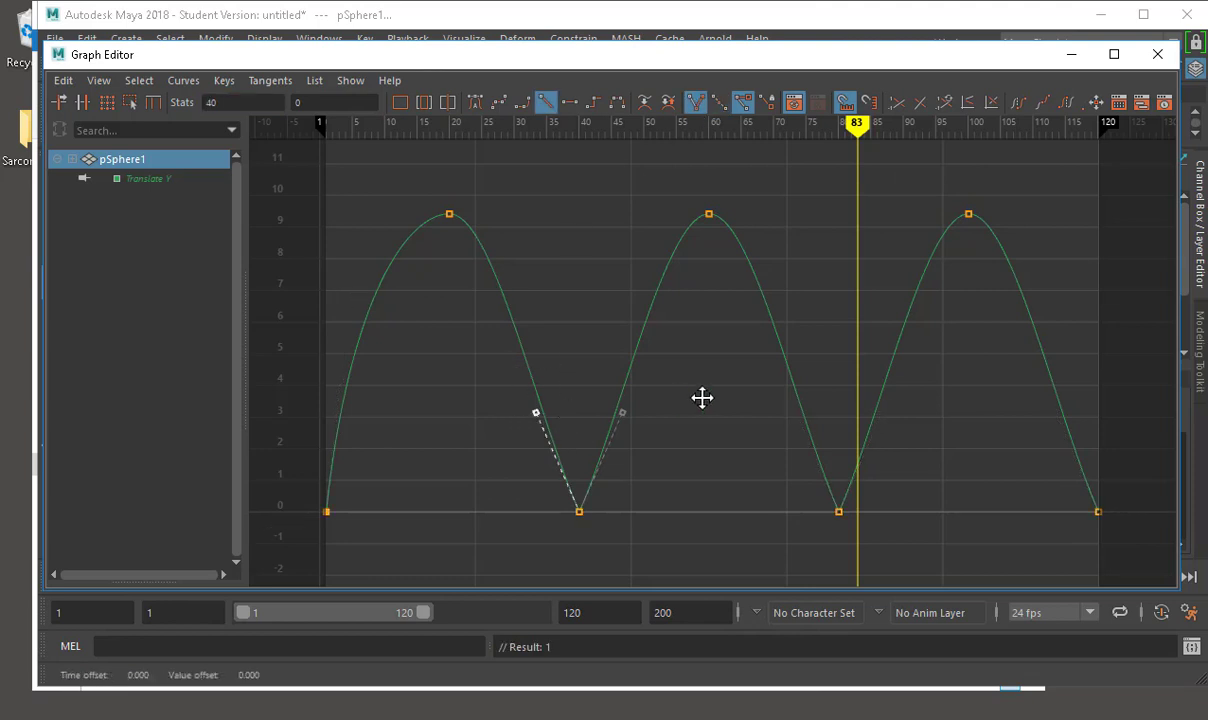
pyautogui.moveTo(701, 399); pyautogui.dragTo(783, 316, button='middle')
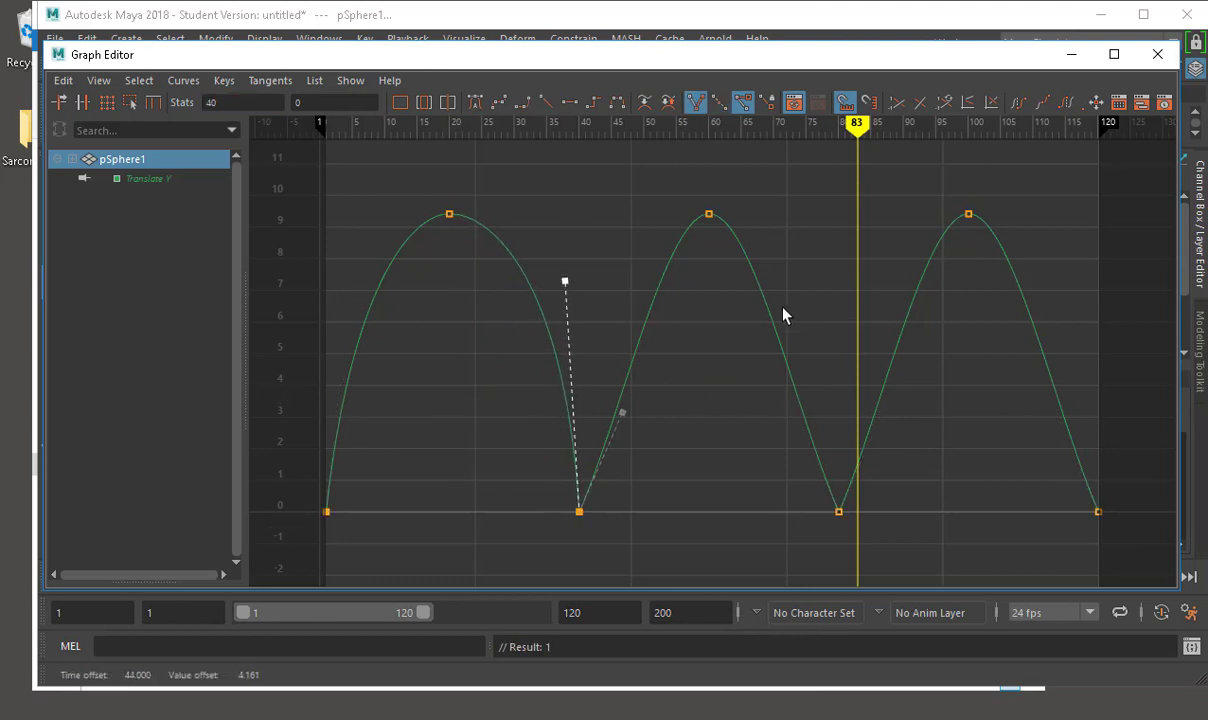
pyautogui.click(622, 412)
pyautogui.moveTo(622, 412); pyautogui.dragTo(630, 336, button='middle')
# - Steepen both tangents of the frame 80 key and the in tangent of the frame 120 key, and close the Graph Editor
pyautogui.click(839, 512)
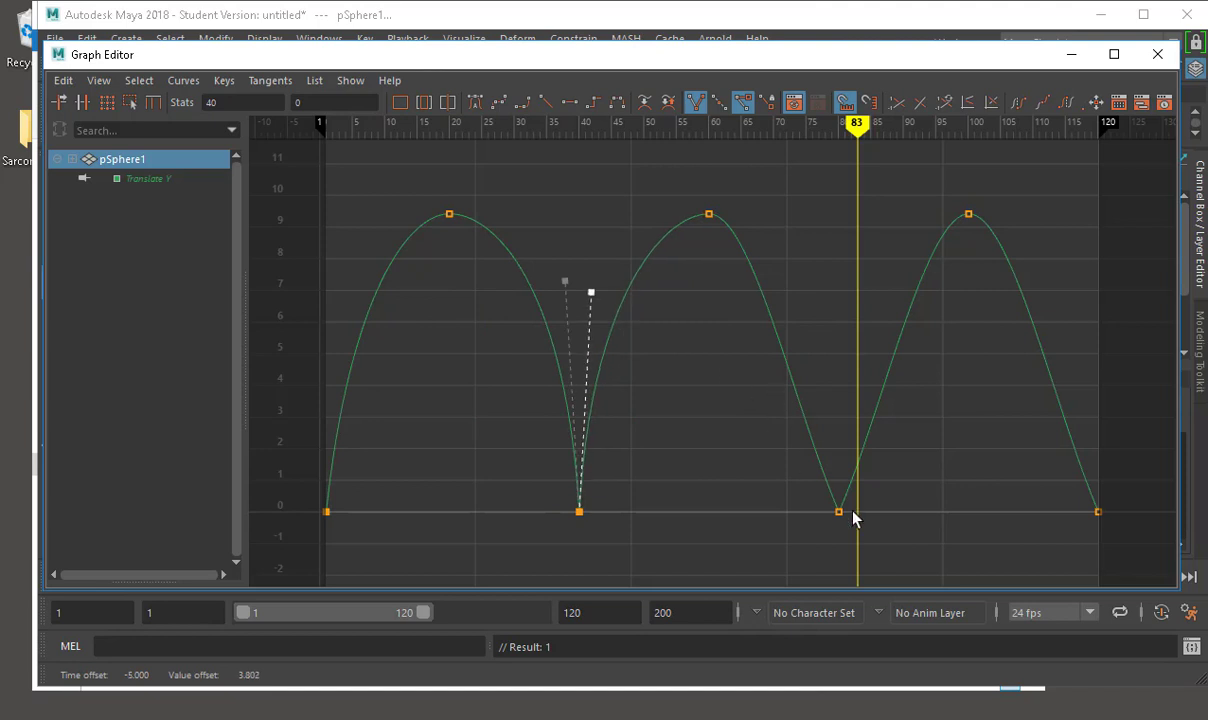
pyautogui.moveTo(831, 400); pyautogui.dragTo(843, 276, button='middle')
pyautogui.moveTo(922, 401); pyautogui.dragTo(897, 292, button='middle')
pyautogui.click(1098, 512)
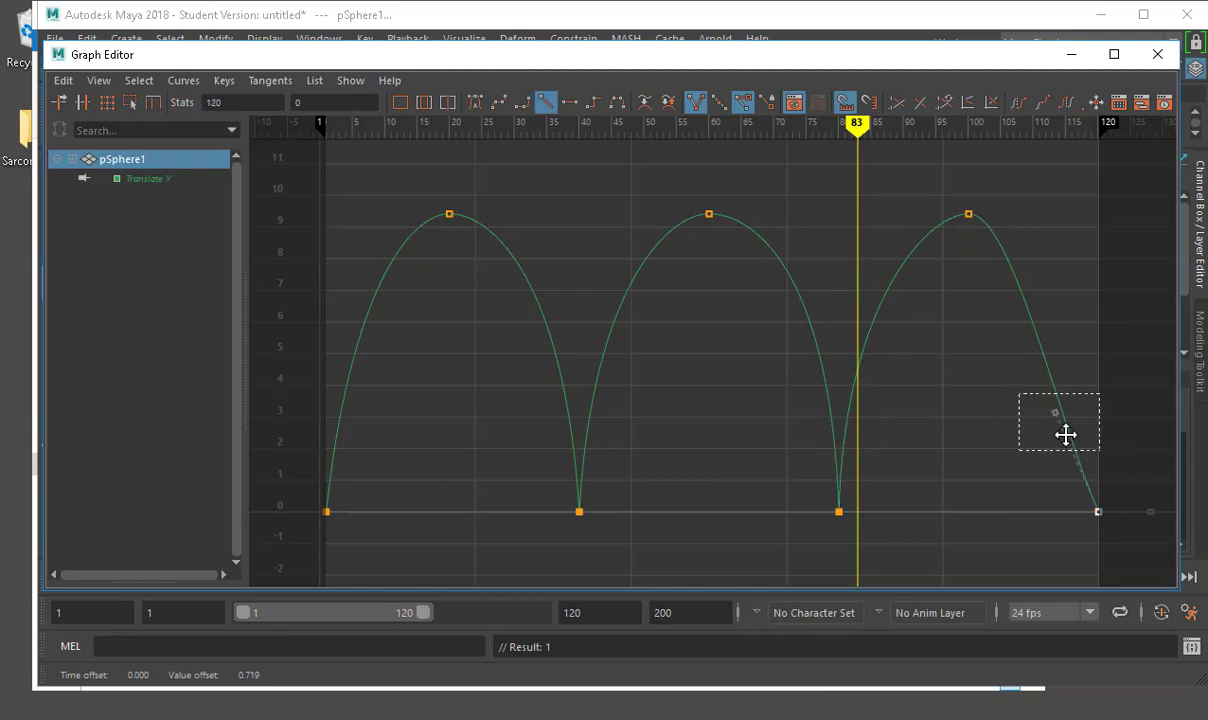
pyautogui.moveTo(1065, 434); pyautogui.dragTo(1108, 315, button='middle')
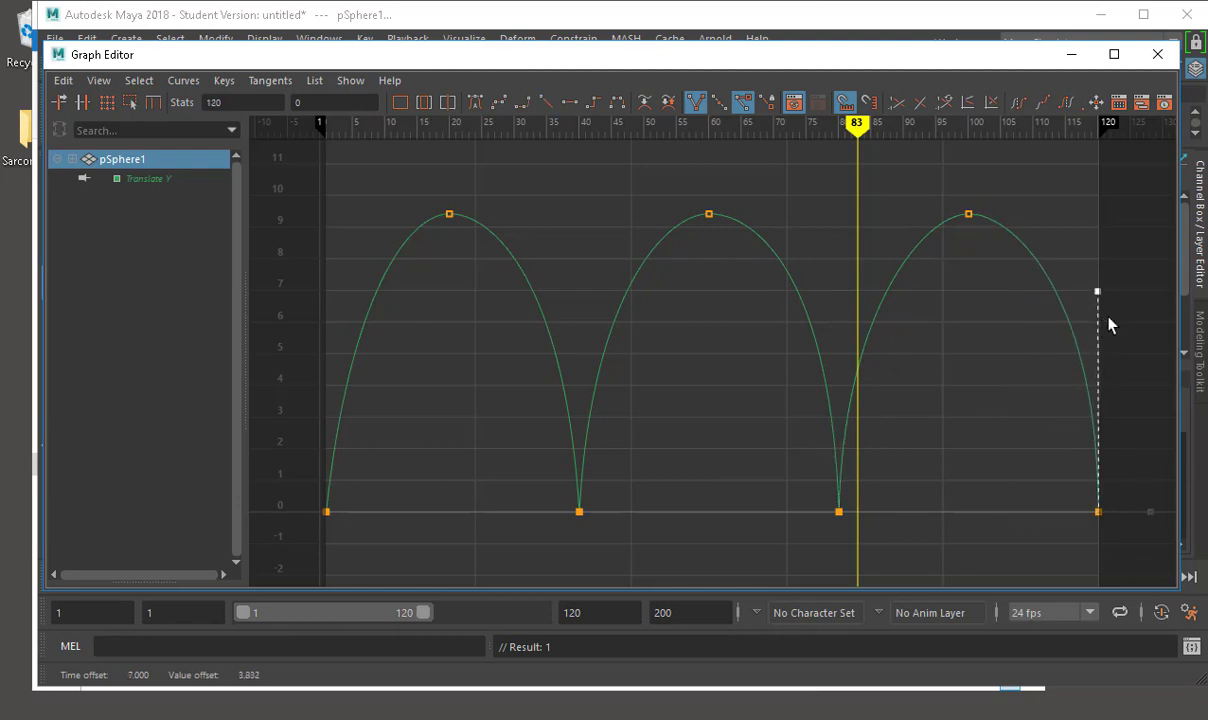
pyautogui.click(1157, 54)
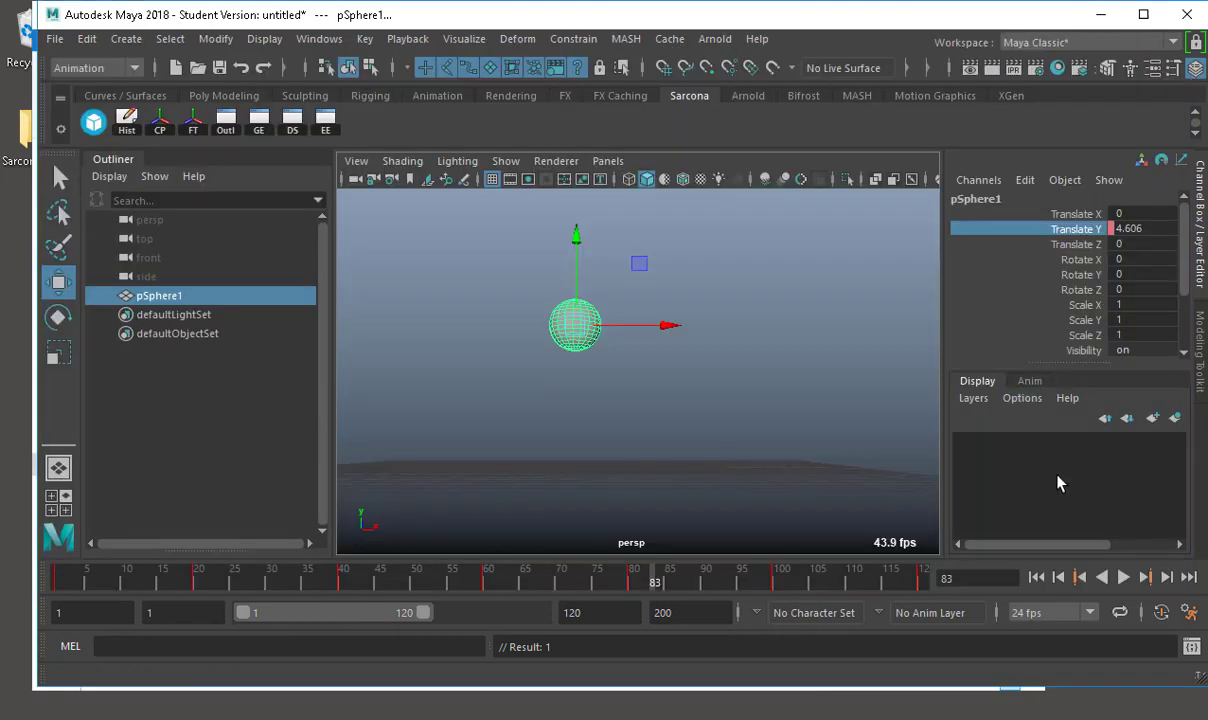
# - Play the bounce animation from frame 1 to review its motion, and return to the first frame
pyautogui.click(1036, 577)
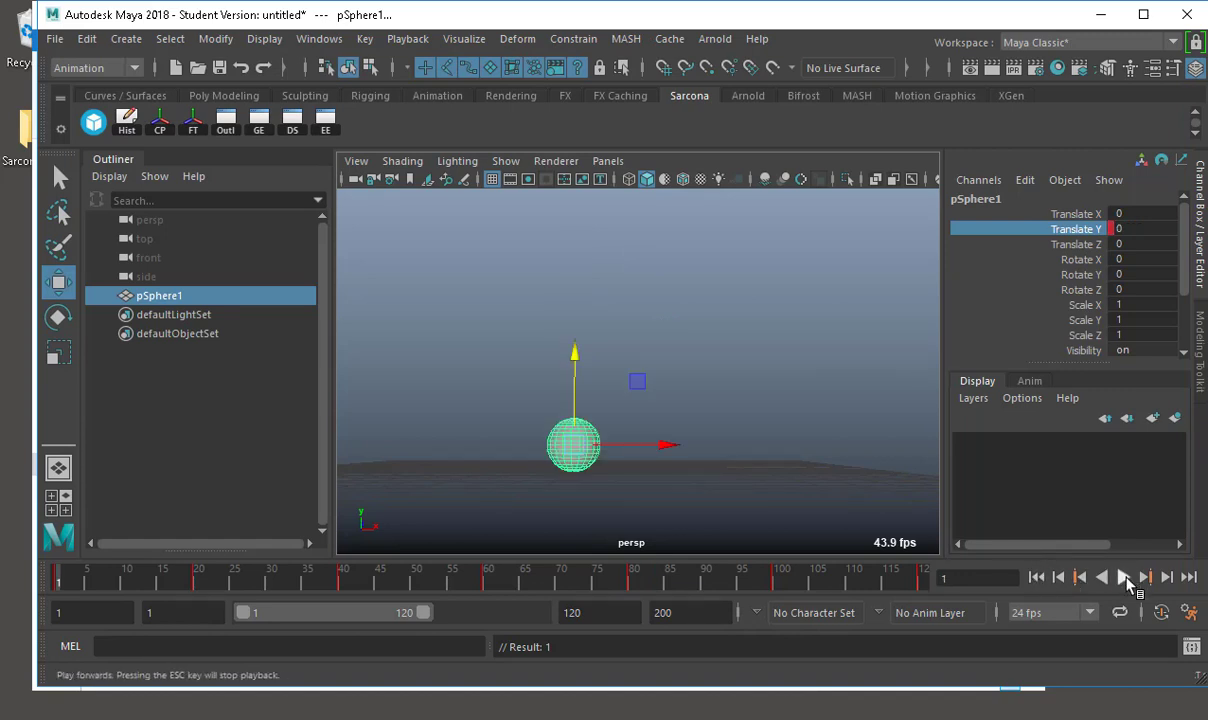
pyautogui.click(1125, 578)
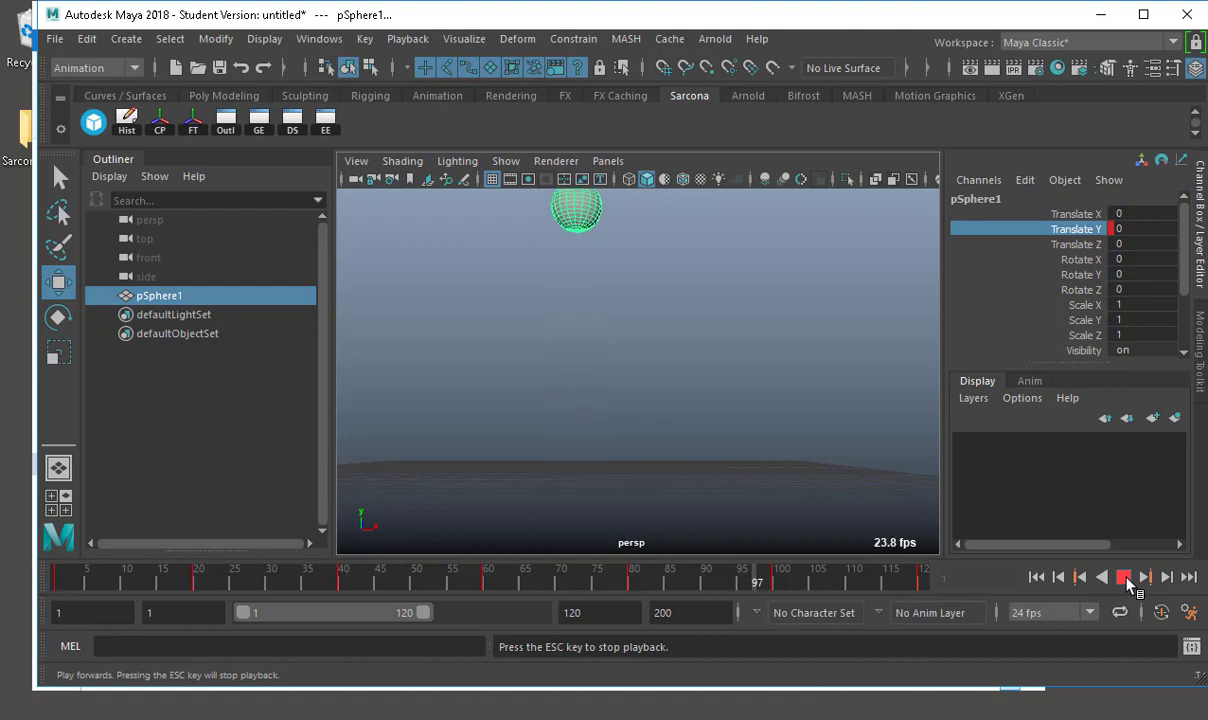
pyautogui.click(1124, 578)
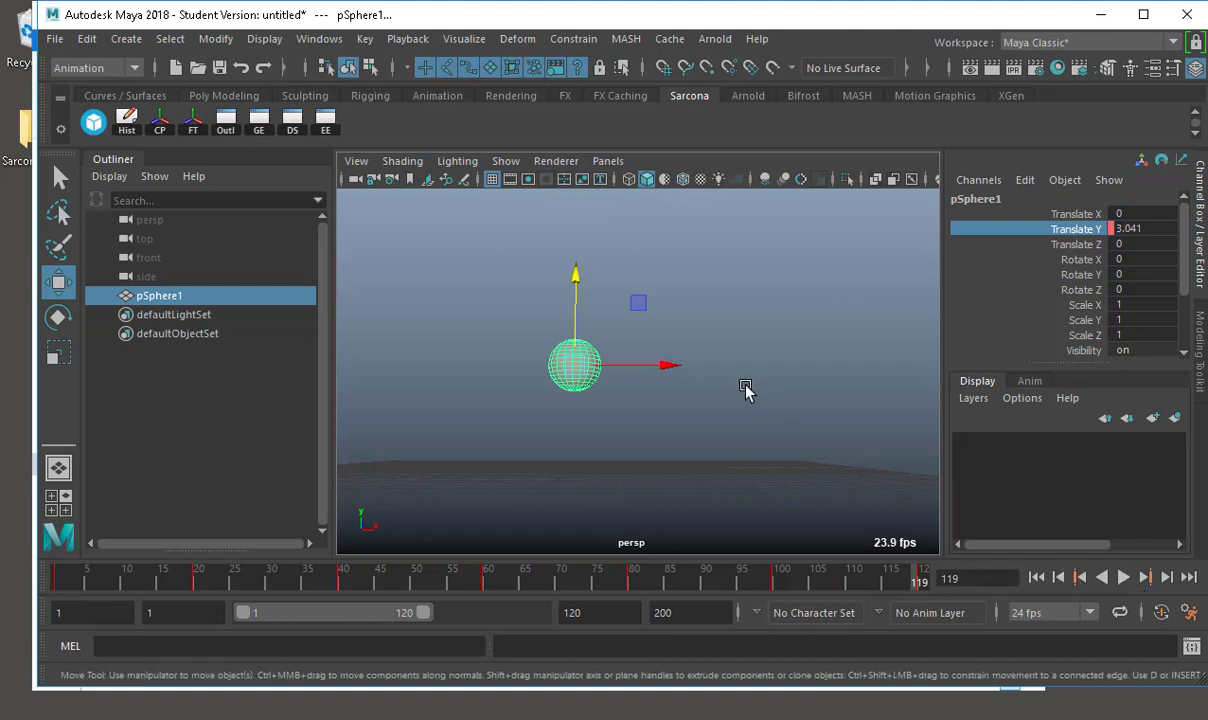
pyautogui.hotkey('alt', 'shift', 'v')
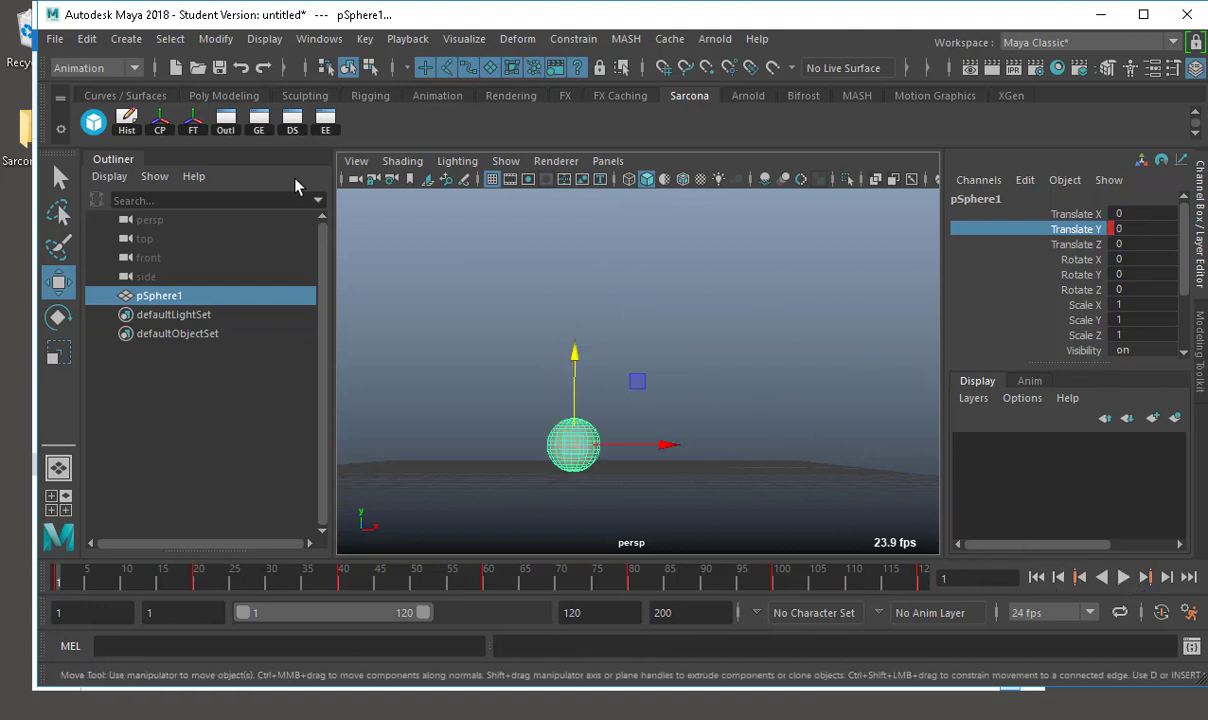
# - In the Dope Sheet, shift the keys after frame 1 earlier so the first peak falls on frame 15 and the first landing on frame 30
pyautogui.click(292, 126)
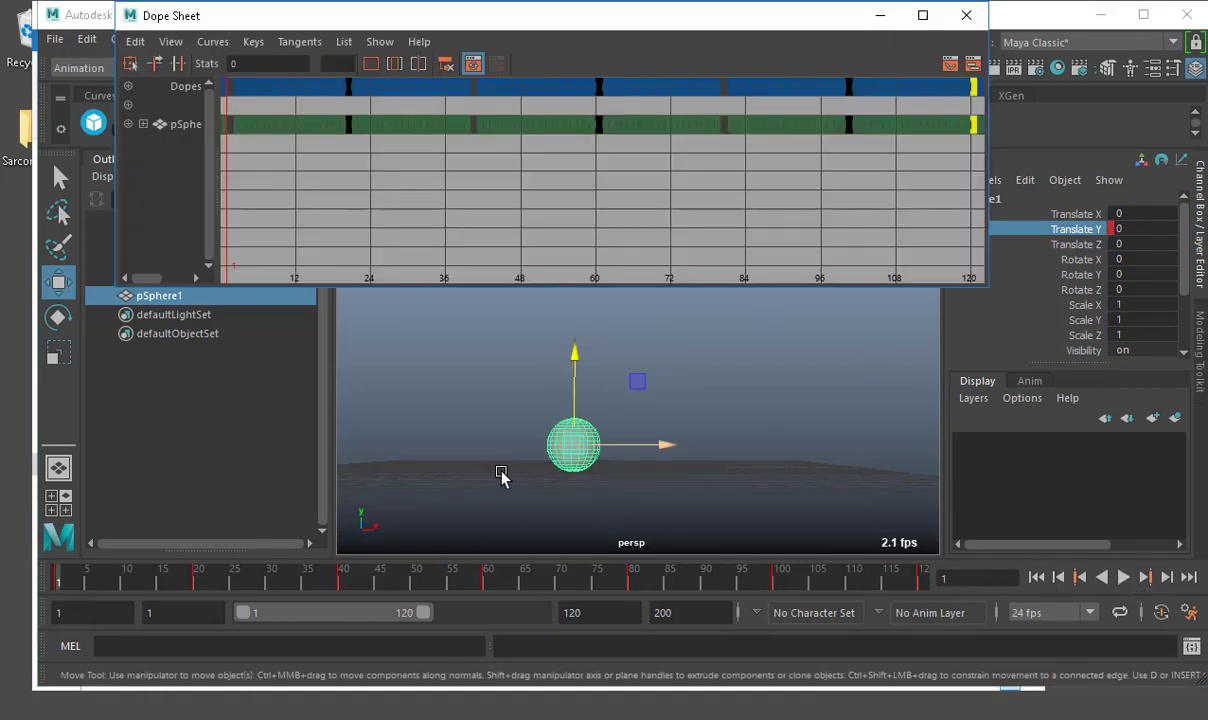
pyautogui.hotkey('alt', 'v')
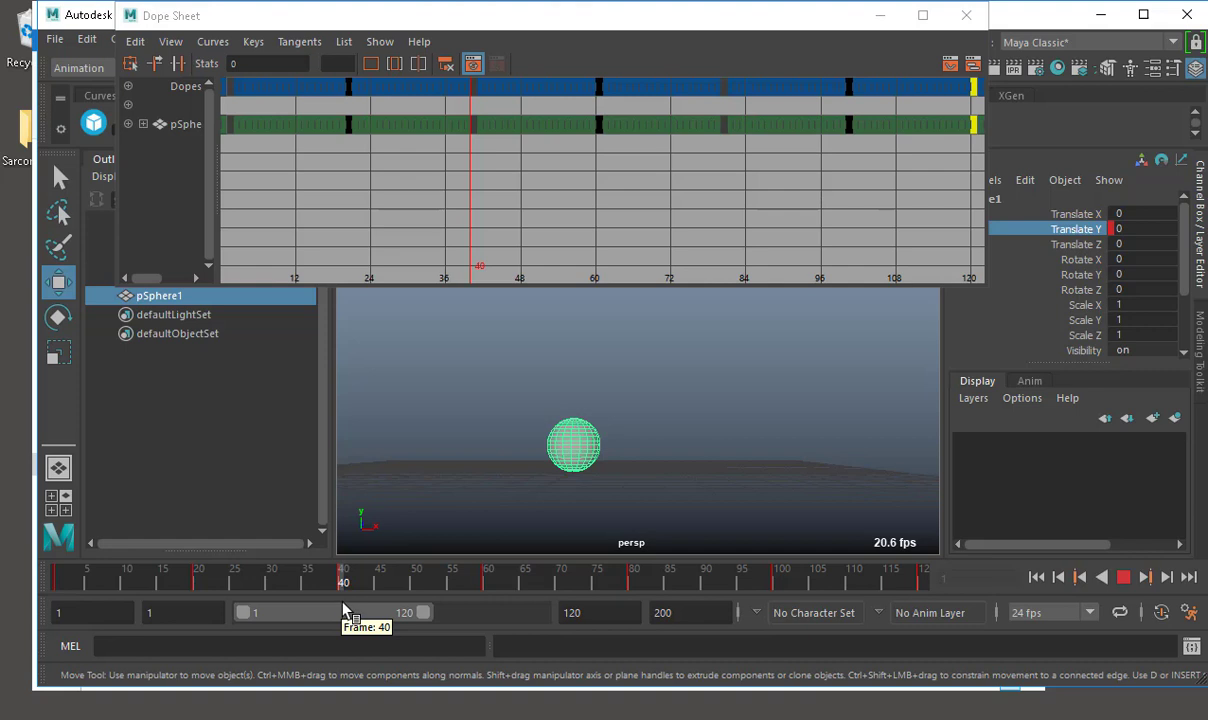
pyautogui.hotkey('alt', 'v')
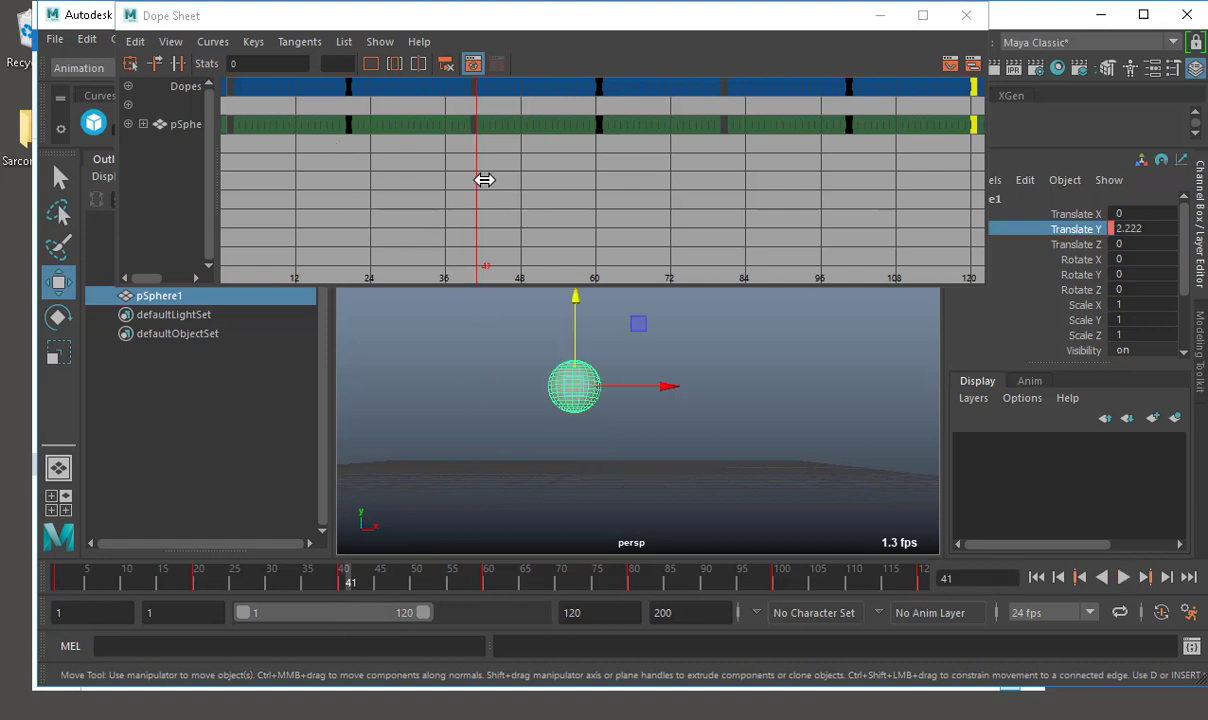
pyautogui.keyDown('alt'); pyautogui.moveTo(484, 179); pyautogui.dragTo(459, 148, button='right'); pyautogui.keyUp('alt')
pyautogui.moveTo(929, 175); pyautogui.dragTo(929, 175)
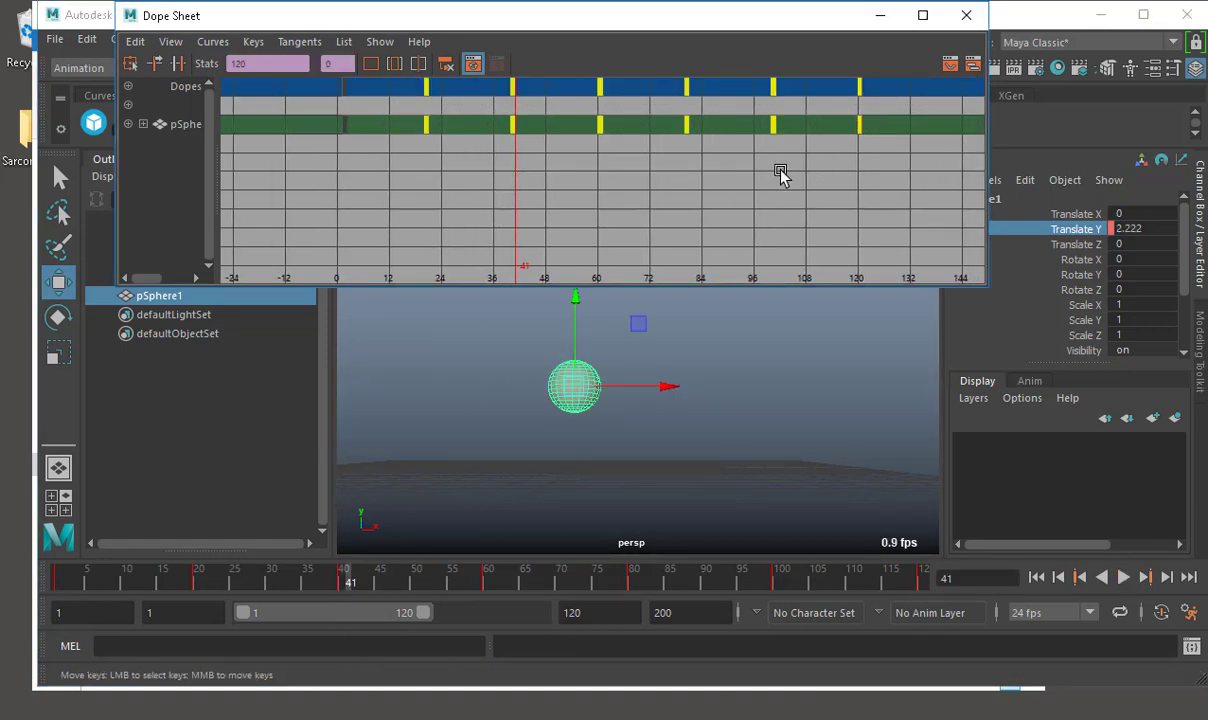
pyautogui.moveTo(776, 173); pyautogui.dragTo(747, 180, button='middle')
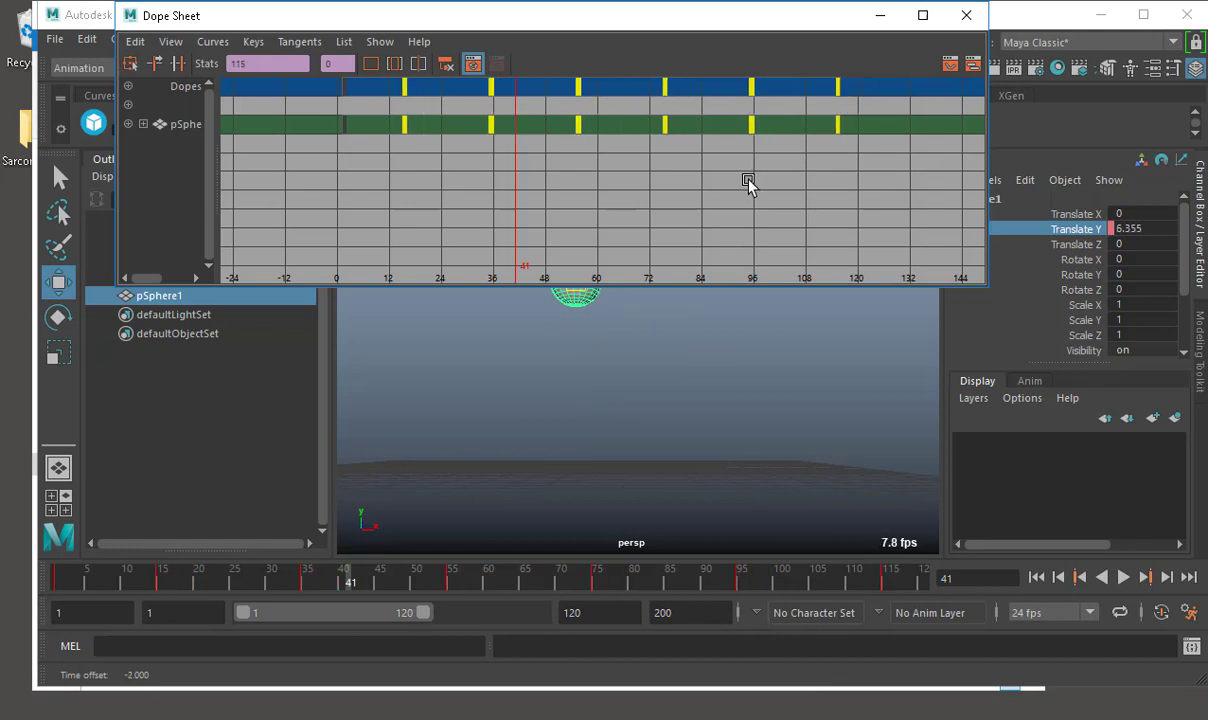
pyautogui.moveTo(861, 205); pyautogui.dragTo(828, 210, button='middle')
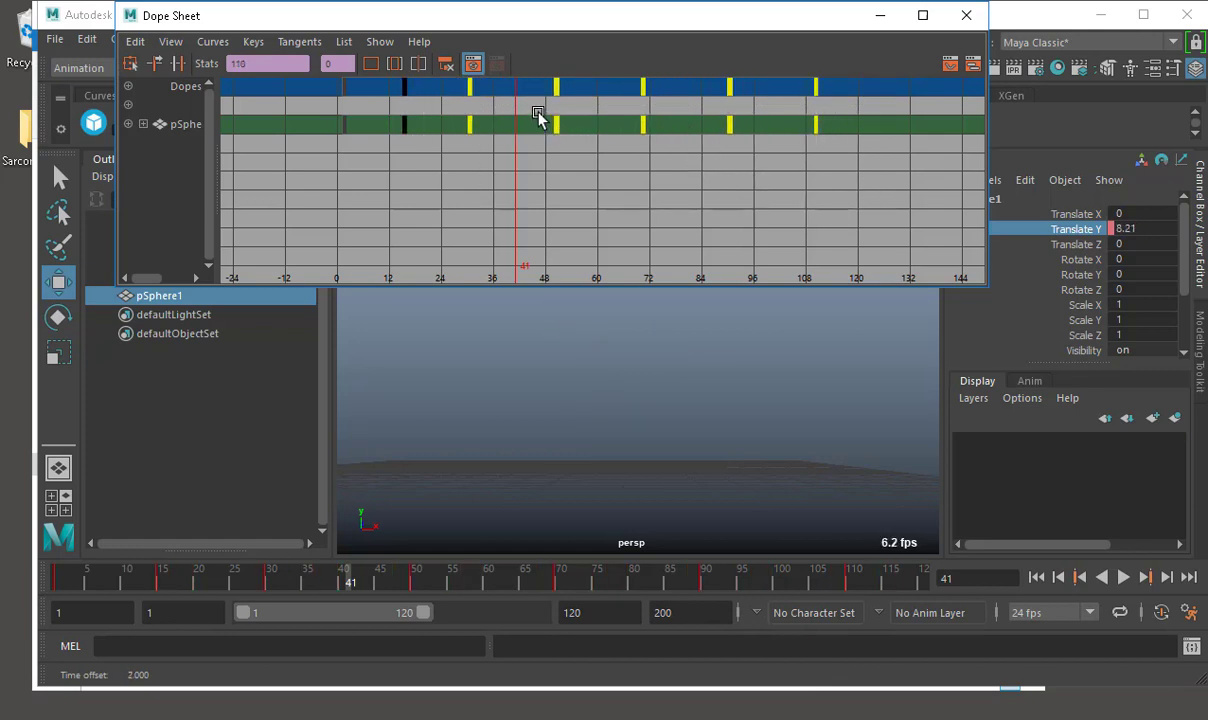
# - Shift the remaining keys earlier in successive groups so they fall on frames 45, 60, 75 and 90
pyautogui.moveTo(803, 183); pyautogui.dragTo(753, 206, button='middle')
pyautogui.moveTo(809, 164); pyautogui.dragTo(794, 178)
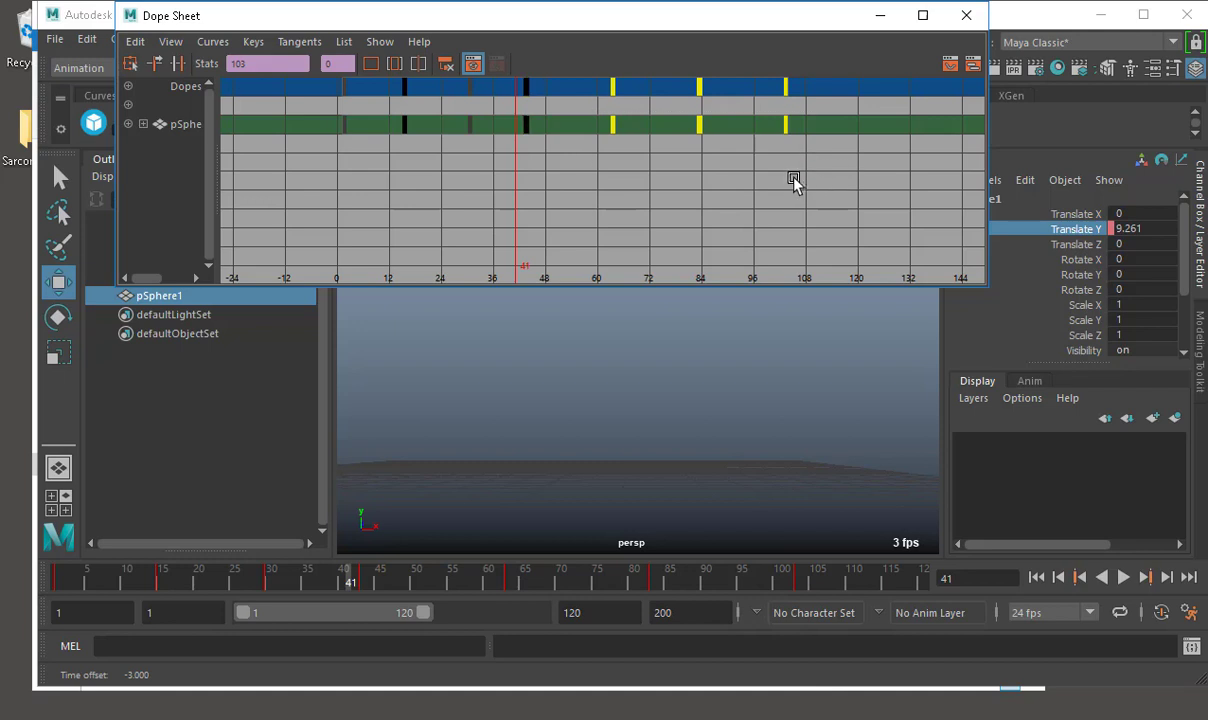
pyautogui.hotkey('ctrl', 'z')
pyautogui.moveTo(573, 170); pyautogui.dragTo(584, 173, button='middle')
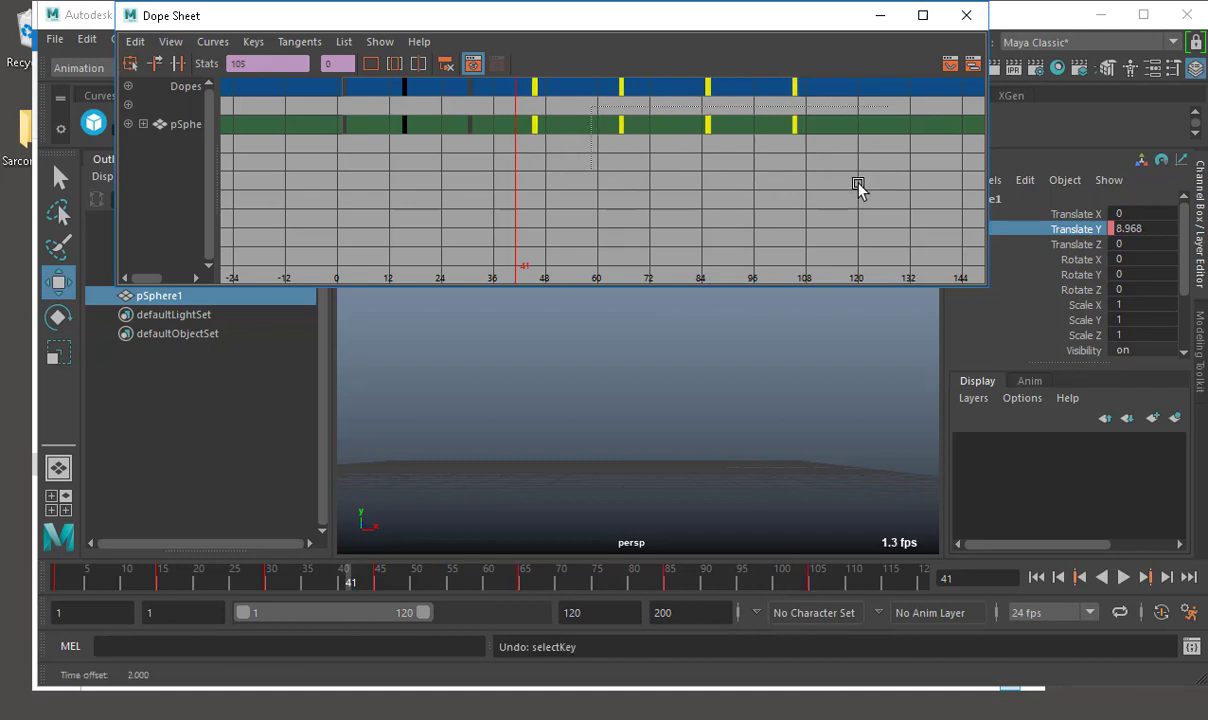
pyautogui.moveTo(817, 189); pyautogui.dragTo(794, 197, button='middle')
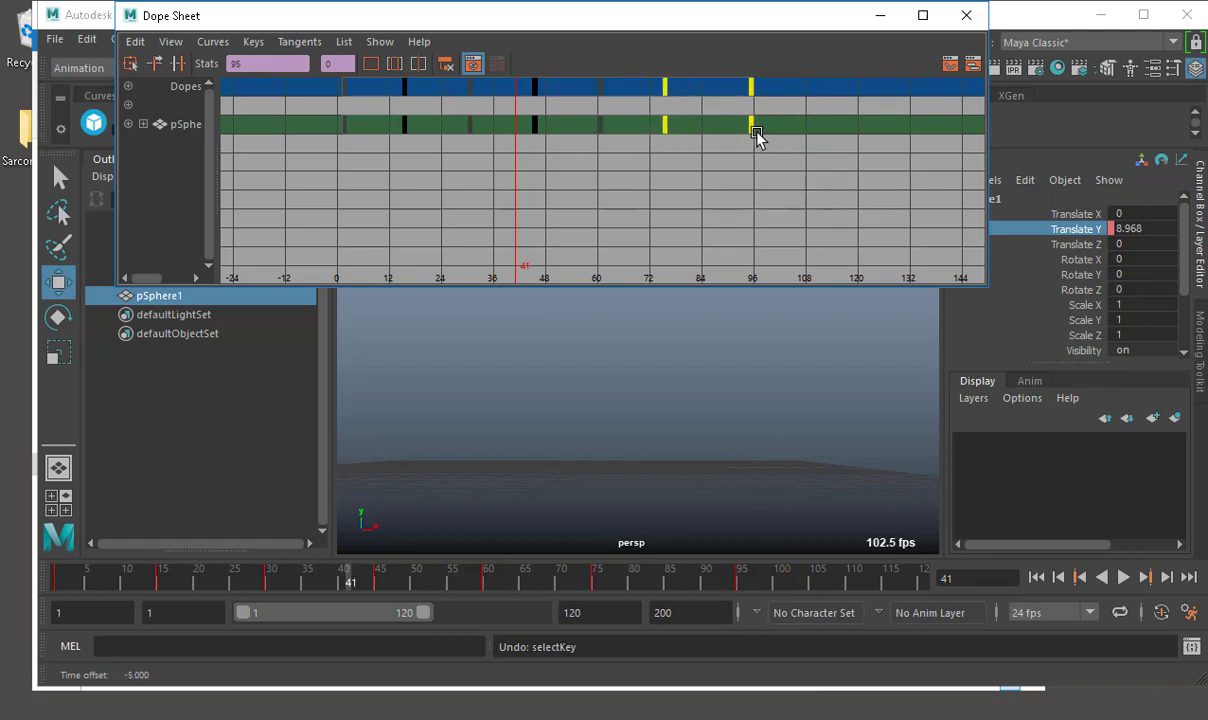
pyautogui.moveTo(735, 106); pyautogui.dragTo(812, 169)
pyautogui.moveTo(795, 178); pyautogui.dragTo(764, 197, button='middle')
# - Close the Dope Sheet and play the retimed animation to check the faster bounces
pyautogui.click(970, 15)
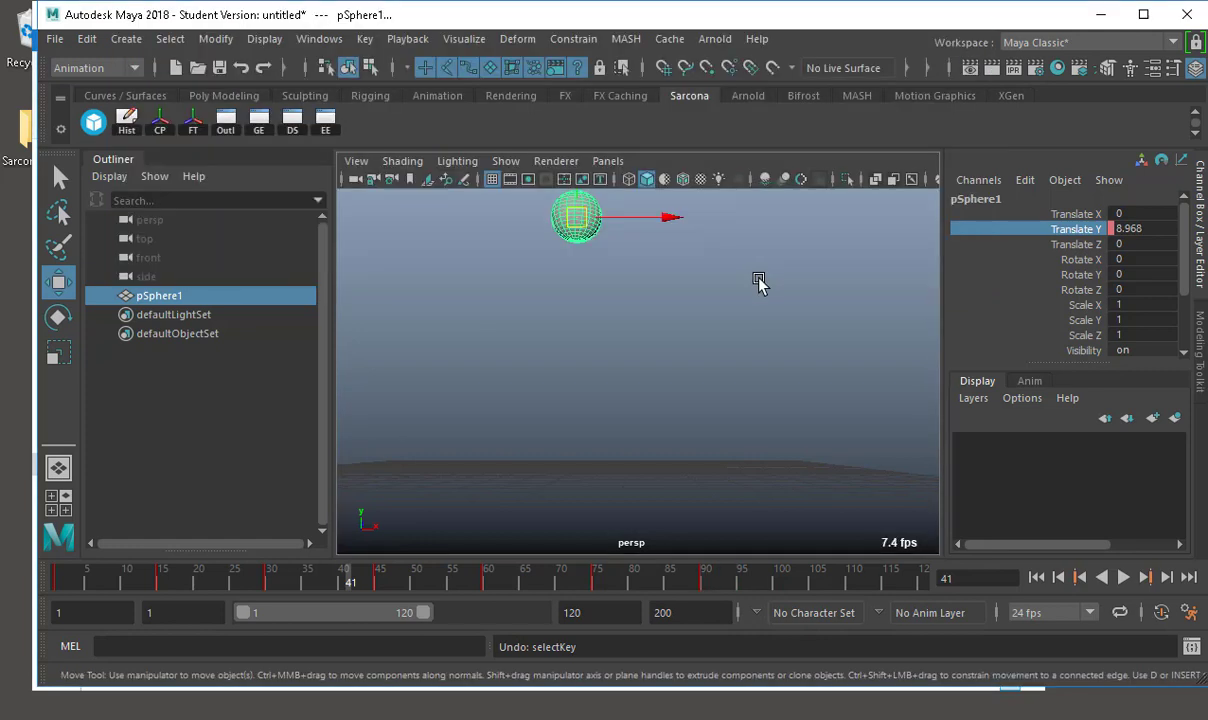
pyautogui.hotkey('alt', 'v')
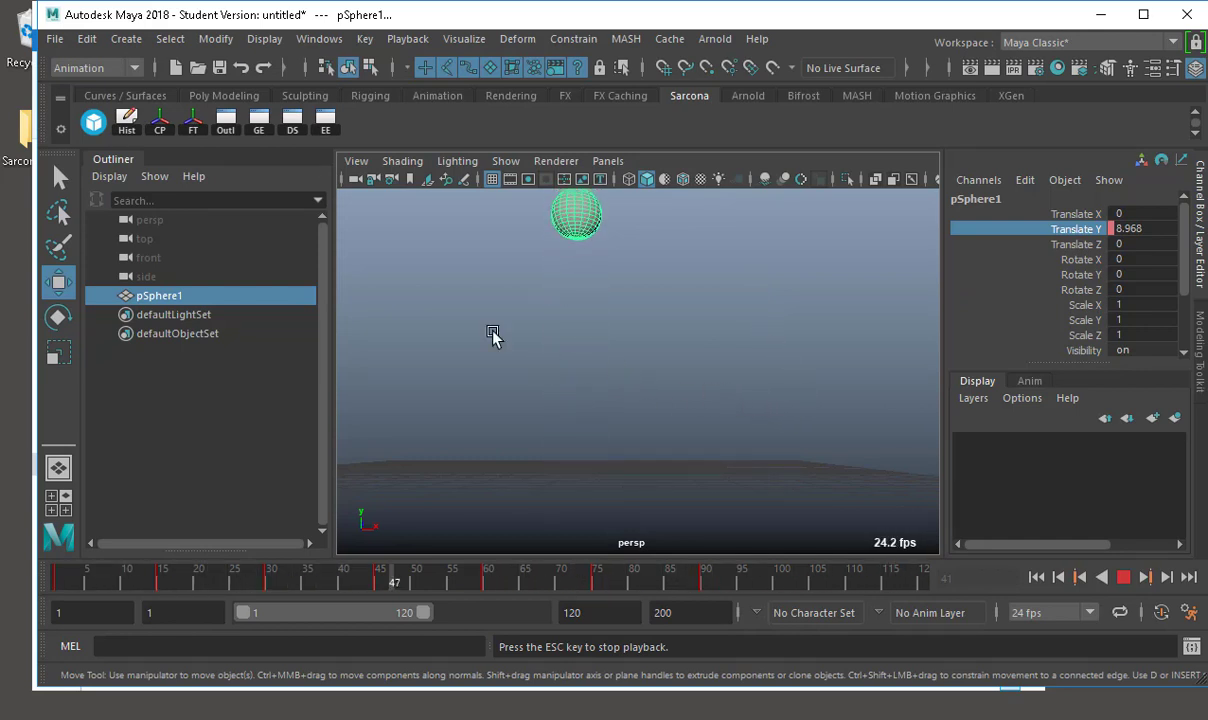
pyautogui.hotkey('alt', 'v')
# - Try reshaping the frame 30 key's tangents and the frame 15 peak's out tangent in the Graph Editor, undo both changes, and close it
pyautogui.click(258, 120)
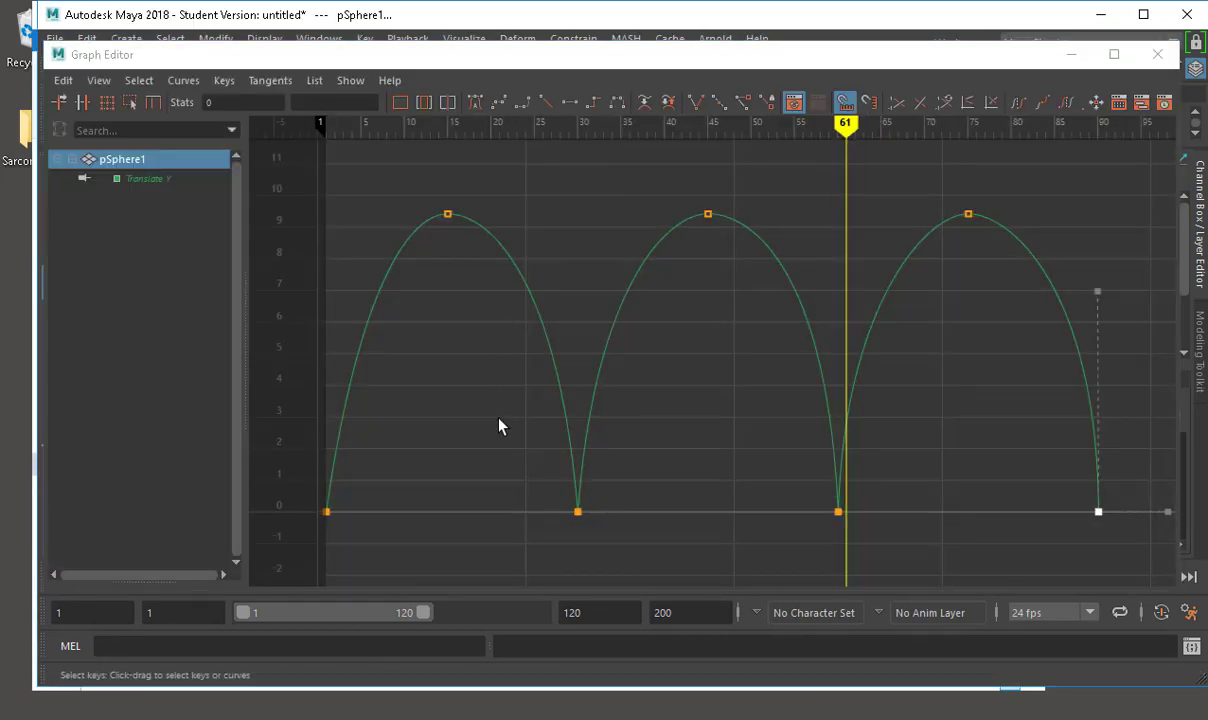
pyautogui.moveTo(489, 454); pyautogui.dragTo(676, 568)
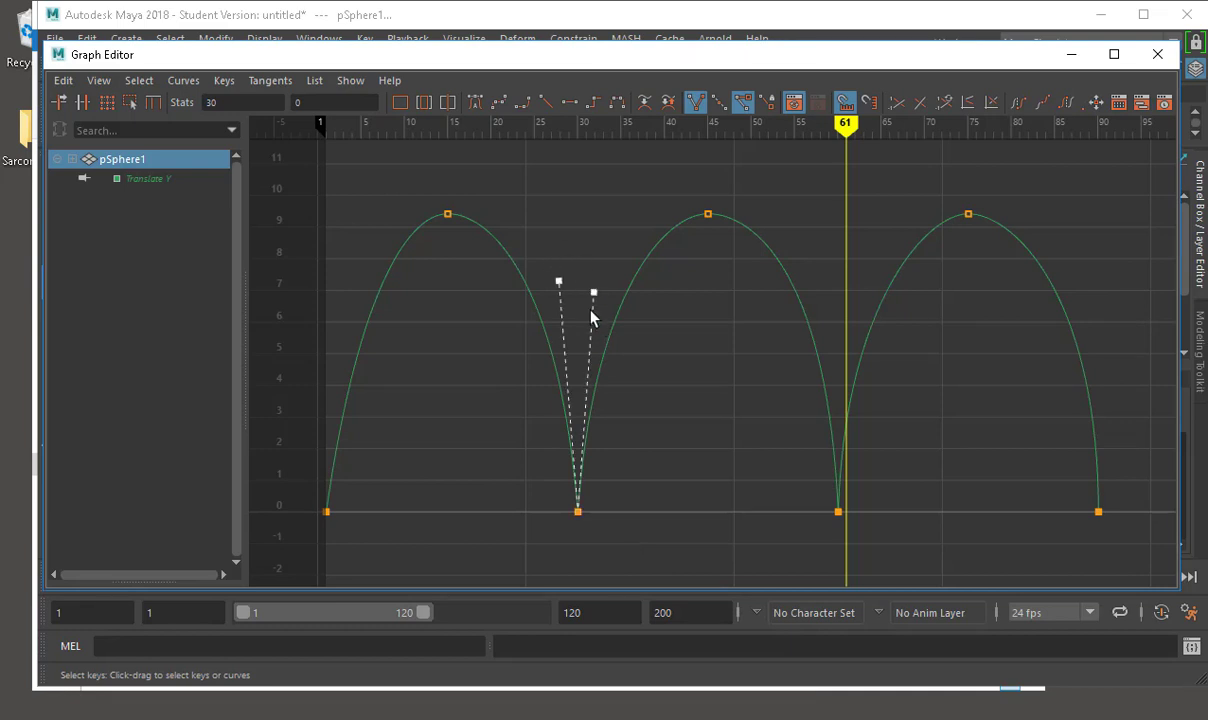
pyautogui.moveTo(591, 316); pyautogui.dragTo(670, 315, button='middle')
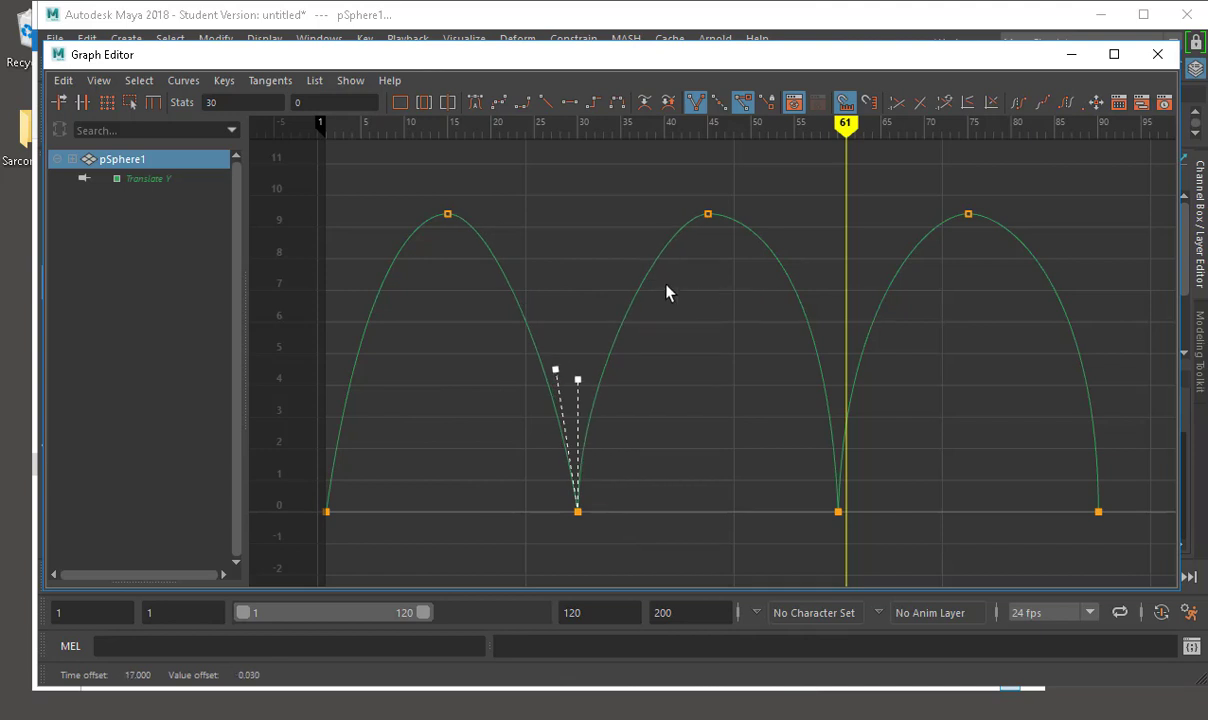
pyautogui.hotkey('ctrl', 'z')
pyautogui.moveTo(493, 241); pyautogui.dragTo(497, 243)
pyautogui.moveTo(506, 244); pyautogui.dragTo(663, 126, button='middle')
pyautogui.hotkey('ctrl', 'z')
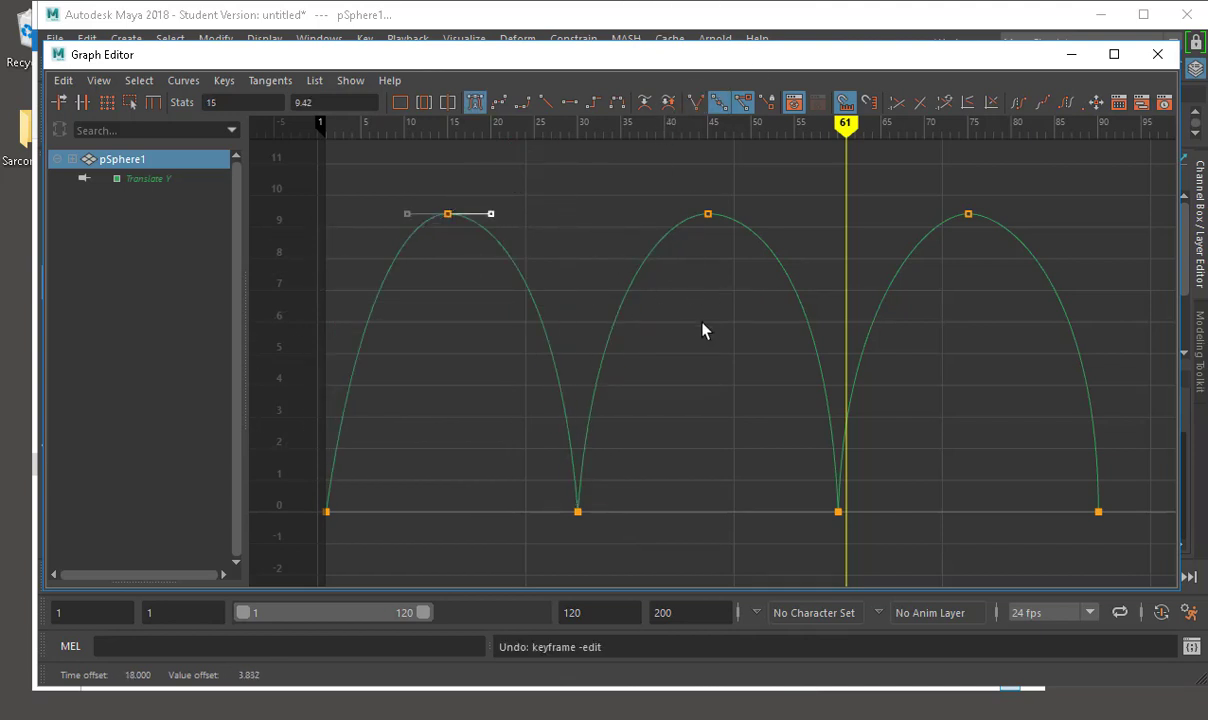
pyautogui.click(1157, 54)
# - Replay the retimed bounce from frame 1 and review the whole motion above the grid
pyautogui.hotkey('alt', 'v')
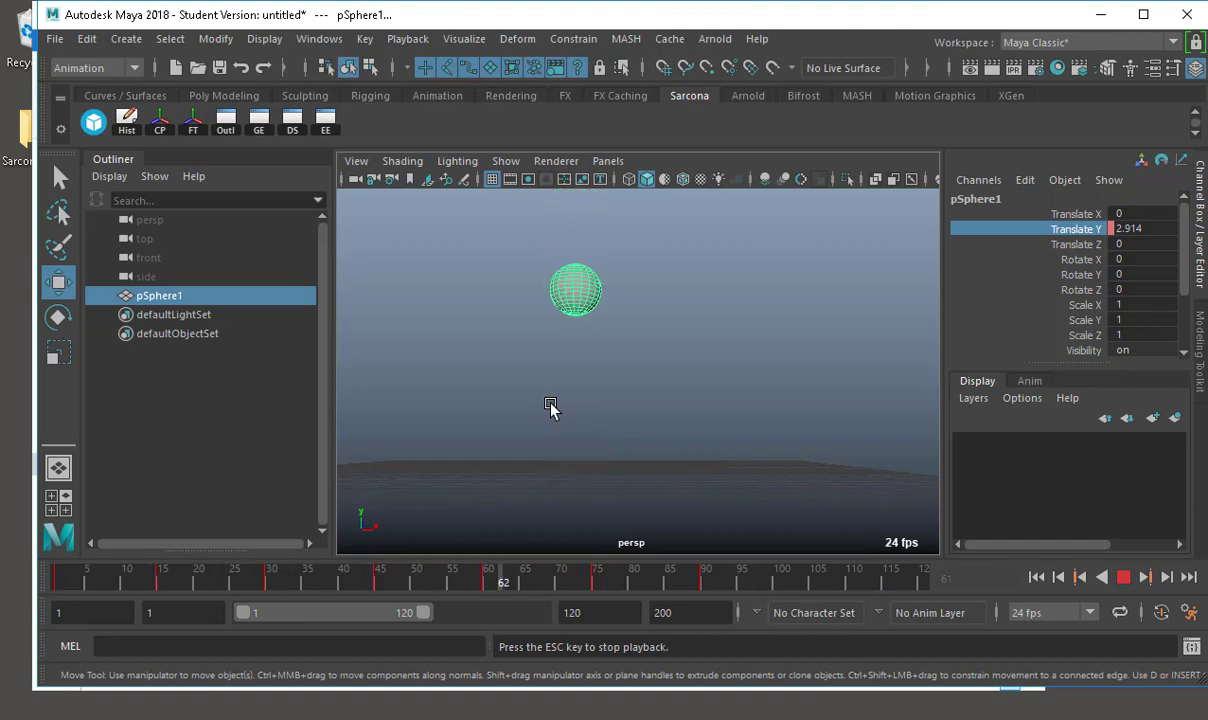
pyautogui.press('Escape')
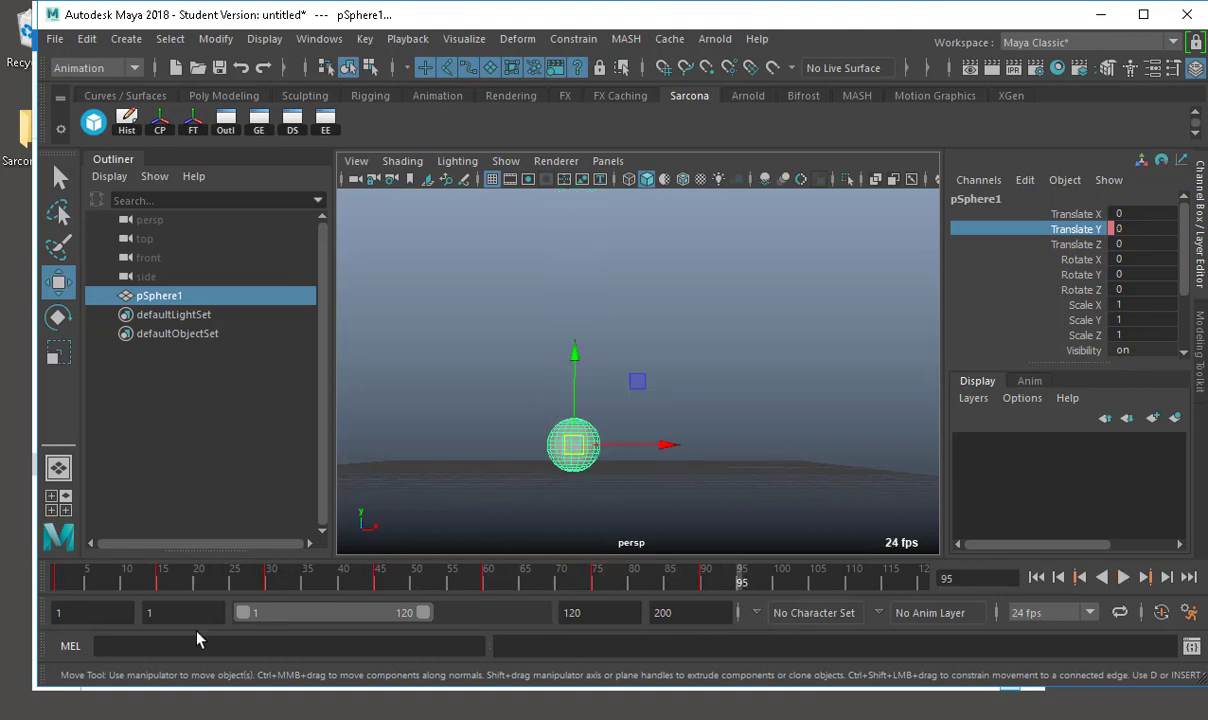
pyautogui.click(45, 580)
pyautogui.hotkey('alt', 'v')
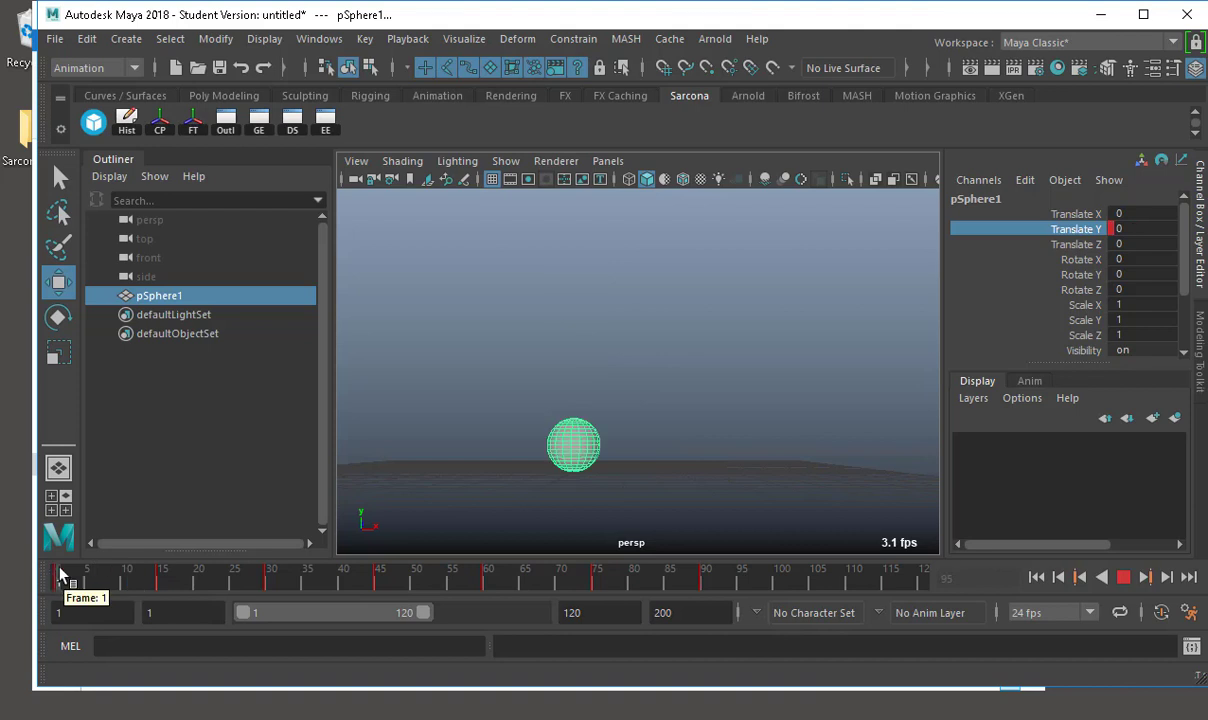
pyautogui.keyDown('alt'); pyautogui.moveTo(571, 377); pyautogui.dragTo(642, 412, button='middle'); pyautogui.keyUp('alt')
pyautogui.keyDown('alt'); pyautogui.moveTo(642, 412); pyautogui.dragTo(470, 420, button='right'); pyautogui.keyUp('alt')
pyautogui.keyDown('alt'); pyautogui.moveTo(565, 424); pyautogui.dragTo(563, 430); pyautogui.keyUp('alt')
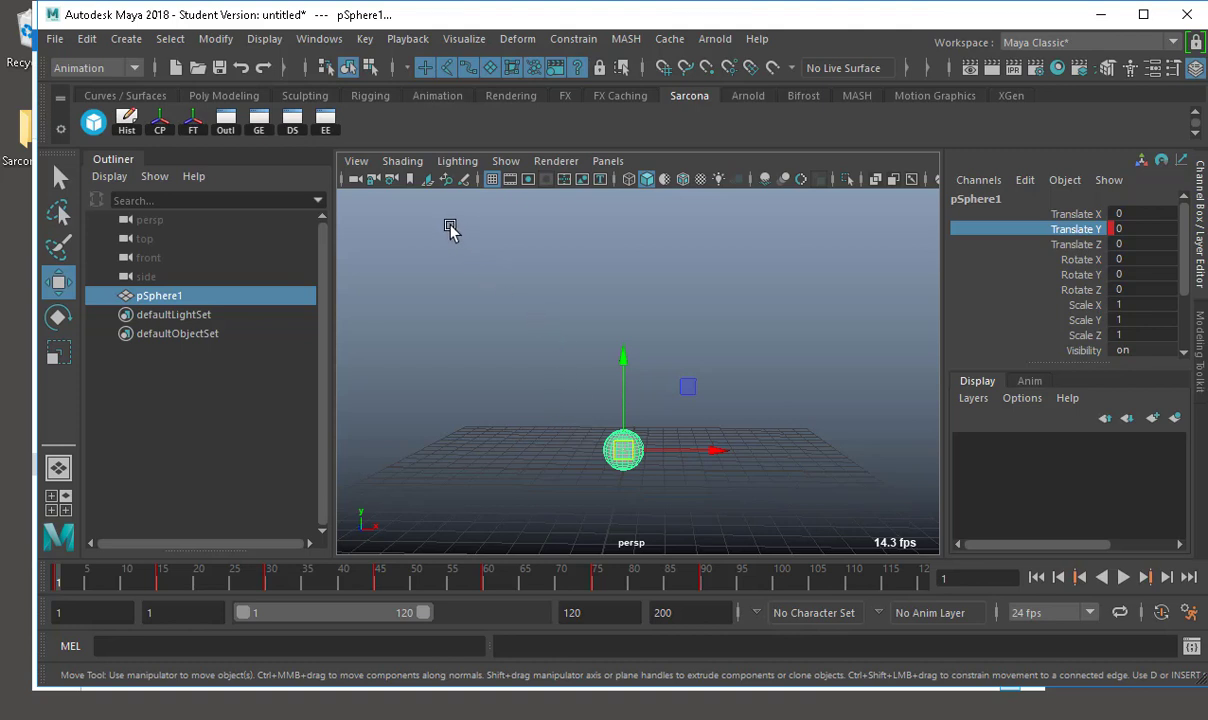
# - In the Graph Editor, lower the frame 45 peak to about 6.4 and the frame 75 peak to about 2.3
pyautogui.click(258, 122)
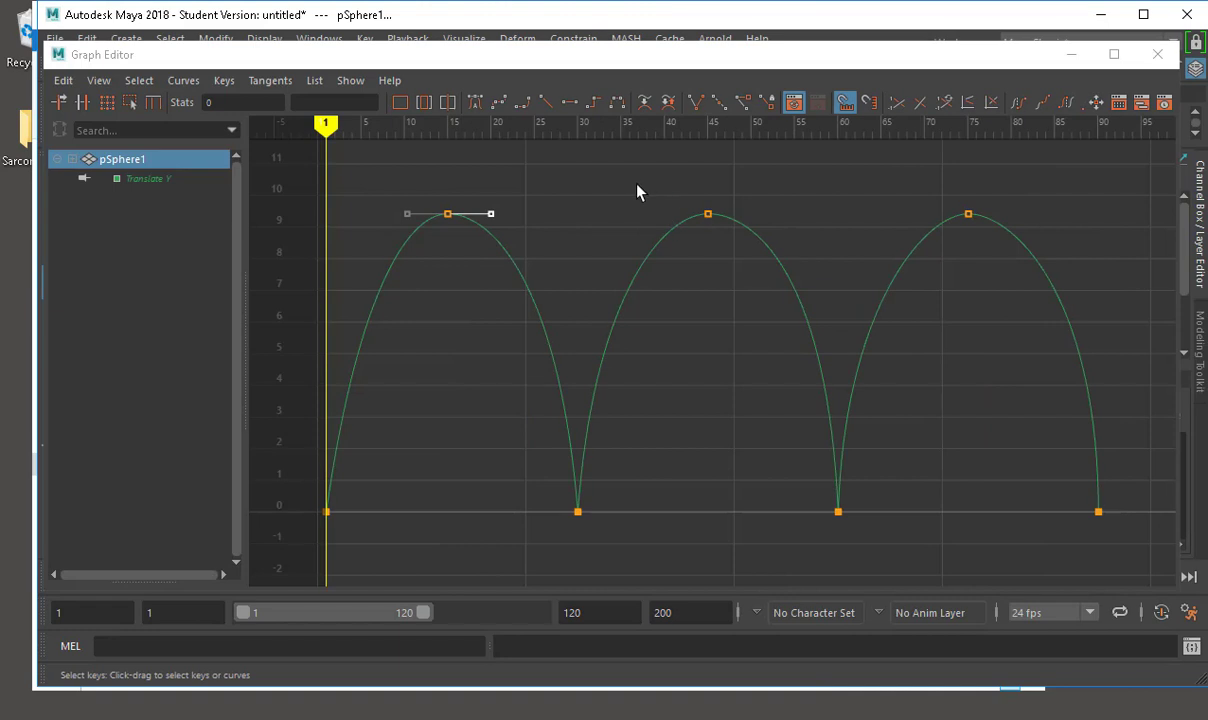
pyautogui.moveTo(636, 189); pyautogui.dragTo(812, 259)
pyautogui.moveTo(720, 251); pyautogui.dragTo(725, 347, button='middle')
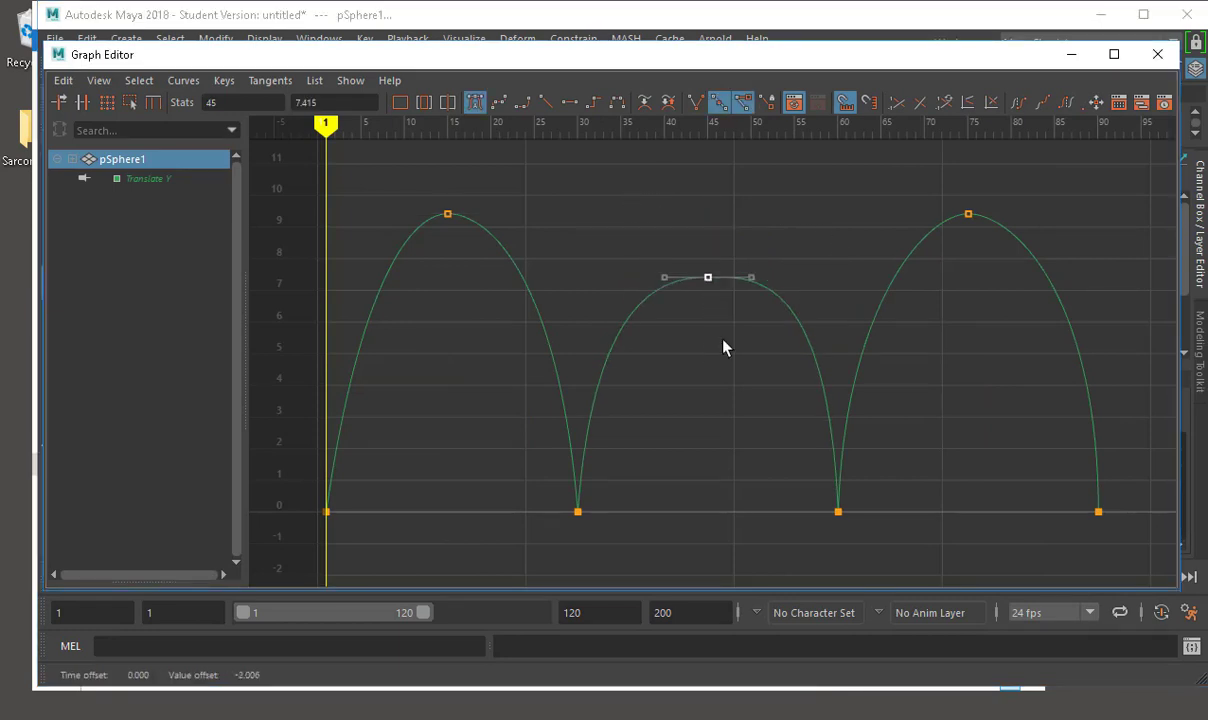
pyautogui.moveTo(1040, 190); pyautogui.dragTo(930, 258)
pyautogui.moveTo(971, 283); pyautogui.dragTo(964, 505, button='middle')
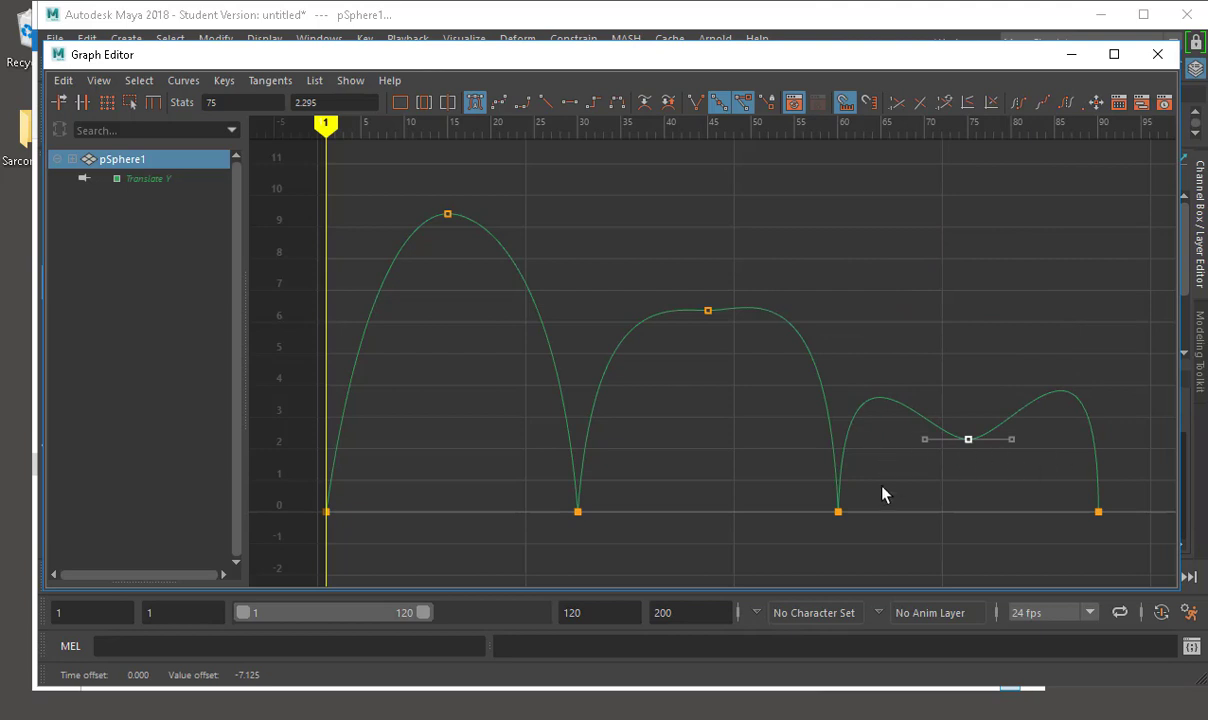
# - Shorten both tangents of the frame 60 ground key and the in tangent of the frame 90 key to smooth the last bounce
pyautogui.moveTo(800, 569); pyautogui.dragTo(798, 562)
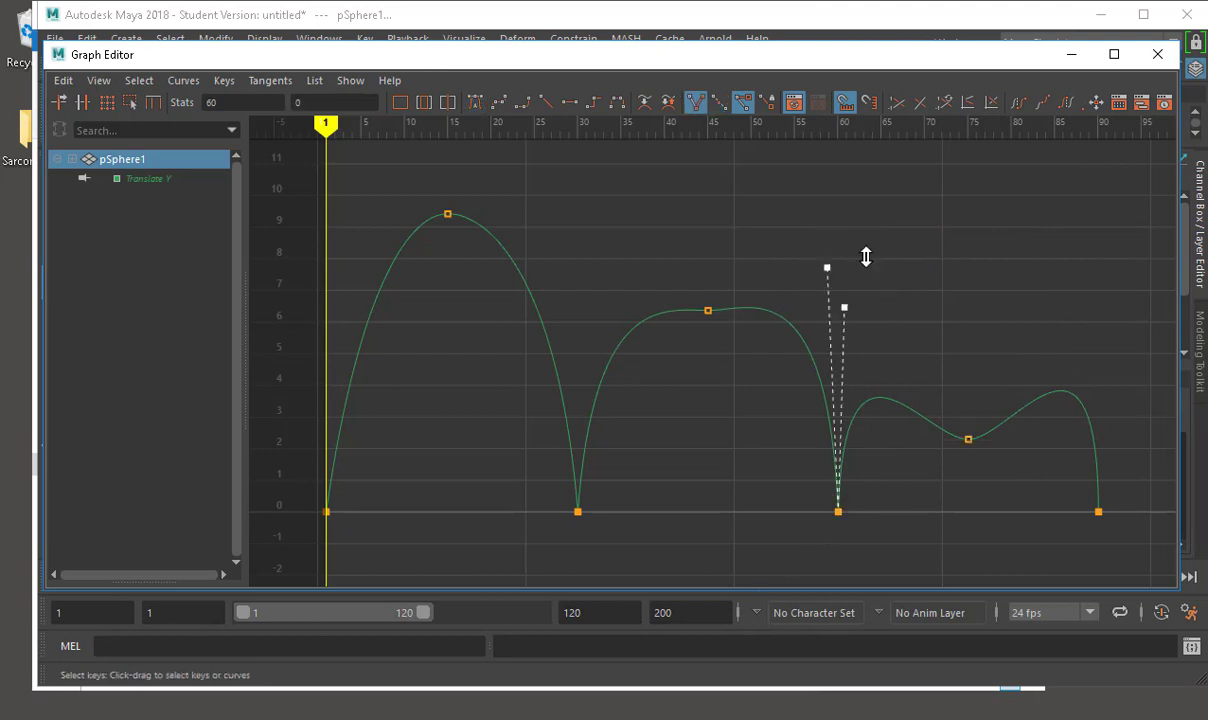
pyautogui.moveTo(866, 257); pyautogui.dragTo(858, 430, button='middle')
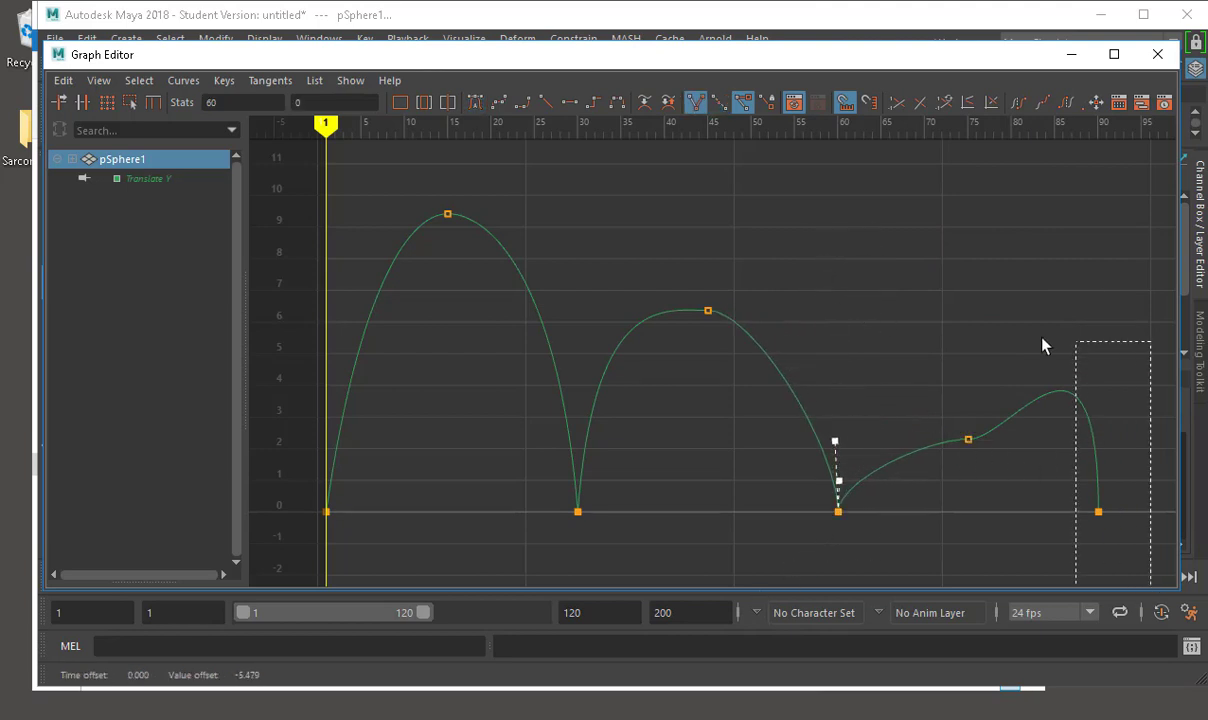
pyautogui.moveTo(1041, 345); pyautogui.dragTo(1152, 337)
pyautogui.moveTo(1066, 389); pyautogui.dragTo(1068, 460, button='middle')
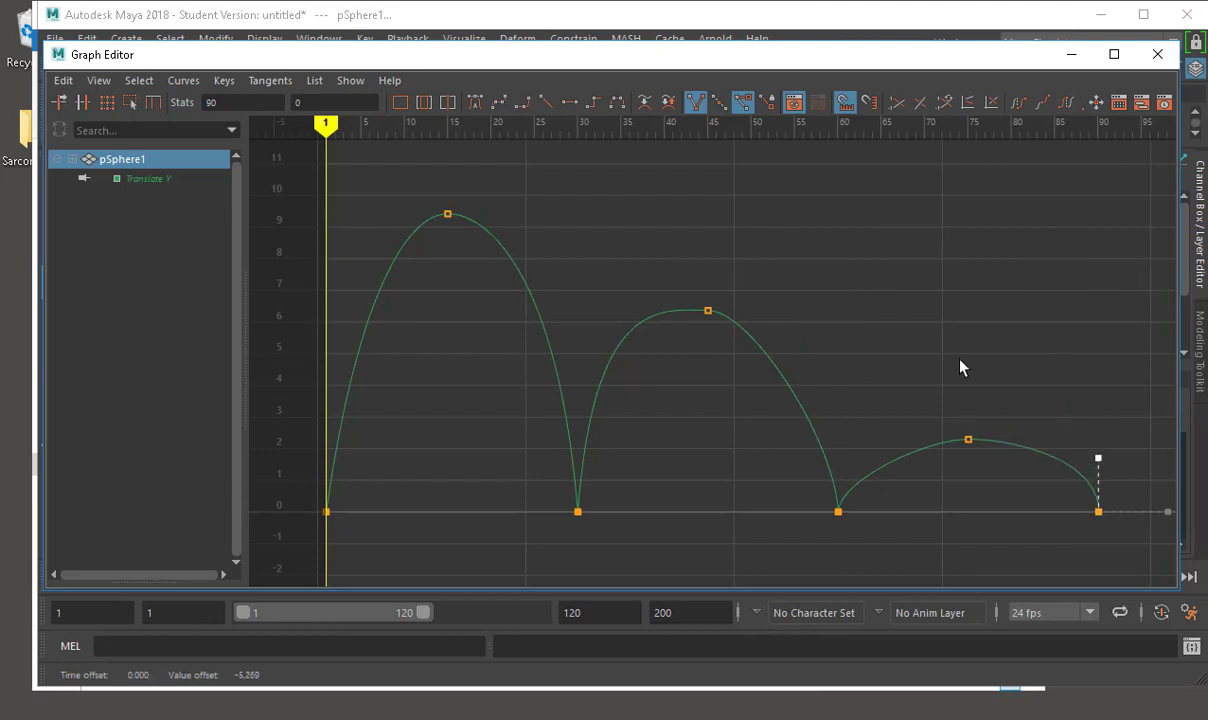
# - Shorten the out tangent of the frame 30 ground key so the curve arcs smoothly into the frame 45 peak
pyautogui.click(708, 310)
pyautogui.moveTo(590, 455); pyautogui.dragTo(594, 462)
pyautogui.moveTo(575, 332); pyautogui.dragTo(576, 334)
pyautogui.moveTo(576, 334); pyautogui.dragTo(595, 430, button='middle')
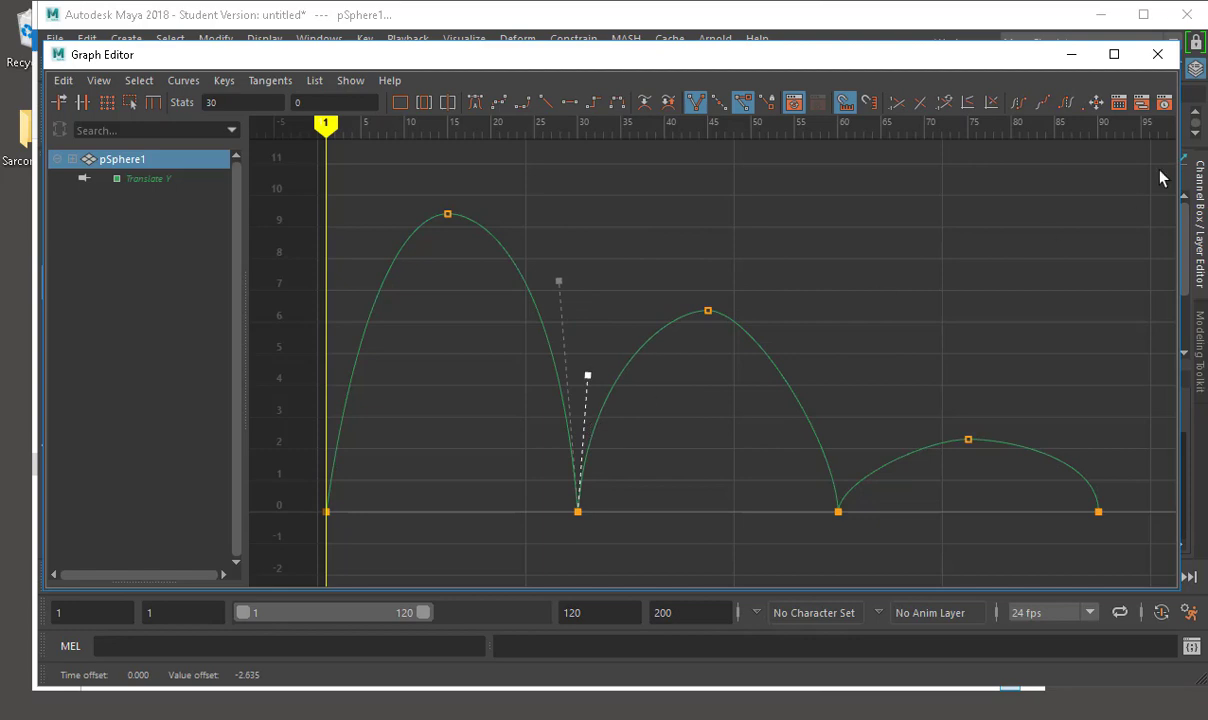
# - Close the Graph Editor and play the animation to check the diminishing bounces
pyautogui.click(1157, 54)
pyautogui.hotkey('alt', 'v')
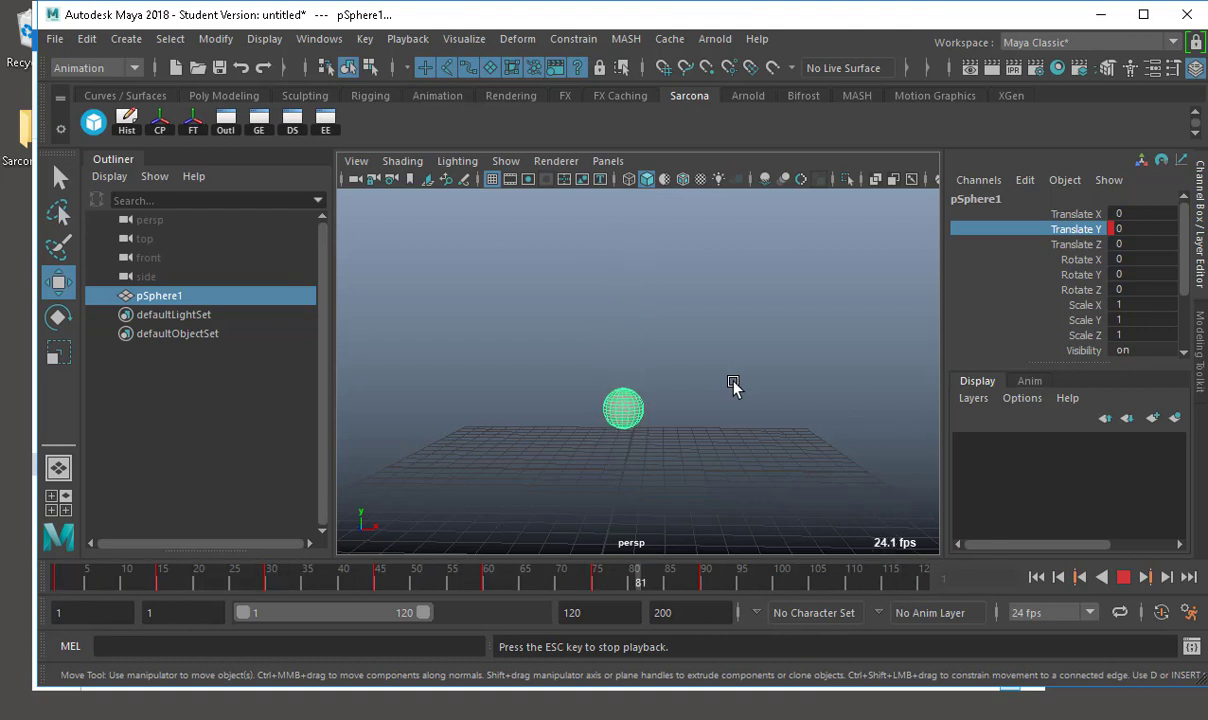
pyautogui.click(1123, 577)
# - Reopen the Graph Editor and select the first bounce's keys, the keys from frame 45 to 90, and the frame 45 peak to examine each arc
pyautogui.click(322, 121)
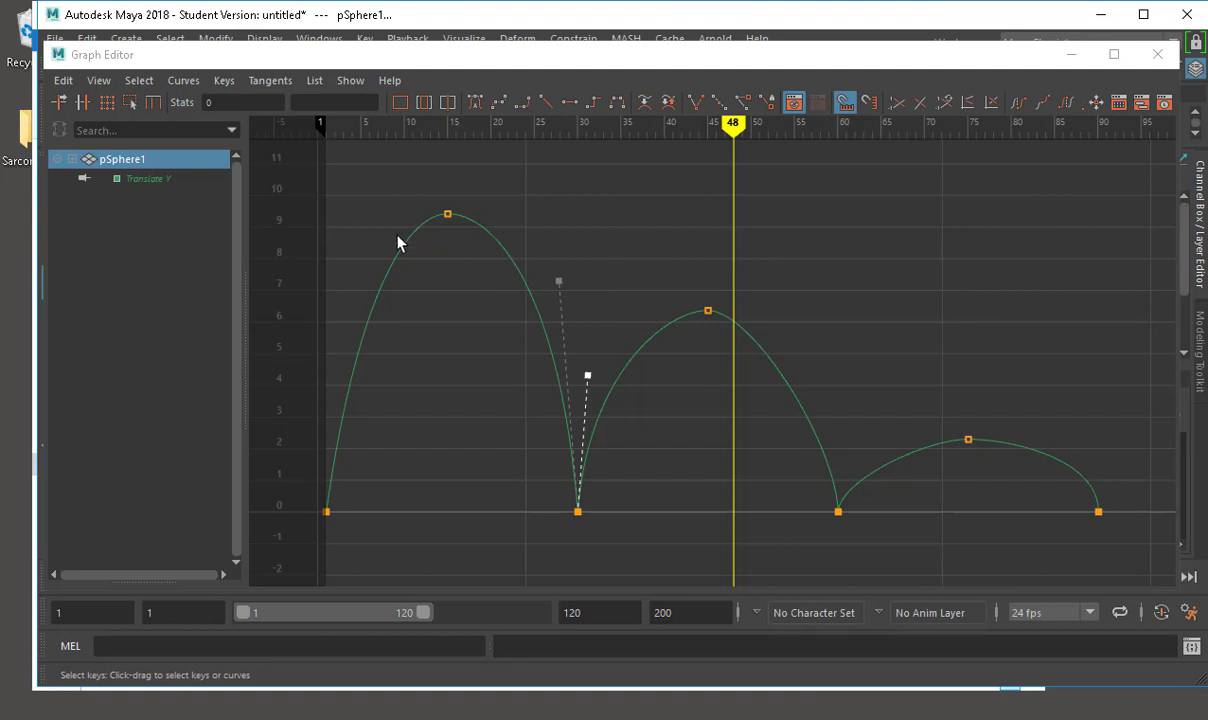
pyautogui.moveTo(295, 187); pyautogui.dragTo(592, 541)
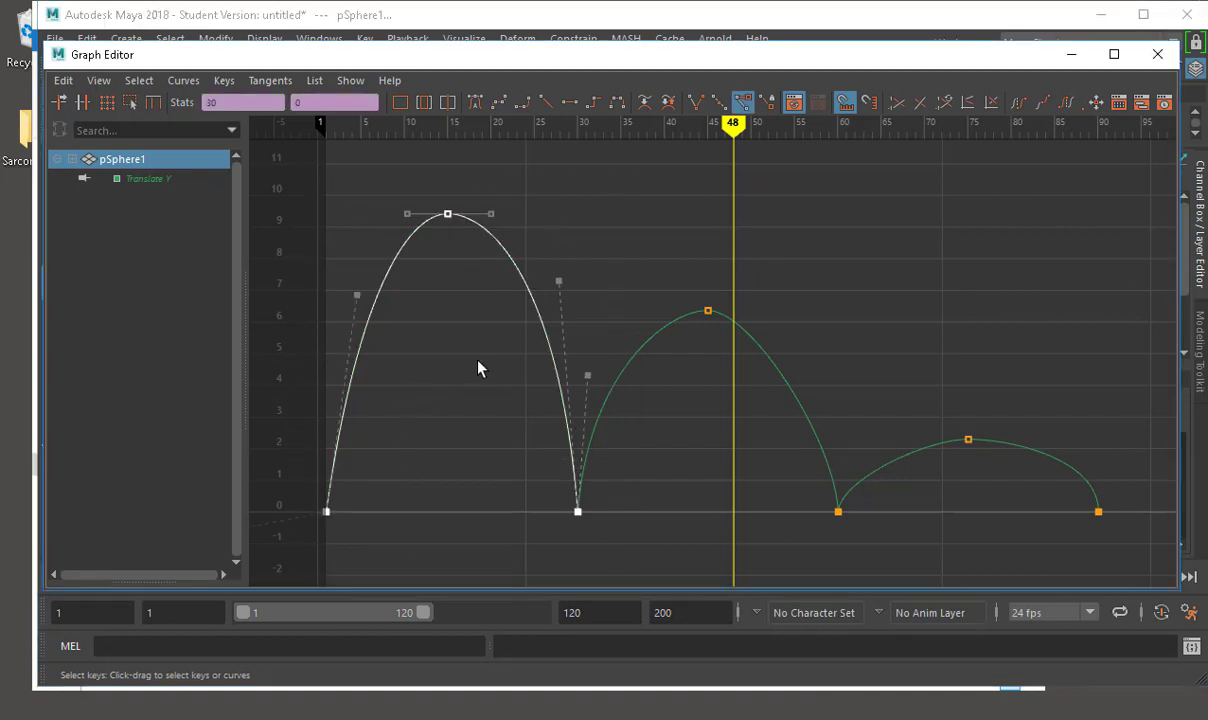
pyautogui.moveTo(1148, 572); pyautogui.dragTo(1097, 515)
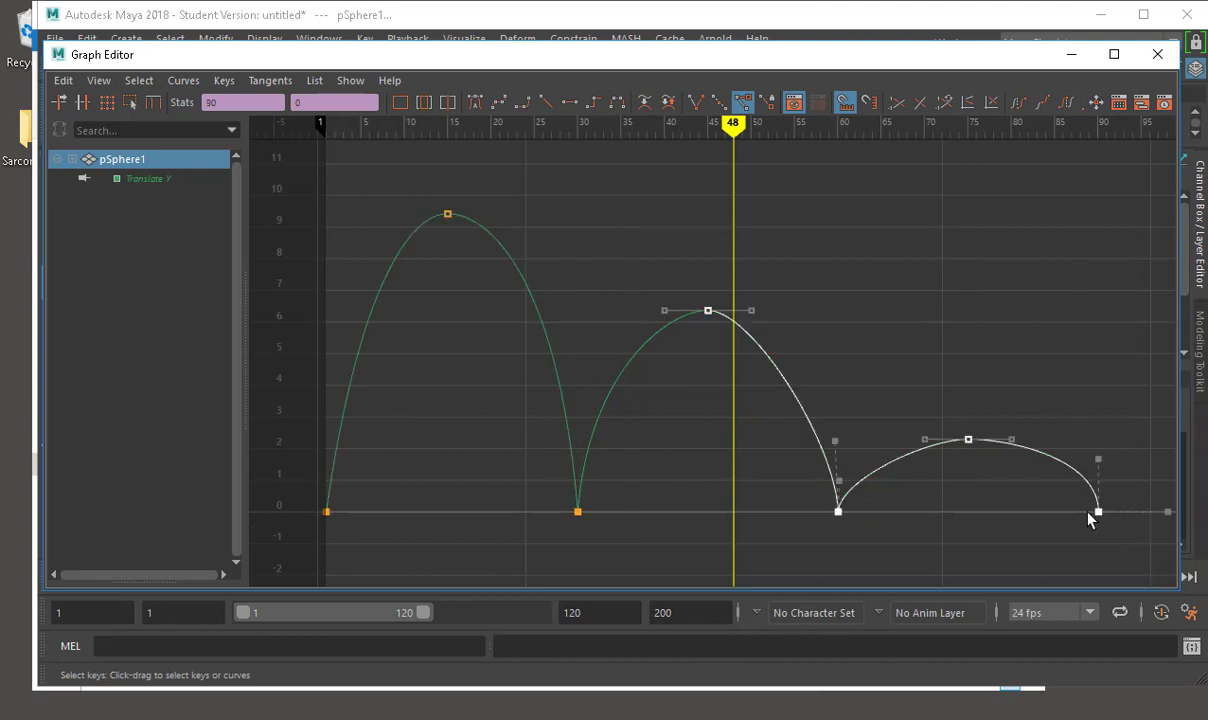
pyautogui.click(708, 311)
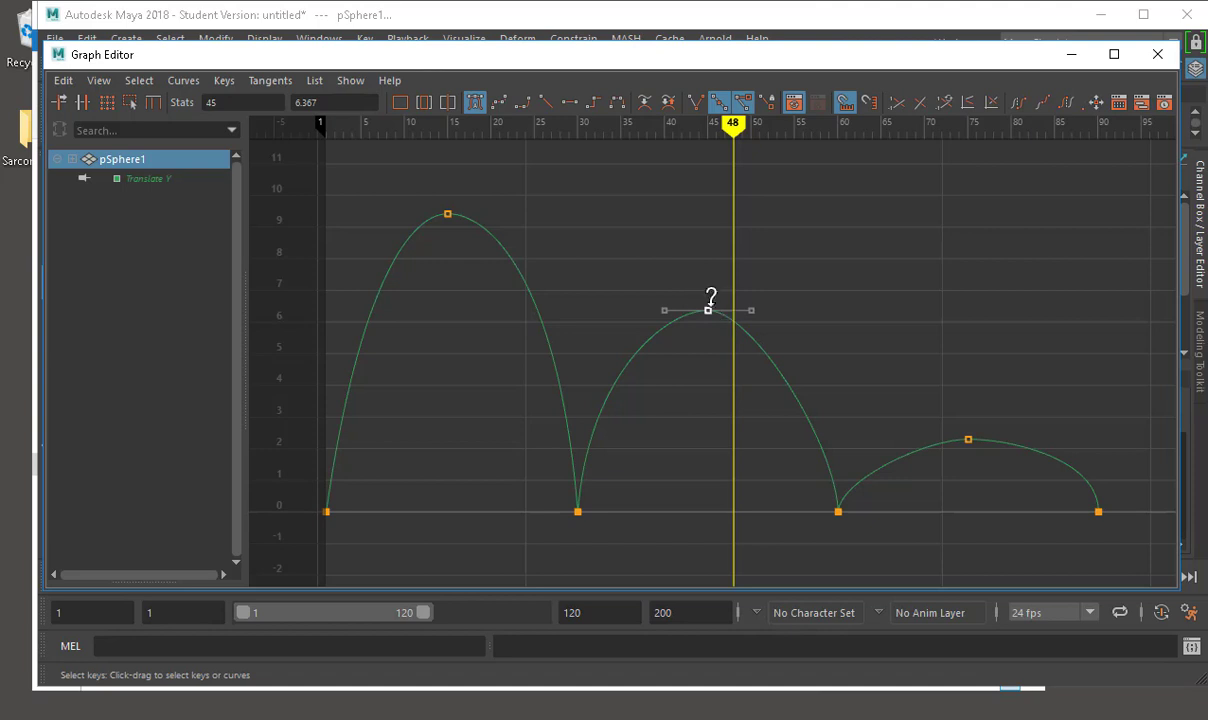
# - Move the second bounce's peak to frame 41 and the three keys after it 7 frames earlier, landing at frame 53
pyautogui.keyDown('shift'); pyautogui.moveTo(711, 298); pyautogui.dragTo(673, 305, button='middle'); pyautogui.keyUp('shift')
pyautogui.moveTo(700, 271); pyautogui.dragTo(1140, 562)
pyautogui.keyDown('shift'); pyautogui.moveTo(1040, 518); pyautogui.dragTo(1001, 526, button='middle'); pyautogui.keyUp('shift')
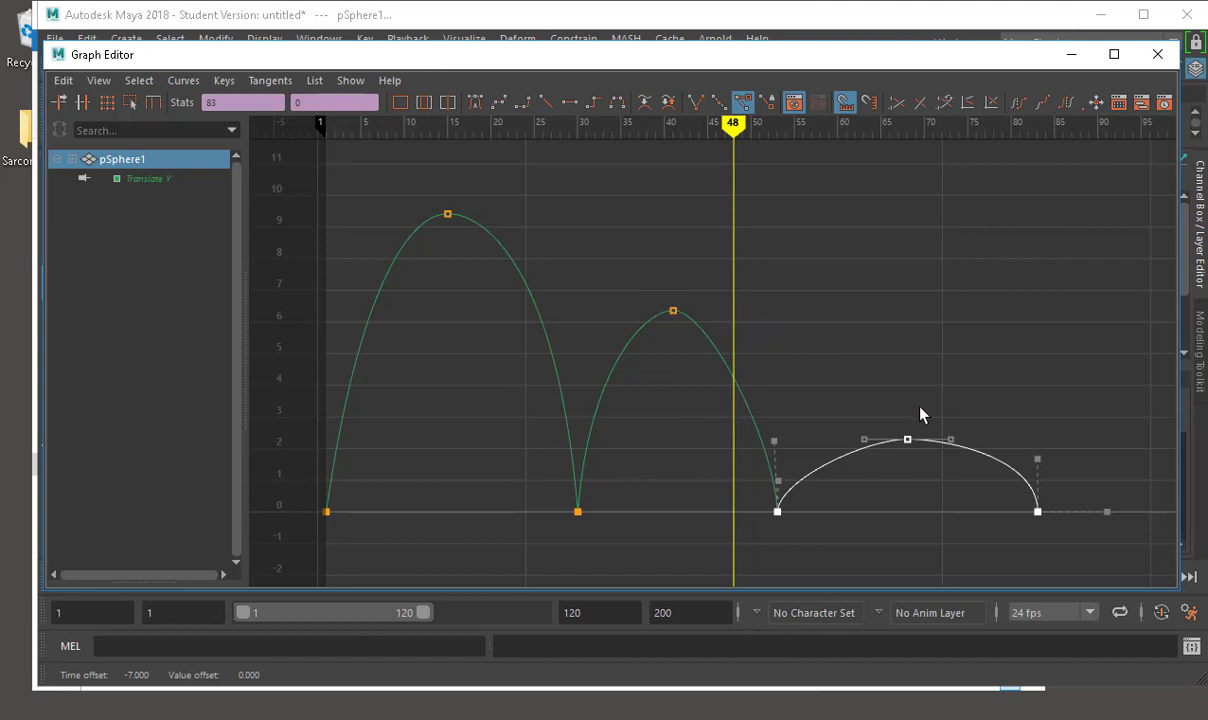
# - Tighten the last bounce by moving its peak to frame 60 and its final ground key to frame 65
pyautogui.moveTo(801, 353); pyautogui.dragTo(1093, 547)
pyautogui.keyDown('shift'); pyautogui.moveTo(1050, 548); pyautogui.dragTo(1003, 550, button='middle'); pyautogui.keyUp('shift')
pyautogui.moveTo(900, 351); pyautogui.dragTo(1043, 537)
pyautogui.keyDown('shift'); pyautogui.moveTo(1043, 537); pyautogui.dragTo(963, 523, button='middle'); pyautogui.keyUp('shift')
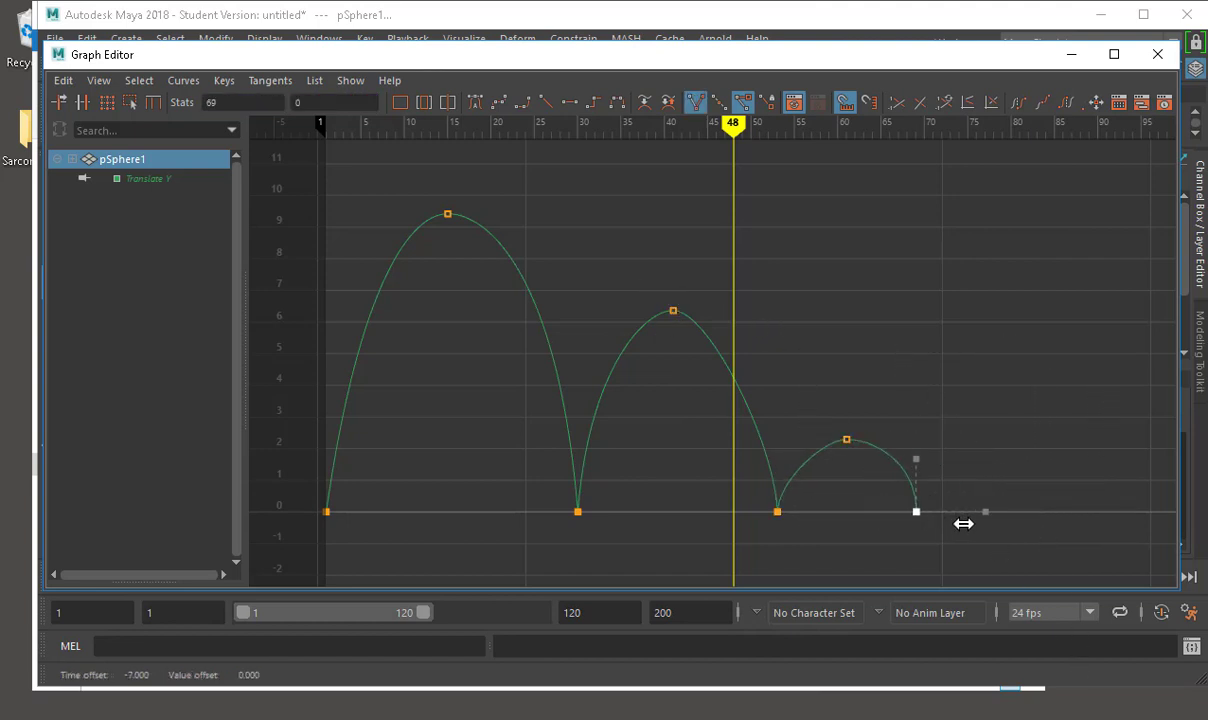
pyautogui.moveTo(827, 404); pyautogui.dragTo(869, 470)
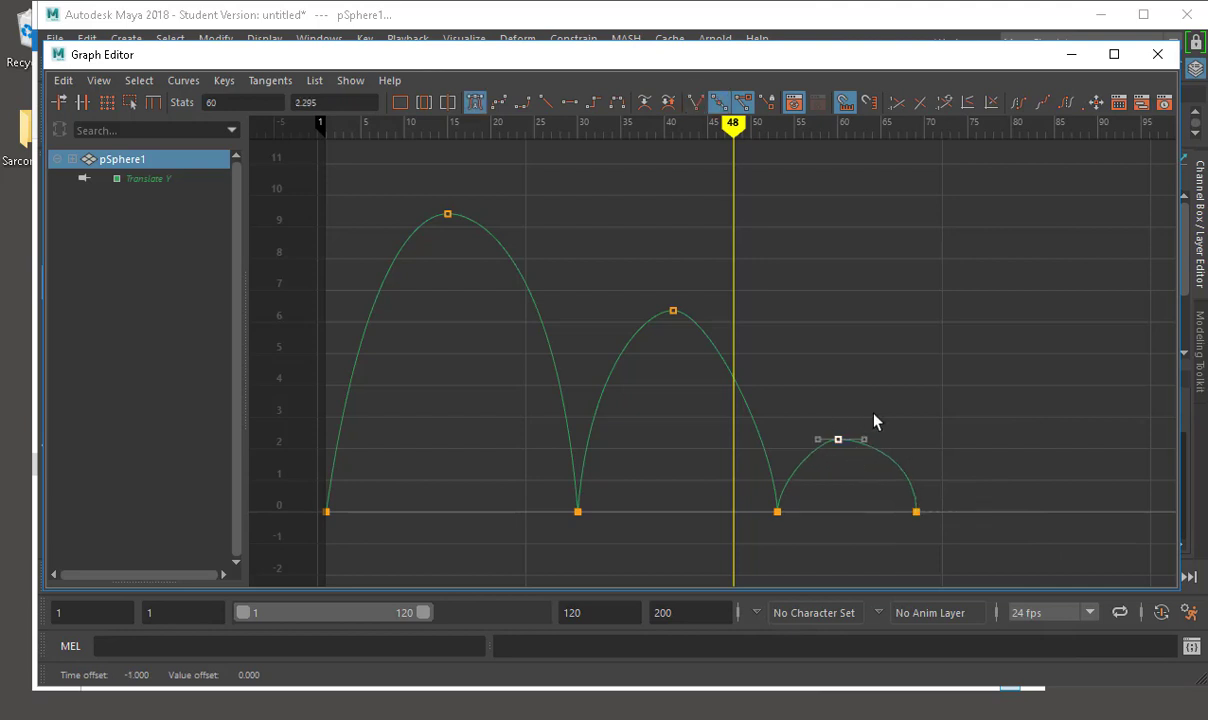
pyautogui.moveTo(884, 410); pyautogui.dragTo(971, 575)
pyautogui.keyDown('shift'); pyautogui.moveTo(971, 575); pyautogui.dragTo(905, 529, button='middle'); pyautogui.keyUp('shift')
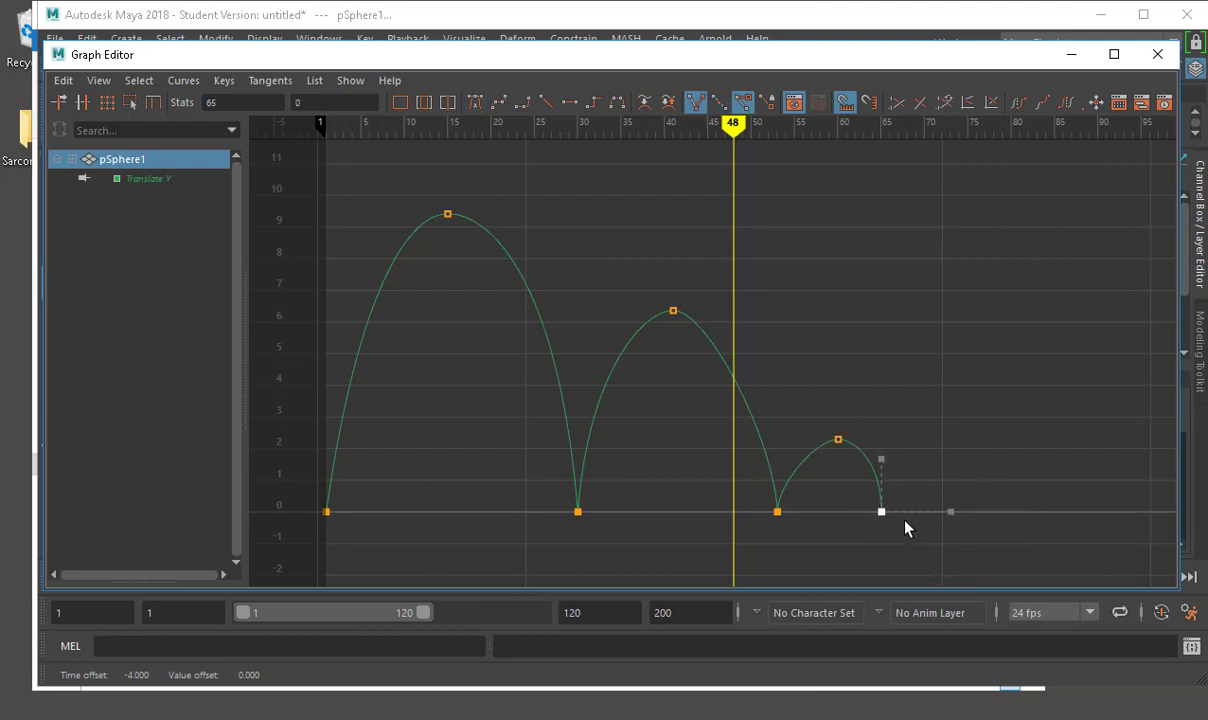
# - Raise the last bounce's peak to about 2.864 and move the final ground key to frame 67
pyautogui.moveTo(836, 432); pyautogui.dragTo(849, 455)
pyautogui.keyDown('shift'); pyautogui.moveTo(849, 455); pyautogui.dragTo(848, 437, button='middle'); pyautogui.keyUp('shift')
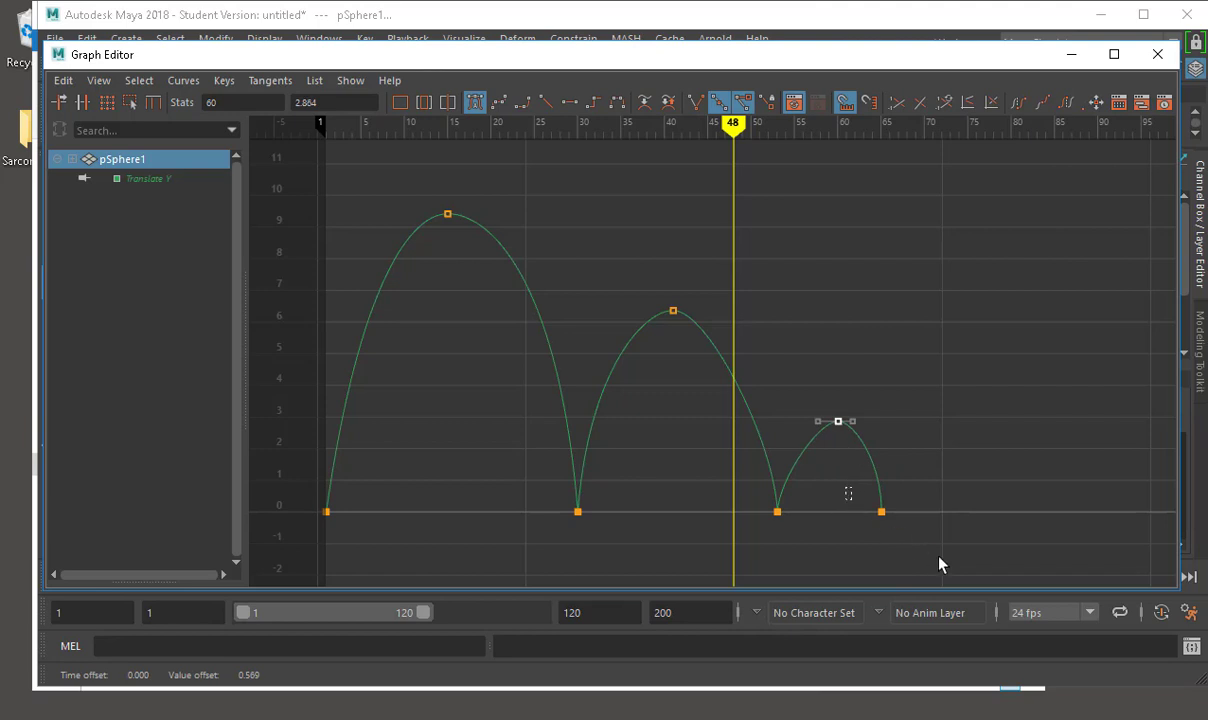
pyautogui.moveTo(939, 557); pyautogui.dragTo(944, 555)
pyautogui.keyDown('shift'); pyautogui.moveTo(944, 555); pyautogui.dragTo(966, 548, button='middle'); pyautogui.keyUp('shift')
# - Lengthen the out tangent of the frame 53 ground key and angle the in tangent of the frame 67 key to even out the last arc
pyautogui.click(788, 512)
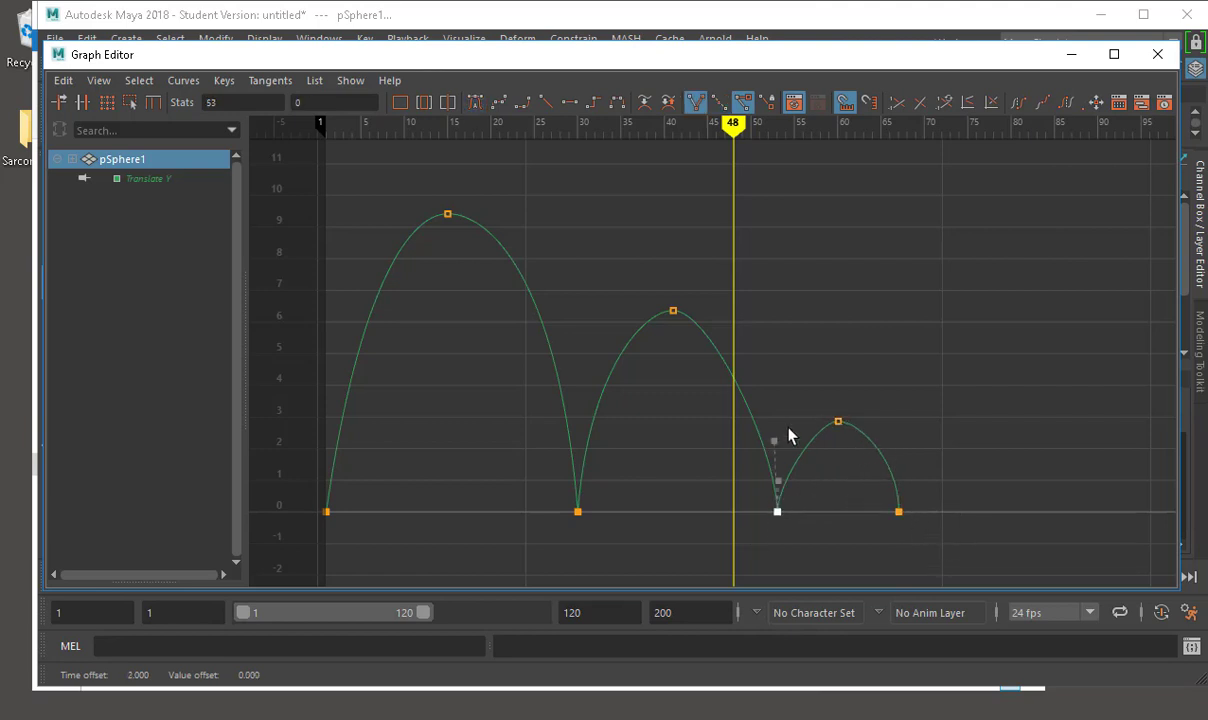
pyautogui.click(759, 489)
pyautogui.click(759, 489)
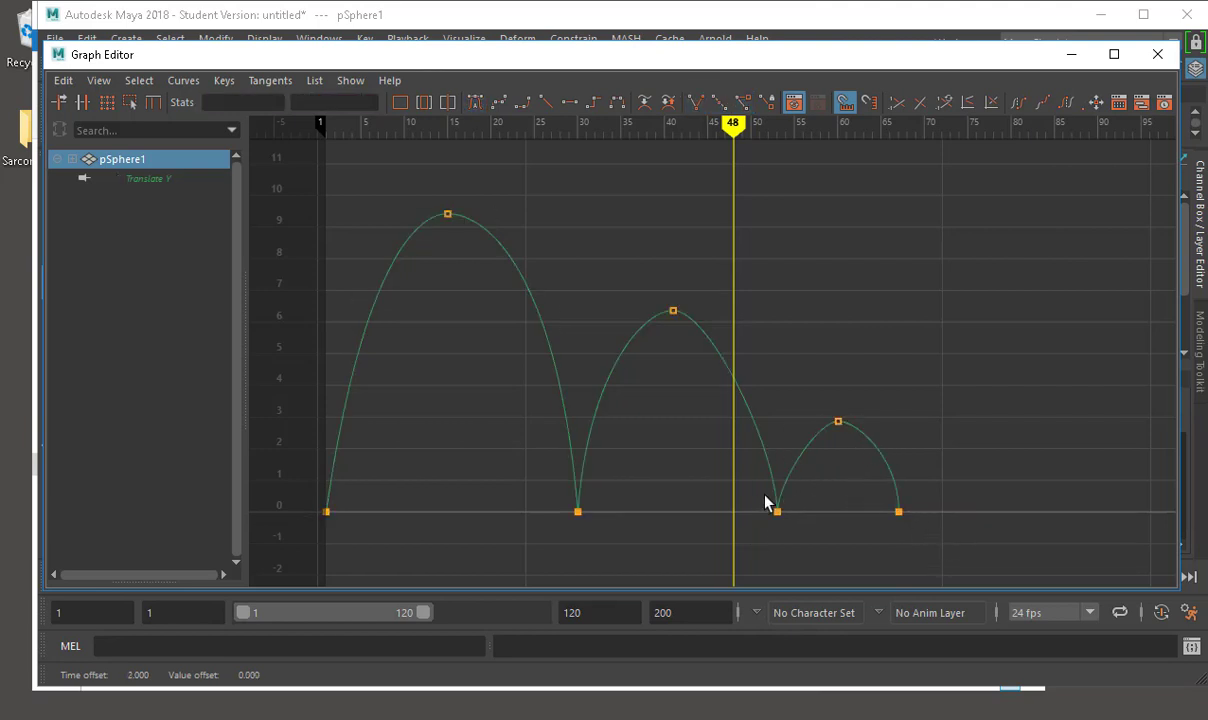
pyautogui.moveTo(818, 459); pyautogui.dragTo(795, 432)
pyautogui.moveTo(804, 491); pyautogui.dragTo(797, 444, button='middle')
pyautogui.click(898, 511)
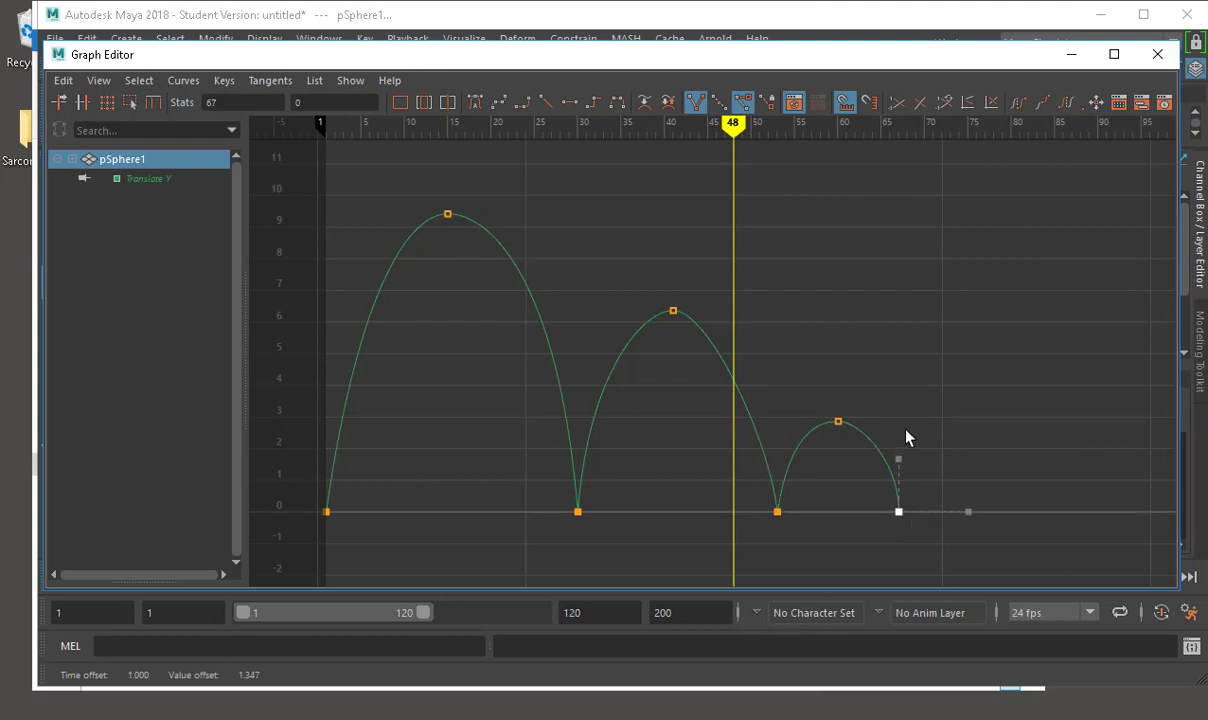
pyautogui.click(898, 458)
pyautogui.moveTo(898, 458); pyautogui.dragTo(890, 458, button='middle')
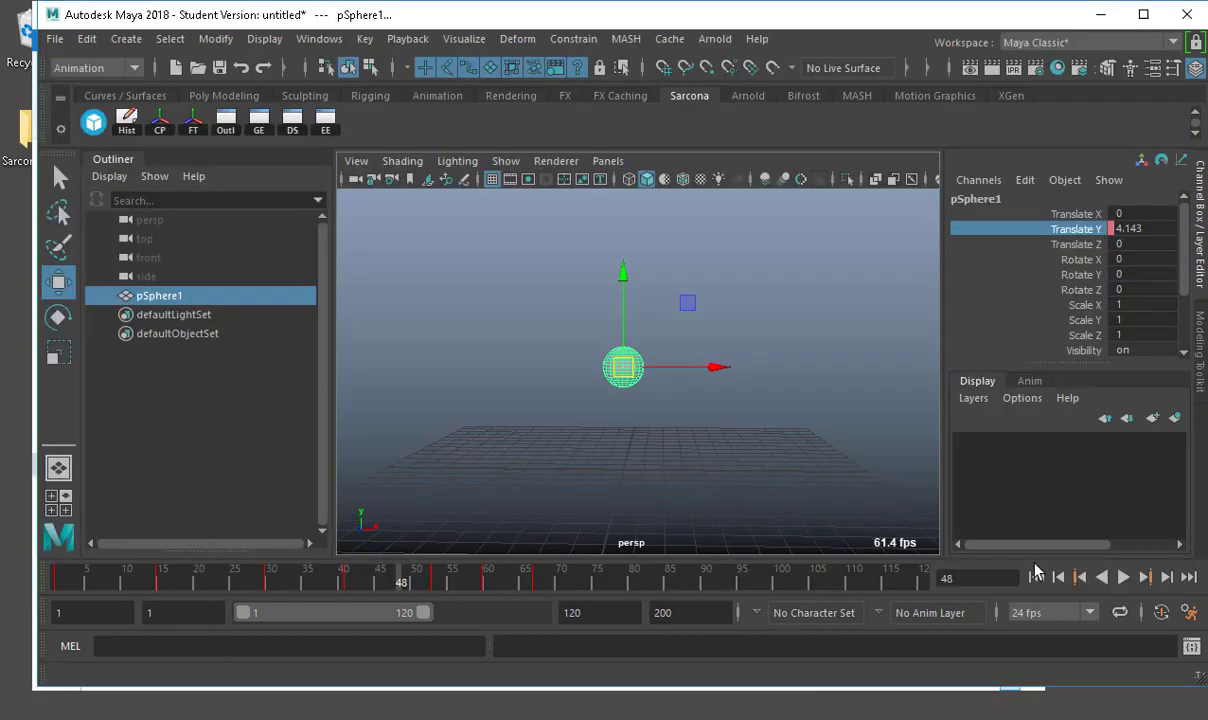
# - Return to the first frame and play the animation to check the retimed bounces
pyautogui.click(1036, 577)
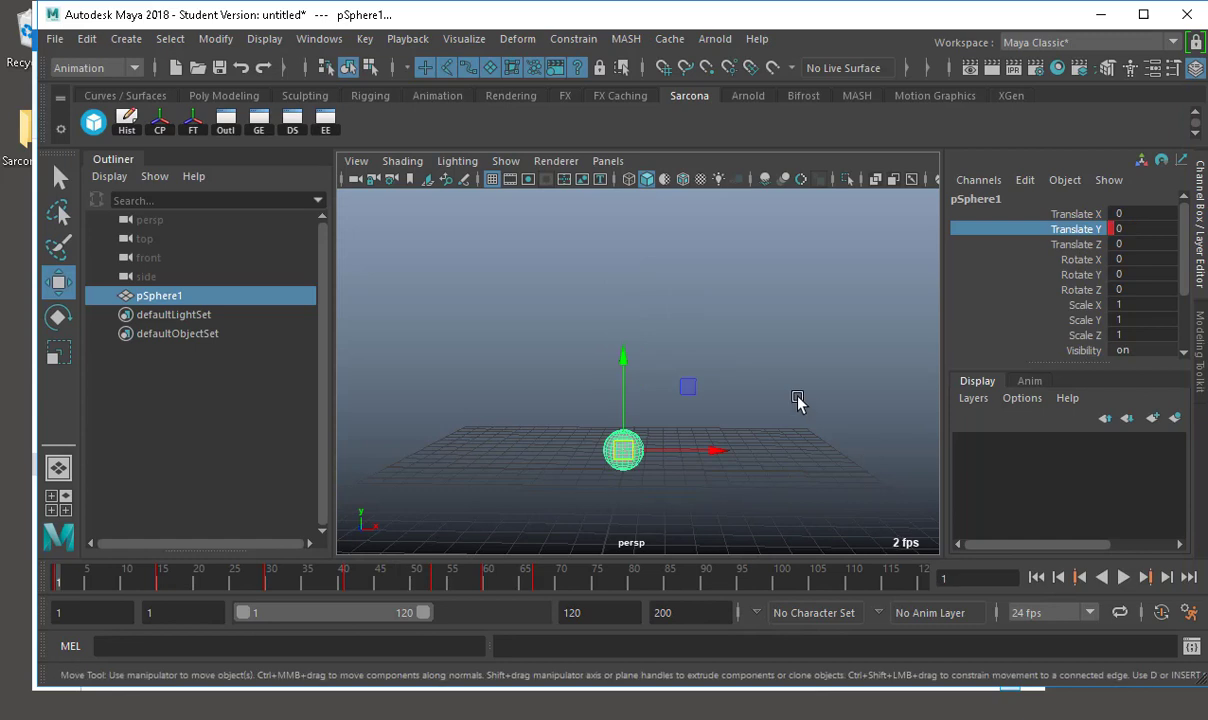
pyautogui.hotkey('alt', 'v')
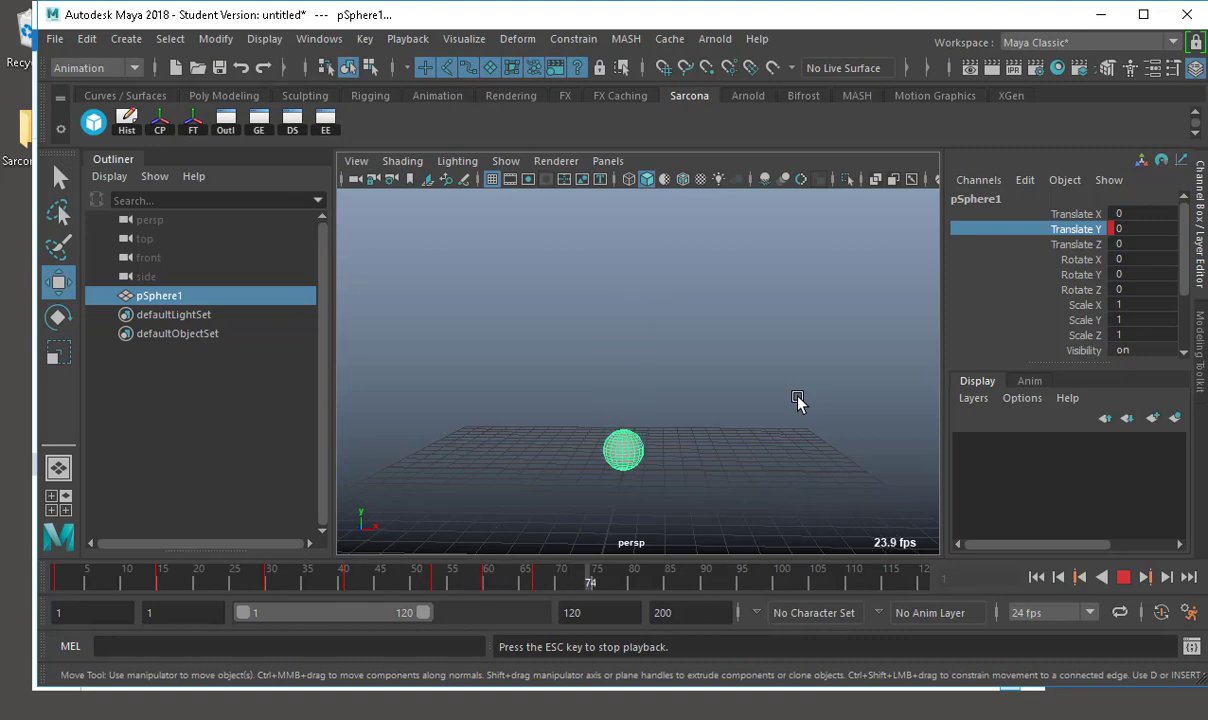
pyautogui.press('Escape')
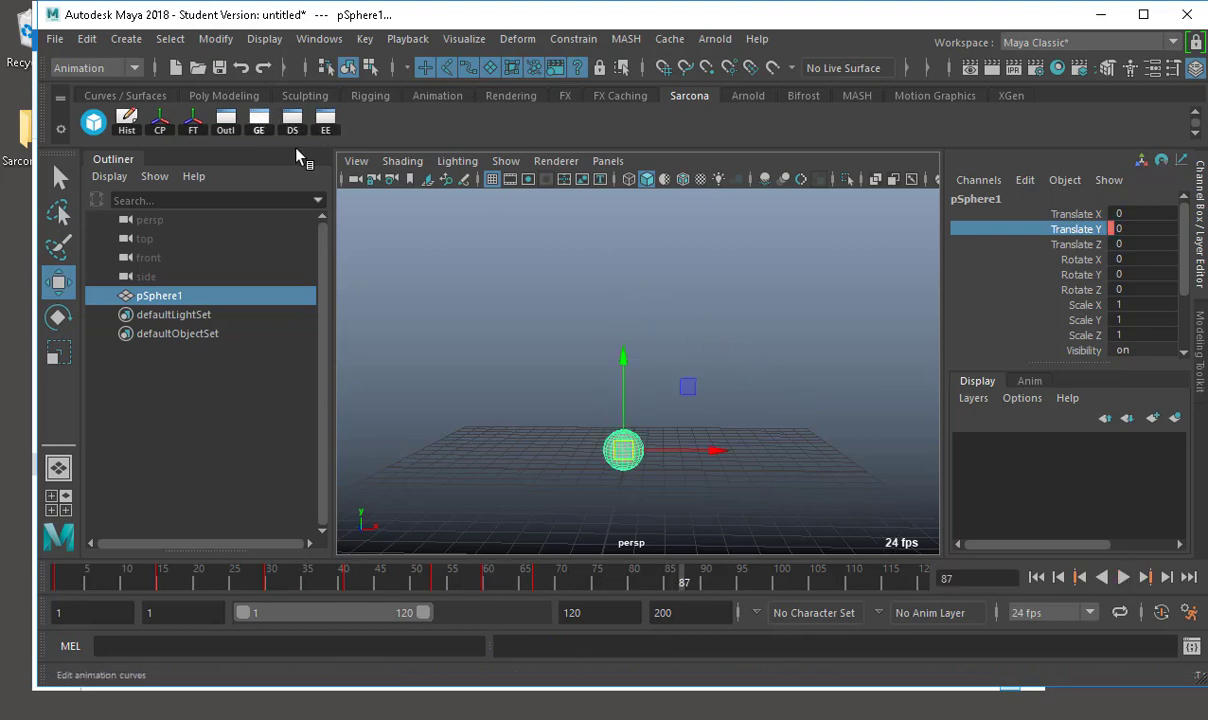
# - Reopen the Graph Editor and try moving all keys after the frame 30 ground key 5 frames earlier
pyautogui.click(262, 124)
pyautogui.moveTo(604, 343); pyautogui.dragTo(245, 343)
pyautogui.moveTo(758, 262); pyautogui.dragTo(1105, 542)
pyautogui.moveTo(1022, 370); pyautogui.dragTo(783, 291, button='middle')
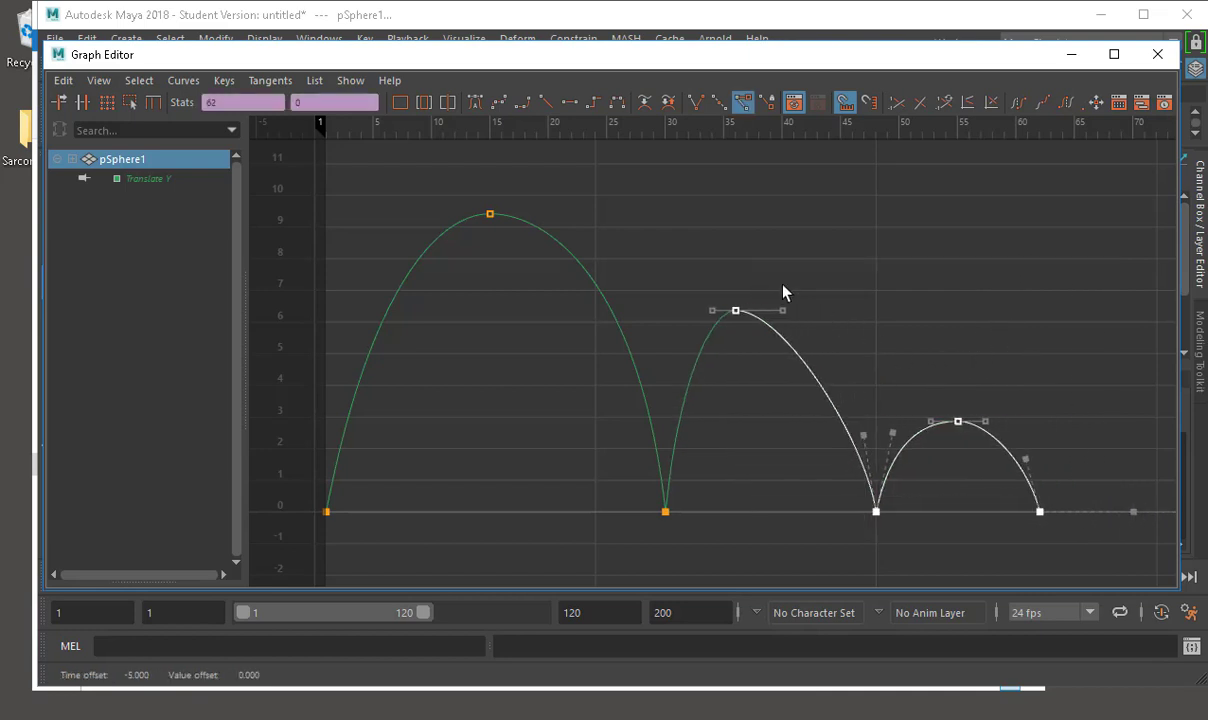
# - Try lowering the frame 36 peak to about 1.637 and shortening the out tangent of the frame 30 ground key
pyautogui.click(737, 309)
pyautogui.moveTo(795, 380); pyautogui.dragTo(752, 422, button='middle')
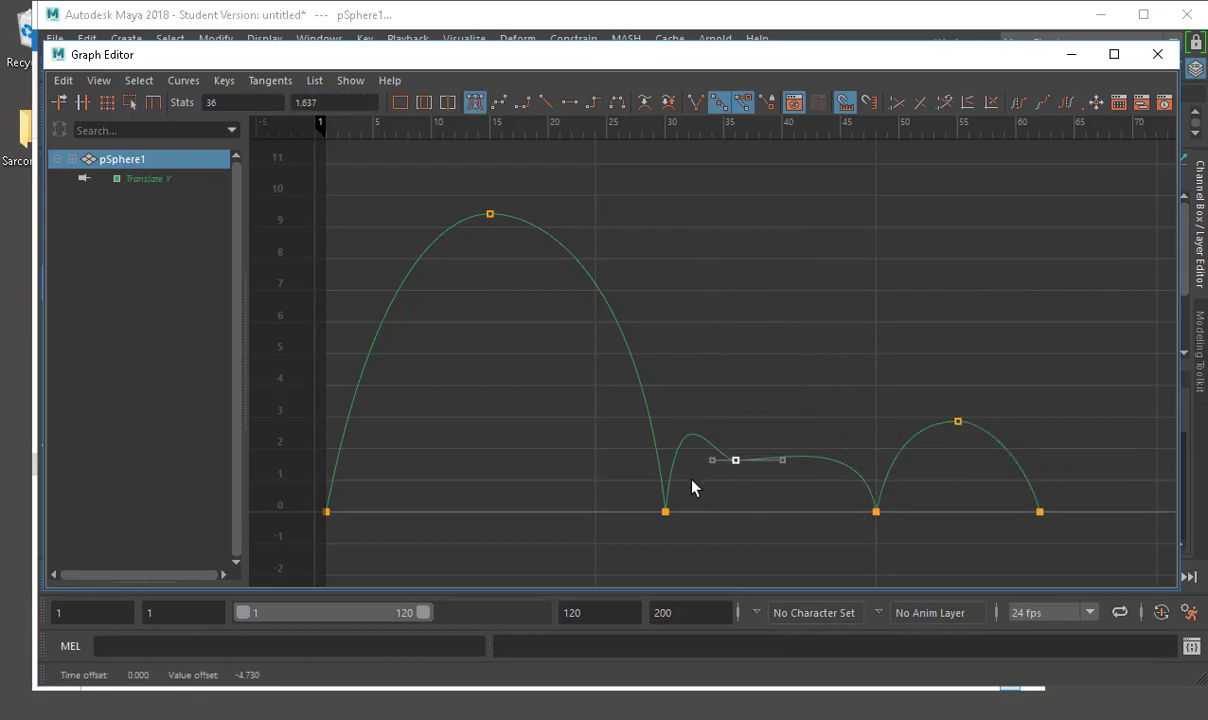
pyautogui.moveTo(642, 522); pyautogui.dragTo(678, 490)
pyautogui.moveTo(700, 408); pyautogui.dragTo(698, 505, button='middle')
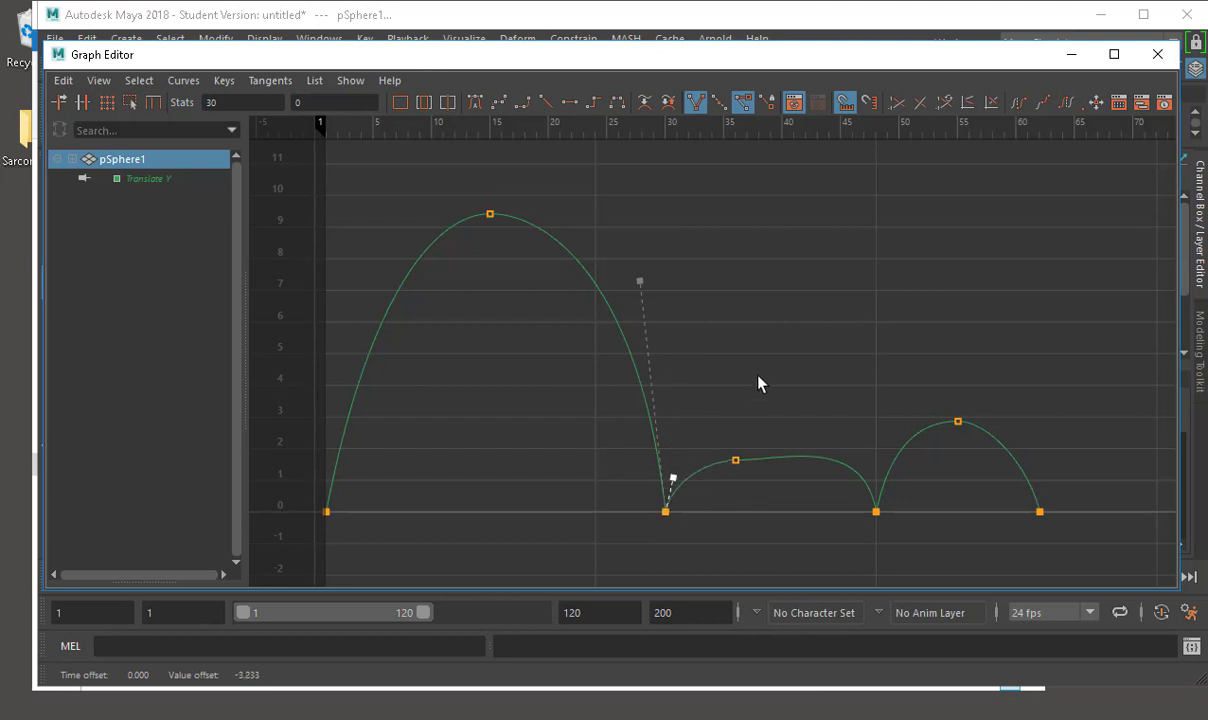
# - Try moving the frame 48 ground key and the two keys after it 9 frames earlier
pyautogui.moveTo(1066, 540); pyautogui.dragTo(945, 405)
pyautogui.hotkey('ctrl', 'z')
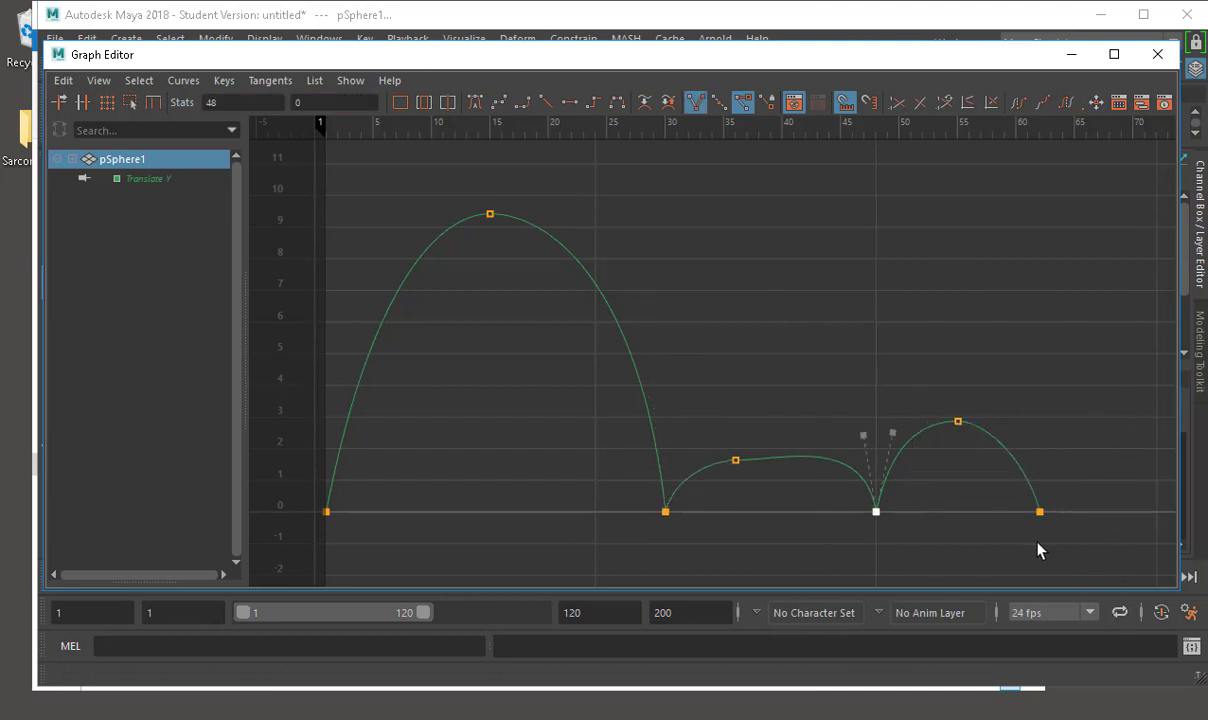
pyautogui.moveTo(823, 338); pyautogui.dragTo(1130, 608)
pyautogui.keyDown('shift'); pyautogui.moveTo(1040, 574); pyautogui.dragTo(934, 574, button='middle'); pyautogui.keyUp('shift')
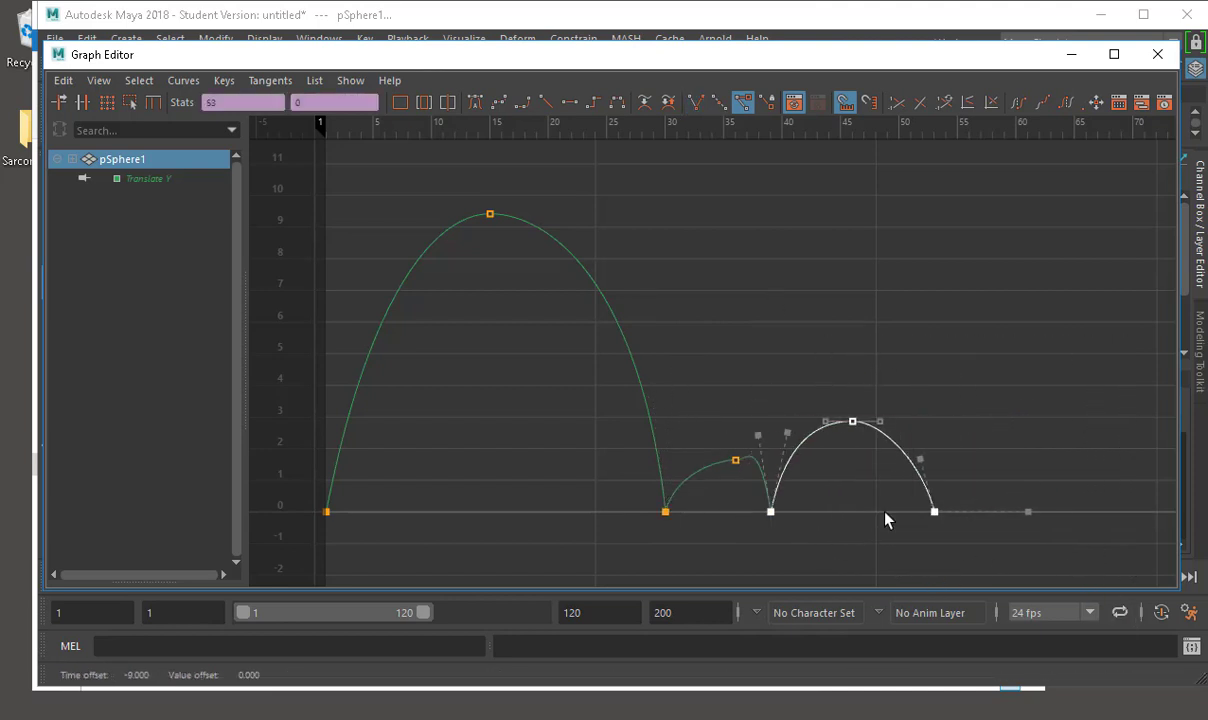
# - Try shortening the in tangent of the frame 39 ground key and moving the small bounce's peak to frame 34
pyautogui.click(852, 421)
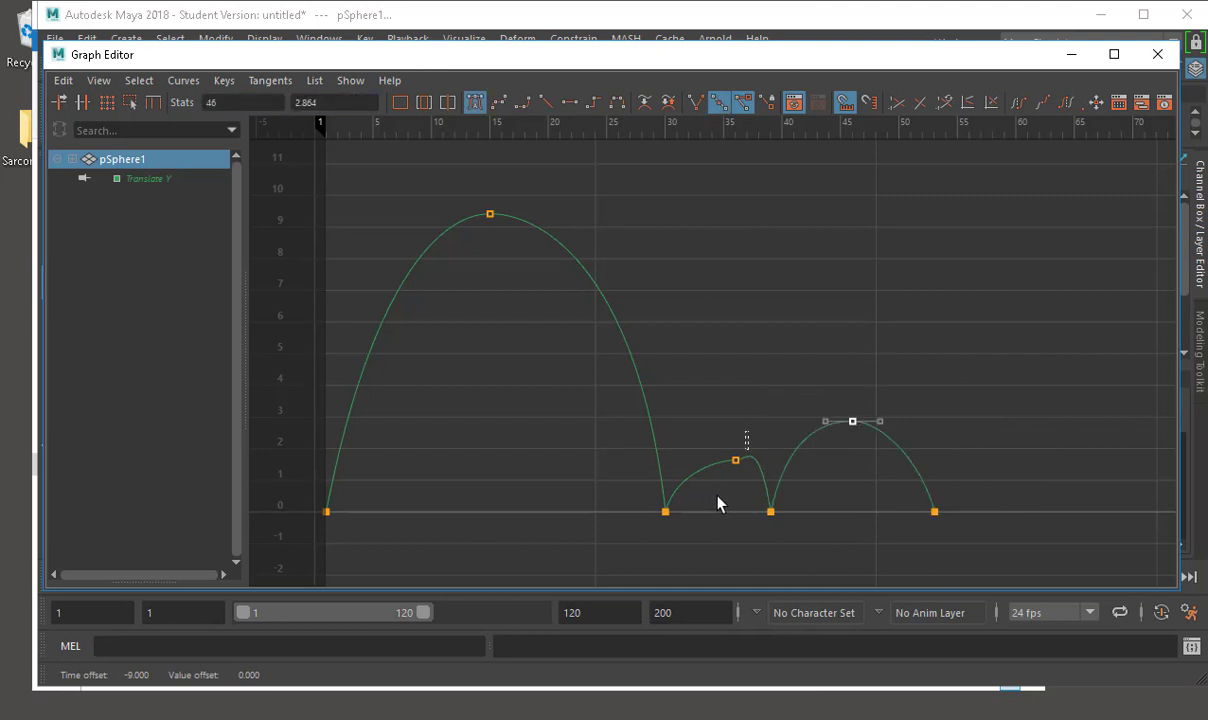
pyautogui.click(770, 510)
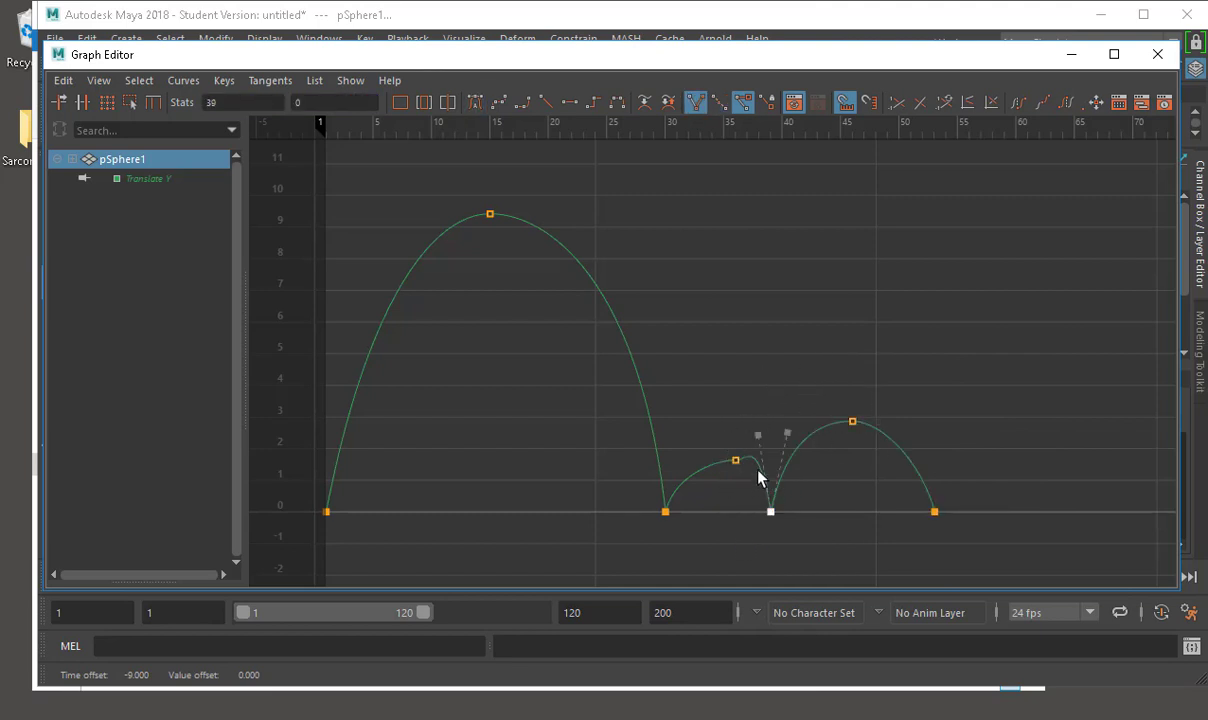
pyautogui.moveTo(764, 439); pyautogui.dragTo(699, 481, button='middle')
pyautogui.click(735, 460)
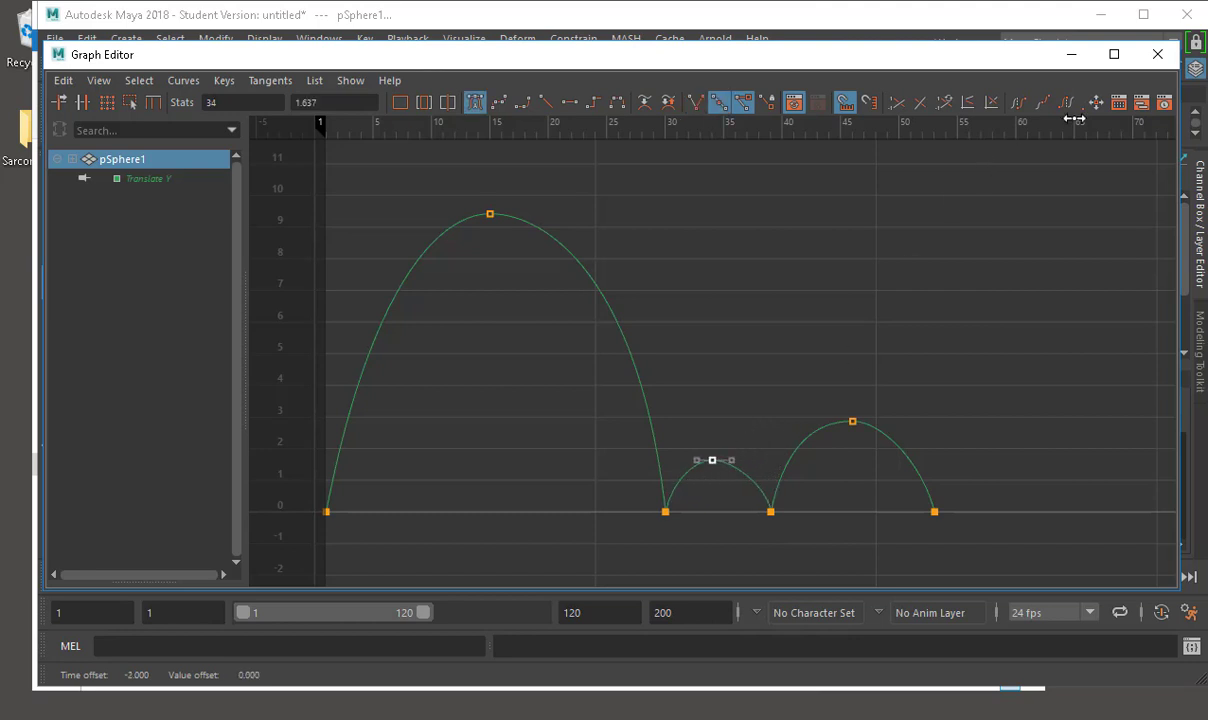
# - Close the Graph Editor and play the animation to examine a small bounce followed by a higher one
pyautogui.click(1158, 54)
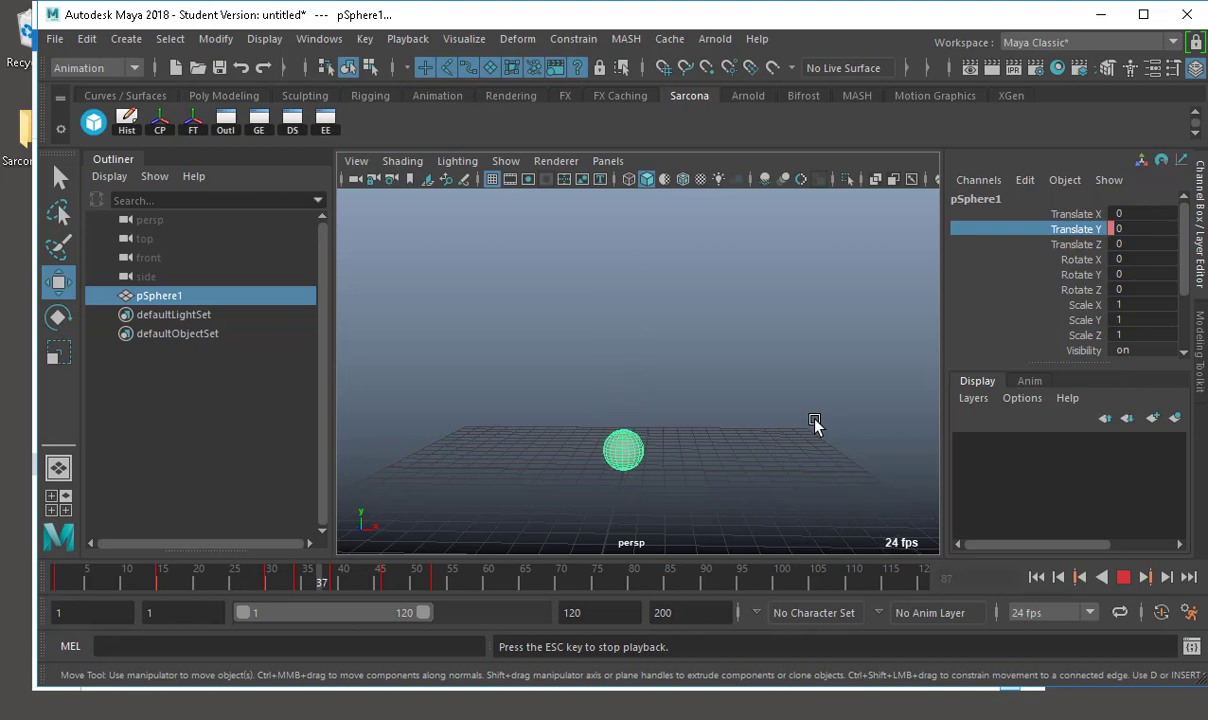
pyautogui.press('Escape')
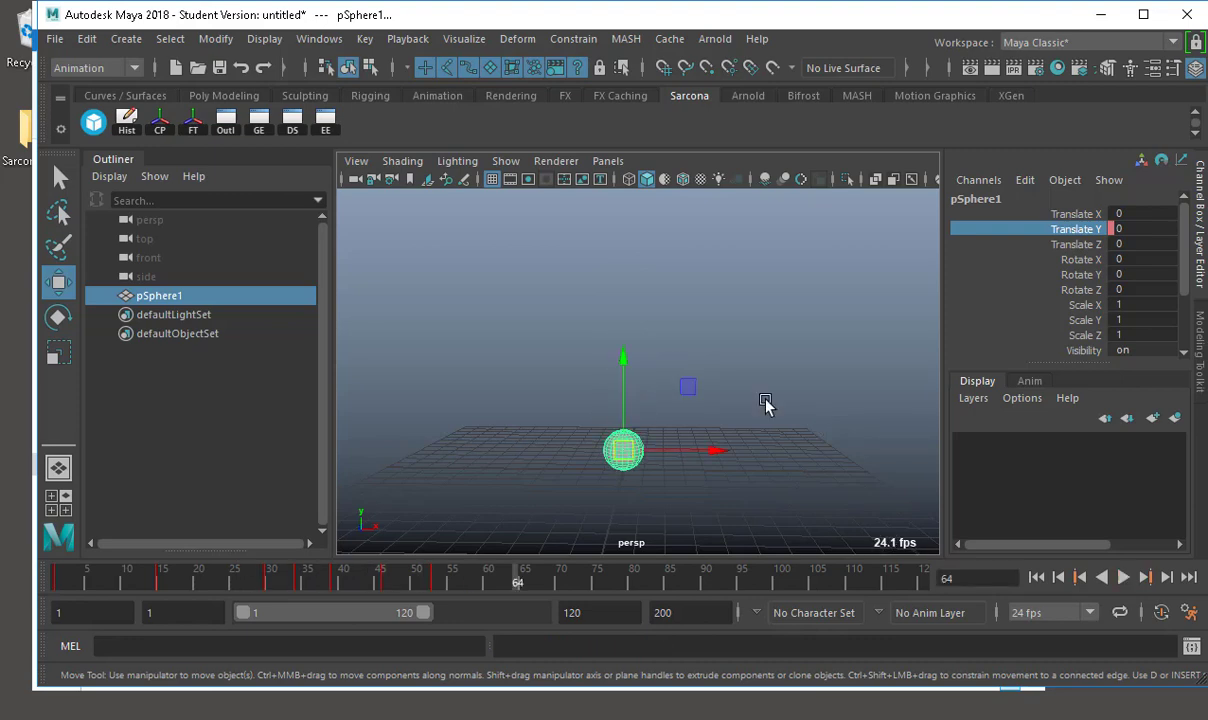
# - Reopen the Graph Editor and undo the edits back to the second bounce's frame 41 peak and frame 53 landing
pyautogui.click(259, 124)
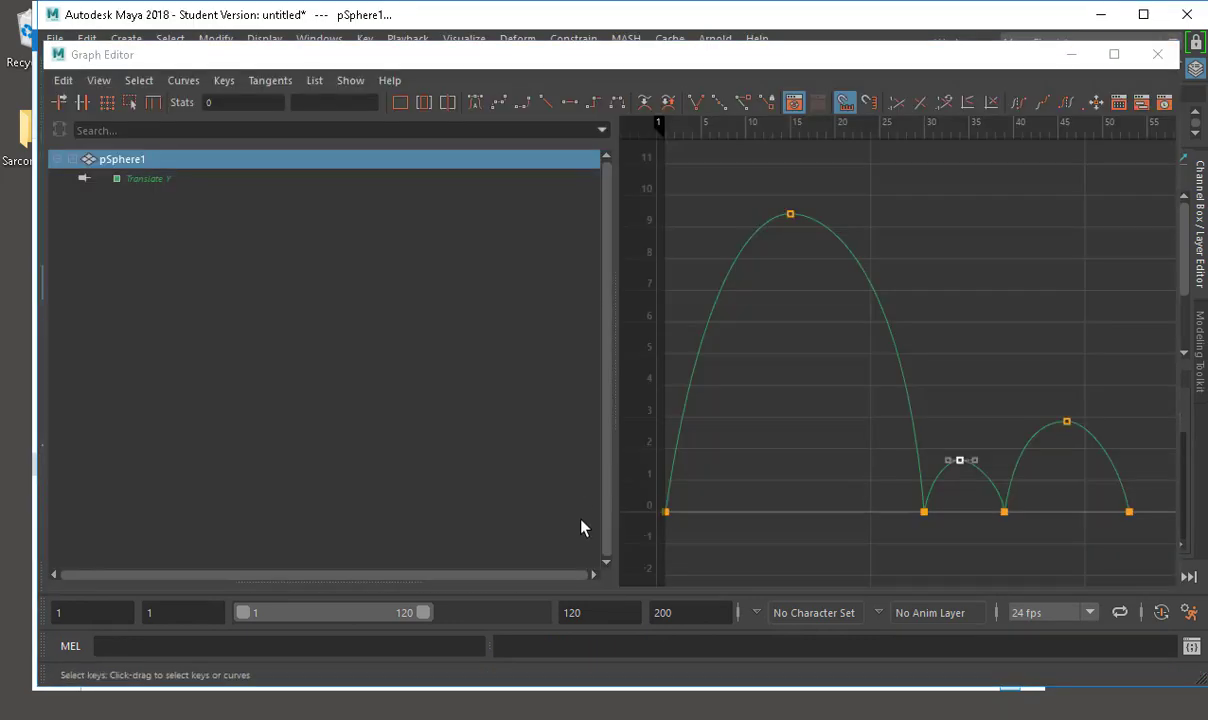
pyautogui.moveTo(580, 523); pyautogui.dragTo(582, 464)
pyautogui.hotkey('ctrl', 'z')
pyautogui.hotkey('ctrl', 'z')
pyautogui.hotkey('ctrl', 'z')
pyautogui.hotkey('ctrl', 'z')
pyautogui.hotkey('ctrl', 'z')
pyautogui.hotkey('ctrl', 'z')
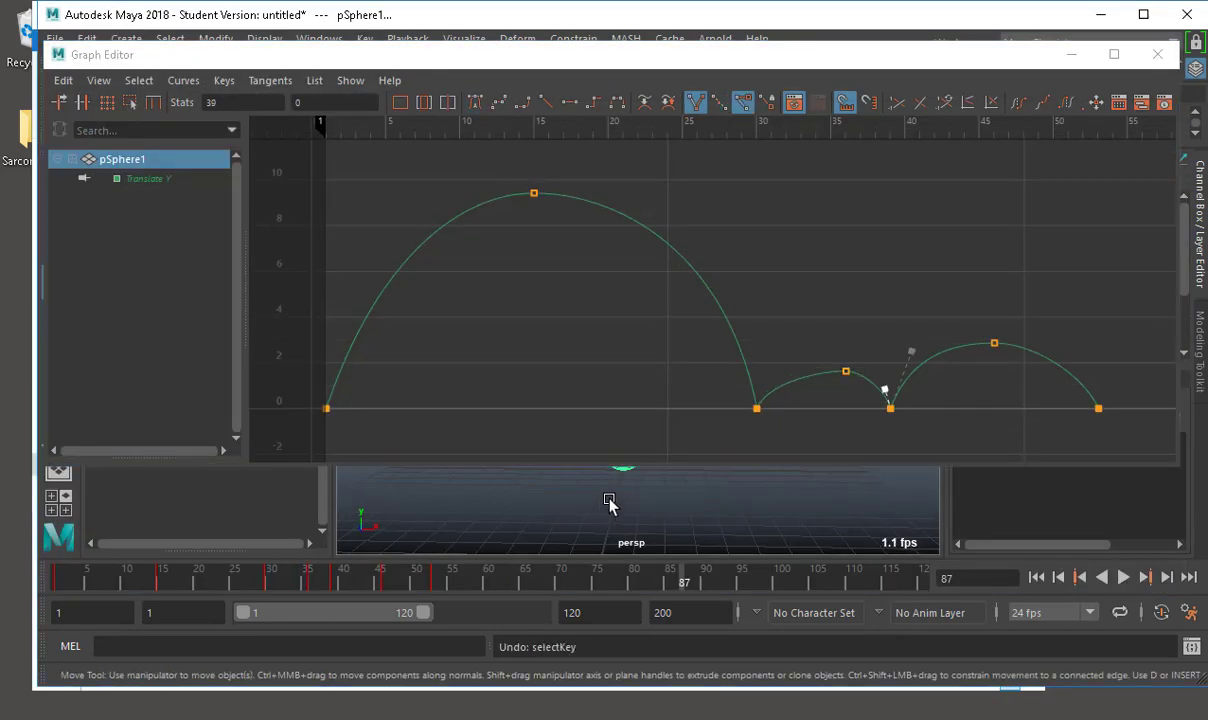
pyautogui.hotkey('ctrl', 'z')
pyautogui.hotkey('ctrl', 'z')
pyautogui.hotkey('ctrl', 'z')
pyautogui.hotkey('ctrl', 'z')
pyautogui.hotkey('ctrl', 'z')
pyautogui.hotkey('ctrl', 'z')
pyautogui.hotkey('ctrl', 'z')
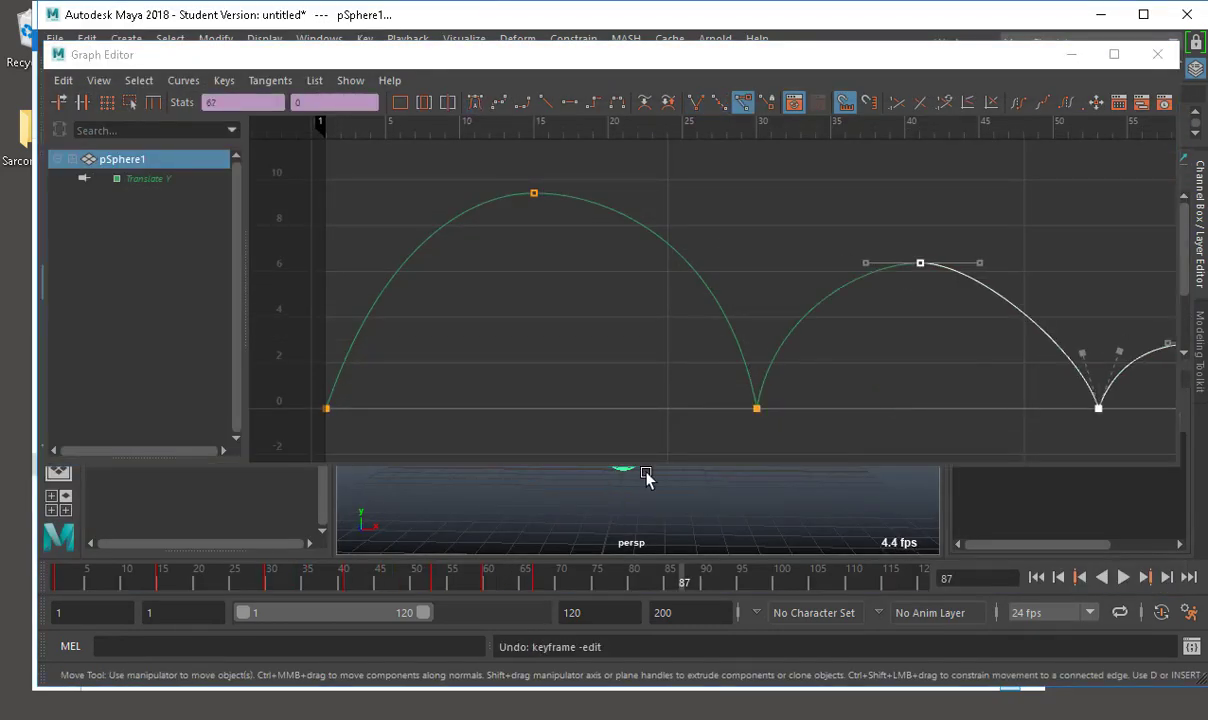
# - Frame the whole curve and move the last bounce's three keys 3 frames earlier, to frames 50, 57 and 64
pyautogui.press('a')
pyautogui.click(929, 295)
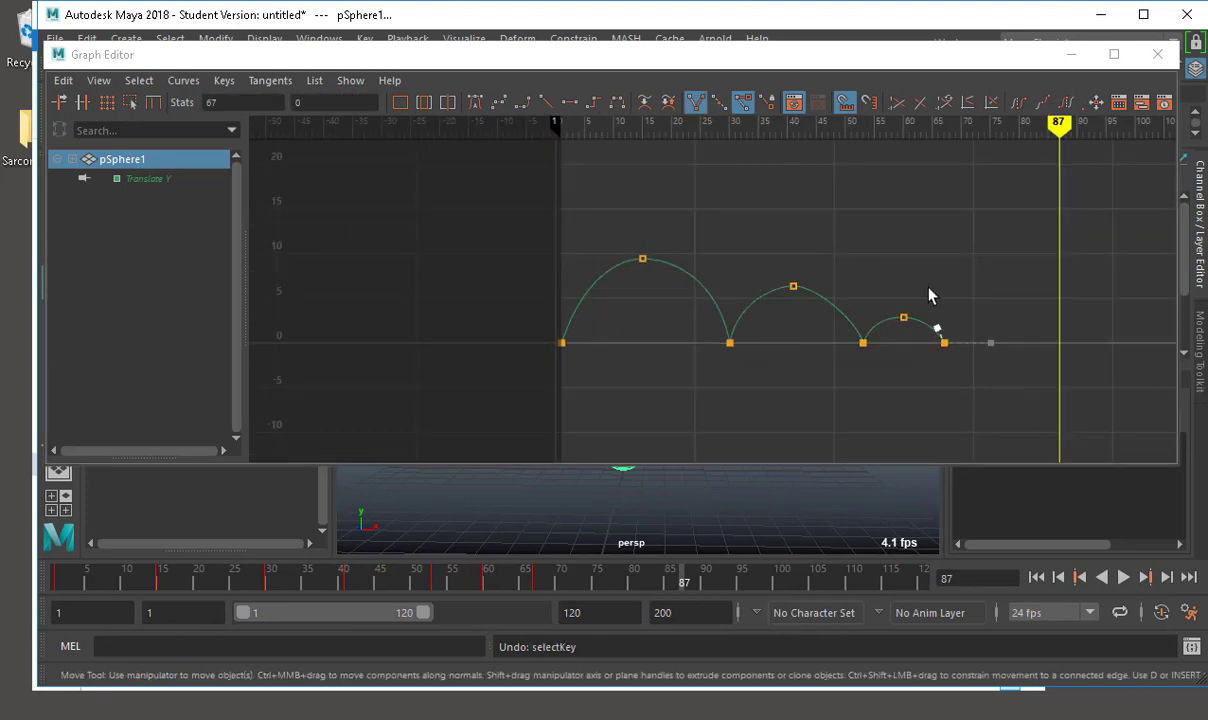
pyautogui.moveTo(844, 268); pyautogui.dragTo(975, 392)
pyautogui.keyDown('shift'); pyautogui.moveTo(936, 369); pyautogui.dragTo(920, 378, button='middle'); pyautogui.keyUp('shift')
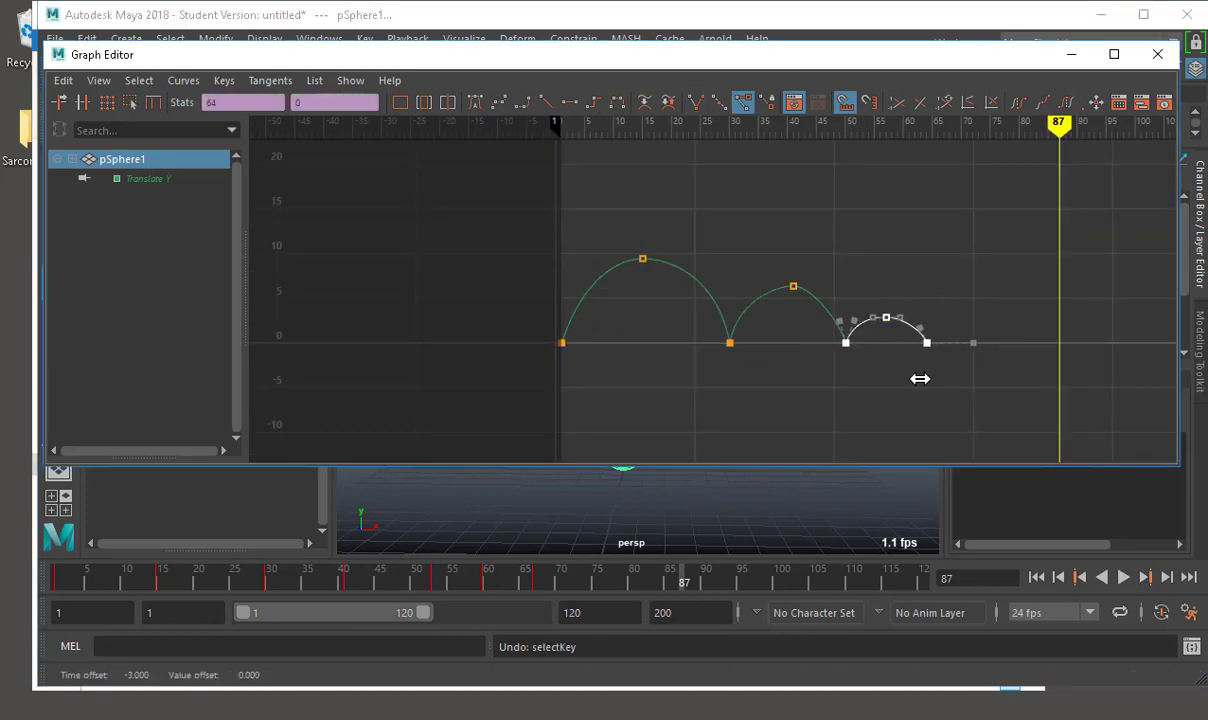
pyautogui.click(794, 286)
pyautogui.click(852, 331)
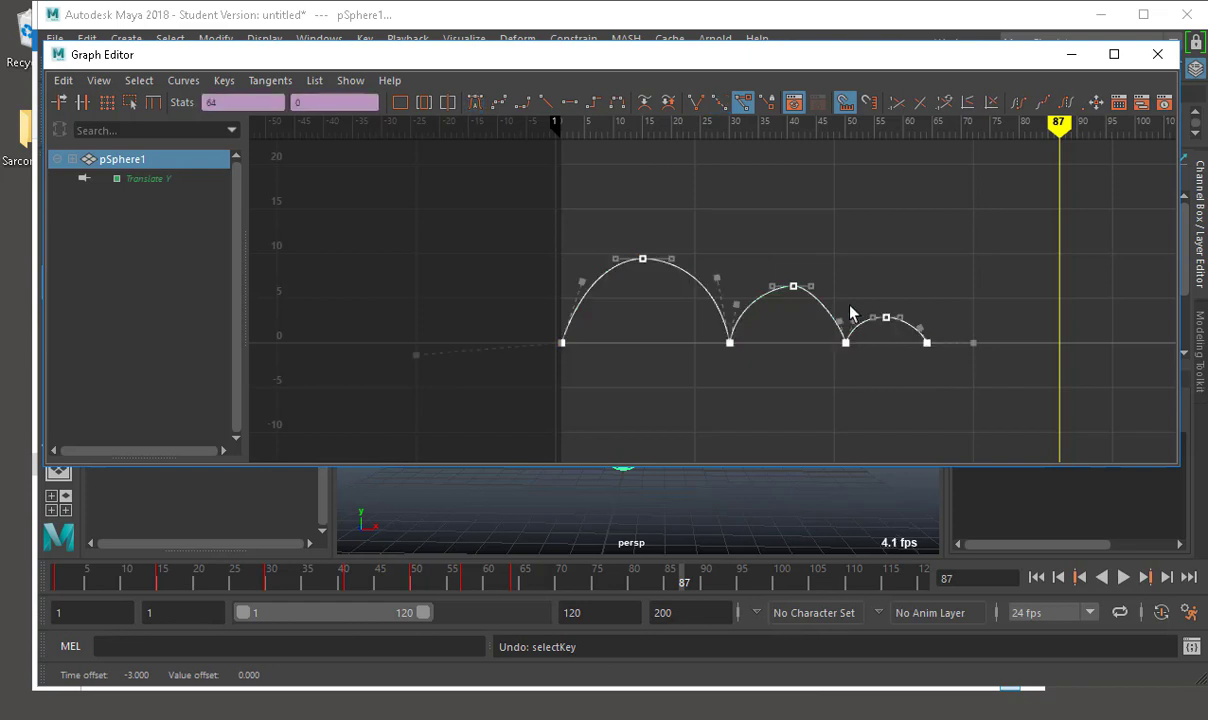
pyautogui.moveTo(839, 316); pyautogui.dragTo(845, 310, button='middle')
pyautogui.hotkey('ctrl', 'z')
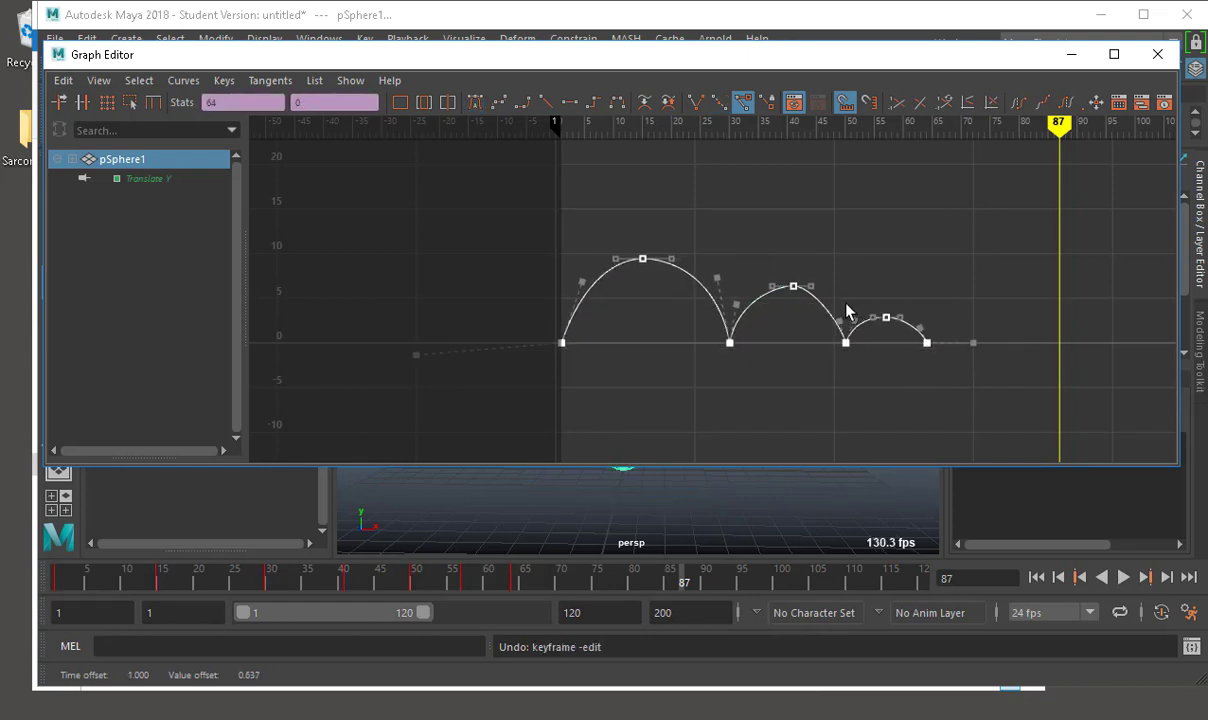
# - Pull the in tangent of the frame 50 ground key up to near vertical to round the second bounce's fall
pyautogui.moveTo(822, 333); pyautogui.dragTo(822, 332)
pyautogui.moveTo(823, 326); pyautogui.dragTo(829, 307, button='middle')
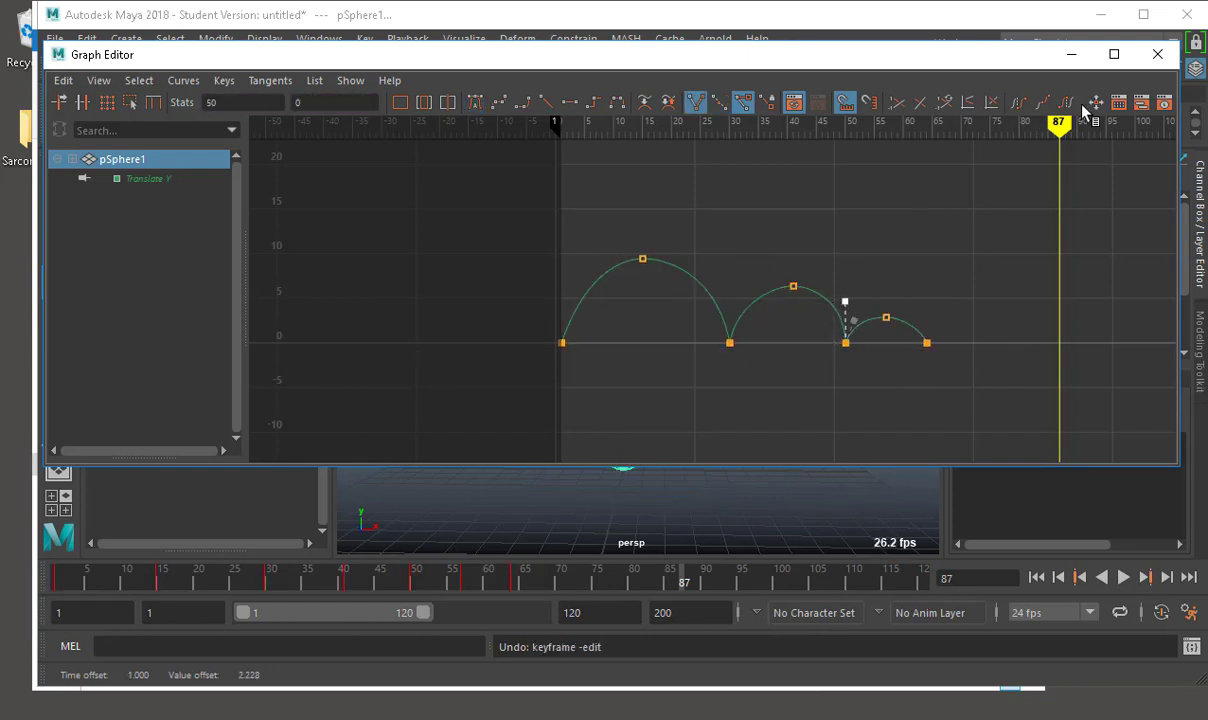
# - Play the animation from frame 1 with the Graph Editor closed and examine the last bounce around frames 57 to 64
pyautogui.click(1157, 54)
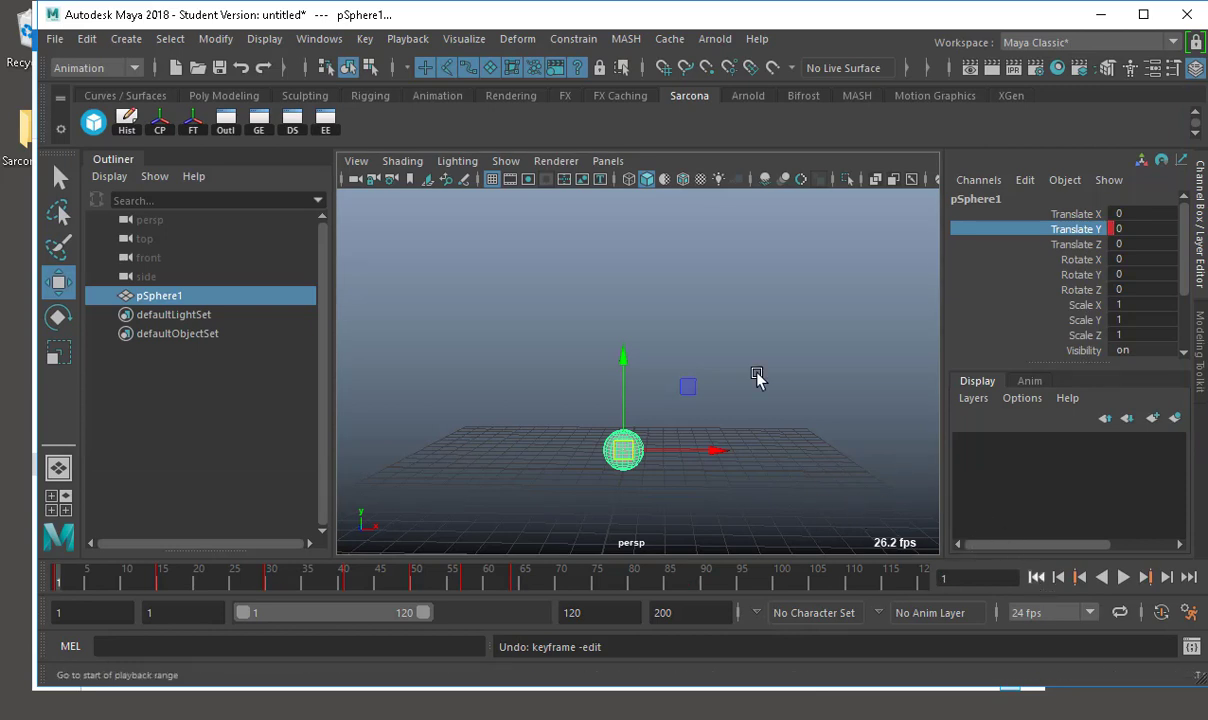
pyautogui.hotkey('alt', 'v')
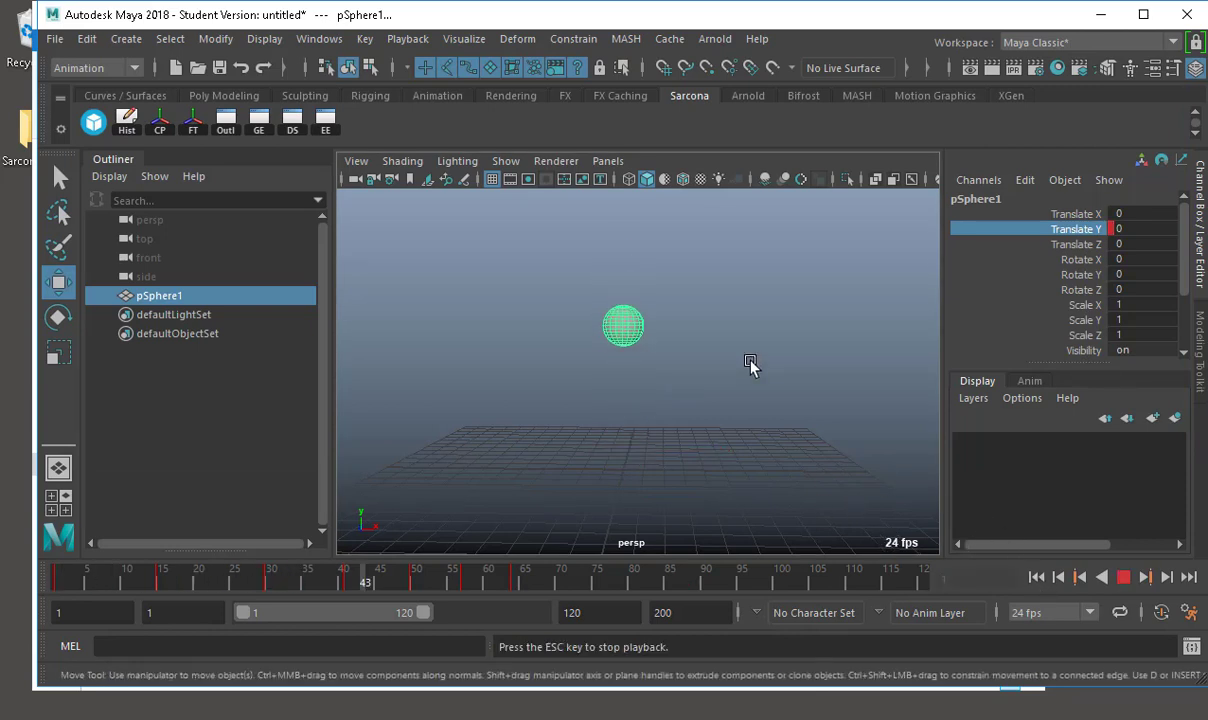
pyautogui.press('Escape')
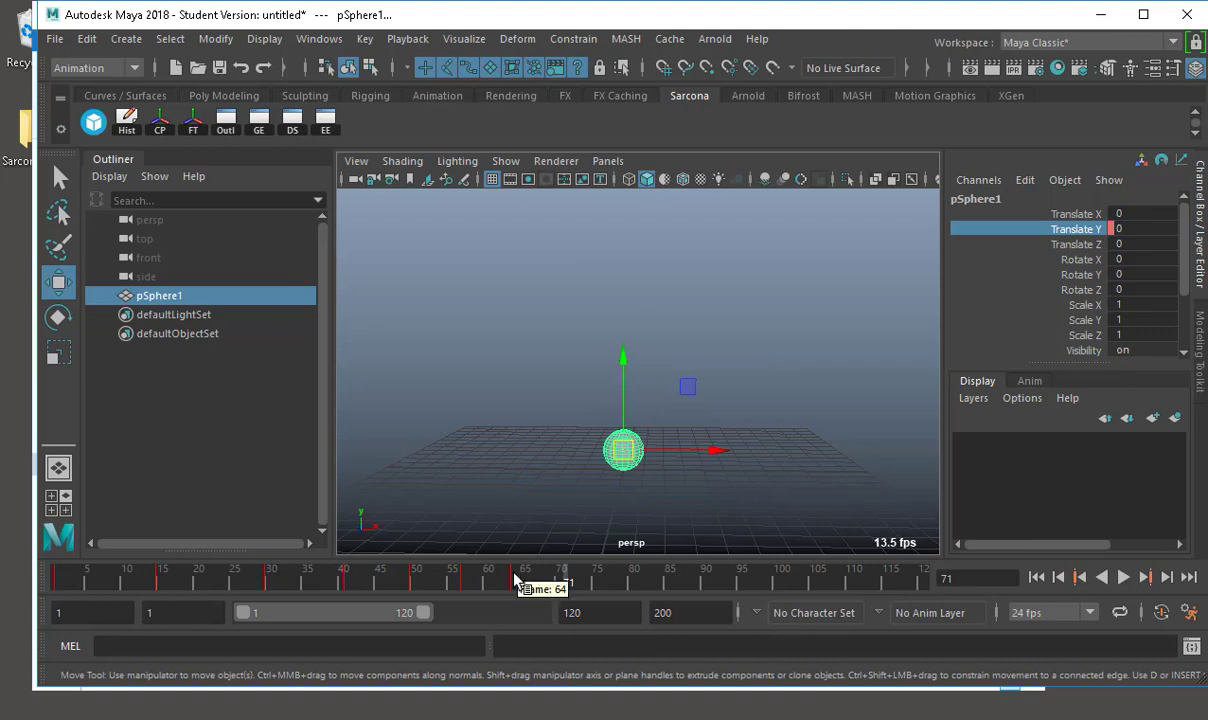
pyautogui.hotkey('alt', 'v')
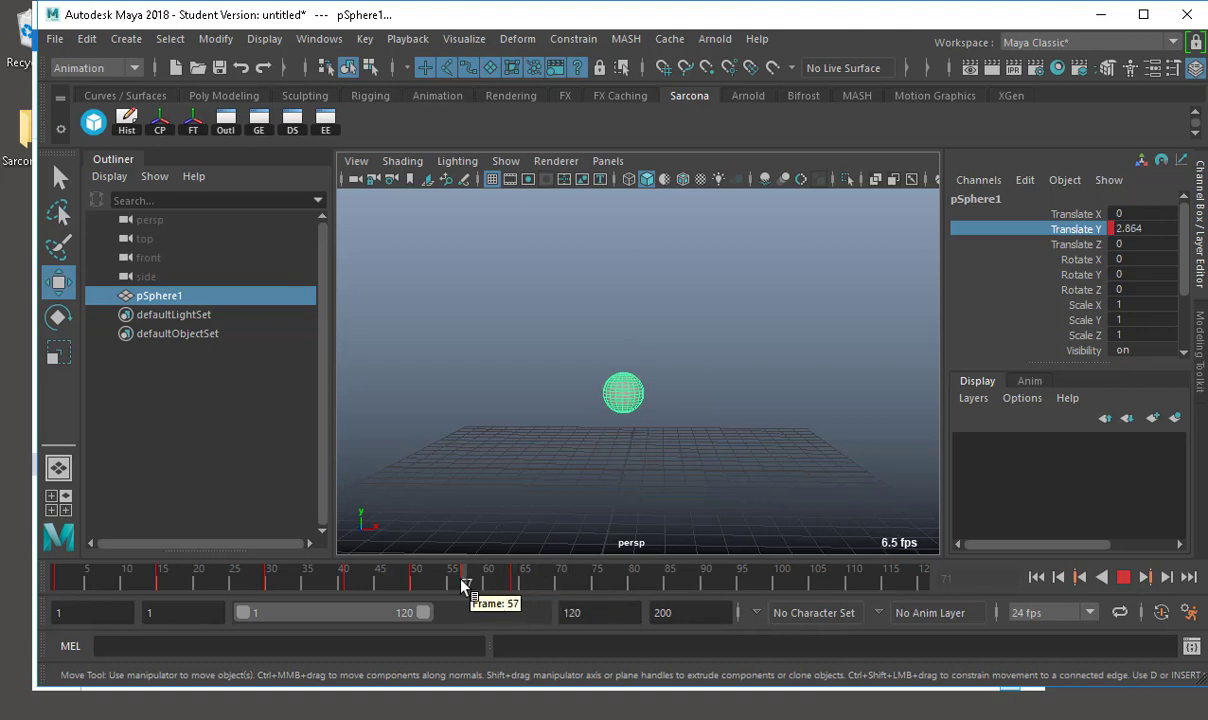
pyautogui.hotkey('alt', 'v')
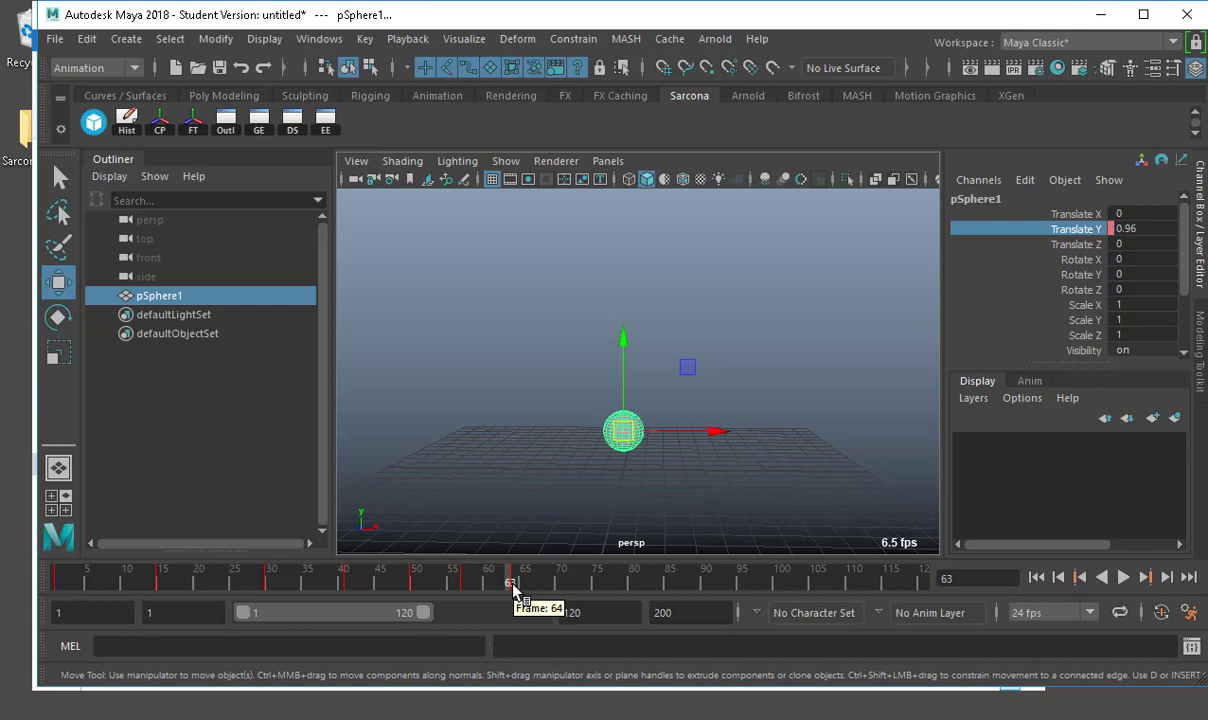
# - Key the sphere on the ground at frames 74, 81 and 86 to mark three further, shorter bounces
pyautogui.moveTo(512, 588); pyautogui.dragTo(415, 580)
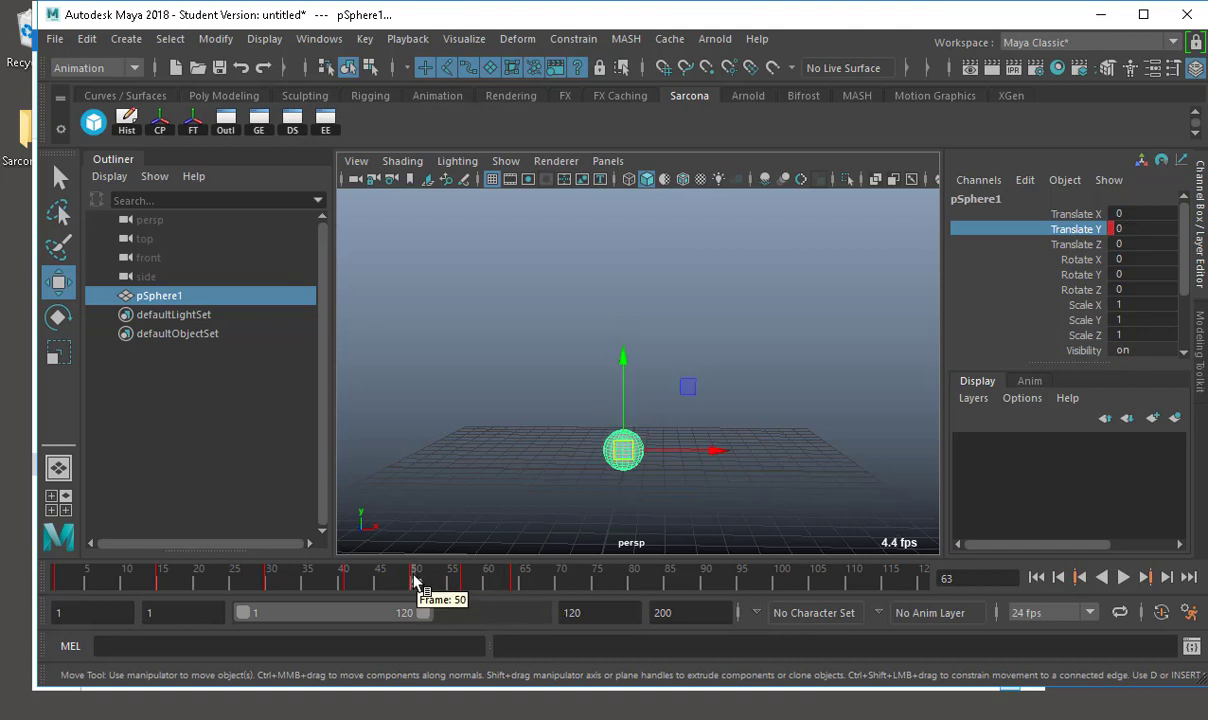
pyautogui.hotkey('alt', 'v')
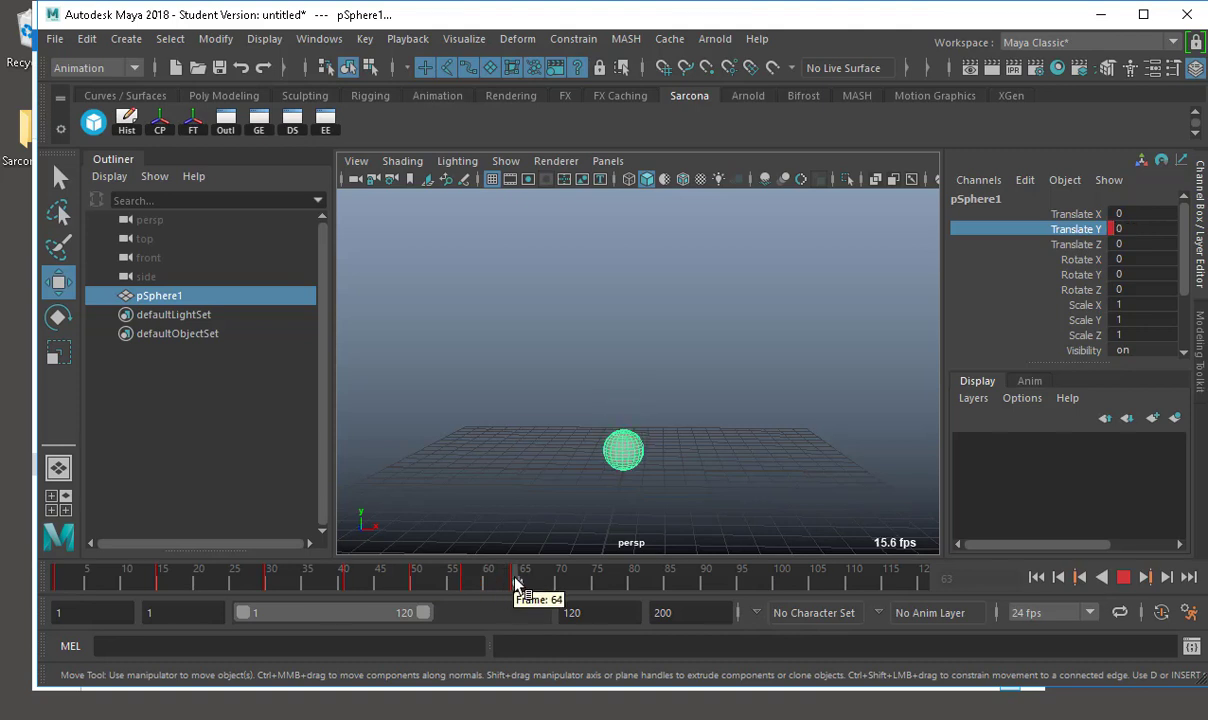
pyautogui.click(515, 582)
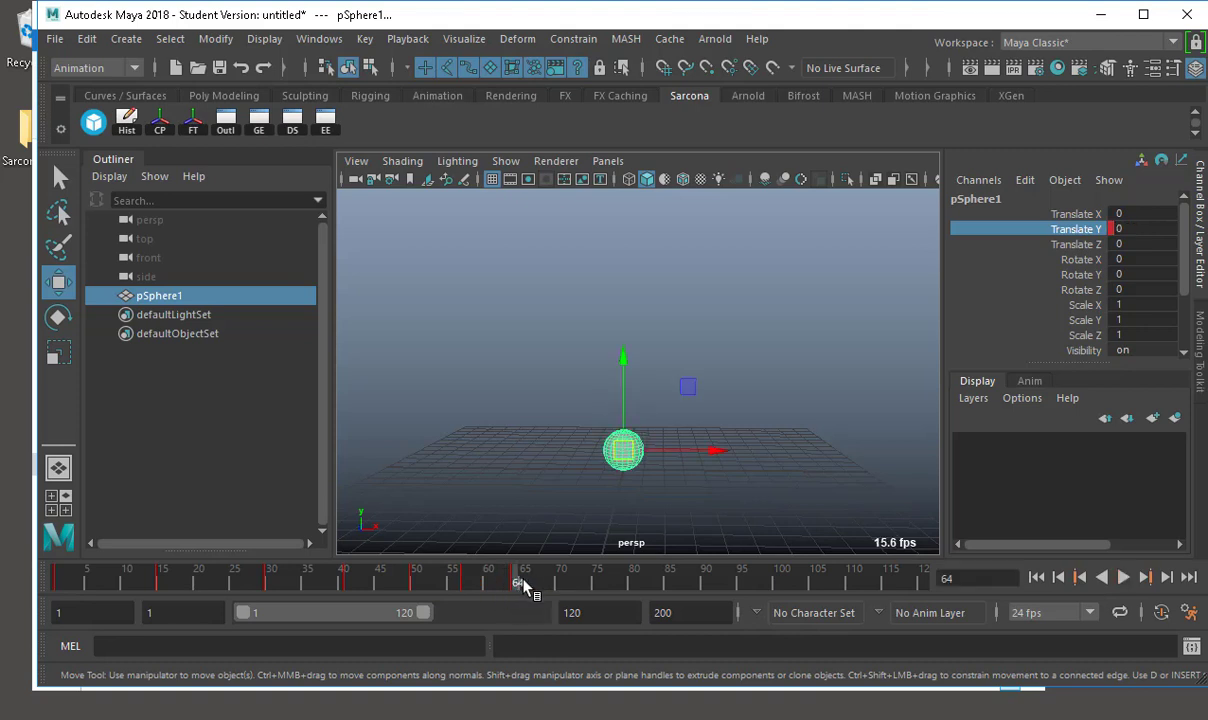
pyautogui.hotkey('alt', 'v')
pyautogui.click(583, 585)
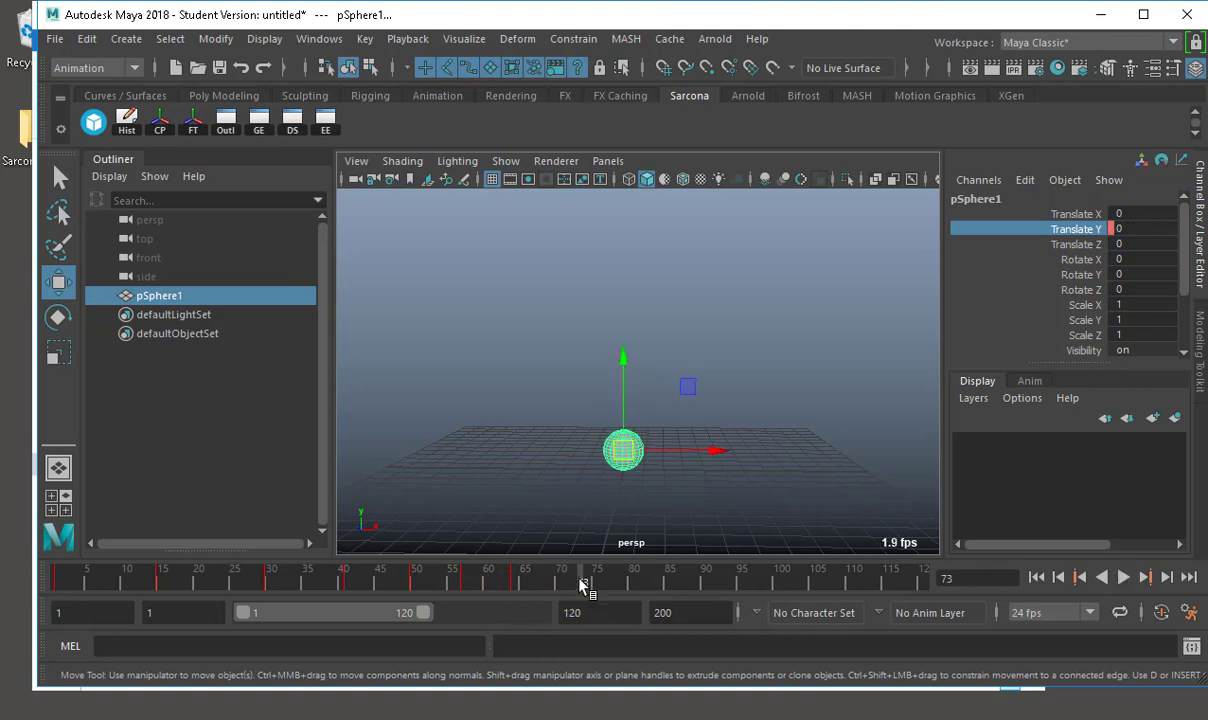
pyautogui.moveTo(583, 585); pyautogui.dragTo(516, 580)
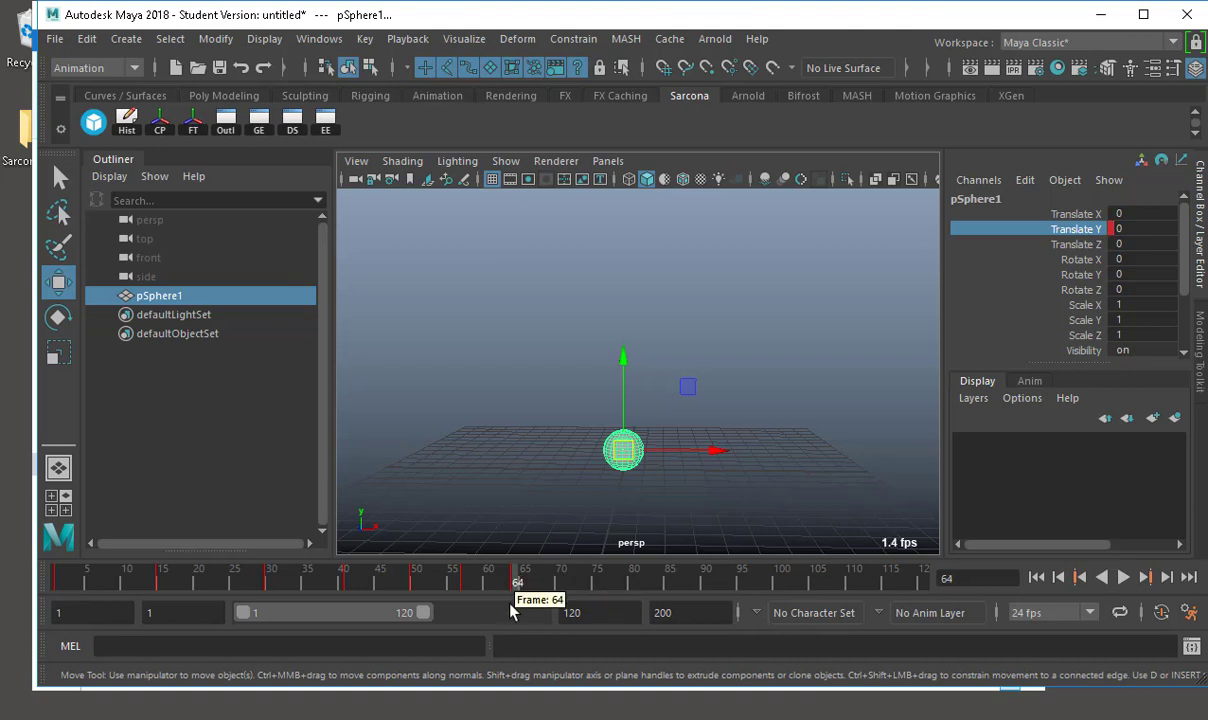
pyautogui.click(588, 585)
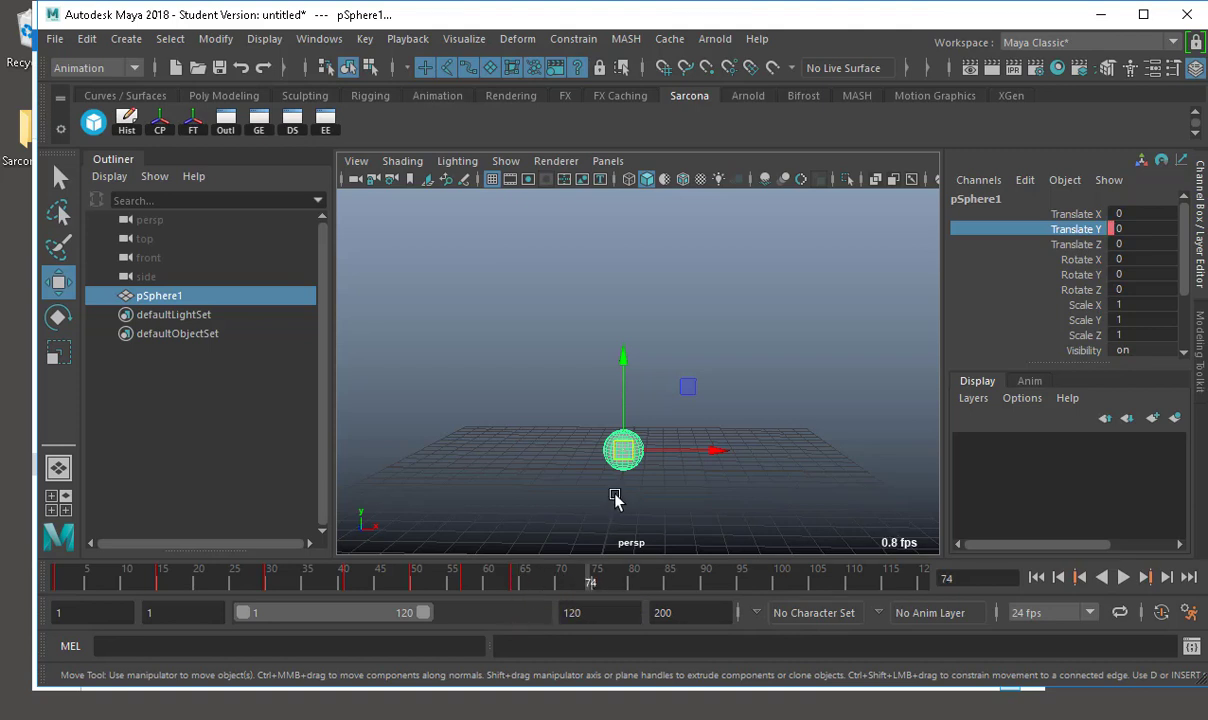
pyautogui.press('s')
pyautogui.hotkey('alt', 'v')
pyautogui.click(641, 585)
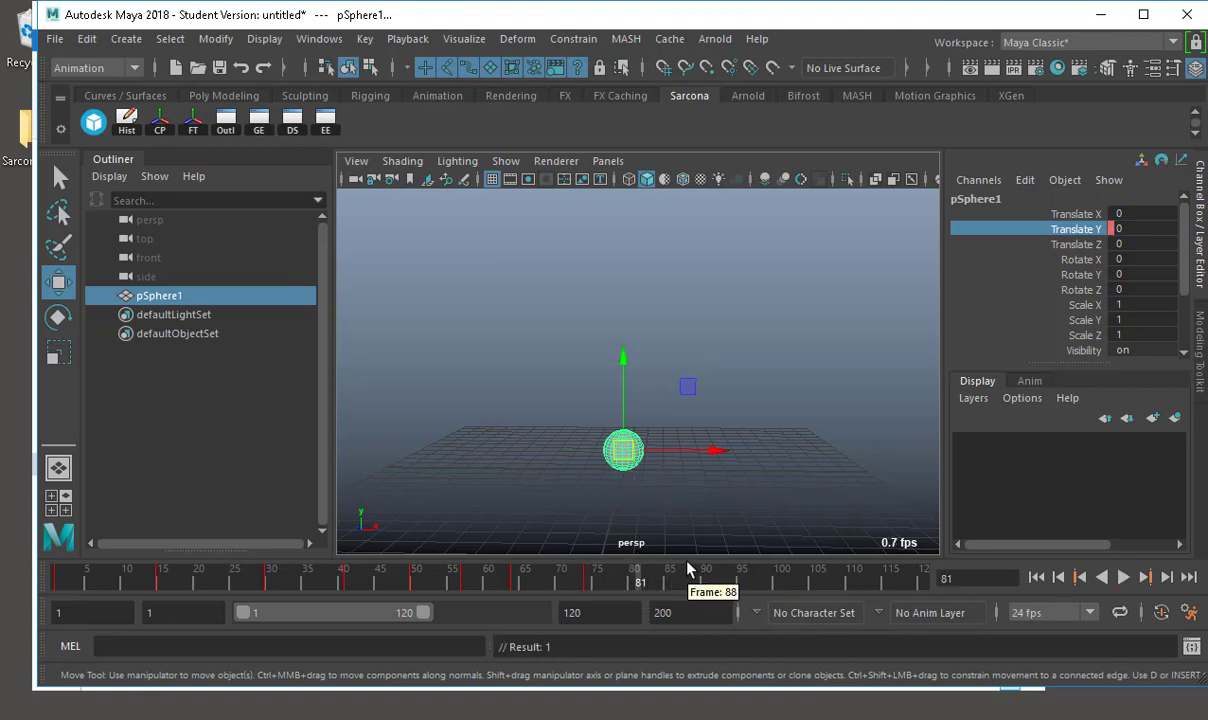
pyautogui.hotkey('alt', 'v')
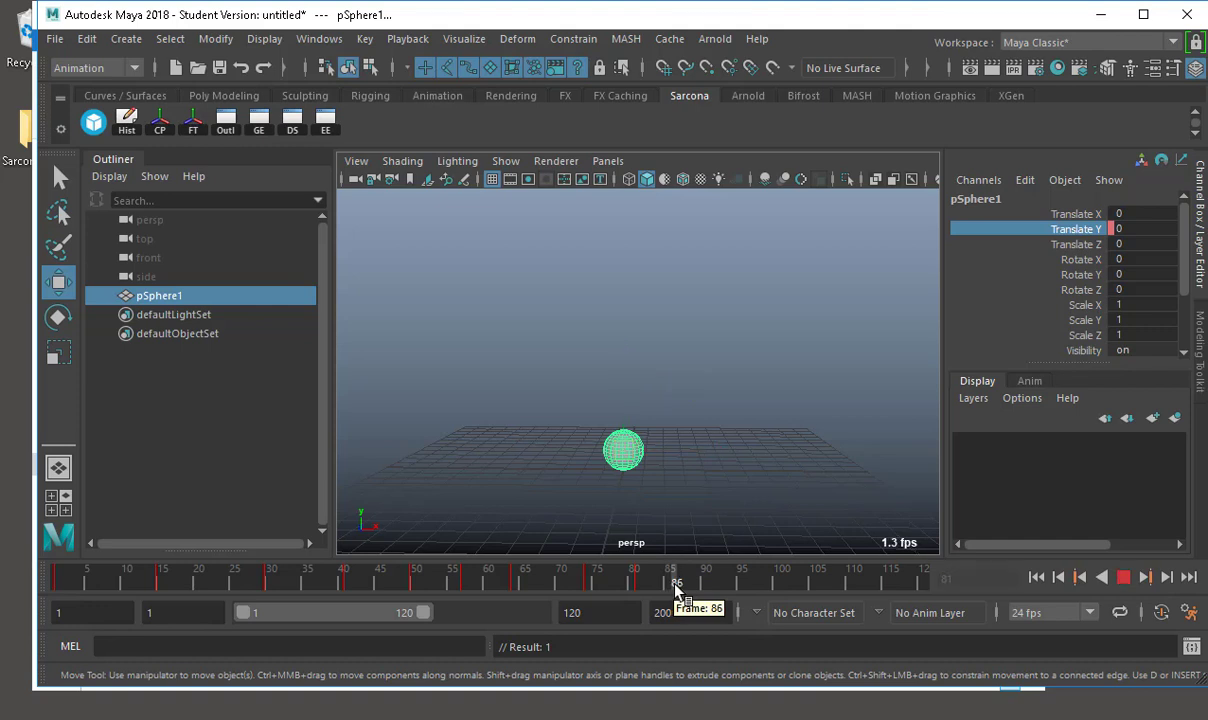
pyautogui.click(676, 585)
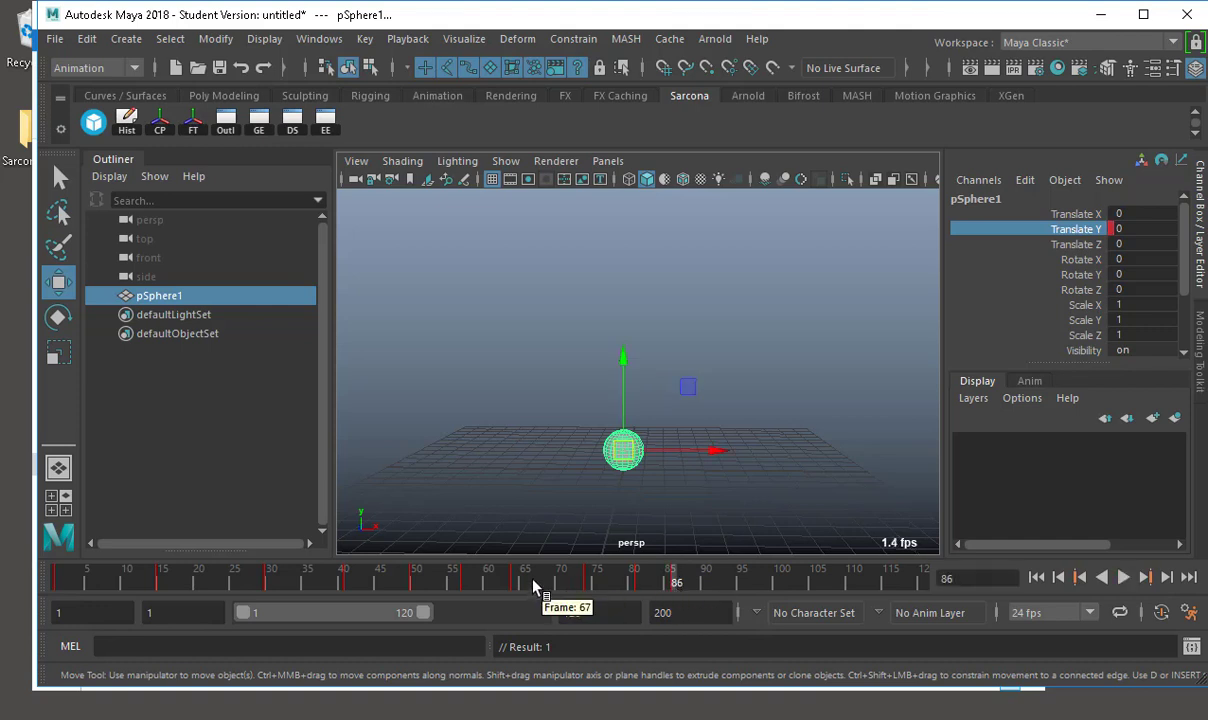
# - Raise the sphere to peaks of about 1.54 at frame 69, 0.66 at frame 77 and 0.38 at frame 83
pyautogui.moveTo(56, 581); pyautogui.dragTo(188, 585)
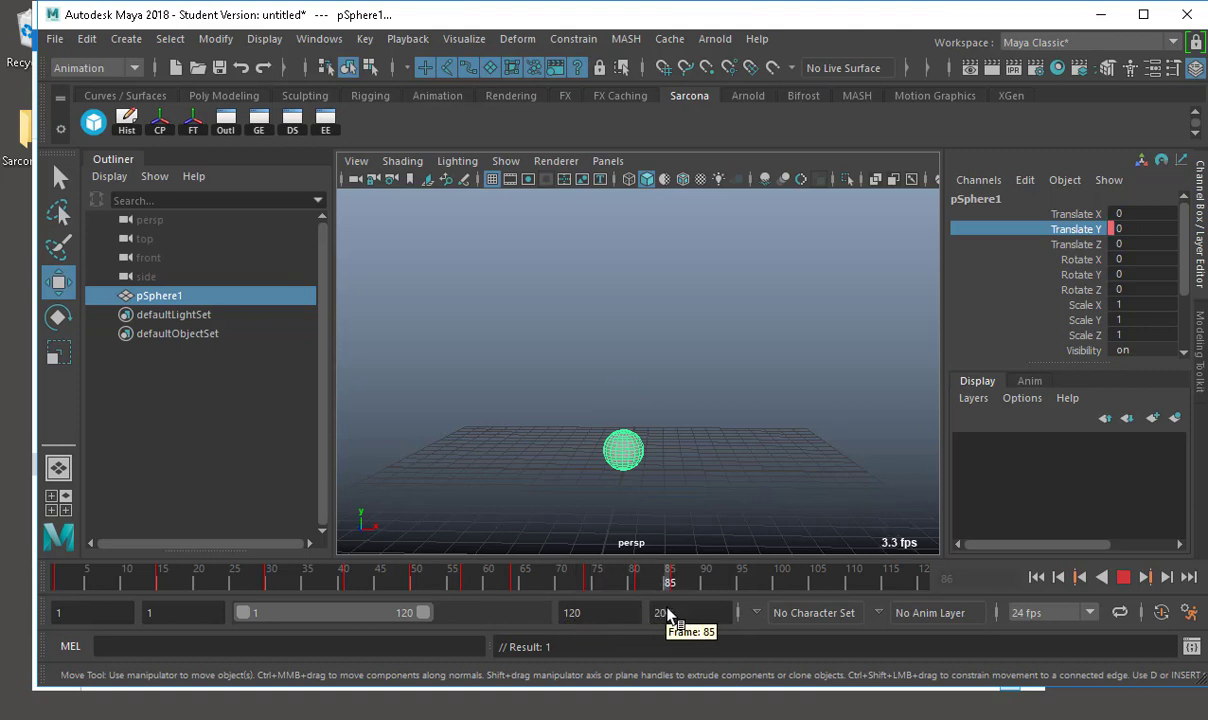
pyautogui.moveTo(677, 610); pyautogui.dragTo(554, 602)
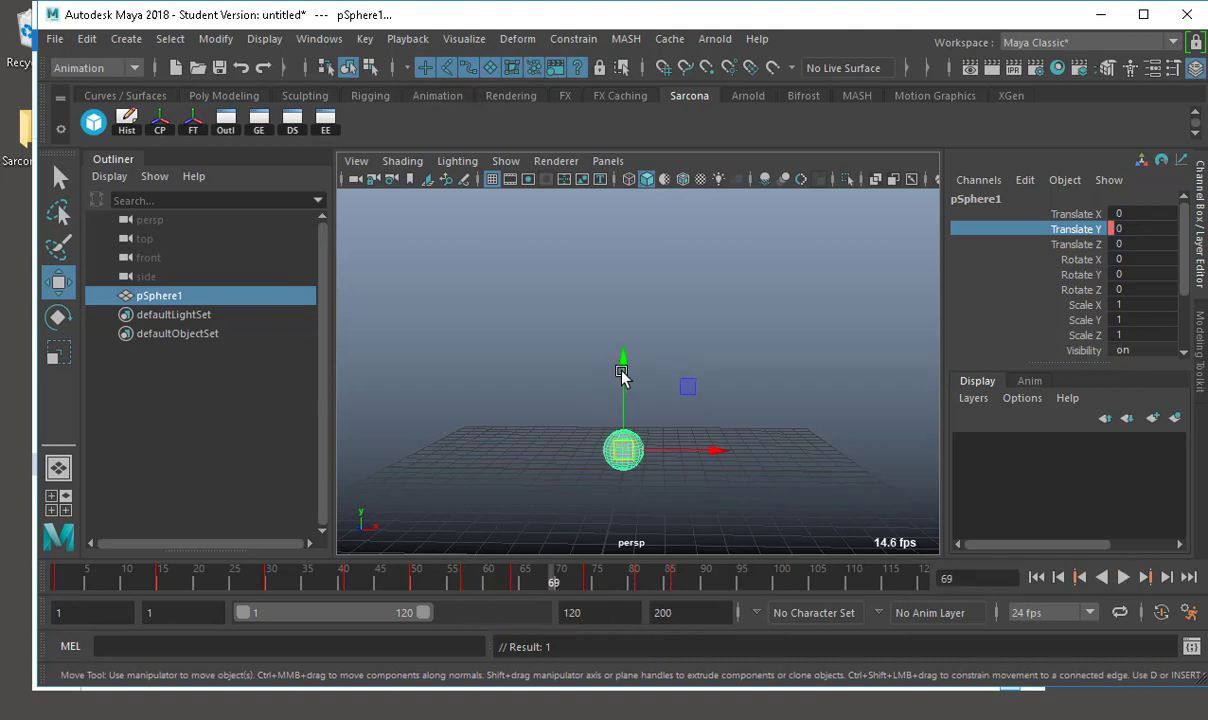
pyautogui.moveTo(625, 372); pyautogui.dragTo(630, 305)
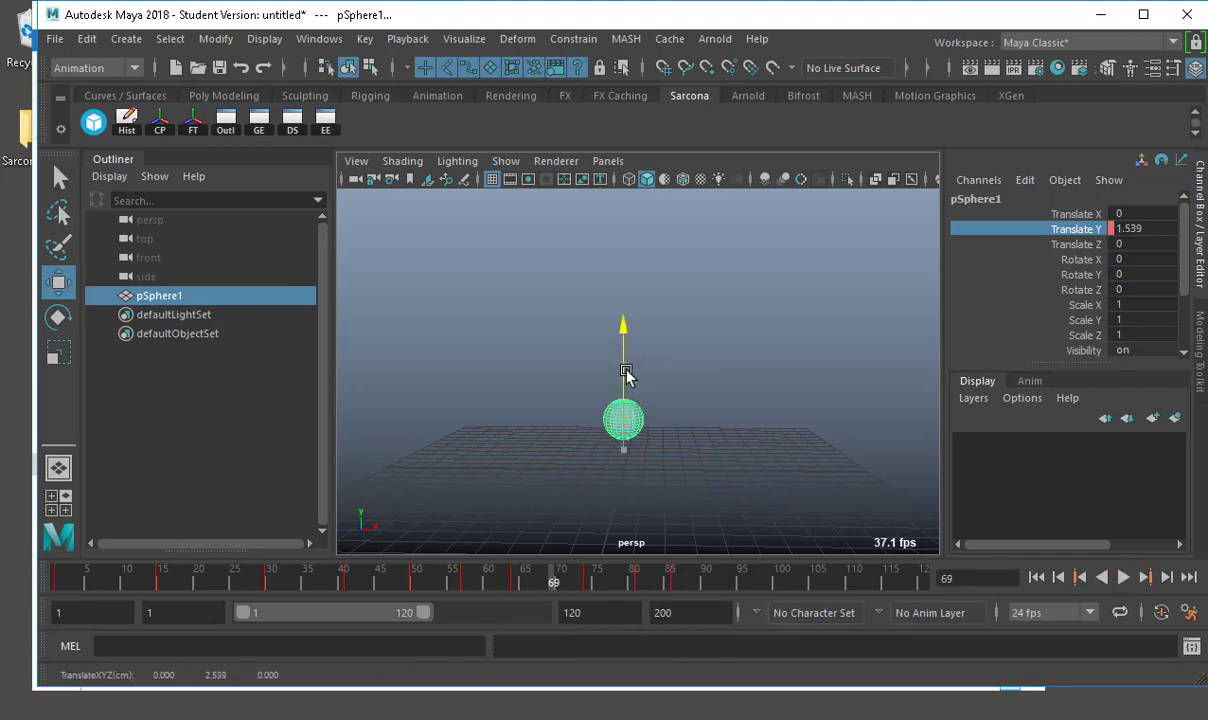
pyautogui.click(610, 585)
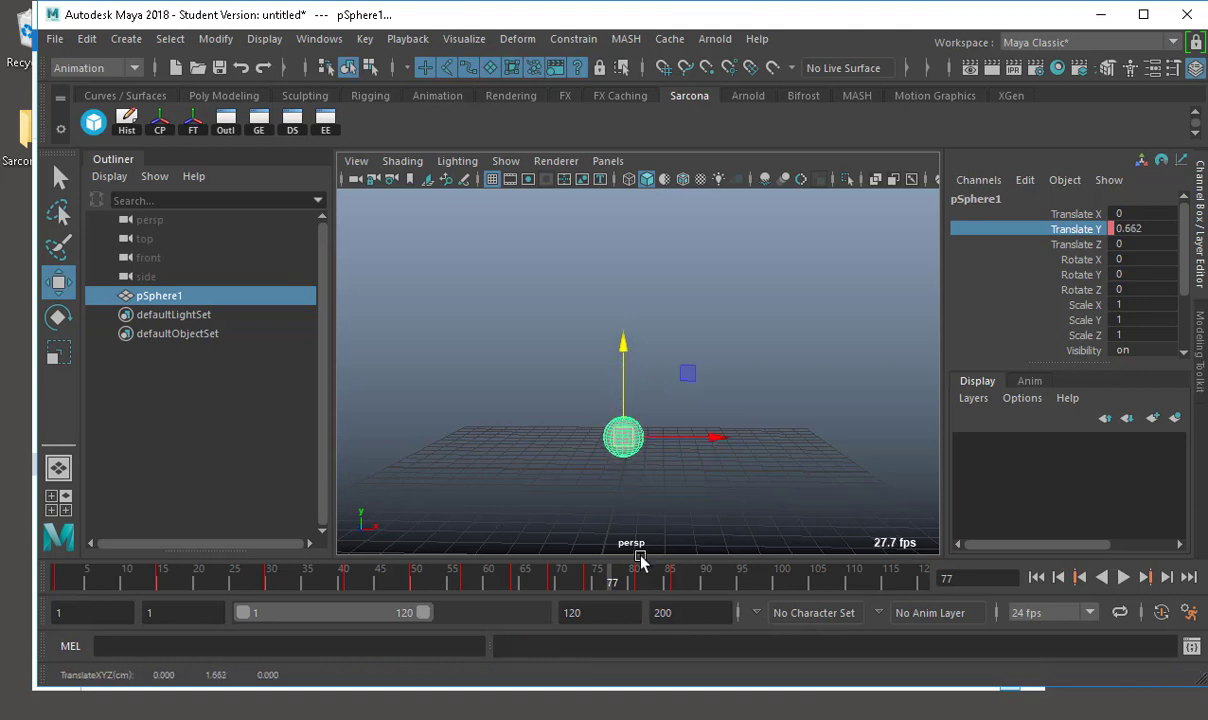
pyautogui.click(657, 580)
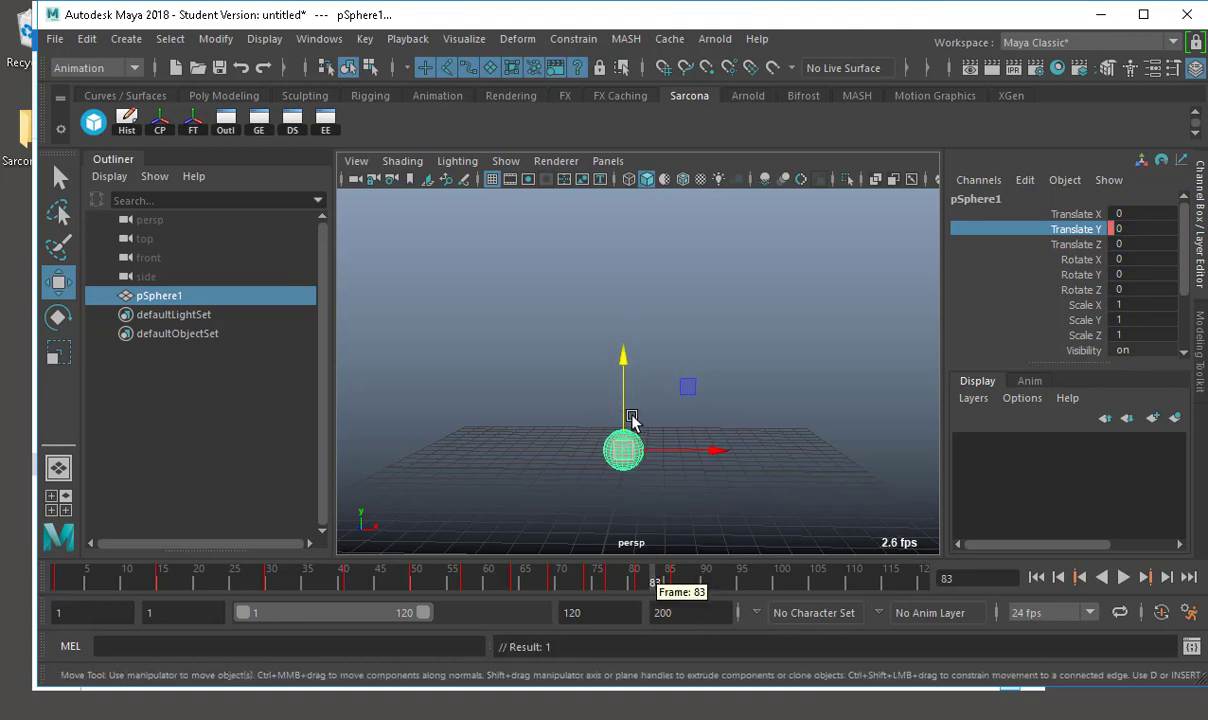
pyautogui.moveTo(632, 418); pyautogui.dragTo(623, 388)
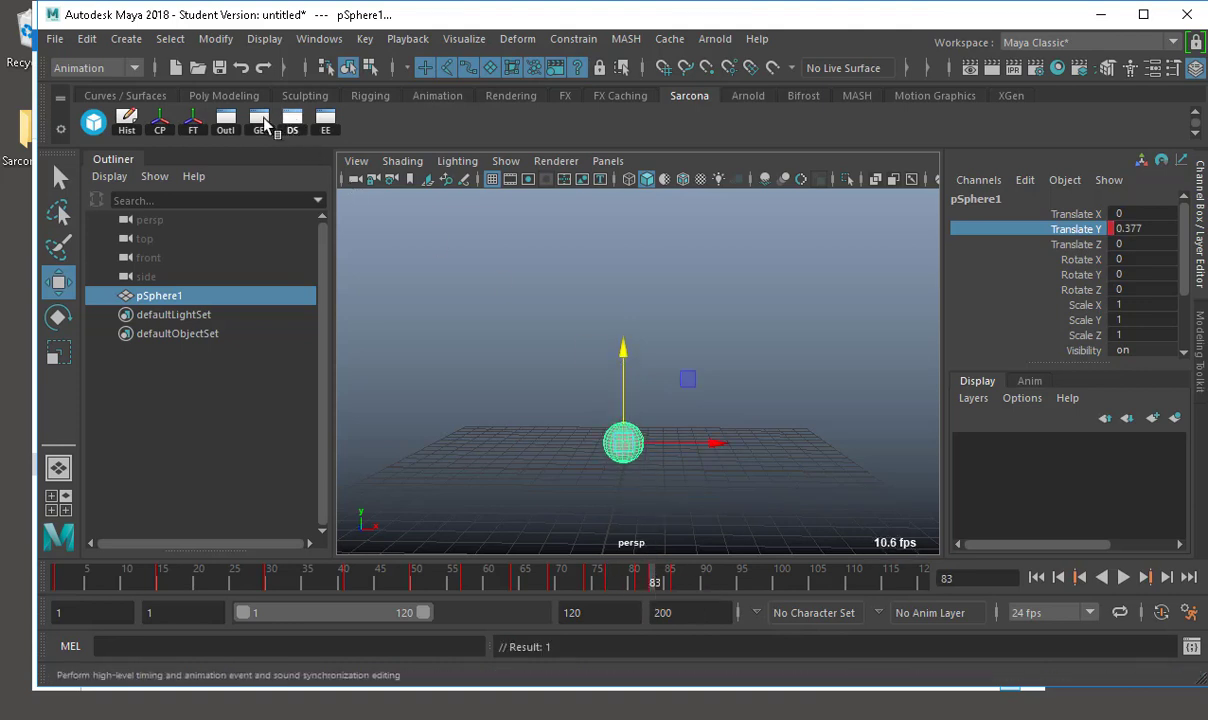
# - Open the Graph Editor and set linear tangents on the ground keys at frames 64, 74, 81 and 86
pyautogui.click(263, 120)
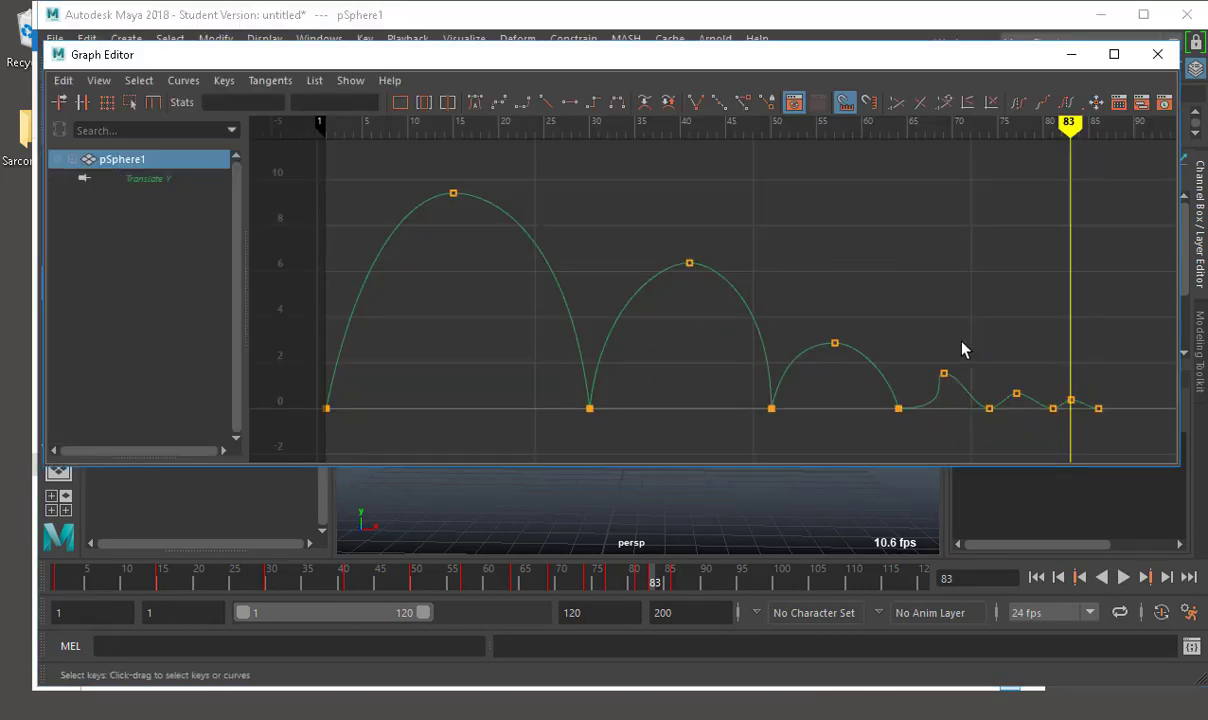
pyautogui.moveTo(1003, 438); pyautogui.dragTo(925, 362)
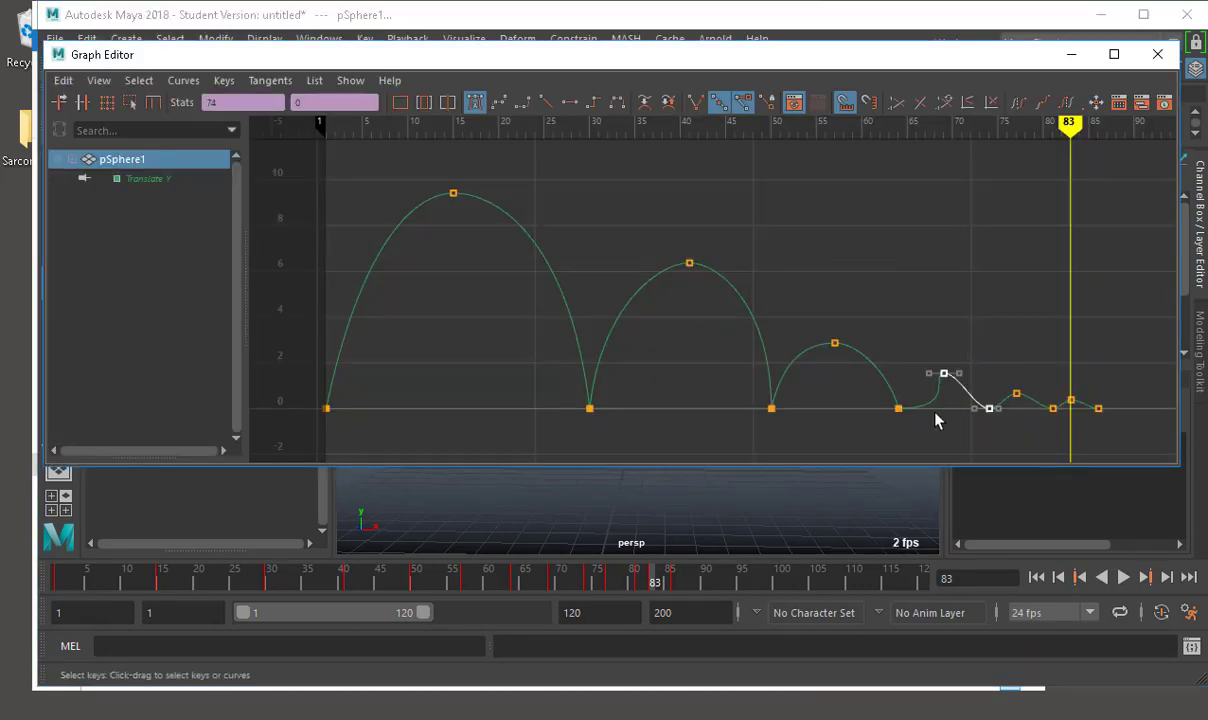
pyautogui.moveTo(940, 432); pyautogui.dragTo(942, 432)
pyautogui.press('w')
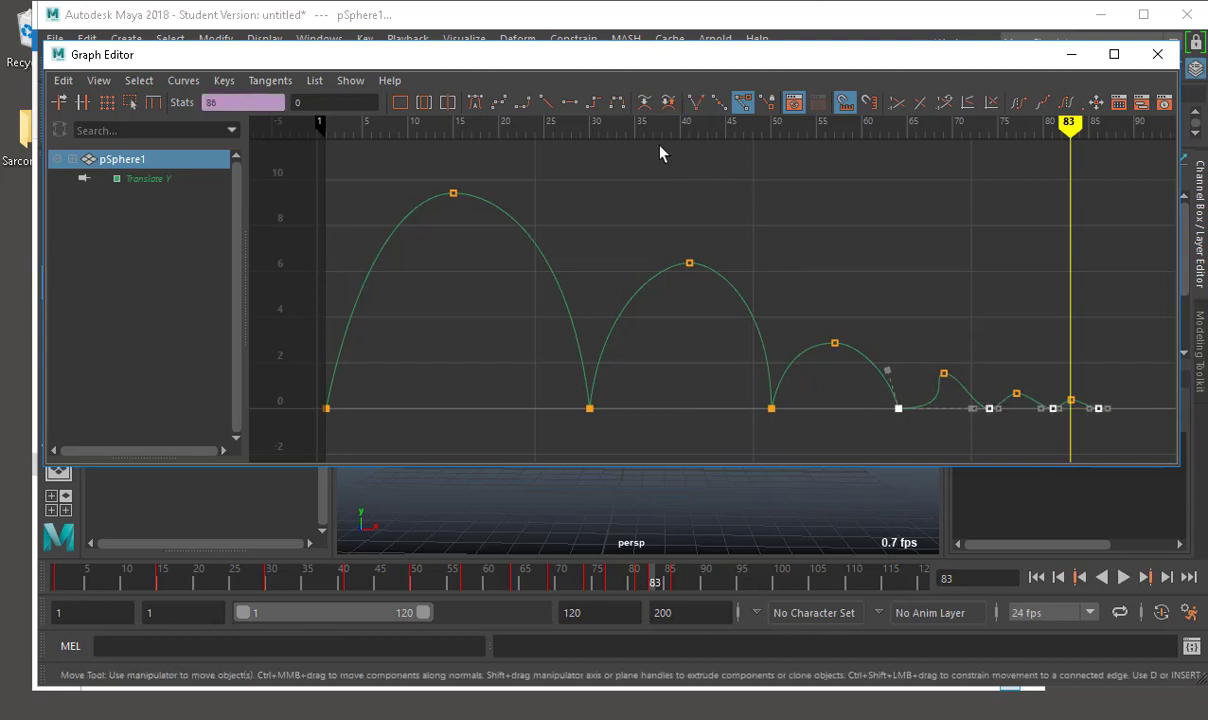
pyautogui.click(545, 103)
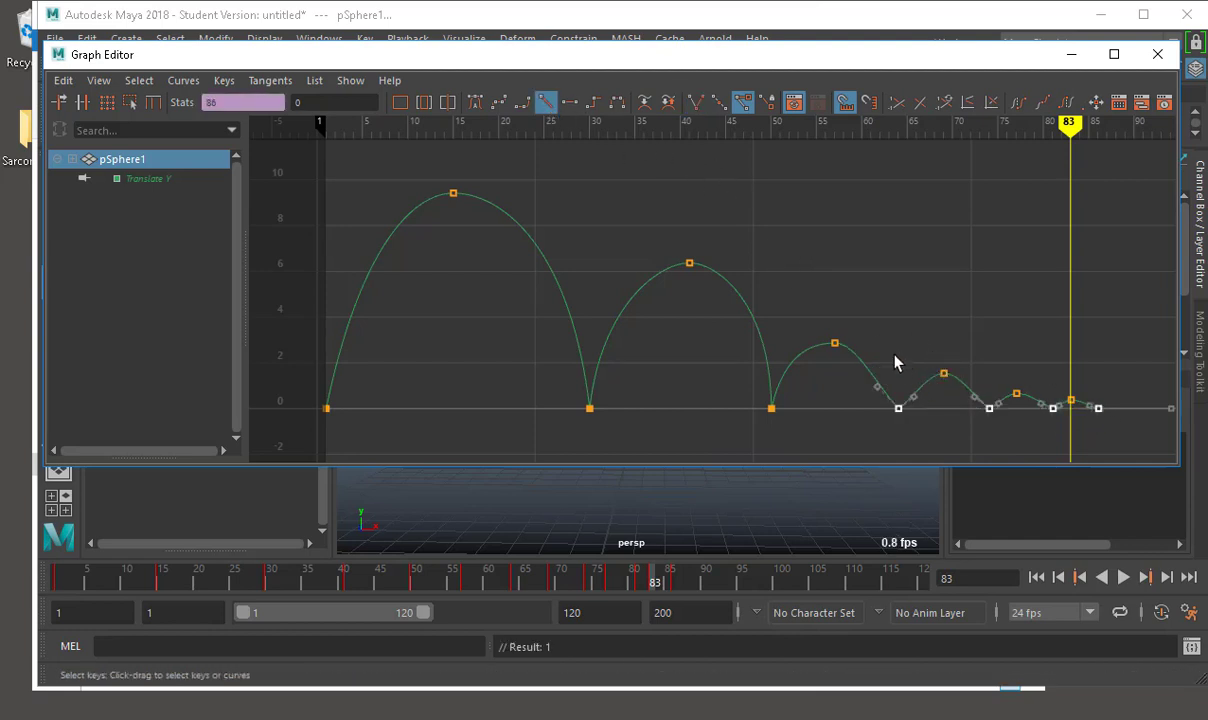
# - Break the tangents of the frame 64 ground key and steepen both handles to round the adjoining arcs
pyautogui.moveTo(865, 400); pyautogui.dragTo(862, 405)
pyautogui.moveTo(866, 393); pyautogui.dragTo(882, 385, button='middle')
pyautogui.click(920, 400)
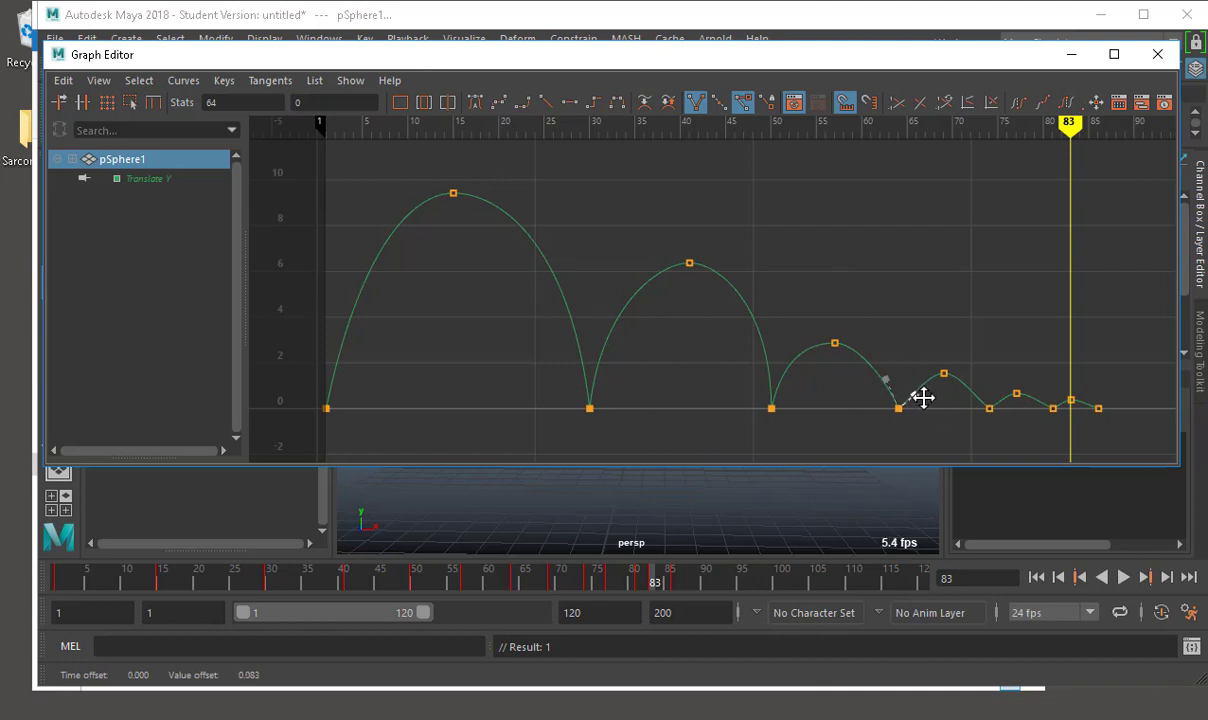
# - Raise the in tangent of the frame 74 ground key, break its tangents and raise the out tangent
pyautogui.click(989, 407)
pyautogui.moveTo(972, 398); pyautogui.dragTo(975, 393)
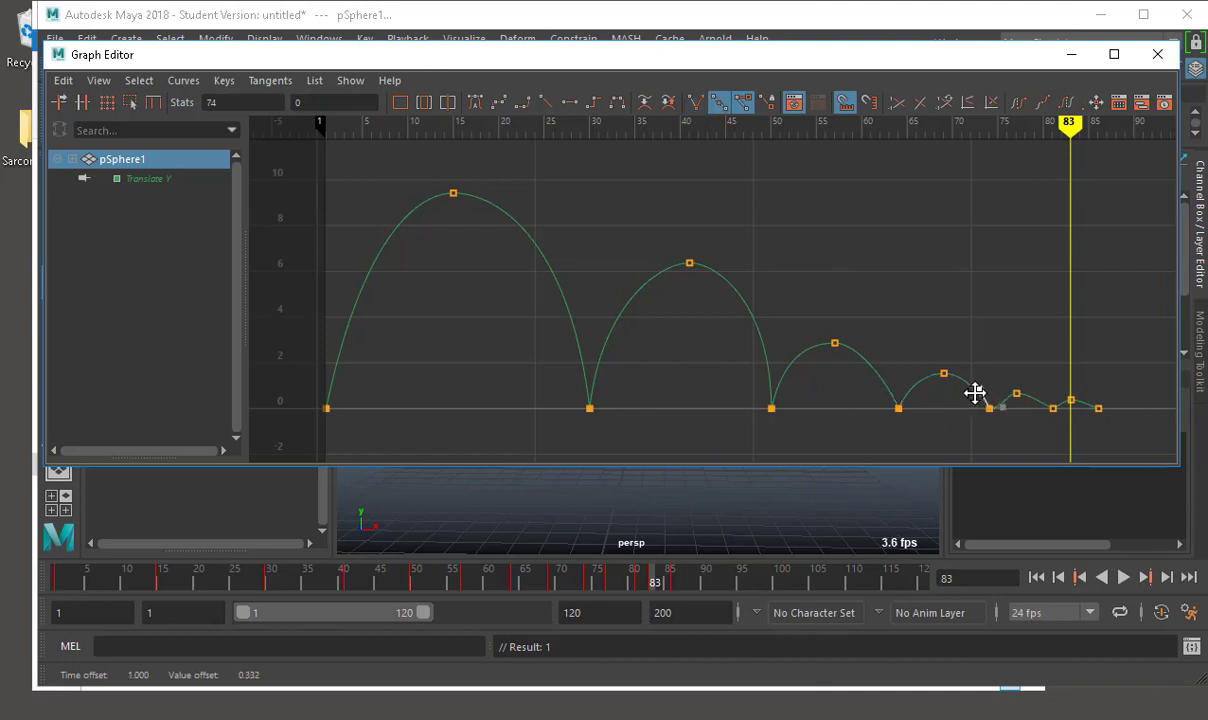
pyautogui.click(989, 409)
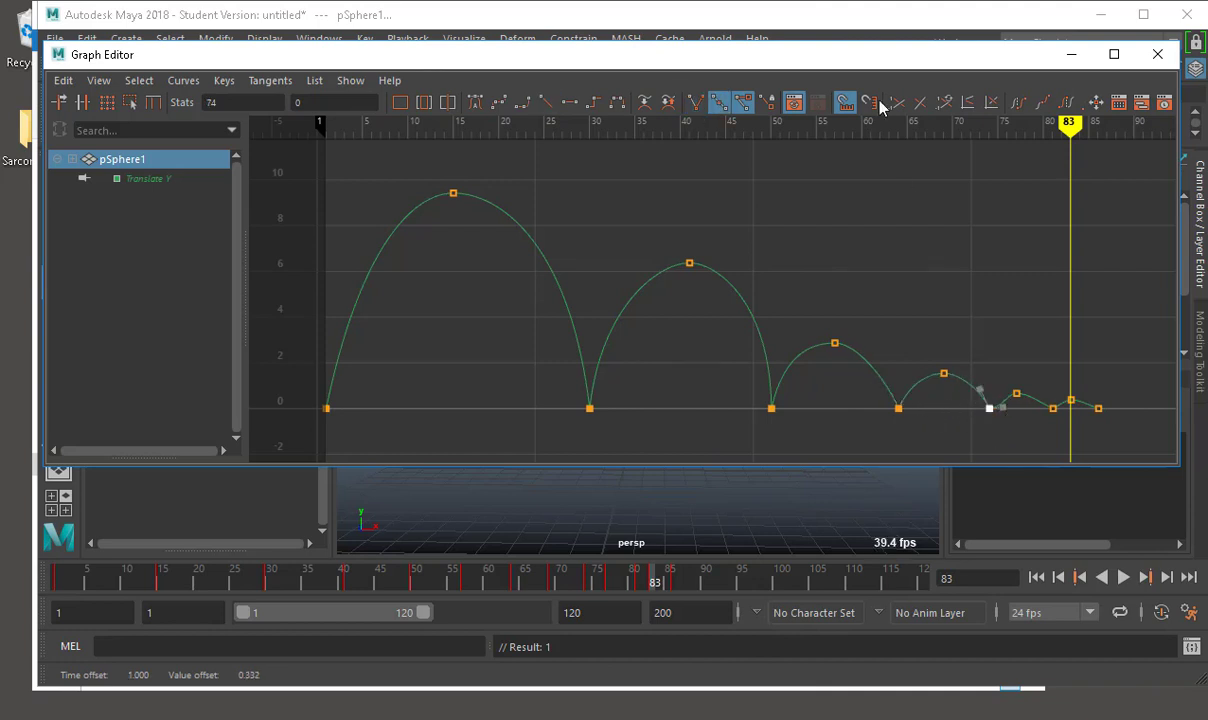
pyautogui.click(697, 103)
pyautogui.click(1000, 407)
pyautogui.moveTo(1029, 435); pyautogui.dragTo(1043, 412, button='middle')
# - Break the tangents of the frame 81 ground key and raise its in tangent to round the fall
pyautogui.click(1052, 408)
pyautogui.click(1042, 403)
pyautogui.hotkey('ctrl', 'z')
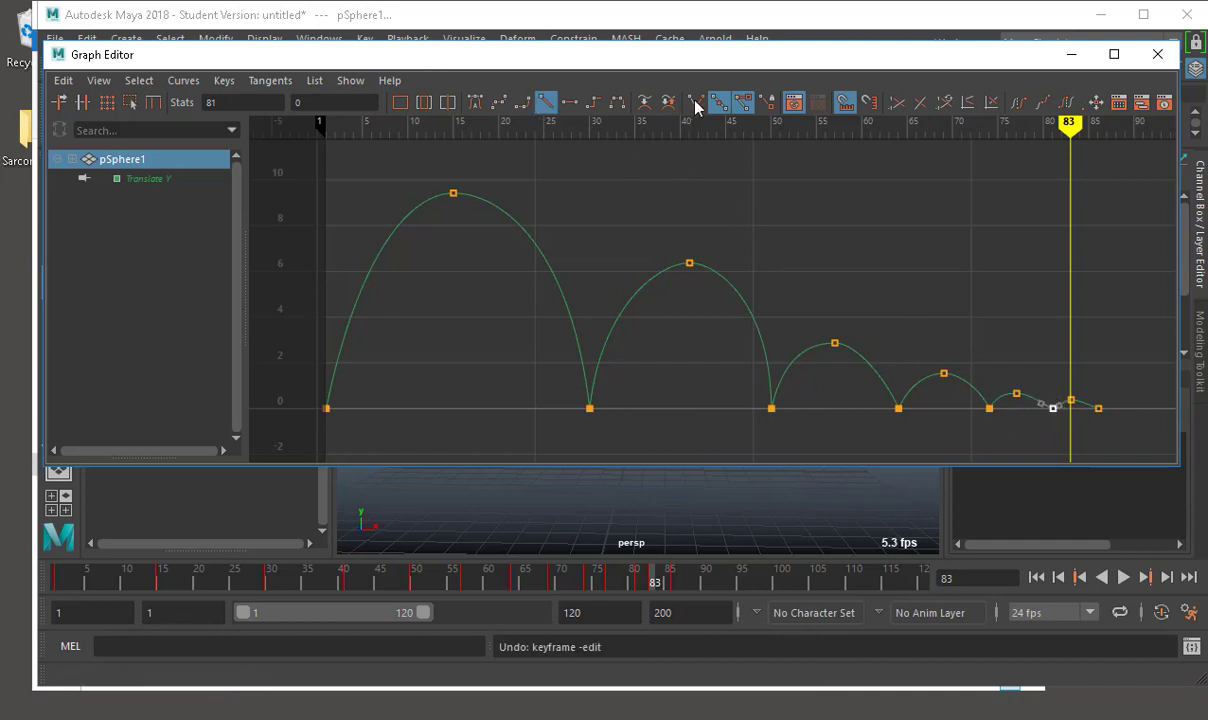
pyautogui.click(995, 369)
pyautogui.moveTo(1041, 381); pyautogui.dragTo(1050, 425)
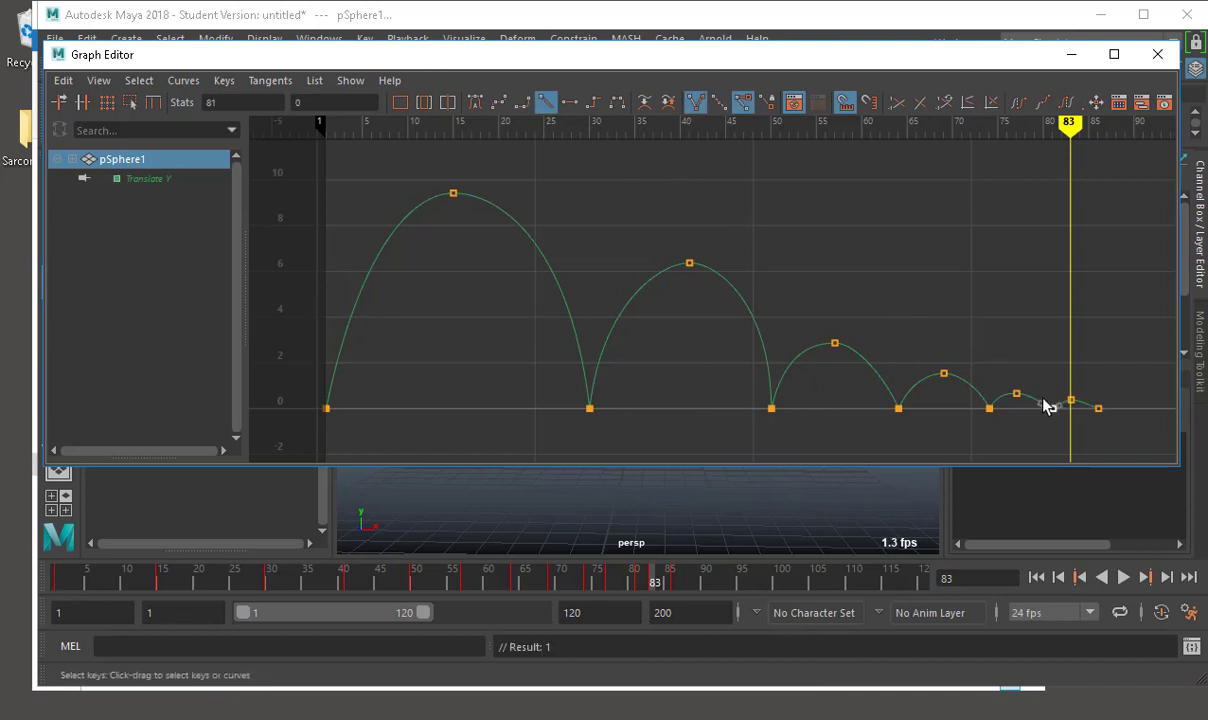
pyautogui.moveTo(1040, 425); pyautogui.dragTo(1045, 413, button='middle')
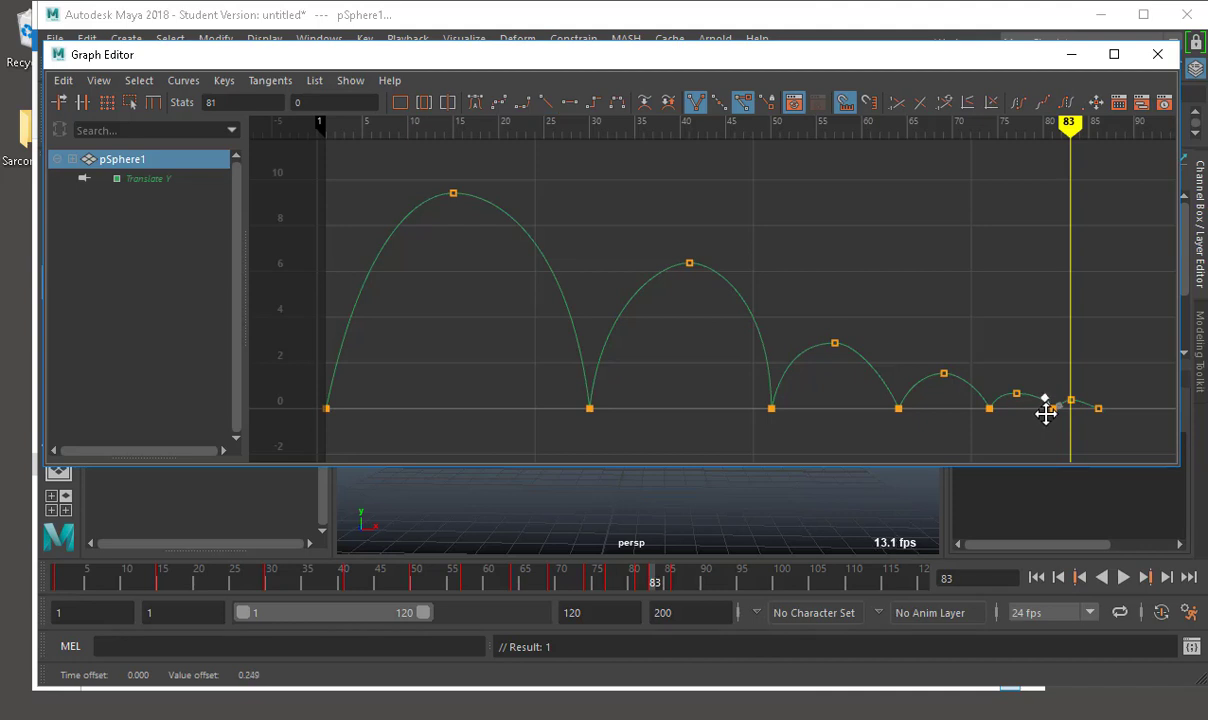
# - Move the last three keys earlier in the Graph Editor, to frames 79, 81 and 83
pyautogui.click(1039, 363)
pyautogui.keyDown('alt'); pyautogui.moveTo(976, 347); pyautogui.dragTo(863, 306, button='middle'); pyautogui.keyUp('alt')
pyautogui.keyDown('alt'); pyautogui.moveTo(968, 356); pyautogui.dragTo(1011, 375, button='right'); pyautogui.keyUp('alt')
pyautogui.keyDown('alt'); pyautogui.moveTo(1011, 375); pyautogui.dragTo(784, 308, button='middle'); pyautogui.keyUp('alt')
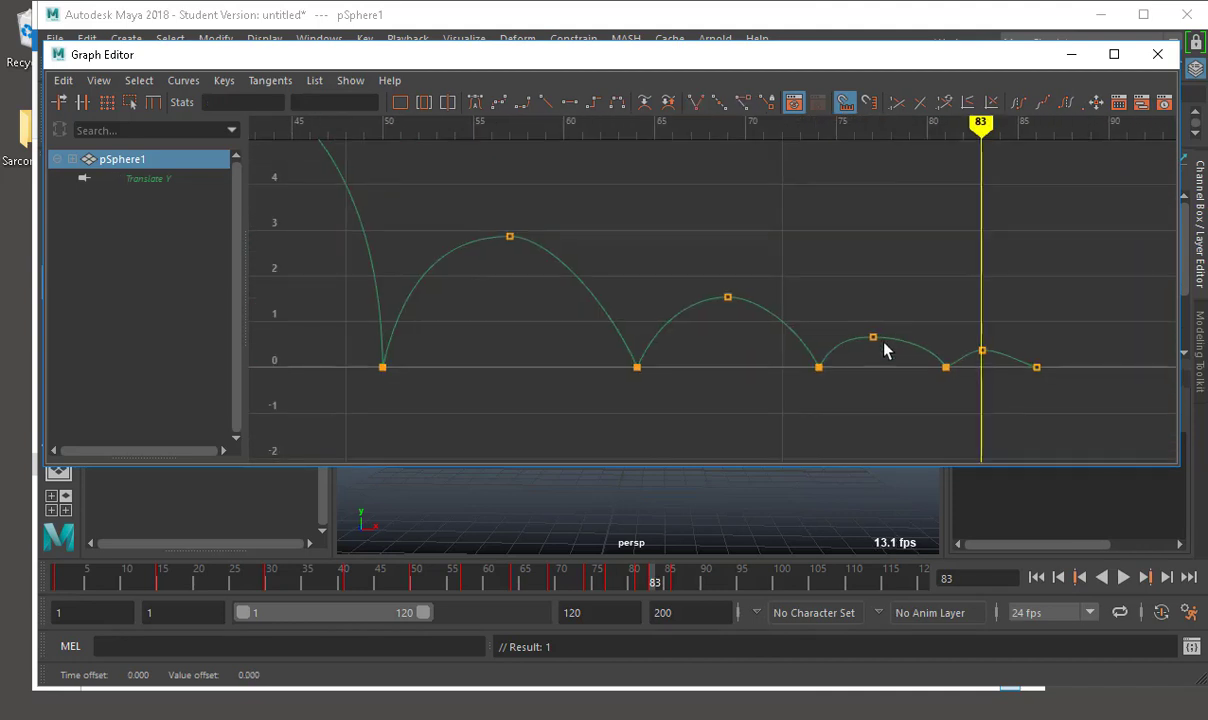
pyautogui.moveTo(1066, 421); pyautogui.dragTo(1066, 421)
pyautogui.moveTo(1043, 412); pyautogui.dragTo(1013, 416, button='middle')
pyautogui.moveTo(970, 305); pyautogui.dragTo(1038, 418)
pyautogui.moveTo(1038, 418); pyautogui.dragTo(1021, 435, button='middle')
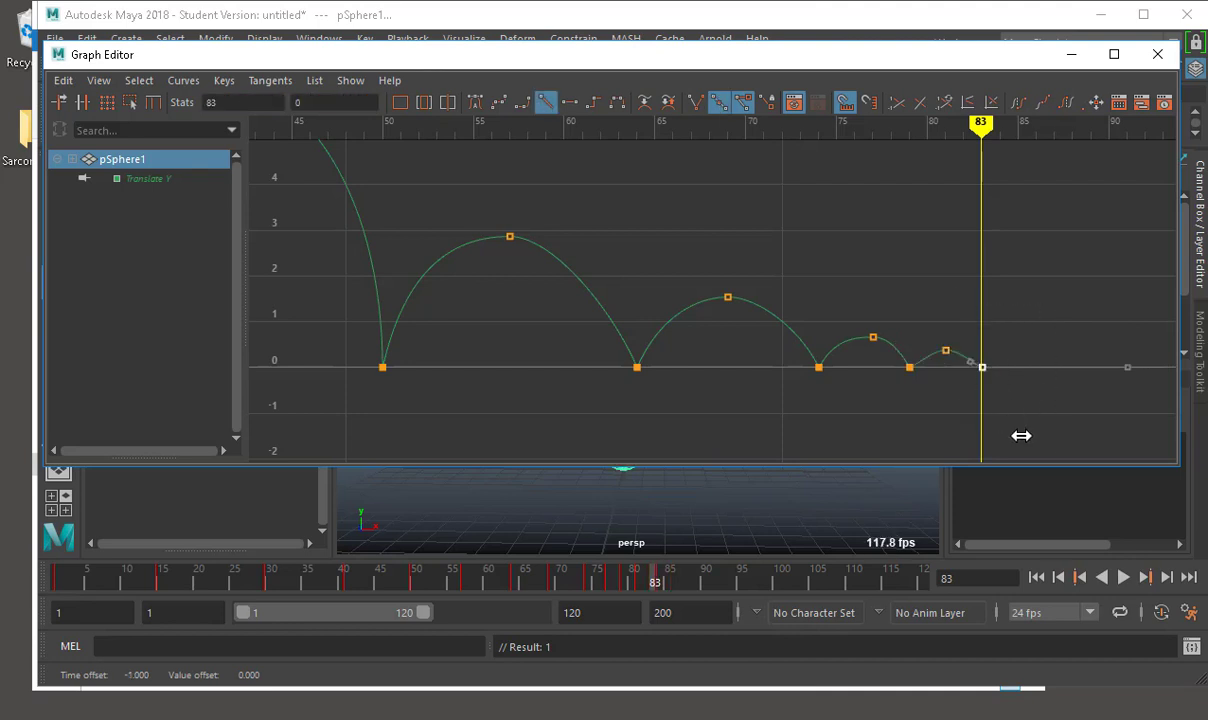
# - Steepen the frame 79 key's out tangent and the frame 83 key's in tangent to round the final bounce
pyautogui.click(1102, 193)
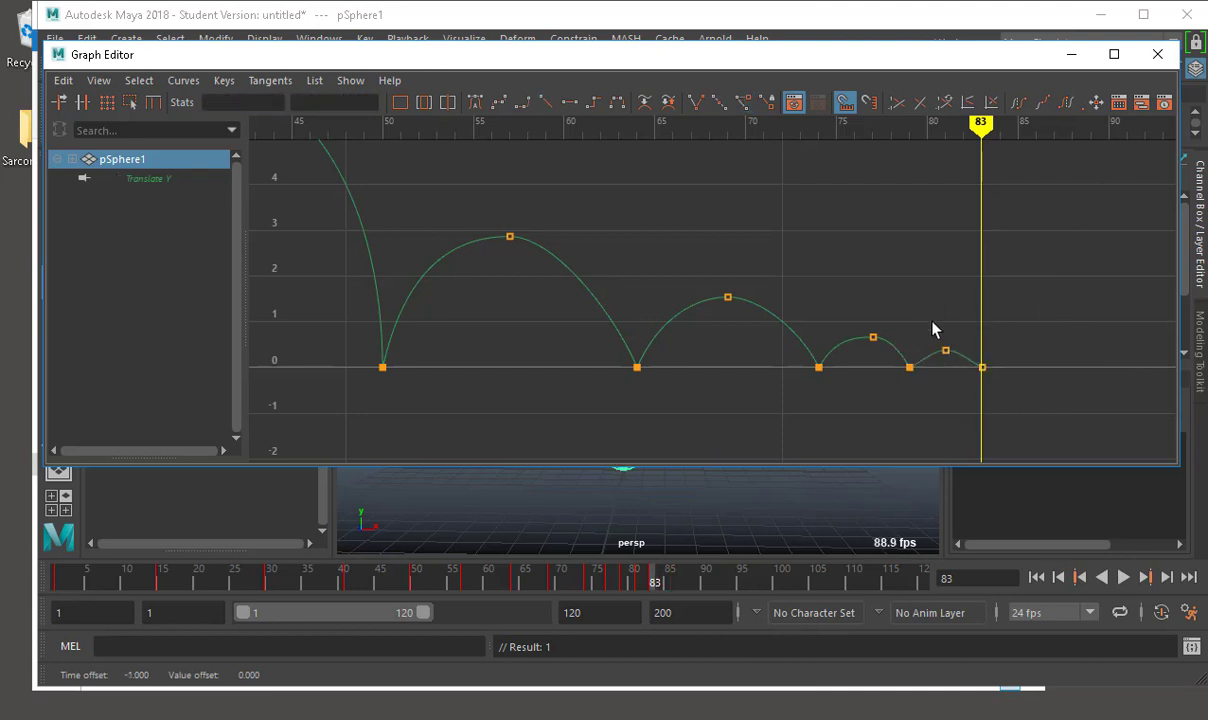
pyautogui.click(910, 368)
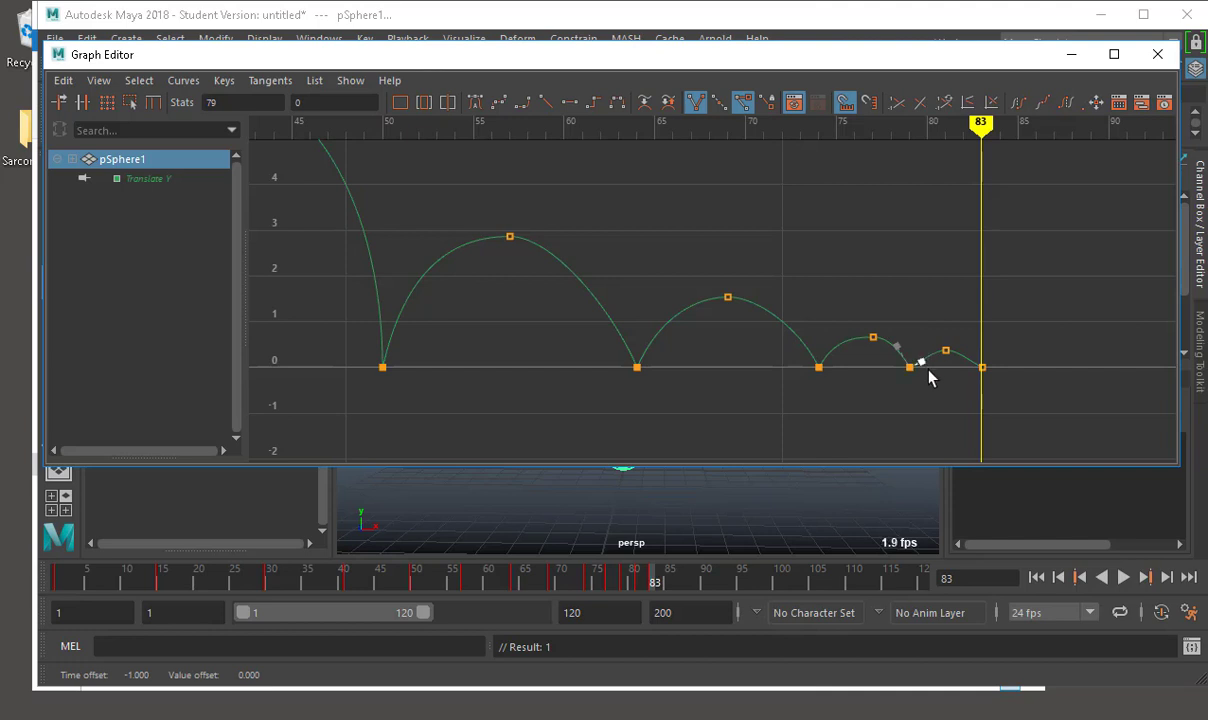
pyautogui.click(982, 368)
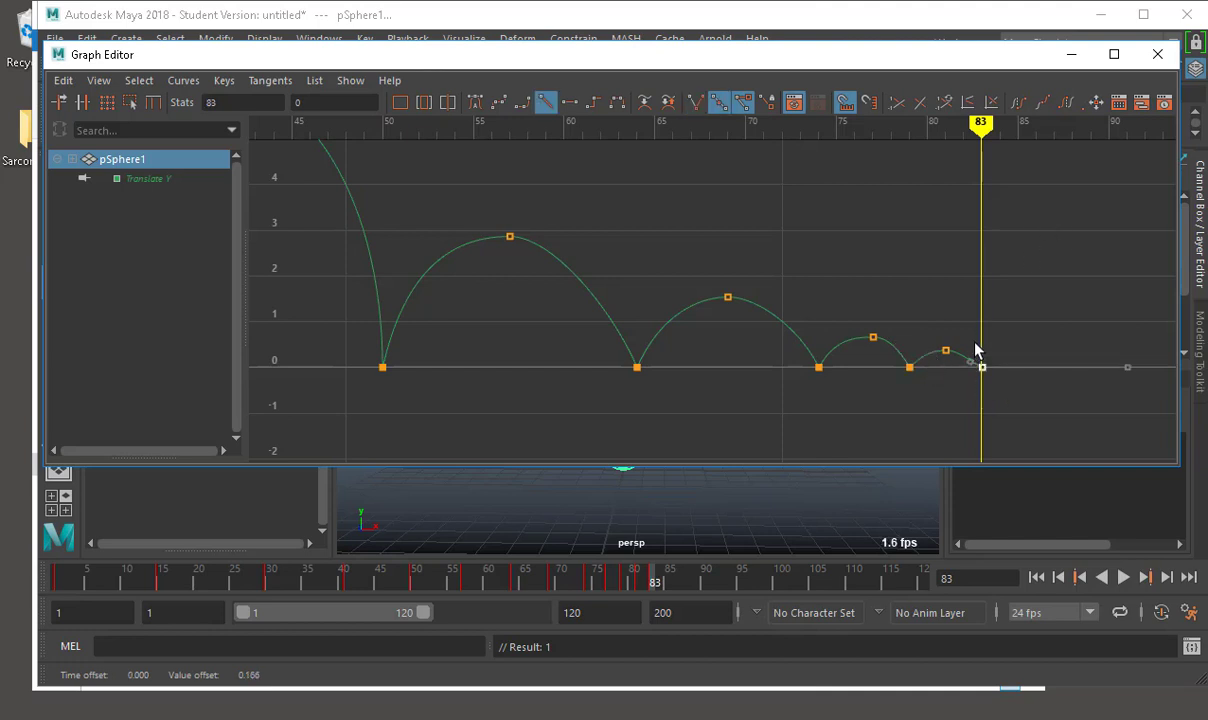
pyautogui.moveTo(966, 366); pyautogui.dragTo(966, 367)
pyautogui.moveTo(966, 367); pyautogui.dragTo(966, 358, button='middle')
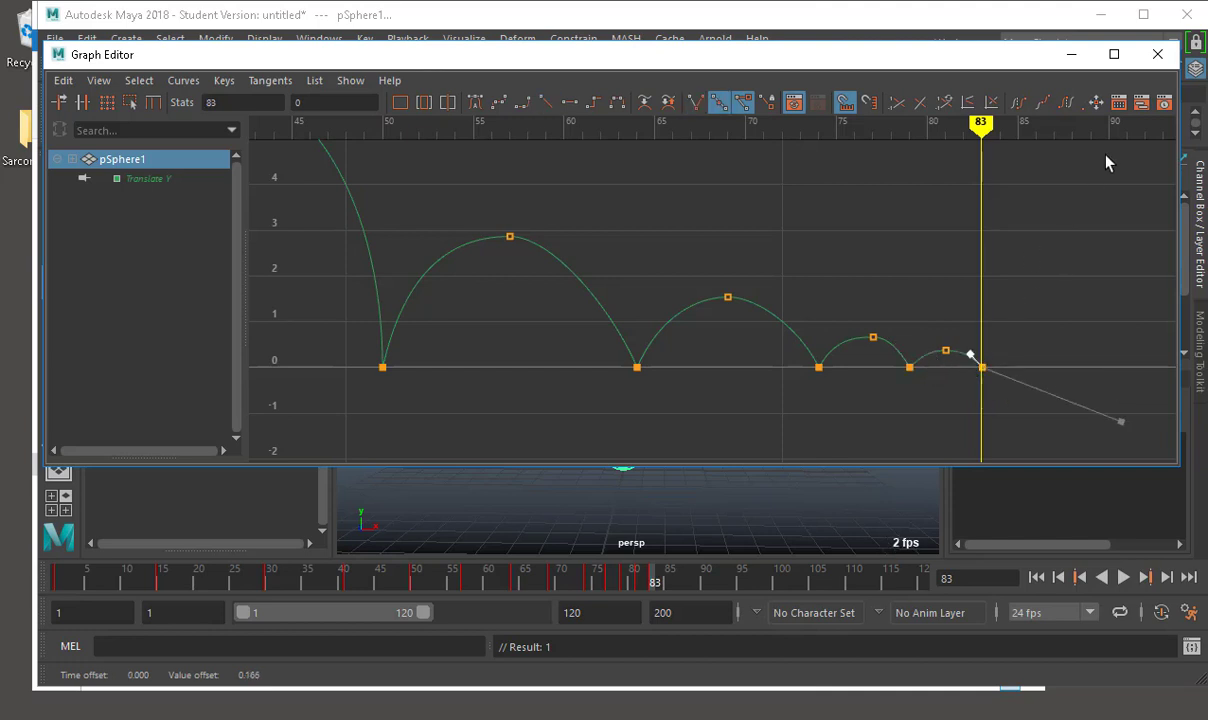
# - Close the Graph Editor and play the animation from frame 1 to review the complete series of bounces
pyautogui.click(1157, 54)
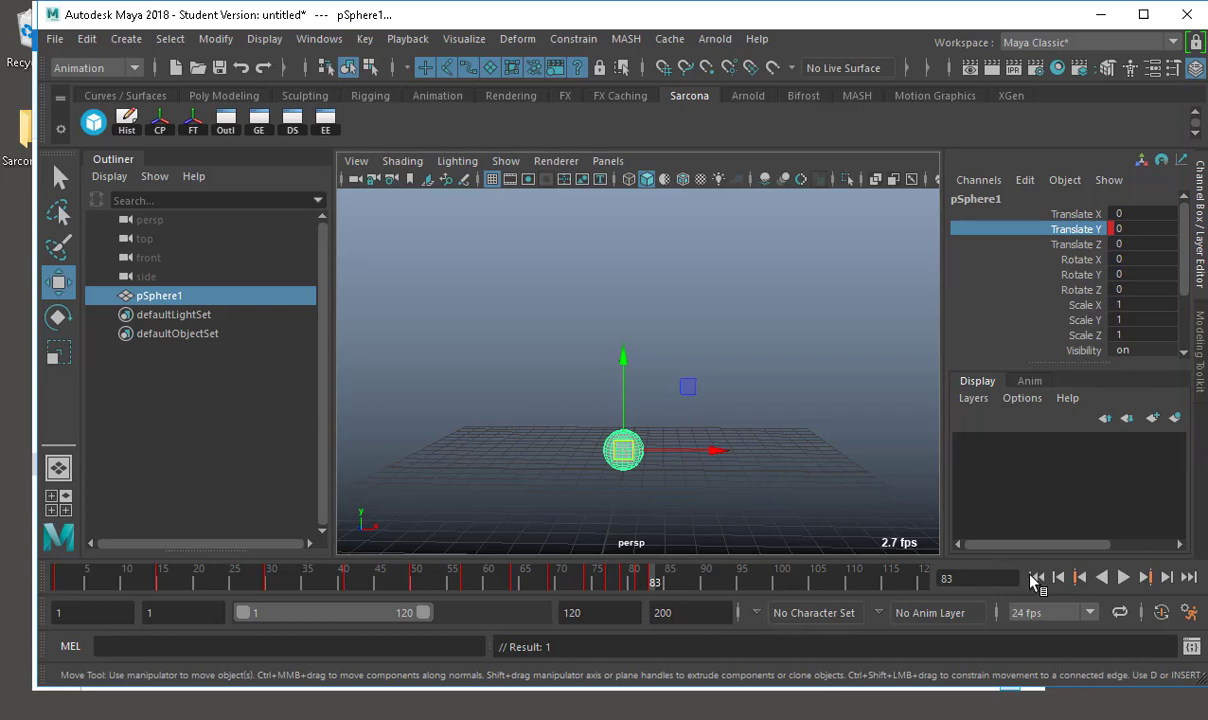
pyautogui.click(1035, 578)
pyautogui.hotkey('alt', 'v')
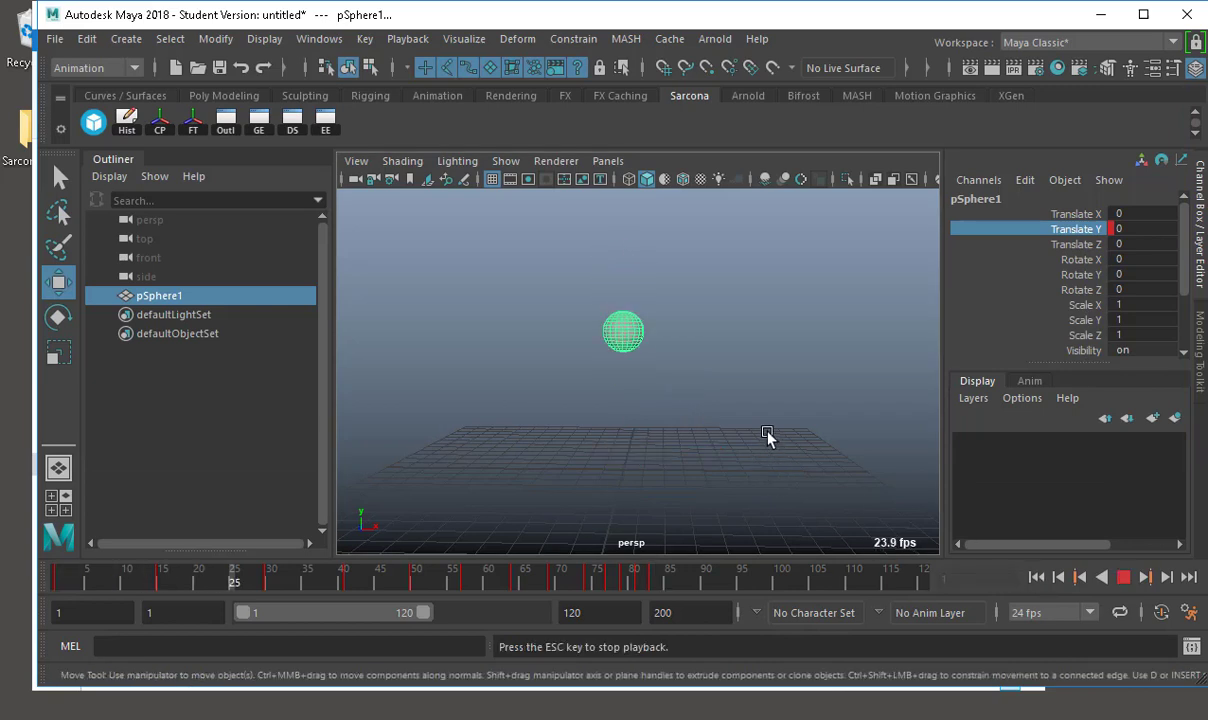
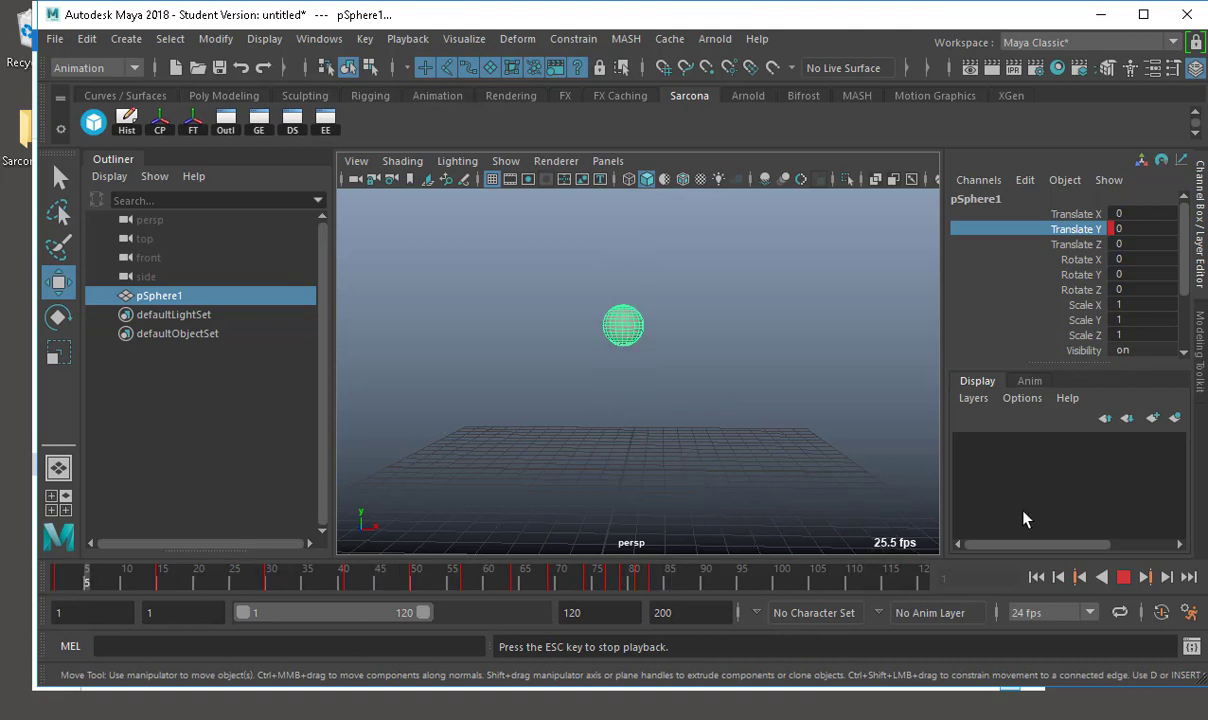
pyautogui.click(1124, 579)
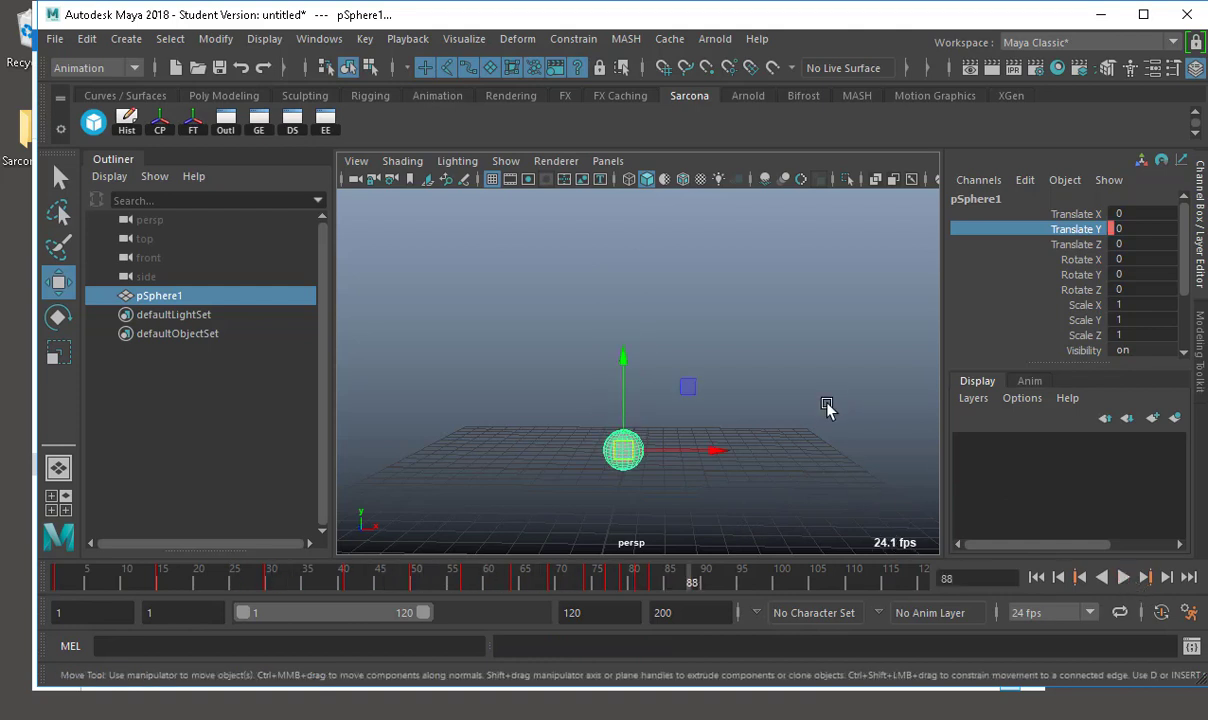
# - Move the sphere in the negative X direction, well beyond the grid, to a Translate X of about -37.74
pyautogui.scroll(-2, 766, 445)
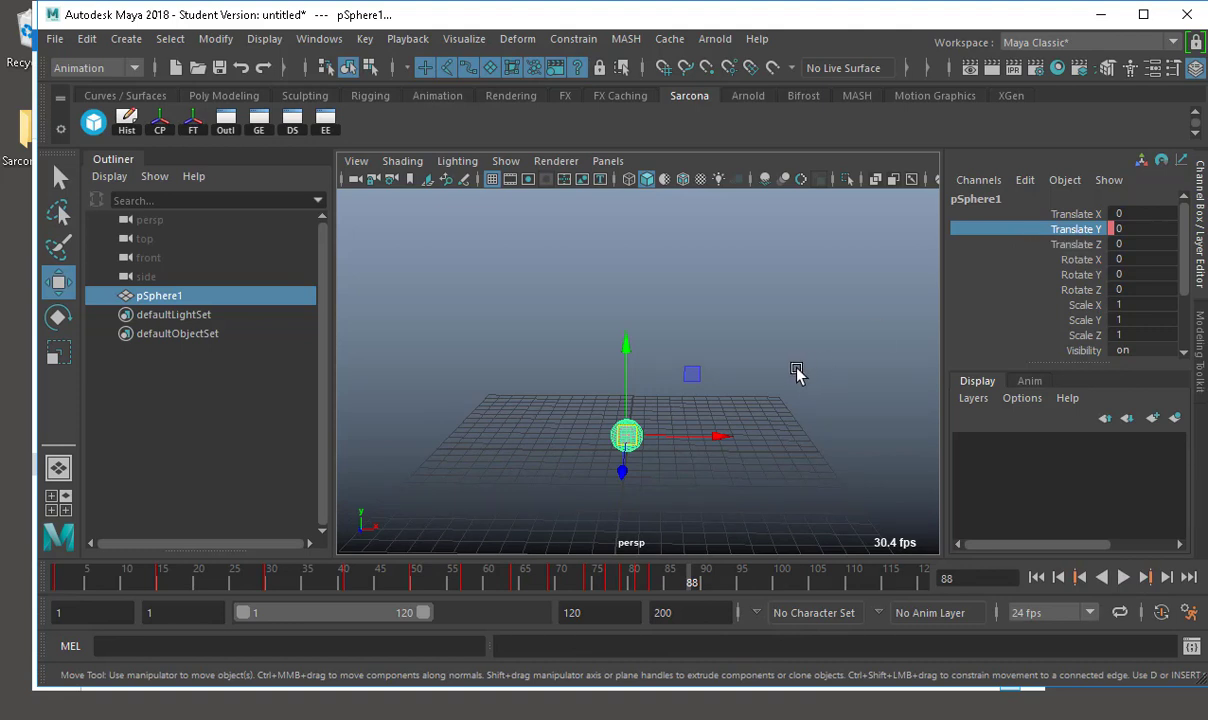
pyautogui.keyDown('alt'); pyautogui.moveTo(797, 372); pyautogui.dragTo(578, 382, button='right'); pyautogui.keyUp('alt')
pyautogui.keyDown('alt'); pyautogui.moveTo(578, 382); pyautogui.dragTo(585, 433); pyautogui.keyUp('alt')
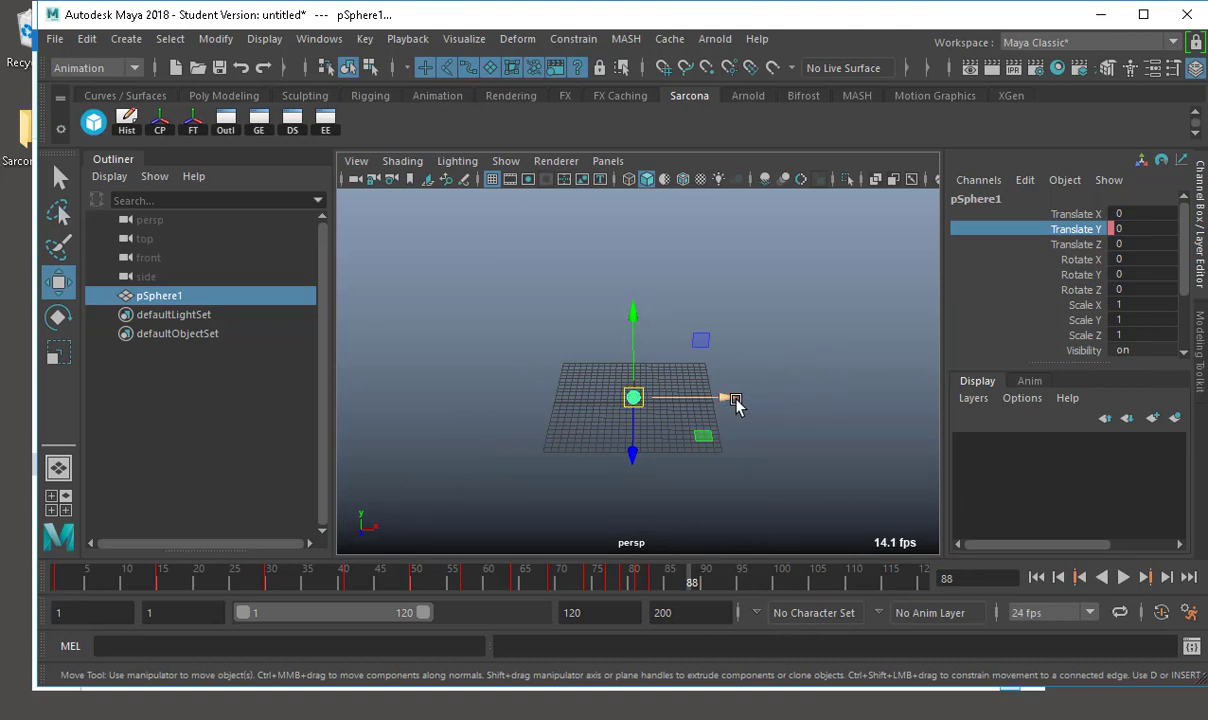
pyautogui.moveTo(736, 402); pyautogui.dragTo(484, 398)
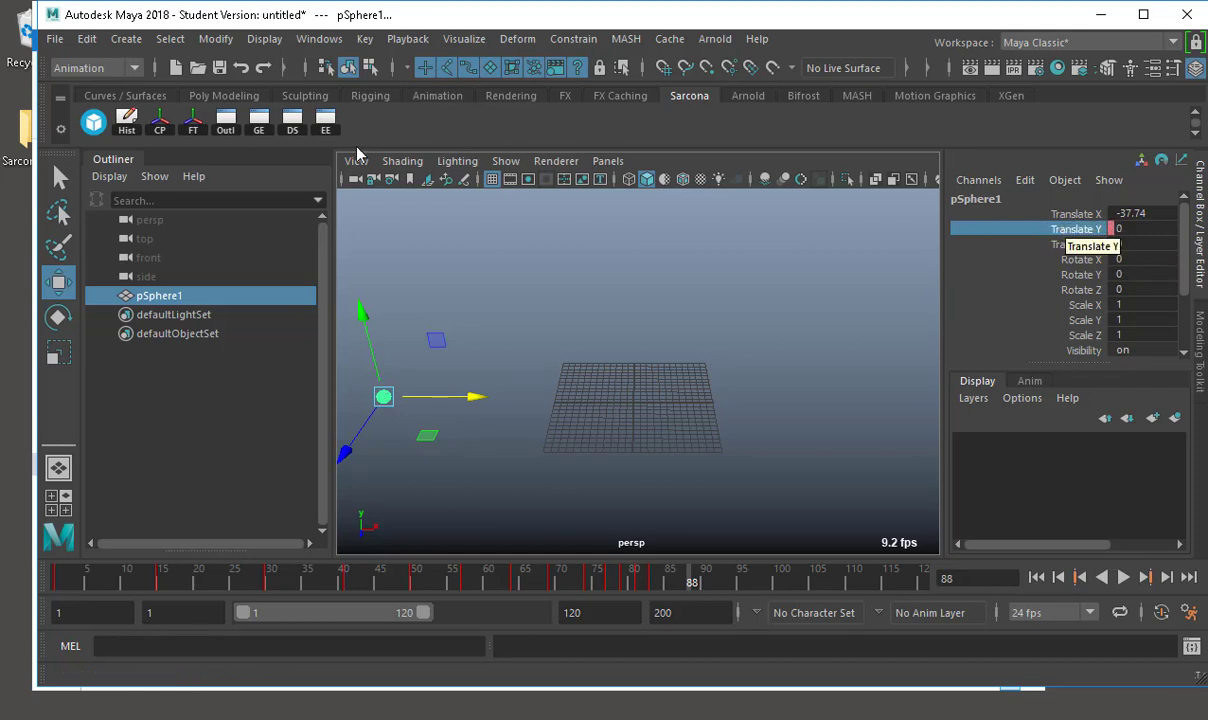
pyautogui.click(259, 125)
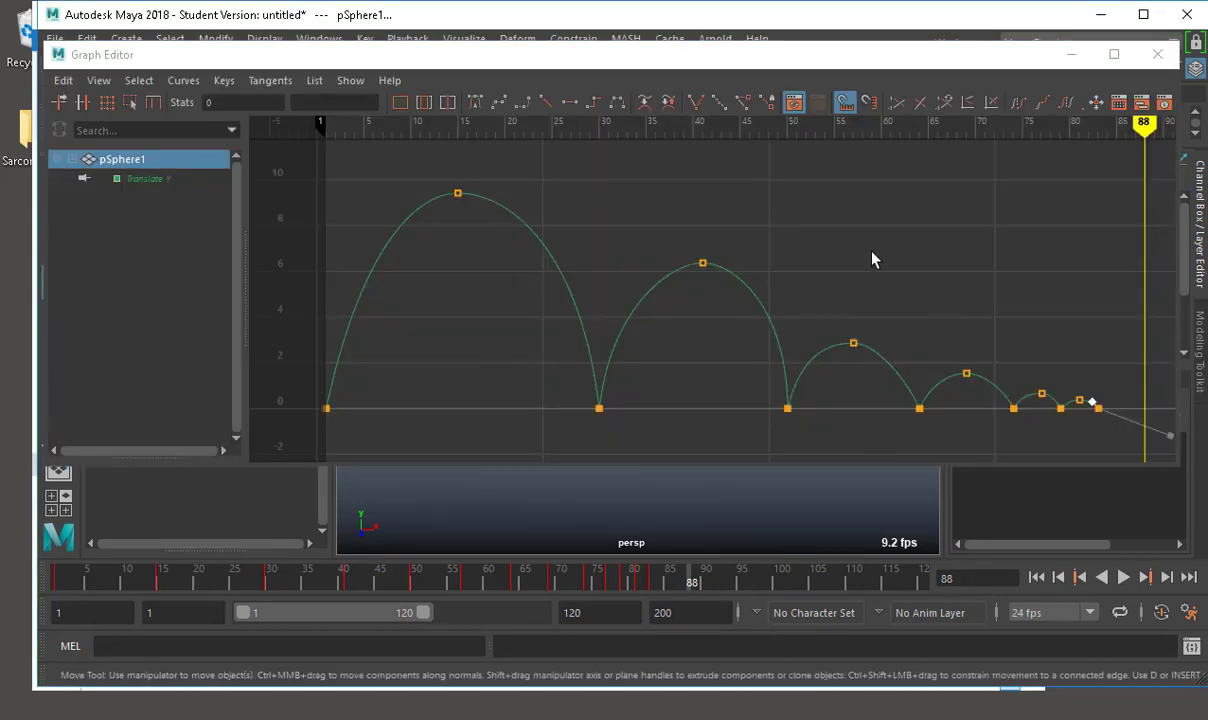
pyautogui.click(1158, 55)
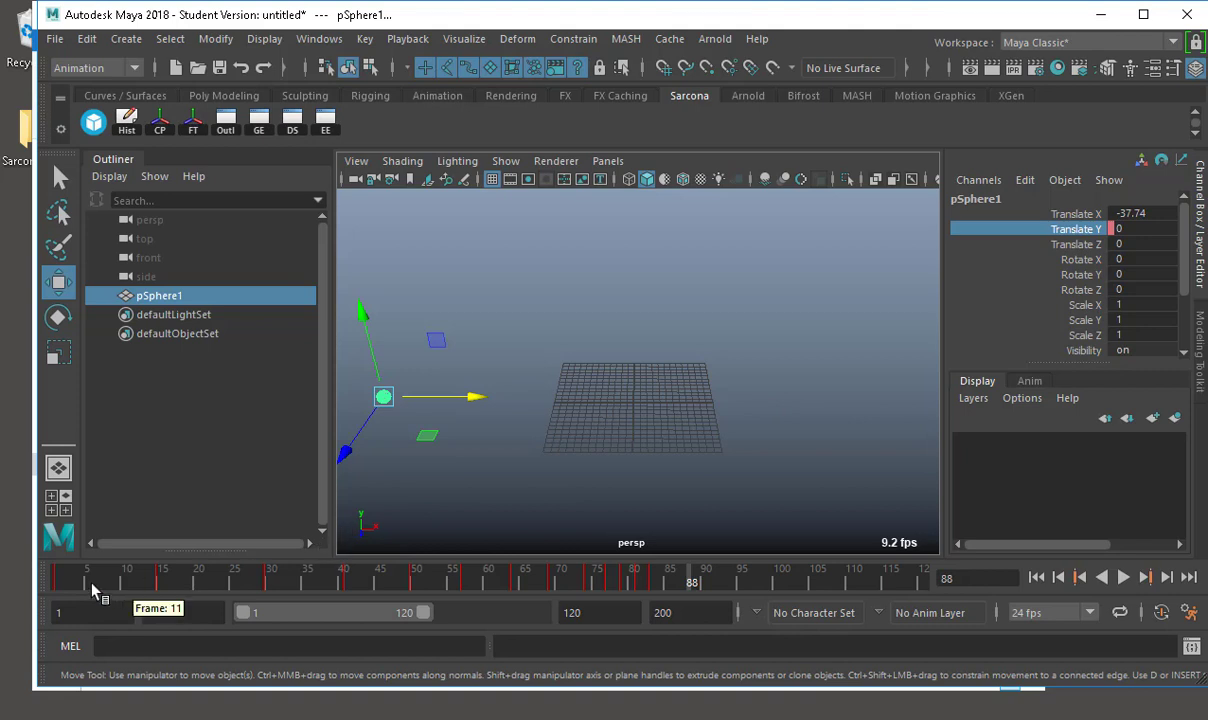
# - Go to frame 1 and set a key on the sphere's Translate X only
pyautogui.moveTo(78, 581); pyautogui.dragTo(30, 581)
pyautogui.click(1062, 216)
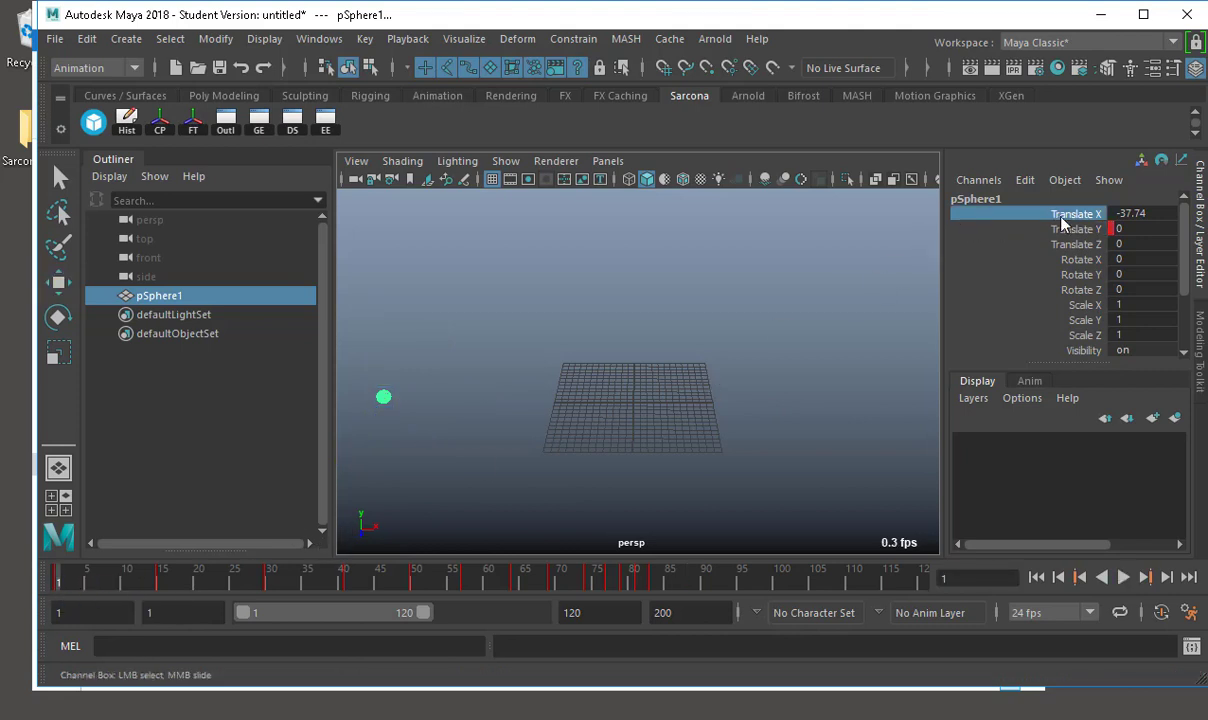
pyautogui.press('s')
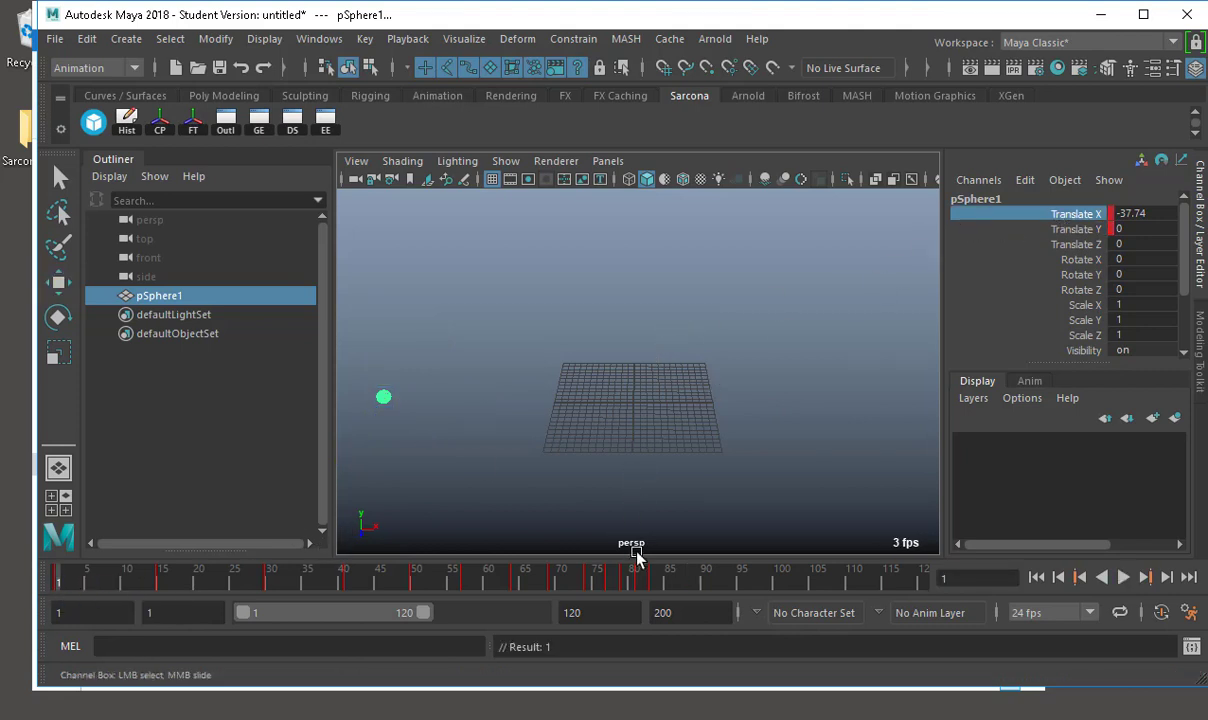
# - At frame 83, move the sphere across the grid to Translate X of about 42.83 and key it
pyautogui.click(656, 576)
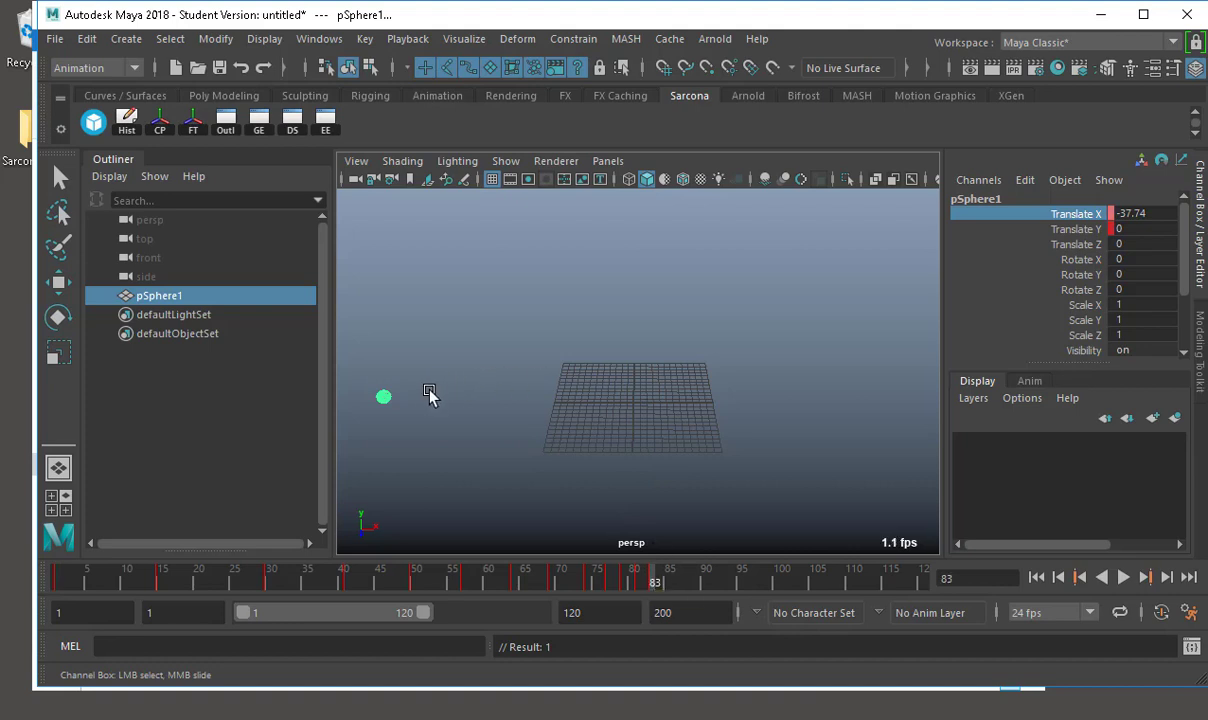
pyautogui.press('w')
pyautogui.moveTo(420, 398); pyautogui.dragTo(957, 392)
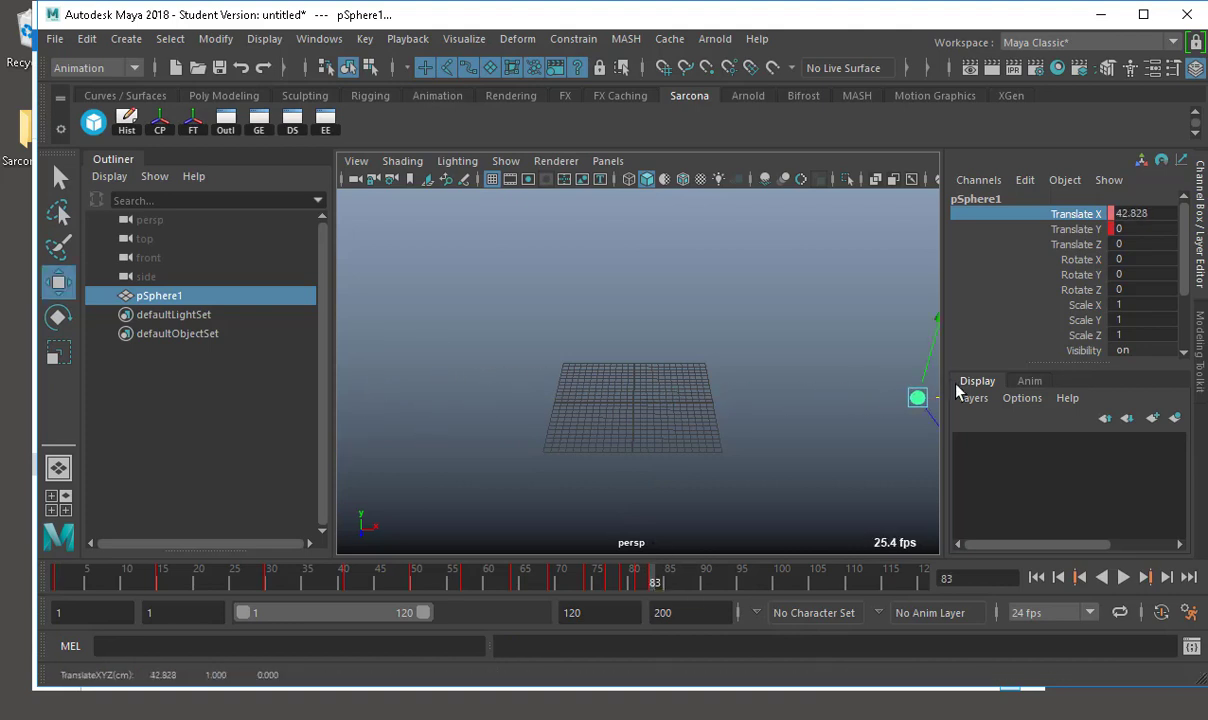
pyautogui.press('s')
# - Play the animation from frame 1 in a low side view to review the travelling bounce, then scrub its opening frames
pyautogui.keyDown('alt'); pyautogui.moveTo(844, 403); pyautogui.dragTo(820, 354); pyautogui.keyUp('alt')
pyautogui.keyDown('alt'); pyautogui.moveTo(820, 354); pyautogui.dragTo(701, 453, button='middle'); pyautogui.keyUp('alt')
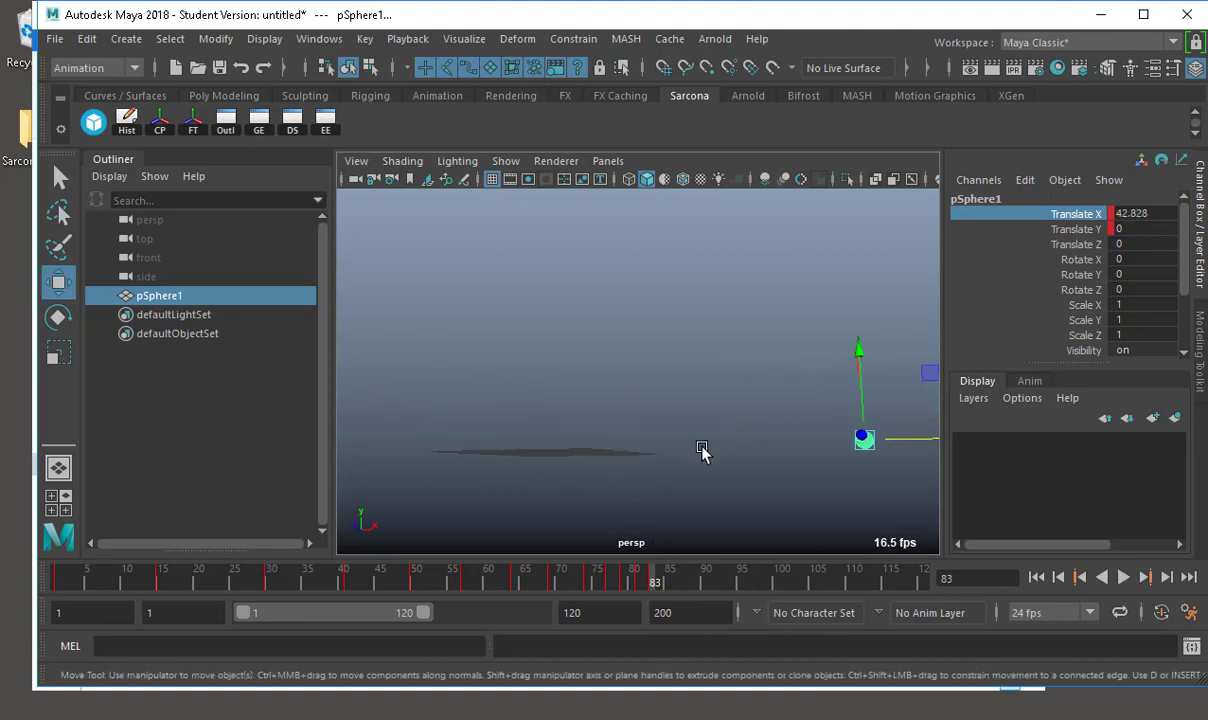
pyautogui.keyDown('alt'); pyautogui.moveTo(701, 453); pyautogui.dragTo(665, 512); pyautogui.keyUp('alt')
pyautogui.click(1042, 578)
pyautogui.keyDown('alt'); pyautogui.moveTo(785, 399); pyautogui.dragTo(828, 380); pyautogui.keyUp('alt')
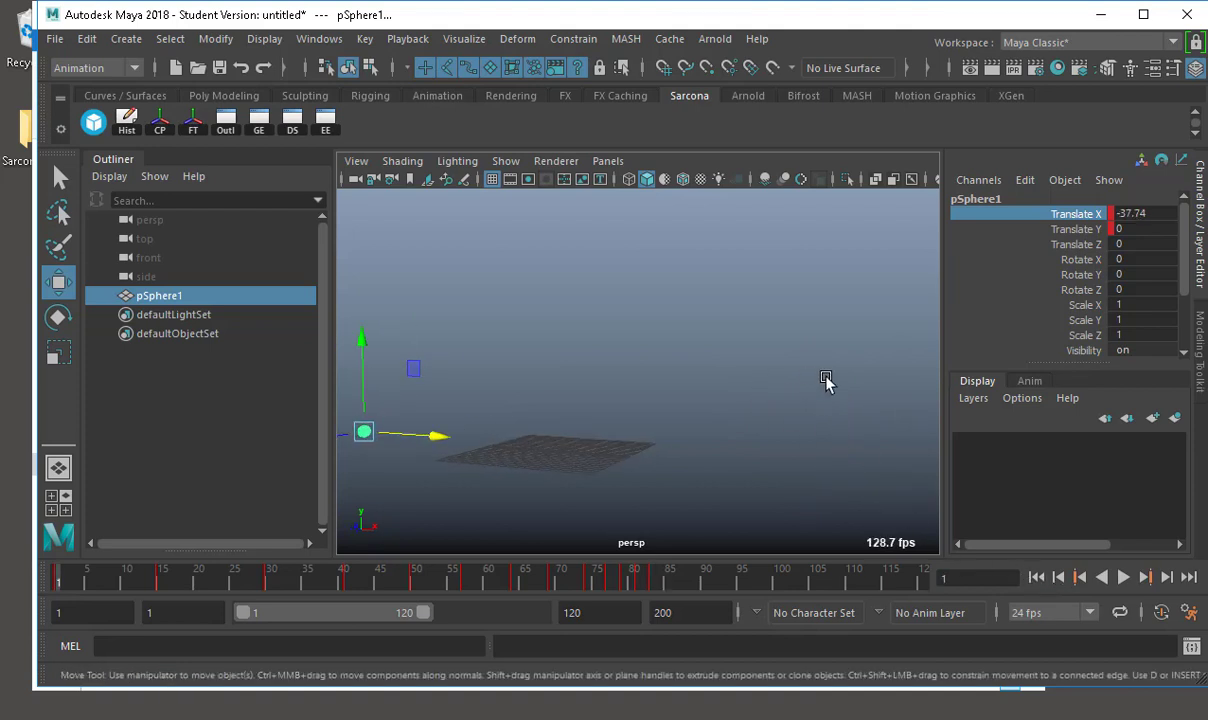
pyautogui.keyDown('alt'); pyautogui.moveTo(828, 380); pyautogui.dragTo(849, 375, button='middle'); pyautogui.keyUp('alt')
pyautogui.hotkey('alt', 'v')
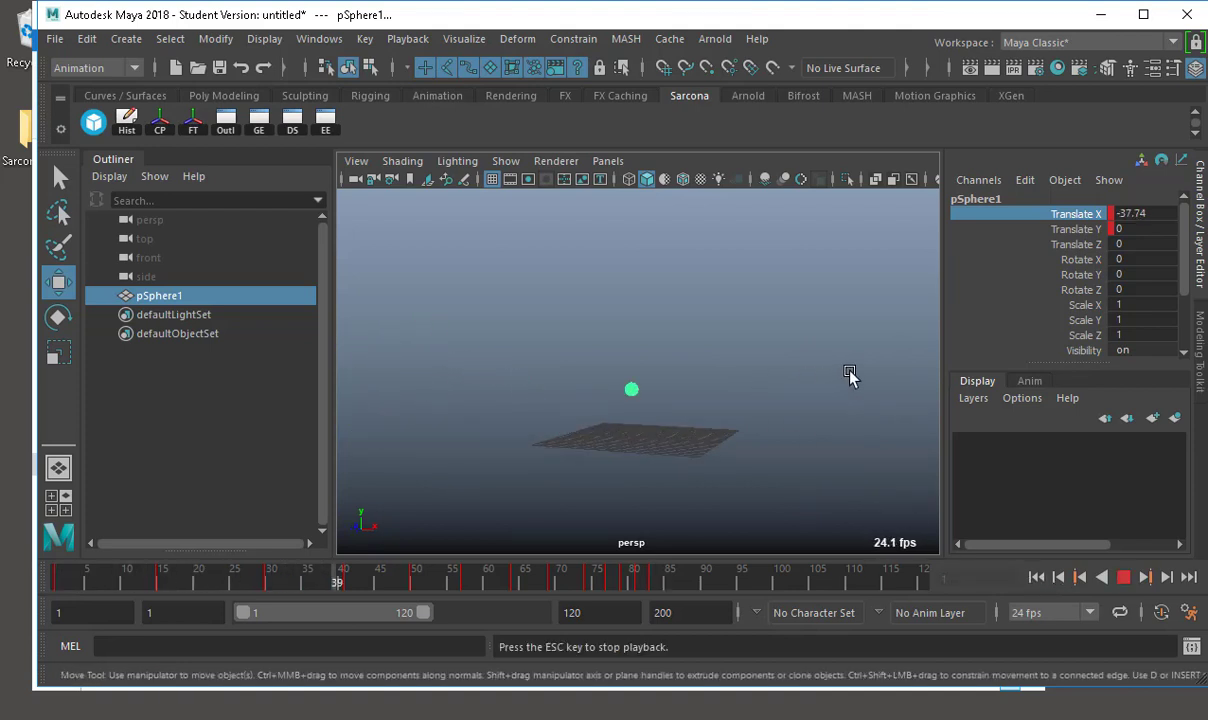
pyautogui.keyDown('alt'); pyautogui.moveTo(790, 369); pyautogui.dragTo(716, 346); pyautogui.keyUp('alt')
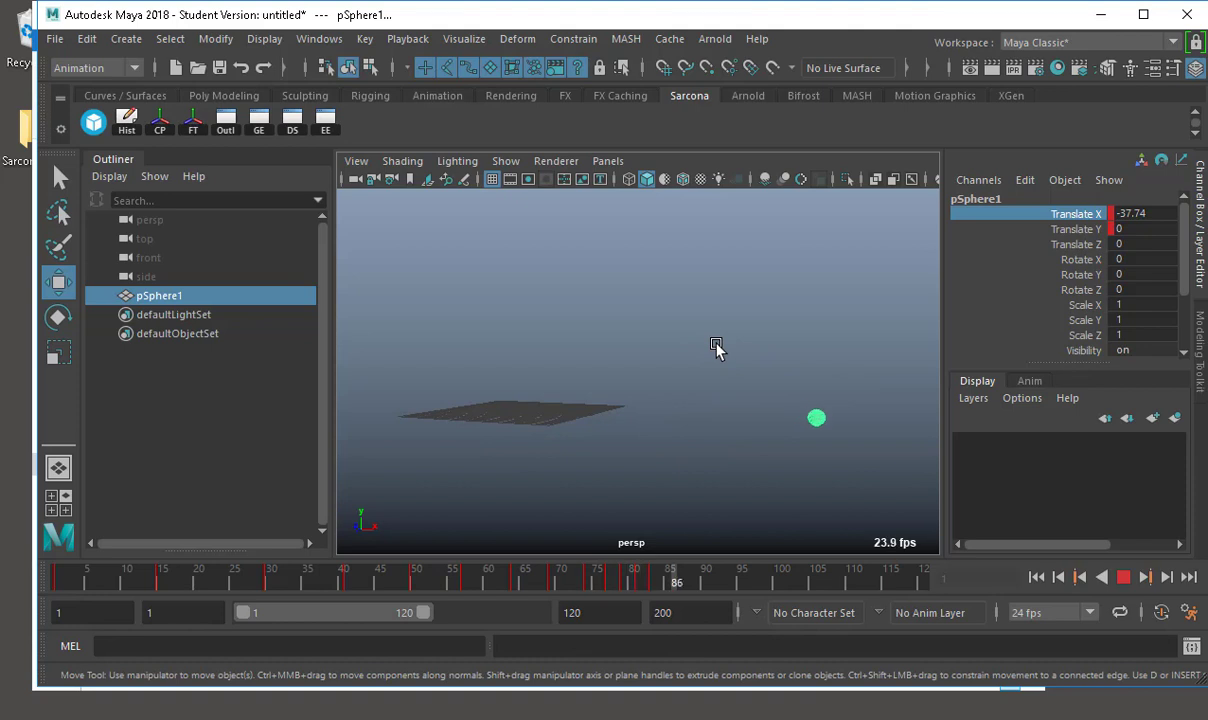
pyautogui.keyDown('alt'); pyautogui.moveTo(687, 342); pyautogui.dragTo(765, 363, button='middle'); pyautogui.keyUp('alt')
pyautogui.keyDown('alt'); pyautogui.moveTo(765, 363); pyautogui.dragTo(720, 359); pyautogui.keyUp('alt')
pyautogui.keyDown('alt'); pyautogui.moveTo(720, 358); pyautogui.dragTo(655, 364, button='middle'); pyautogui.keyUp('alt')
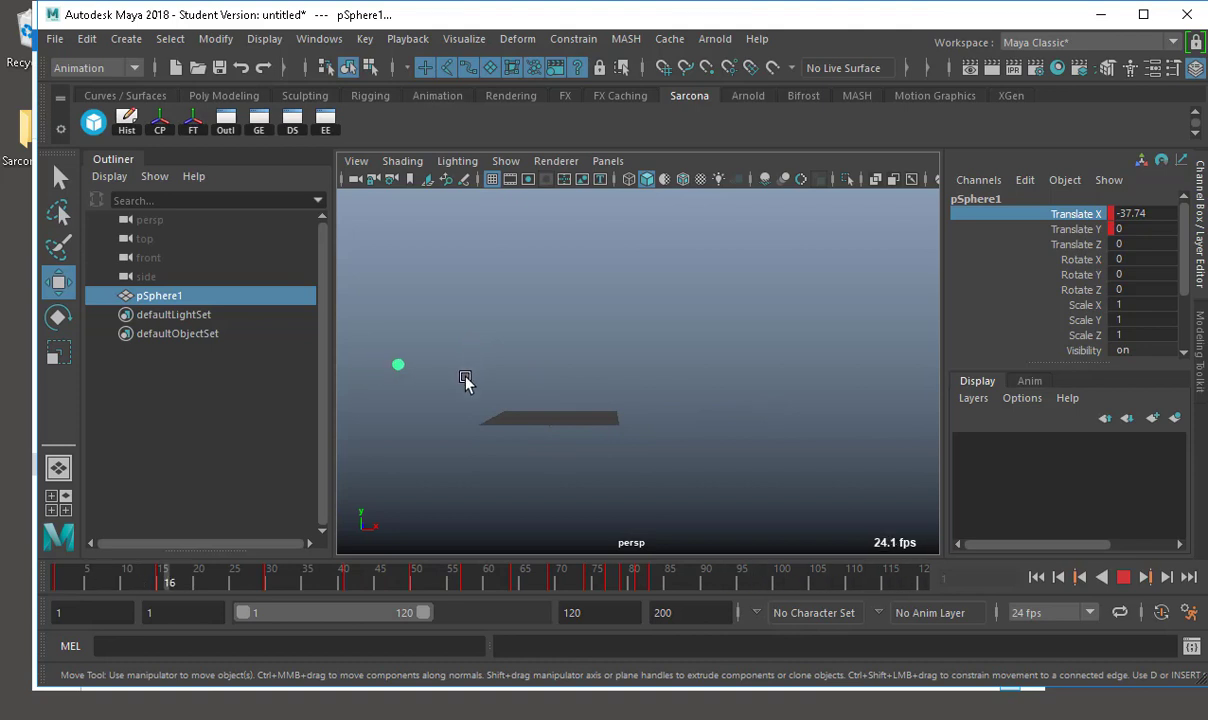
pyautogui.hotkey('alt', 'v')
pyautogui.moveTo(156, 582); pyautogui.dragTo(57, 580)
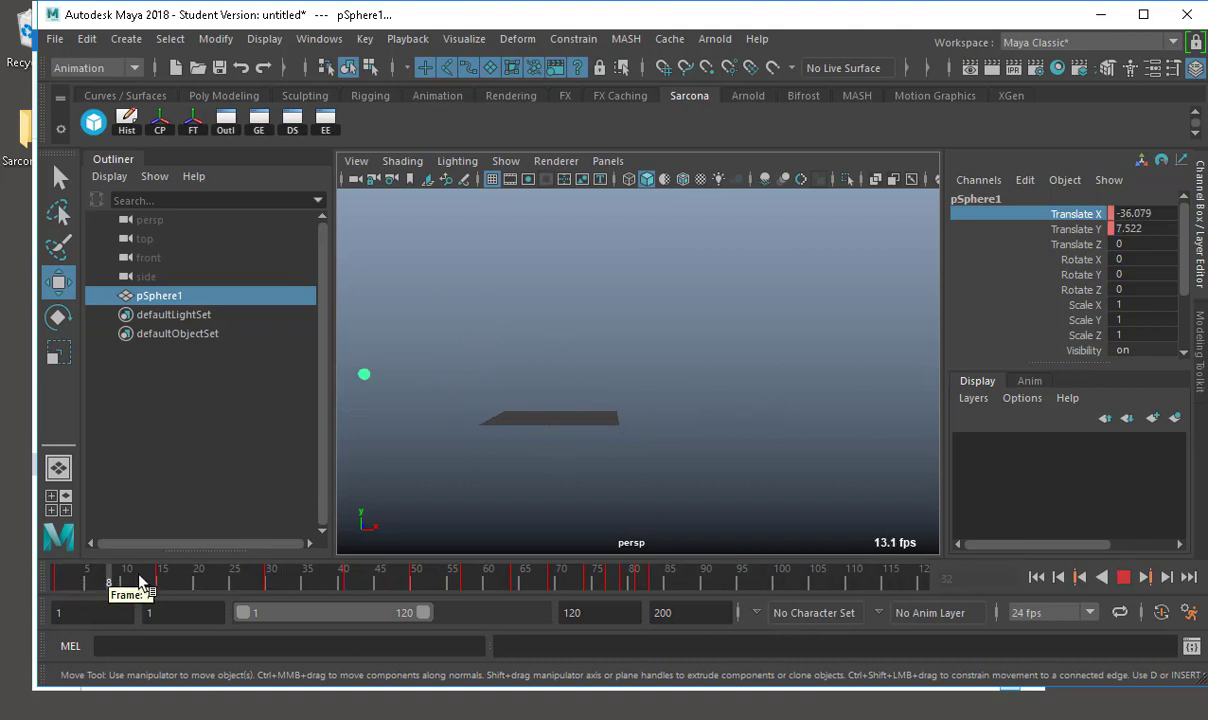
pyautogui.moveTo(229, 588)
pyautogui.mouseDown()
pyautogui.moveTo(176, 583)
pyautogui.moveTo(244, 586)
pyautogui.moveTo(159, 583)
pyautogui.moveTo(260, 586)
pyautogui.moveTo(57, 585)
pyautogui.mouseUp()
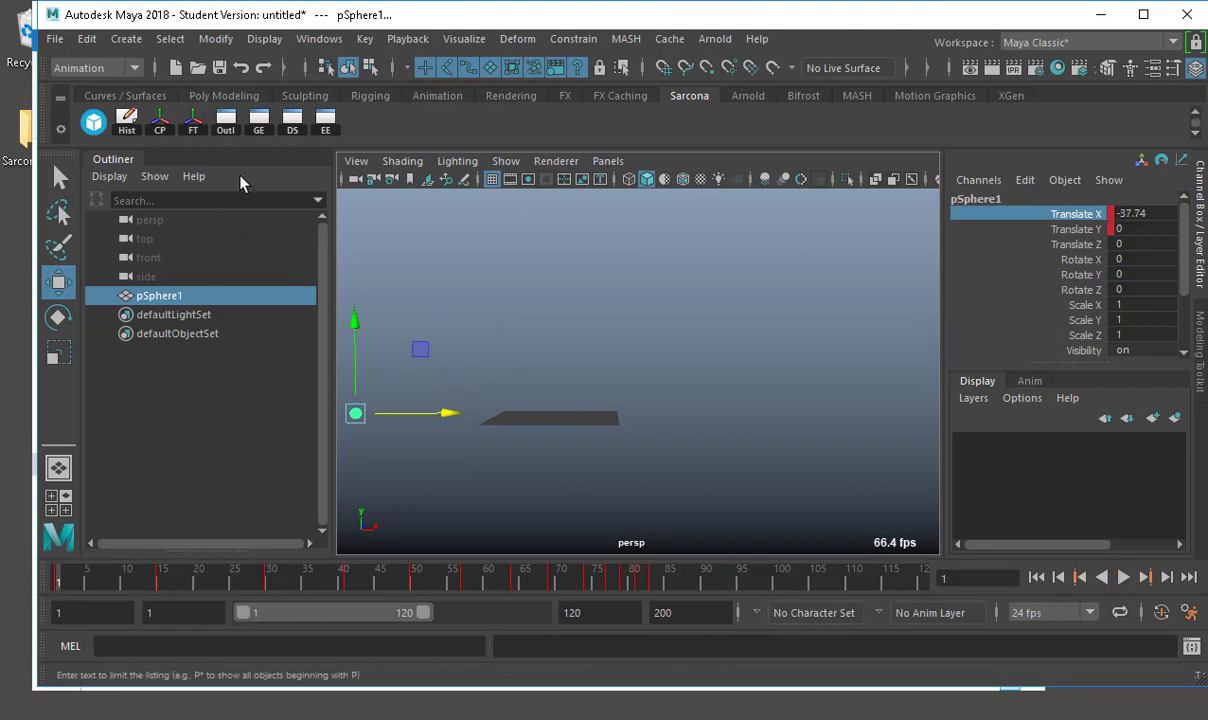
# - Examine the Translate X and Translate Y curves separately in the Graph Editor, checking how each starts and ends
pyautogui.click(260, 122)
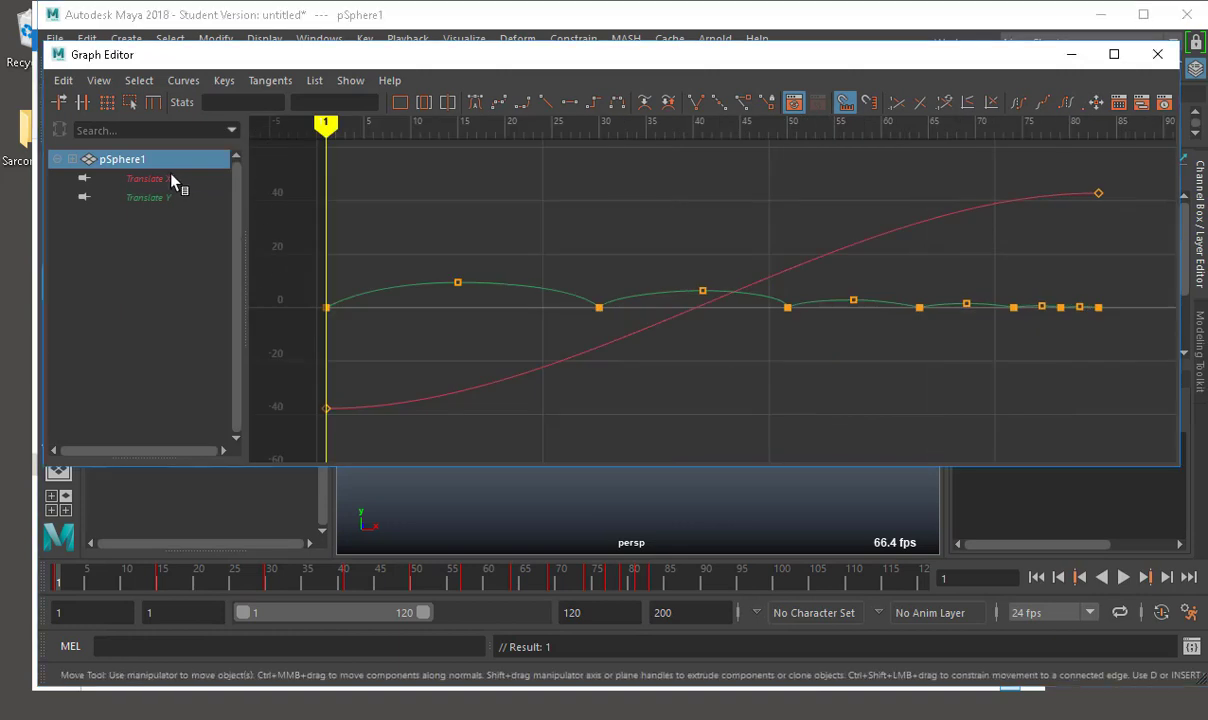
pyautogui.click(160, 178)
pyautogui.moveTo(878, 418); pyautogui.dragTo(872, 412)
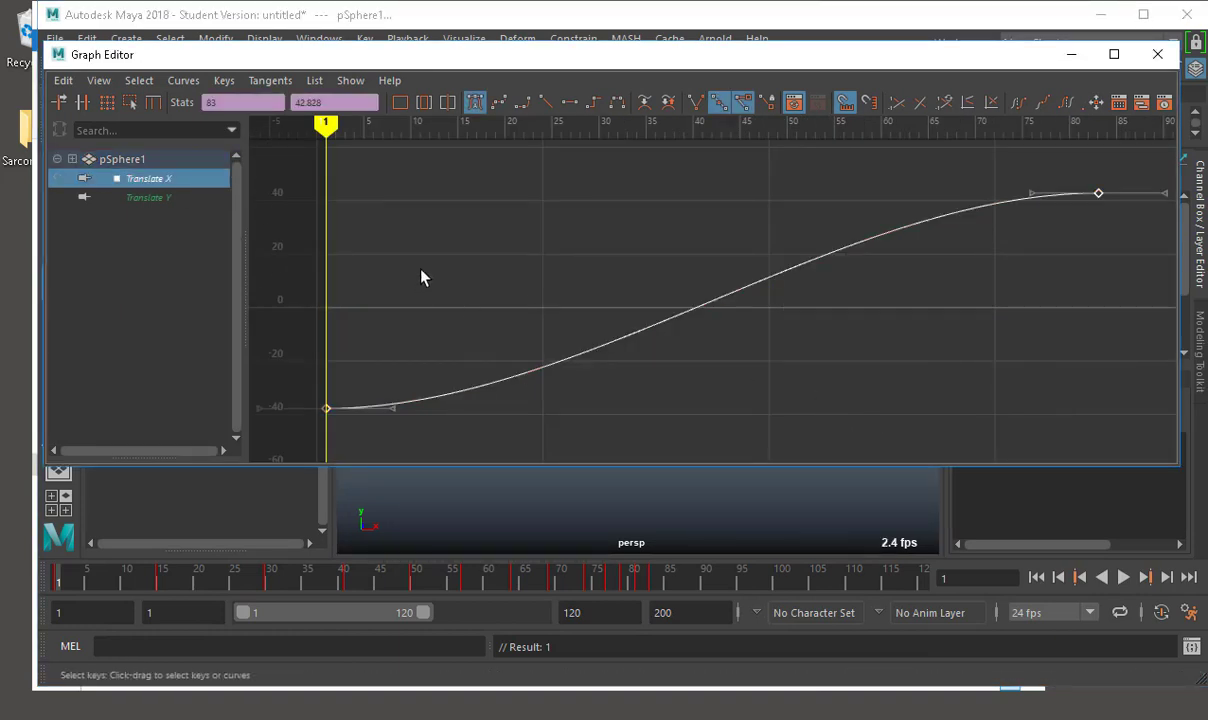
pyautogui.click(176, 197)
pyautogui.click(316, 418)
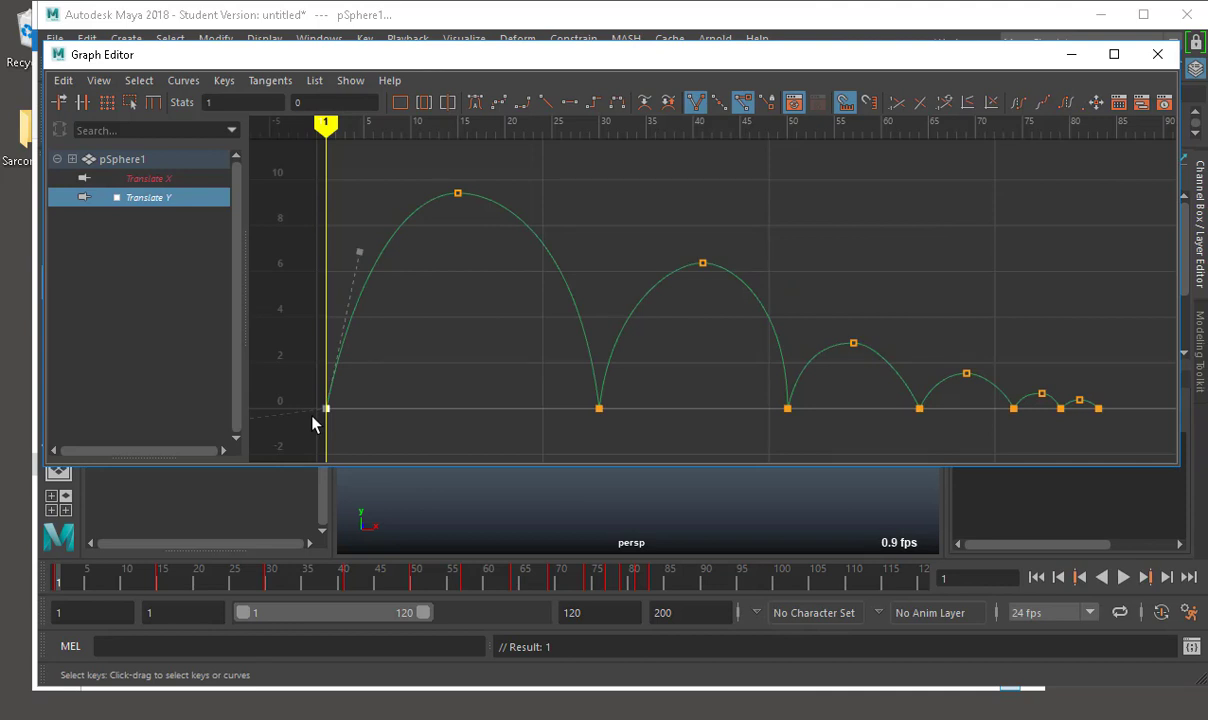
pyautogui.click(174, 180)
pyautogui.moveTo(477, 417); pyautogui.dragTo(423, 390)
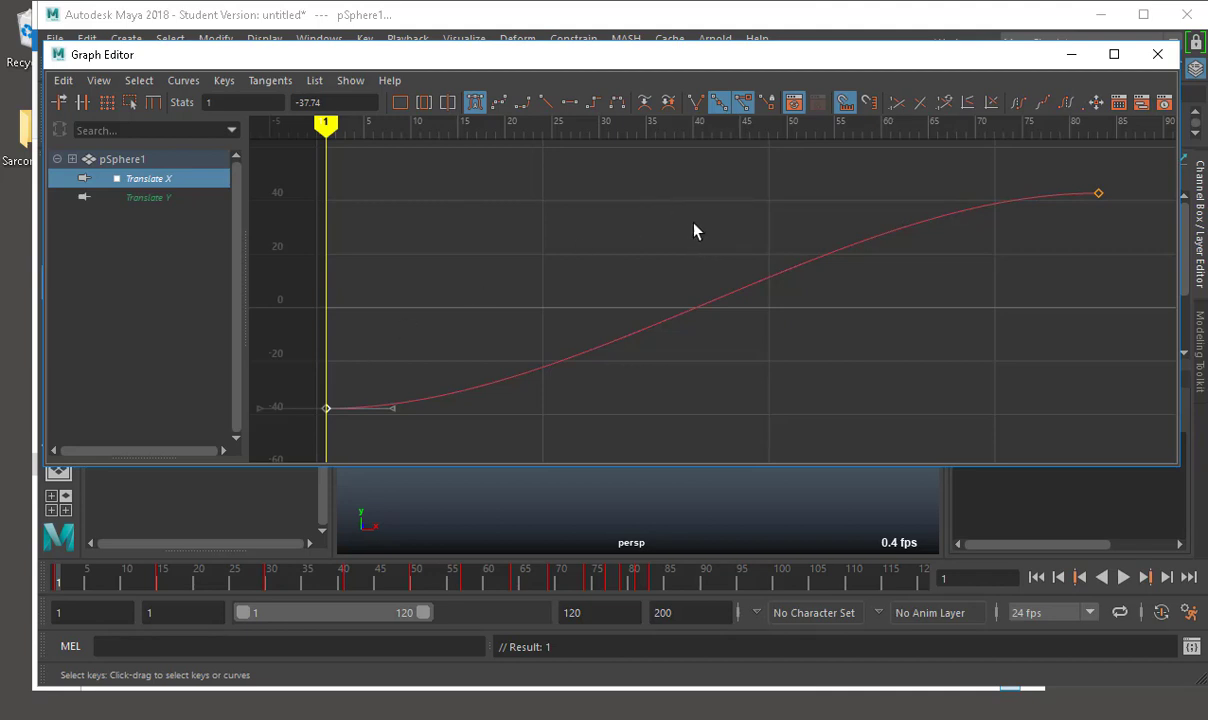
pyautogui.moveTo(835, 367); pyautogui.dragTo(833, 364)
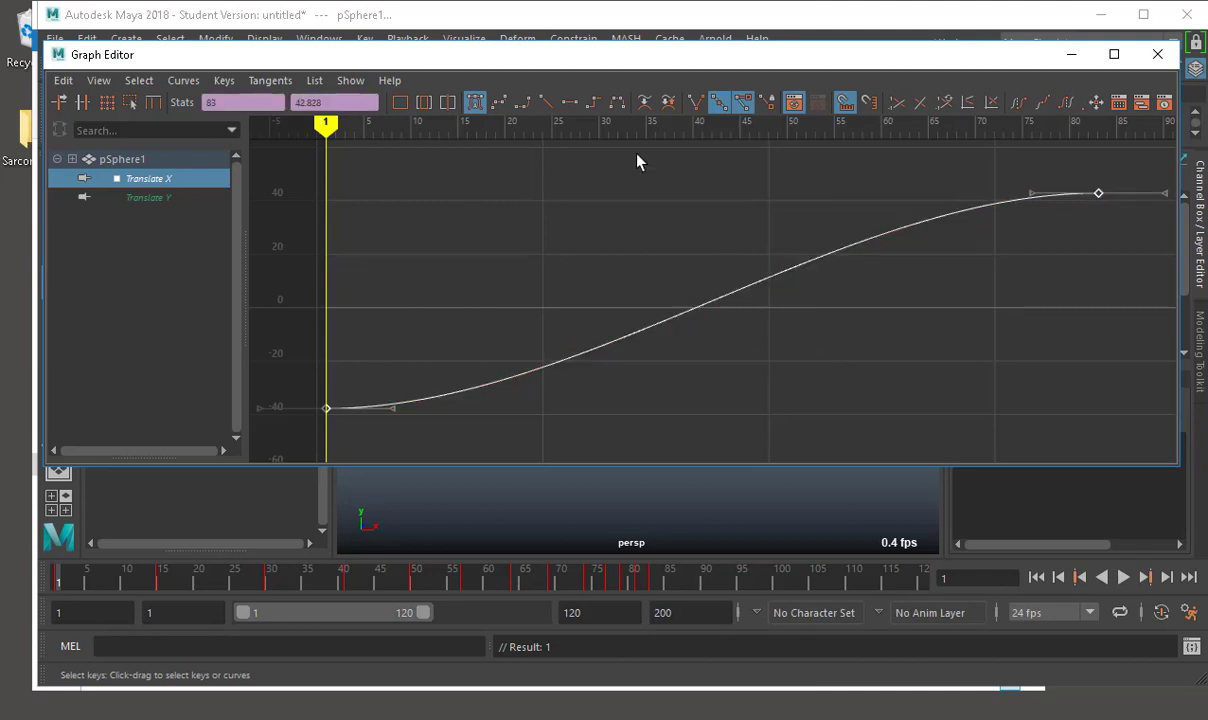
# - Raise the out tangent of the frame 1 Translate X key so the ball starts fast and slows into frame 83
pyautogui.moveTo(361, 350); pyautogui.dragTo(439, 445)
pyautogui.moveTo(417, 425); pyautogui.dragTo(413, 378, button='middle')
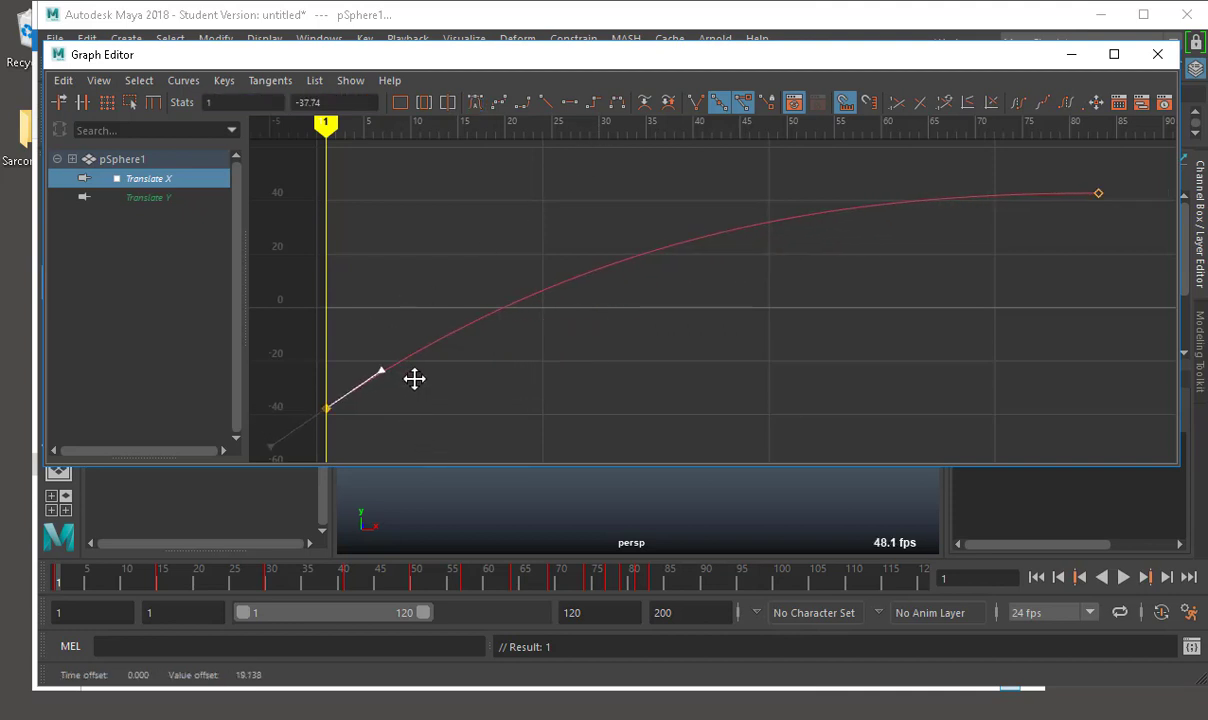
pyautogui.click(675, 343)
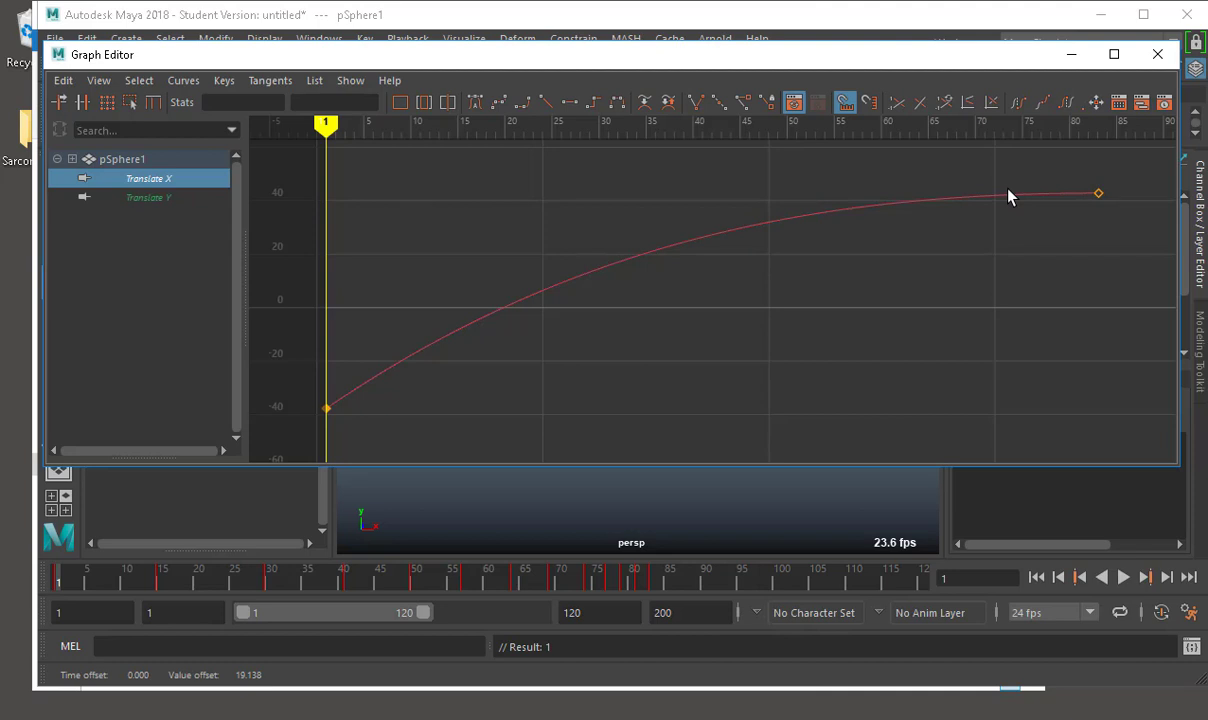
# - Close the Graph Editor and play the animation to review the decelerating forward motion
pyautogui.click(1157, 54)
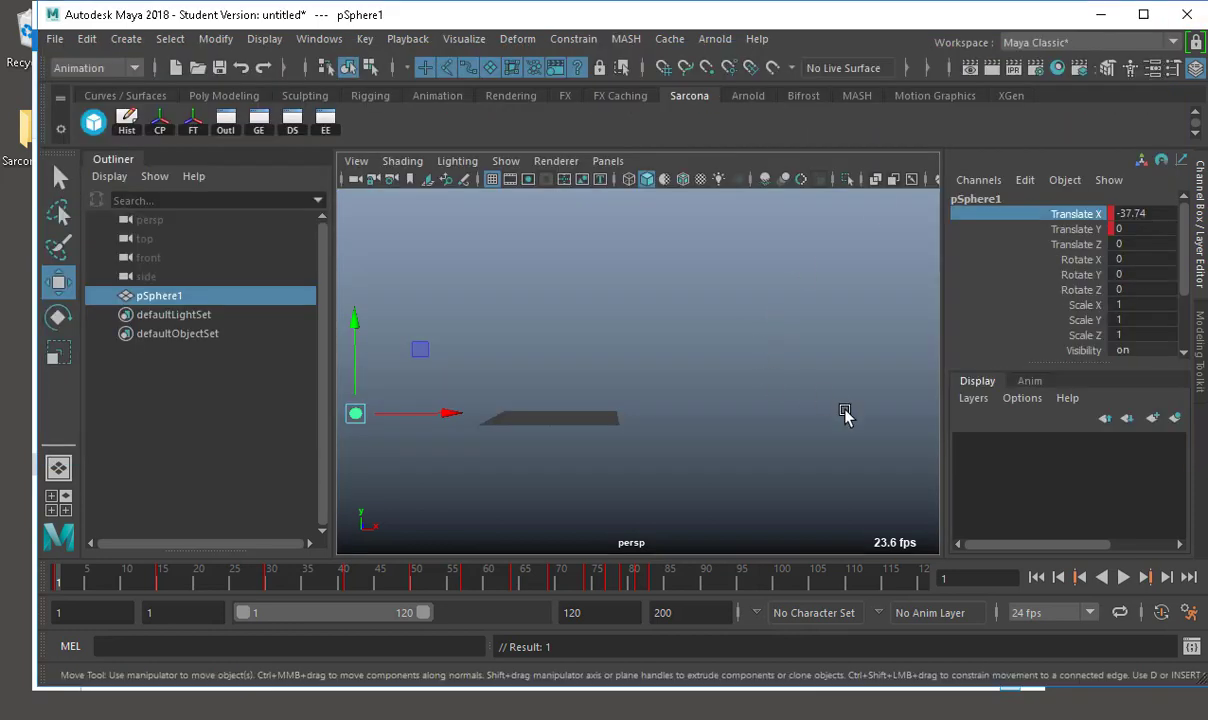
pyautogui.hotkey('alt', 'v')
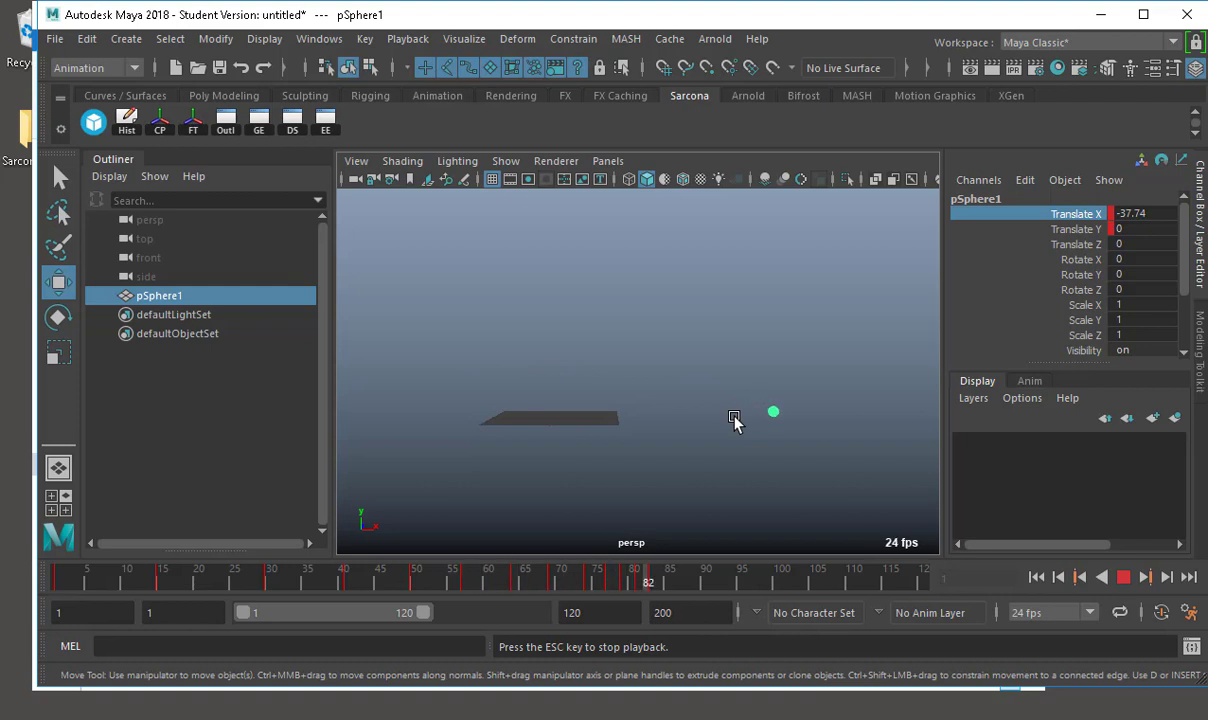
pyautogui.press('Escape')
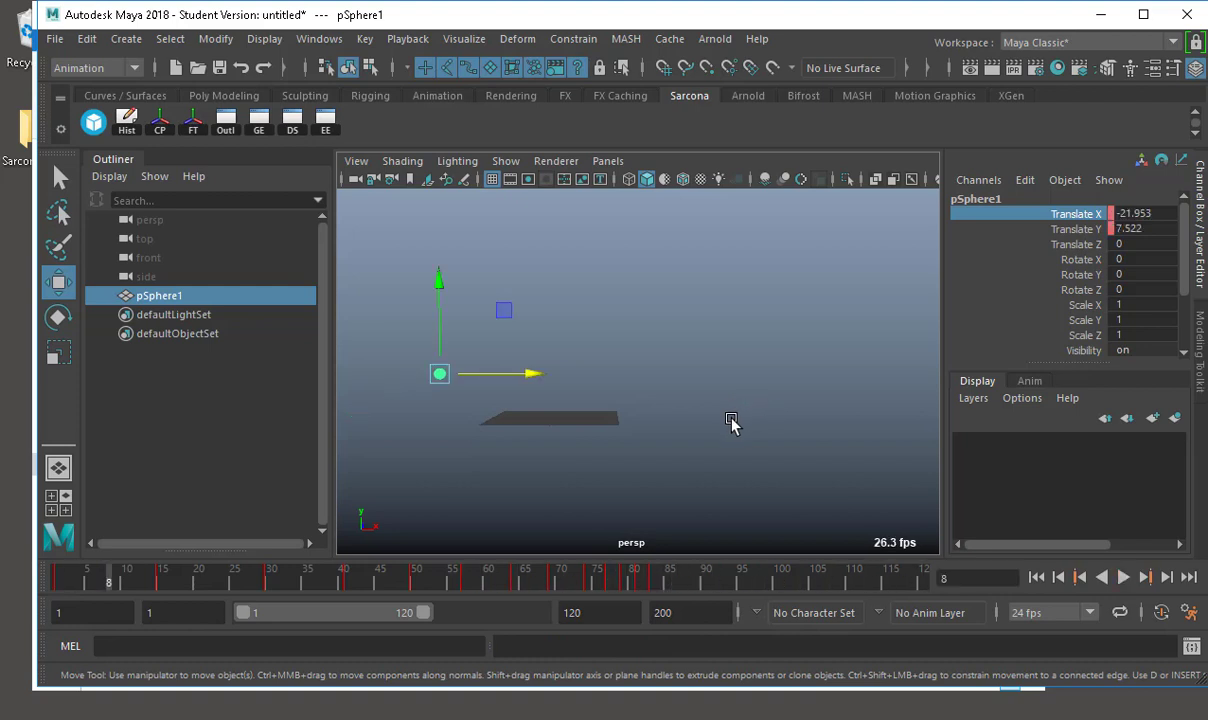
# - Isolate the Translate X curve in the Graph Editor and raise its frame 1 key to about -9.39
pyautogui.click(257, 122)
pyautogui.click(371, 382)
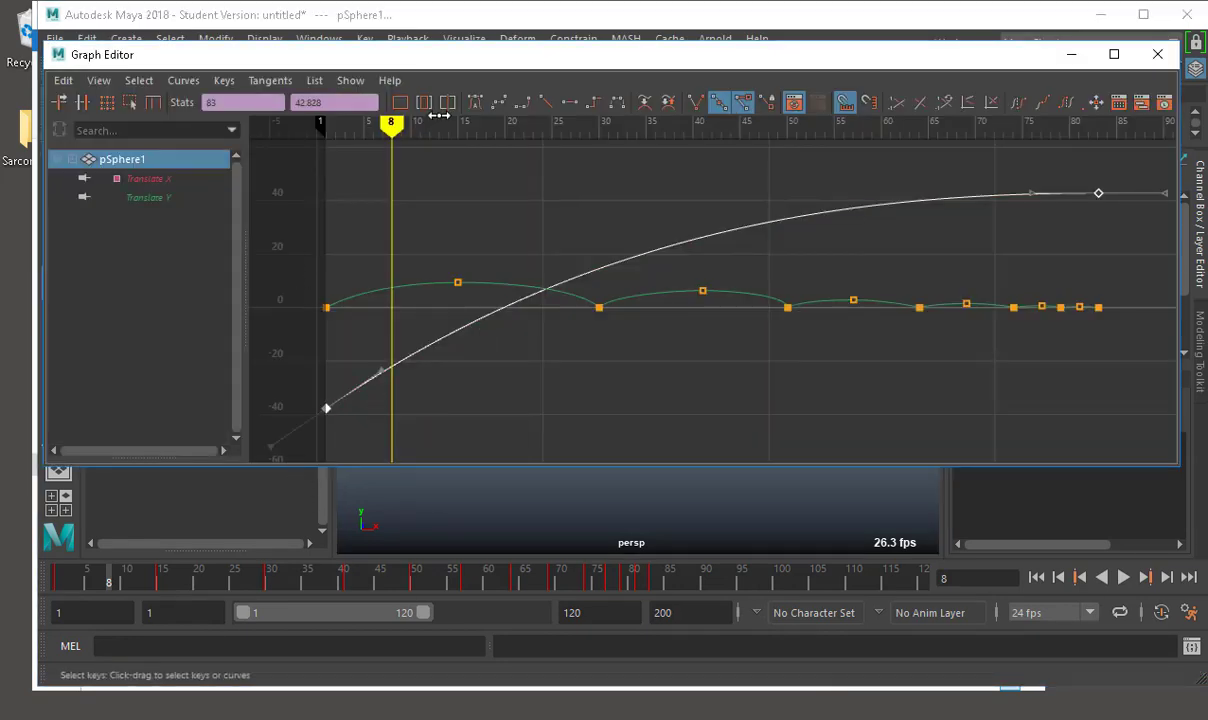
pyautogui.click(162, 178)
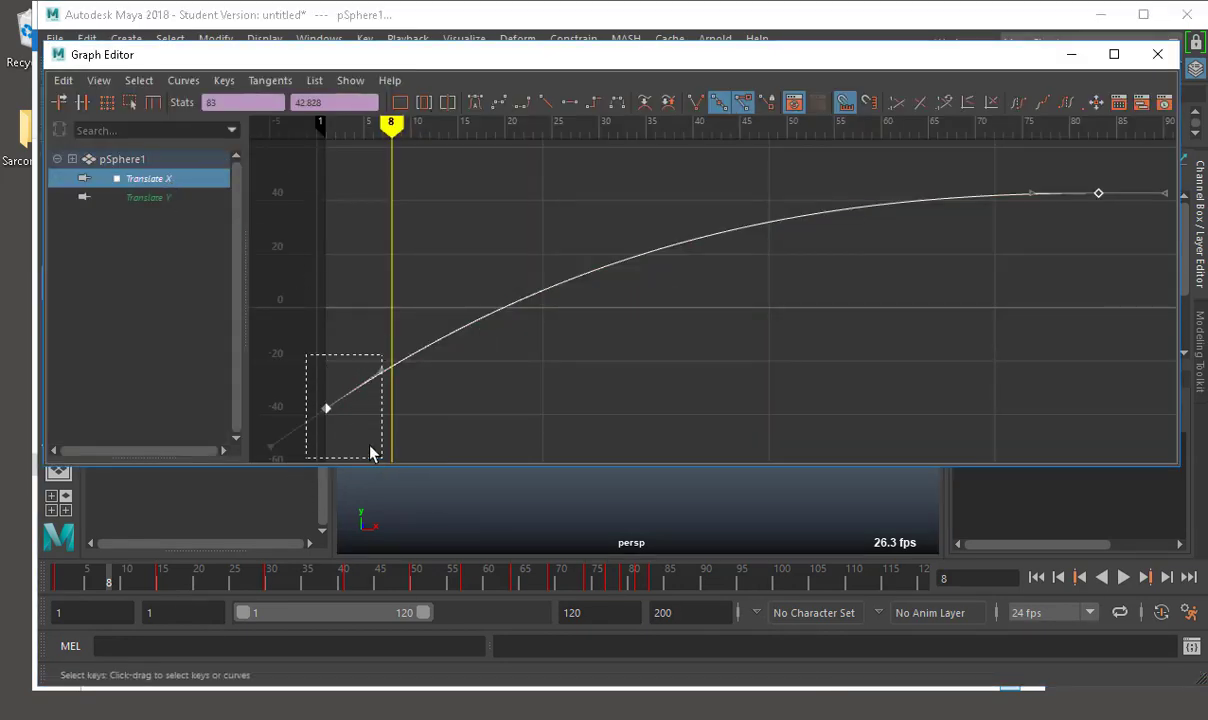
pyautogui.moveTo(370, 453); pyautogui.dragTo(370, 454)
pyautogui.moveTo(348, 420); pyautogui.dragTo(347, 343, button='middle')
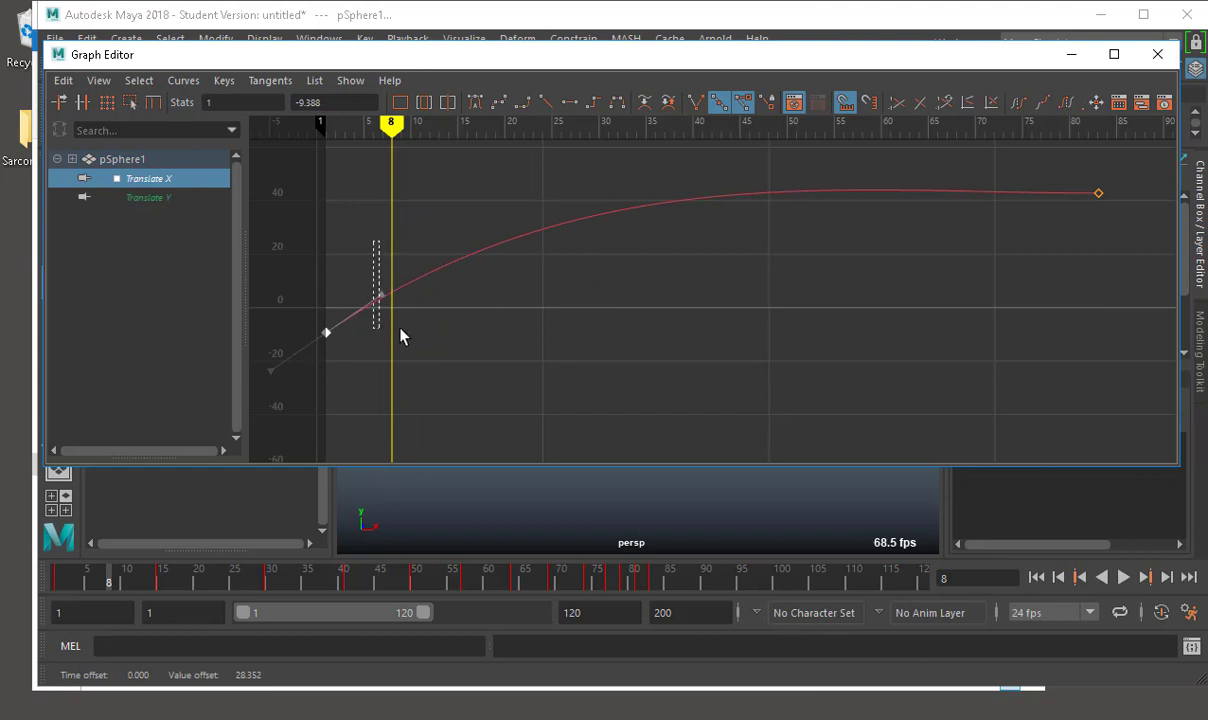
# - Vary the slope of the frame 1 Translate X key's out tangent, ending steep enough for the curve to overshoot its final value
pyautogui.moveTo(418, 305)
pyautogui.mouseDown(button='middle')
pyautogui.moveTo(415, 262)
pyautogui.moveTo(416, 280)
pyautogui.mouseUp(button='middle')
pyautogui.keyDown('alt'); pyautogui.moveTo(633, 167); pyautogui.dragTo(620, 223, button='middle'); pyautogui.keyUp('alt')
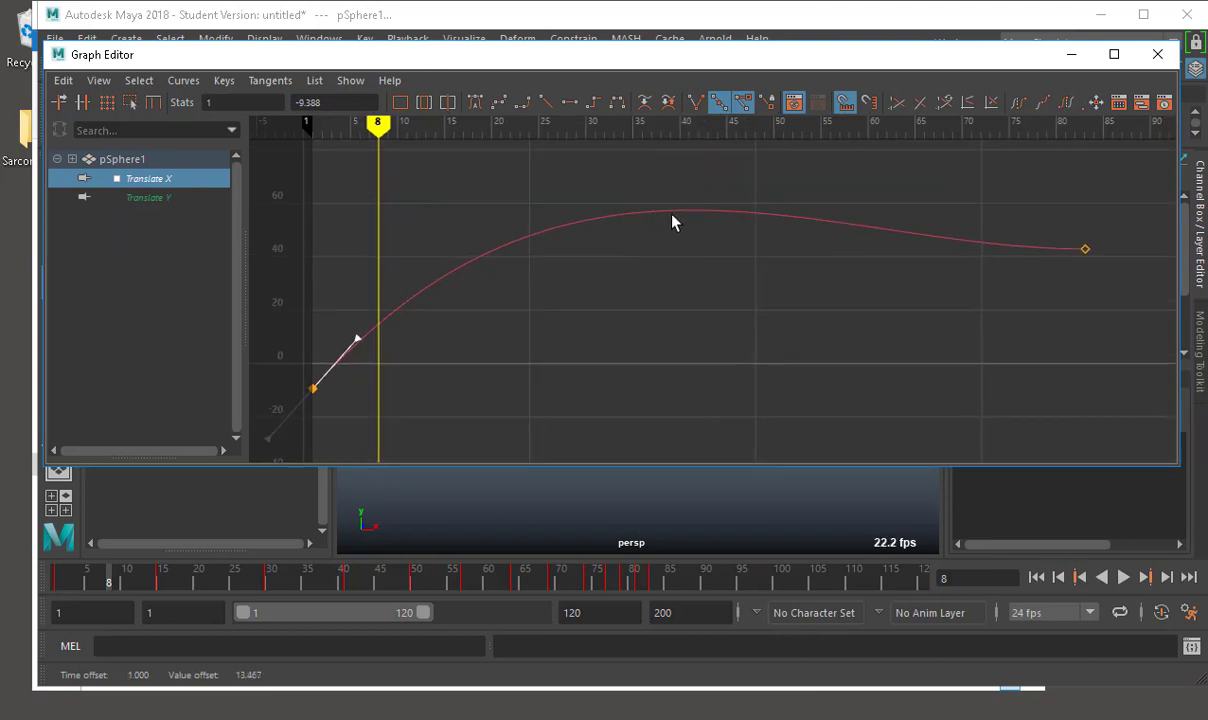
pyautogui.moveTo(422, 241); pyautogui.dragTo(464, 271, button='middle')
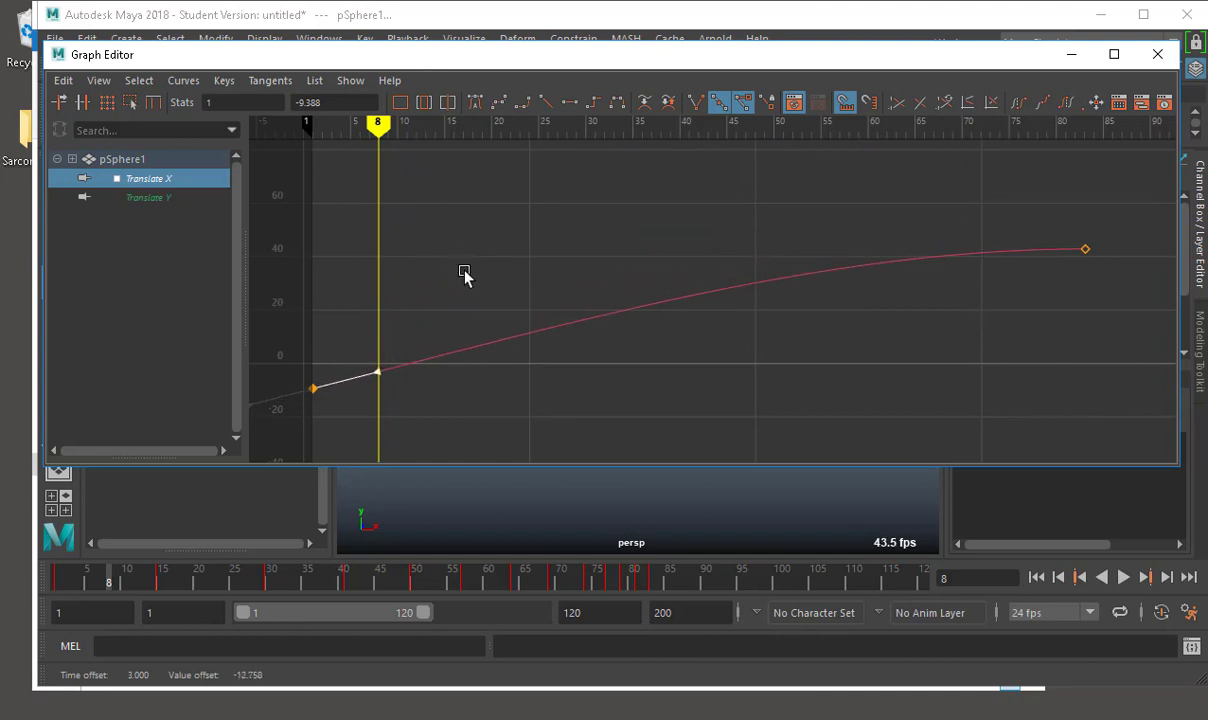
pyautogui.moveTo(481, 330); pyautogui.dragTo(464, 246, button='middle')
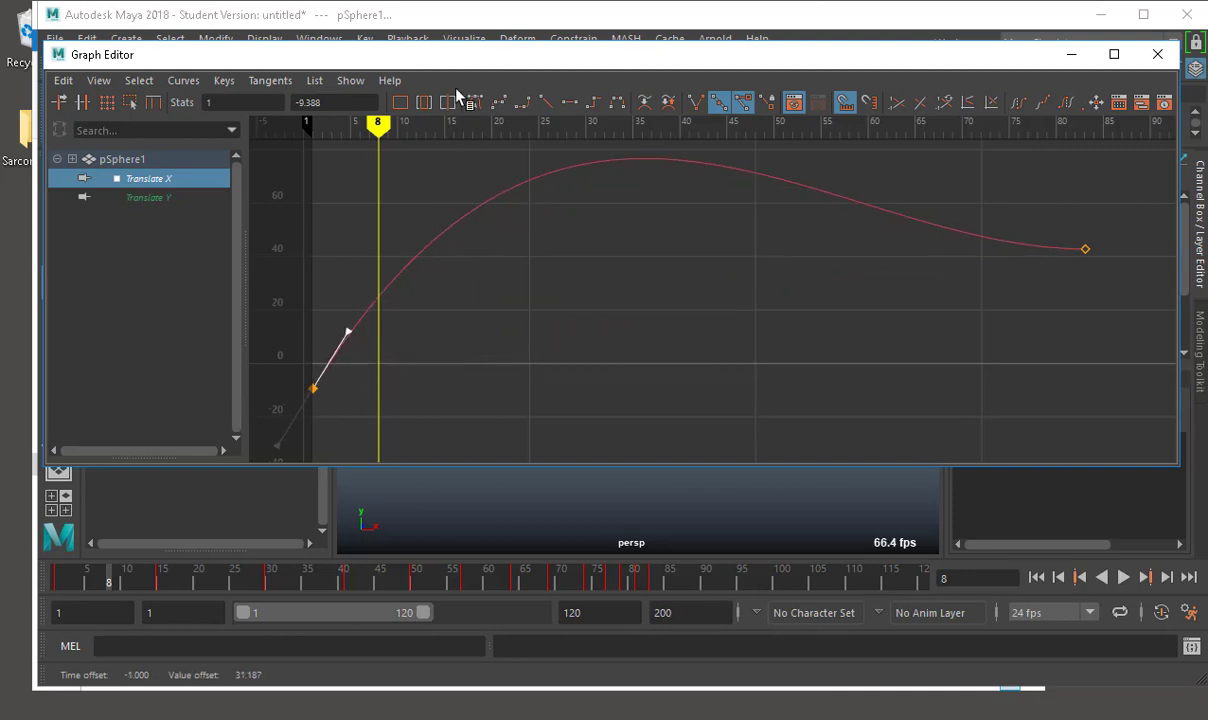
# - Move the Graph Editor clear of the viewport and play from frame 1 to review the overshooting Translate X motion
pyautogui.moveTo(430, 55); pyautogui.dragTo(482, 650)
pyautogui.click(1035, 578)
pyautogui.hotkey('alt', 'v')
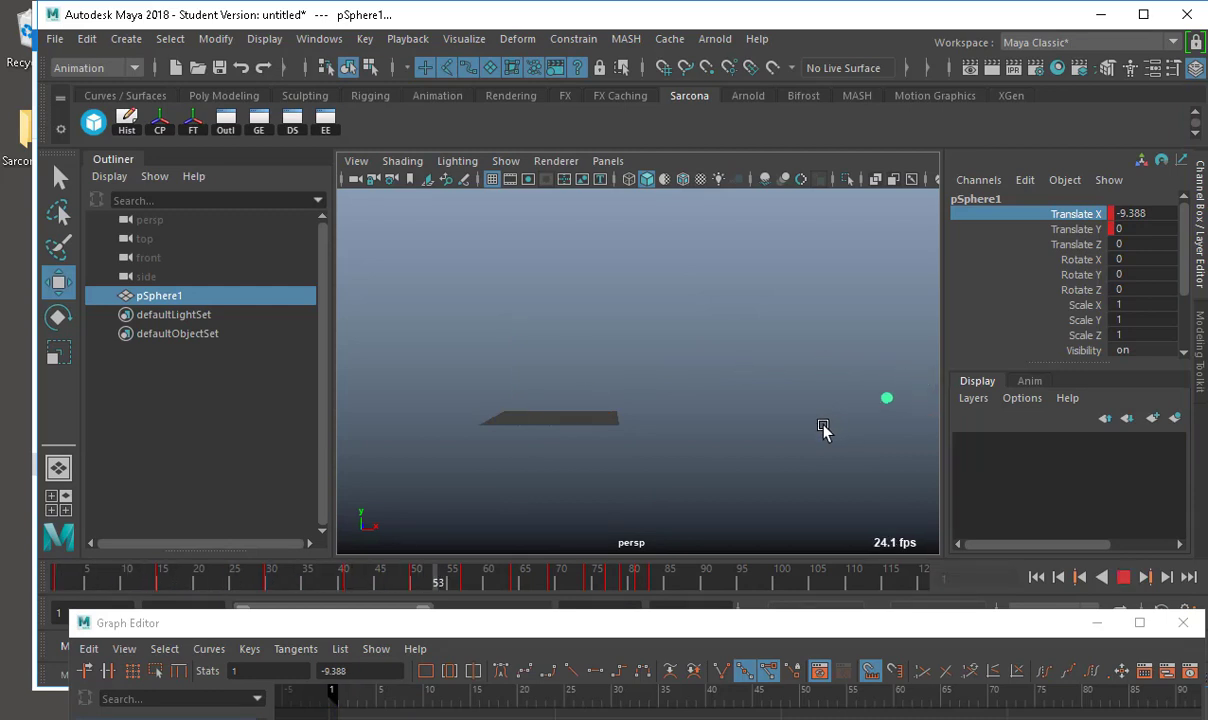
pyautogui.hotkey('alt', 'v')
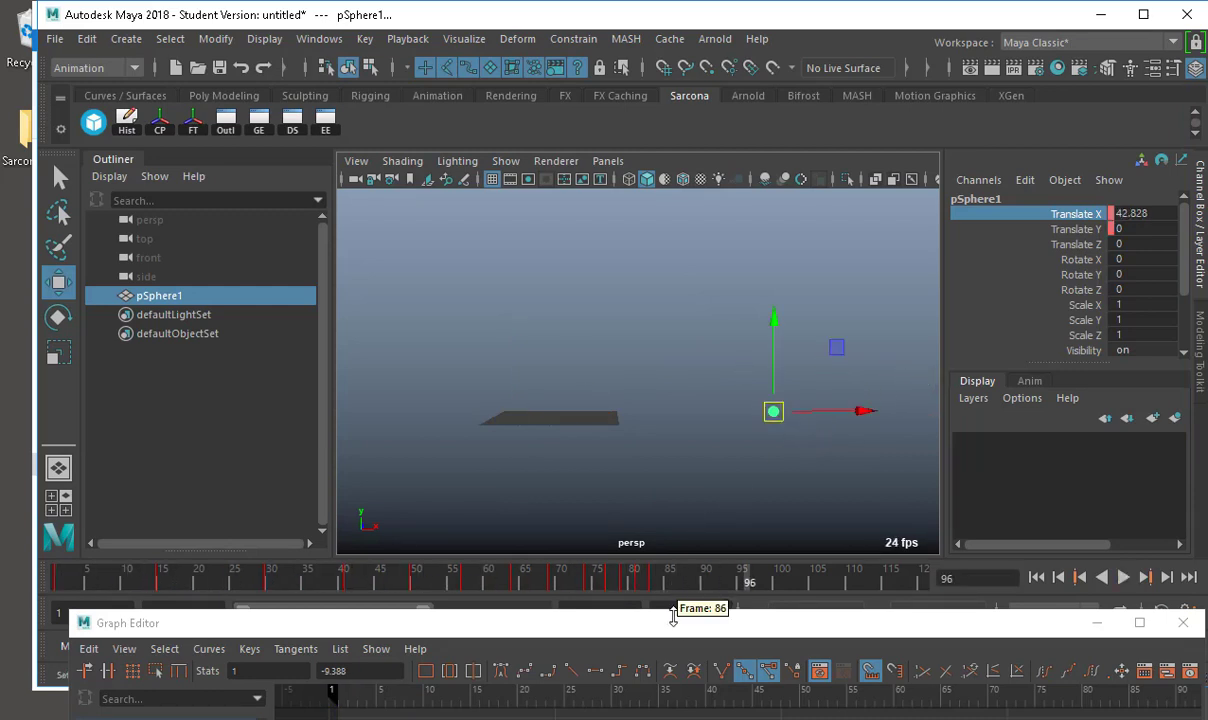
# - Bring the Graph Editor back and flatten the frame 1 Translate X key's out tangent so the curve rises gently without overshooting
pyautogui.moveTo(668, 630); pyautogui.dragTo(643, 192)
pyautogui.moveTo(628, 388); pyautogui.dragTo(667, 424, button='middle')
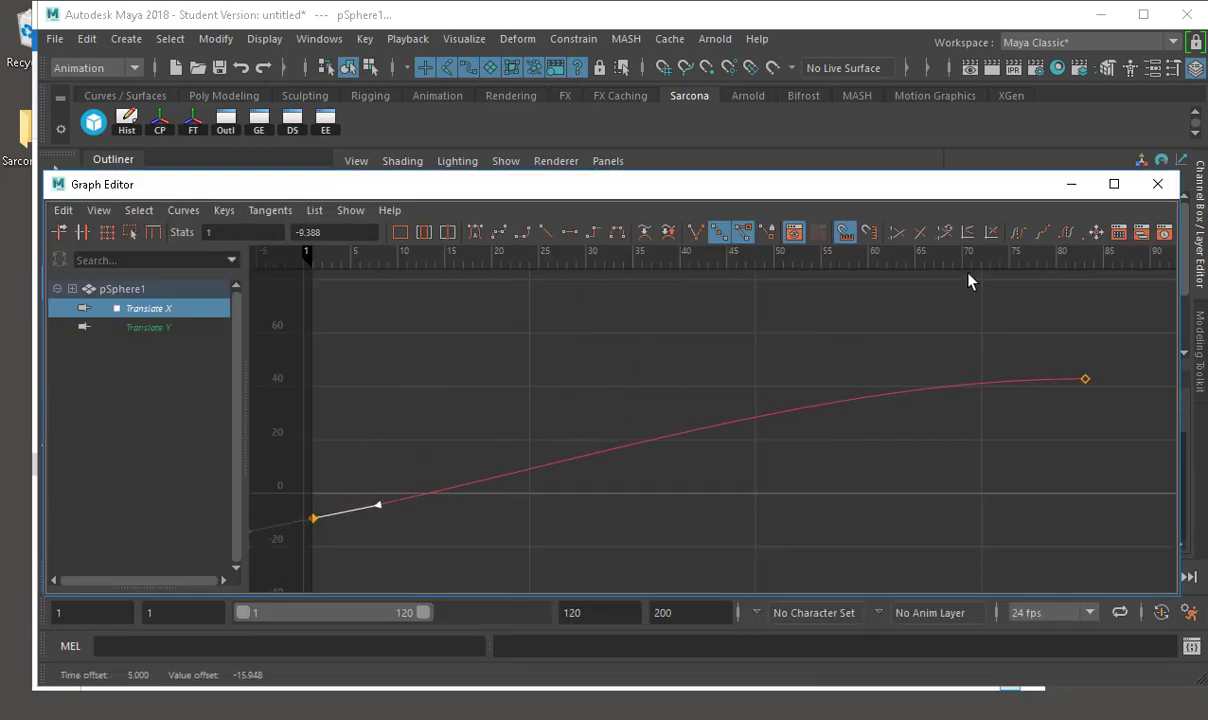
# - Close the Graph Editor and play the animation to review the ball's gentler Translate X travel
pyautogui.click(1157, 184)
pyautogui.click(1036, 577)
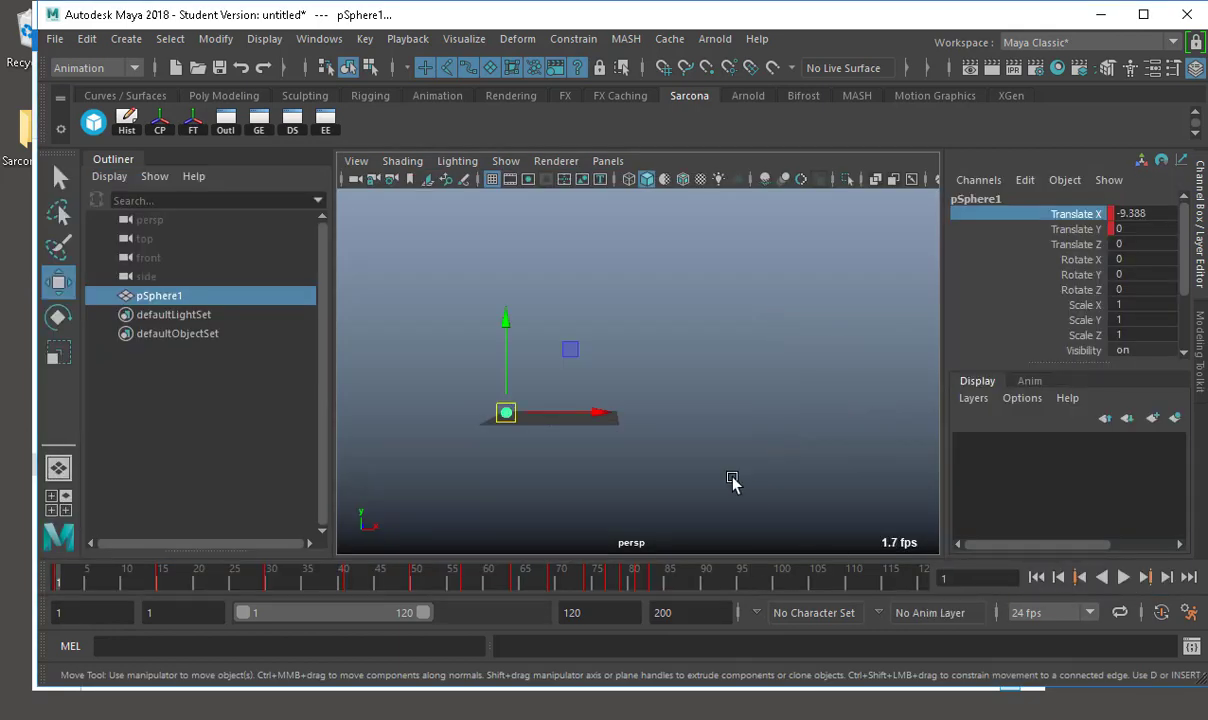
pyautogui.hotkey('alt', 'v')
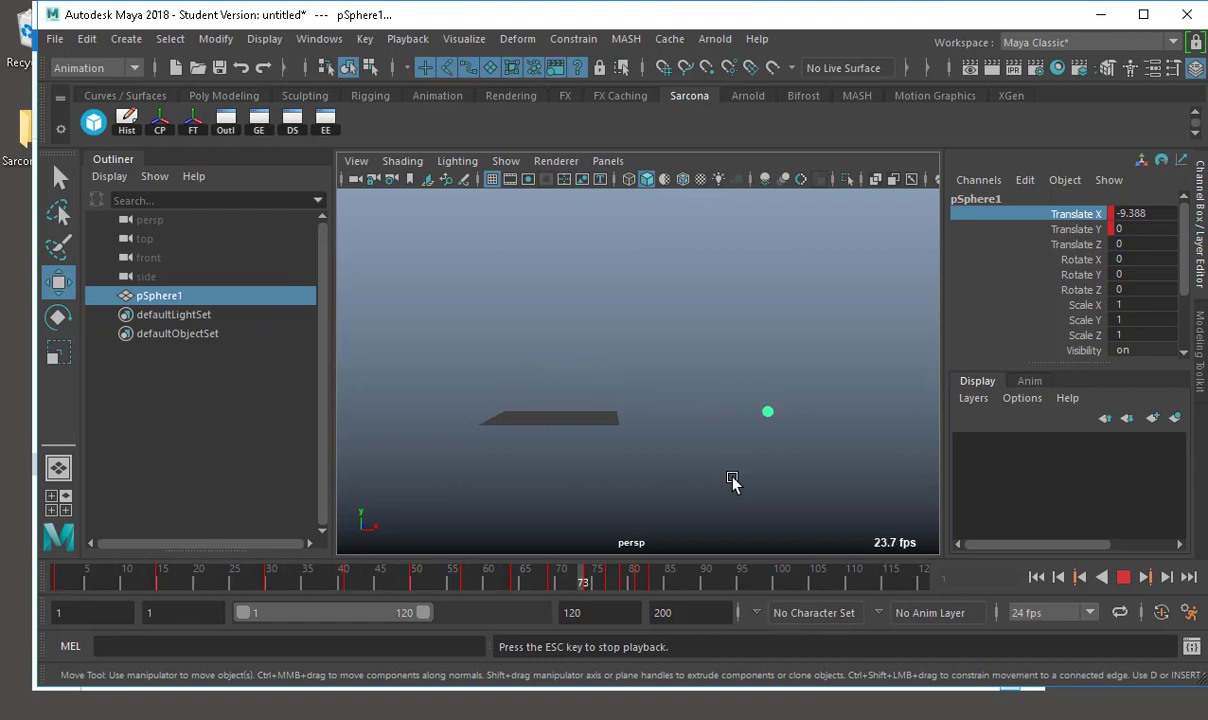
pyautogui.press('Escape')
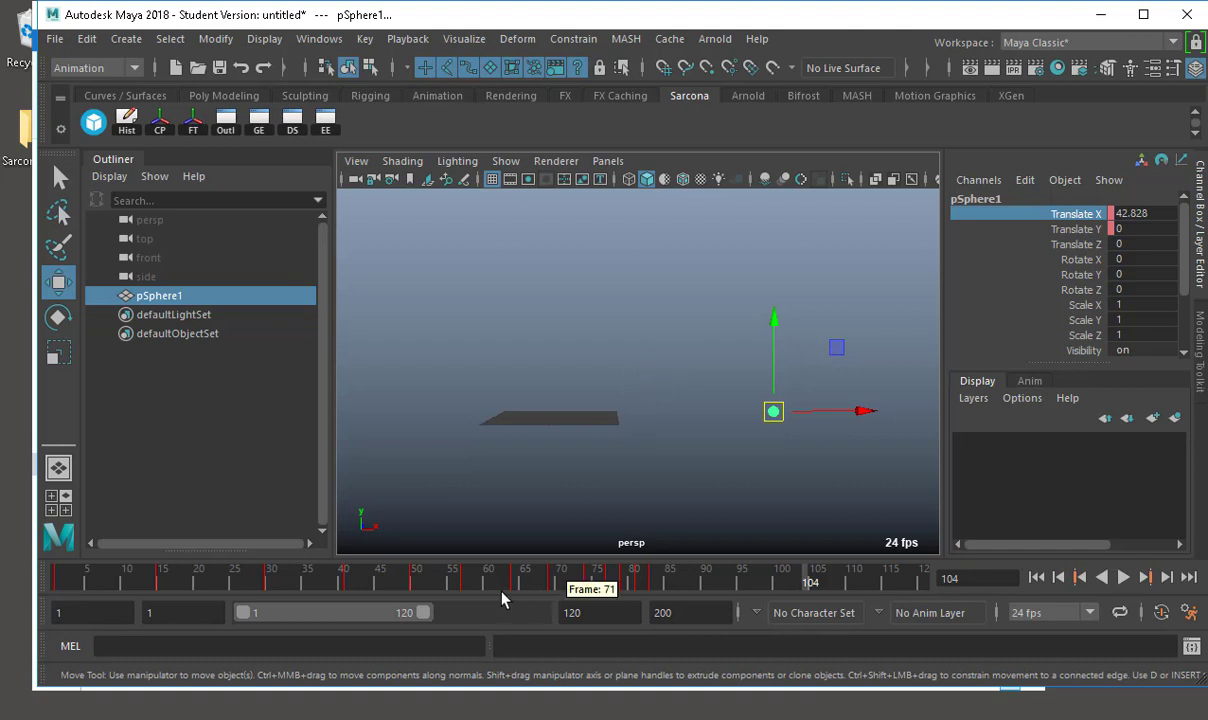
pyautogui.hotkey('alt', 'v')
# - Examine the first bounce up close by scrubbing and playing the frames around its peak at frame 15
pyautogui.click(225, 580)
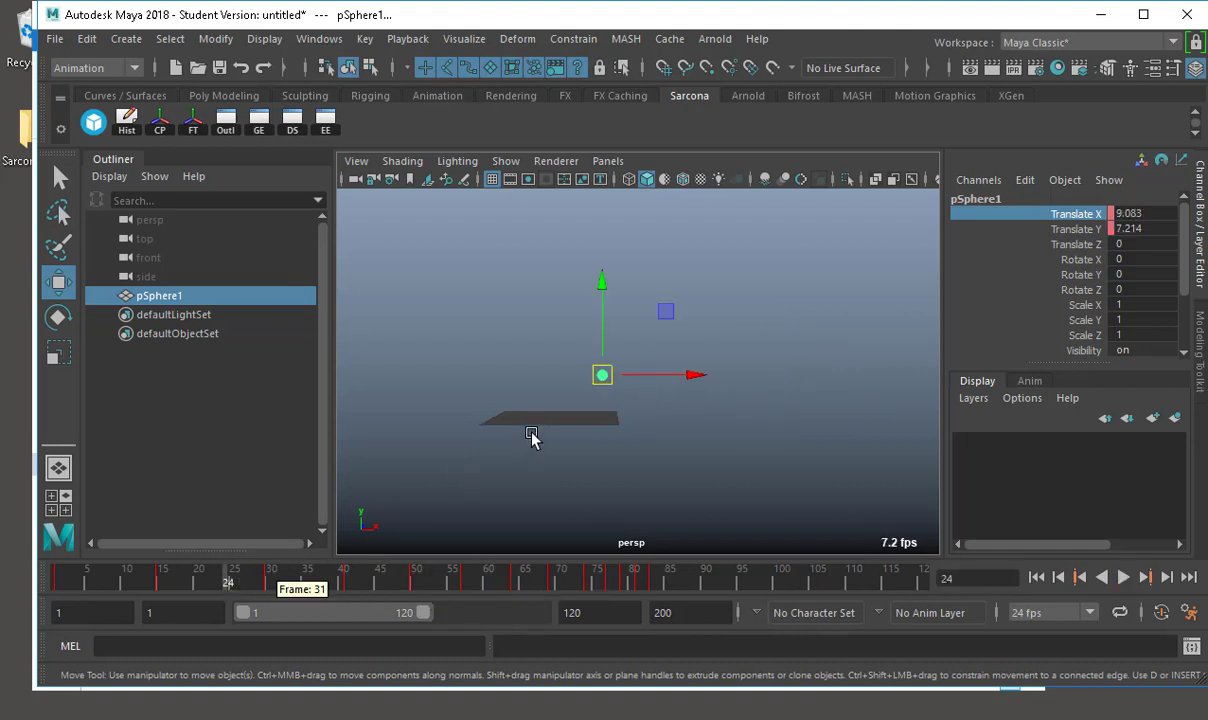
pyautogui.keyDown('alt'); pyautogui.moveTo(531, 437); pyautogui.dragTo(760, 470); pyautogui.keyUp('alt')
pyautogui.moveTo(209, 591); pyautogui.dragTo(158, 590)
pyautogui.keyDown('alt'); pyautogui.moveTo(441, 450); pyautogui.dragTo(697, 447, button='middle'); pyautogui.keyUp('alt')
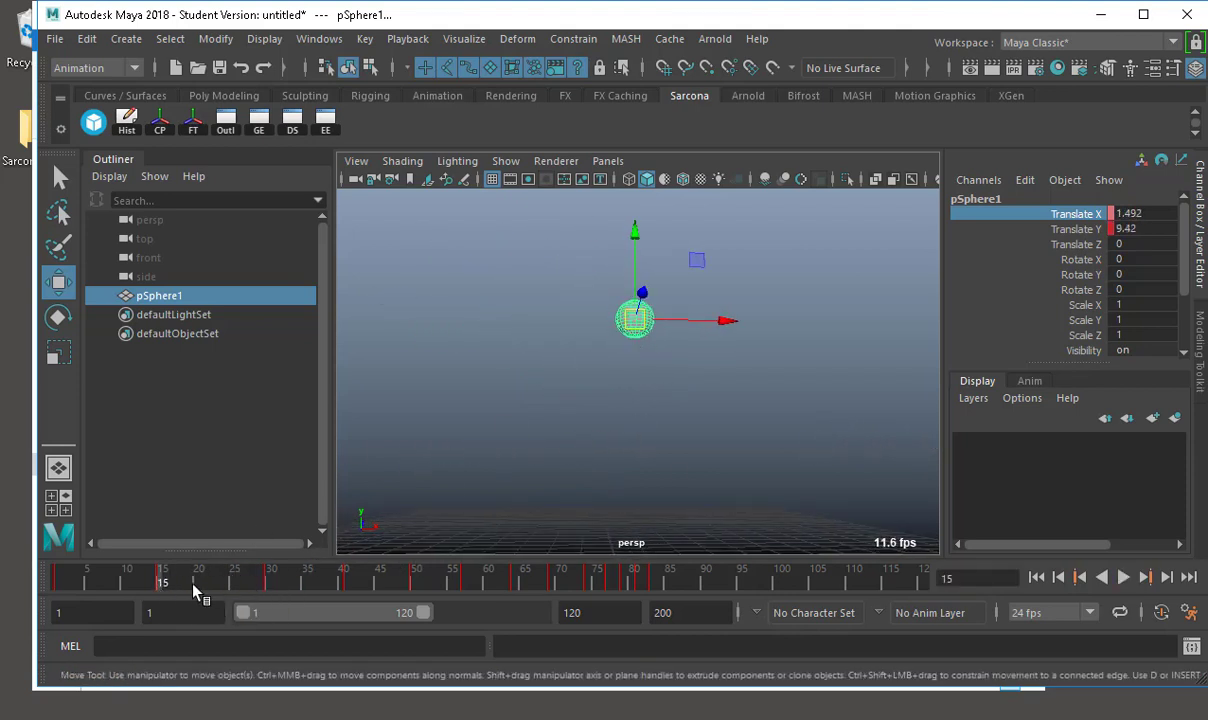
pyautogui.hotkey('alt', 'v')
pyautogui.moveTo(159, 577)
pyautogui.mouseDown()
pyautogui.moveTo(38, 599)
pyautogui.moveTo(173, 585)
pyautogui.moveTo(158, 584)
pyautogui.mouseUp()
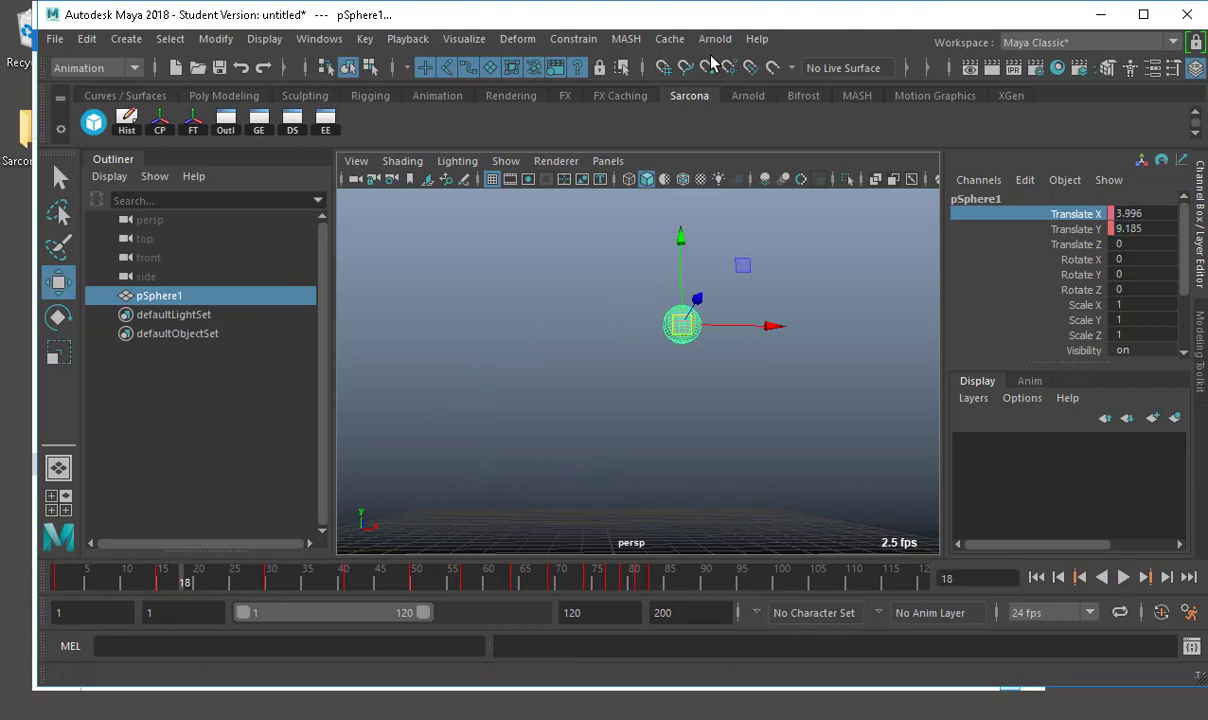
# - Raise the frame 15 Translate Y key to about 97.62 in the Graph Editor to exaggerate the first bounce
pyautogui.click(259, 122)
pyautogui.click(180, 326)
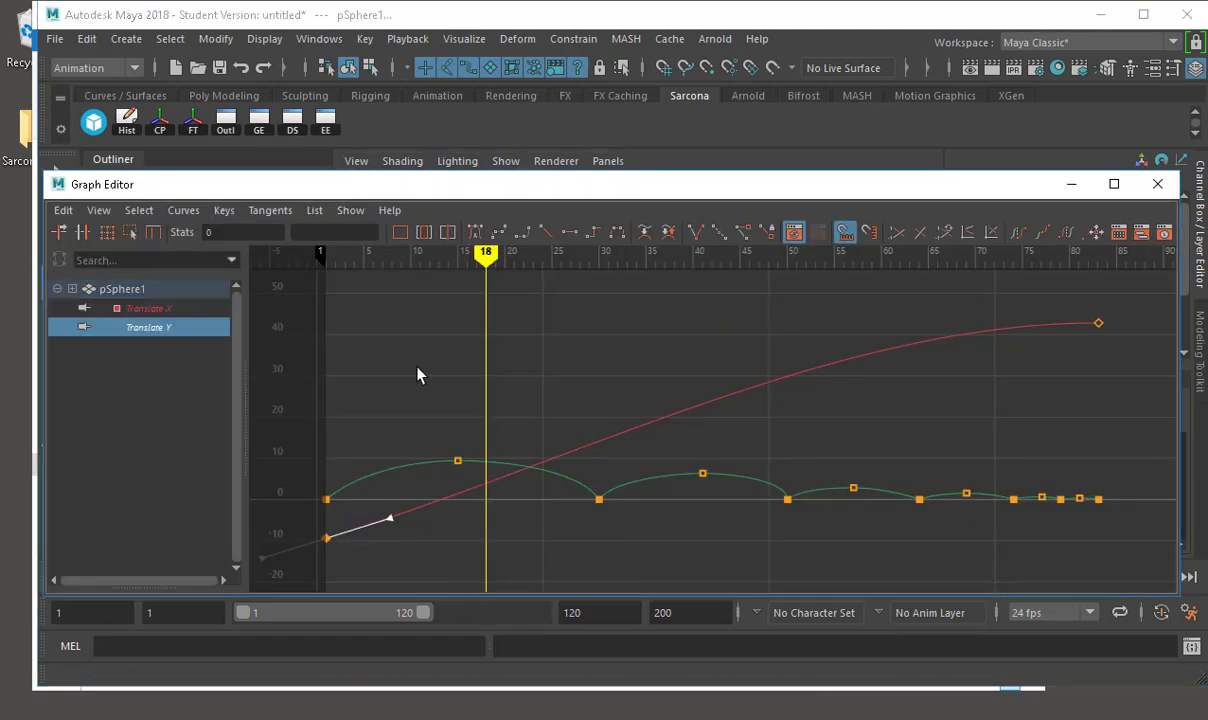
pyautogui.moveTo(420, 375); pyautogui.dragTo(478, 467)
pyautogui.moveTo(474, 540); pyautogui.dragTo(460, 178, button='middle')
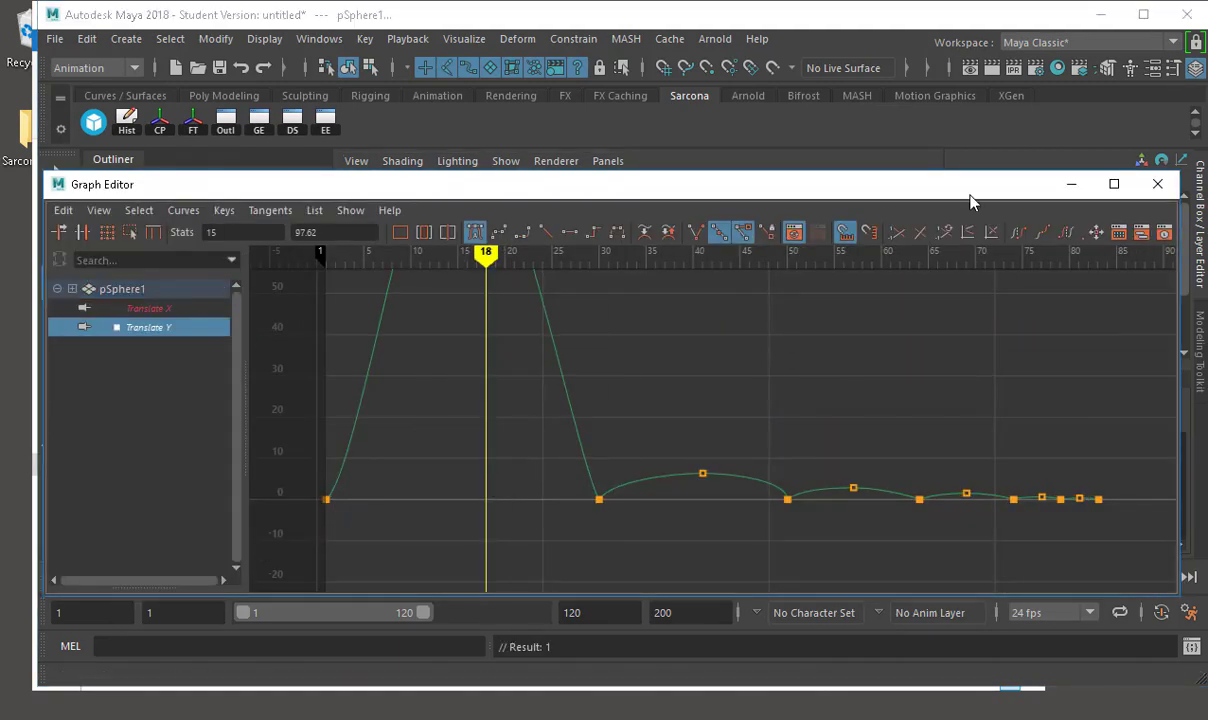
# - Close the Graph Editor, play the exaggerated first bounce, and undo the Translate Y key change
pyautogui.click(1157, 184)
pyautogui.keyDown('alt'); pyautogui.moveTo(787, 345); pyautogui.dragTo(647, 407); pyautogui.keyUp('alt')
pyautogui.hotkey('alt', 'v')
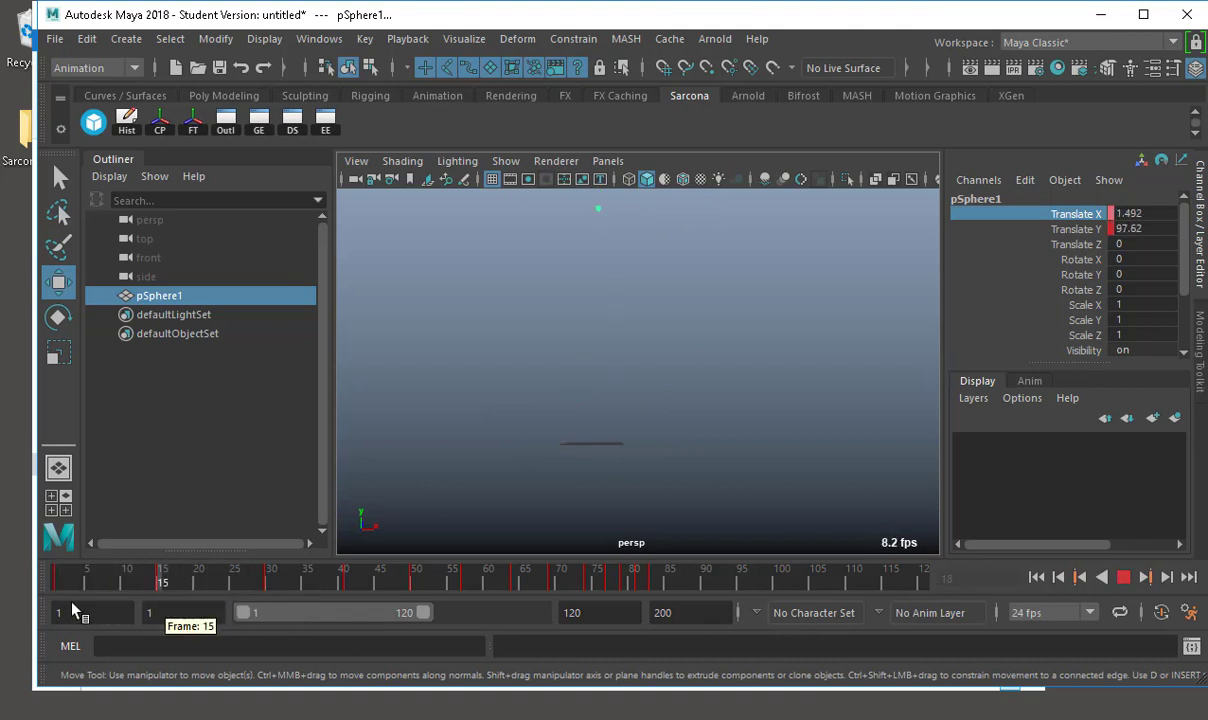
pyautogui.click(55, 570)
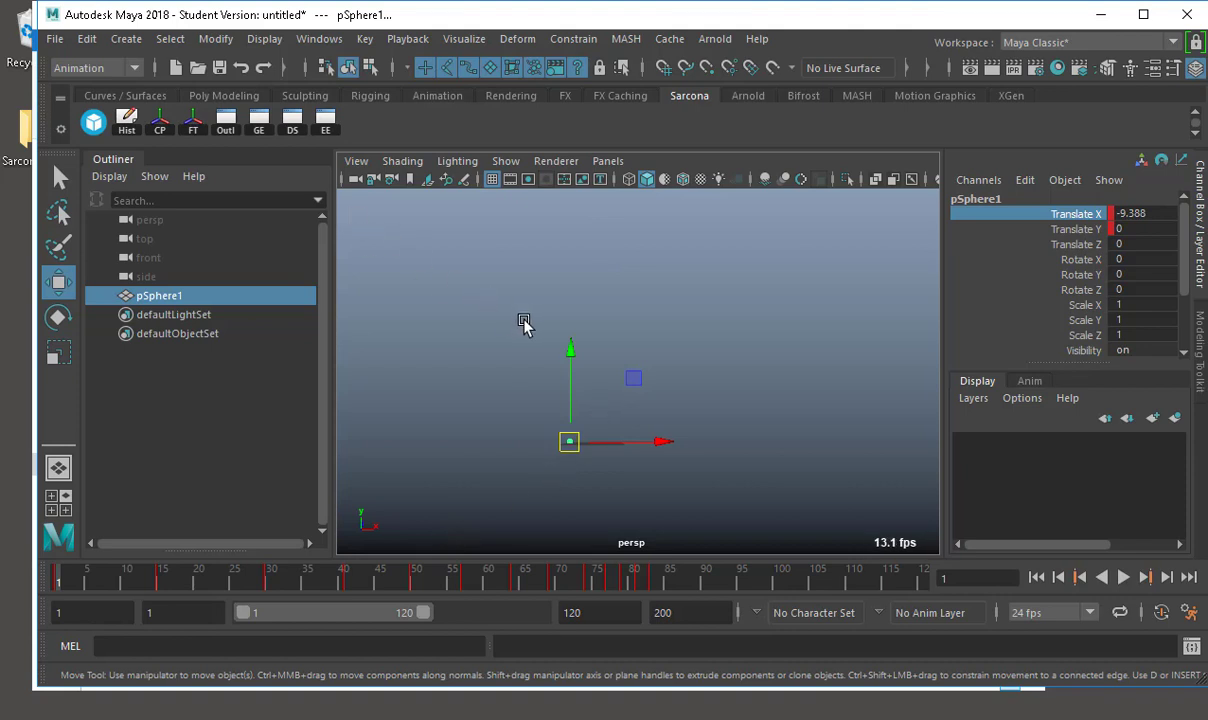
pyautogui.hotkey('ctrl', 'z')
pyautogui.hotkey('ctrl', 'z')
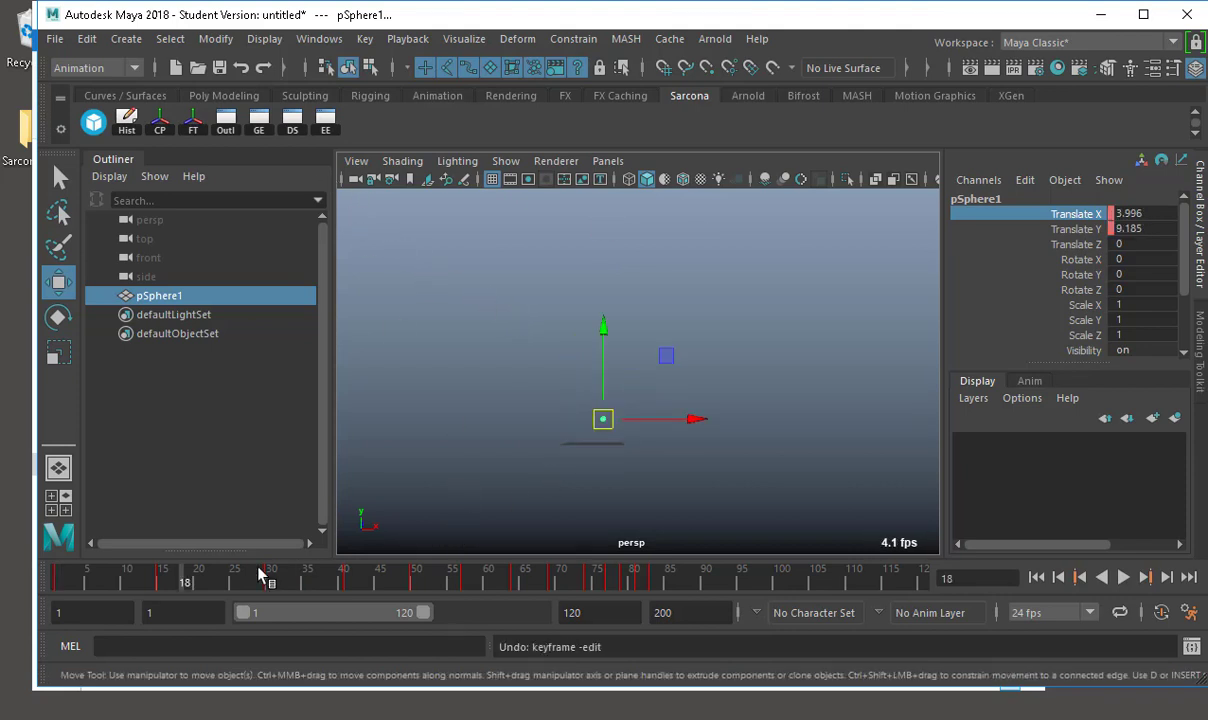
# - Play the restored bounce animation, view the ball along its path, and return to frame 1
pyautogui.hotkey('alt', 'v')
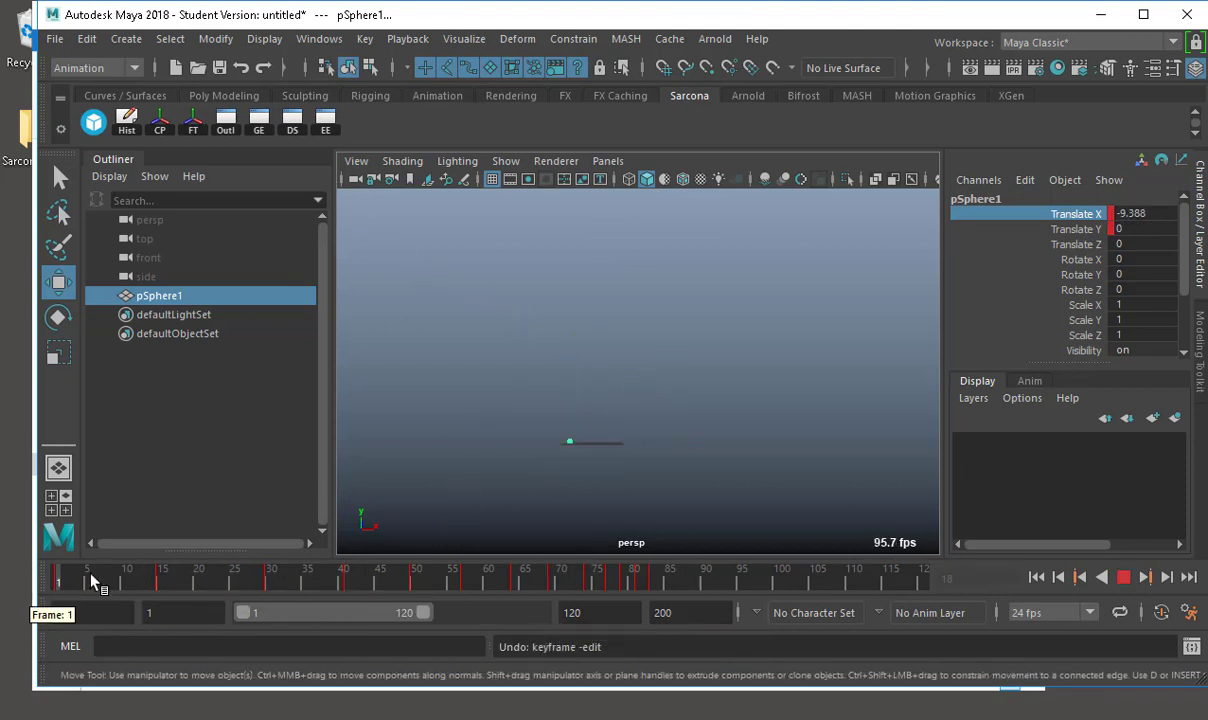
pyautogui.hotkey('alt', 'v')
pyautogui.scroll(-5, 523, 447)
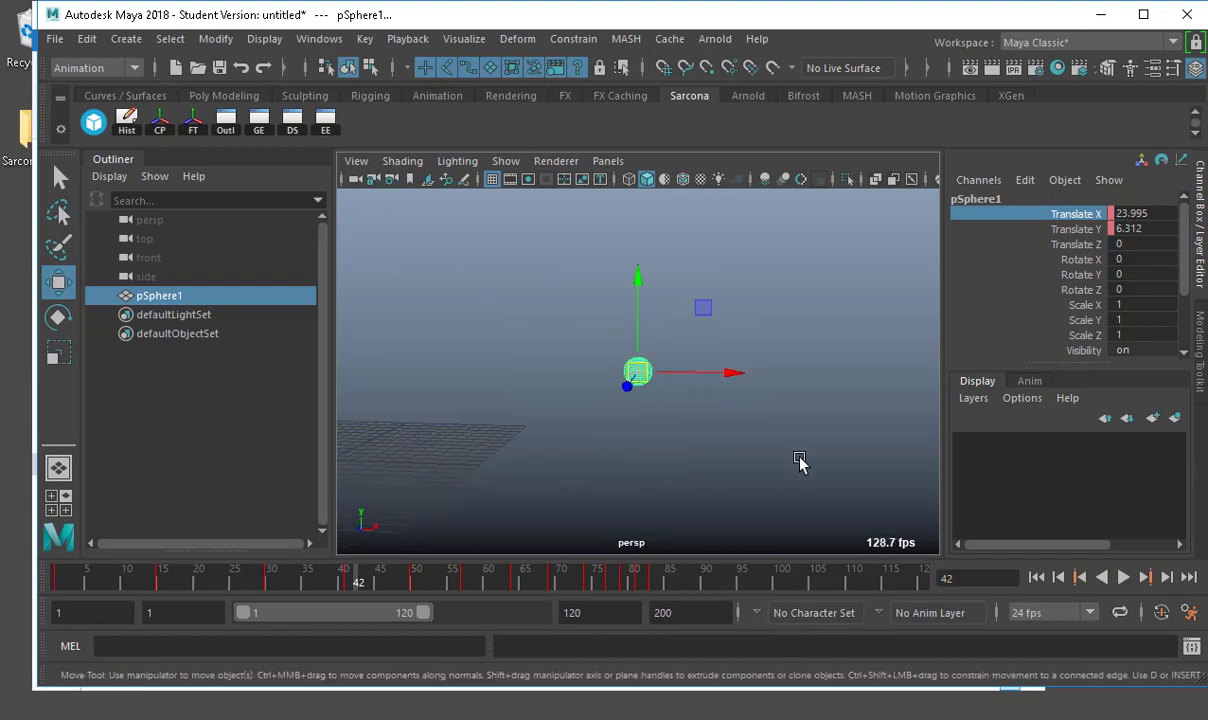
pyautogui.keyDown('alt'); pyautogui.moveTo(798, 458); pyautogui.dragTo(927, 445, button='middle'); pyautogui.keyUp('alt')
pyautogui.click(57, 575)
pyautogui.keyDown('alt'); pyautogui.moveTo(503, 457); pyautogui.dragTo(642, 448, button='middle'); pyautogui.keyUp('alt')
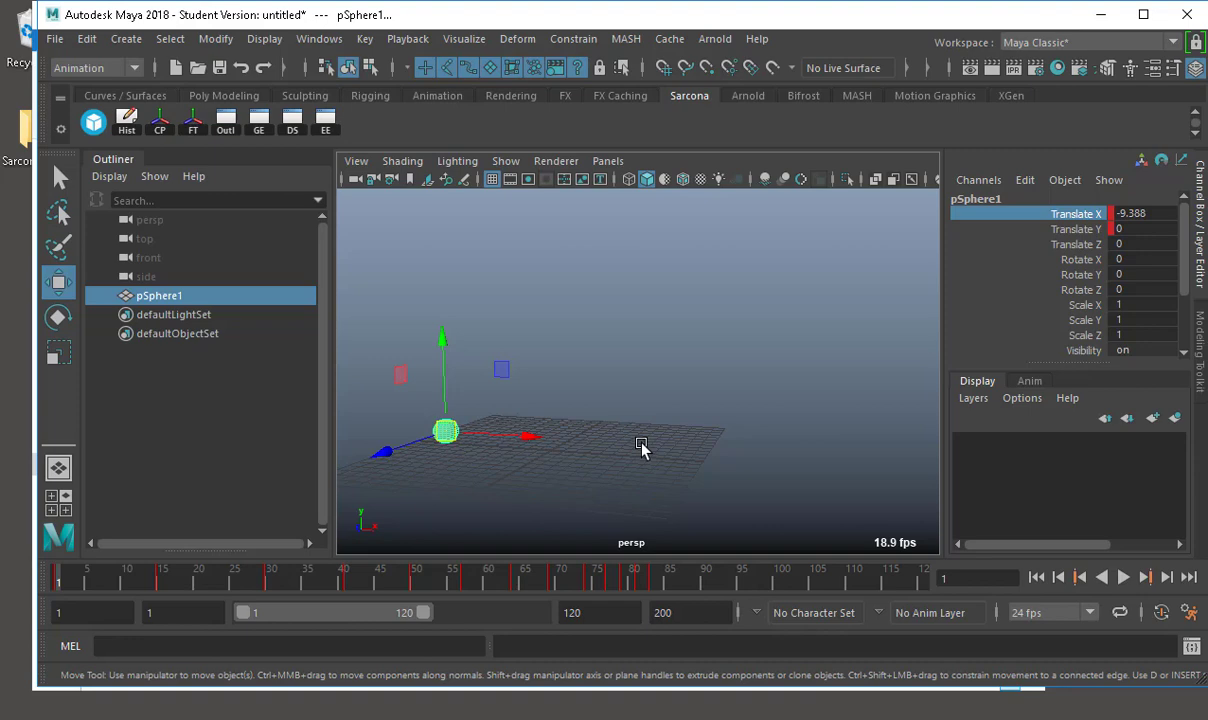
# - Inspect the Translate X curve in the Graph Editor and close the editor
pyautogui.click(258, 122)
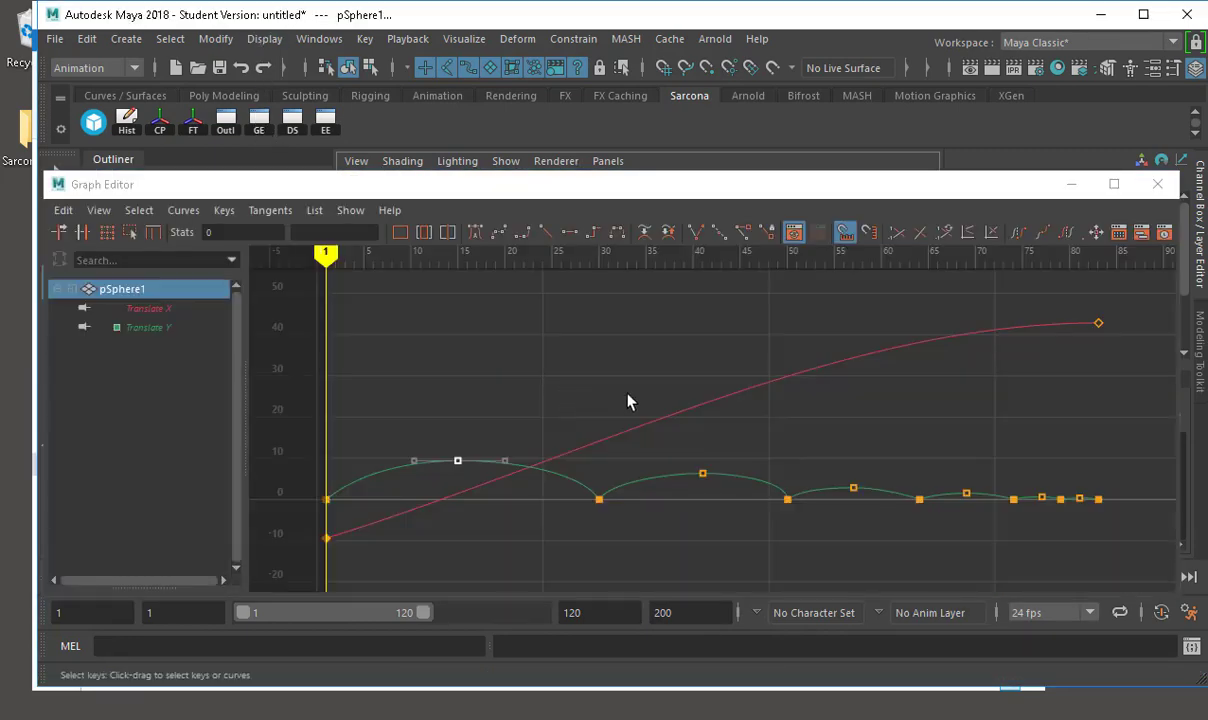
pyautogui.moveTo(628, 394); pyautogui.dragTo(766, 435)
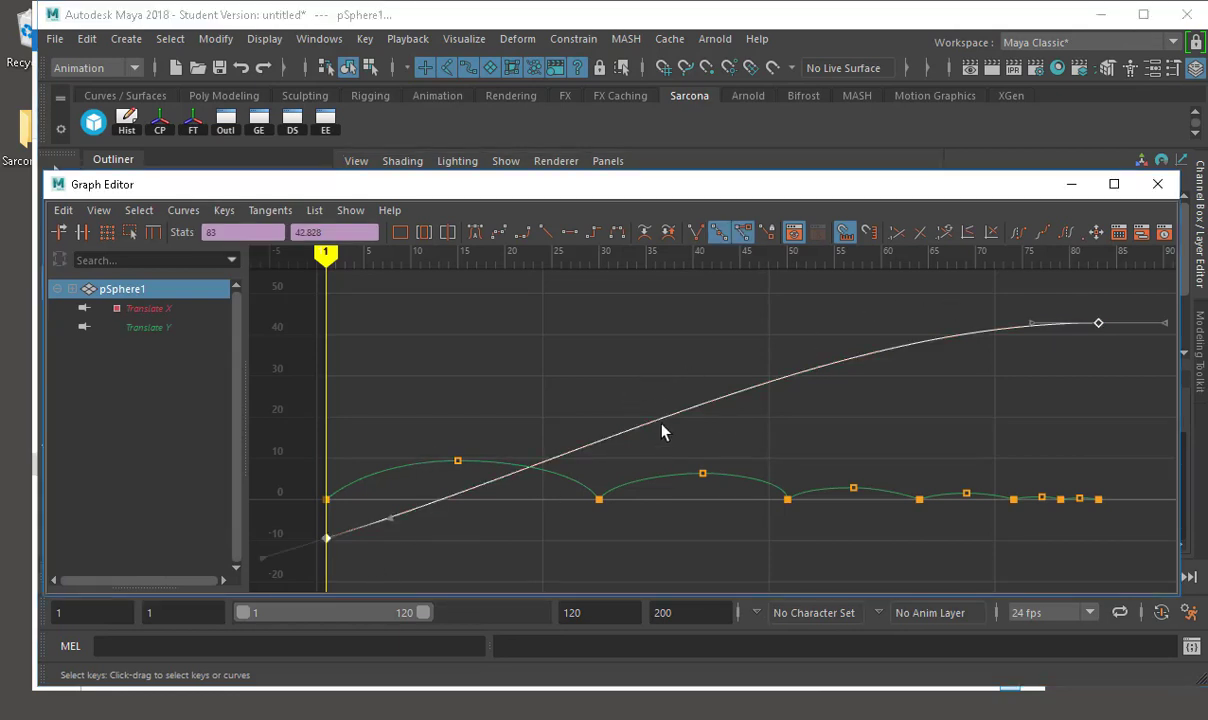
pyautogui.click(1157, 184)
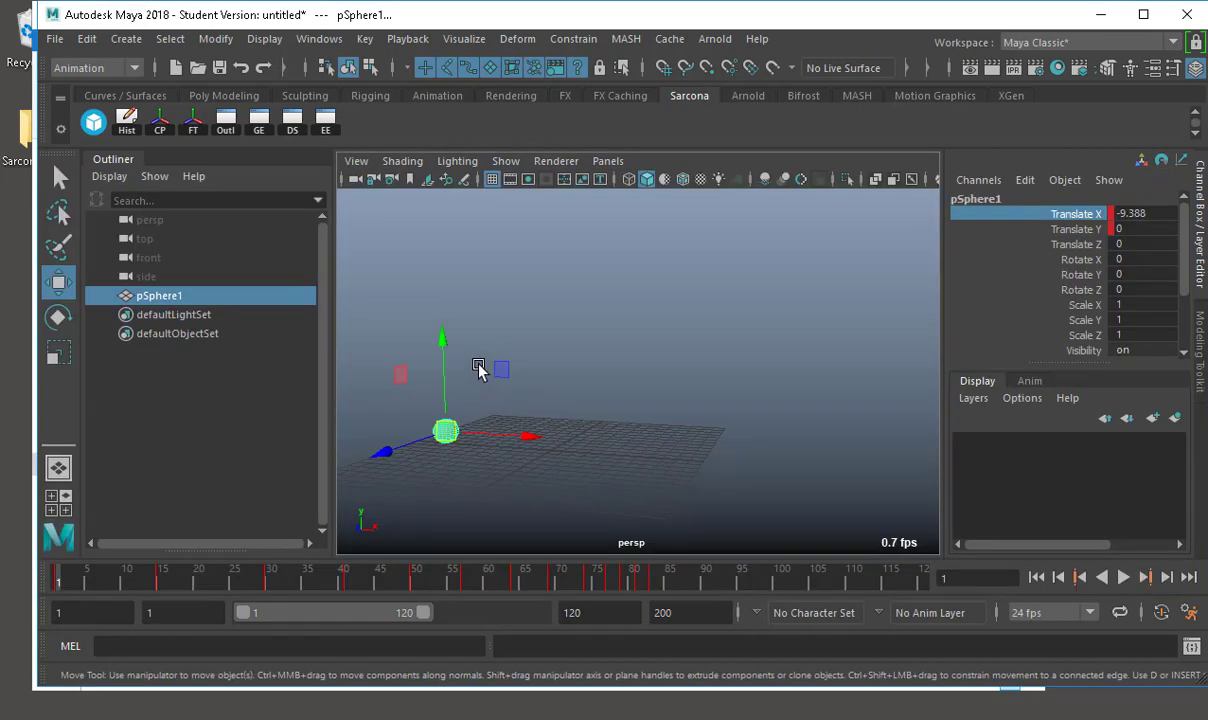
# - Try rotating the sphere with the Rotate tool at frame 1 and undo the trial rotations
pyautogui.press('e')
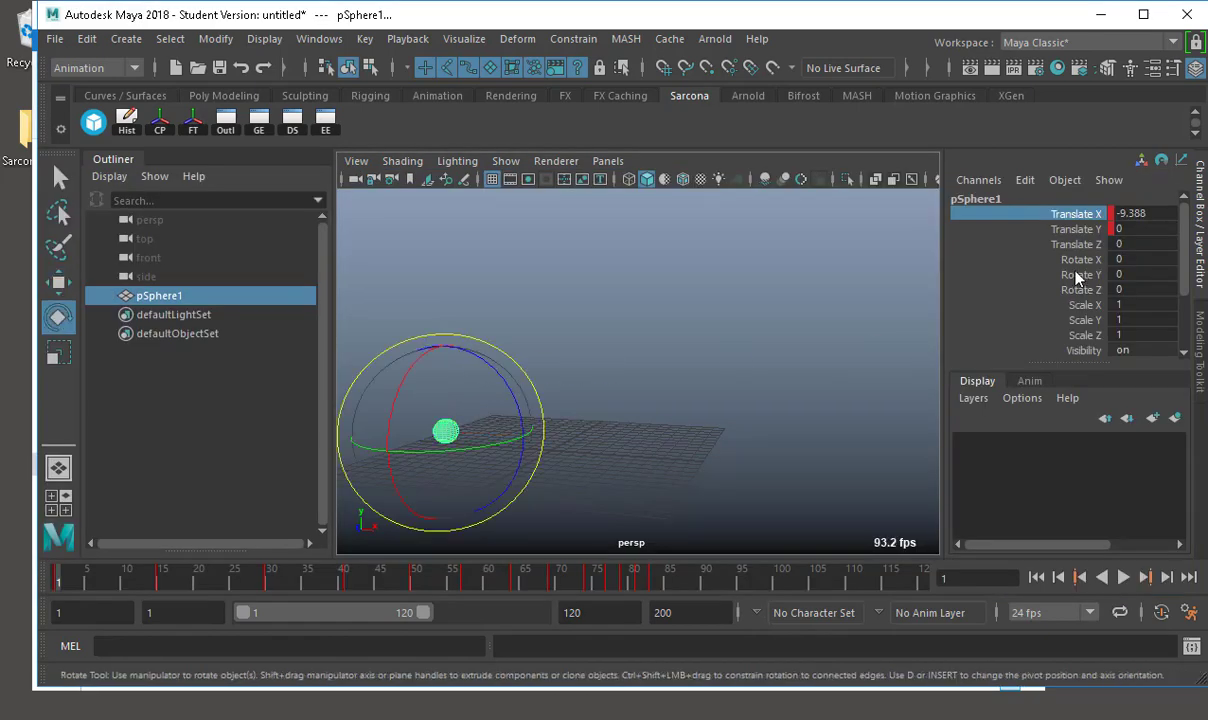
pyautogui.press('f')
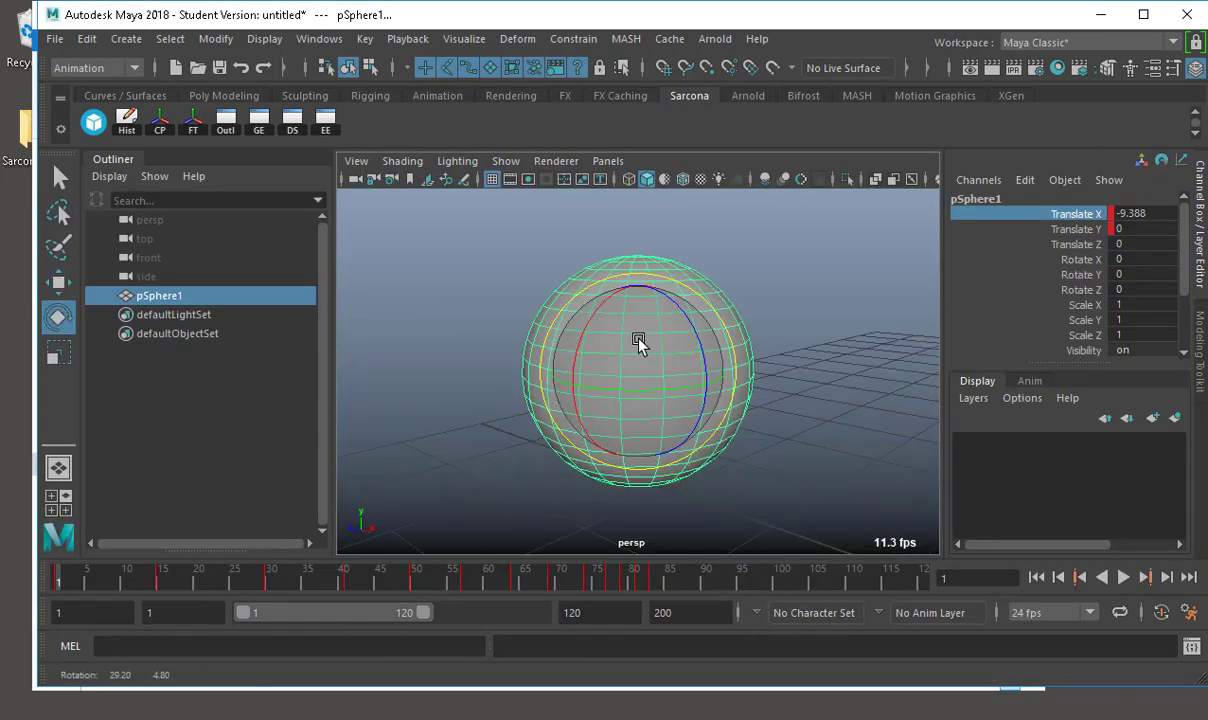
pyautogui.keyDown('alt'); pyautogui.moveTo(638, 343); pyautogui.dragTo(607, 396); pyautogui.keyUp('alt')
pyautogui.hotkey('ctrl', 'z')
pyautogui.hotkey('ctrl', 'z')
pyautogui.hotkey('ctrl', 'z')
pyautogui.moveTo(686, 332); pyautogui.dragTo(766, 450)
pyautogui.hotkey('ctrl', 'z')
# - Reselect the whole sphere in the viewport and activate the Rotate tool
pyautogui.keyDown('alt'); pyautogui.moveTo(786, 412); pyautogui.dragTo(609, 432, button='right'); pyautogui.keyUp('alt')
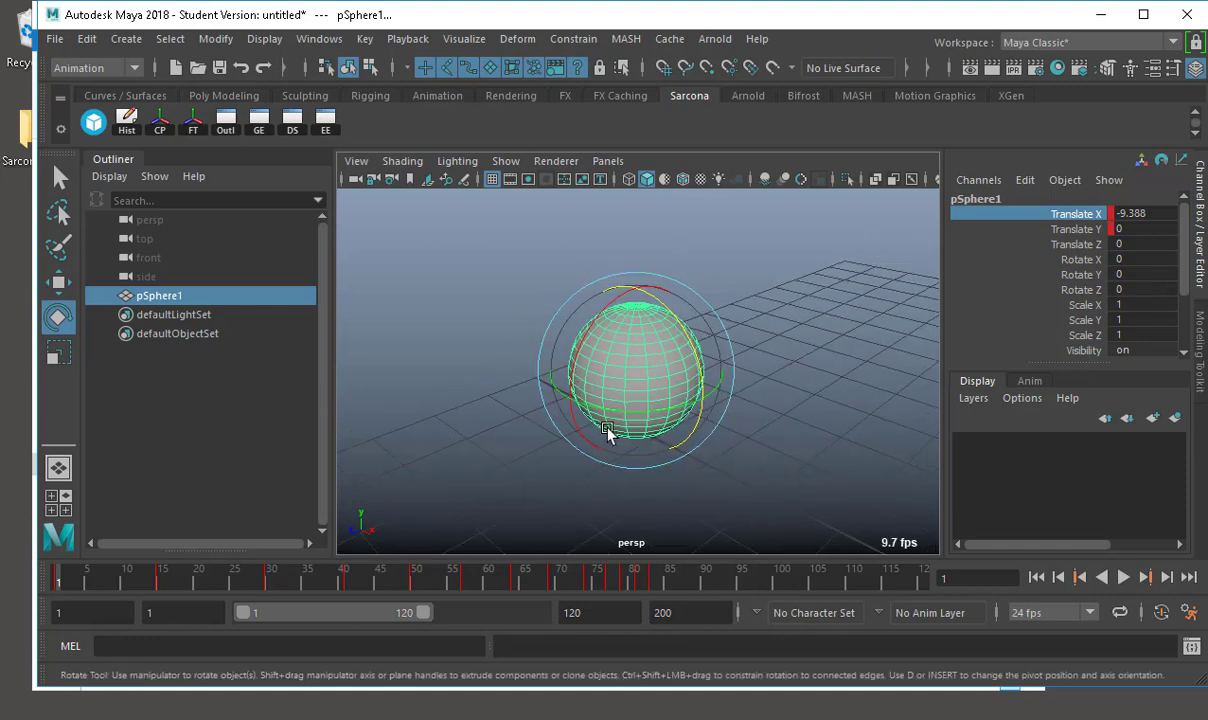
pyautogui.keyDown('alt'); pyautogui.moveTo(609, 432); pyautogui.dragTo(495, 460, button='middle'); pyautogui.keyUp('alt')
pyautogui.press('q')
pyautogui.click(636, 300)
pyautogui.click(560, 415)
pyautogui.press('e')
pyautogui.keyDown('alt'); pyautogui.moveTo(568, 457); pyautogui.dragTo(601, 413); pyautogui.keyUp('alt')
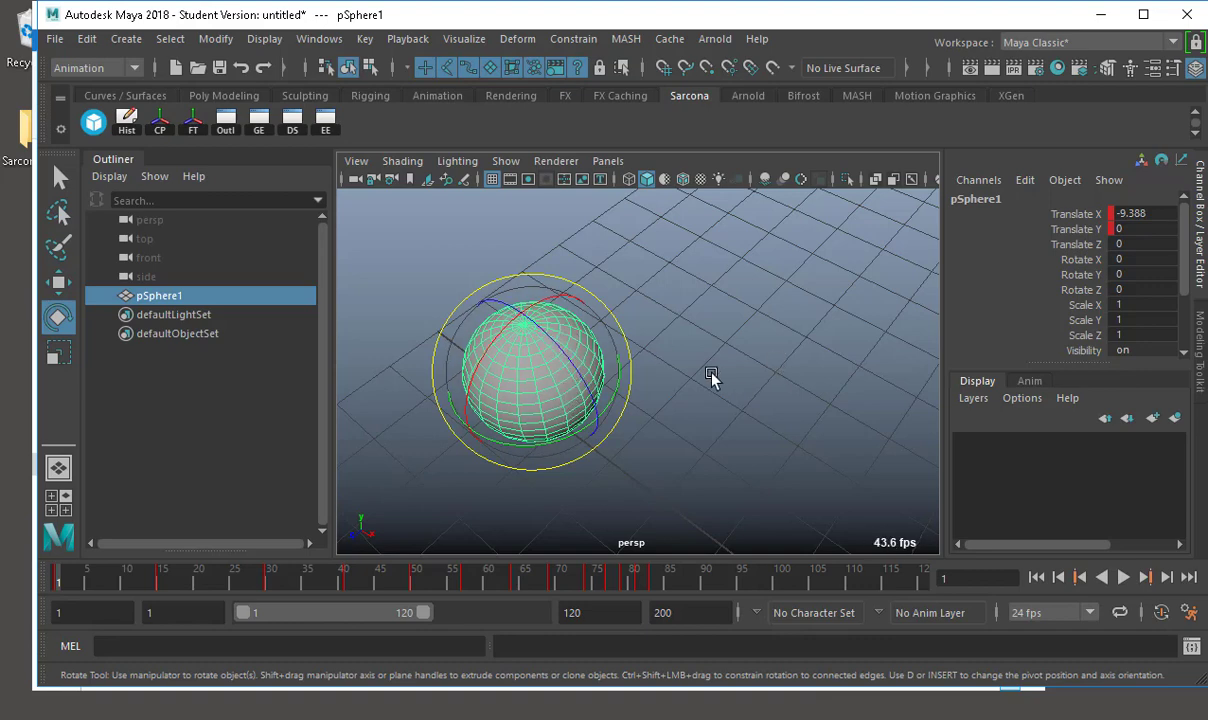
# - Undo the trial rotation and key only the sphere's Rotate Z at 0 on frame 1
pyautogui.keyDown('alt'); pyautogui.moveTo(714, 378); pyautogui.dragTo(815, 339); pyautogui.keyUp('alt')
pyautogui.hotkey('ctrl', 'z')
pyautogui.keyDown('alt'); pyautogui.moveTo(679, 386); pyautogui.dragTo(868, 375); pyautogui.keyUp('alt')
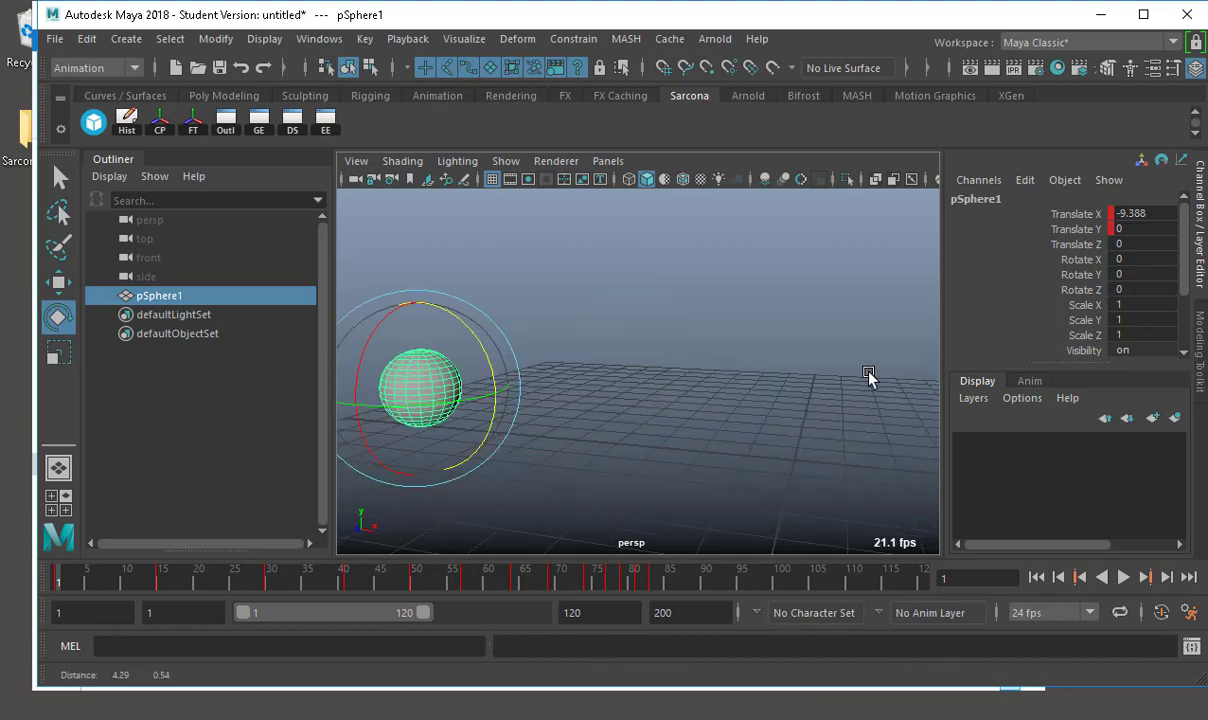
pyautogui.click(1034, 289)
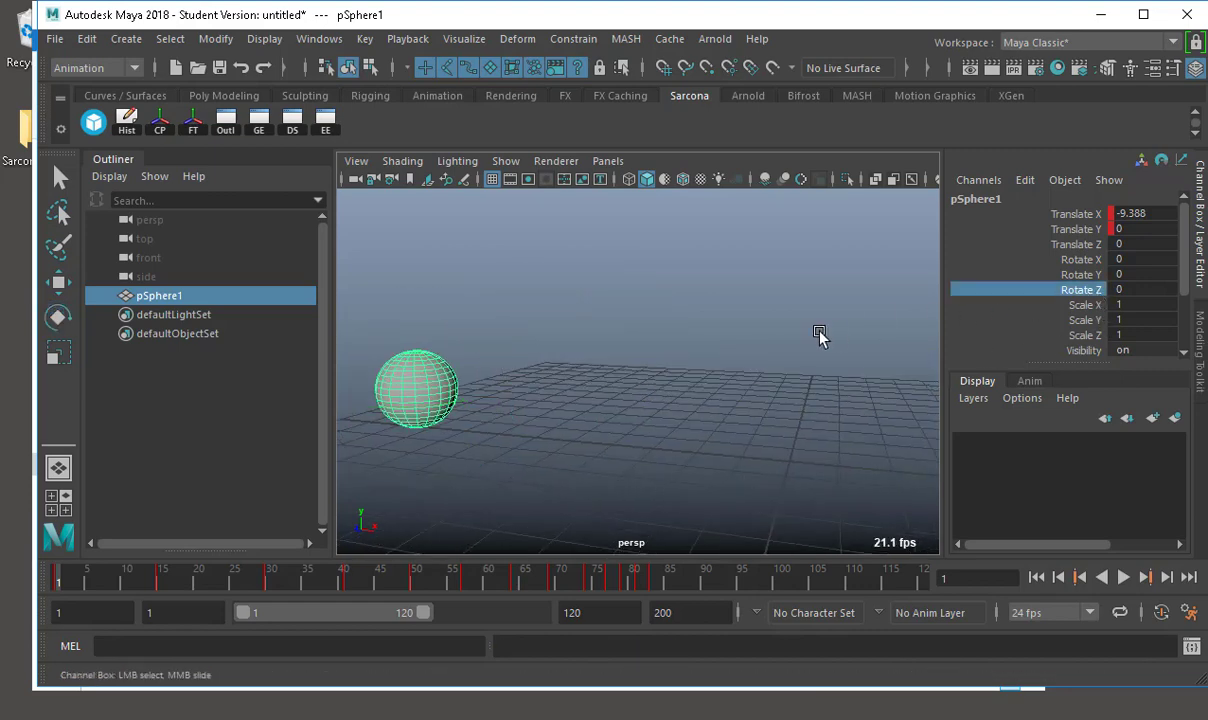
pyautogui.keyDown('alt'); pyautogui.moveTo(429, 396); pyautogui.dragTo(513, 428); pyautogui.keyUp('alt')
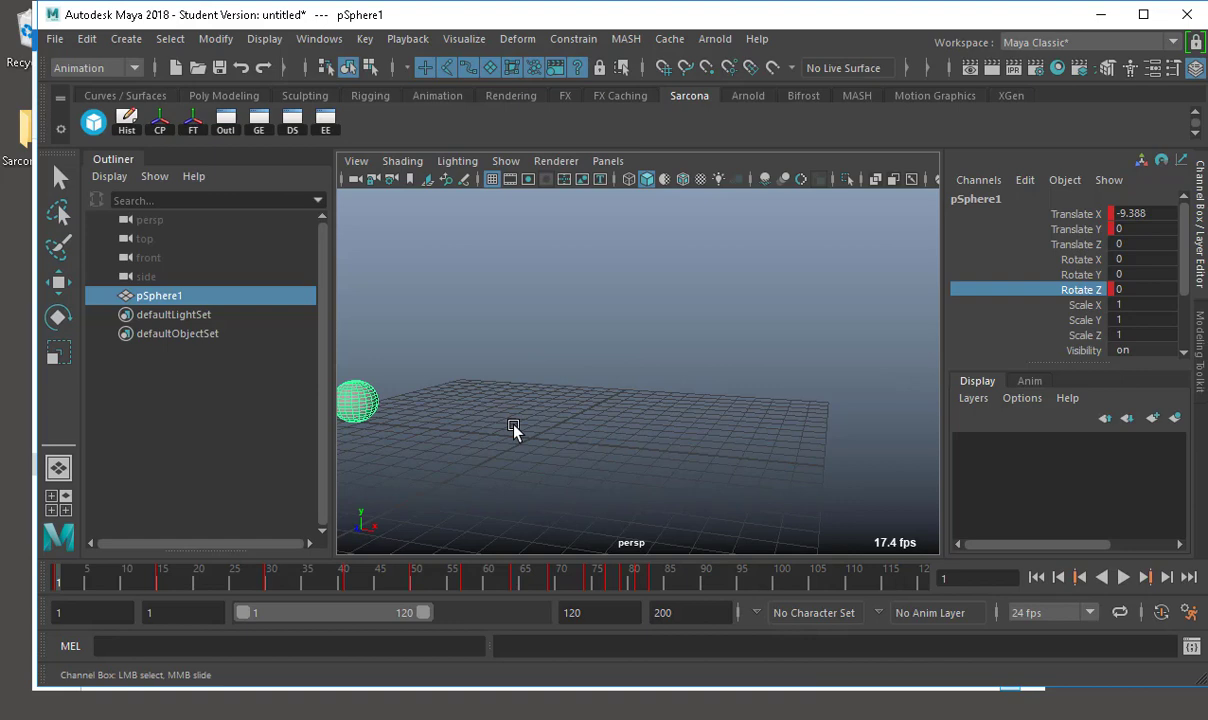
pyautogui.press('space')
pyautogui.keyDown('alt'); pyautogui.moveTo(512, 449); pyautogui.dragTo(732, 262); pyautogui.keyUp('alt')
pyautogui.press('space')
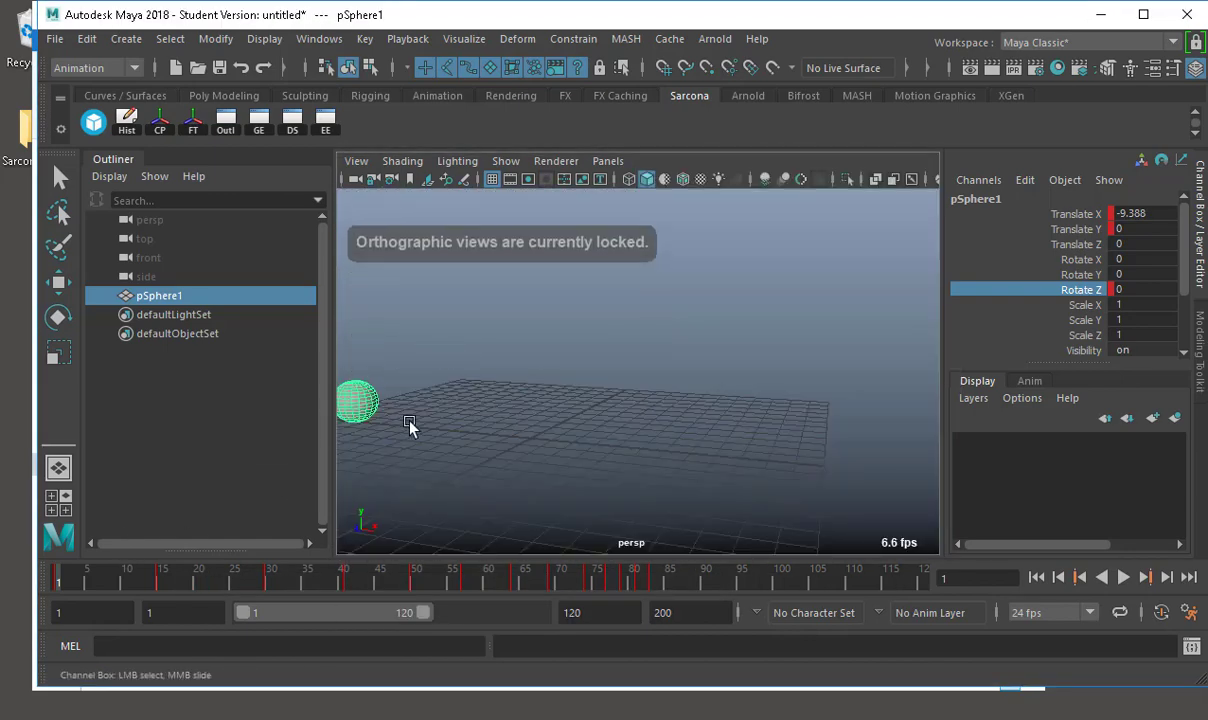
pyautogui.keyDown('alt'); pyautogui.moveTo(410, 423); pyautogui.dragTo(497, 410, button='middle'); pyautogui.keyUp('alt')
pyautogui.keyDown('alt'); pyautogui.moveTo(497, 410); pyautogui.dragTo(437, 425, button='right'); pyautogui.keyUp('alt')
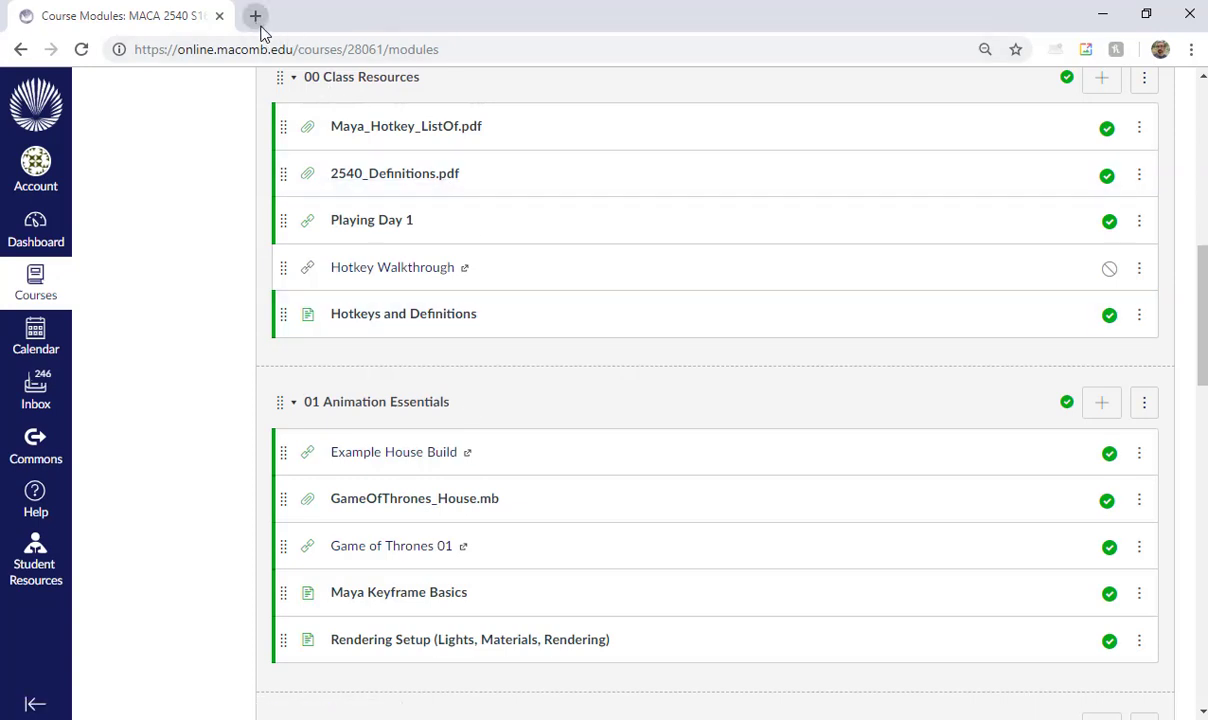
# - Switch to the web browser, search Google Images for "ball bounce" and open the angryanimator.com bouncing ball picture
pyautogui.click(258, 24)
pyautogui.write('ba')
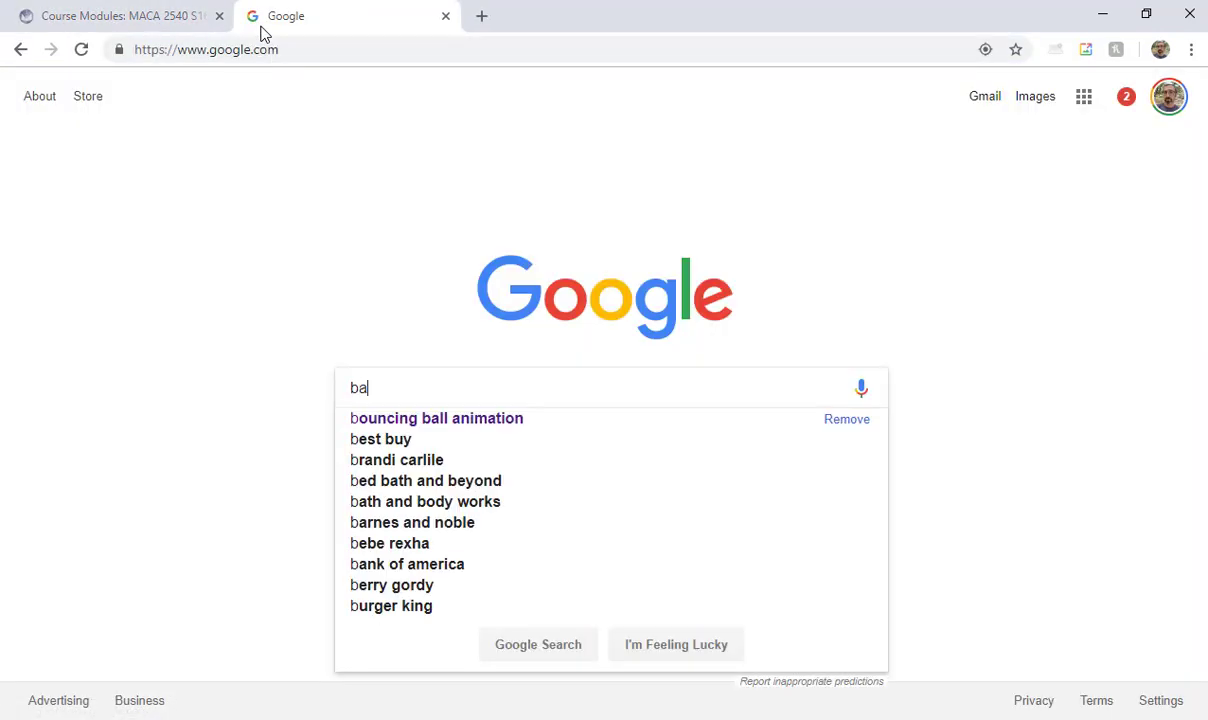
pyautogui.write('ll bounce')
pyautogui.press('Return')
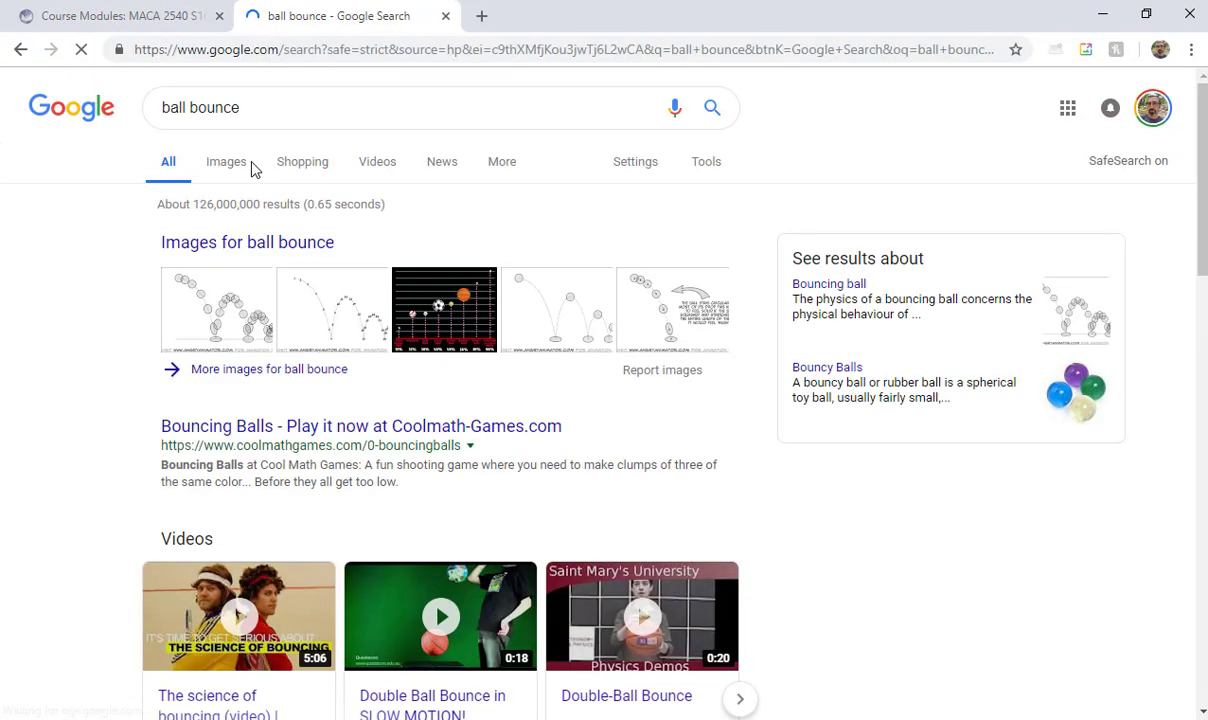
pyautogui.click(225, 163)
pyautogui.click(219, 341)
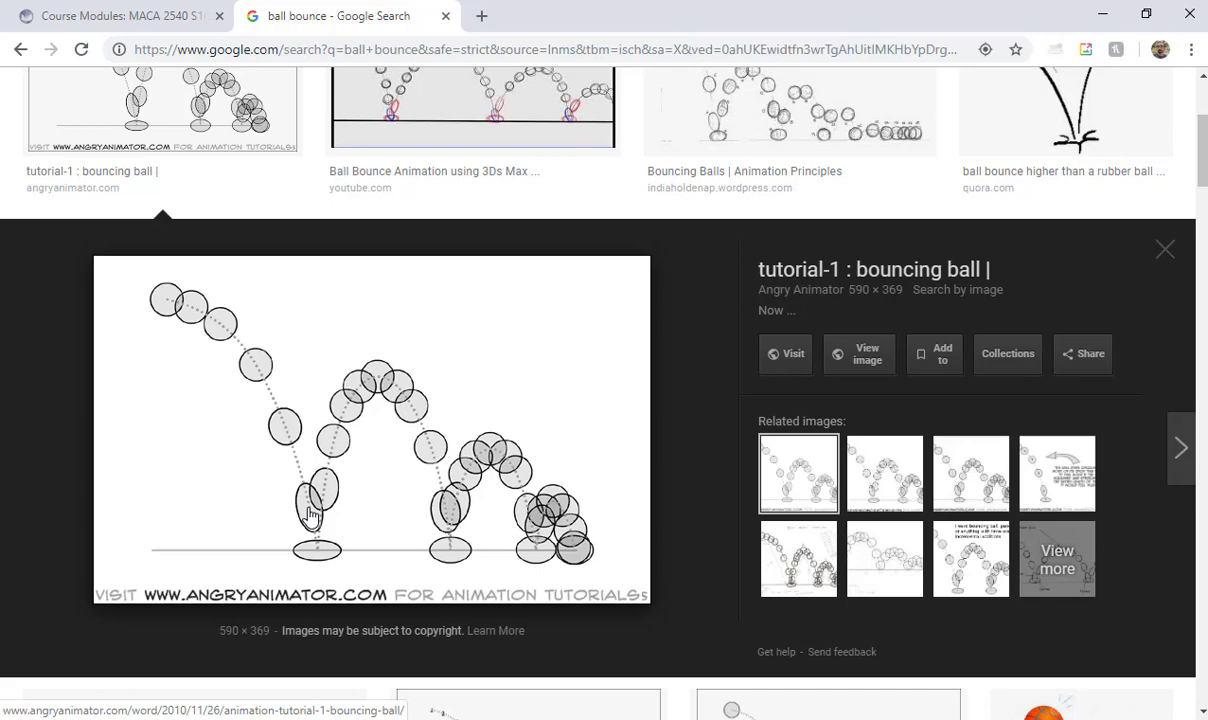
# - Return to Maya, play back the sphere's bounce from frame 1 and stop at frame 30
pyautogui.hotkey('alt', 'Tab')
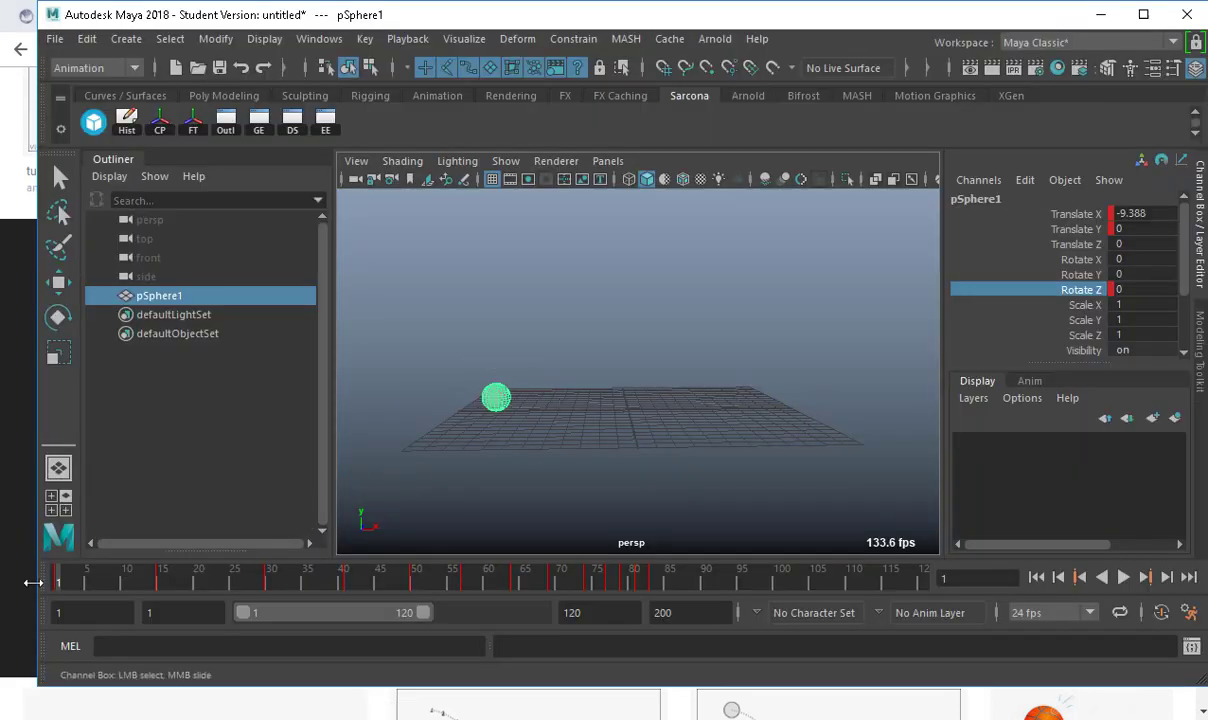
pyautogui.hotkey('alt', 'v')
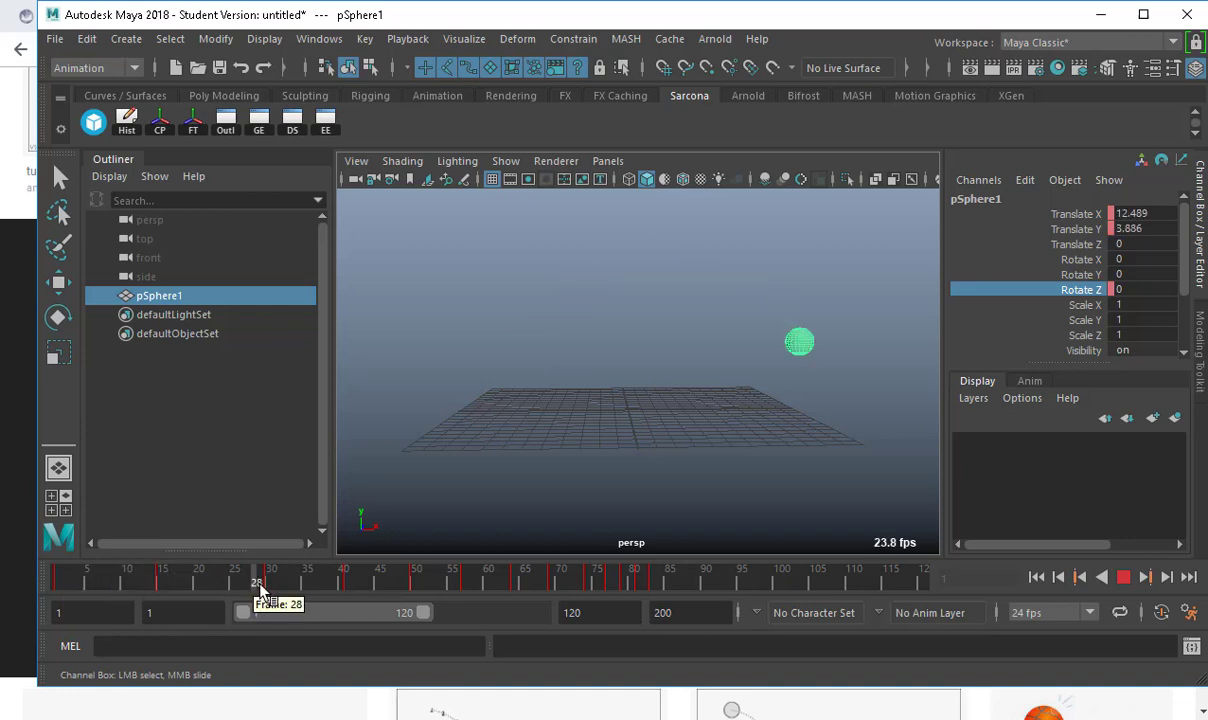
pyautogui.moveTo(259, 590); pyautogui.dragTo(268, 592)
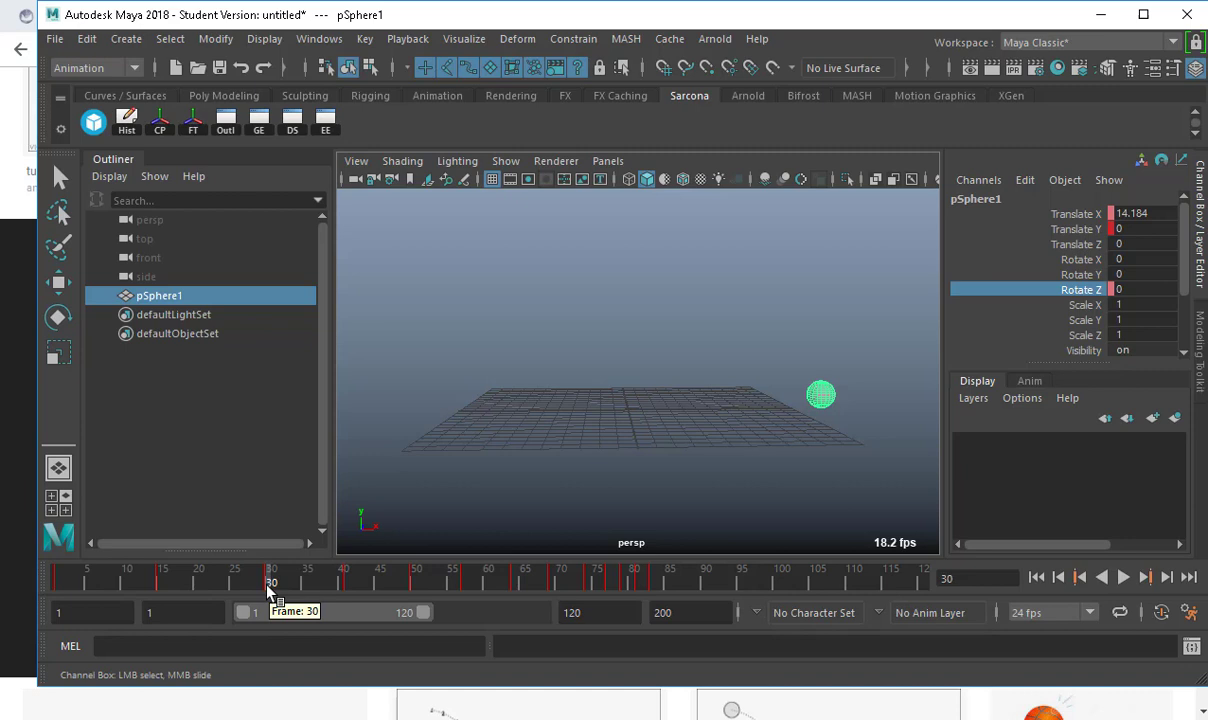
pyautogui.moveTo(268, 590); pyautogui.dragTo(12, 583)
pyautogui.hotkey('alt', 'v')
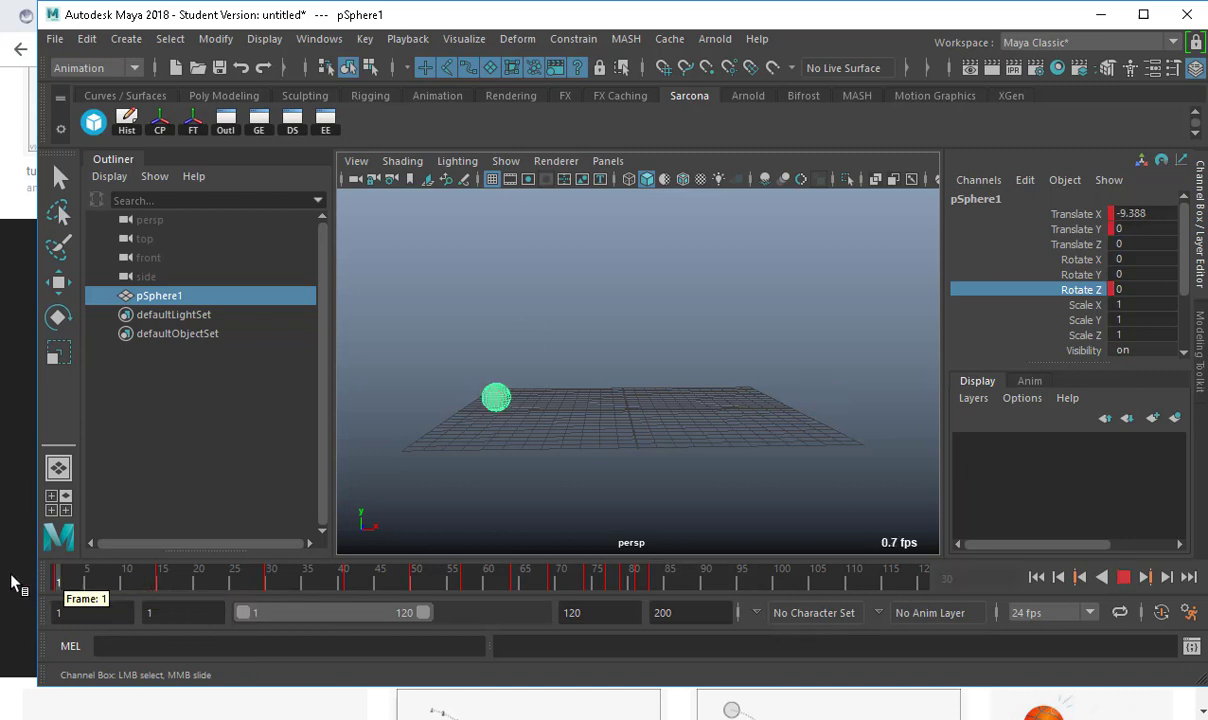
pyautogui.click(270, 583)
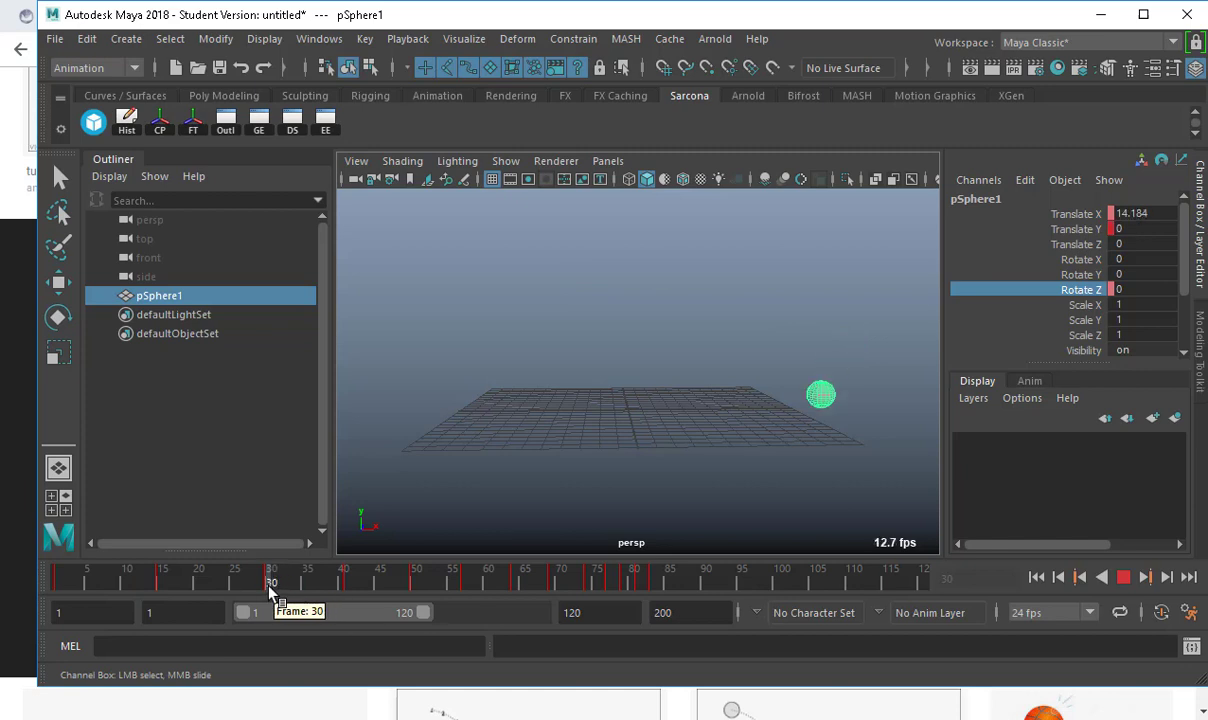
# - Try rotating the sphere freehand about its Z axis at frame 30, and undo the rotation
pyautogui.press('e')
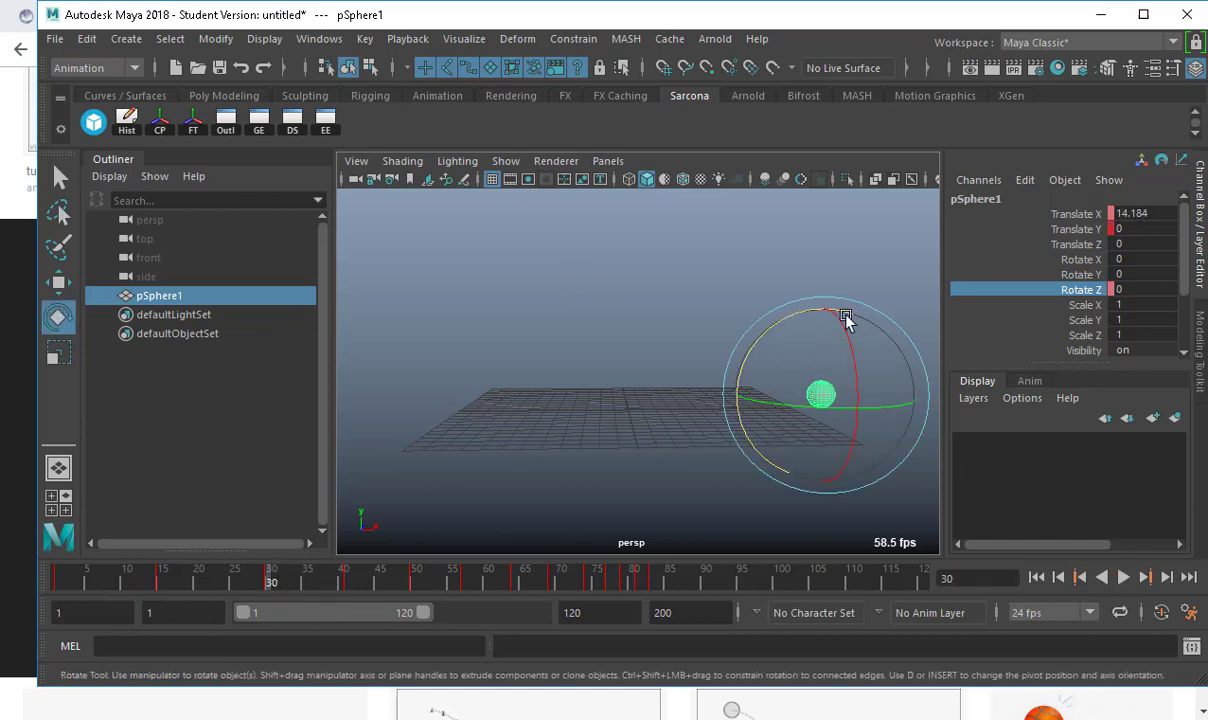
pyautogui.moveTo(844, 318); pyautogui.dragTo(826, 350)
pyautogui.hotkey('ctrl', 'z')
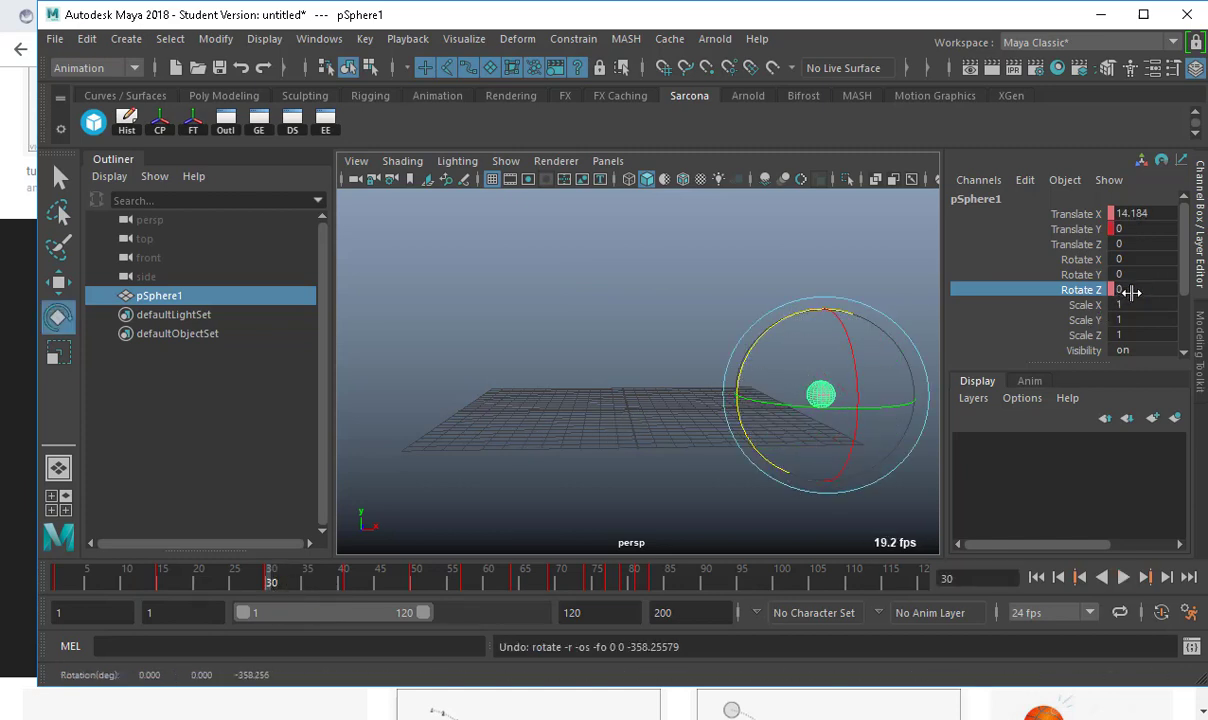
# - Set pSphere1's Rotate Z to -180 at frame 30 and key it
pyautogui.click(1132, 290)
pyautogui.write('80')
pyautogui.press('Return')
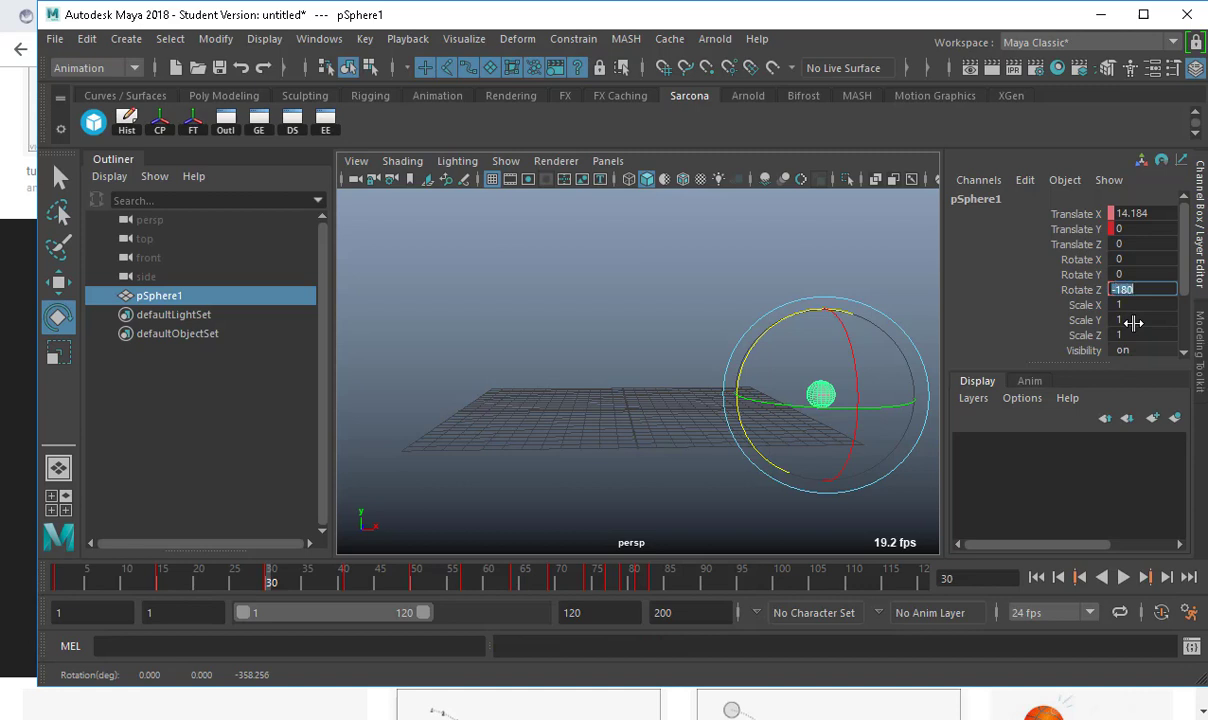
pyautogui.click(1076, 290)
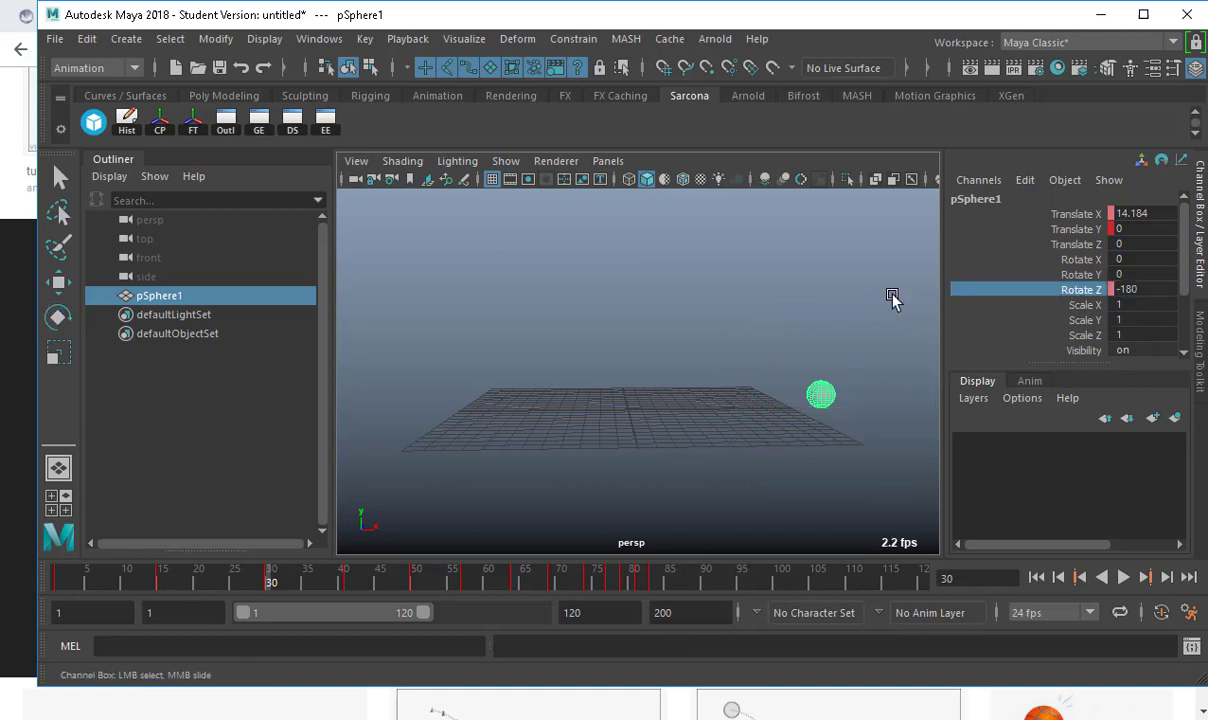
pyautogui.press('s')
# - Go to frame 50, set pSphere1's Rotate Z to -360 and key the rotation there
pyautogui.keyDown('alt'); pyautogui.moveTo(815, 322); pyautogui.dragTo(569, 348, button='middle'); pyautogui.keyUp('alt')
pyautogui.click(412, 577)
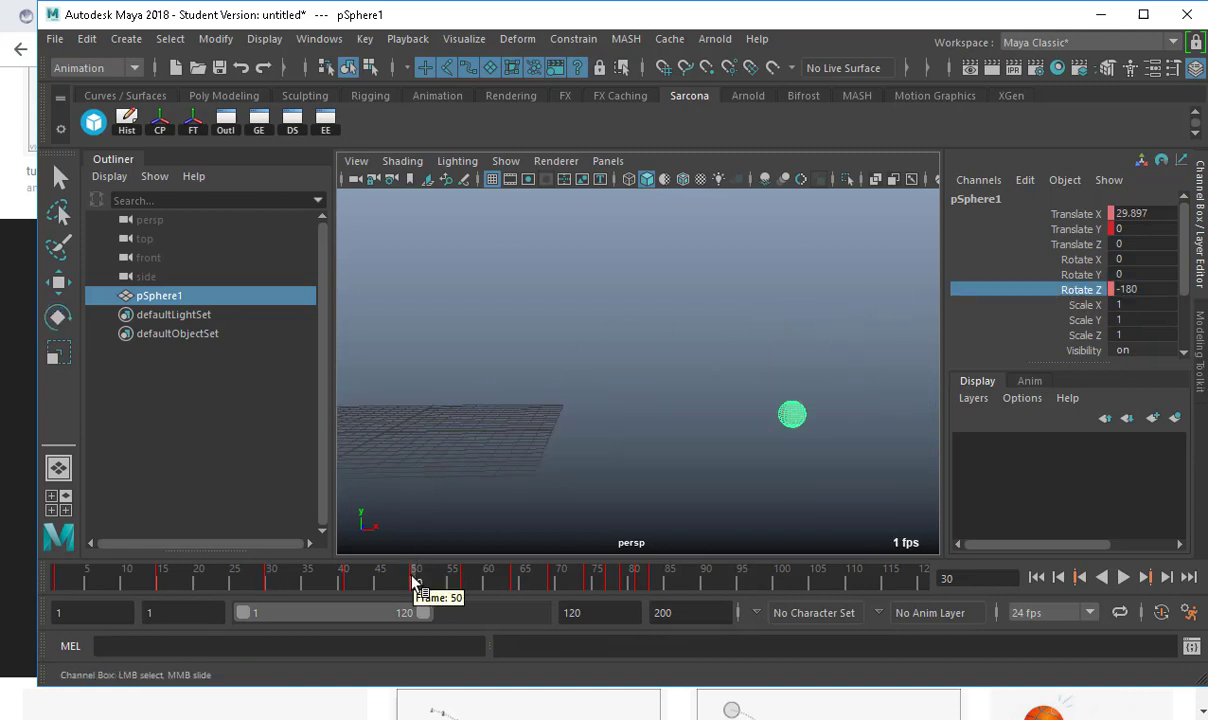
pyautogui.moveTo(416, 582); pyautogui.dragTo(418, 582)
pyautogui.click(1140, 289)
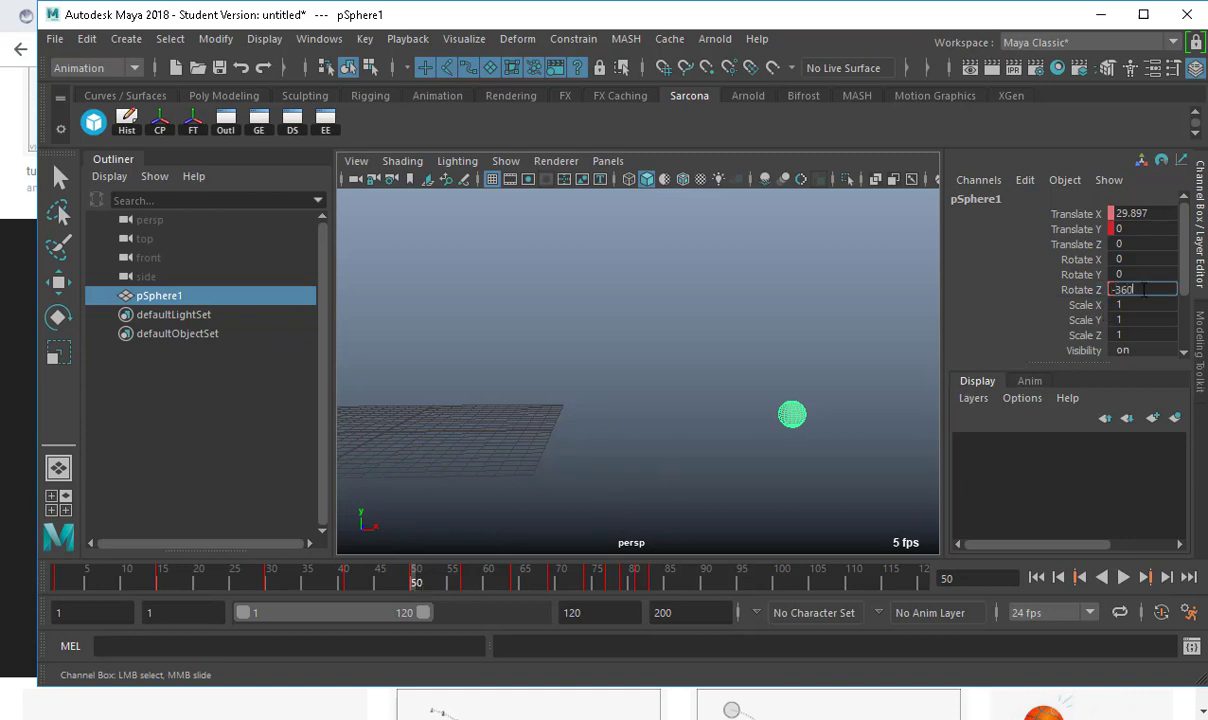
pyautogui.write('-360')
pyautogui.press('Return')
pyautogui.click(1094, 302)
pyautogui.click(1089, 292)
pyautogui.press('s')
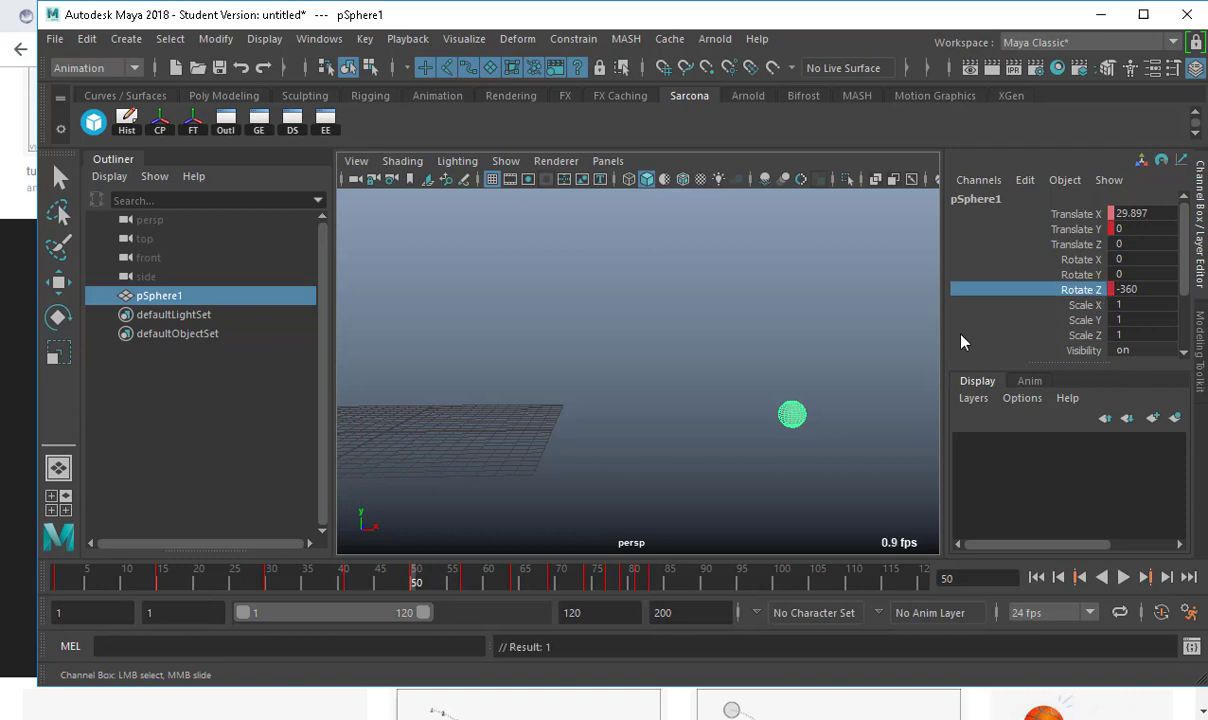
# - Key pSphere1's Rotate Z at -540 on frame 64 and review the spin from frame 1
pyautogui.moveTo(497, 578); pyautogui.dragTo(506, 581)
pyautogui.click(517, 583)
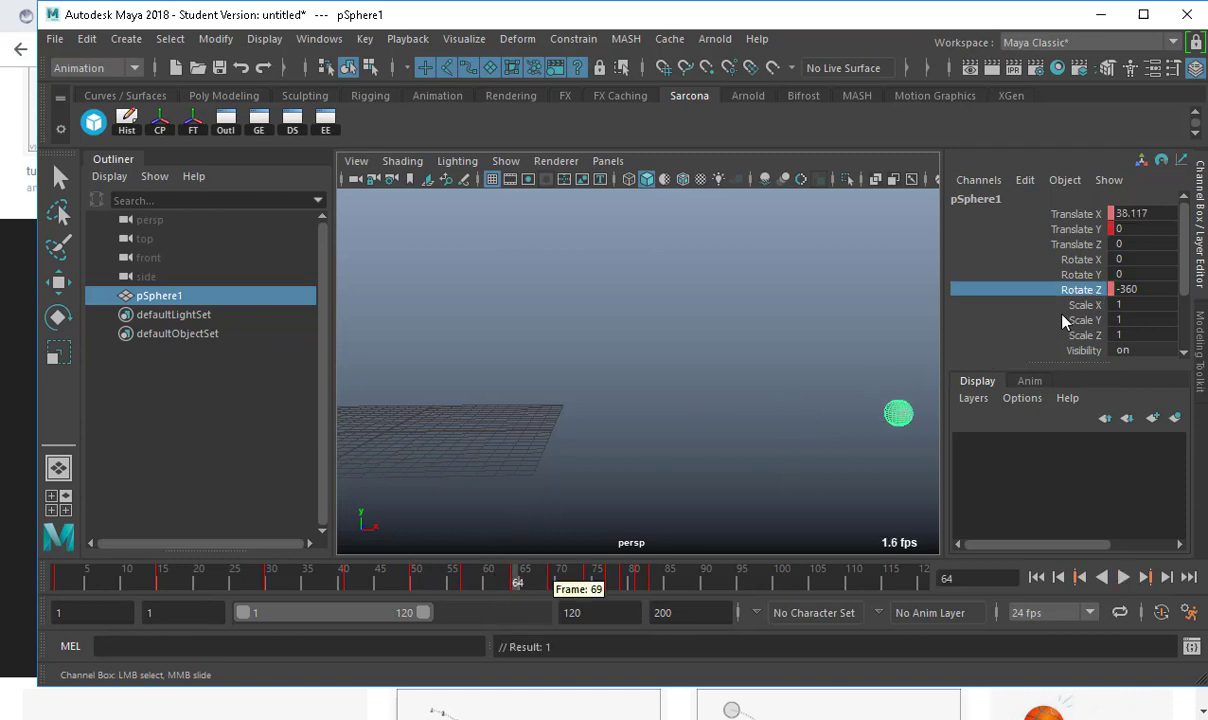
pyautogui.click(1140, 289)
pyautogui.write('-540')
pyautogui.press('Return')
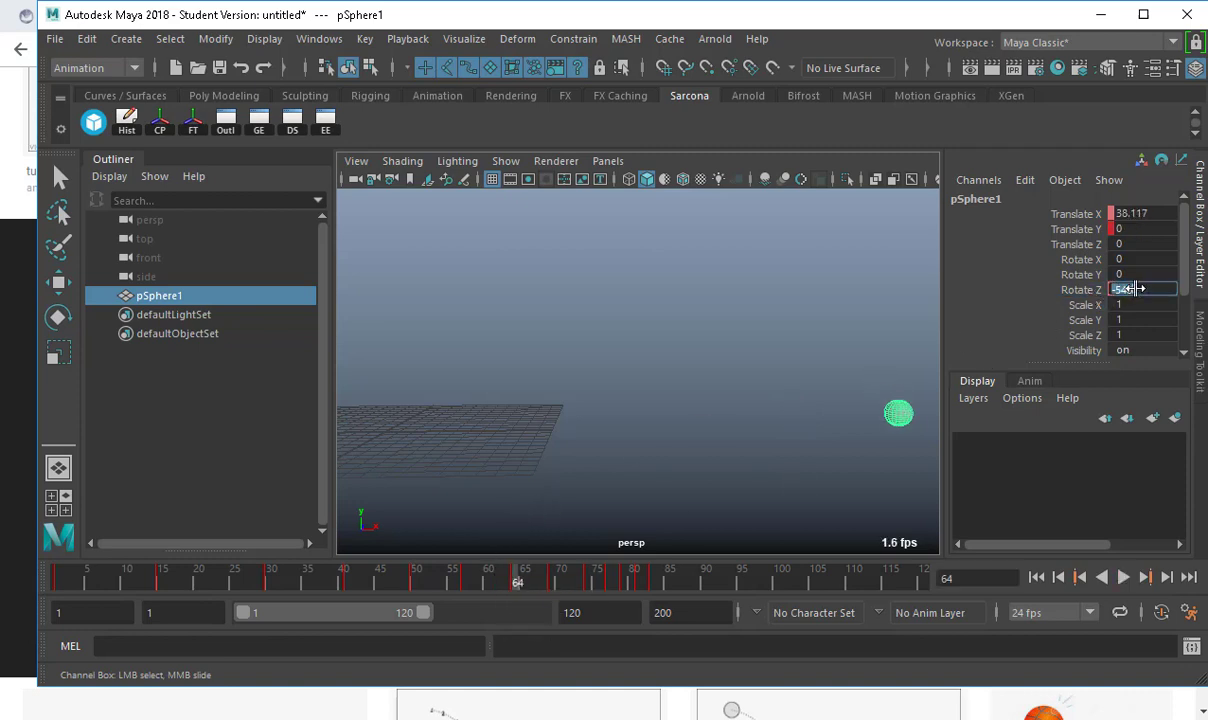
pyautogui.click(1088, 292)
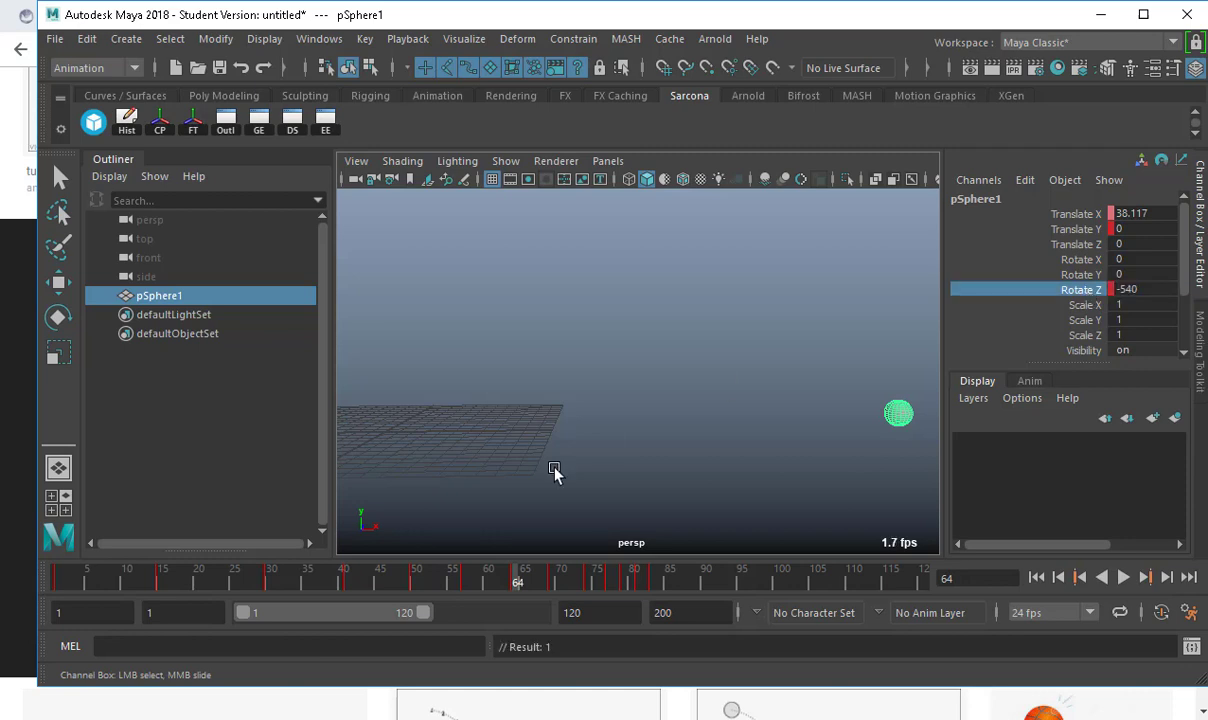
pyautogui.click(52, 580)
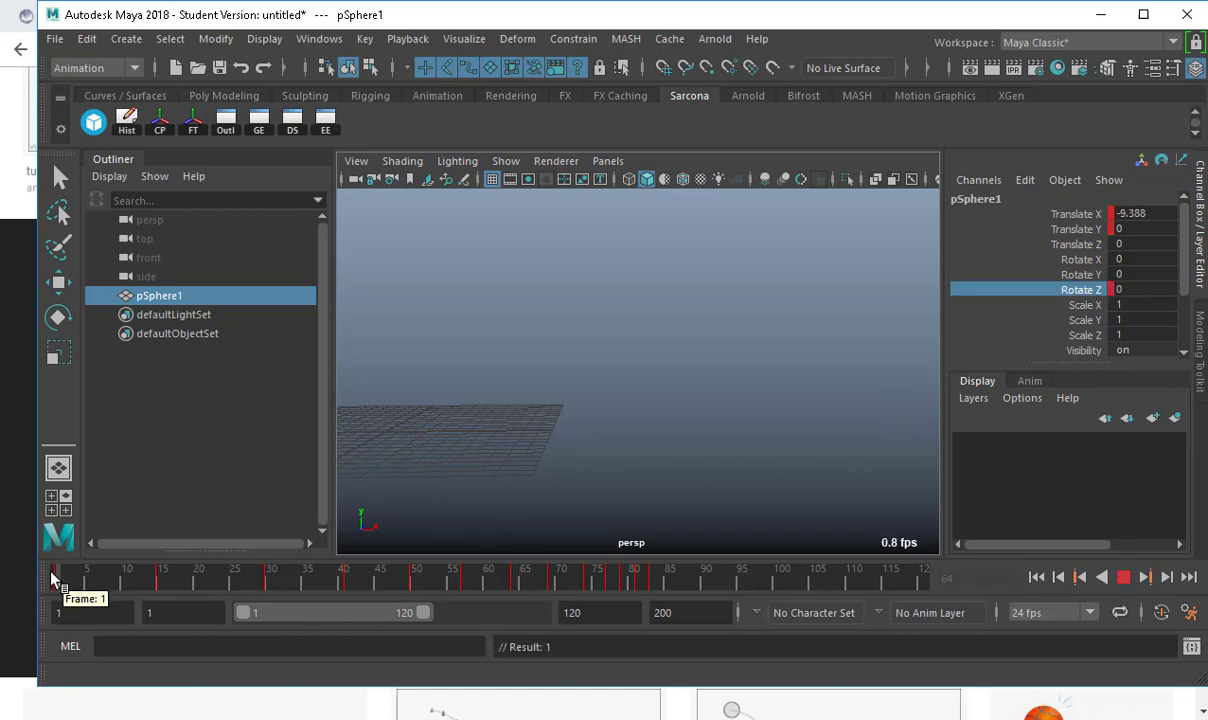
pyautogui.moveTo(52, 580); pyautogui.dragTo(371, 531)
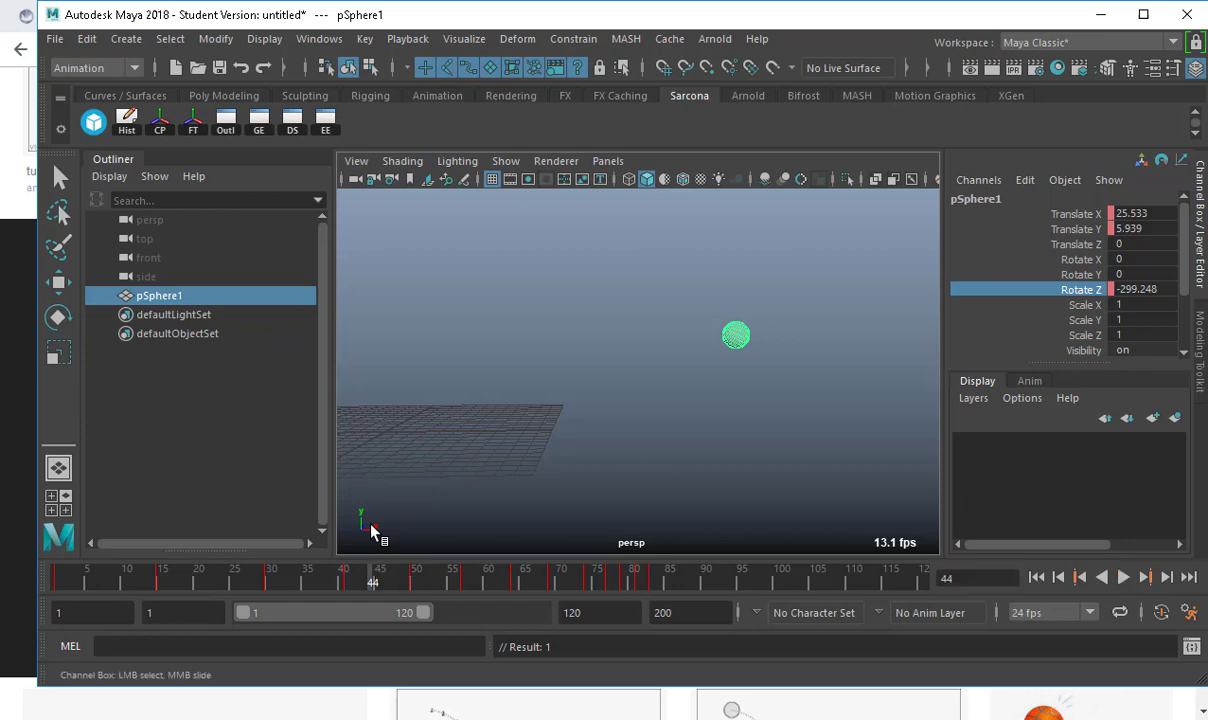
# - Show only the Rotate Z curve in the Graph Editor and tilt the first key's tangent downward to remove the slow start
pyautogui.click(262, 127)
pyautogui.click(155, 346)
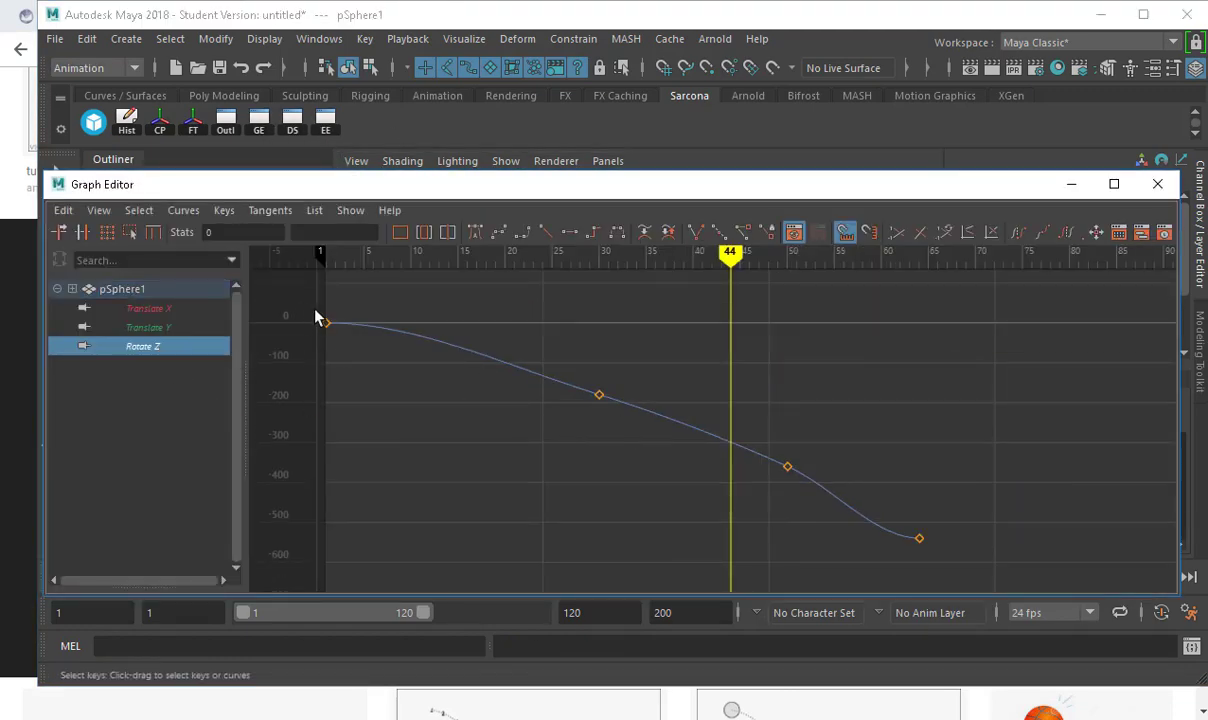
pyautogui.click(318, 319)
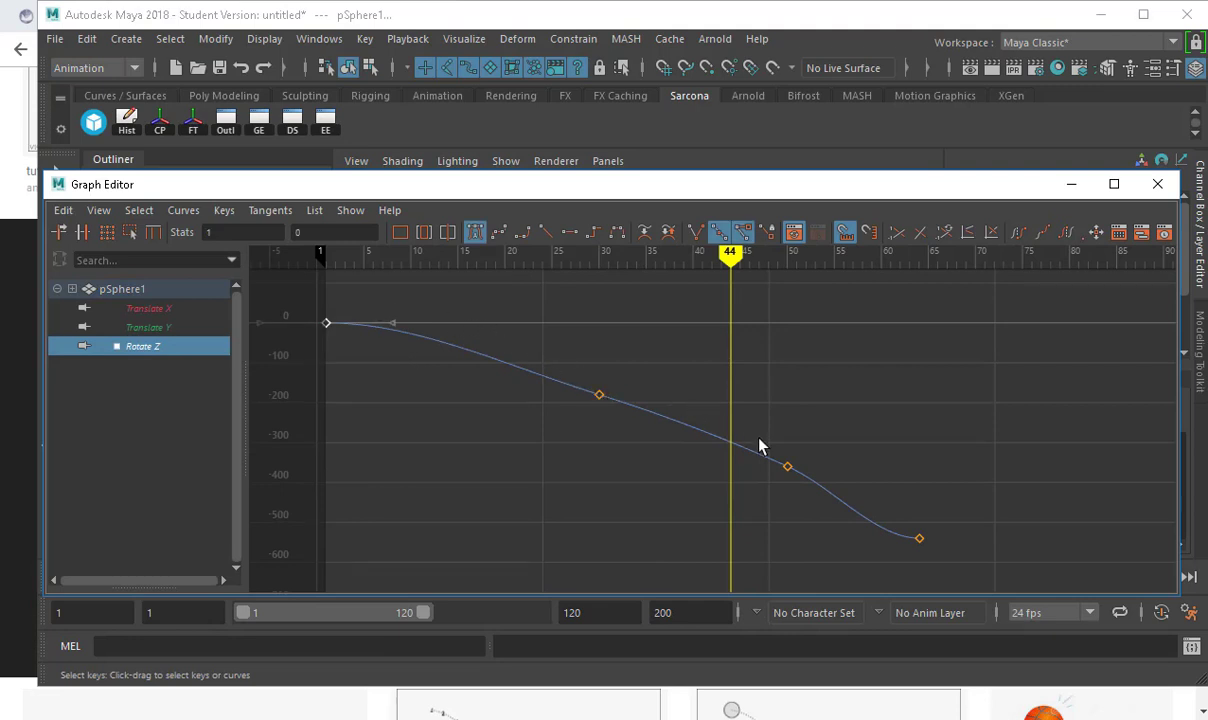
pyautogui.moveTo(372, 291); pyautogui.dragTo(427, 347)
pyautogui.moveTo(427, 347); pyautogui.dragTo(432, 361, button='middle')
# - Tilt the tangent of the Rotate Z key at frame 64 to follow the curve's slope, and close the Graph Editor
pyautogui.click(919, 538)
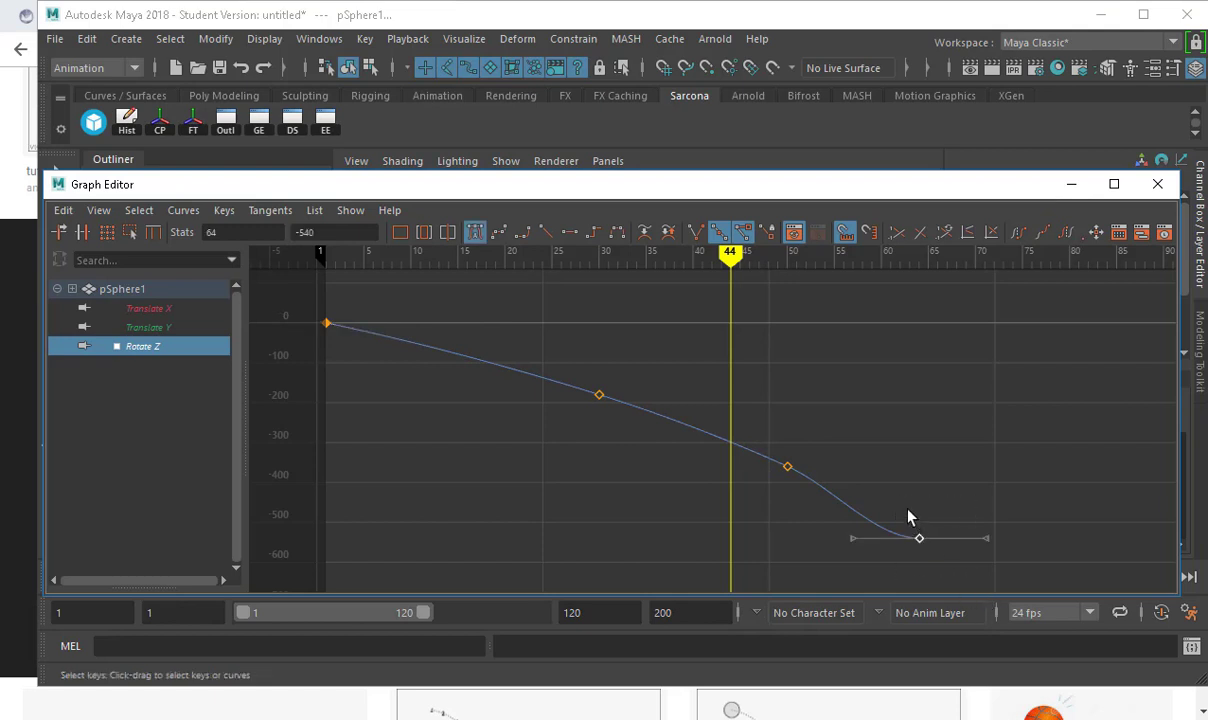
pyautogui.moveTo(851, 538); pyautogui.dragTo(865, 516)
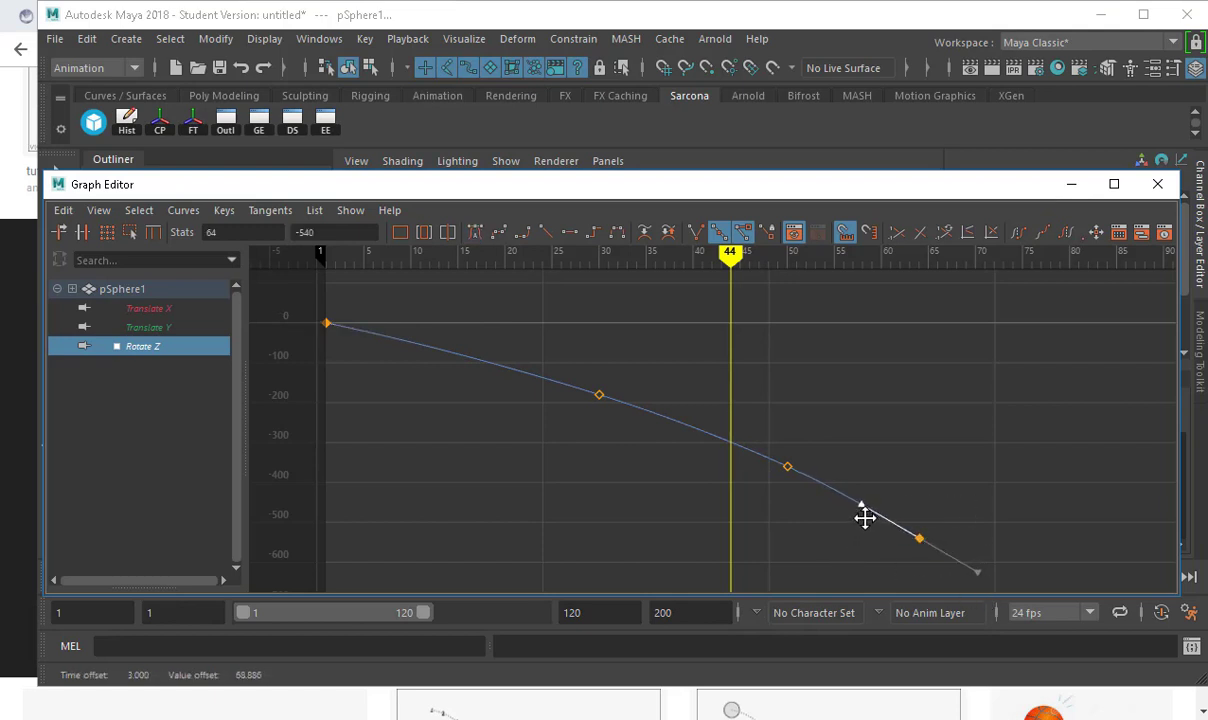
pyautogui.click(870, 437)
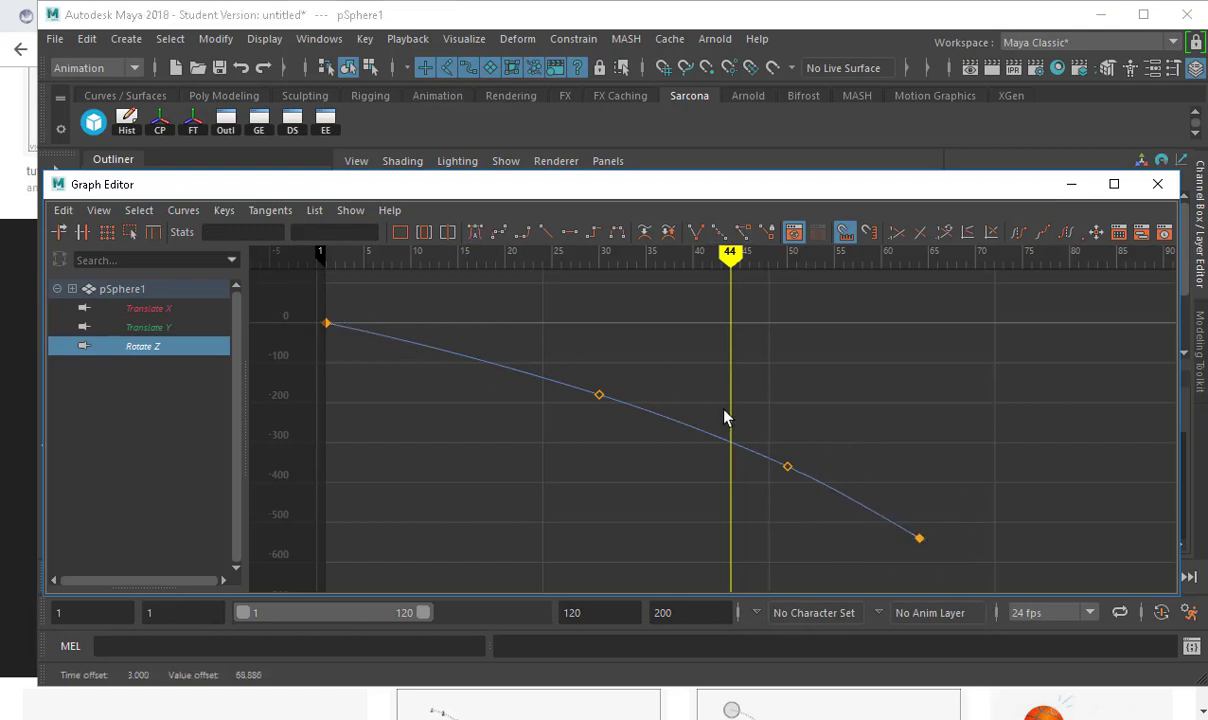
pyautogui.click(1157, 184)
# - Play back the animation to check the adjusted rotation and return to frame 1
pyautogui.hotkey('alt', 'v')
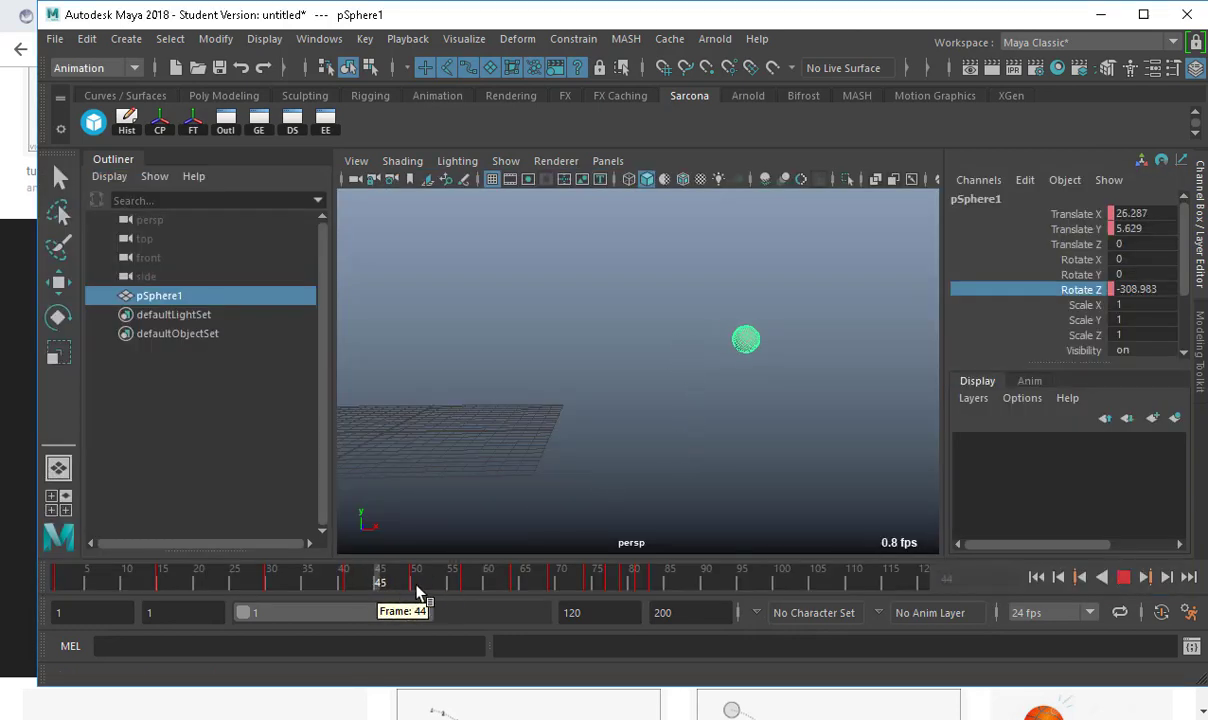
pyautogui.hotkey('alt', 'v')
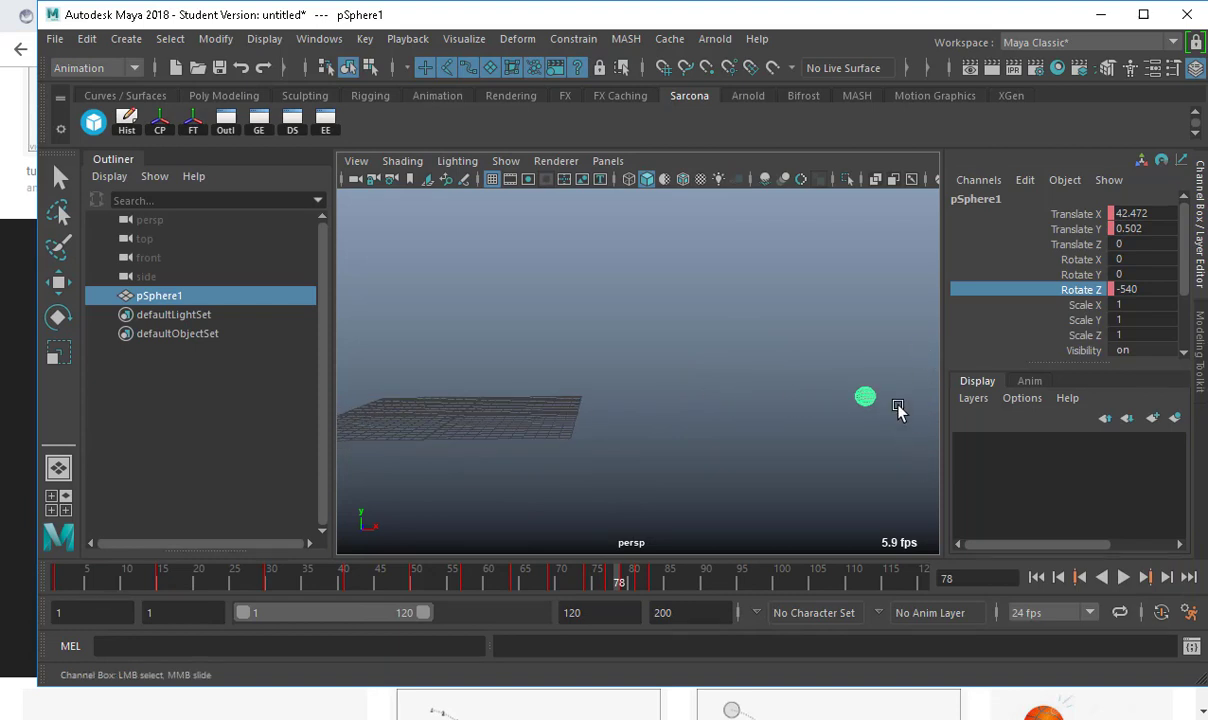
pyautogui.moveTo(243, 582); pyautogui.dragTo(2, 582)
# - Select pSphere1's Scale X, Scale Y and Scale Z channels and frame the sphere in the perspective view
pyautogui.keyDown('alt'); pyautogui.moveTo(370, 462); pyautogui.dragTo(566, 478, button='middle'); pyautogui.keyUp('alt')
pyautogui.keyDown('alt'); pyautogui.moveTo(600, 418); pyautogui.dragTo(585, 429); pyautogui.keyUp('alt')
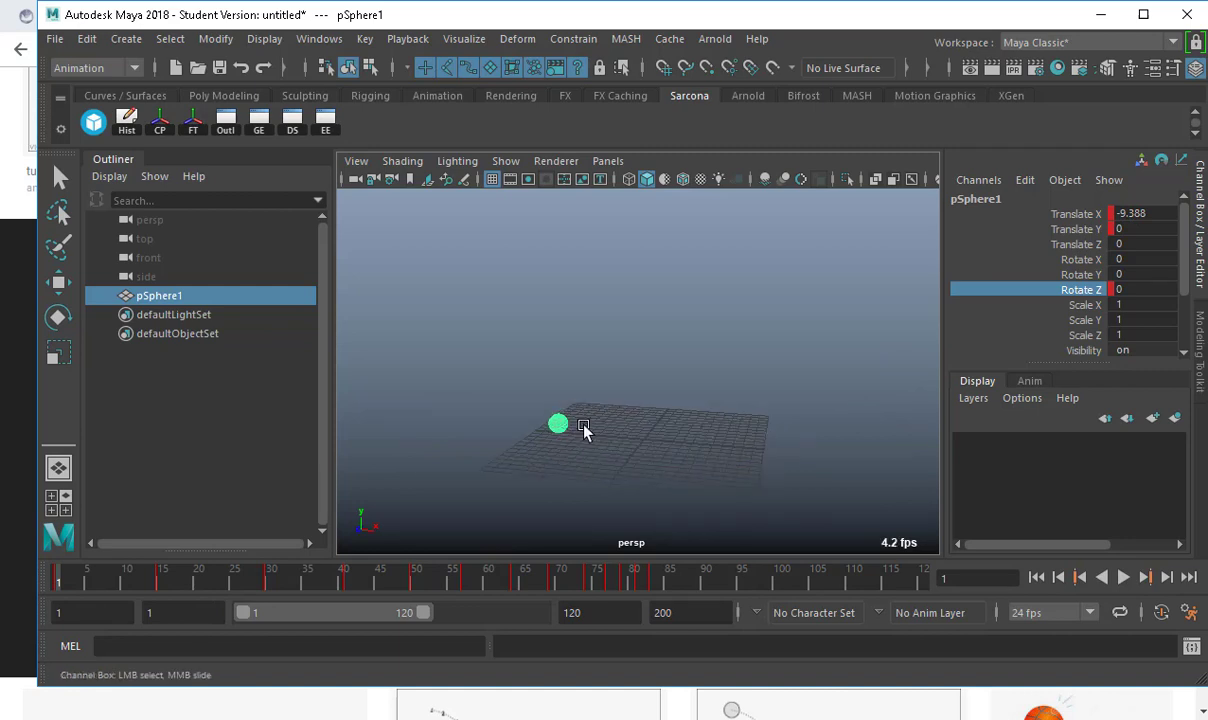
pyautogui.keyDown('alt'); pyautogui.moveTo(585, 429); pyautogui.dragTo(557, 394, button='middle'); pyautogui.keyUp('alt')
pyautogui.keyDown('alt'); pyautogui.moveTo(636, 405); pyautogui.dragTo(686, 429, button='right'); pyautogui.keyUp('alt')
pyautogui.keyDown('alt'); pyautogui.moveTo(784, 400); pyautogui.dragTo(847, 378, button='middle'); pyautogui.keyUp('alt')
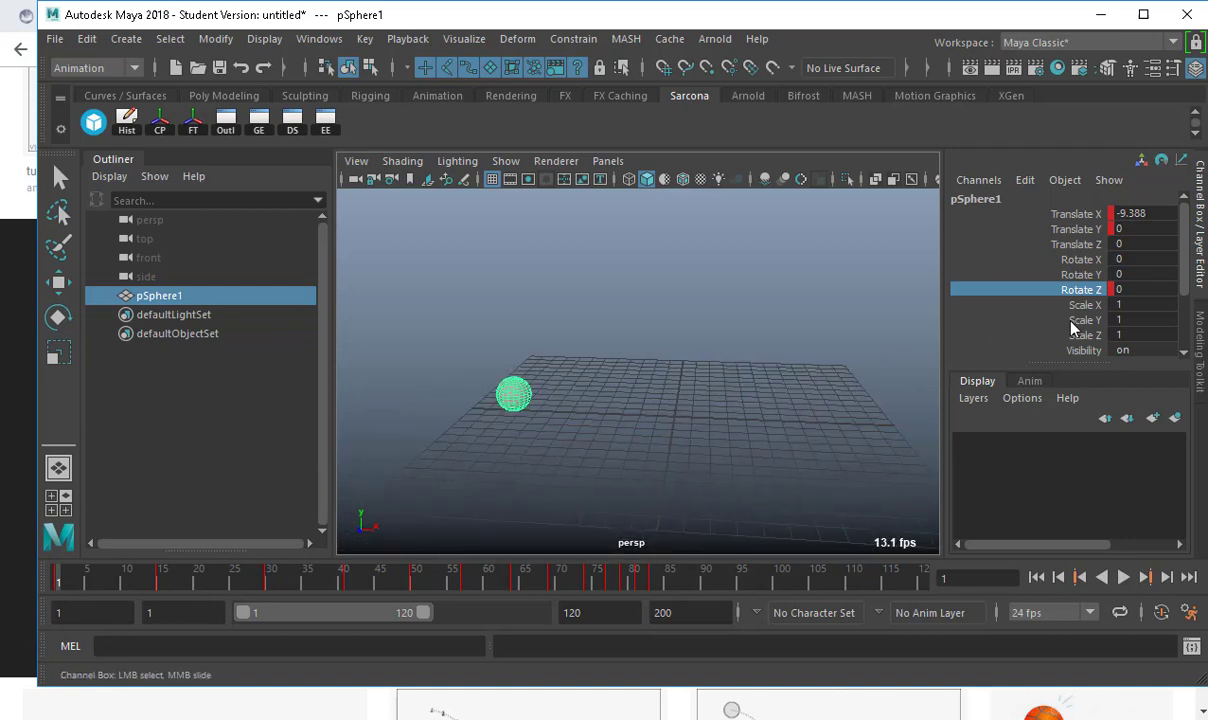
pyautogui.moveTo(1073, 328); pyautogui.dragTo(1080, 305)
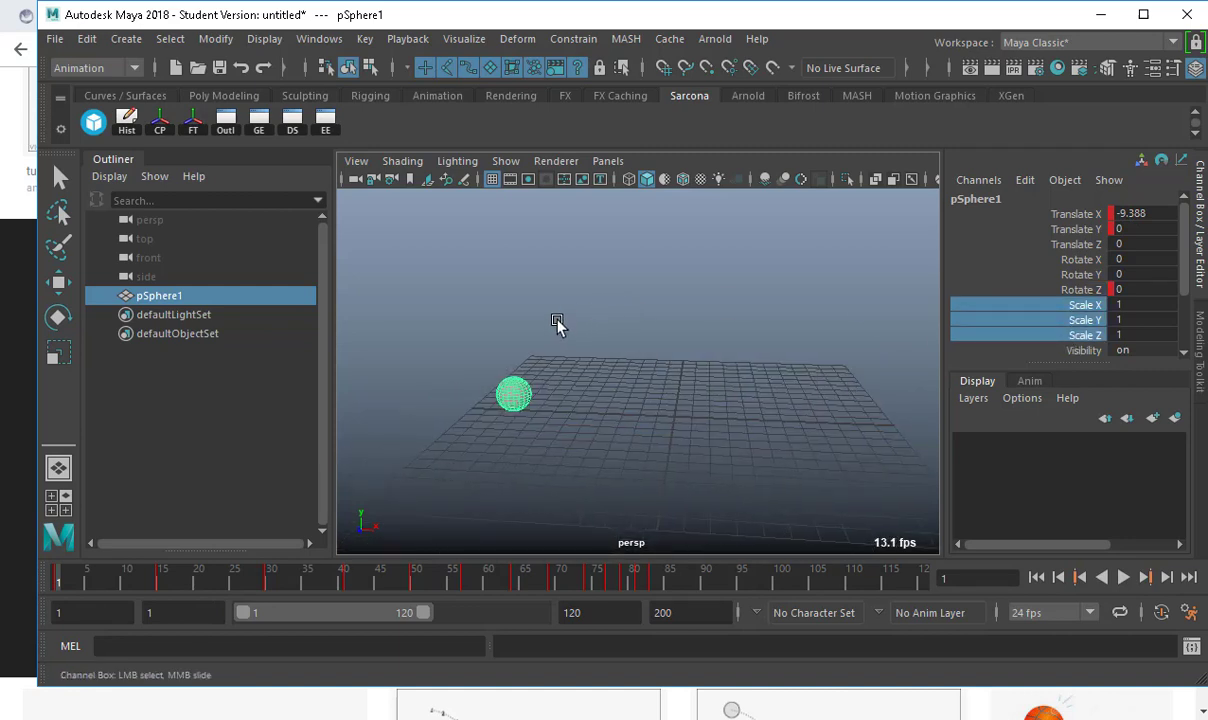
pyautogui.press('f')
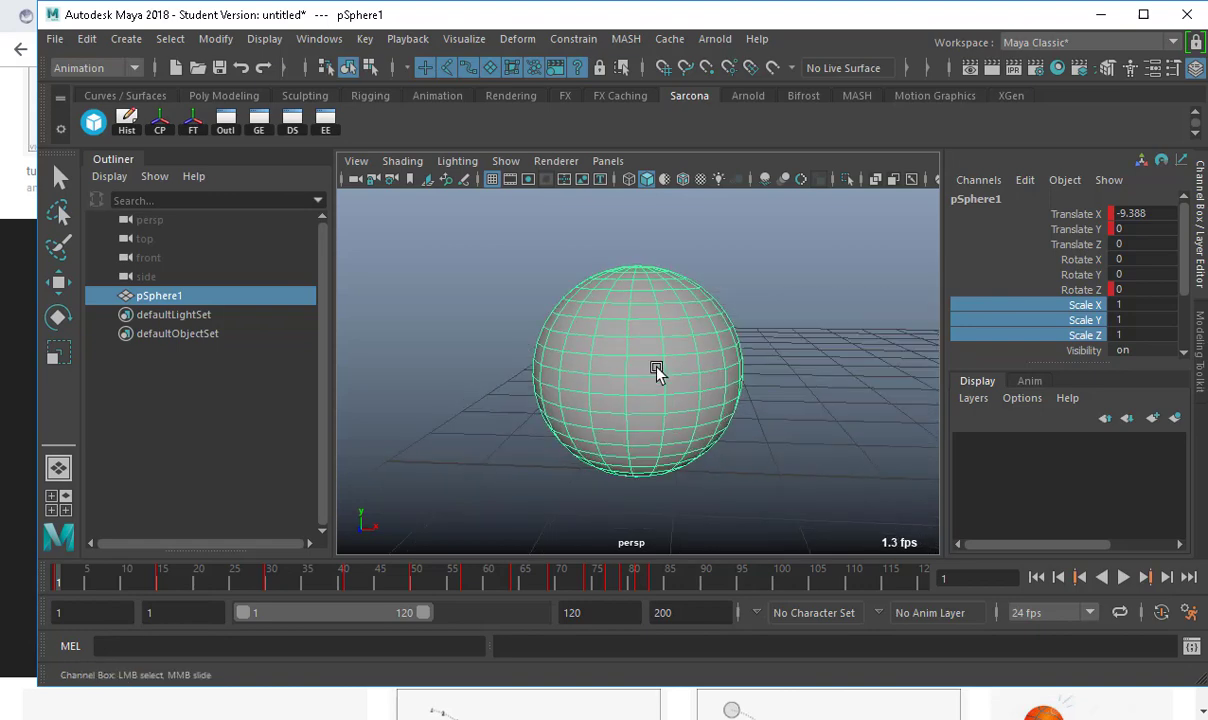
# - Try stretching the sphere to about 2.05 in Scale Y and squashing it to about 0.46, undoing each change
pyautogui.press('r')
pyautogui.moveTo(639, 289); pyautogui.dragTo(648, 203)
pyautogui.keyDown('alt'); pyautogui.moveTo(747, 256); pyautogui.dragTo(645, 292, button='right'); pyautogui.keyUp('alt')
pyautogui.keyDown('alt'); pyautogui.moveTo(713, 295); pyautogui.dragTo(658, 298, button='middle'); pyautogui.keyUp('alt')
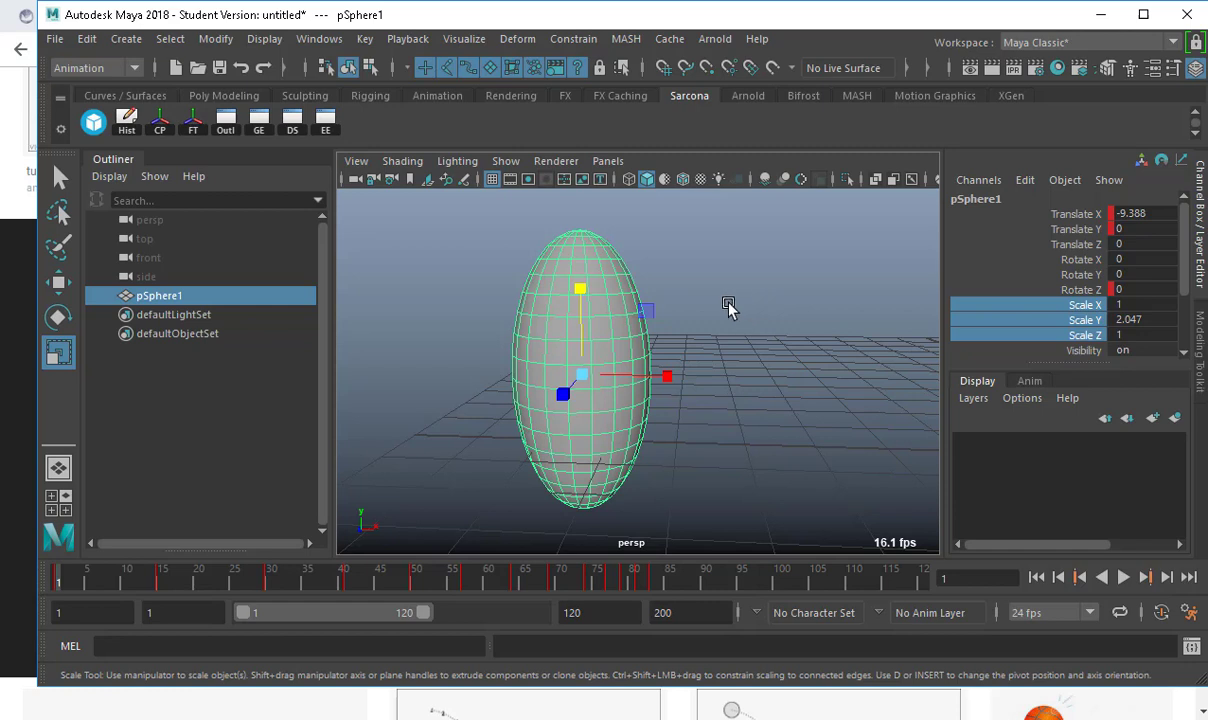
pyautogui.hotkey('ctrl', 'z')
pyautogui.moveTo(590, 292); pyautogui.dragTo(588, 346)
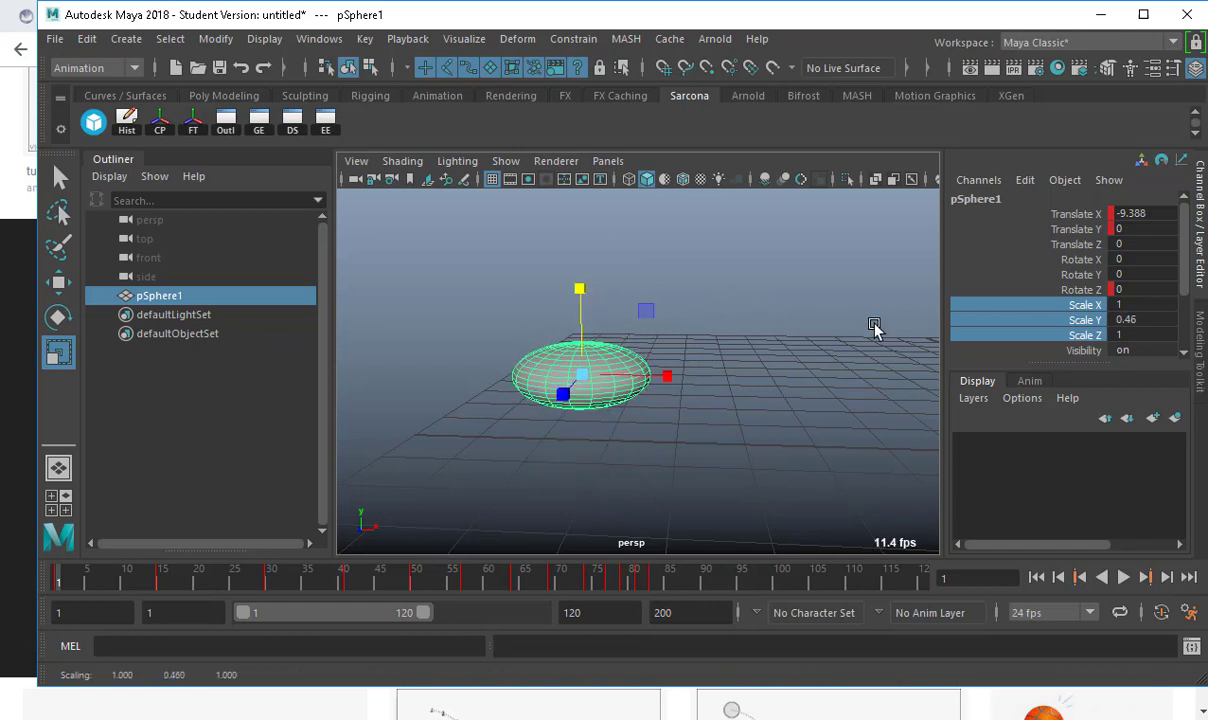
pyautogui.hotkey('ctrl', 'z')
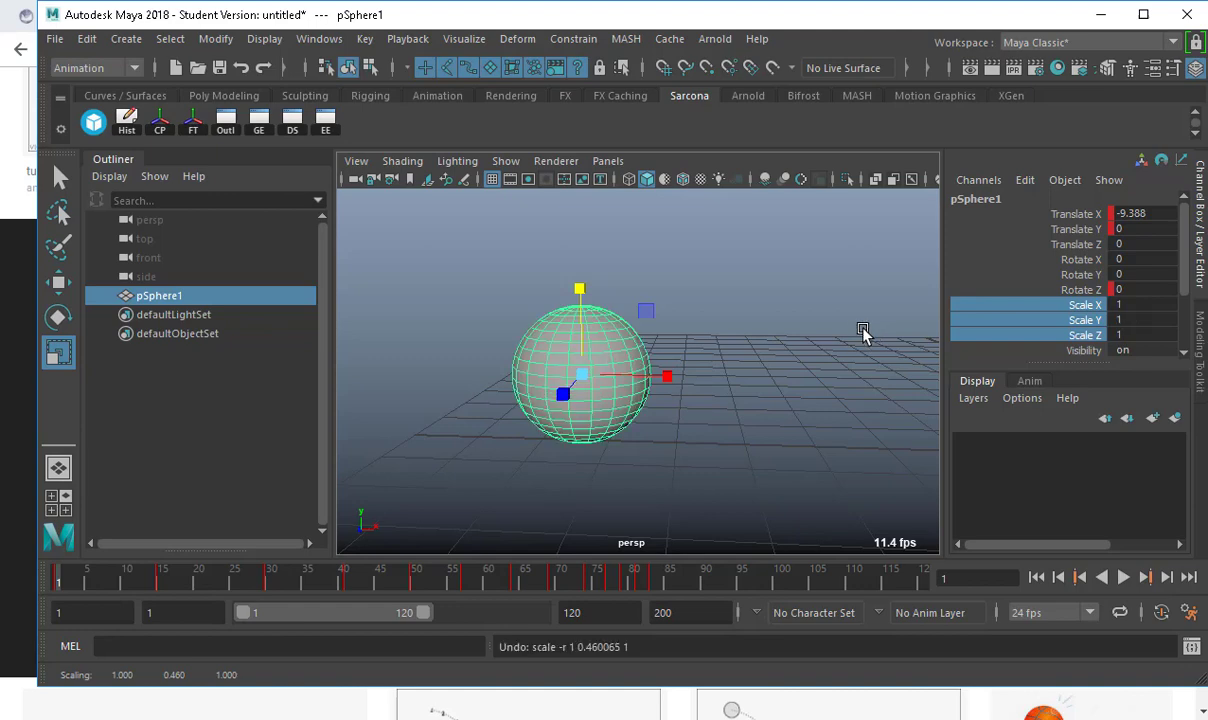
# - Try squashing the sphere to about 0.33 in Scale Y while widening Scale X and Scale Z to about 1.52, and undo it
pyautogui.keyDown('alt'); pyautogui.moveTo(830, 288); pyautogui.dragTo(827, 333); pyautogui.keyUp('alt')
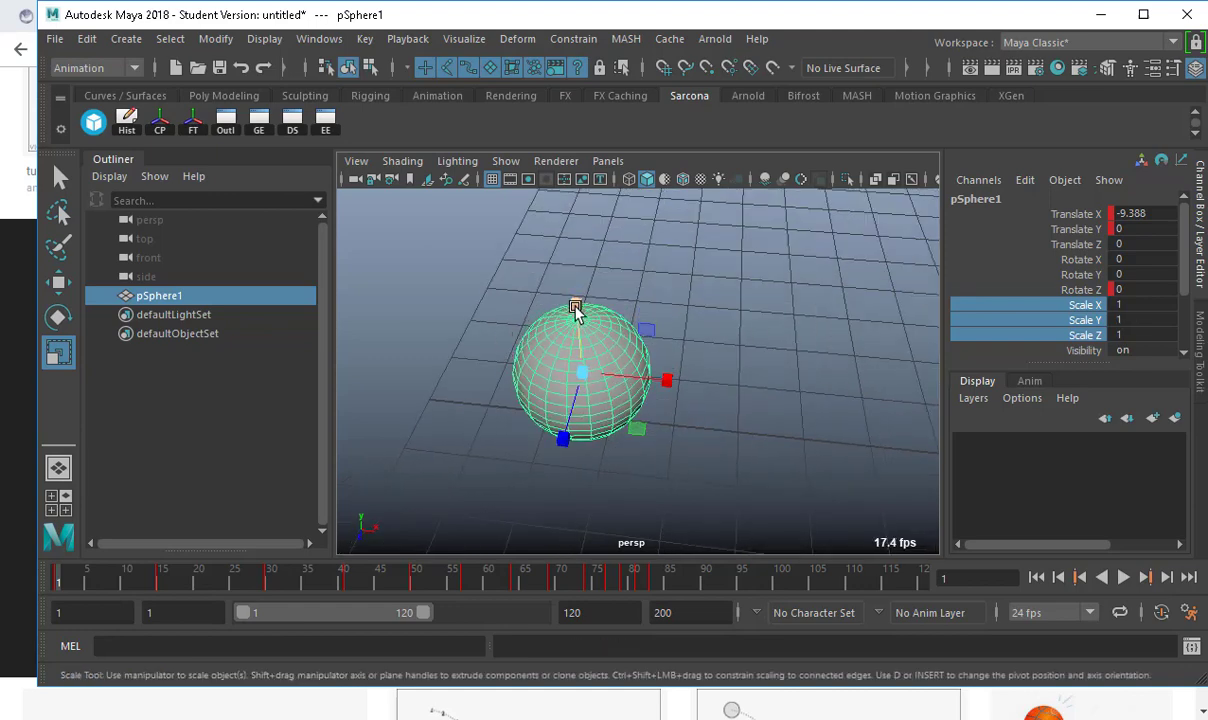
pyautogui.moveTo(574, 307); pyautogui.dragTo(580, 361)
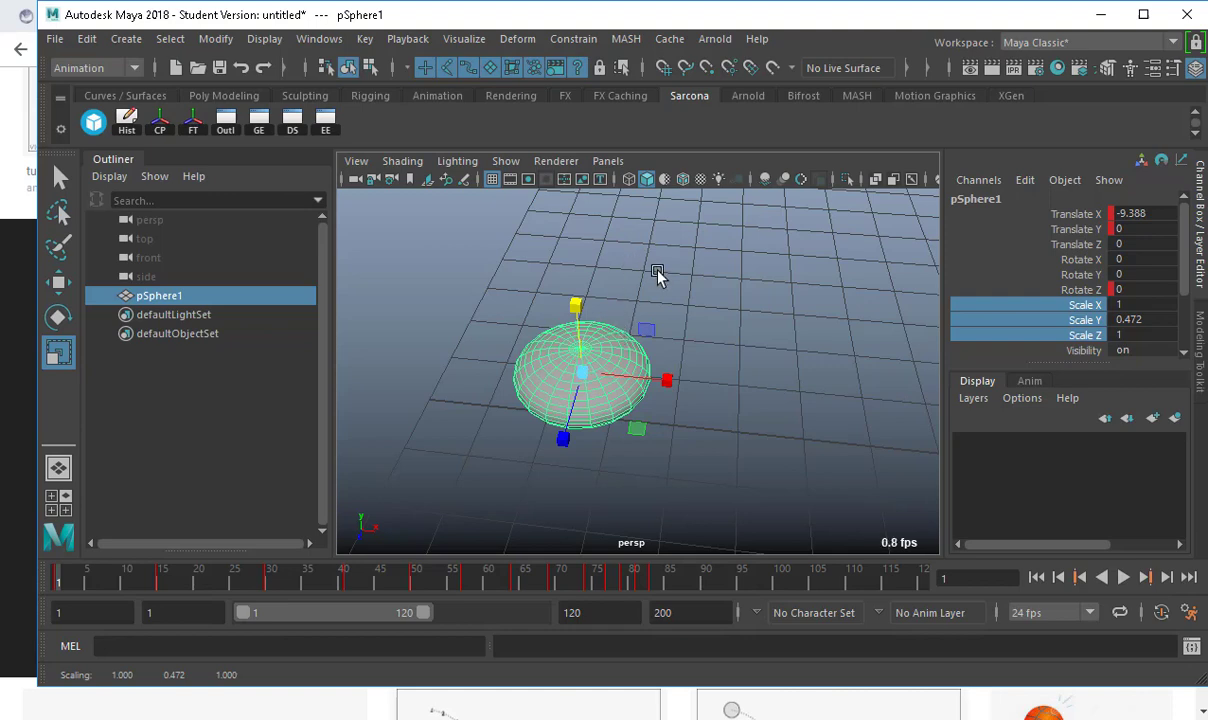
pyautogui.keyDown('alt'); pyautogui.moveTo(658, 272); pyautogui.dragTo(659, 333); pyautogui.keyUp('alt')
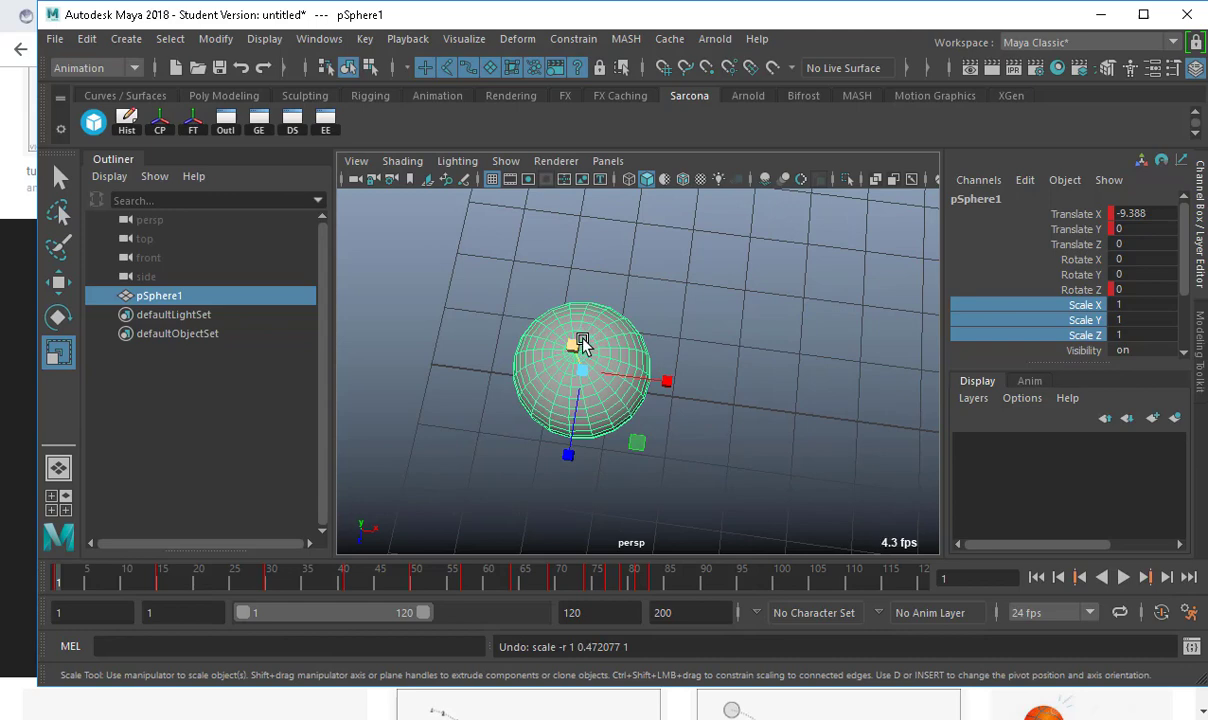
pyautogui.moveTo(578, 345); pyautogui.dragTo(658, 455)
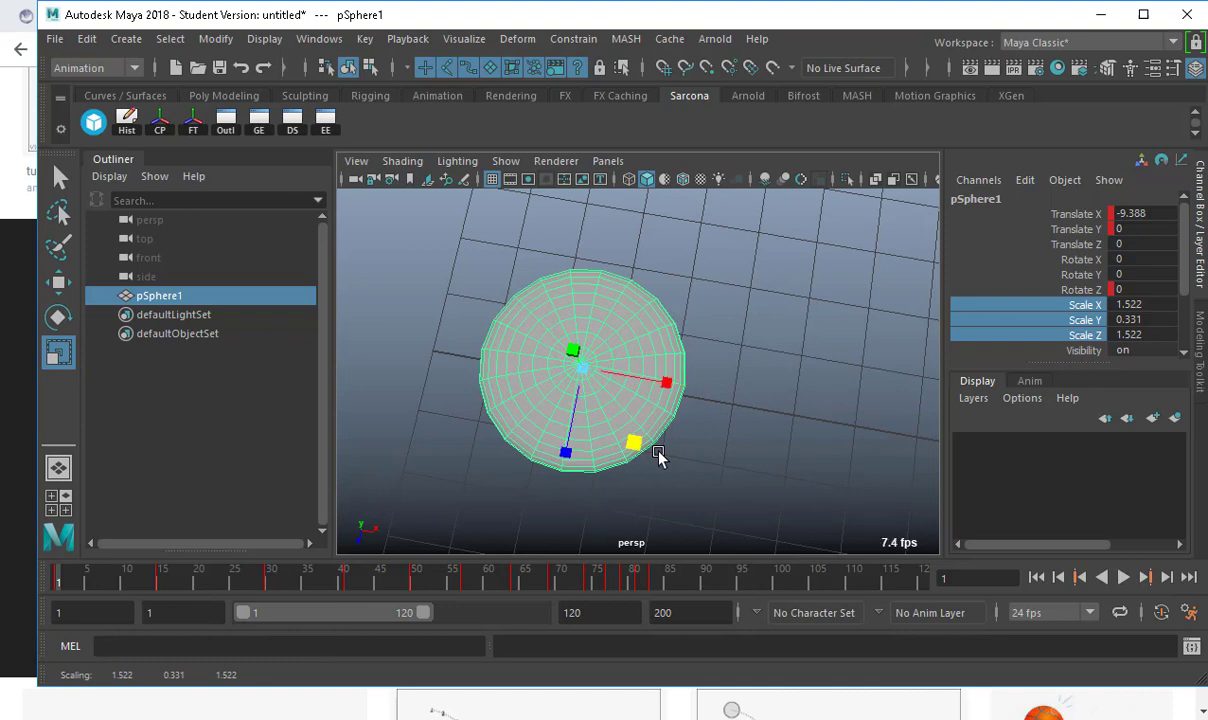
pyautogui.hotkey('ctrl', 'z')
pyautogui.hotkey('ctrl', 'z')
# - Try stretching the sphere to about 1.93 in Scale Y with Scale X and Scale Z at about 0.44, and undo it
pyautogui.keyDown('alt'); pyautogui.moveTo(660, 453); pyautogui.dragTo(642, 345); pyautogui.keyUp('alt')
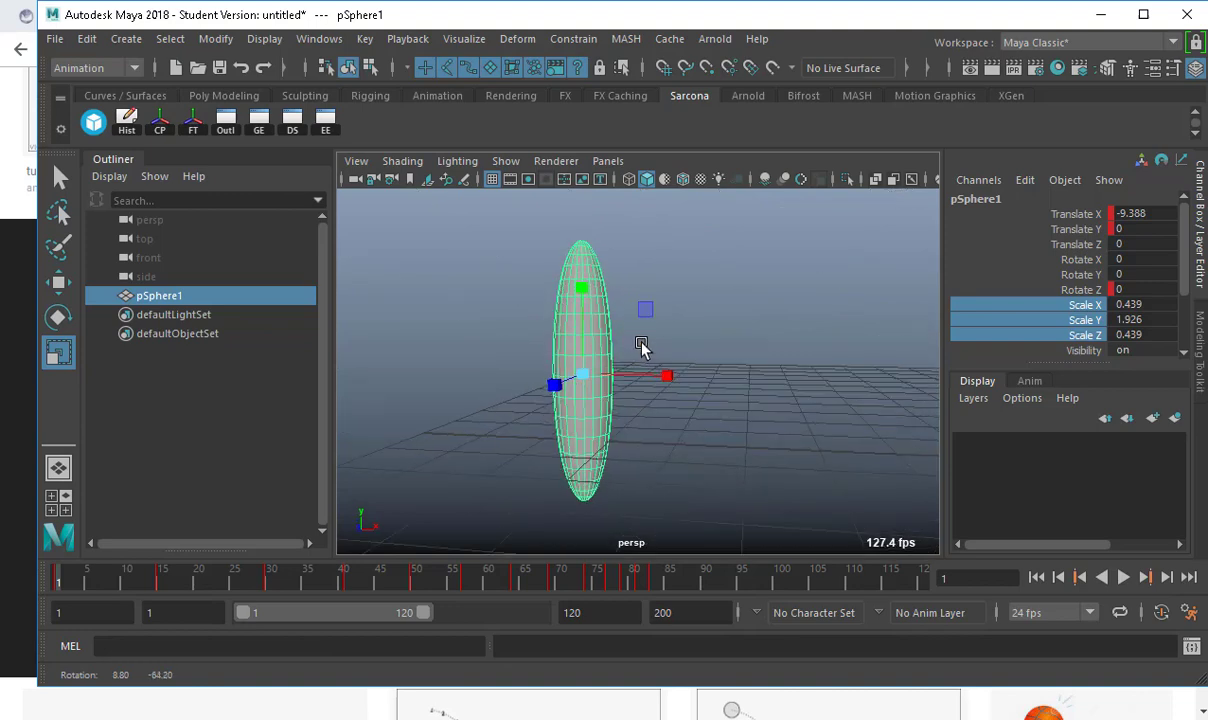
pyautogui.scroll(3, 652, 353)
pyautogui.hotkey('ctrl', 'z')
pyautogui.hotkey('ctrl', 'z')
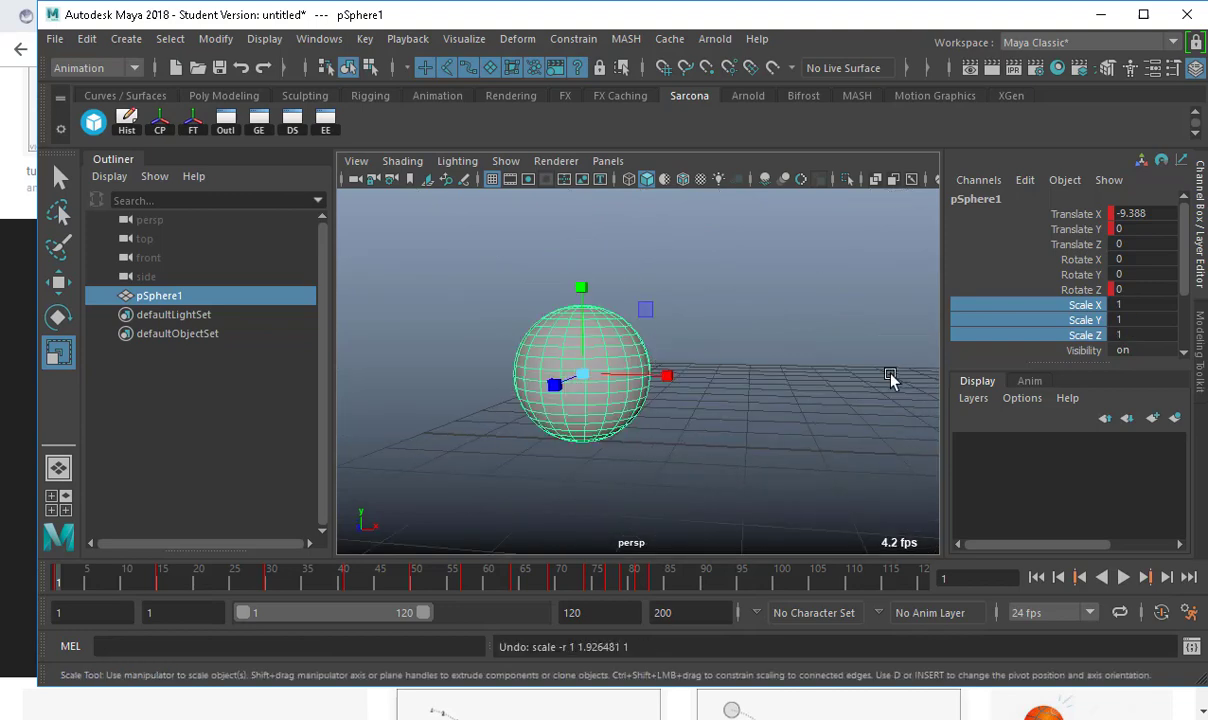
# - Key pSphere1's Scale X, Scale Y and Scale Z channels at 1 on frame 1, with the Graph Editor open
pyautogui.moveTo(1095, 307); pyautogui.dragTo(1090, 345)
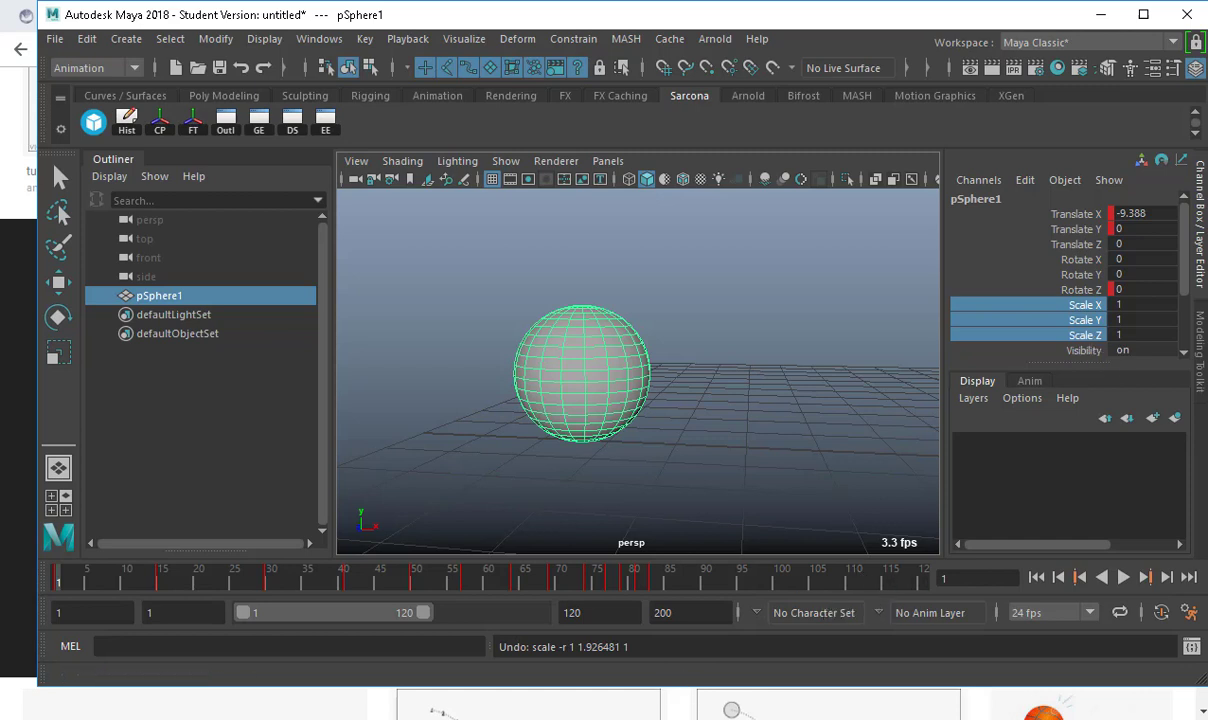
pyautogui.click(258, 124)
pyautogui.click(313, 410)
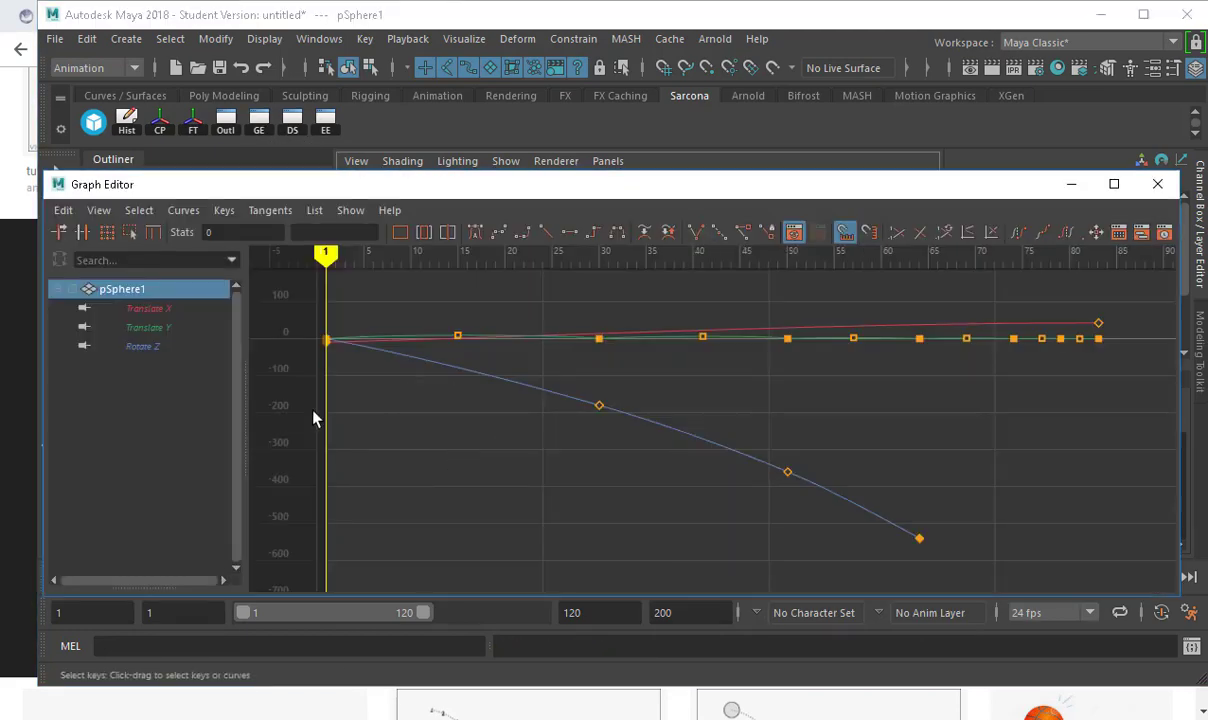
pyautogui.moveTo(905, 198); pyautogui.dragTo(929, 660)
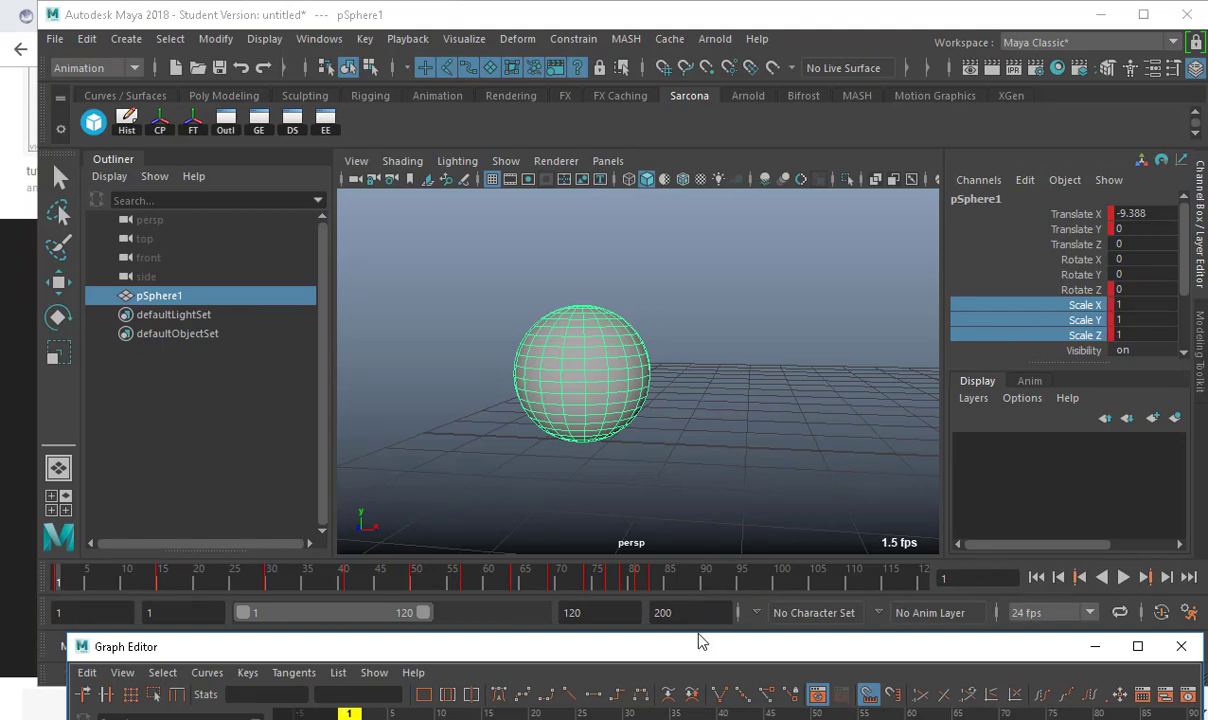
pyautogui.moveTo(698, 644); pyautogui.dragTo(688, 216)
# - Inspect the Scale X, Scale Y and Scale Z keys at frame 1 in the Graph Editor and close it
pyautogui.moveTo(213, 413); pyautogui.dragTo(181, 472)
pyautogui.press('f')
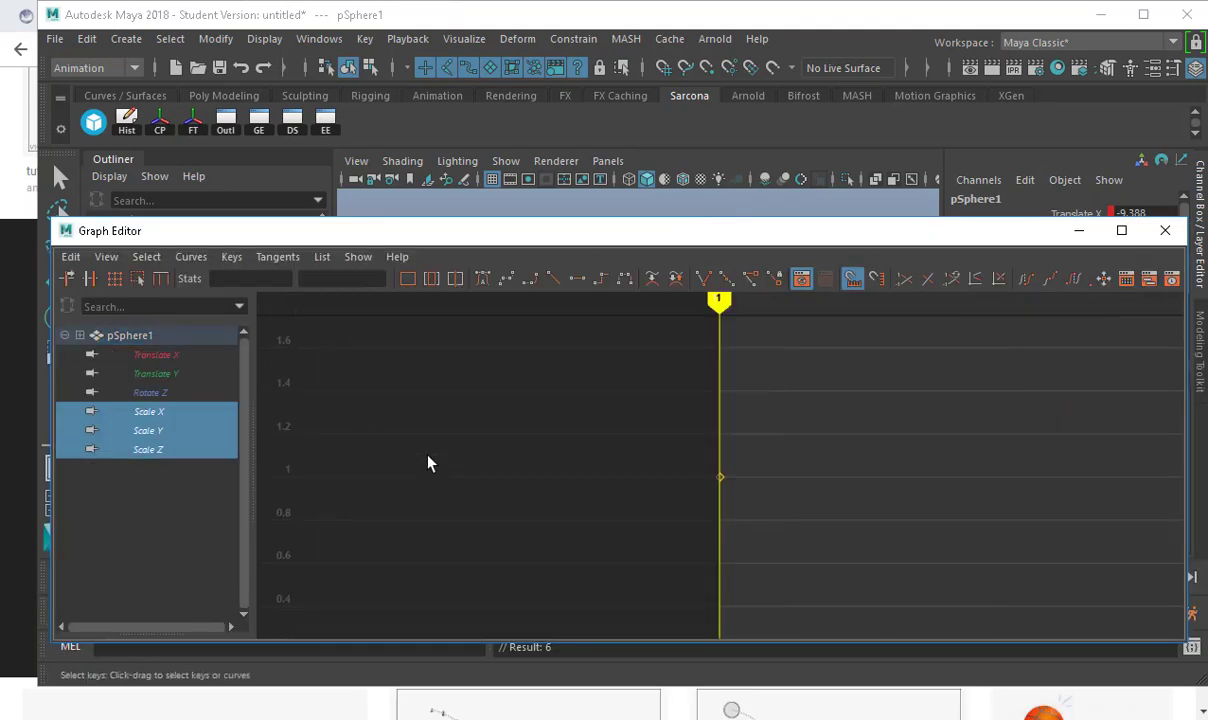
pyautogui.moveTo(838, 428); pyautogui.dragTo(739, 483)
pyautogui.press('f')
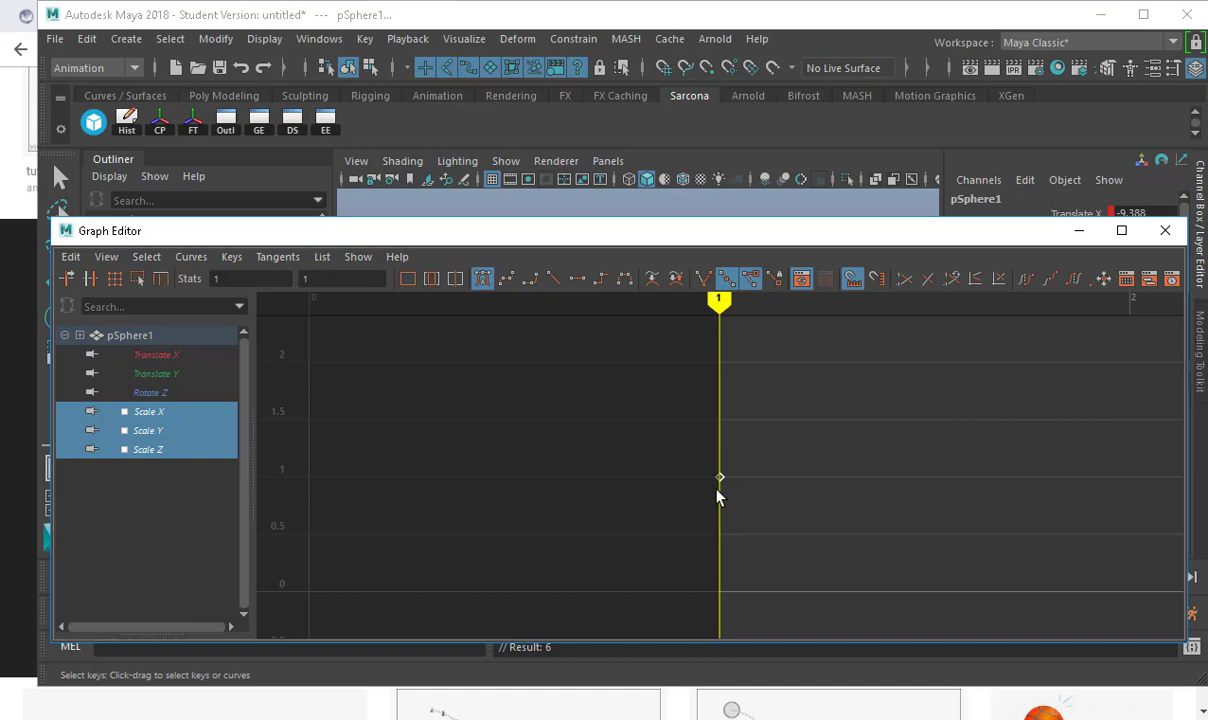
pyautogui.click(1165, 230)
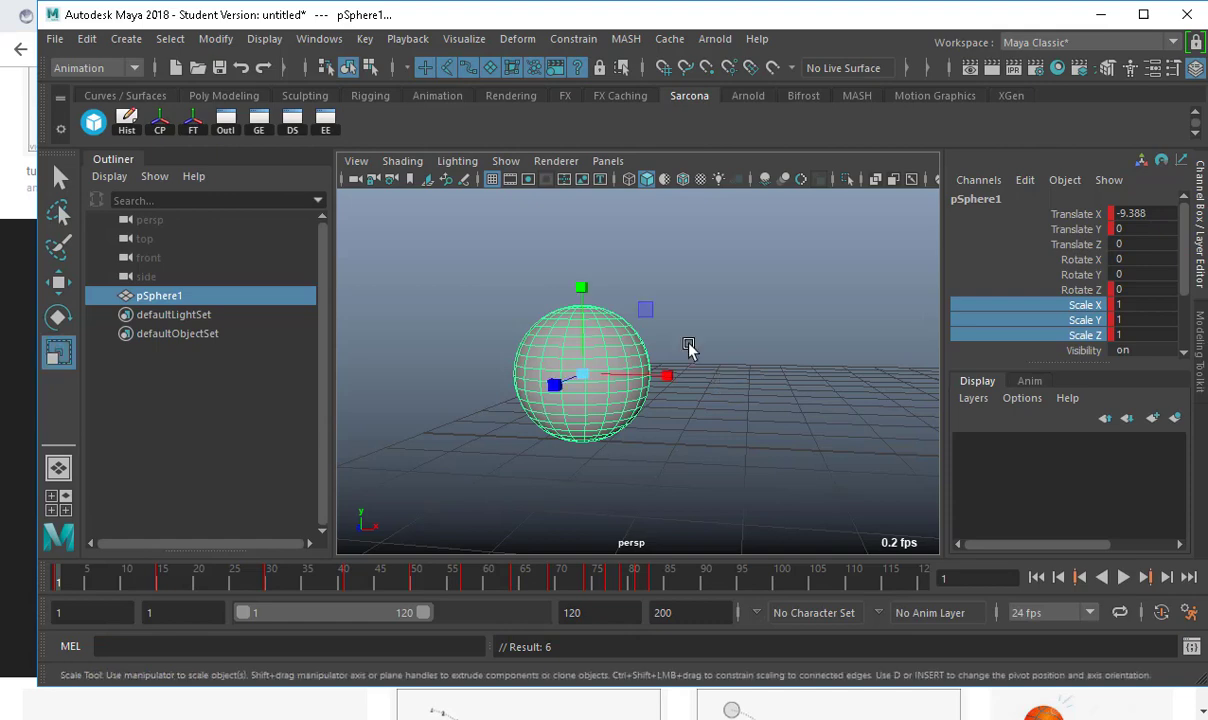
# - Try stretching the sphere to 1.962 in Scale Y, with Scale X and Scale Z at 1.375 and at 0.43
pyautogui.moveTo(583, 289); pyautogui.dragTo(669, 320)
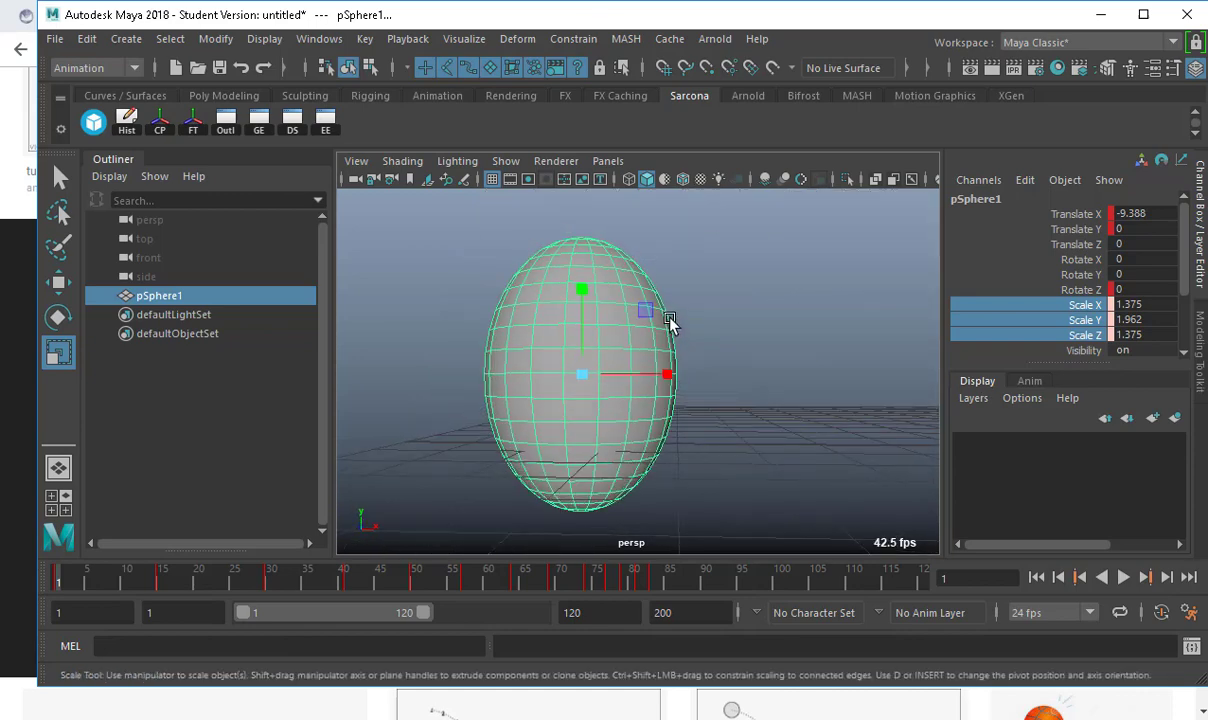
pyautogui.hotkey('ctrl', 'z')
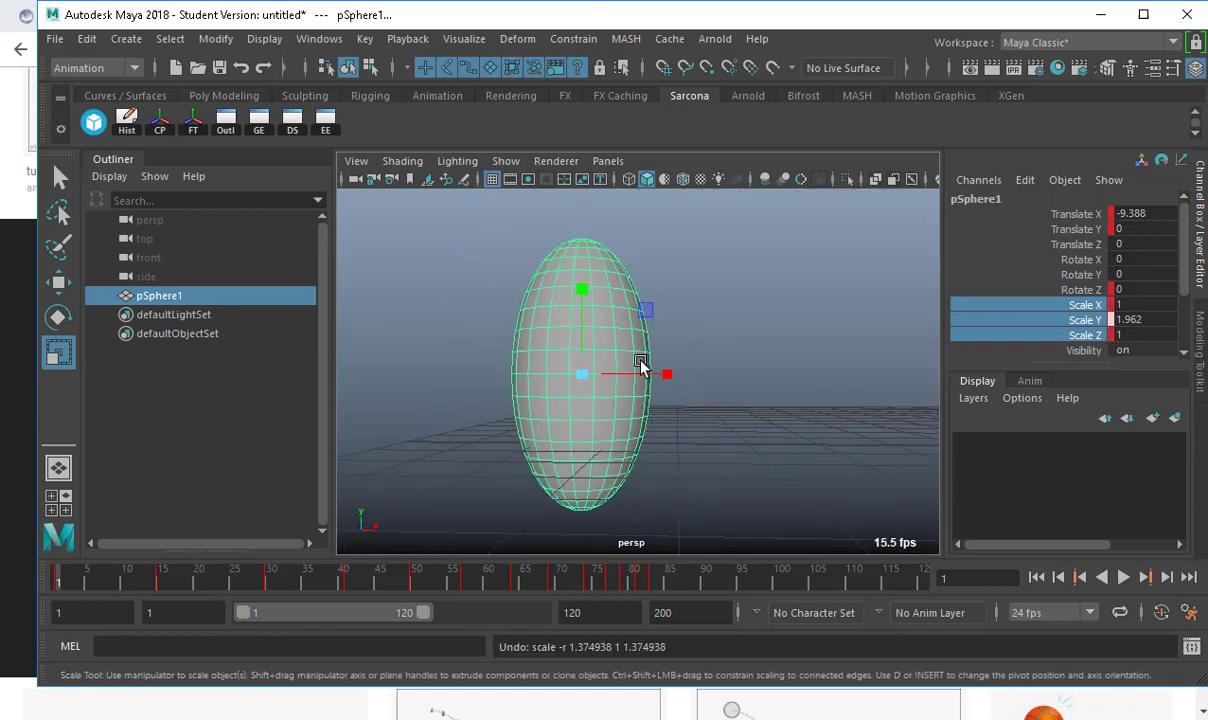
pyautogui.keyDown('alt'); pyautogui.moveTo(642, 362); pyautogui.dragTo(645, 470); pyautogui.keyUp('alt')
pyautogui.click(1150, 319)
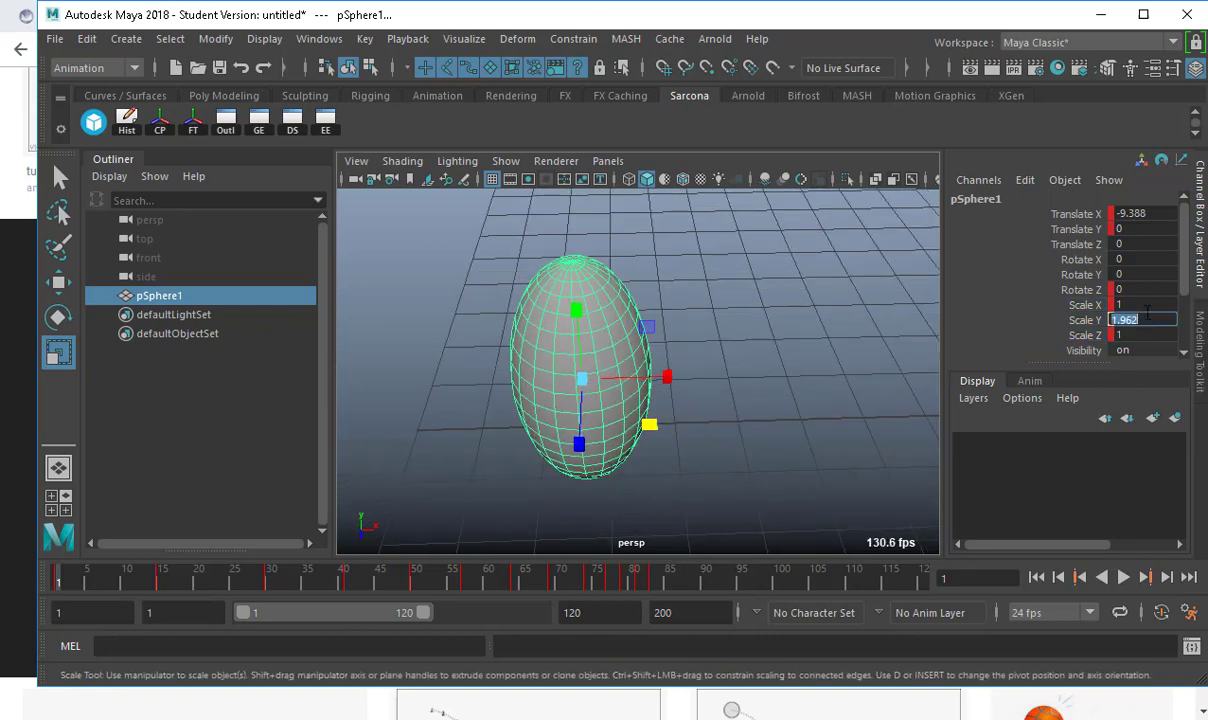
pyautogui.moveTo(649, 423); pyautogui.dragTo(611, 398)
pyautogui.click(1090, 305)
pyautogui.keyDown('ctrl'); pyautogui.click(1093, 336); pyautogui.keyUp('ctrl')
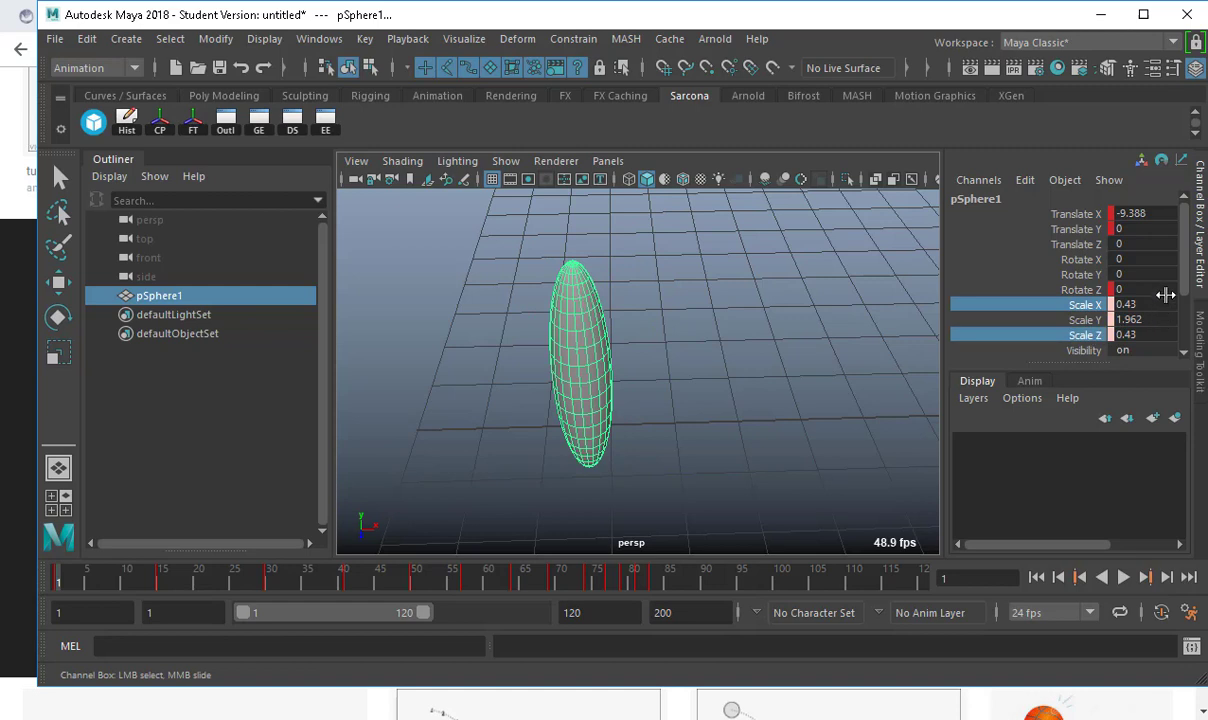
# - Reset the stretched sphere's Scale X, Scale Y and Scale Z together to 1
pyautogui.moveTo(1146, 305); pyautogui.dragTo(1150, 336)
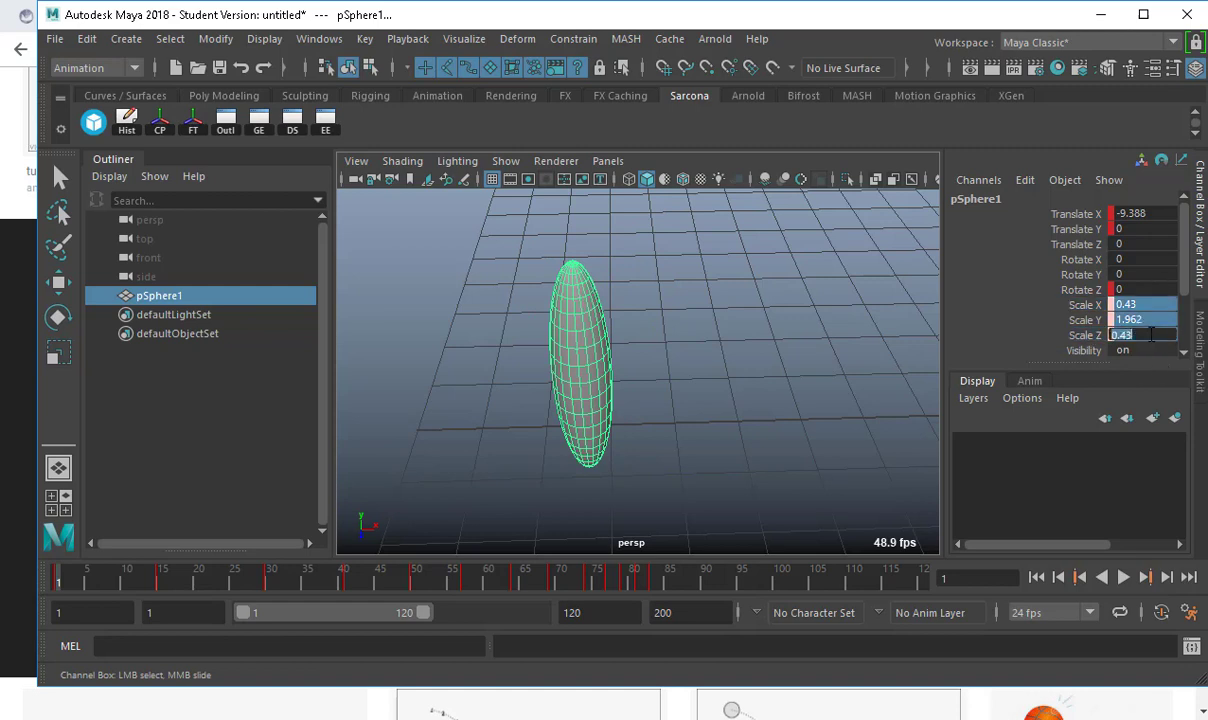
pyautogui.write('1')
pyautogui.press('Return')
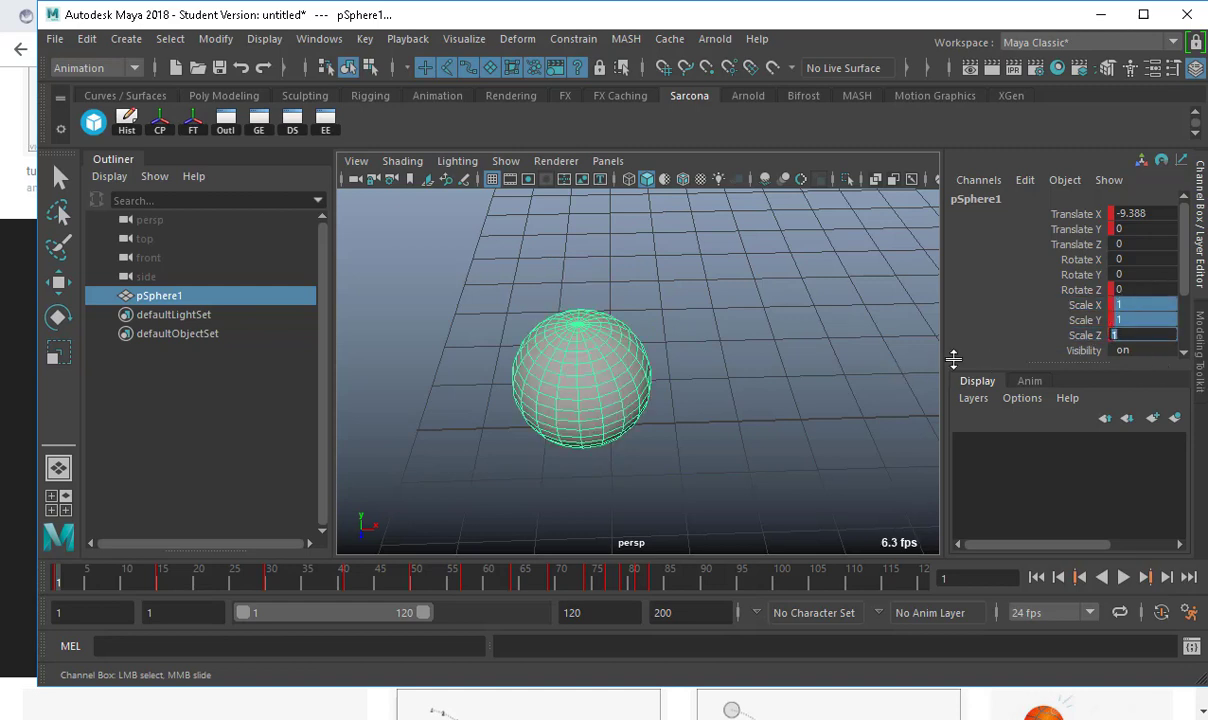
# - Set the sphere's Scale Y to 1.5 as a trial stretch
pyautogui.press('r')
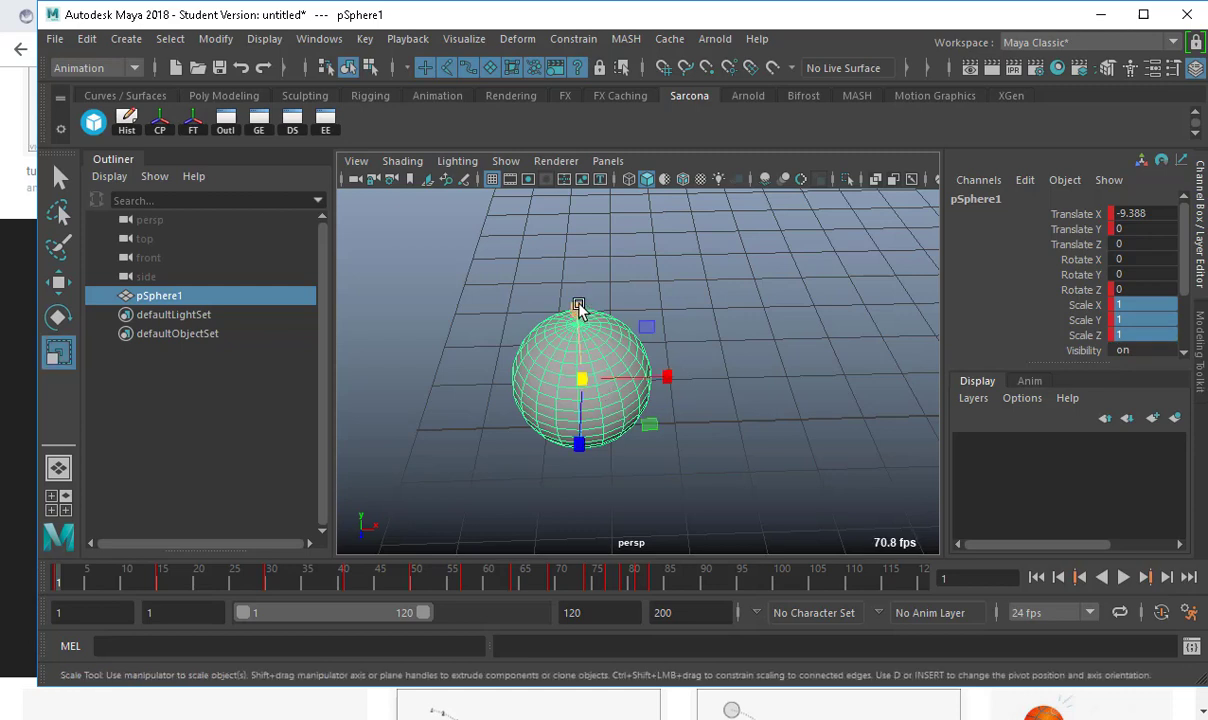
pyautogui.moveTo(578, 310); pyautogui.dragTo(578, 292)
pyautogui.doubleClick(1150, 320)
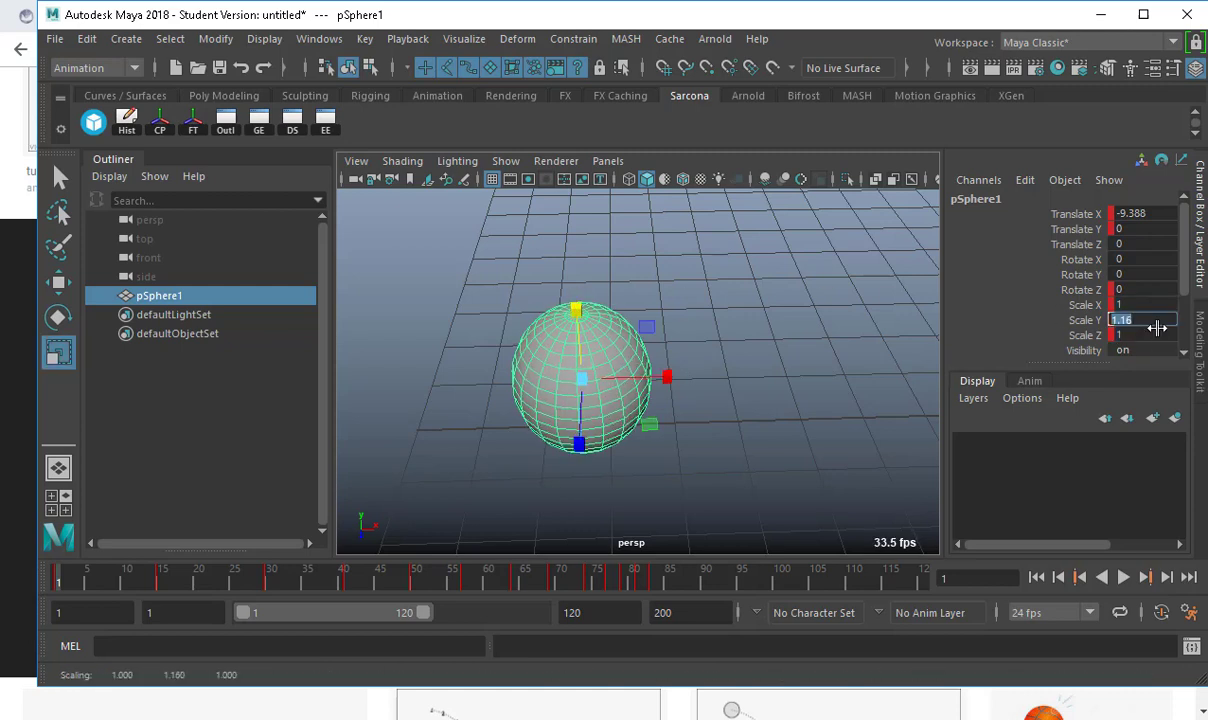
pyautogui.press('Return')
# - Try compensating the stretch by setting Scale X and Scale Z to 0.75 and then to 0.5
pyautogui.click(1146, 306)
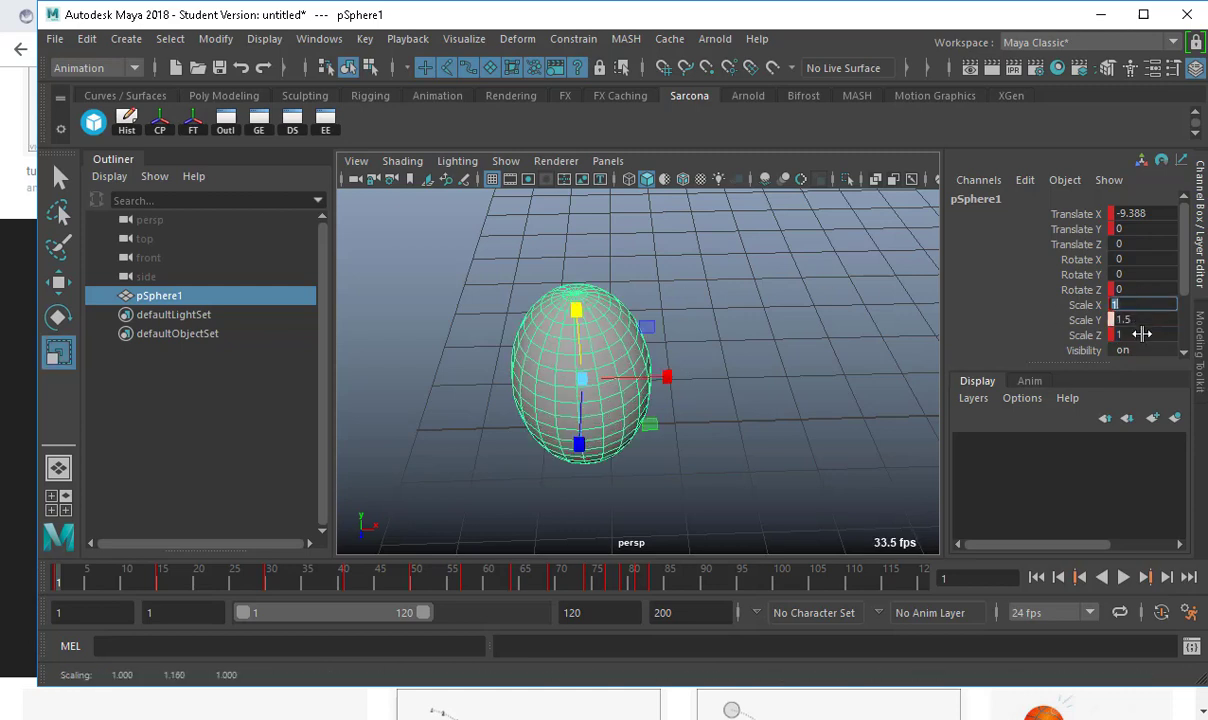
pyautogui.keyDown('ctrl'); pyautogui.click(1143, 334); pyautogui.keyUp('ctrl')
pyautogui.press('Return')
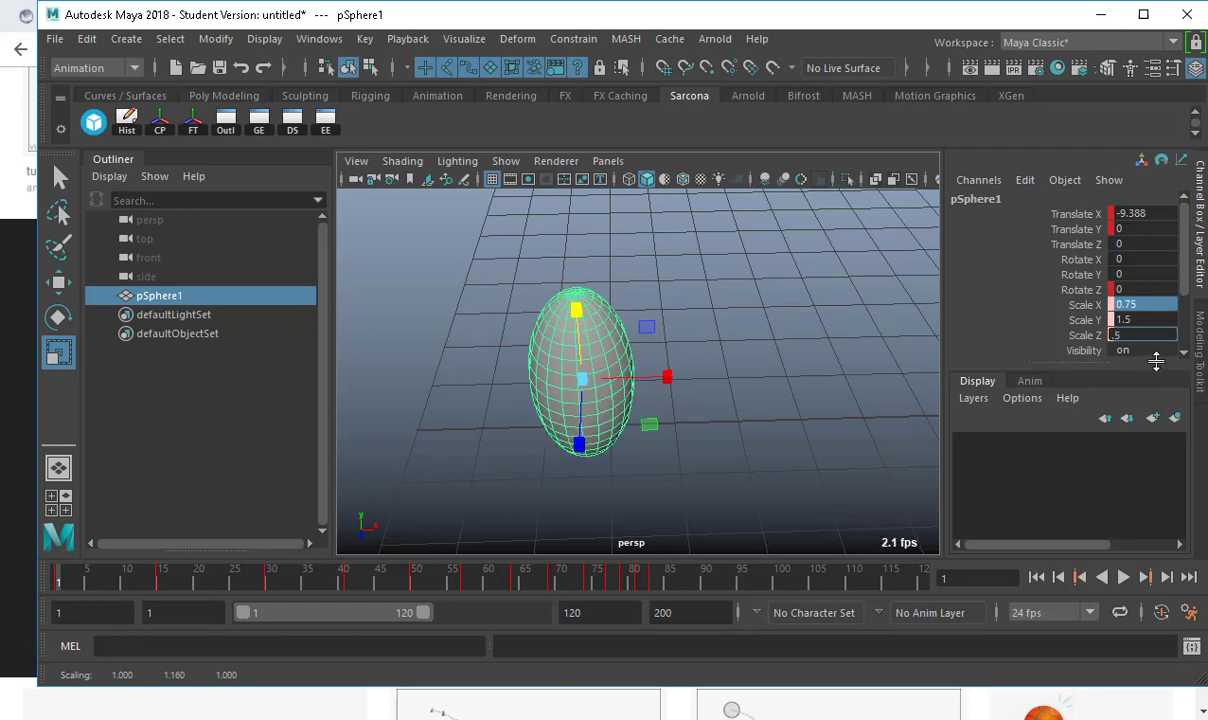
pyautogui.write('.5')
pyautogui.press('Return')
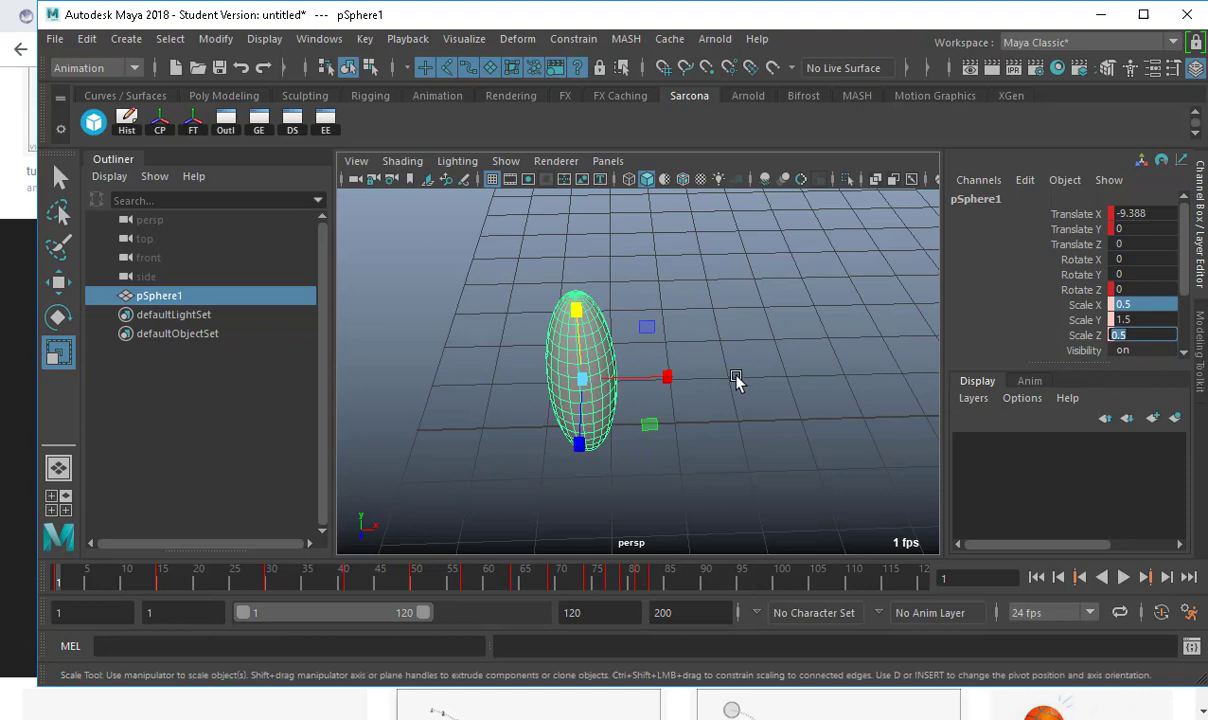
# - Raise the stretched sphere's Scale X and Scale Z back to 0.75
pyautogui.keyDown('alt'); pyautogui.moveTo(736, 380); pyautogui.dragTo(720, 330); pyautogui.keyUp('alt')
pyautogui.click(1135, 305)
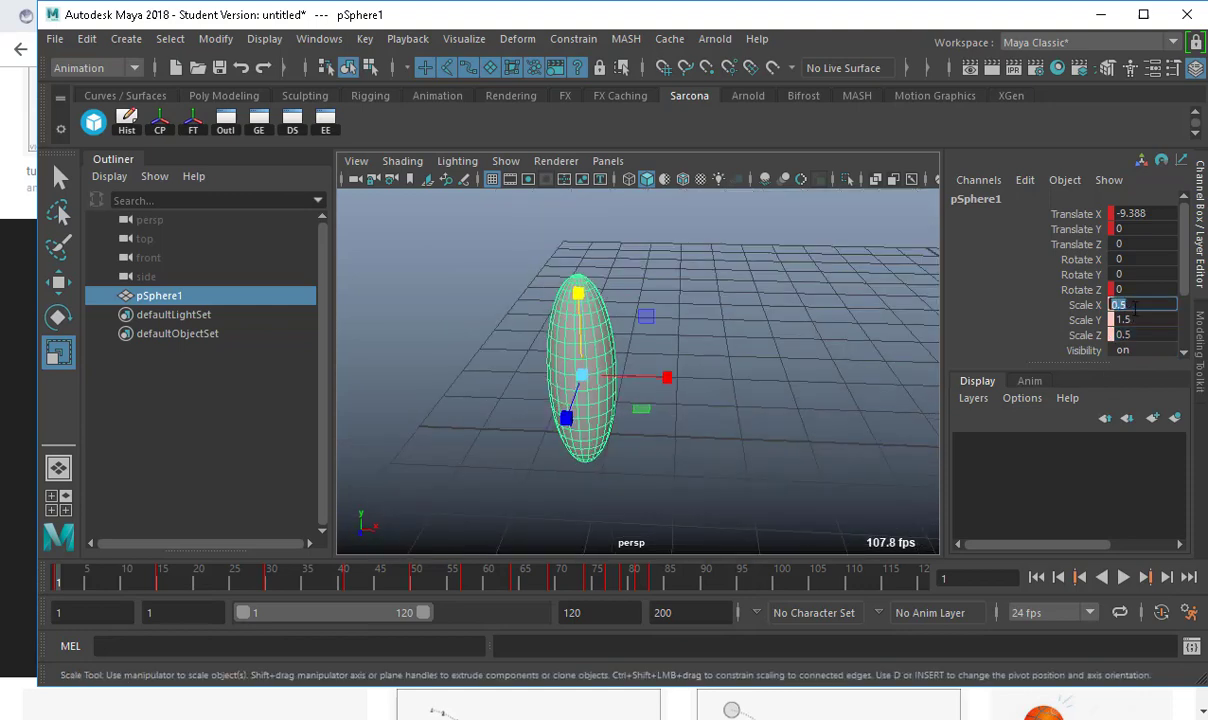
pyautogui.press('Return')
pyautogui.click(1135, 336)
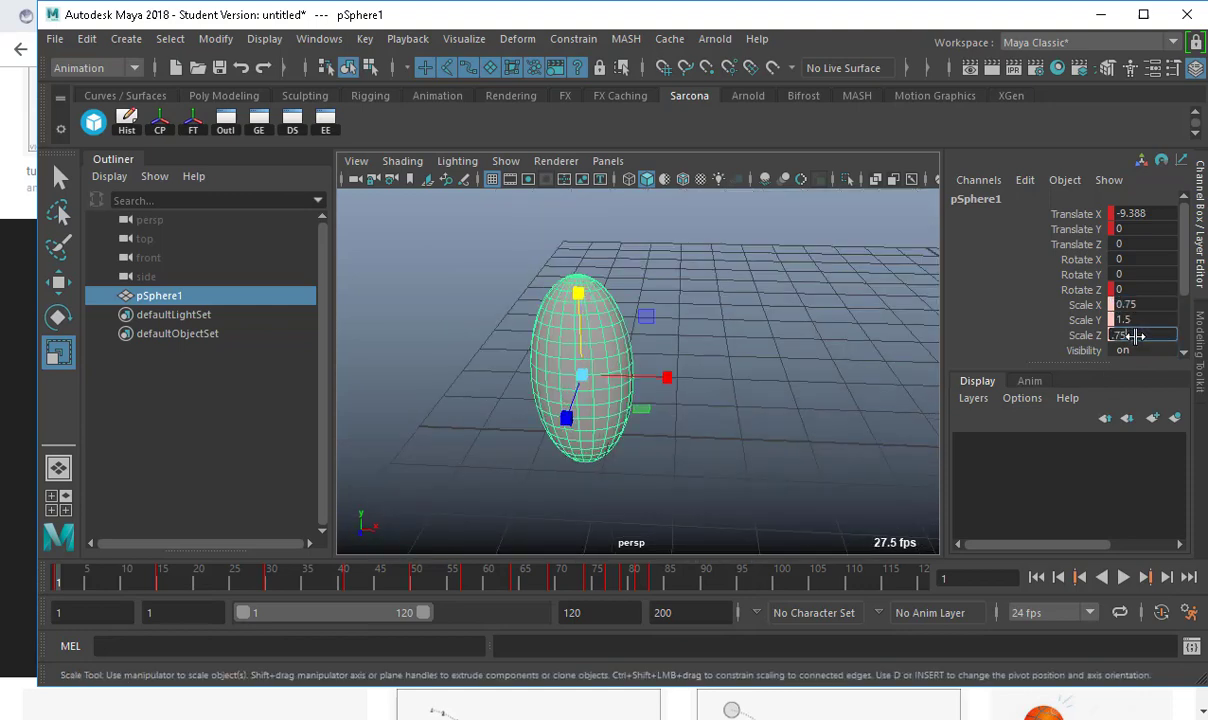
pyautogui.press('Return')
# - Restore the sphere's round shape by setting Scale X, Scale Y and Scale Z to 1
pyautogui.moveTo(1134, 305); pyautogui.dragTo(1137, 336)
pyautogui.write('1')
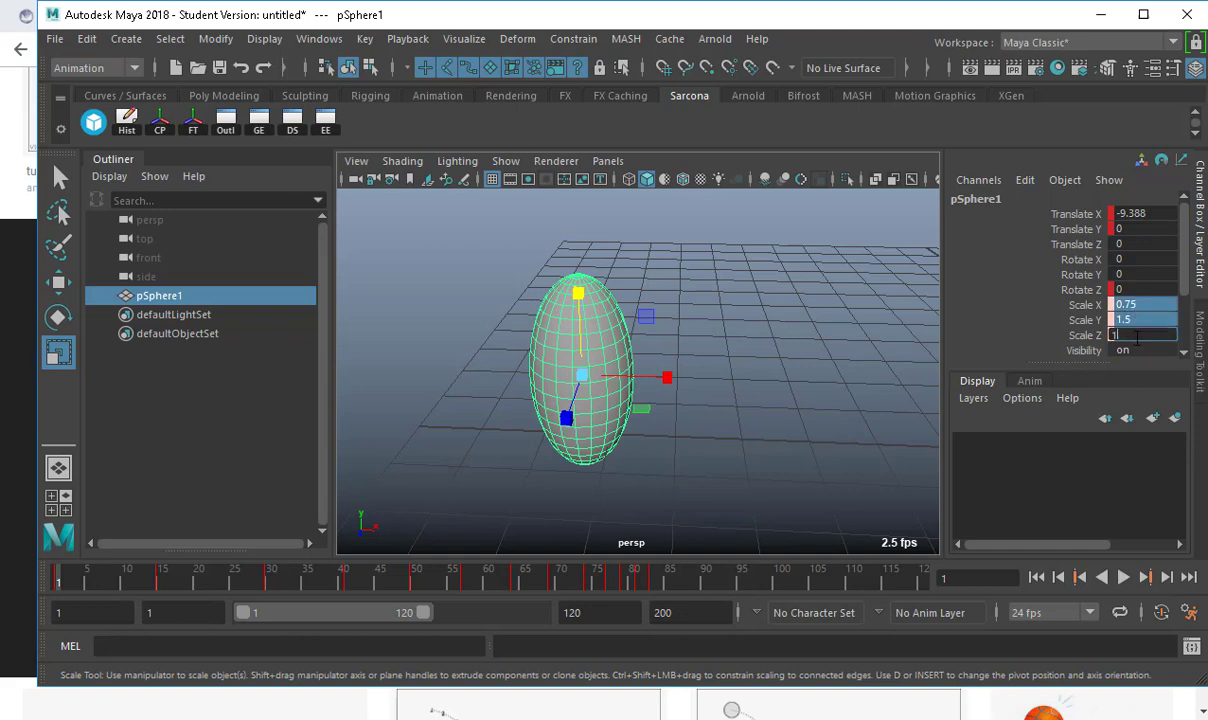
pyautogui.press('Return')
pyautogui.keyDown('alt'); pyautogui.moveTo(720, 404); pyautogui.dragTo(694, 420); pyautogui.keyUp('alt')
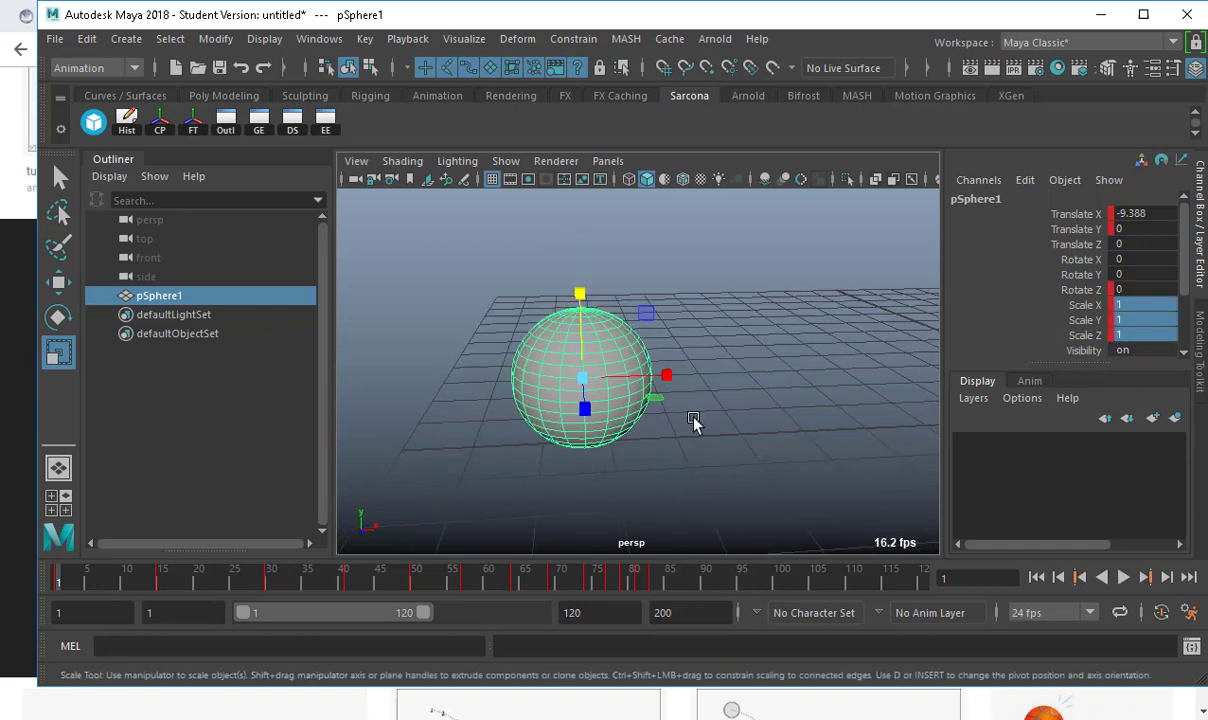
# - Key the sphere's scale on frame 1, then deselect and reselect the sphere to clear the channel selection
pyautogui.hotkey('shift', 'r')
pyautogui.click(647, 427)
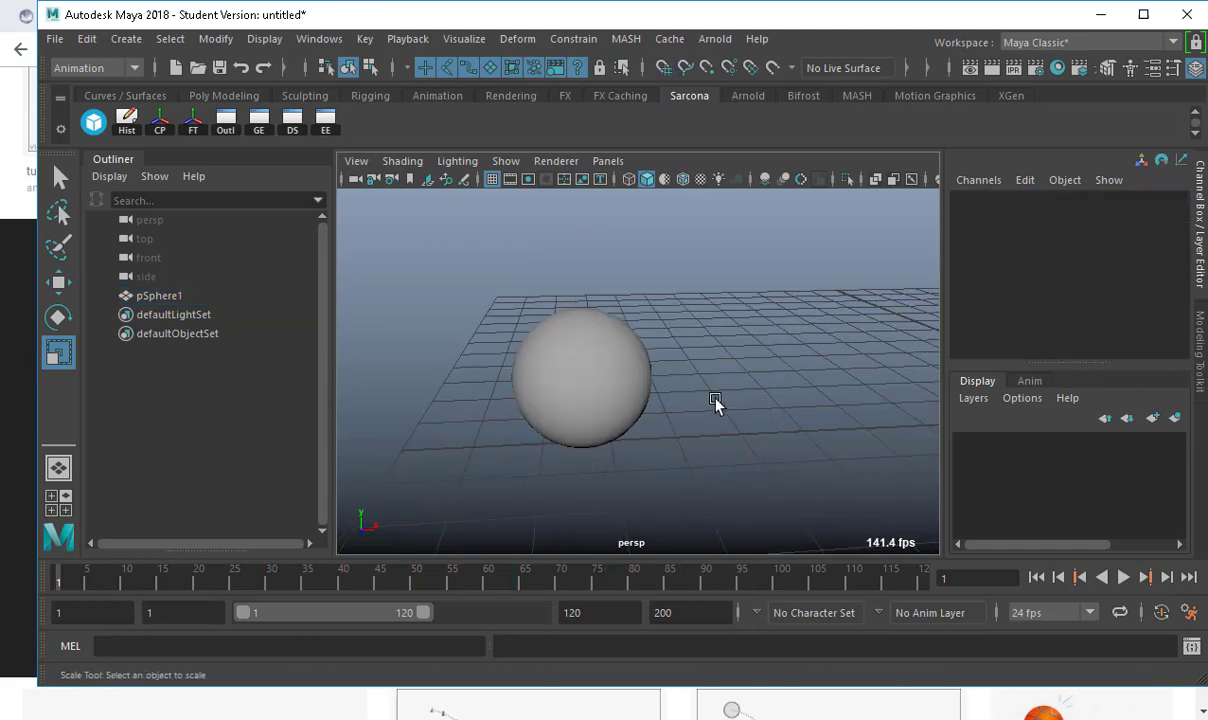
pyautogui.click(642, 398)
pyautogui.keyDown('alt'); pyautogui.moveTo(686, 400); pyautogui.dragTo(624, 448); pyautogui.keyUp('alt')
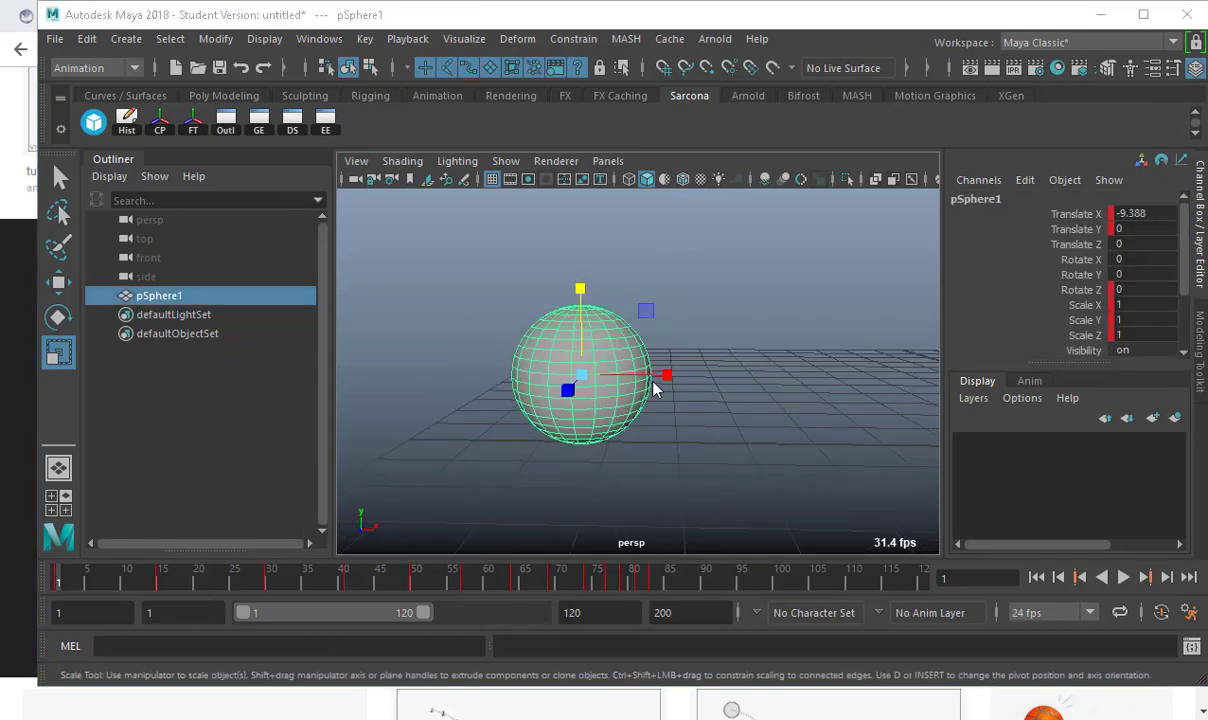
# - Switch to the browser and study the squash and stretch in the Bouncing Balls and Ball Bounce Animation reference images
pyautogui.hotkey('alt', 'Tab')
pyautogui.scroll(3, 698, 323)
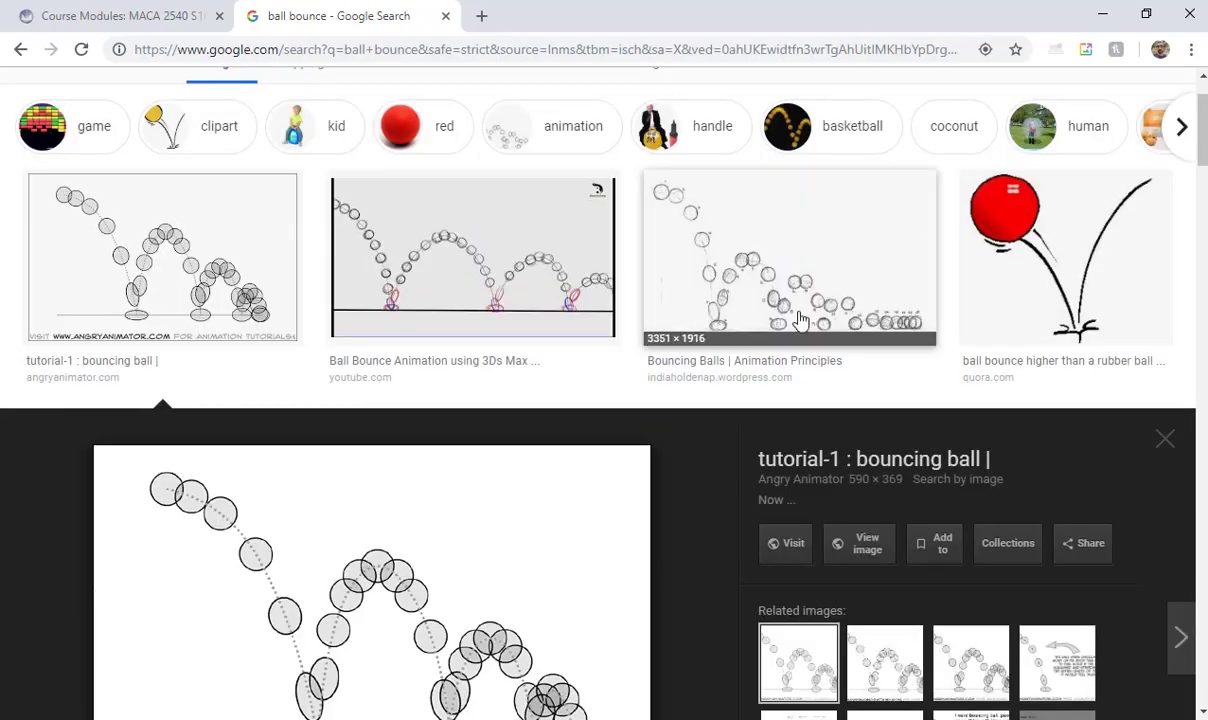
pyautogui.click(765, 272)
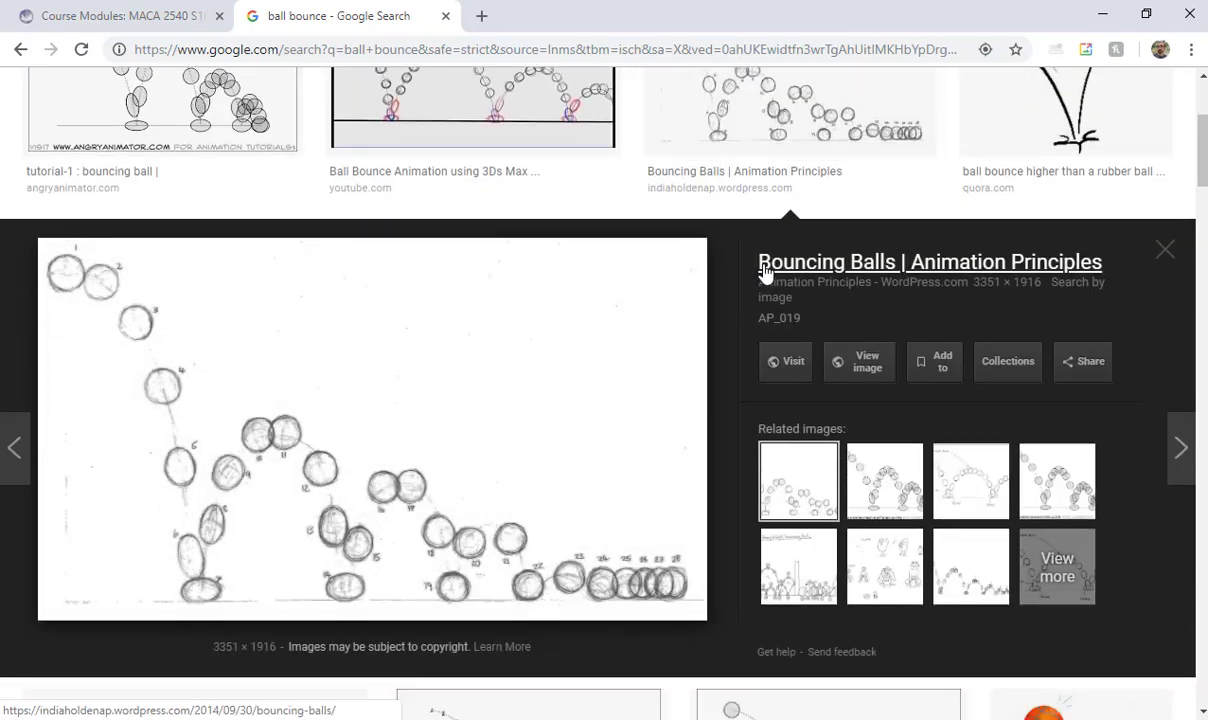
pyautogui.scroll(3, 242, 310)
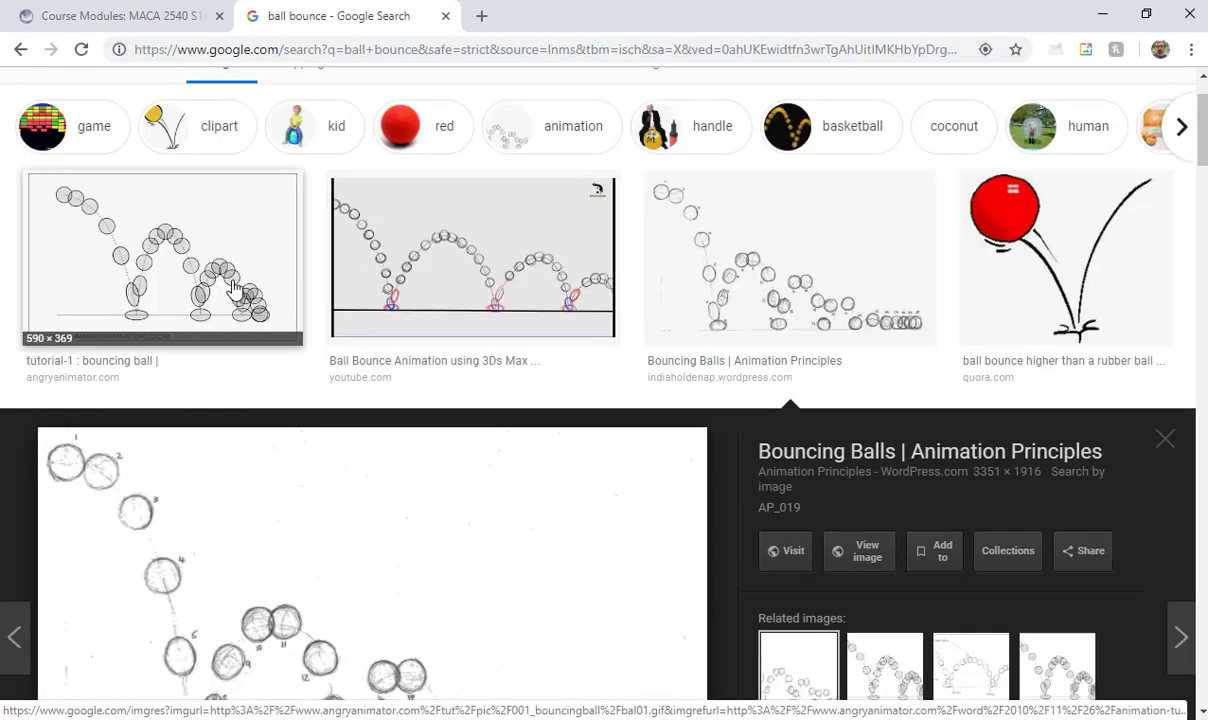
pyautogui.click(466, 270)
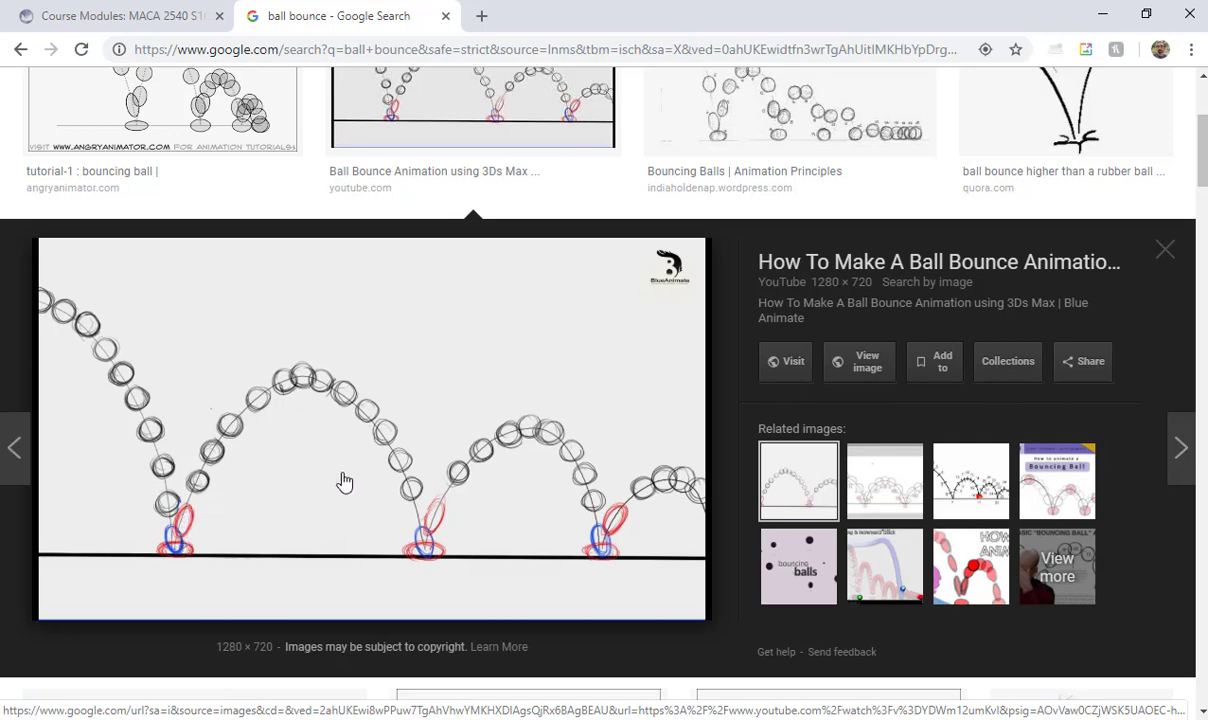
# - Switch back to Maya and briefly play the bounce from frame 1
pyautogui.hotkey('alt', 'Tab')
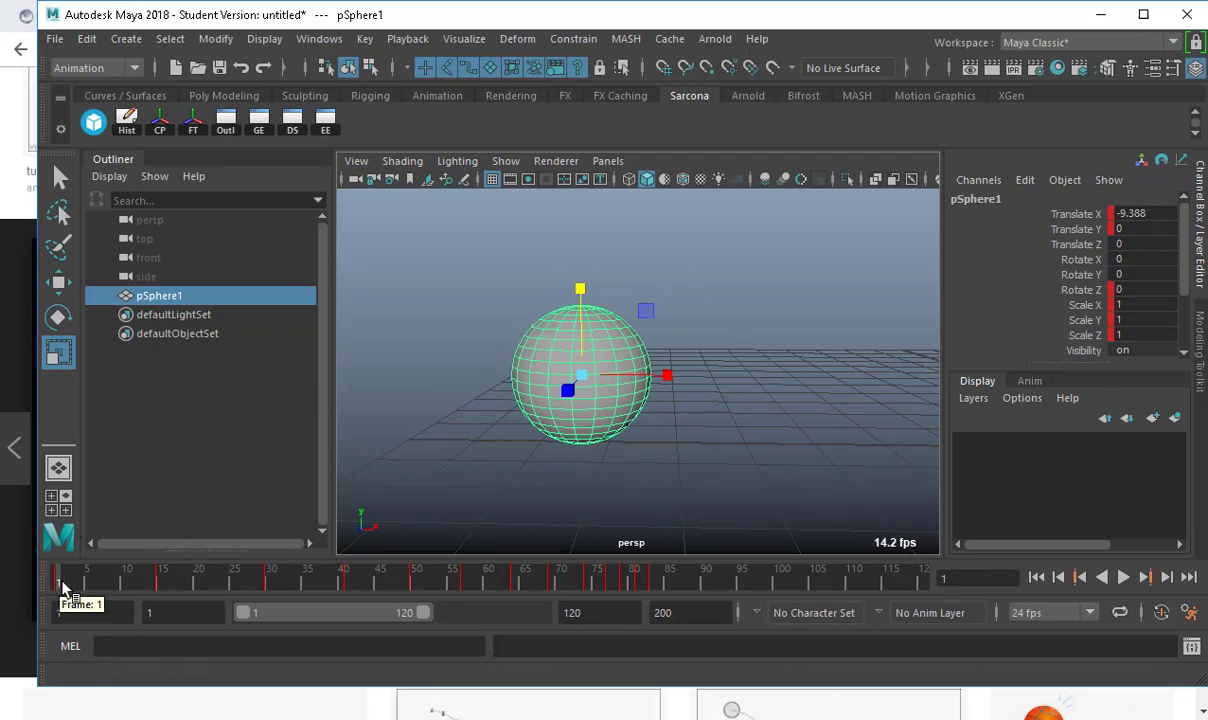
pyautogui.hotkey('alt', 'v')
pyautogui.hotkey('alt', 'v')
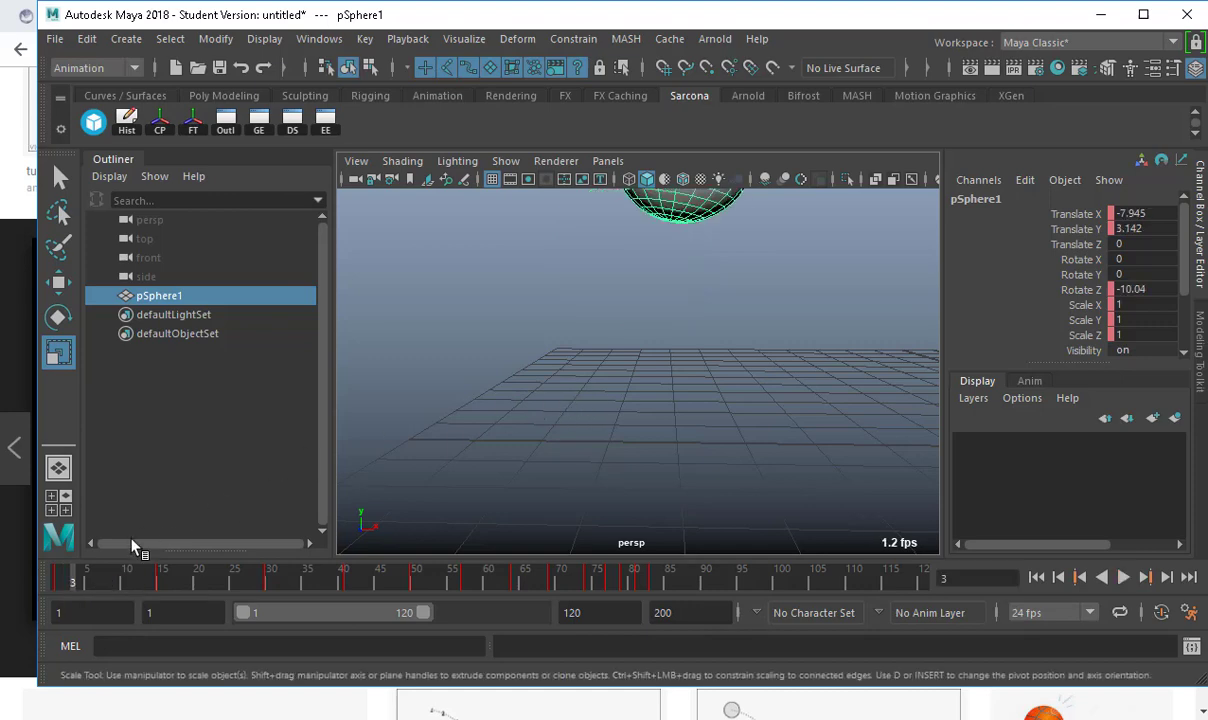
# - On frame 3, stretch the sphere vertically to Scale X and Z 0.734 and Scale Y 1.534, and key its scale
pyautogui.click(66, 577)
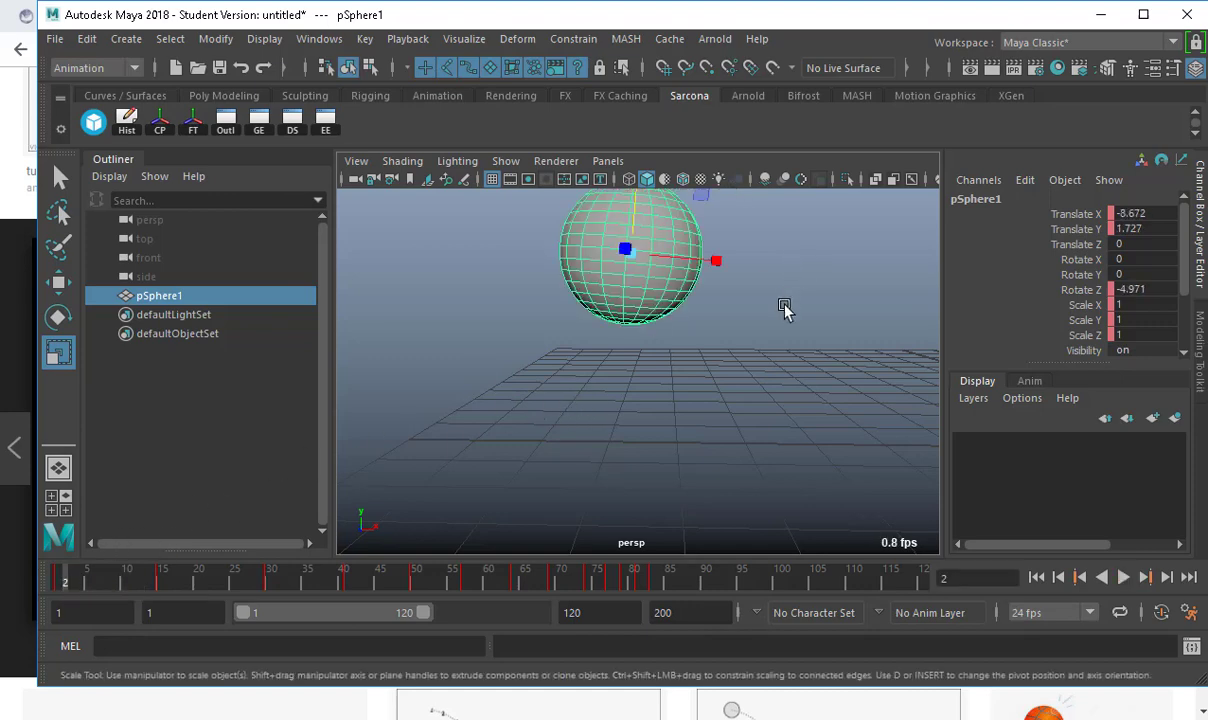
pyautogui.keyDown('alt'); pyautogui.moveTo(785, 308); pyautogui.dragTo(760, 373, button='middle'); pyautogui.keyUp('alt')
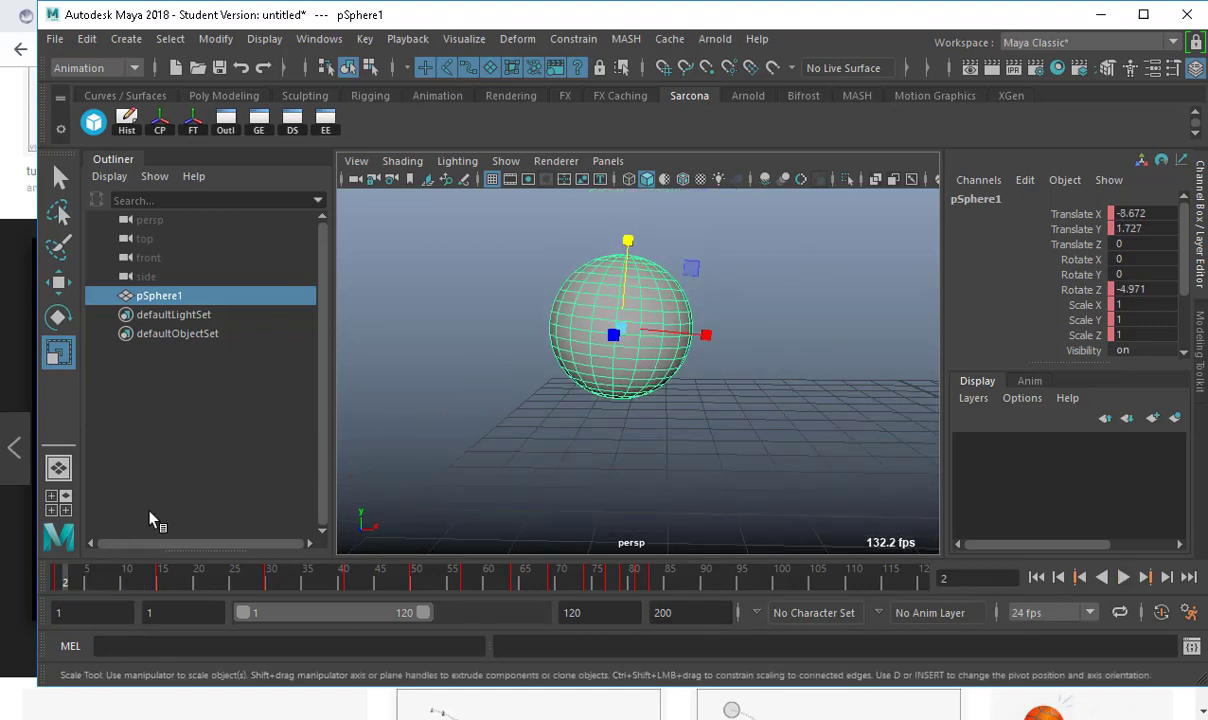
pyautogui.hotkey('alt', 'v')
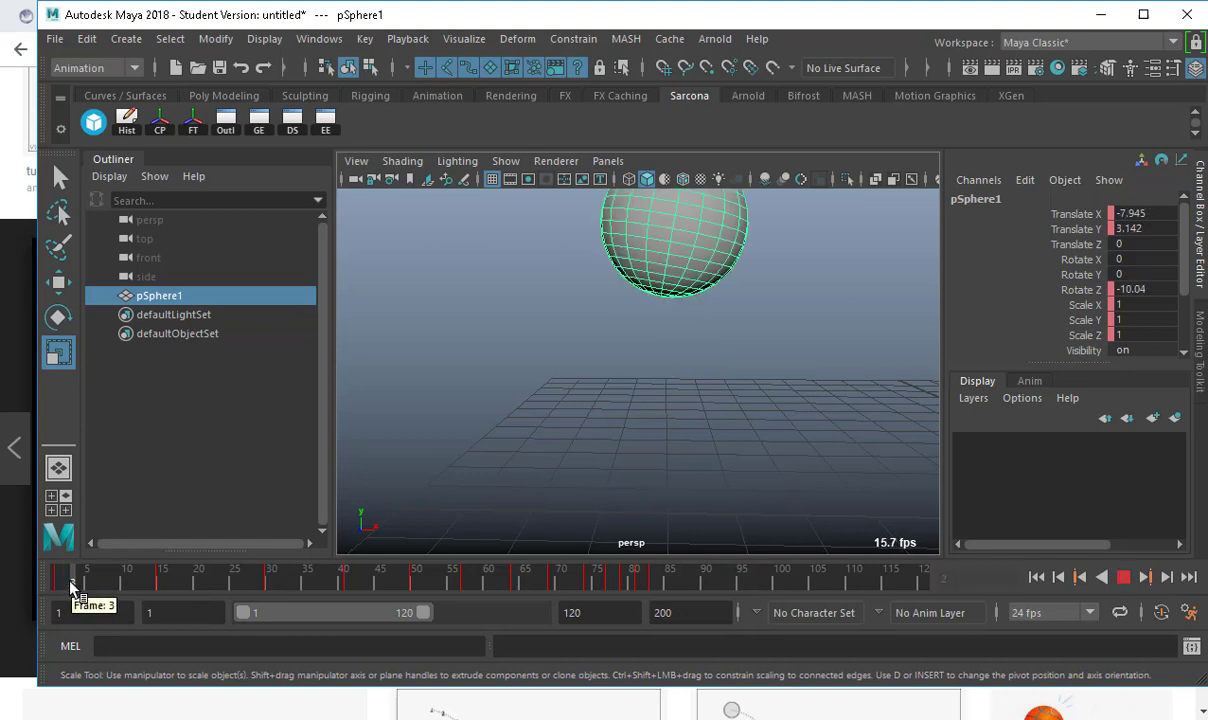
pyautogui.click(70, 580)
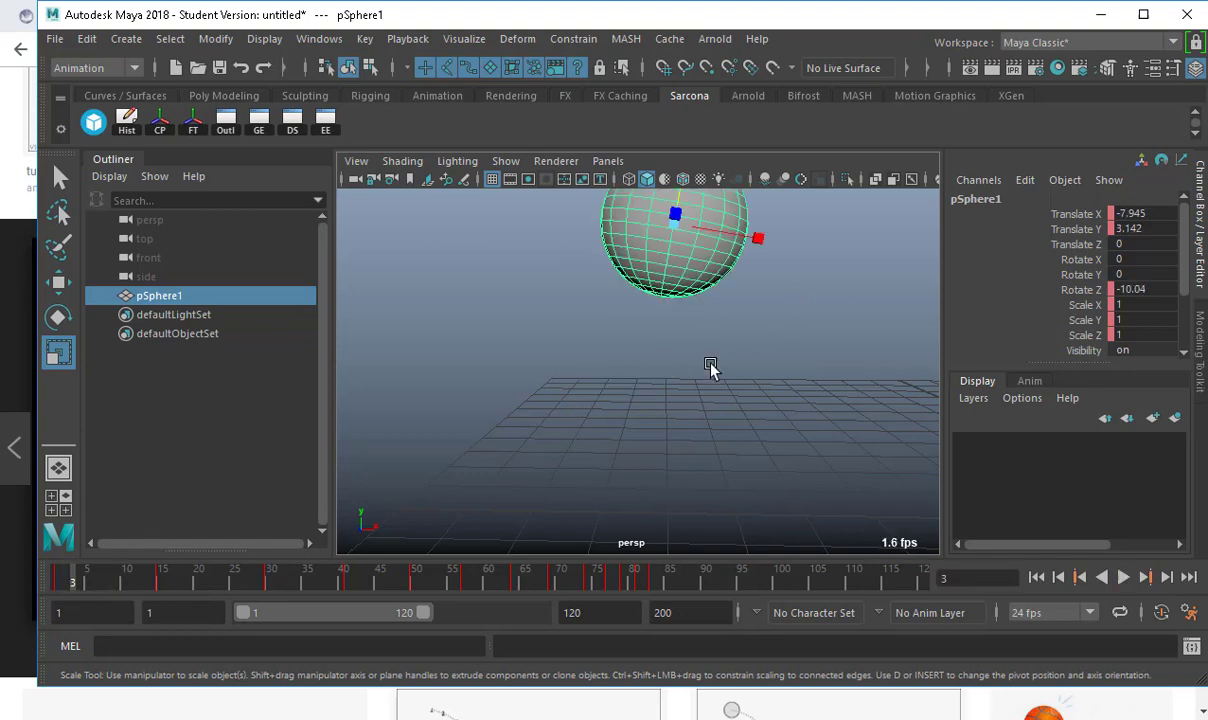
pyautogui.keyDown('alt'); pyautogui.moveTo(656, 376); pyautogui.dragTo(672, 316); pyautogui.keyUp('alt')
pyautogui.moveTo(637, 218); pyautogui.dragTo(652, 167)
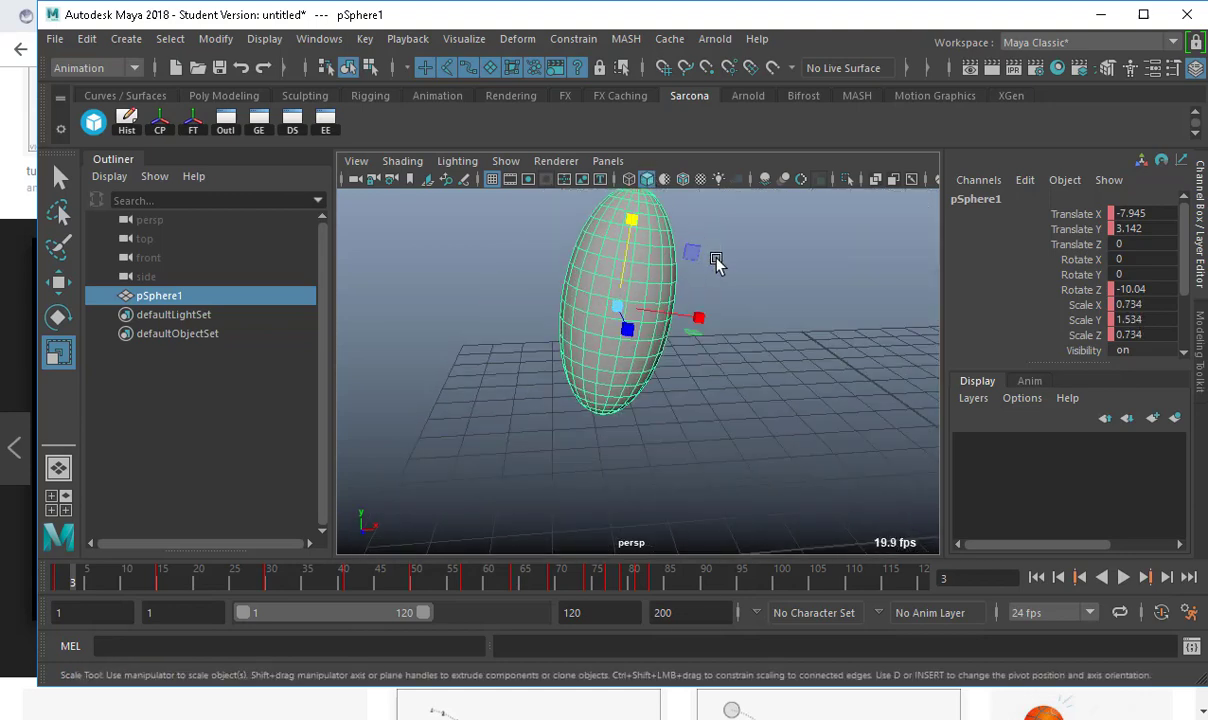
pyautogui.keyDown('alt'); pyautogui.moveTo(730, 318); pyautogui.dragTo(688, 302); pyautogui.keyUp('alt')
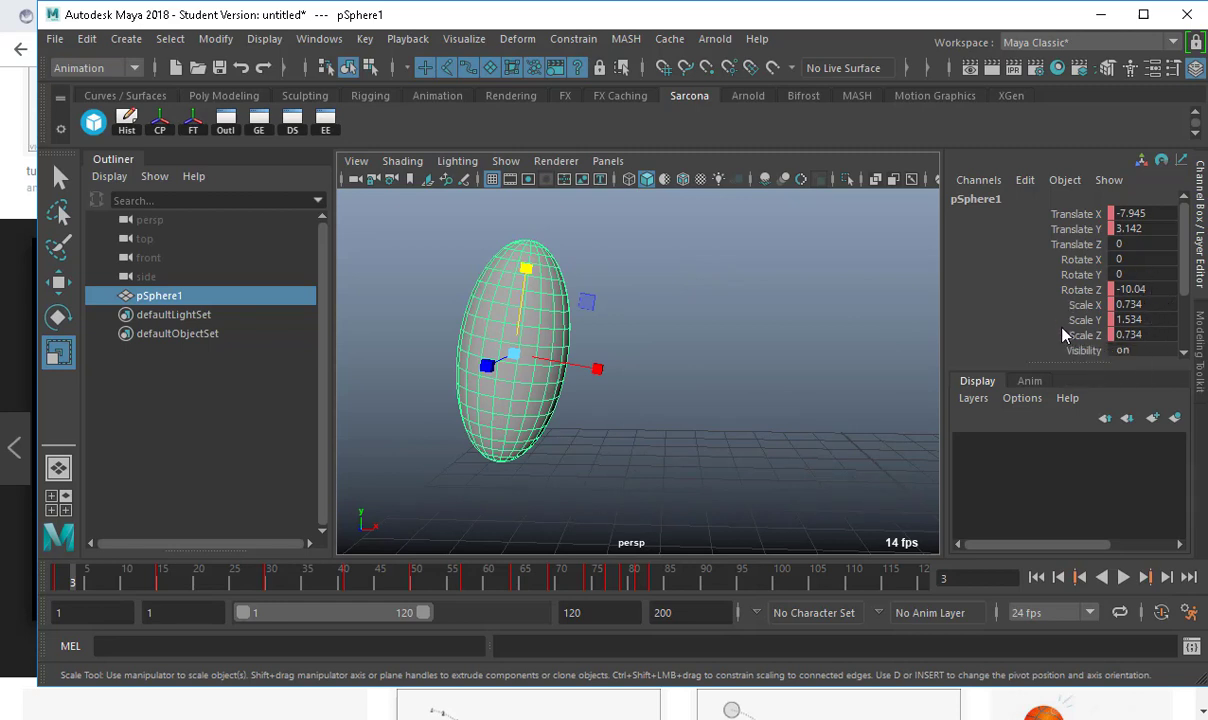
pyautogui.moveTo(1078, 305); pyautogui.dragTo(1078, 339)
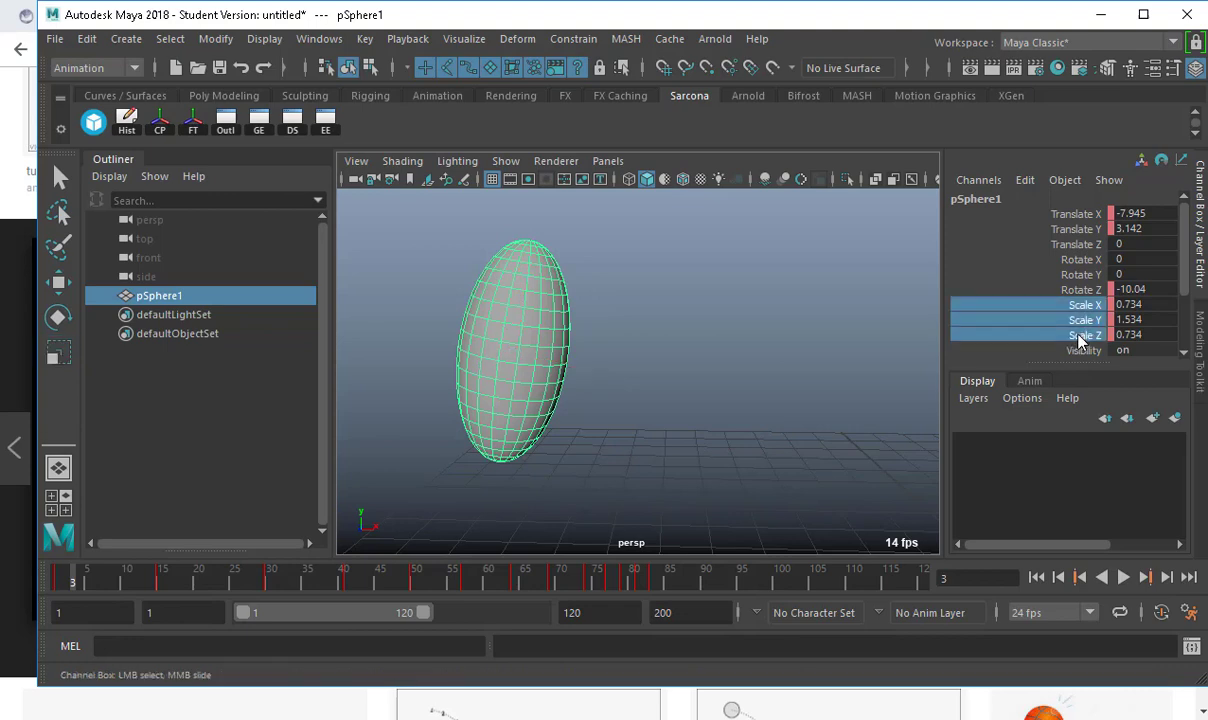
# - At the top of the first bounce on frame 15, set Scale X, Y and Z to 1 and key them
pyautogui.hotkey('alt', 'v')
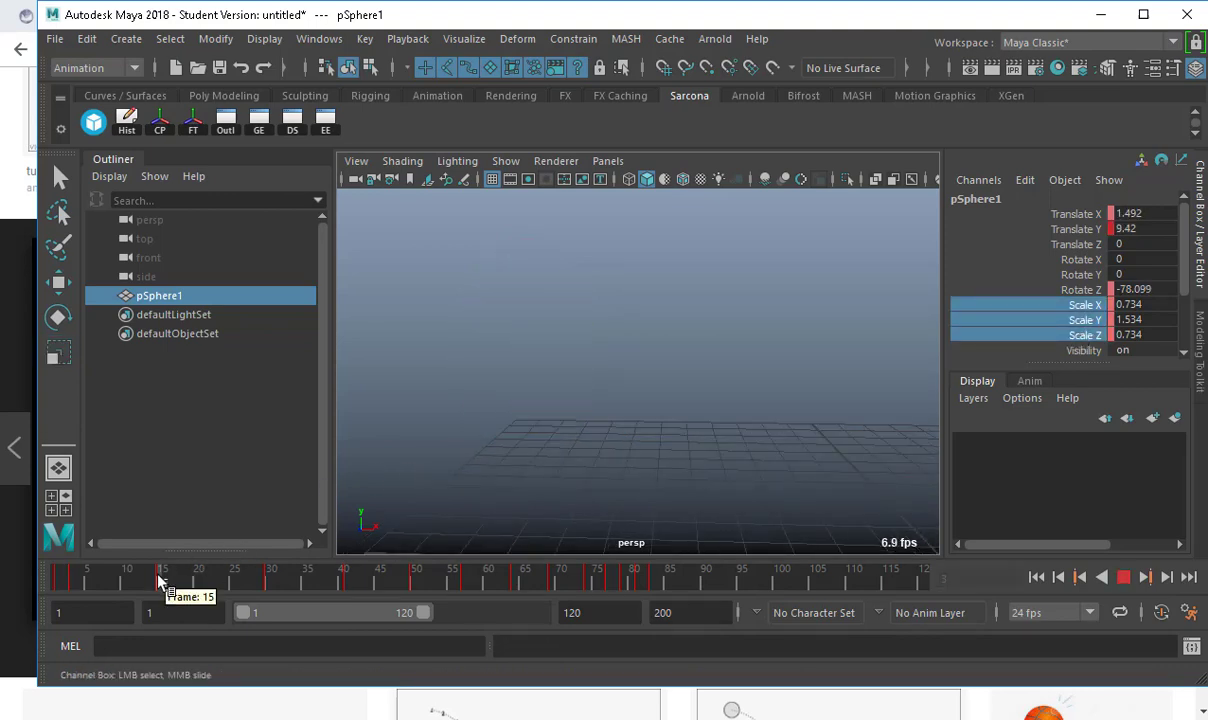
pyautogui.click(160, 582)
pyautogui.keyDown('alt'); pyautogui.moveTo(418, 434); pyautogui.dragTo(618, 483); pyautogui.keyUp('alt')
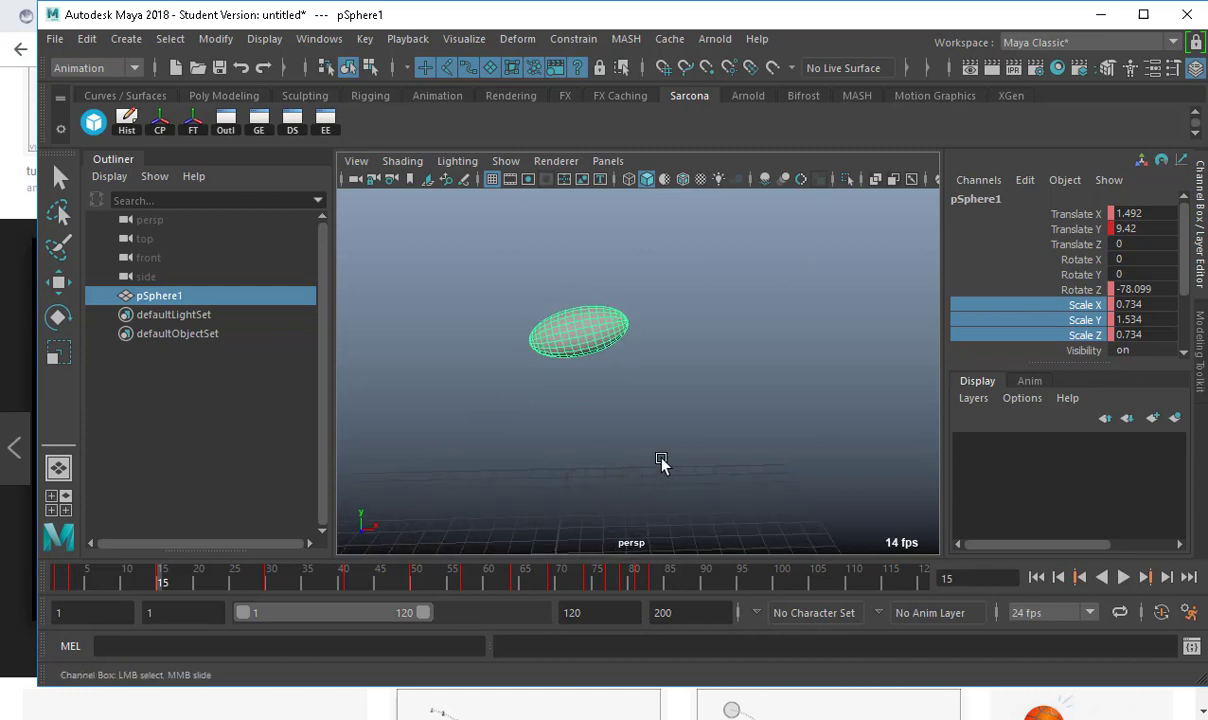
pyautogui.moveTo(1135, 304); pyautogui.dragTo(1167, 334)
pyautogui.write('1')
pyautogui.press('Return')
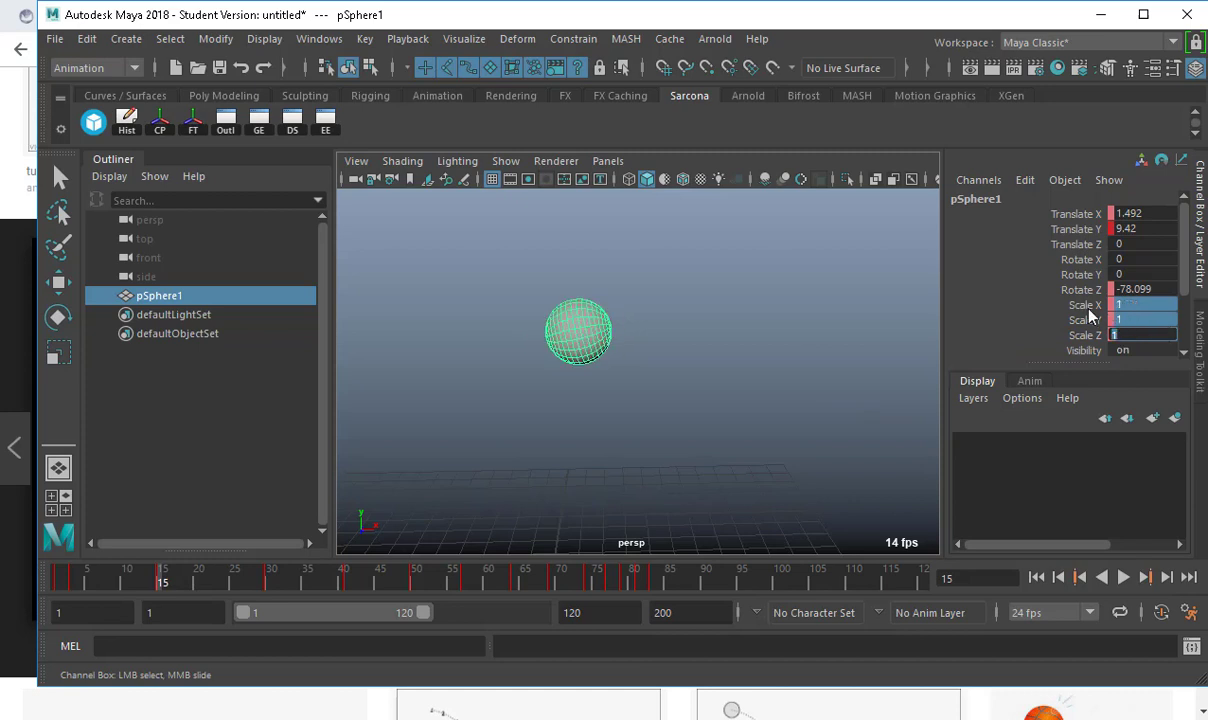
pyautogui.moveTo(1086, 304); pyautogui.dragTo(1086, 334)
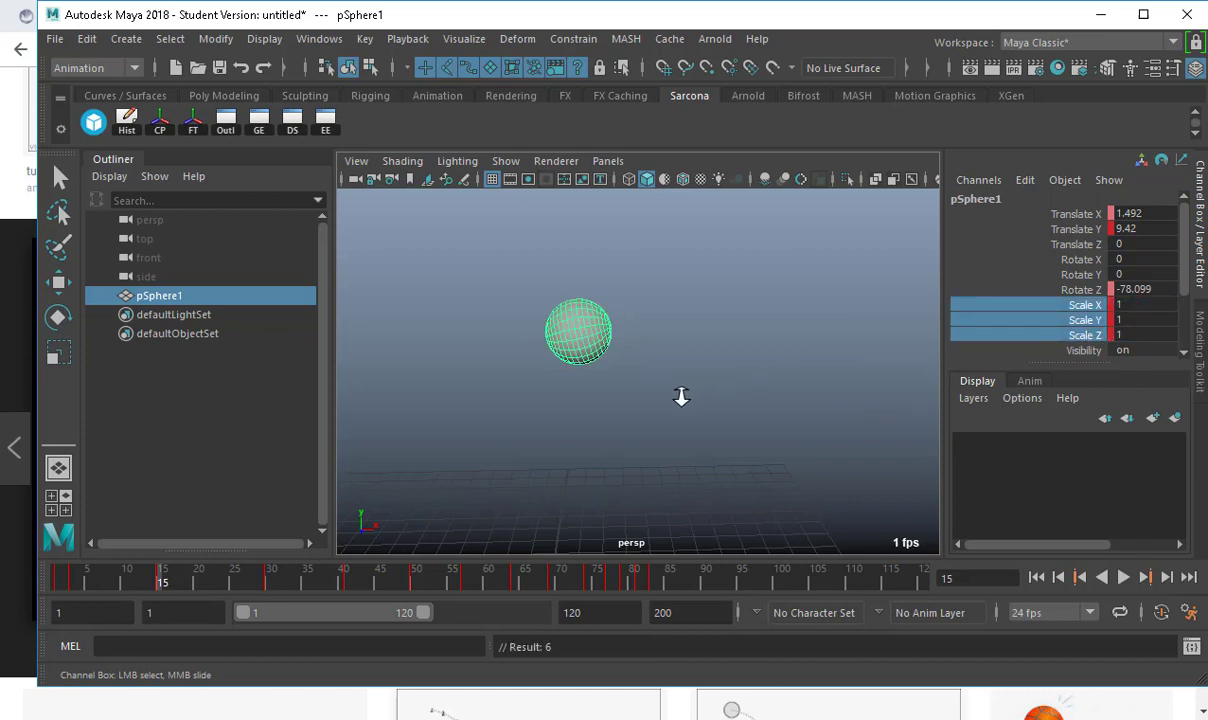
# - On frame 29, just before the ground contact, stretch the sphere to Scale X and Z 0.754 and Scale Y 1.919
pyautogui.keyDown('alt'); pyautogui.moveTo(681, 397); pyautogui.dragTo(622, 411, button='right'); pyautogui.keyUp('alt')
pyautogui.keyDown('alt'); pyautogui.moveTo(548, 454); pyautogui.dragTo(493, 382); pyautogui.keyUp('alt')
pyautogui.hotkey('alt', 'v')
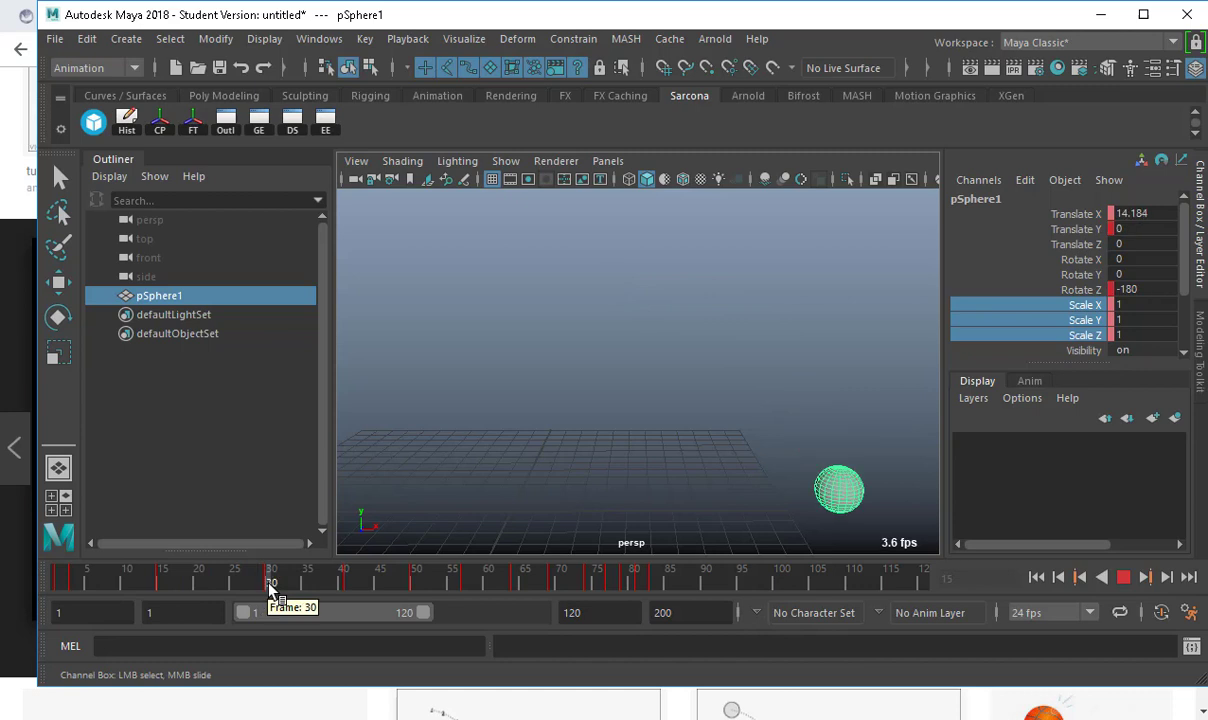
pyautogui.hotkey('alt', 'v')
pyautogui.keyDown('alt'); pyautogui.moveTo(647, 437); pyautogui.dragTo(676, 384); pyautogui.keyUp('alt')
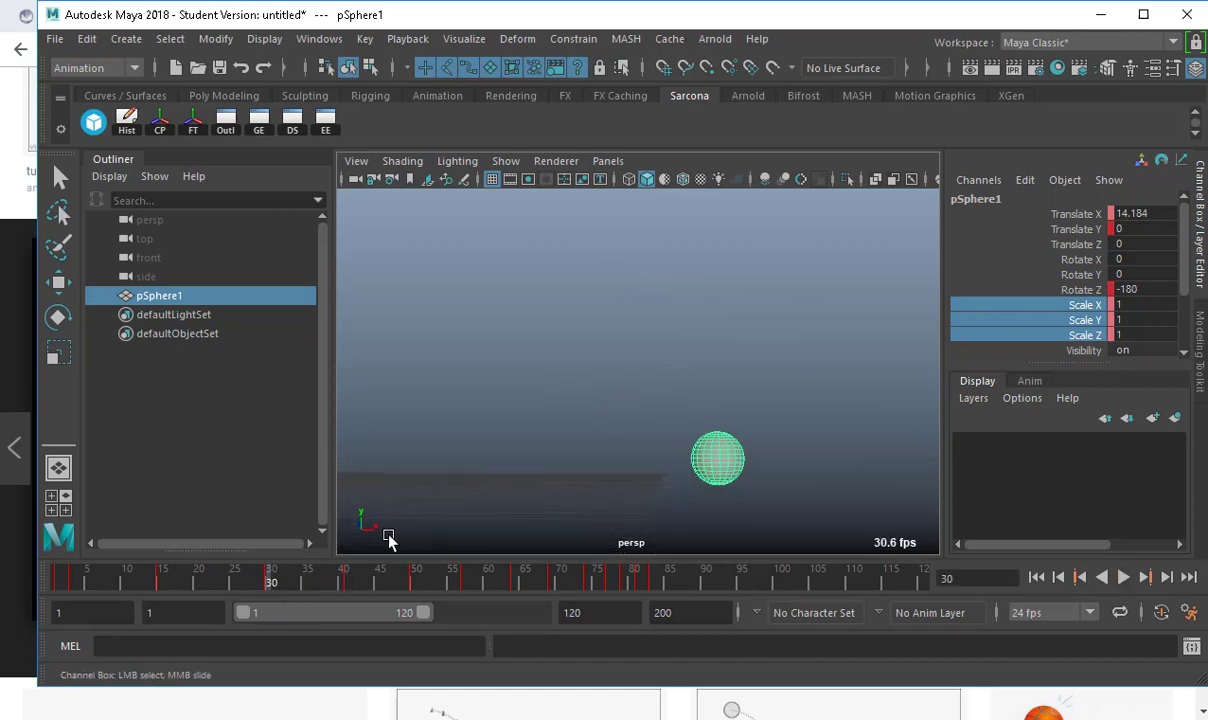
pyautogui.click(263, 585)
pyautogui.hotkey('alt', 'v')
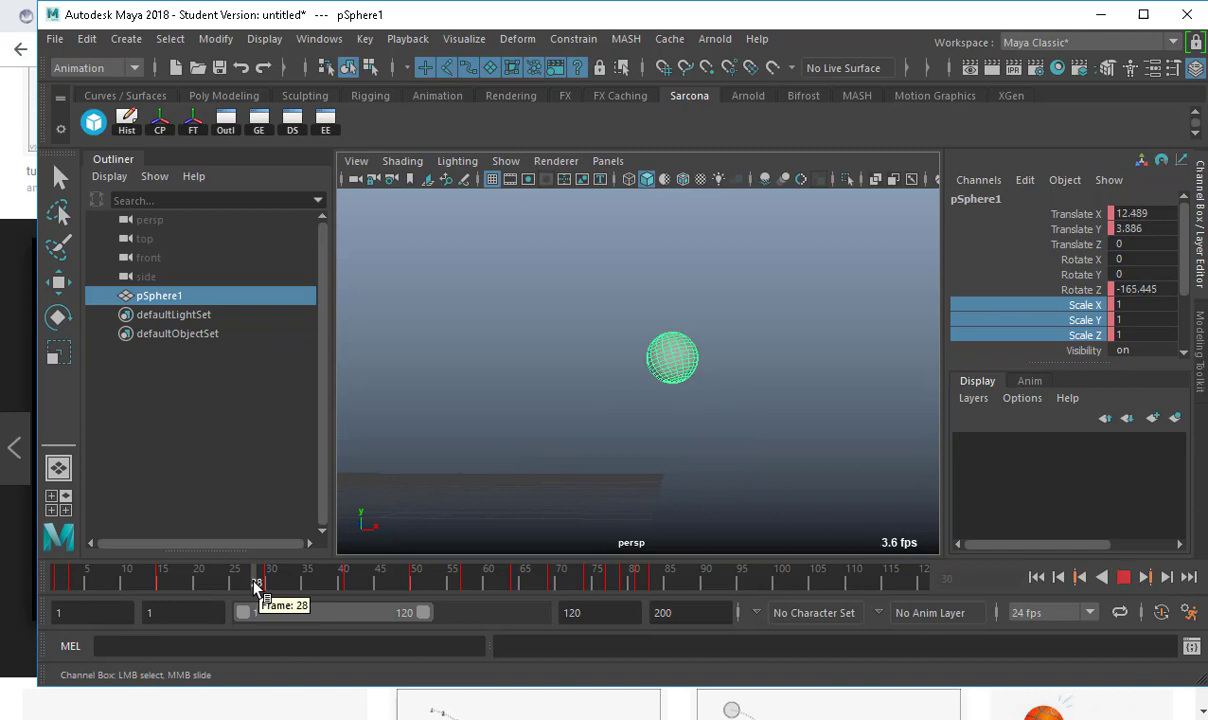
pyautogui.moveTo(256, 584); pyautogui.dragTo(260, 588)
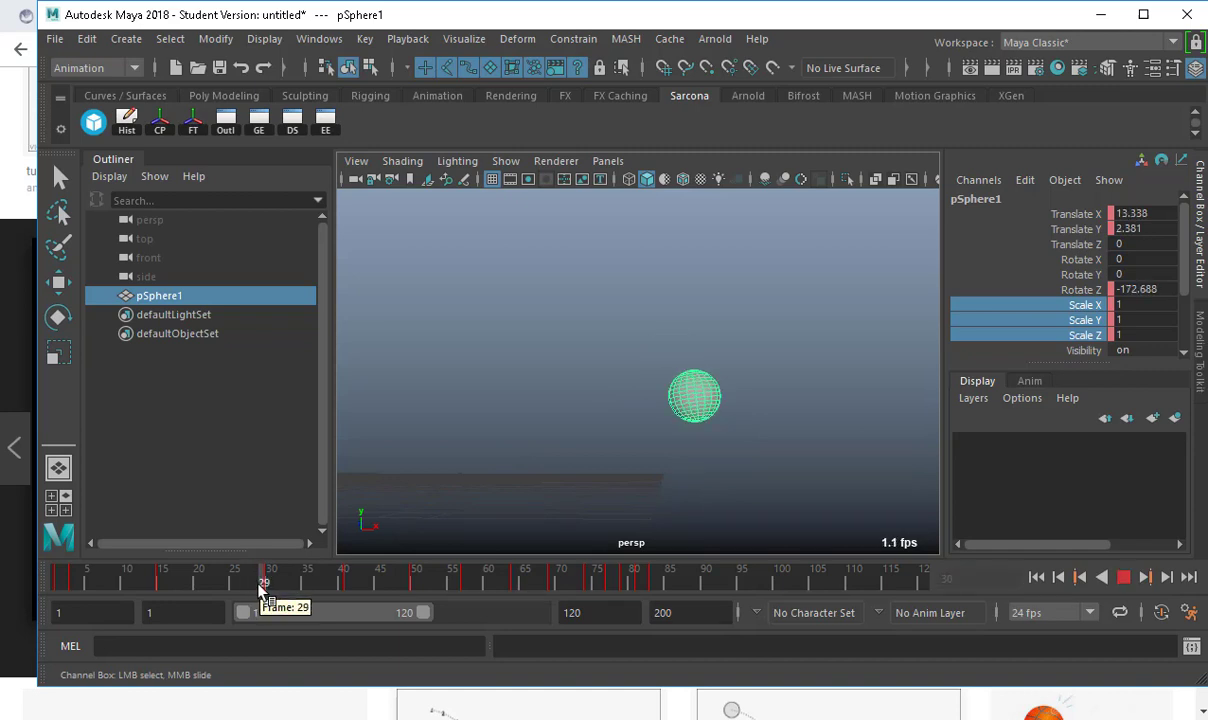
pyautogui.press('r')
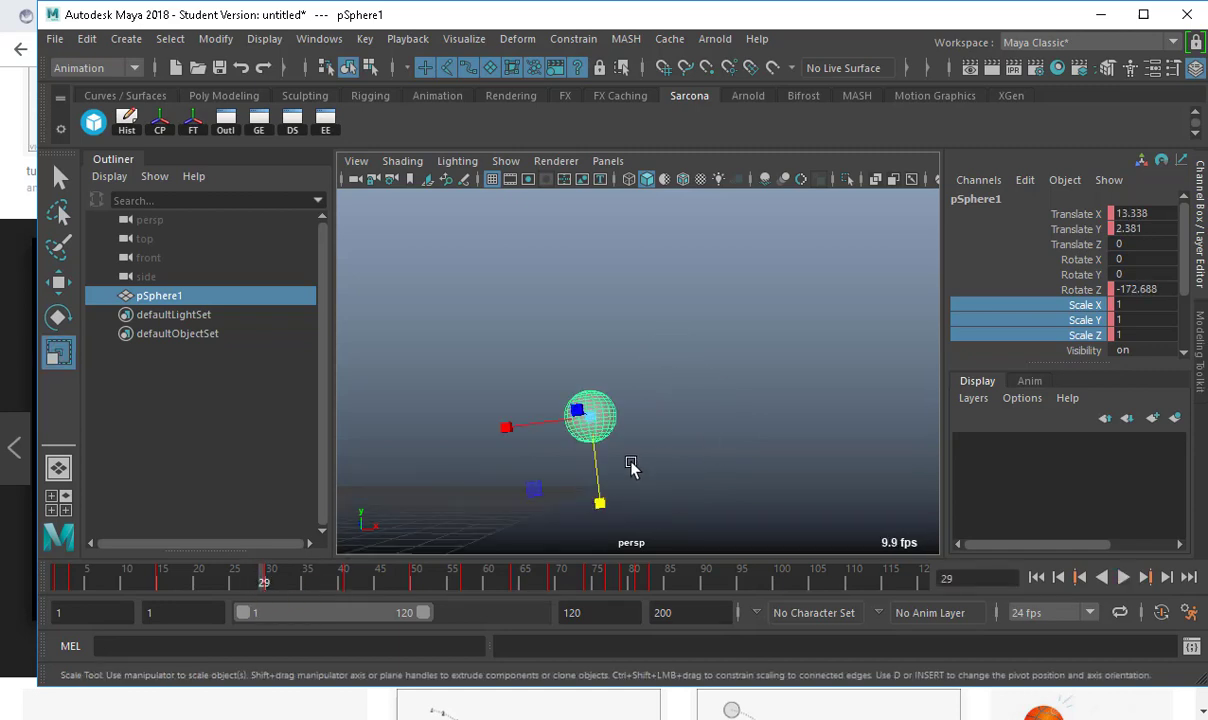
pyautogui.keyDown('alt'); pyautogui.moveTo(632, 458); pyautogui.dragTo(648, 548); pyautogui.keyUp('alt')
pyautogui.keyDown('alt'); pyautogui.moveTo(648, 548); pyautogui.dragTo(590, 466); pyautogui.keyUp('alt')
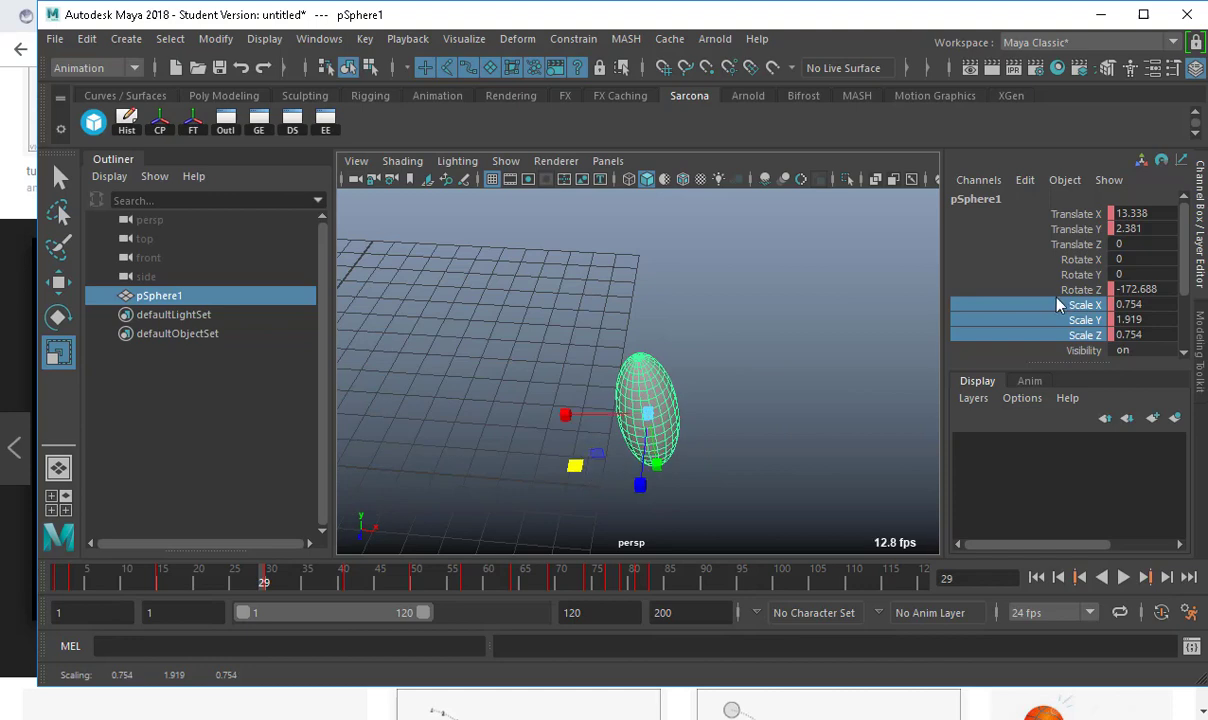
# - Reduce the stretched sphere's Scale Y to 1.829 and key its scale on frame 29
pyautogui.keyDown('alt'); pyautogui.moveTo(708, 441); pyautogui.dragTo(650, 468); pyautogui.keyUp('alt')
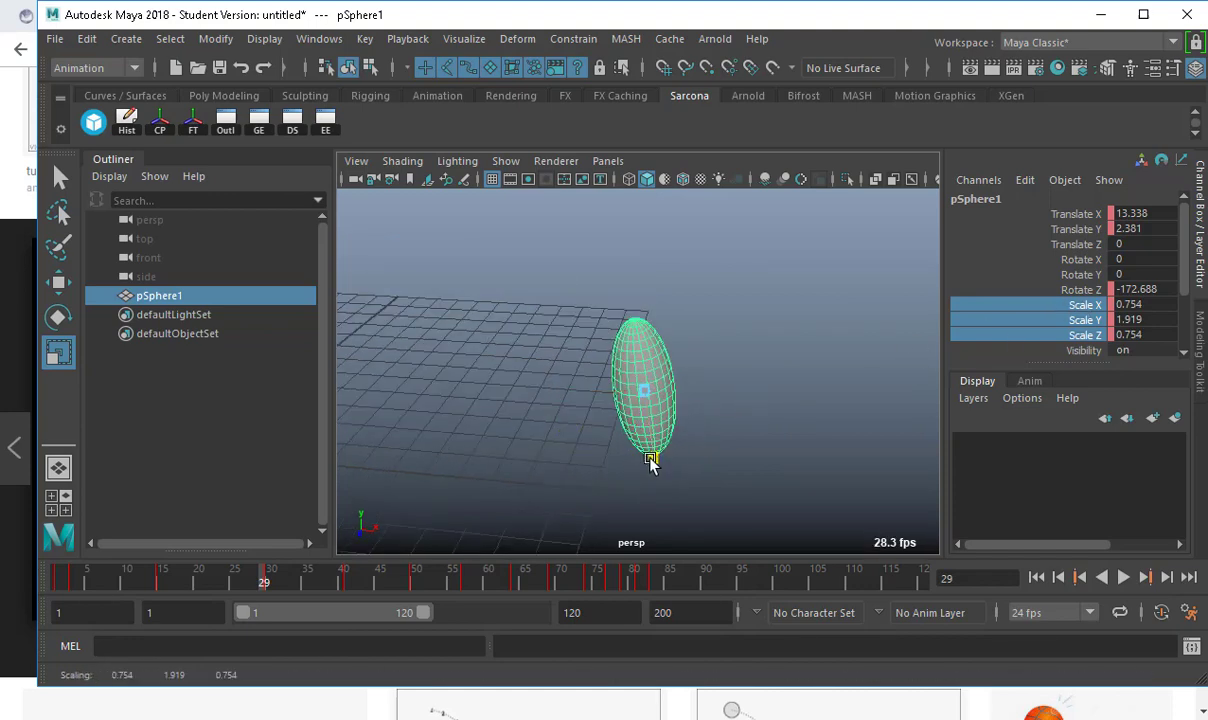
pyautogui.keyDown('alt'); pyautogui.moveTo(737, 400); pyautogui.dragTo(1027, 329); pyautogui.keyUp('alt')
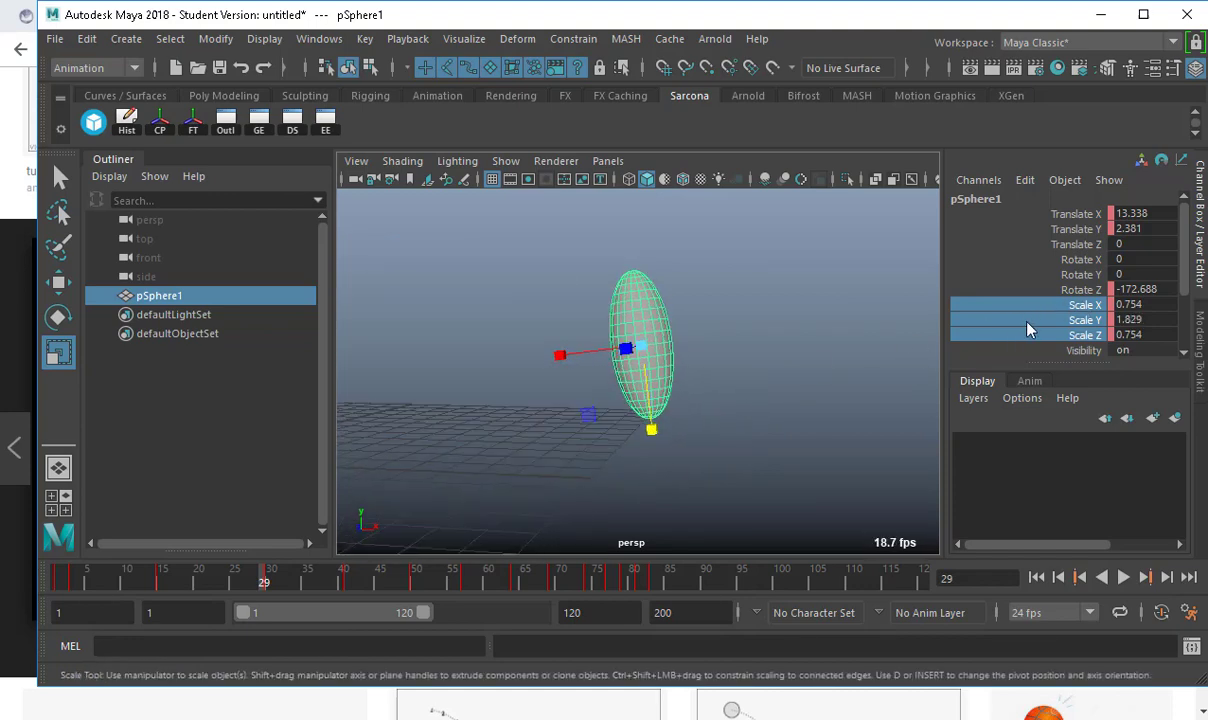
pyautogui.hotkey('shift', 'r')
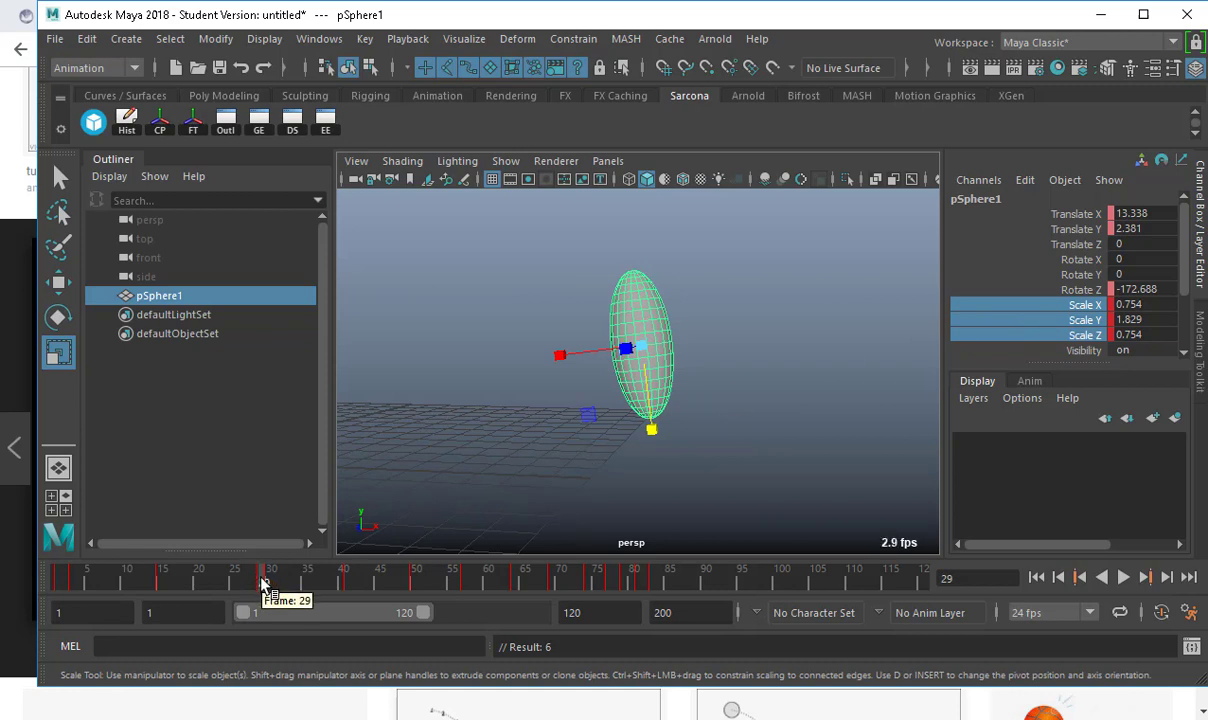
# - On the frame 30 ground contact, squash the sphere to Scale X and Z 1.484 and Scale Y 0.777, and key its scale
pyautogui.hotkey('alt', 'v')
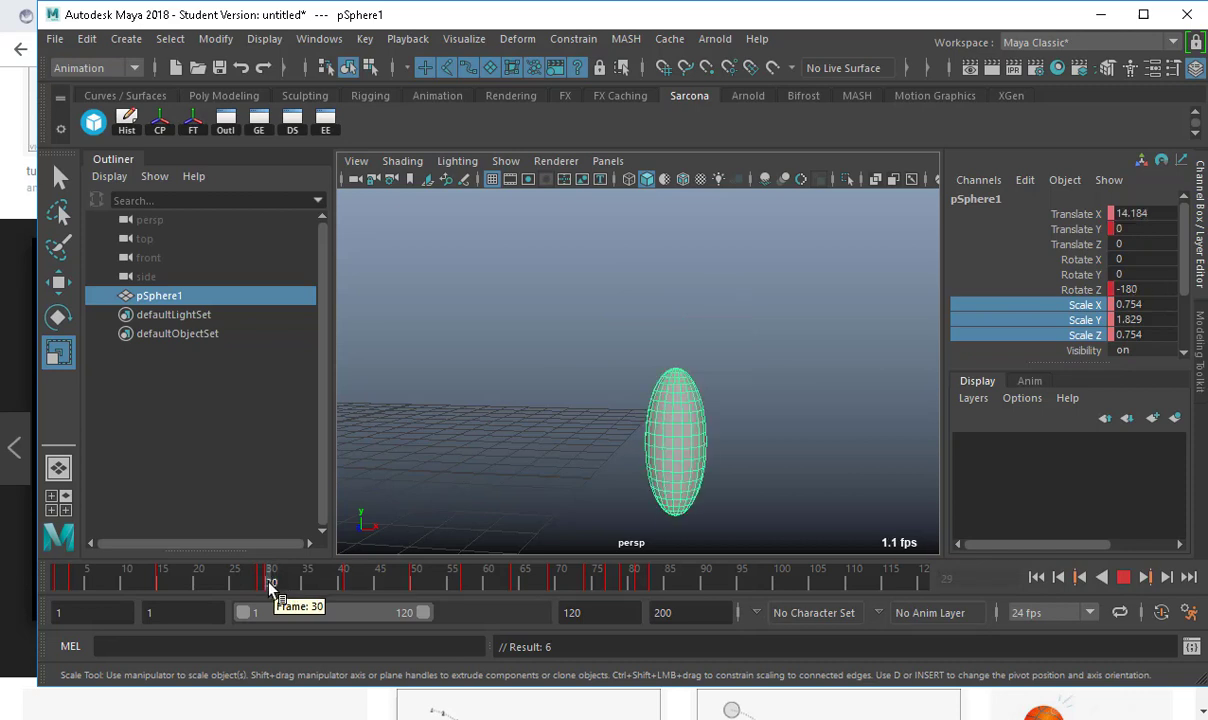
pyautogui.hotkey('alt', 'v')
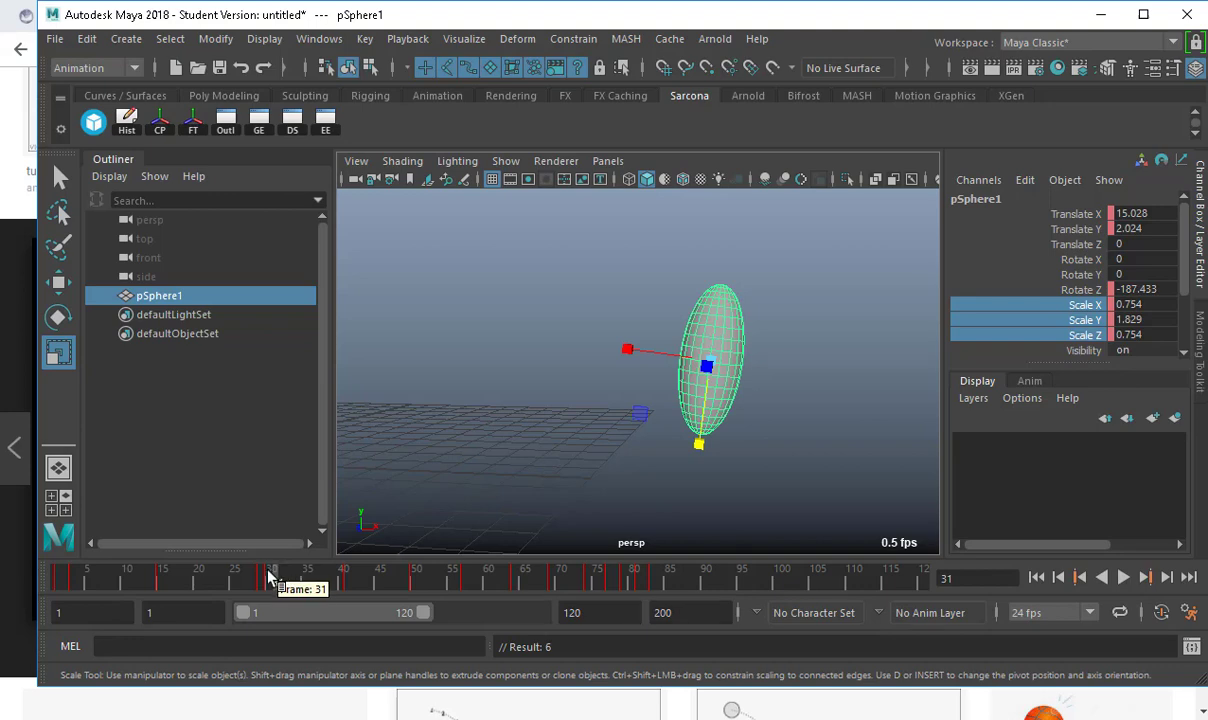
pyautogui.click(270, 578)
pyautogui.keyDown('alt'); pyautogui.moveTo(755, 458); pyautogui.dragTo(712, 474); pyautogui.keyUp('alt')
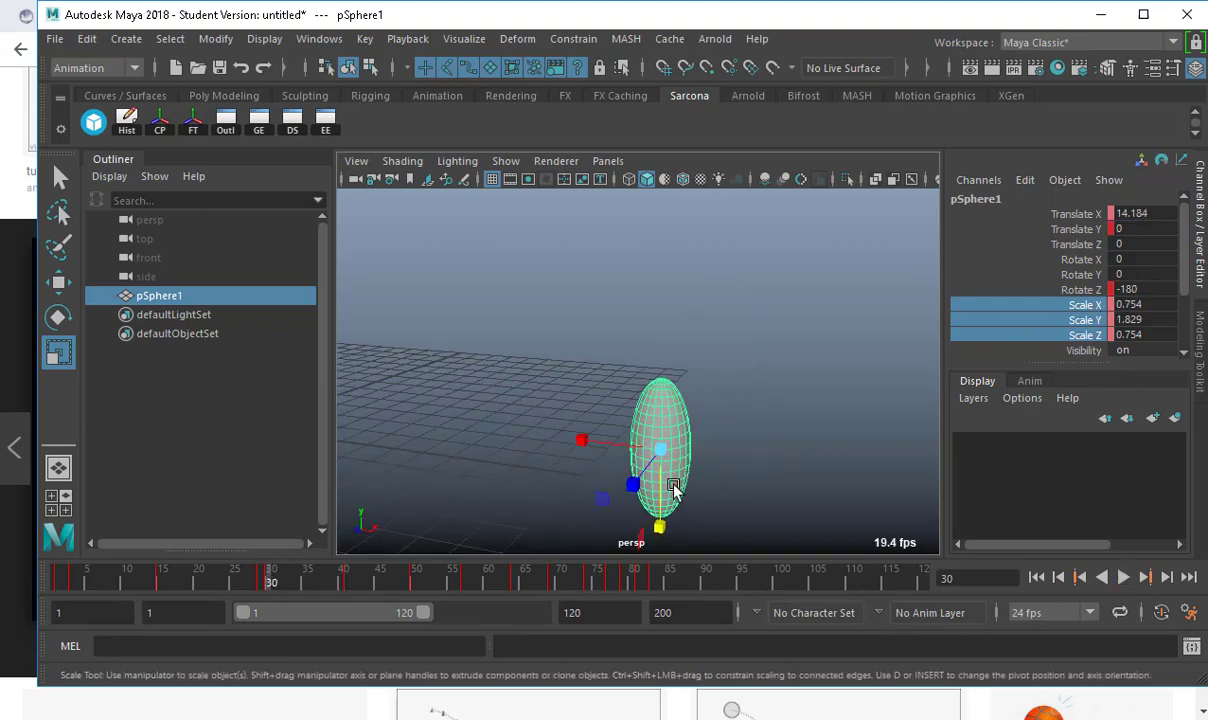
pyautogui.moveTo(660, 530); pyautogui.dragTo(660, 472)
pyautogui.keyDown('alt'); pyautogui.moveTo(718, 420); pyautogui.dragTo(666, 478); pyautogui.keyUp('alt')
pyautogui.moveTo(575, 476); pyautogui.dragTo(554, 482)
pyautogui.moveTo(725, 378)
pyautogui.keyDown('alt'); pyautogui.mouseDown()
pyautogui.moveTo(814, 329)
pyautogui.moveTo(801, 275)
pyautogui.moveTo(768, 396)
pyautogui.moveTo(531, 443)
pyautogui.moveTo(717, 423)
pyautogui.moveTo(747, 372)
pyautogui.mouseUp(); pyautogui.keyUp('alt')
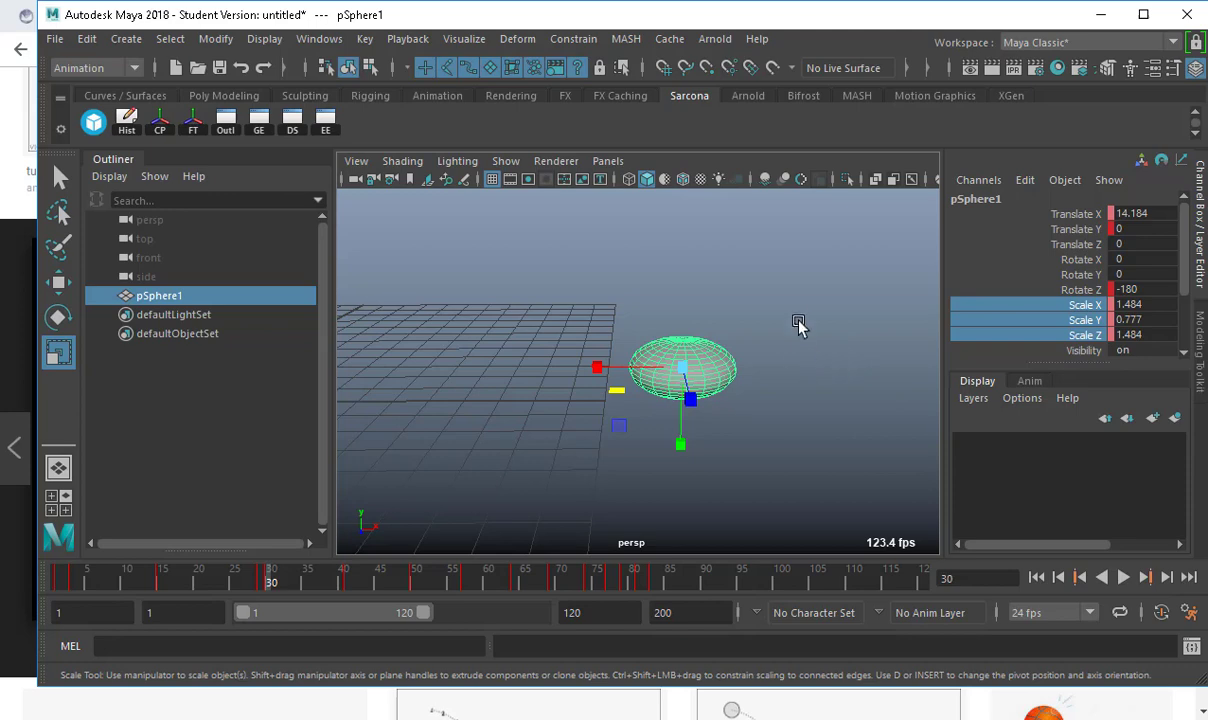
pyautogui.keyDown('alt'); pyautogui.moveTo(799, 325); pyautogui.dragTo(747, 352); pyautogui.keyUp('alt')
pyautogui.hotkey('shift', 'r')
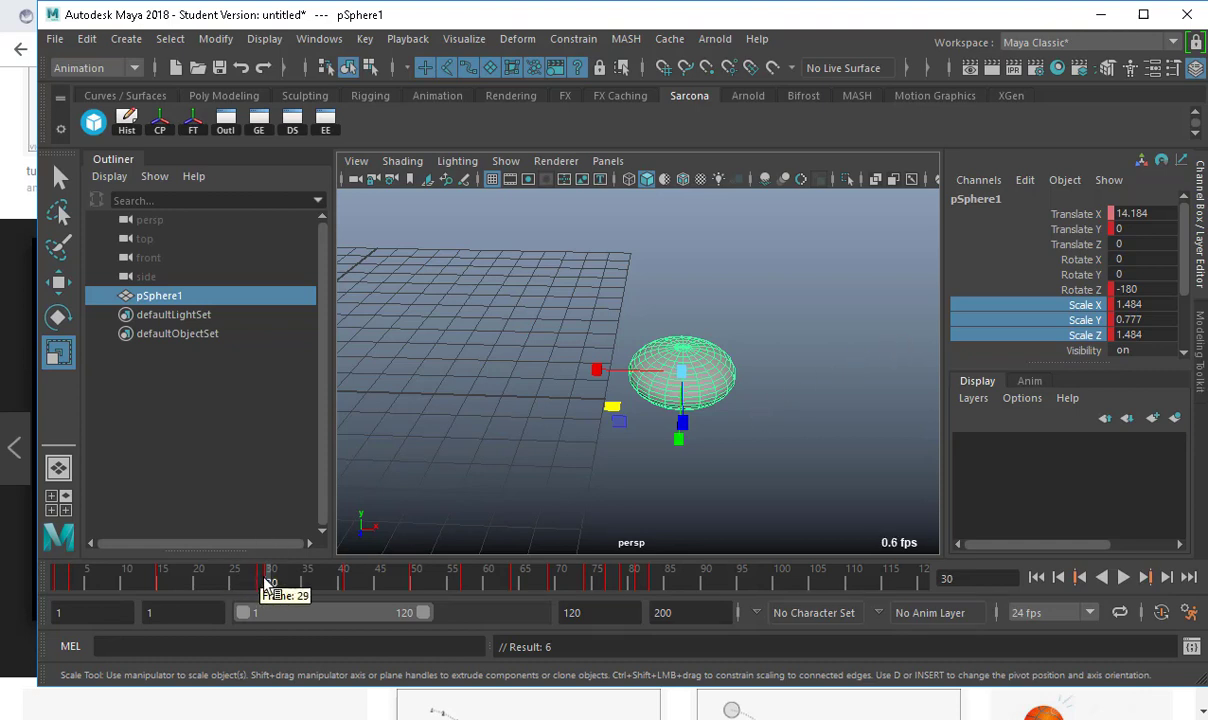
# - On frame 32, stretch the rebounding sphere to Scale X and Z 0.678 and Scale Y 1.56, and key its scale
pyautogui.hotkey('alt', 'v')
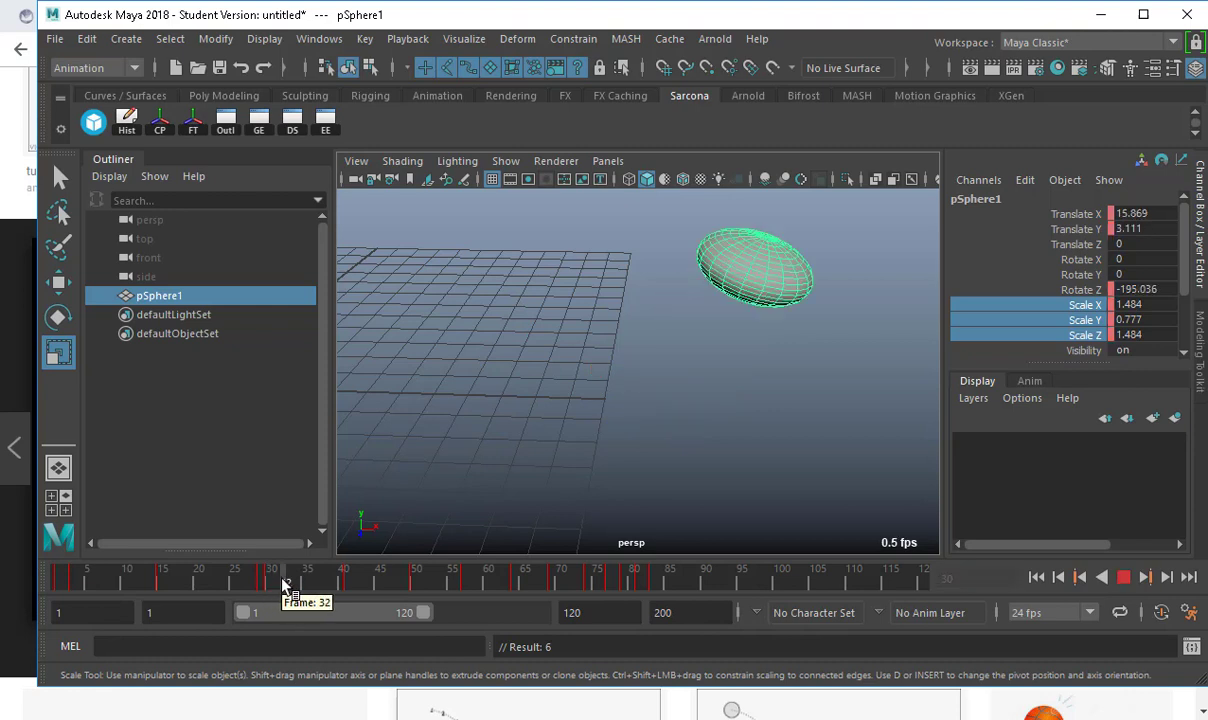
pyautogui.moveTo(731, 333); pyautogui.dragTo(702, 394)
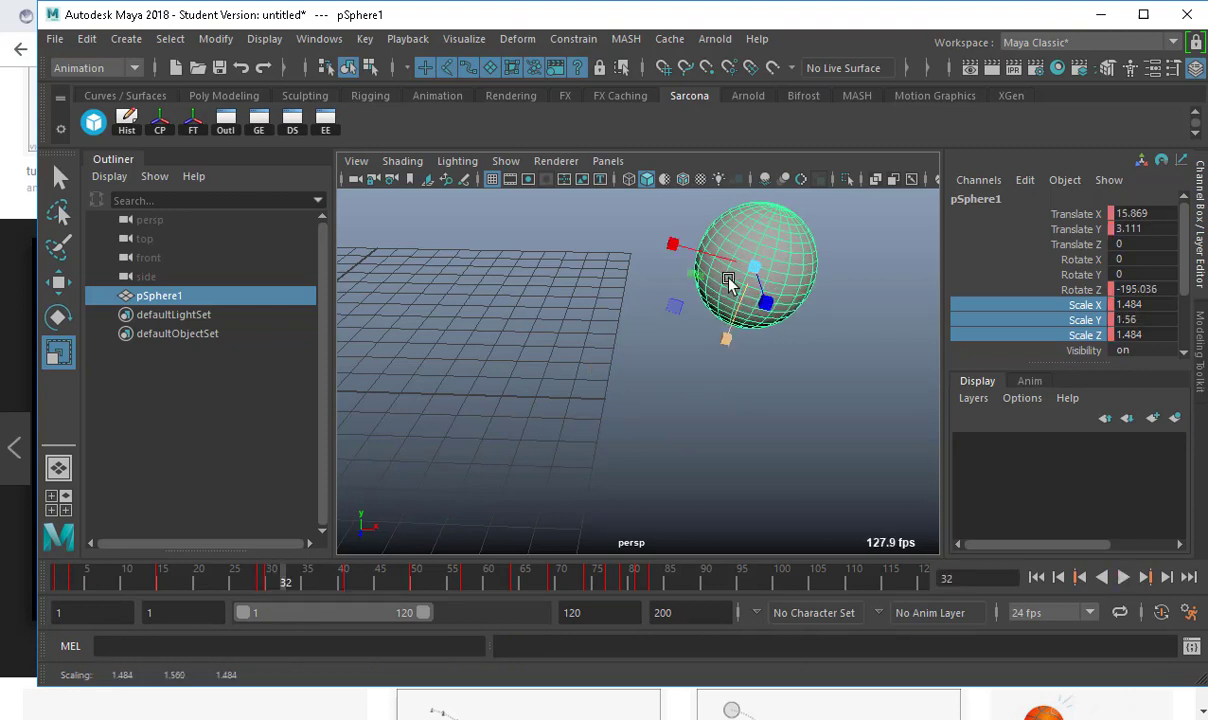
pyautogui.moveTo(696, 275); pyautogui.dragTo(732, 285)
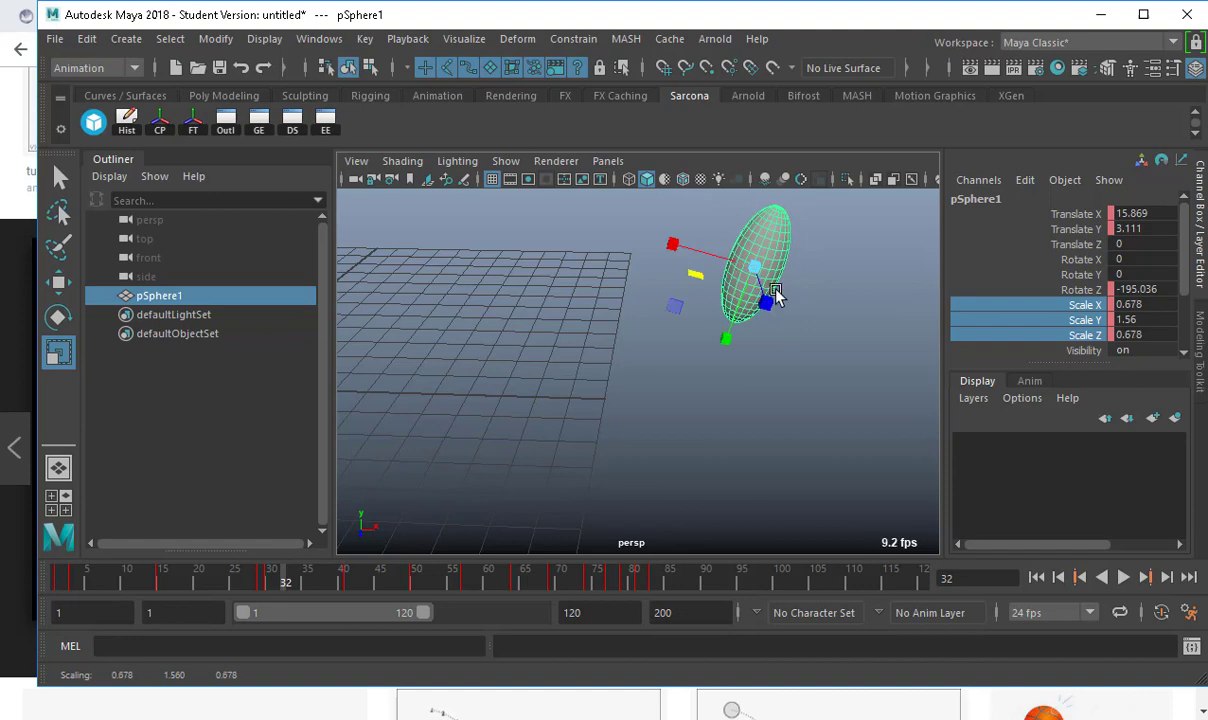
pyautogui.keyDown('alt'); pyautogui.moveTo(815, 362); pyautogui.dragTo(722, 410); pyautogui.keyUp('alt')
pyautogui.keyDown('alt'); pyautogui.moveTo(722, 410); pyautogui.dragTo(733, 394, button='right'); pyautogui.keyUp('alt')
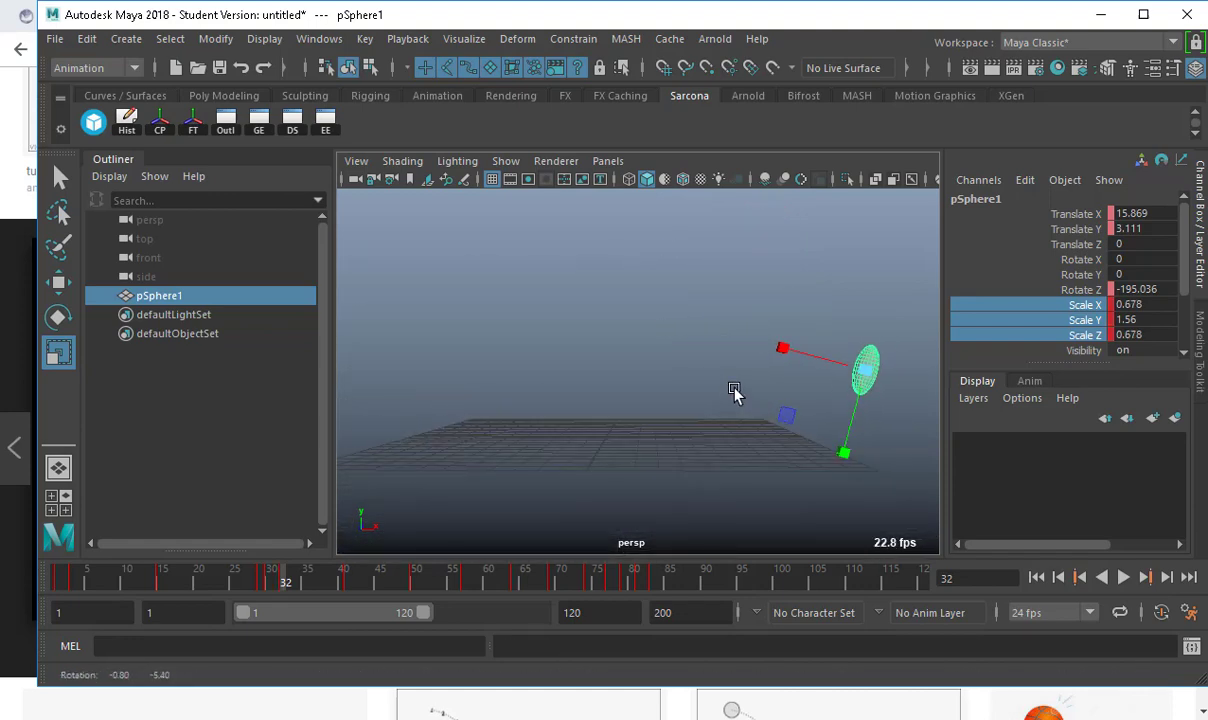
pyautogui.keyDown('alt'); pyautogui.moveTo(733, 394); pyautogui.dragTo(749, 424, button='middle'); pyautogui.keyUp('alt')
# - Scrub through the first bounce, then open the Graph Editor below the viewport and isolate the Rotate Z curve
pyautogui.moveTo(119, 585); pyautogui.dragTo(254, 636)
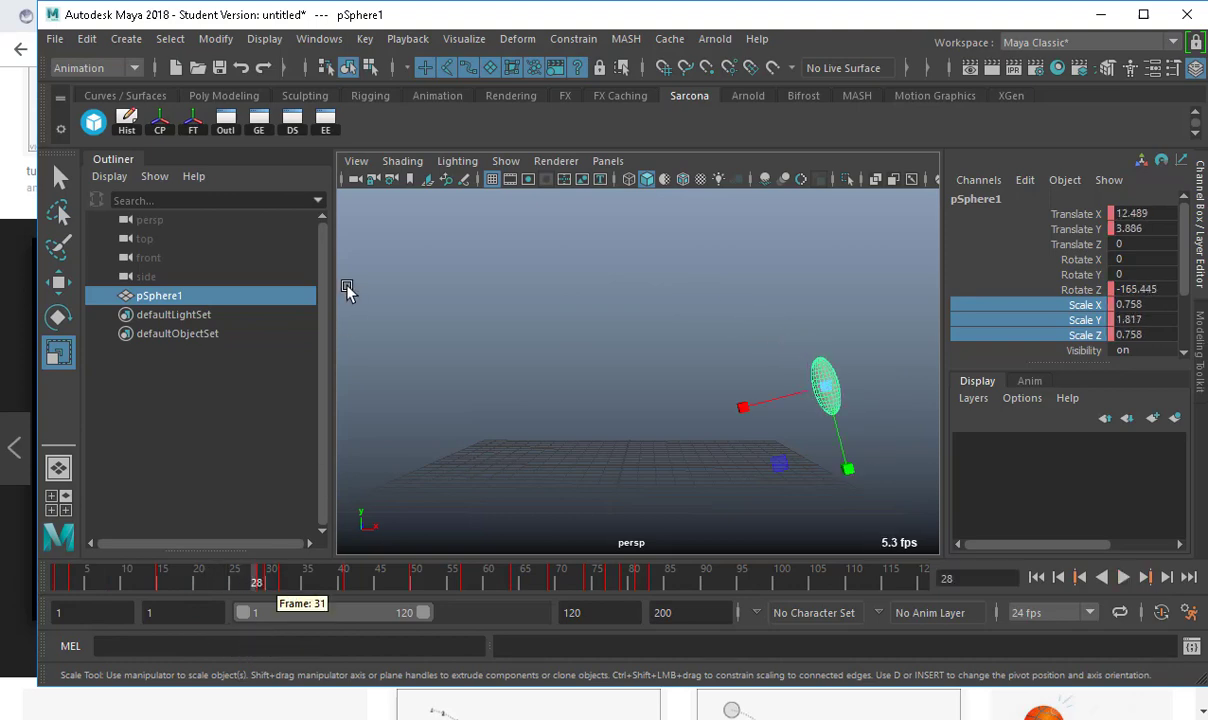
pyautogui.click(259, 122)
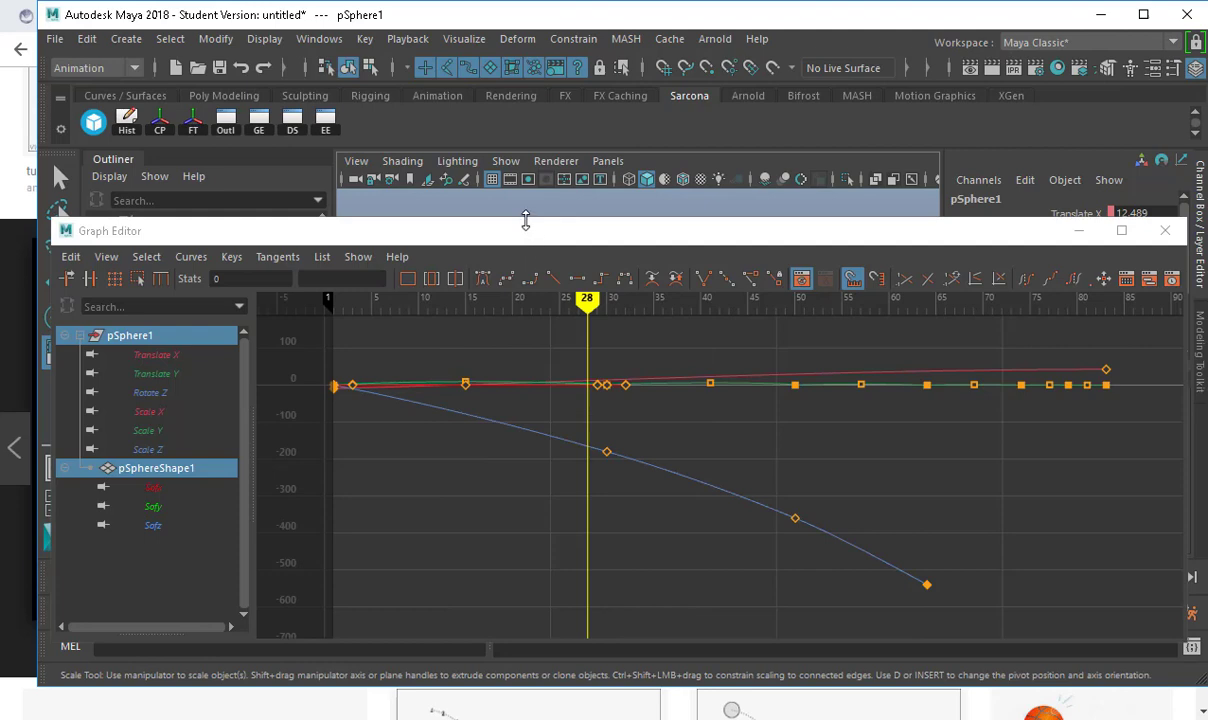
pyautogui.moveTo(525, 220); pyautogui.dragTo(518, 444)
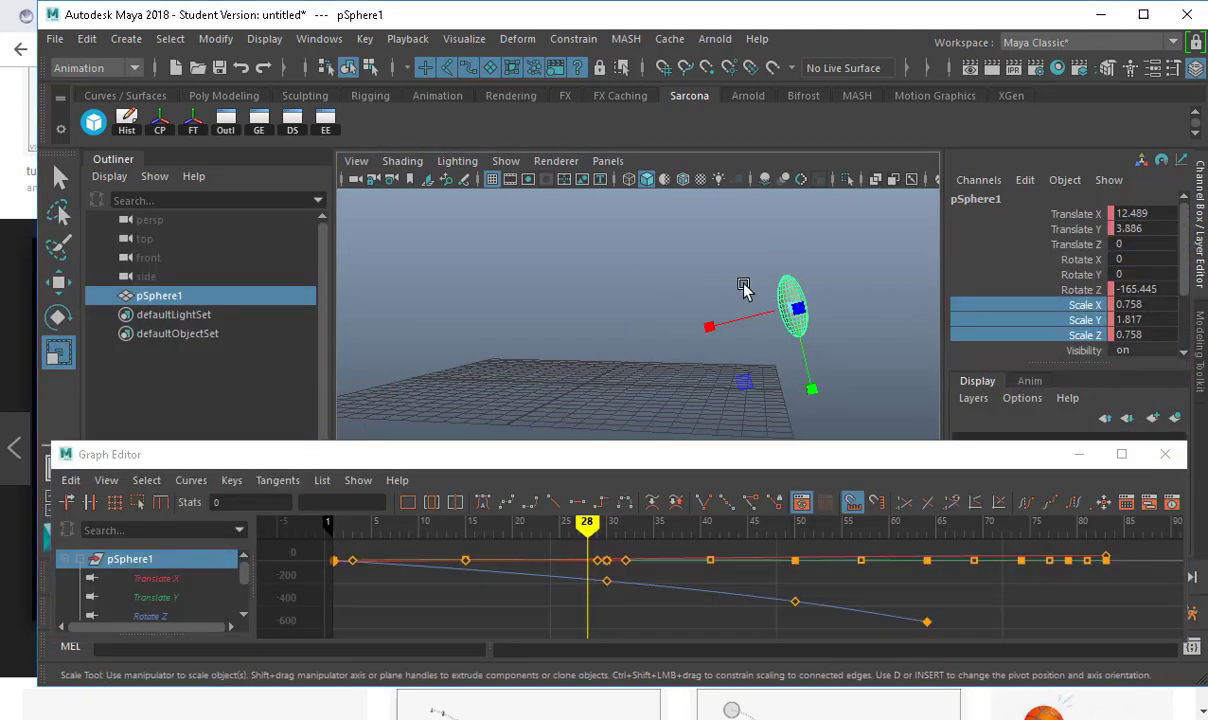
pyautogui.click(200, 615)
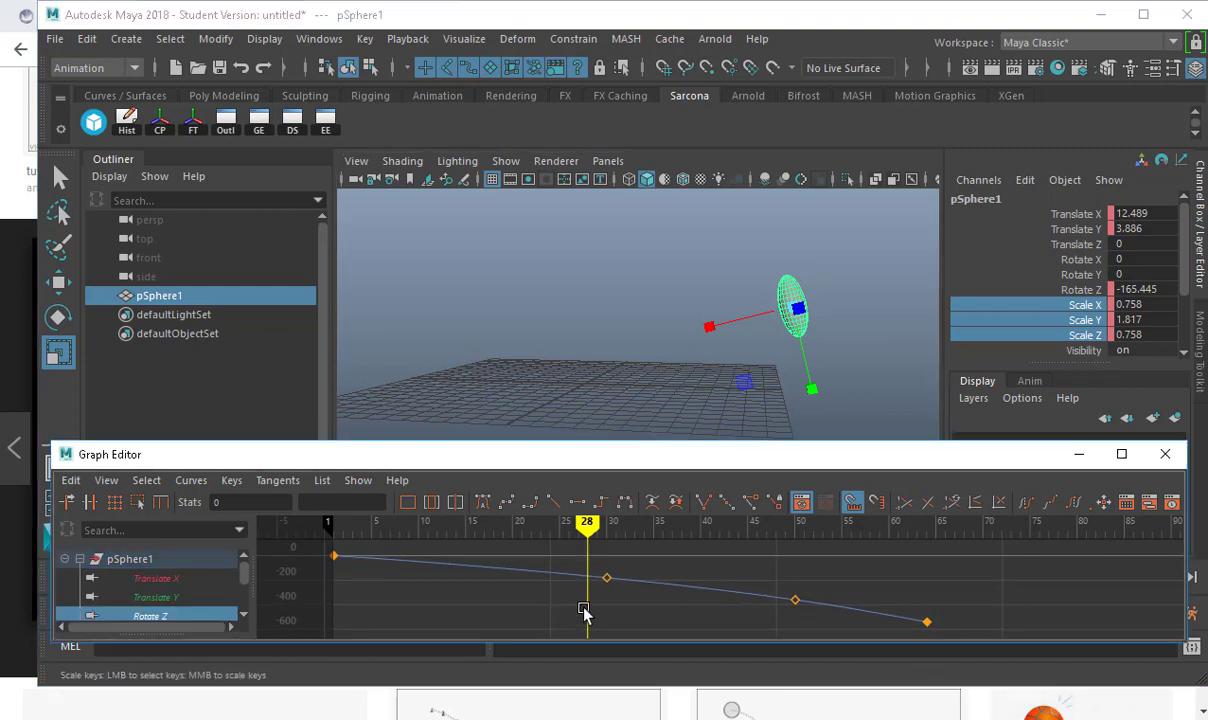
pyautogui.moveTo(645, 562); pyautogui.dragTo(655, 590)
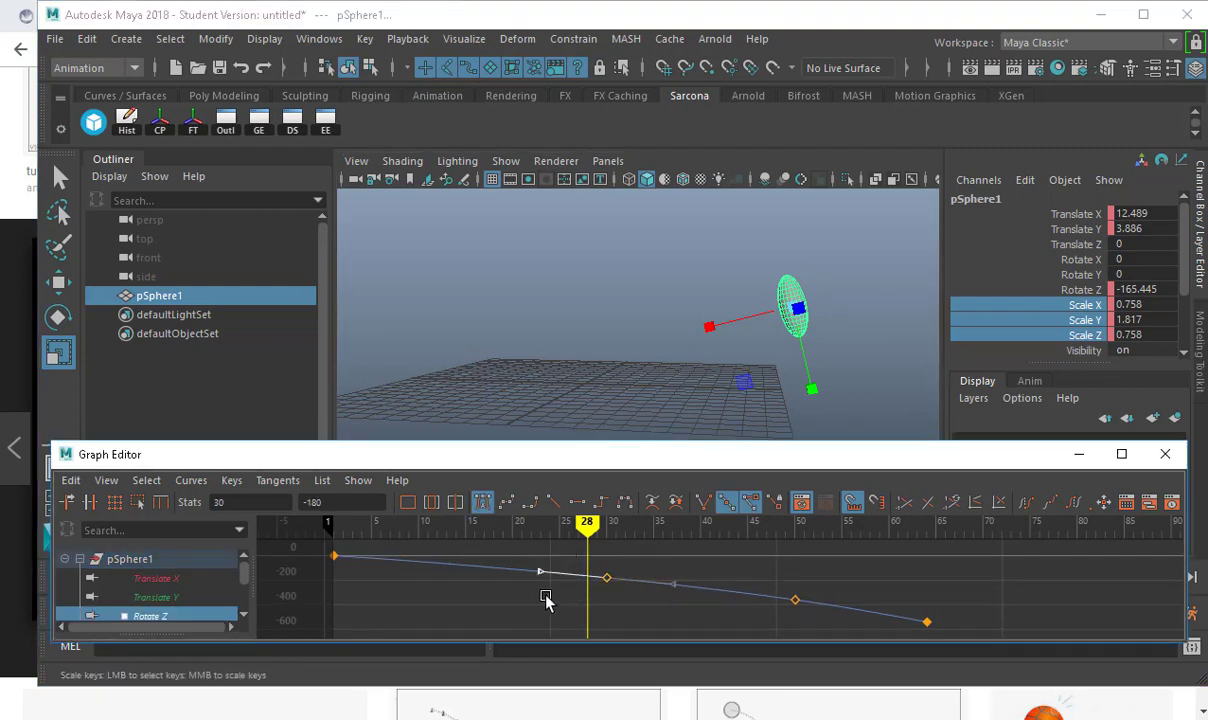
pyautogui.moveTo(545, 598); pyautogui.dragTo(547, 605)
pyautogui.hotkey('ctrl', 'z')
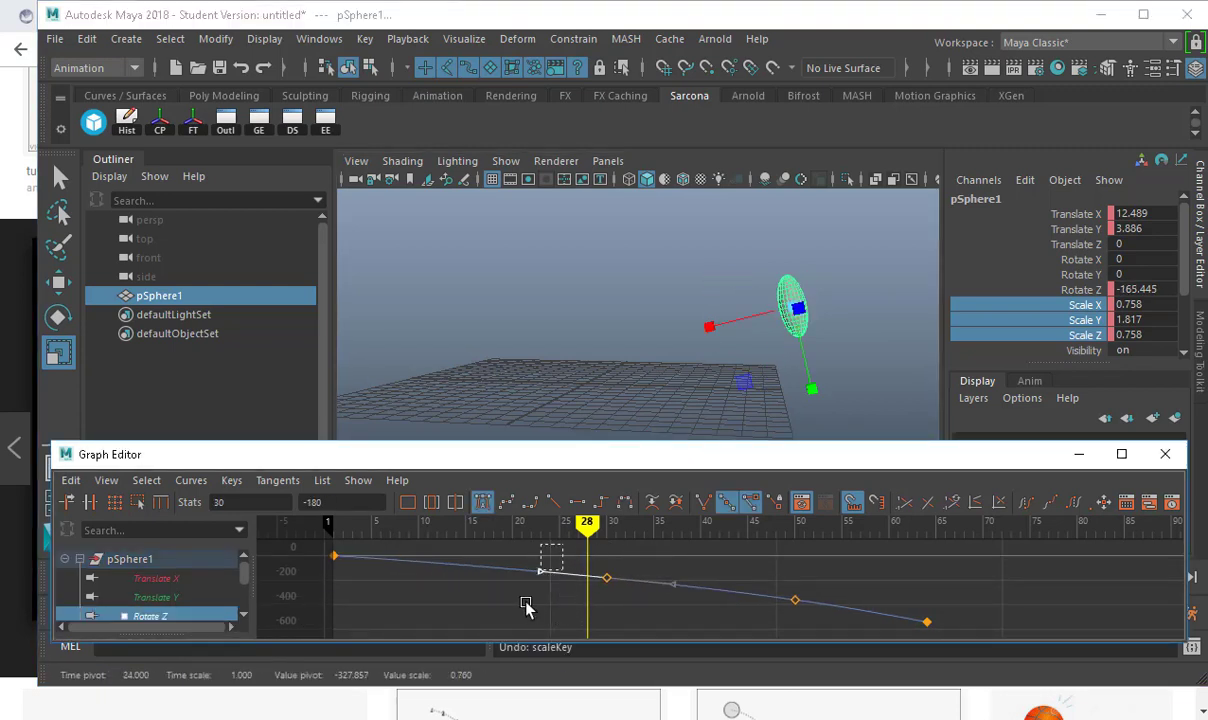
pyautogui.moveTo(546, 603); pyautogui.dragTo(551, 570, button='middle')
pyautogui.hotkey('ctrl', 'z')
# - Steepen the Rotate Z curve's tangent at the frame 30 key, and scrub the fall around frame 23
pyautogui.press('w')
pyautogui.moveTo(615, 456); pyautogui.dragTo(600, 654)
pyautogui.moveTo(256, 581); pyautogui.dragTo(222, 590)
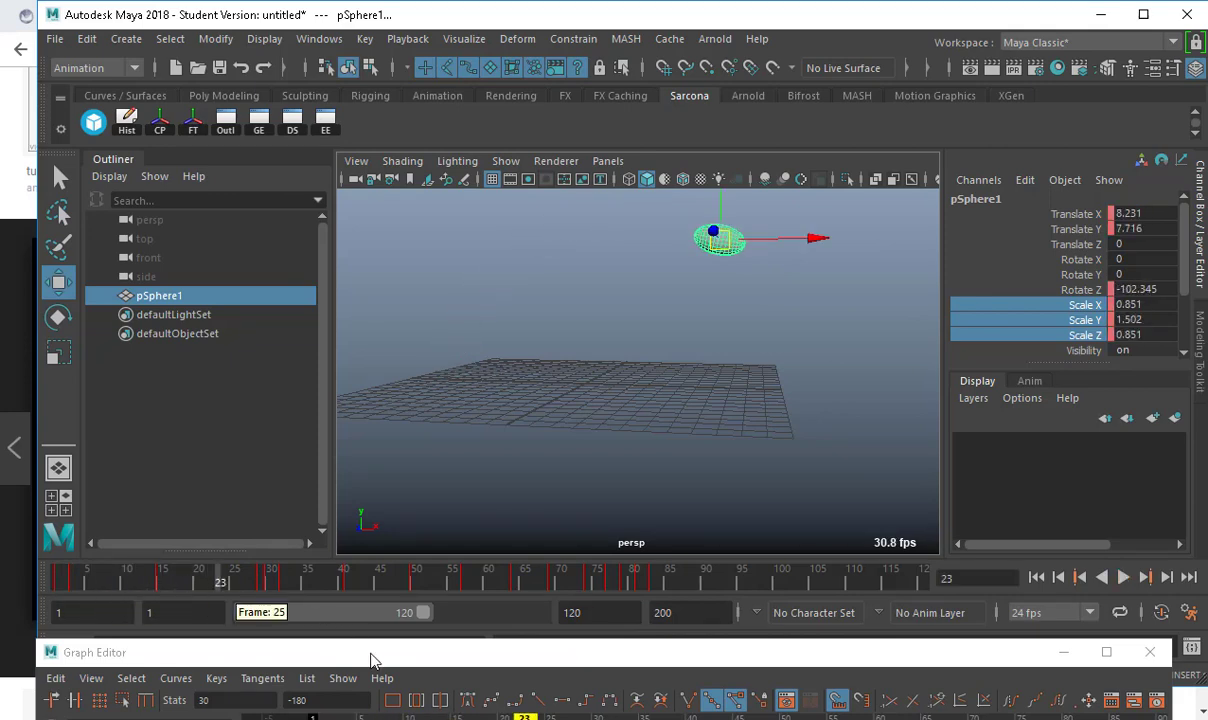
# - Try flattening the Rotate Z tangent at the frame 1 key, and scrub back to frame 4 to judge the rotation
pyautogui.moveTo(377, 652); pyautogui.dragTo(421, 90)
pyautogui.click(438, 248)
pyautogui.keyDown('alt'); pyautogui.moveTo(607, 338); pyautogui.dragTo(771, 400, button='middle'); pyautogui.keyUp('alt')
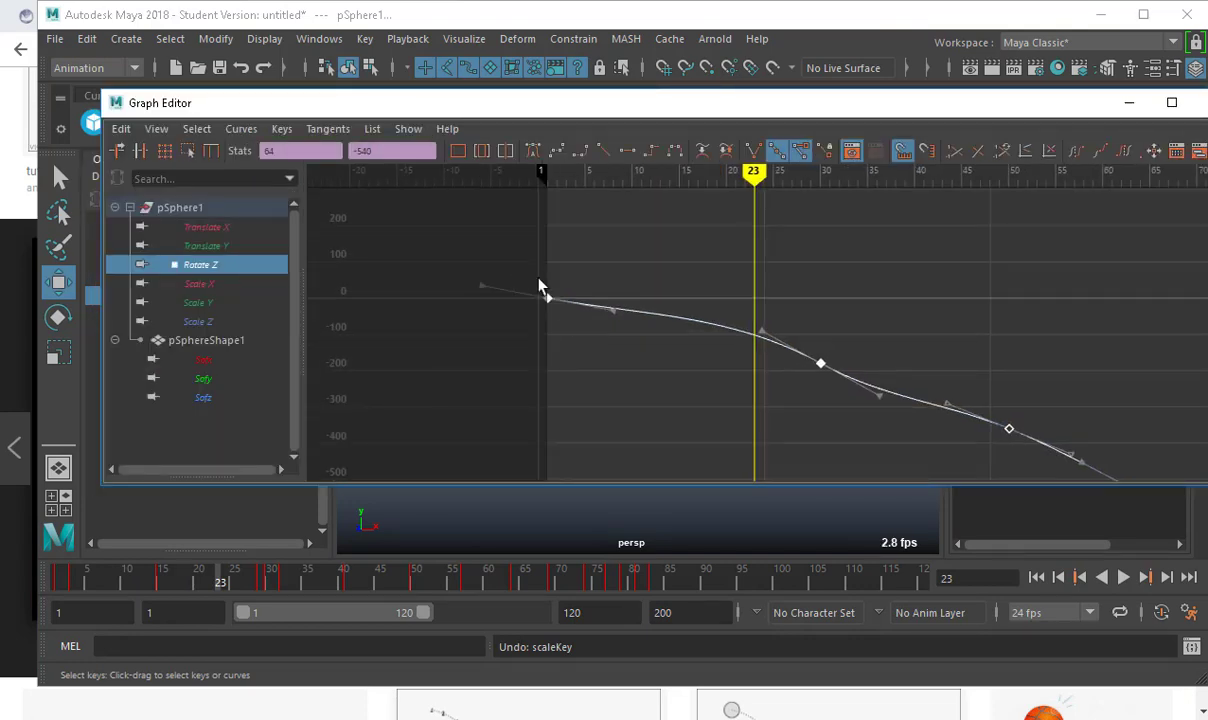
pyautogui.click(547, 296)
pyautogui.moveTo(640, 348); pyautogui.dragTo(642, 326, button='middle')
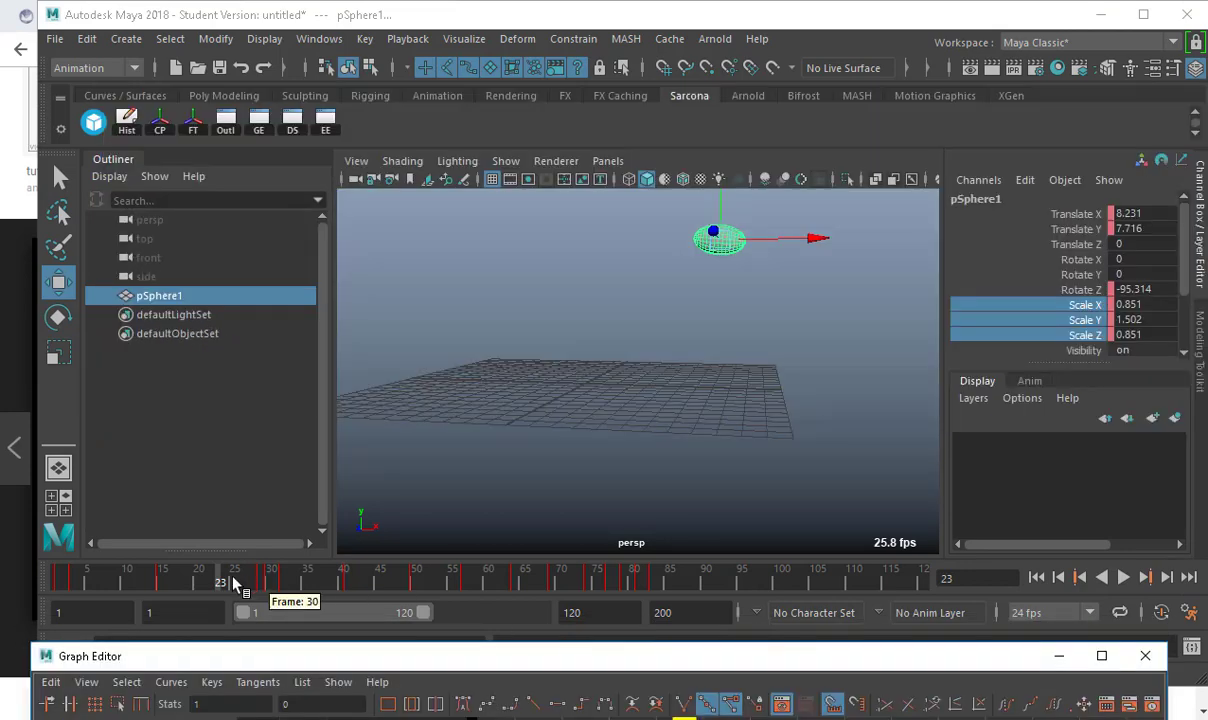
pyautogui.hotkey('alt', 'v')
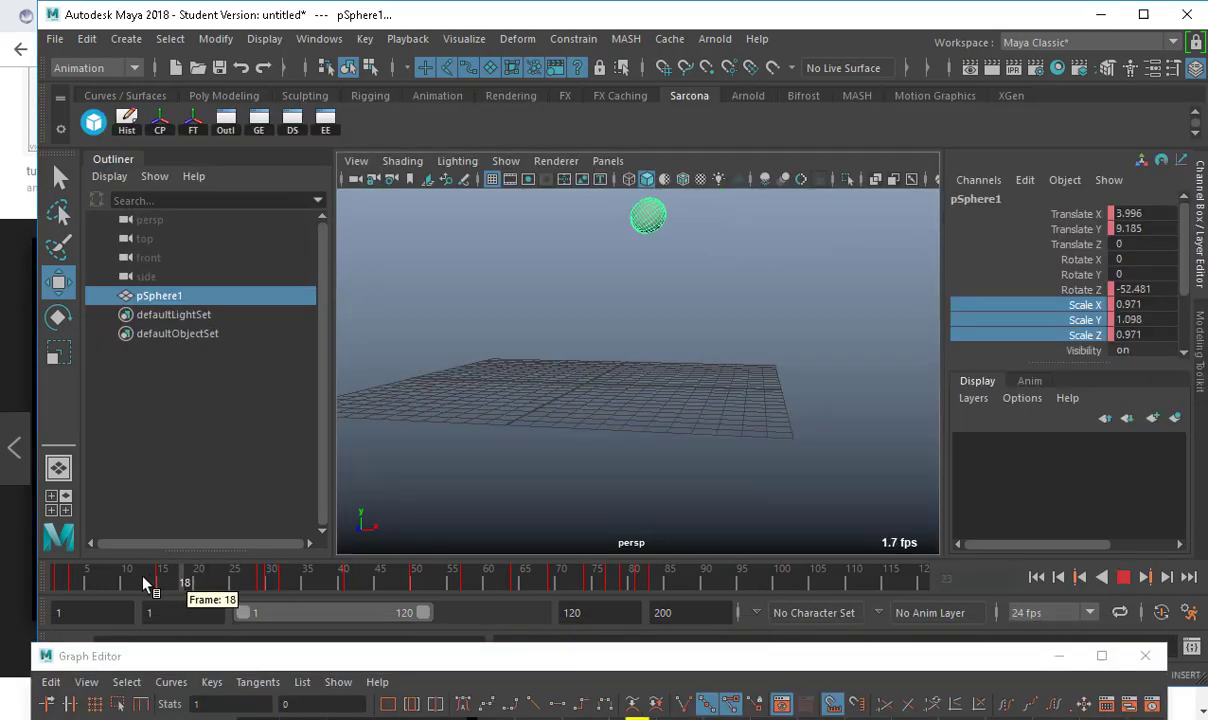
pyautogui.click(82, 572)
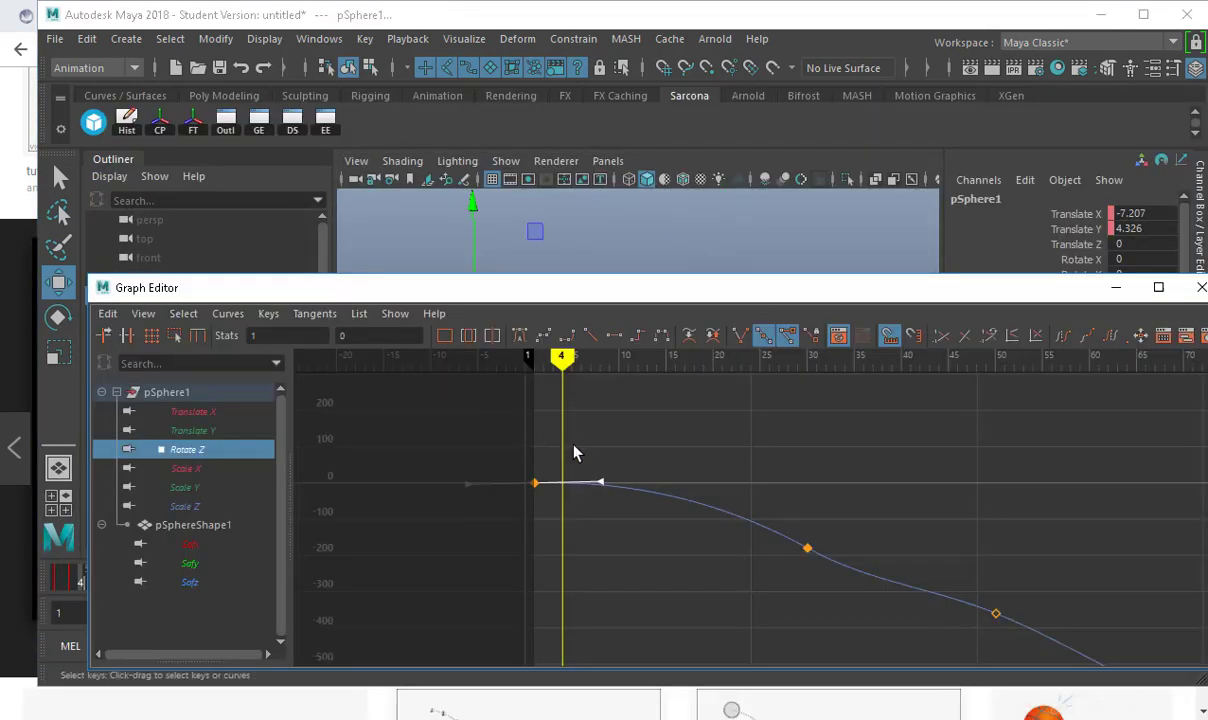
# - Tilt the Rotate Z tangent at frame 1 downward, lower the incoming tangent at frame 30, and scrub the opening frames
pyautogui.moveTo(618, 508); pyautogui.dragTo(623, 521, button='middle')
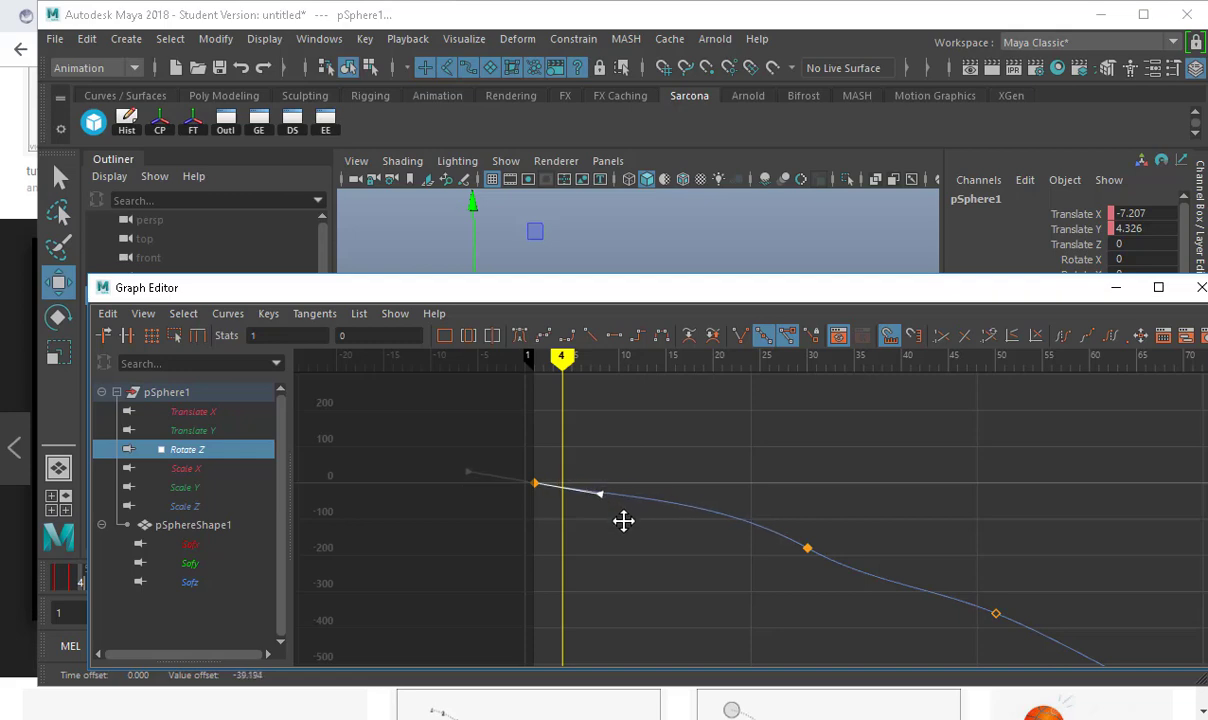
pyautogui.moveTo(757, 532); pyautogui.dragTo(704, 523)
pyautogui.moveTo(758, 536); pyautogui.dragTo(758, 553, button='middle')
pyautogui.moveTo(637, 287); pyautogui.dragTo(636, 690)
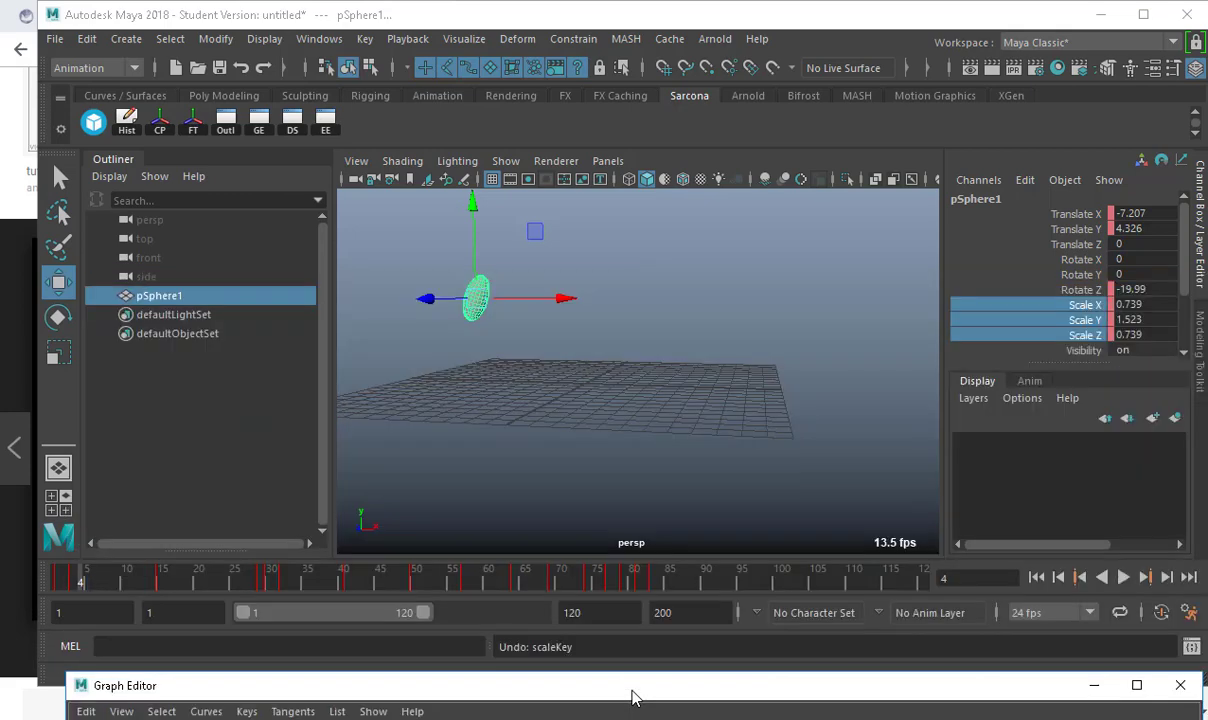
pyautogui.click(118, 579)
pyautogui.moveTo(122, 583); pyautogui.dragTo(80, 585)
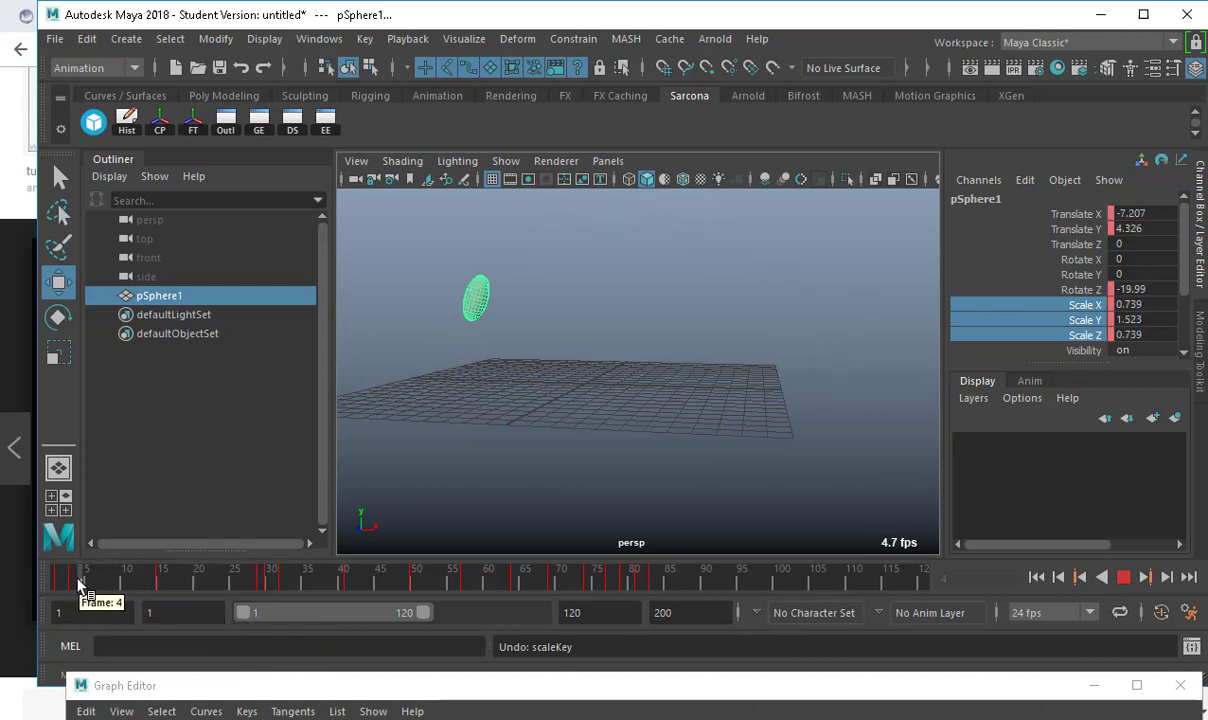
# - Try rotating the sphere on frame 4 to Rotate Z -40.912 without keying it, and scrub through the first bounce
pyautogui.press('e')
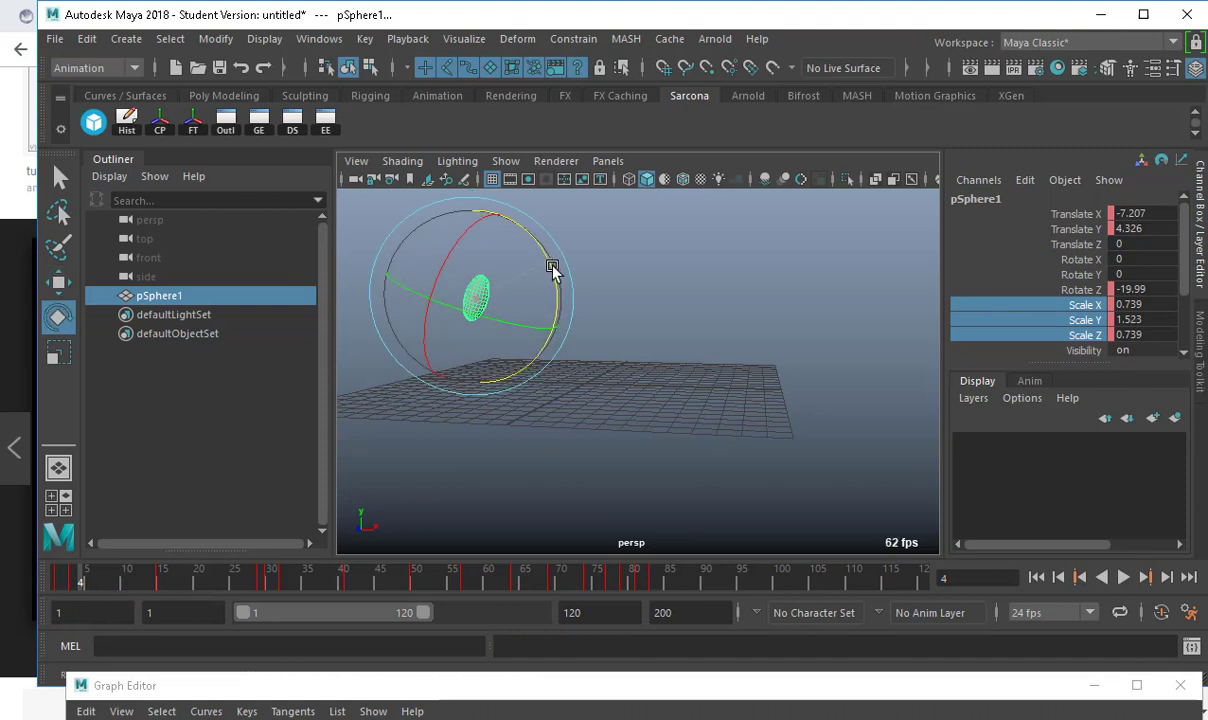
pyautogui.moveTo(553, 264); pyautogui.dragTo(562, 291)
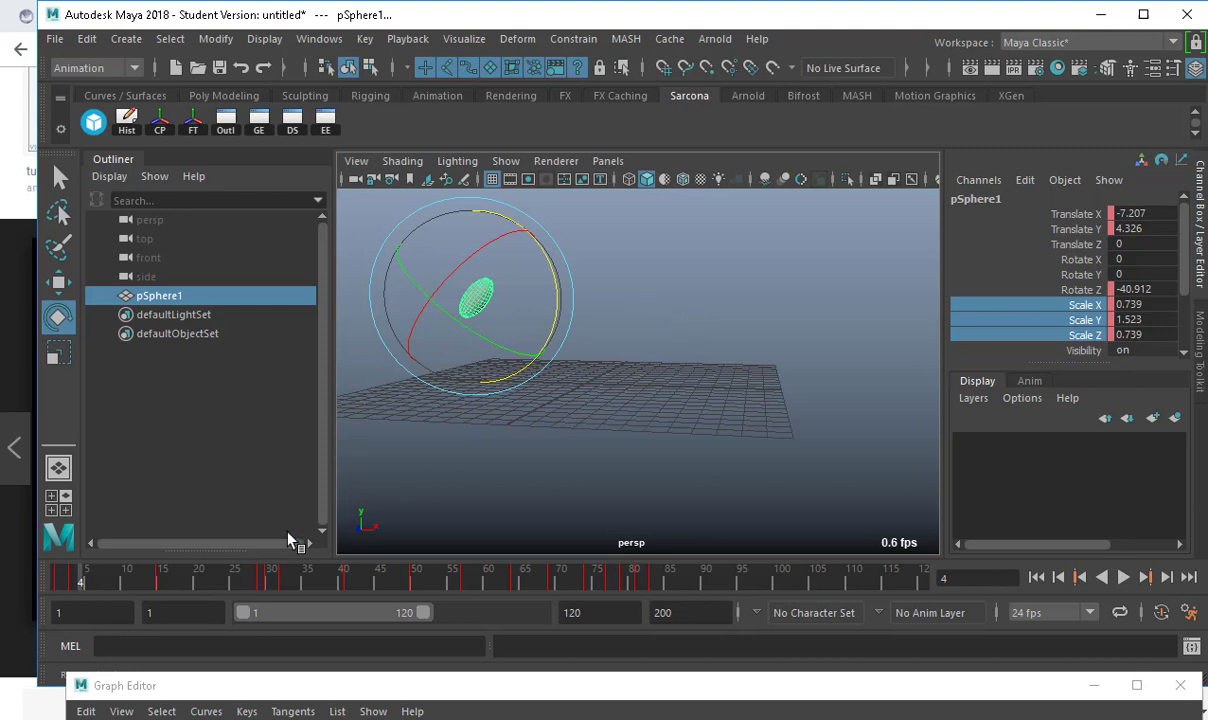
pyautogui.hotkey('alt', 'v')
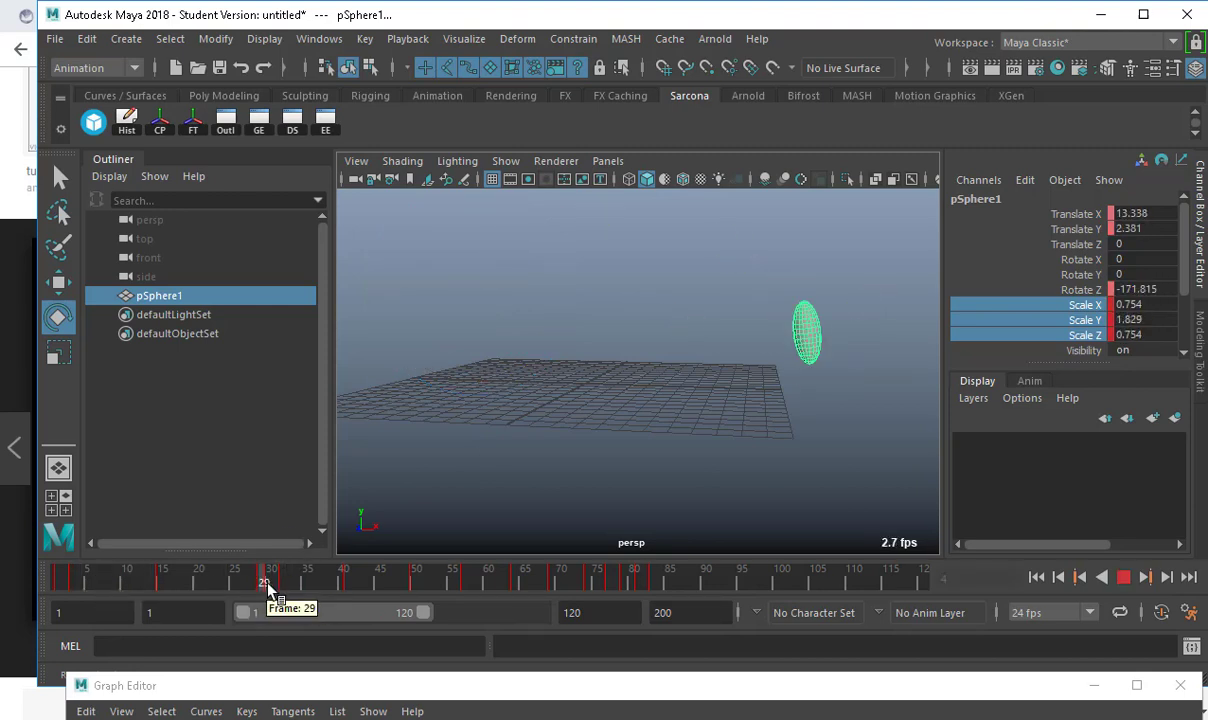
pyautogui.hotkey('alt', 'v')
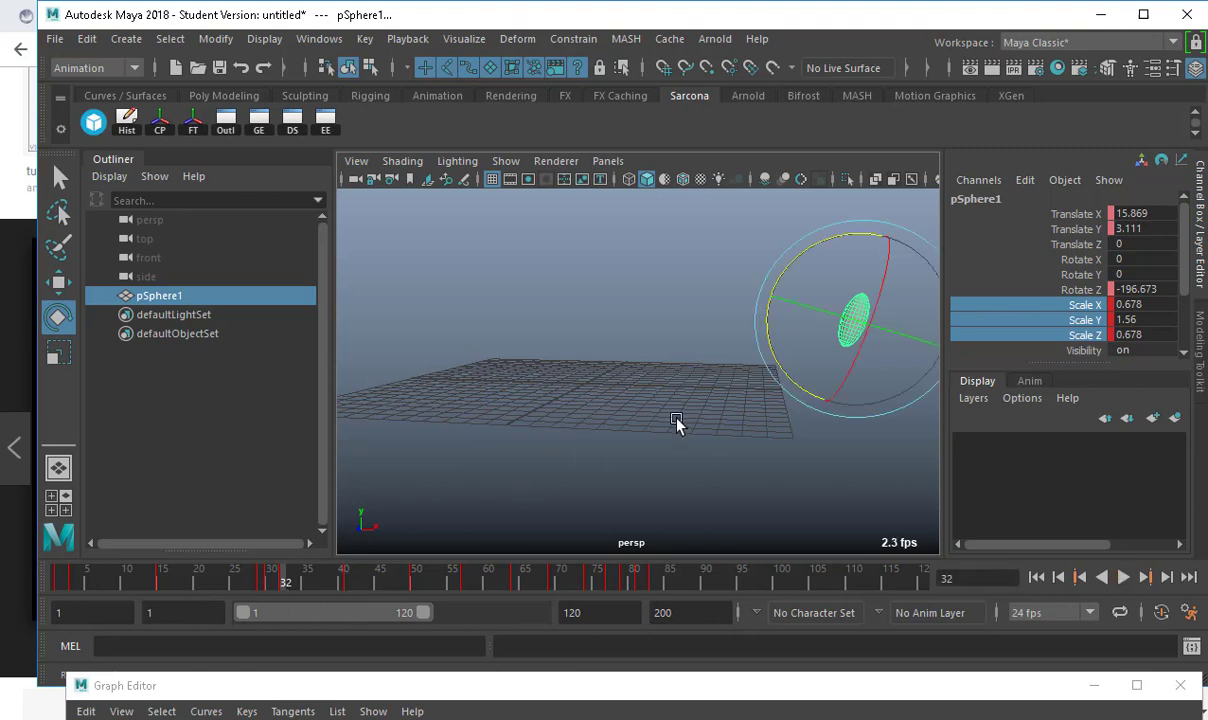
# - Reset the sphere's Scale X, Y and Z to 1 on frame 41, and key its scale on frames 41 and 57
pyautogui.keyDown('alt'); pyautogui.moveTo(677, 423); pyautogui.dragTo(480, 440); pyautogui.keyUp('alt')
pyautogui.click(342, 582)
pyautogui.click(347, 582)
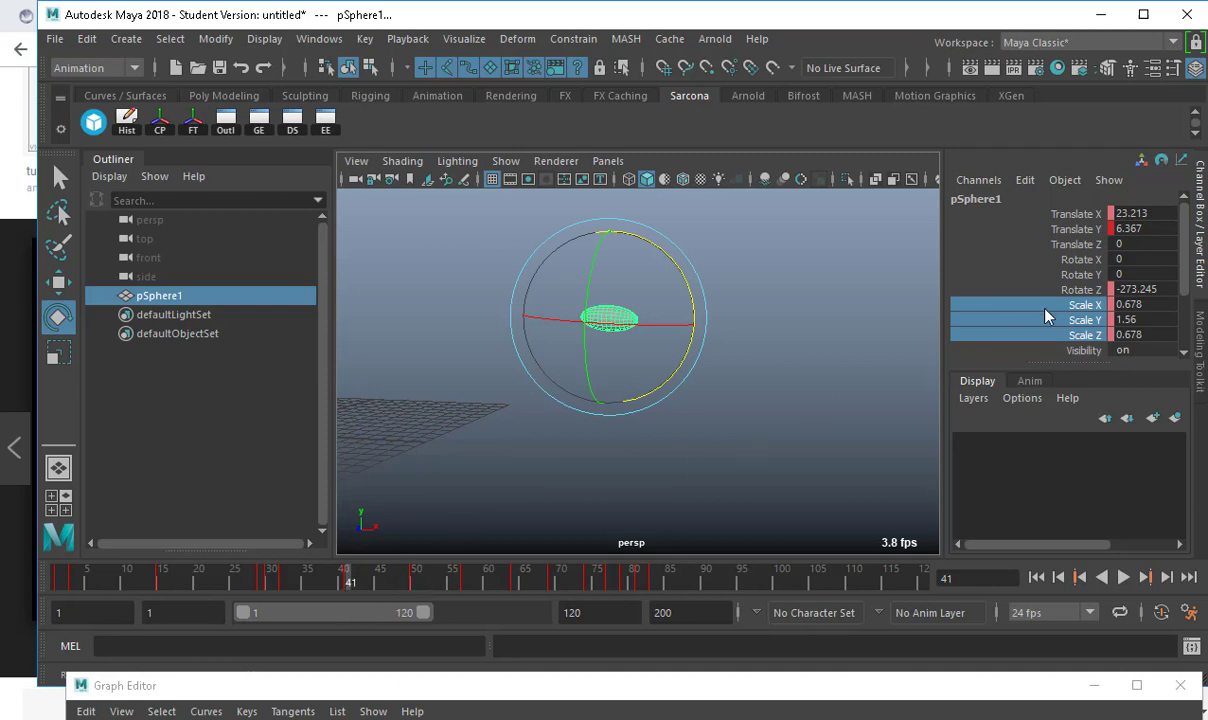
pyautogui.moveTo(1140, 304); pyautogui.dragTo(1140, 320)
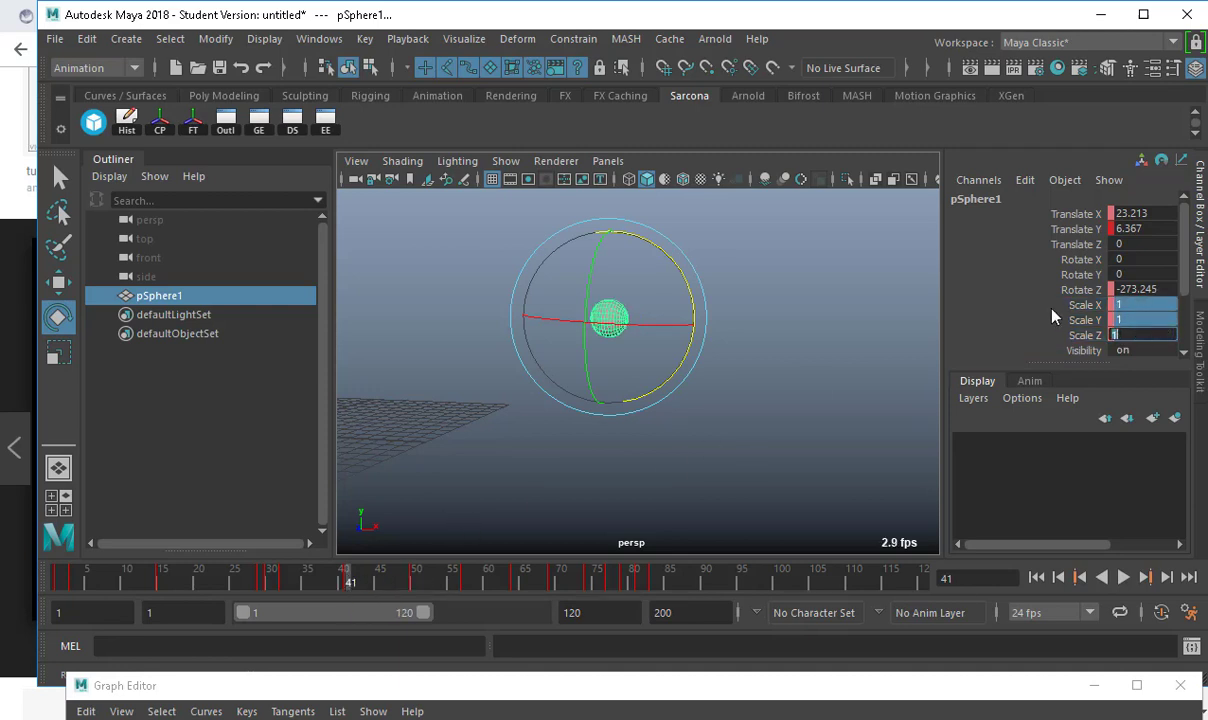
pyautogui.press('Return')
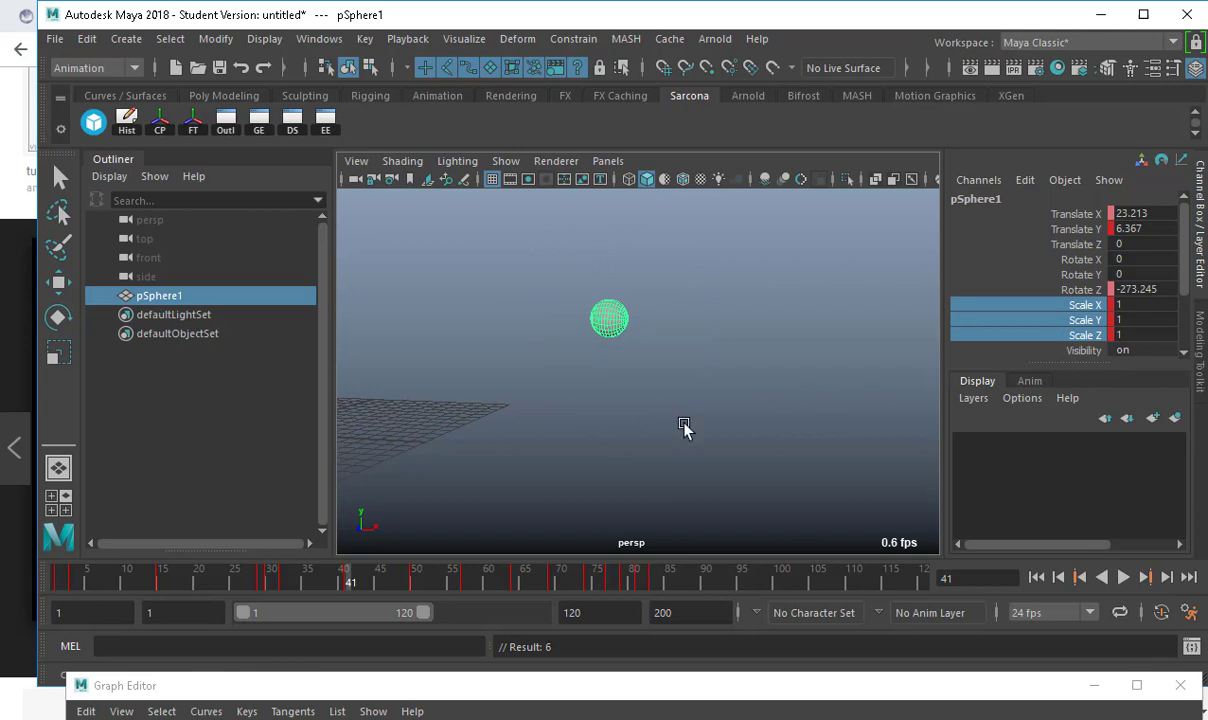
pyautogui.keyDown('alt'); pyautogui.moveTo(617, 394); pyautogui.dragTo(571, 380, button='middle'); pyautogui.keyUp('alt')
pyautogui.click(462, 581)
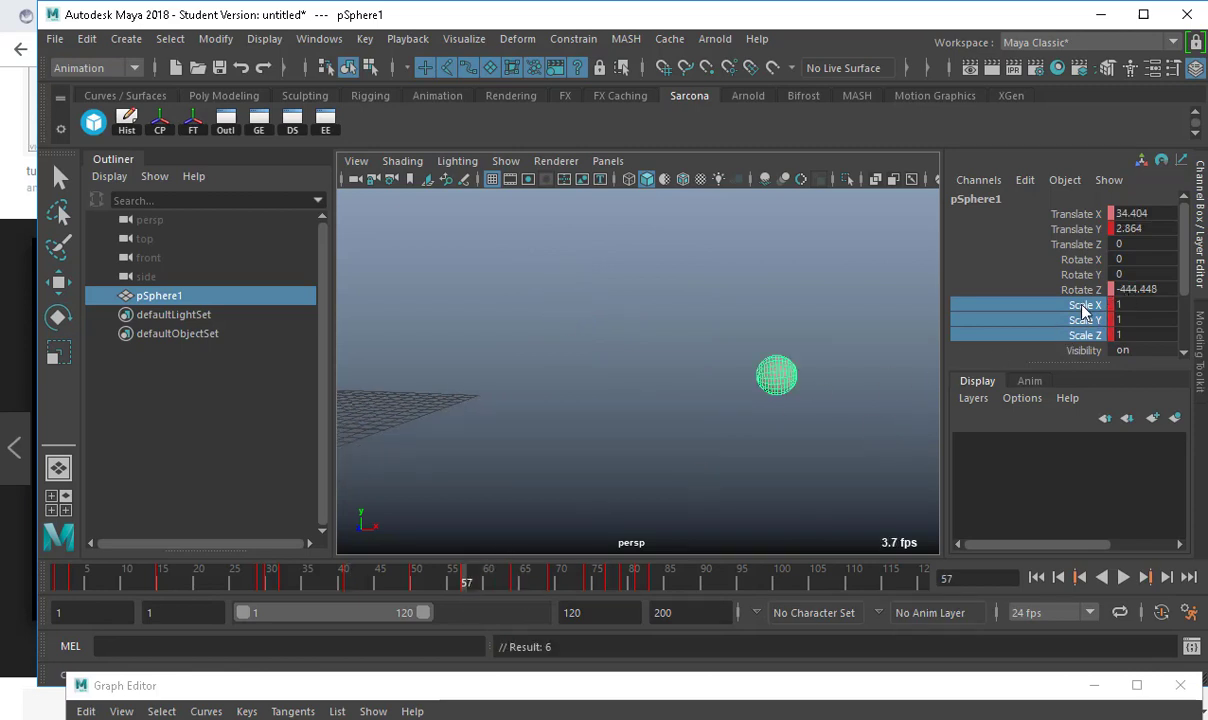
# - On frame 49, stretch the falling sphere along Y, narrow it in X and Z, and key its scale
pyautogui.moveTo(332, 576); pyautogui.dragTo(410, 590)
pyautogui.press('e')
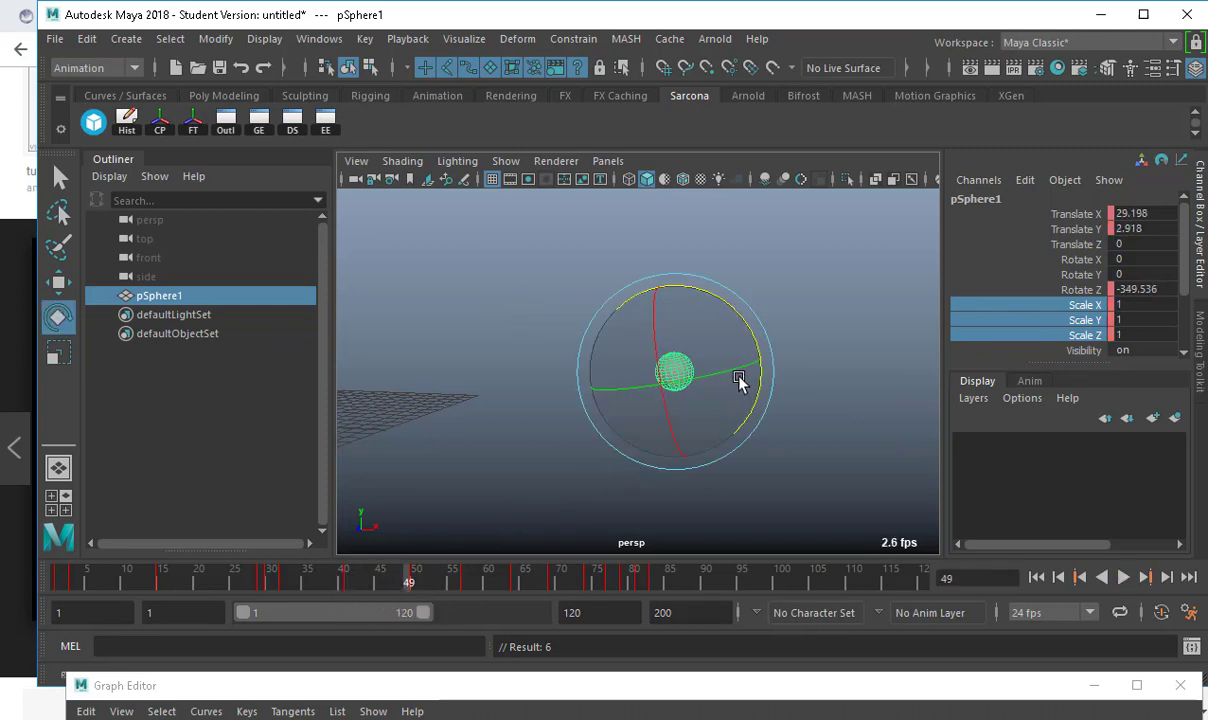
pyautogui.press('r')
pyautogui.moveTo(659, 287); pyautogui.dragTo(712, 396)
pyautogui.press('space')
pyautogui.press('space')
pyautogui.moveTo(696, 291); pyautogui.dragTo(545, 540)
# - Key the stretched scale on frame 51 with Scale X and Z 0.69 and Scale Y 1.797
pyautogui.click(423, 579)
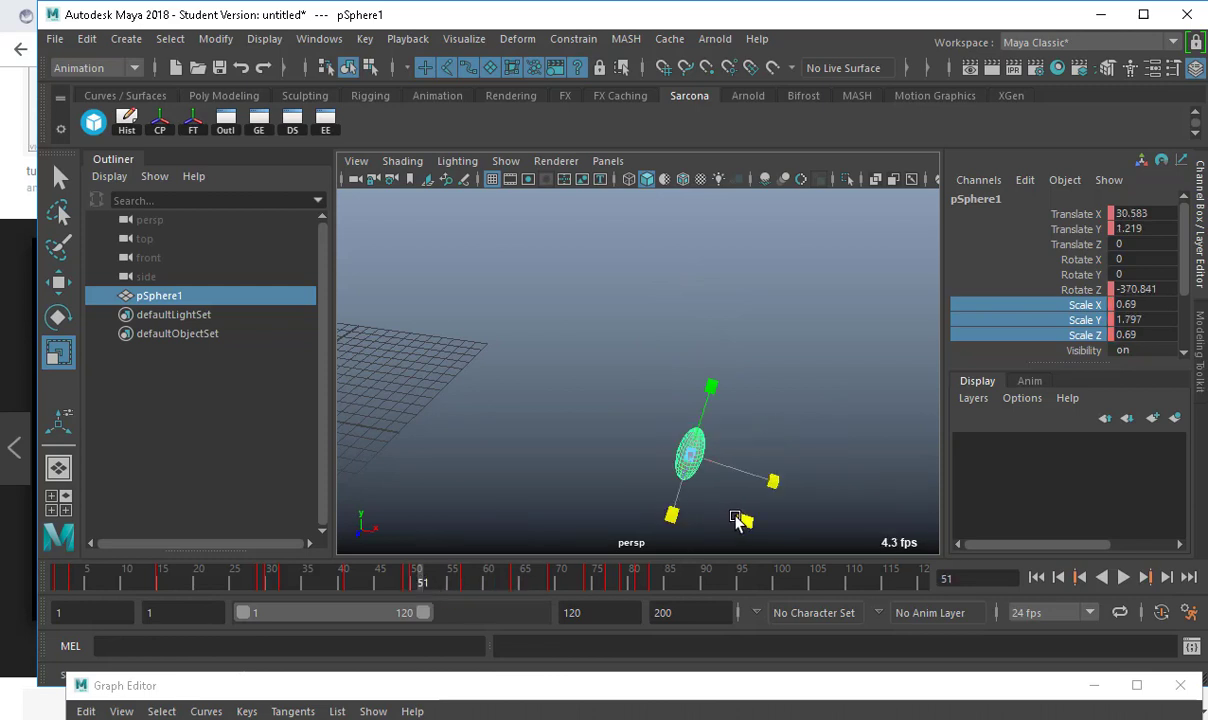
pyautogui.click(415, 580)
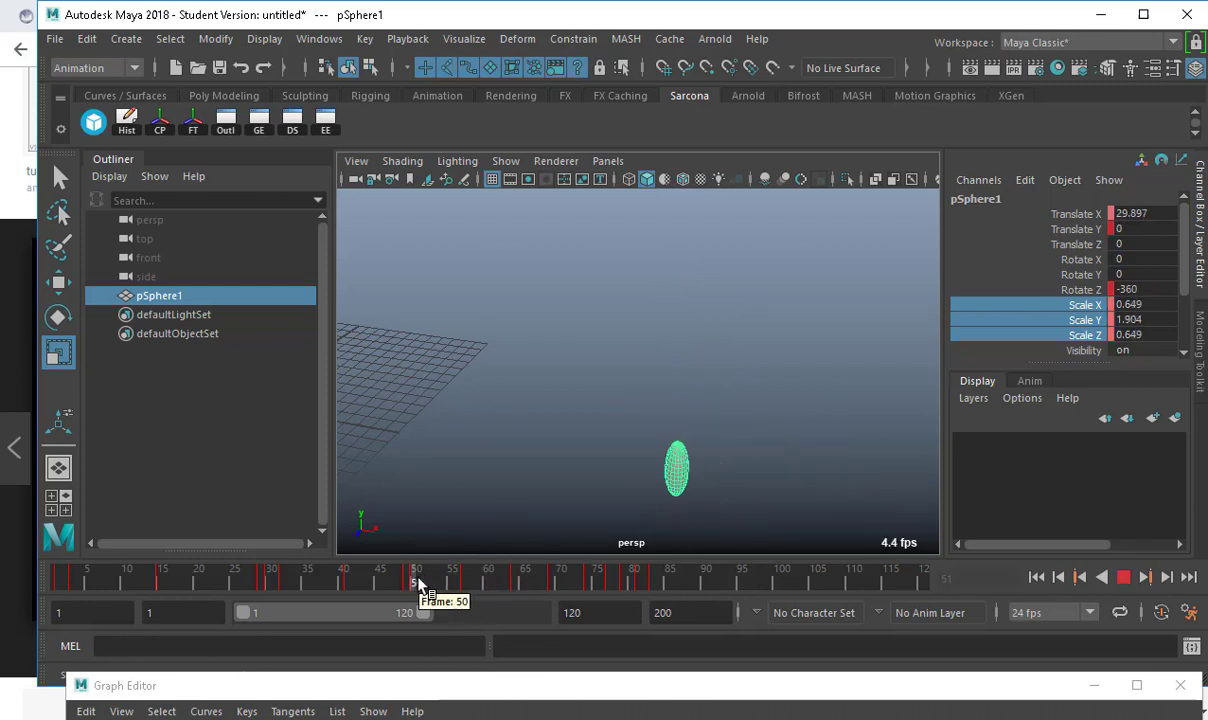
pyautogui.moveTo(418, 583); pyautogui.dragTo(423, 584)
pyautogui.press('s')
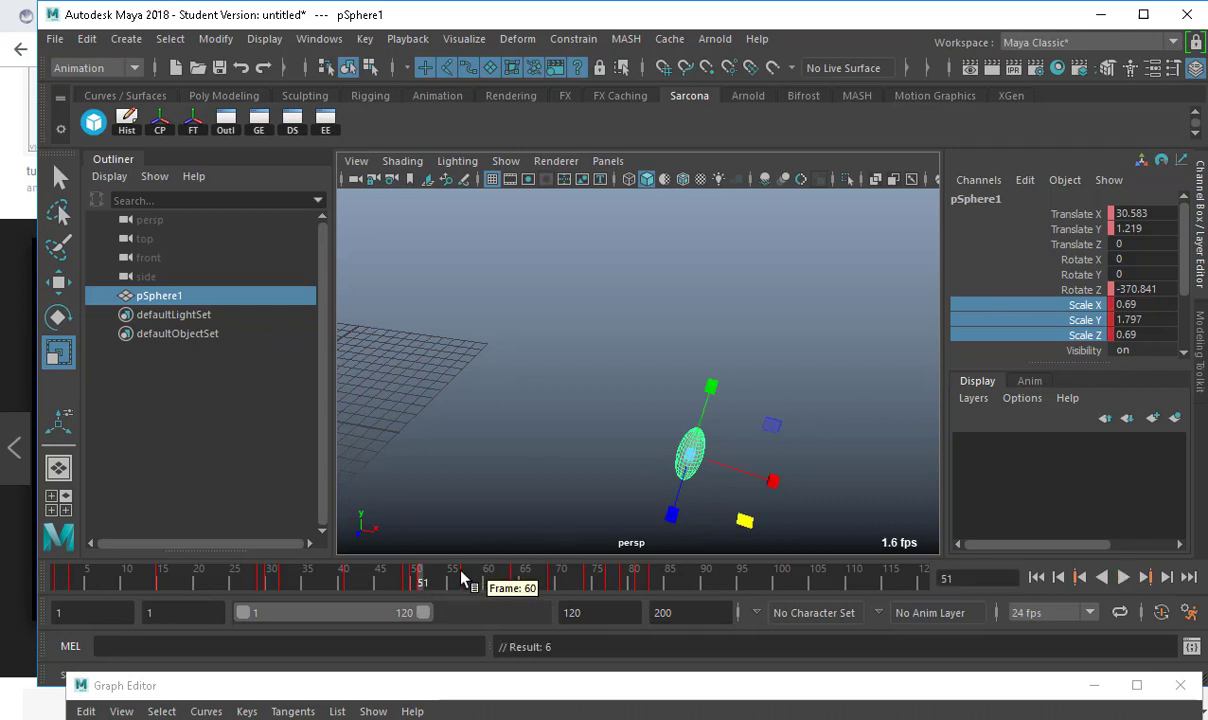
# - On the frame 50 ground contact, squash the sphere to Scale X and Z 1.17 and Scale Y 0.632, and key its scale
pyautogui.click(415, 582)
pyautogui.moveTo(730, 527); pyautogui.dragTo(778, 543)
pyautogui.moveTo(682, 399); pyautogui.dragTo(698, 426)
pyautogui.hotkey('shift', 'r')
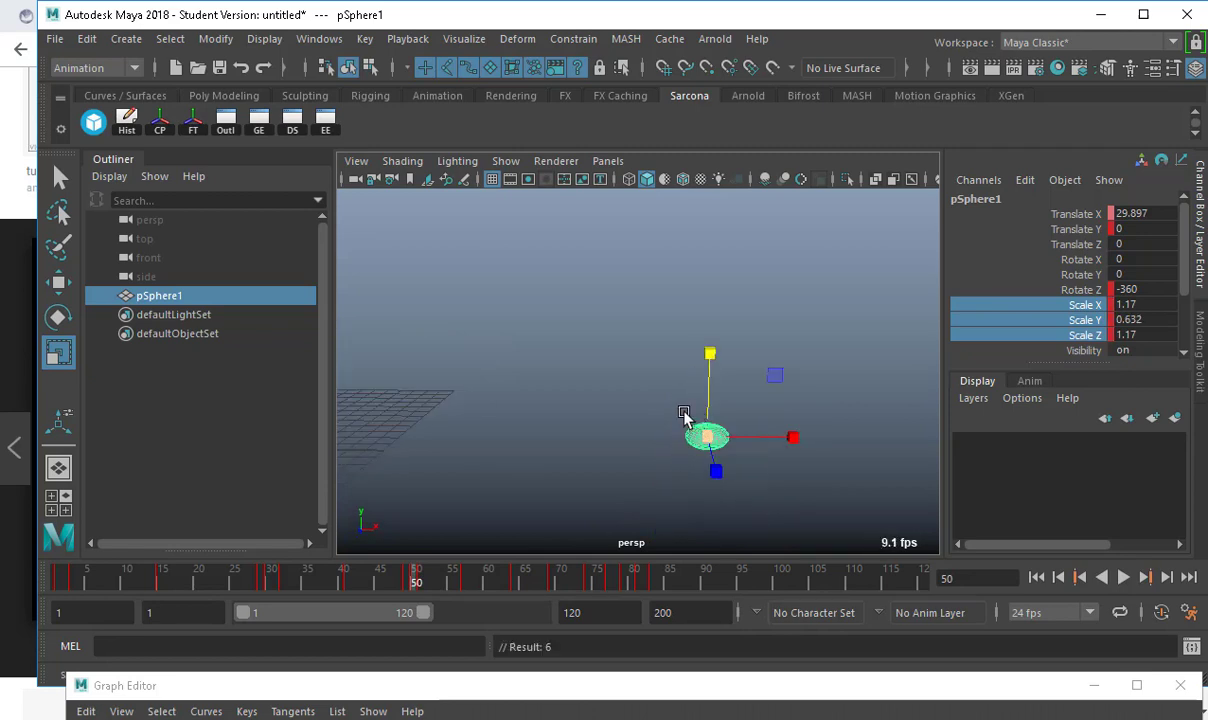
# - On frame 63, stretch the sphere to Scale Y 1.499 and Scale X and Z 0.918, and key its scale
pyautogui.keyDown('alt'); pyautogui.moveTo(576, 532); pyautogui.dragTo(460, 525, button='middle'); pyautogui.keyUp('alt')
pyautogui.moveTo(410, 580); pyautogui.dragTo(510, 585)
pyautogui.moveTo(755, 494); pyautogui.dragTo(763, 531)
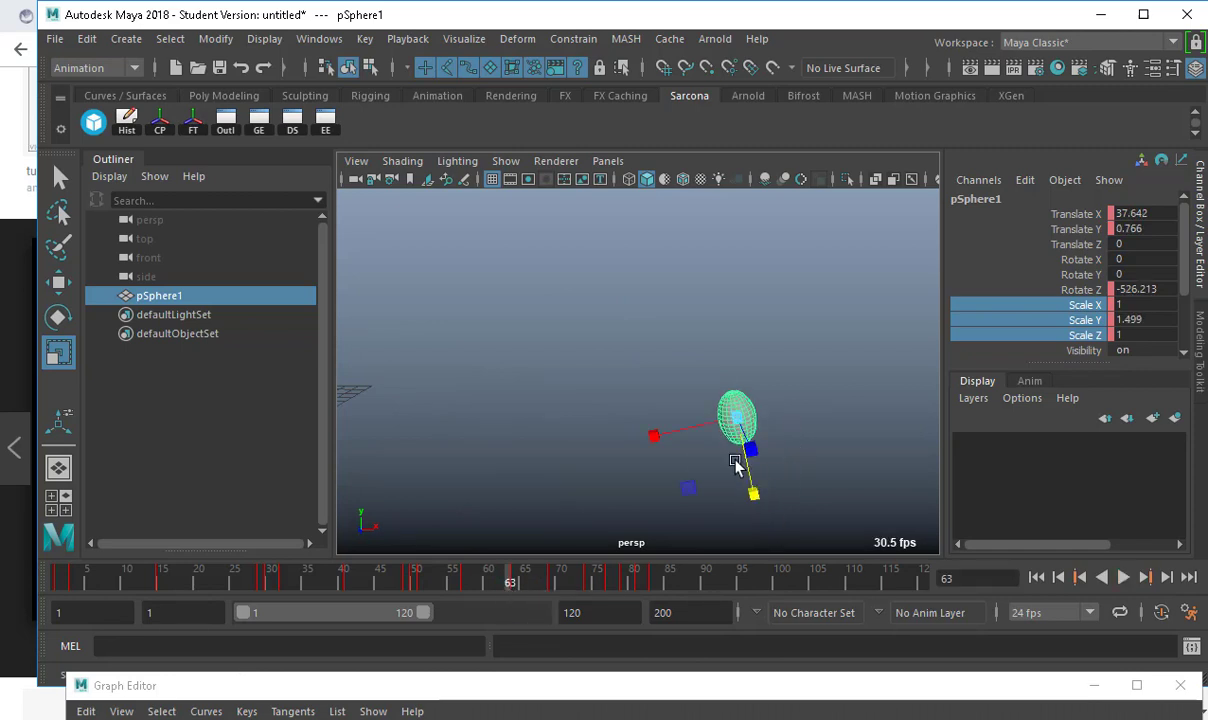
pyautogui.keyDown('alt'); pyautogui.moveTo(736, 464); pyautogui.dragTo(727, 343); pyautogui.keyUp('alt')
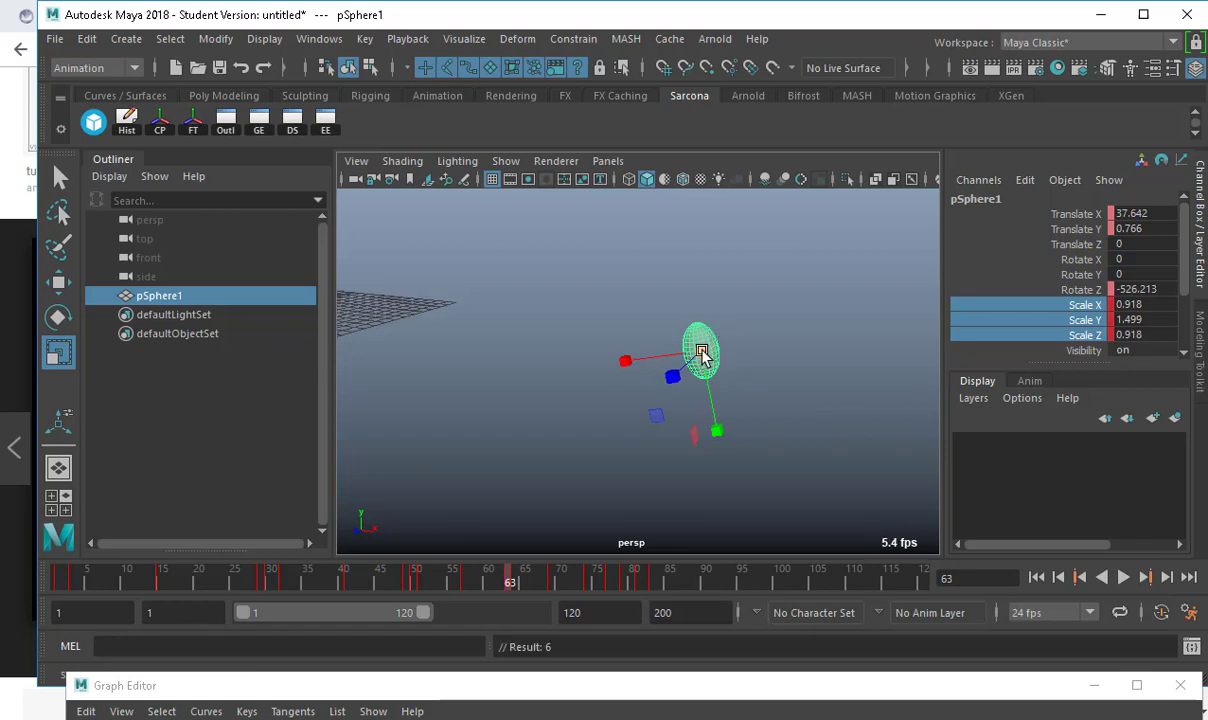
pyautogui.keyDown('alt'); pyautogui.moveTo(702, 351); pyautogui.dragTo(880, 362, button='right'); pyautogui.keyUp('alt')
# - On the frame 64 ground contact, squash the sphere to Scale X and Z 1.1 and Scale Y 0.87, and key its scale
pyautogui.hotkey('alt', 'v')
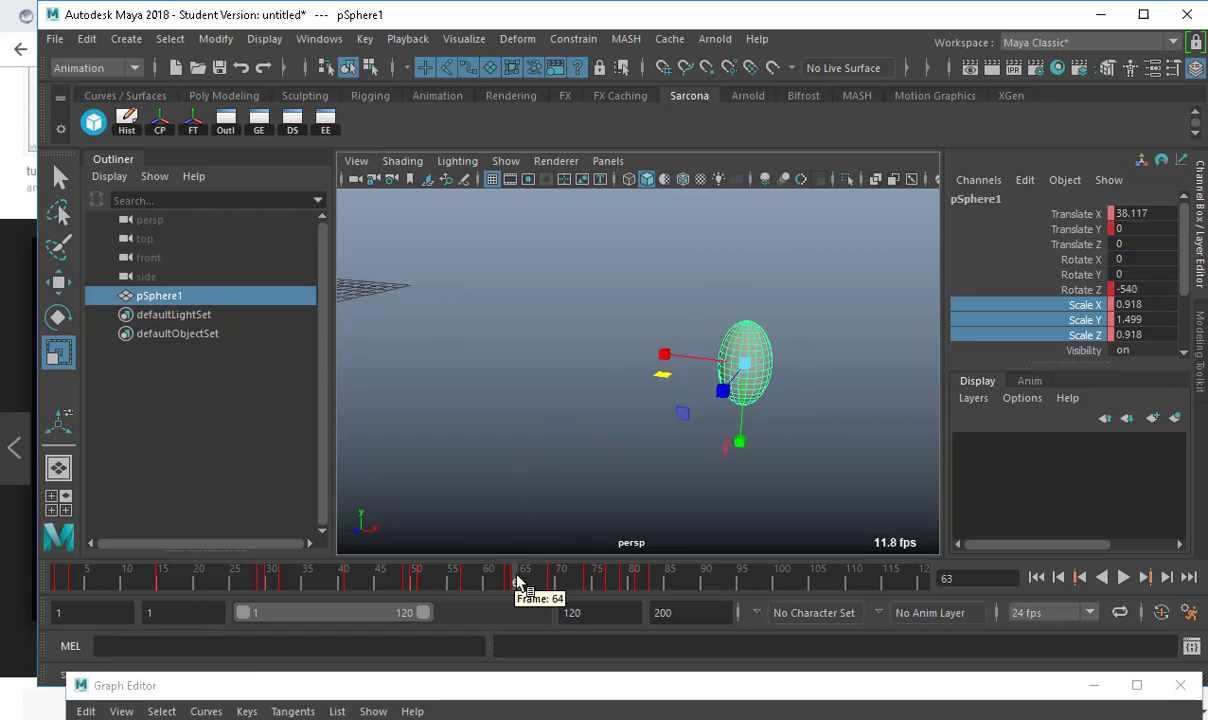
pyautogui.click(517, 582)
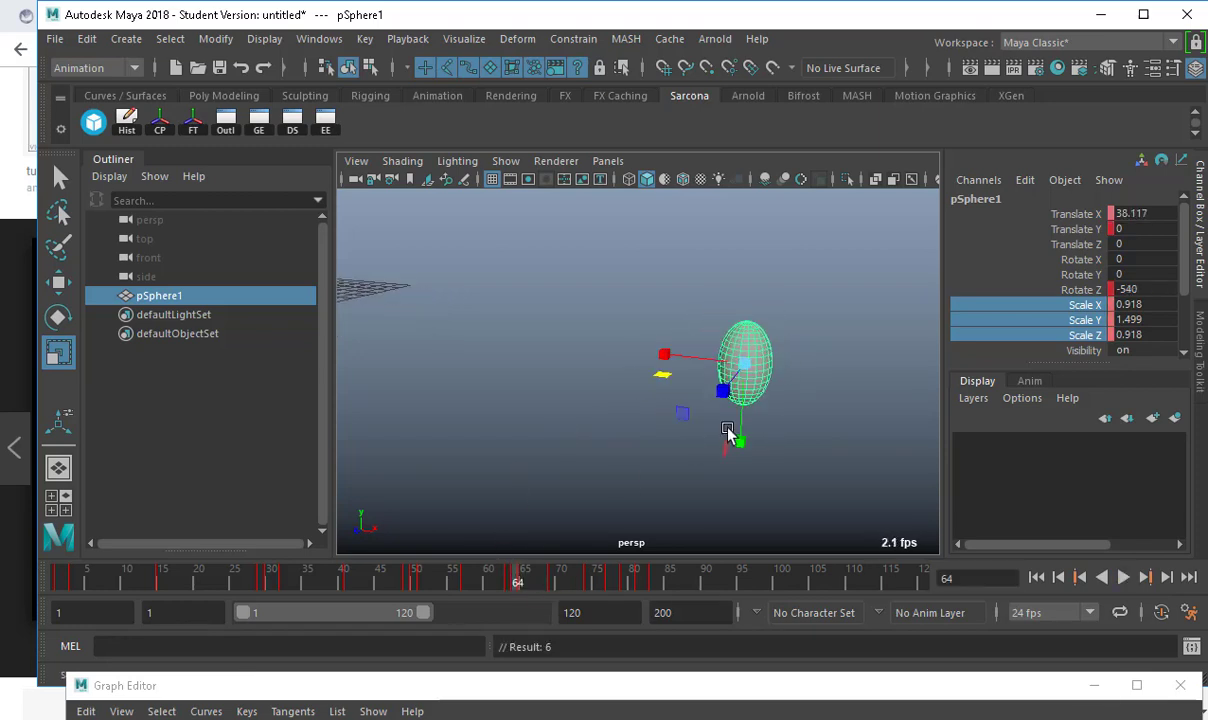
pyautogui.moveTo(741, 428); pyautogui.dragTo(743, 405)
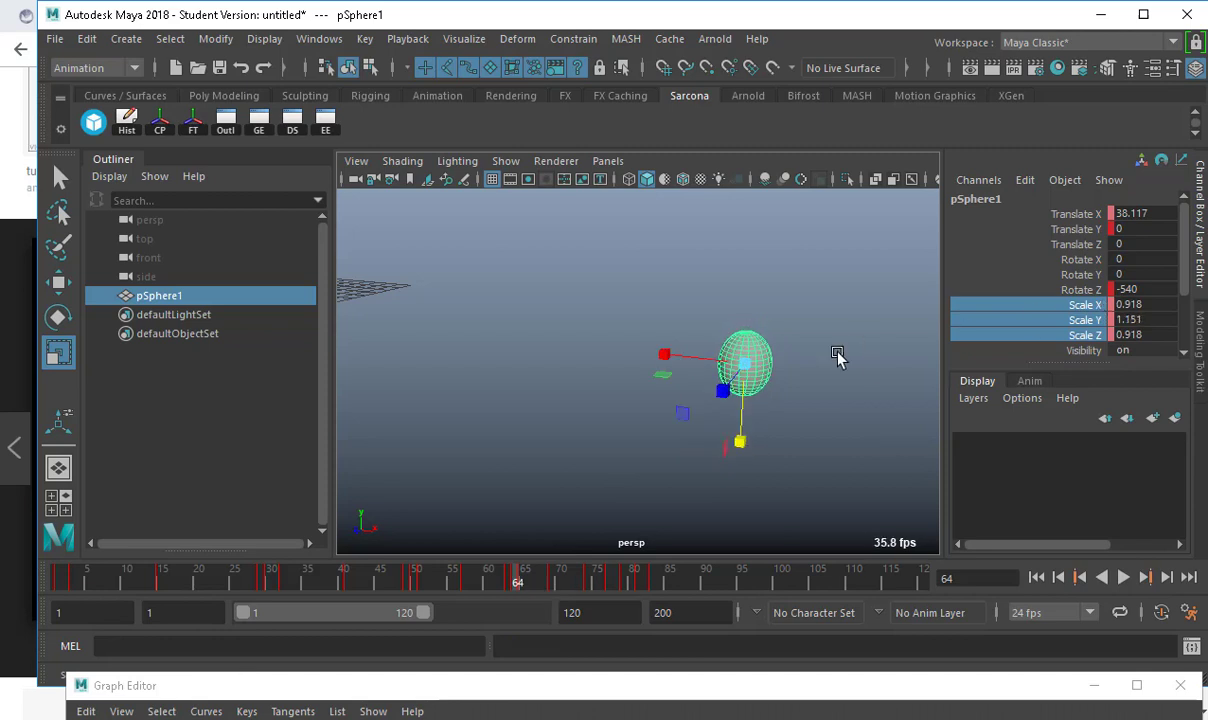
pyautogui.moveTo(665, 375); pyautogui.dragTo(660, 376)
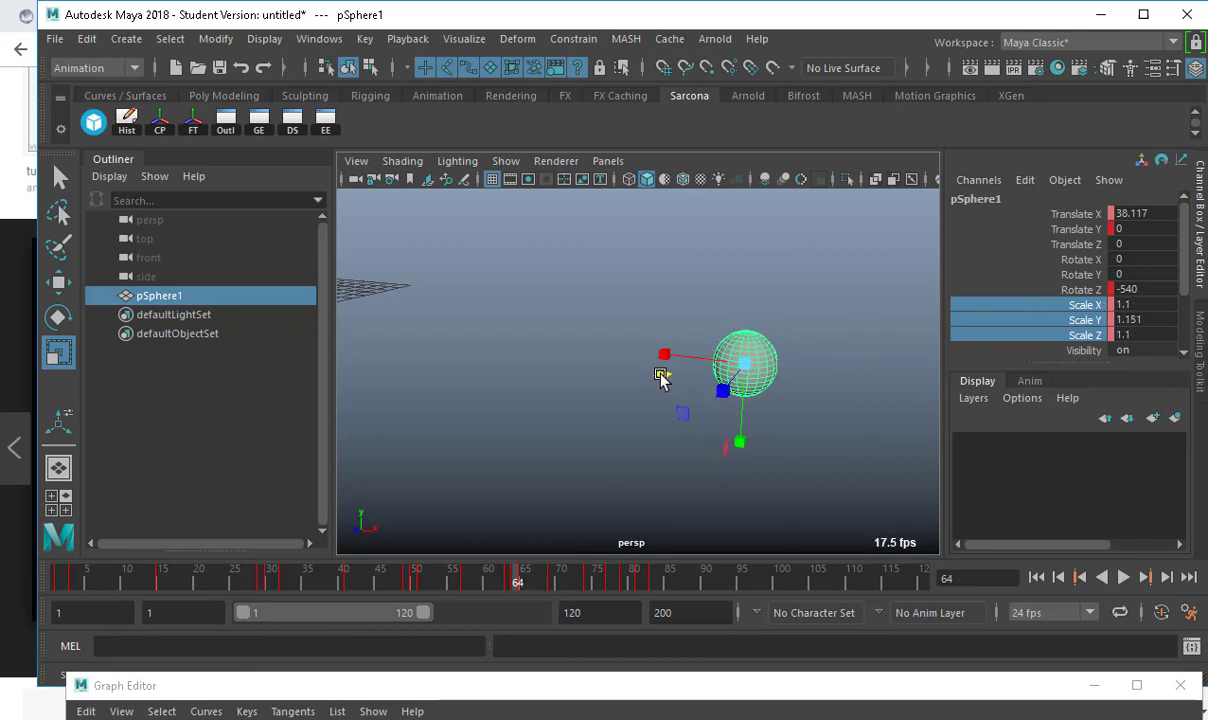
pyautogui.moveTo(740, 440)
pyautogui.mouseDown()
pyautogui.moveTo(736, 423)
pyautogui.moveTo(738, 440)
pyautogui.mouseUp()
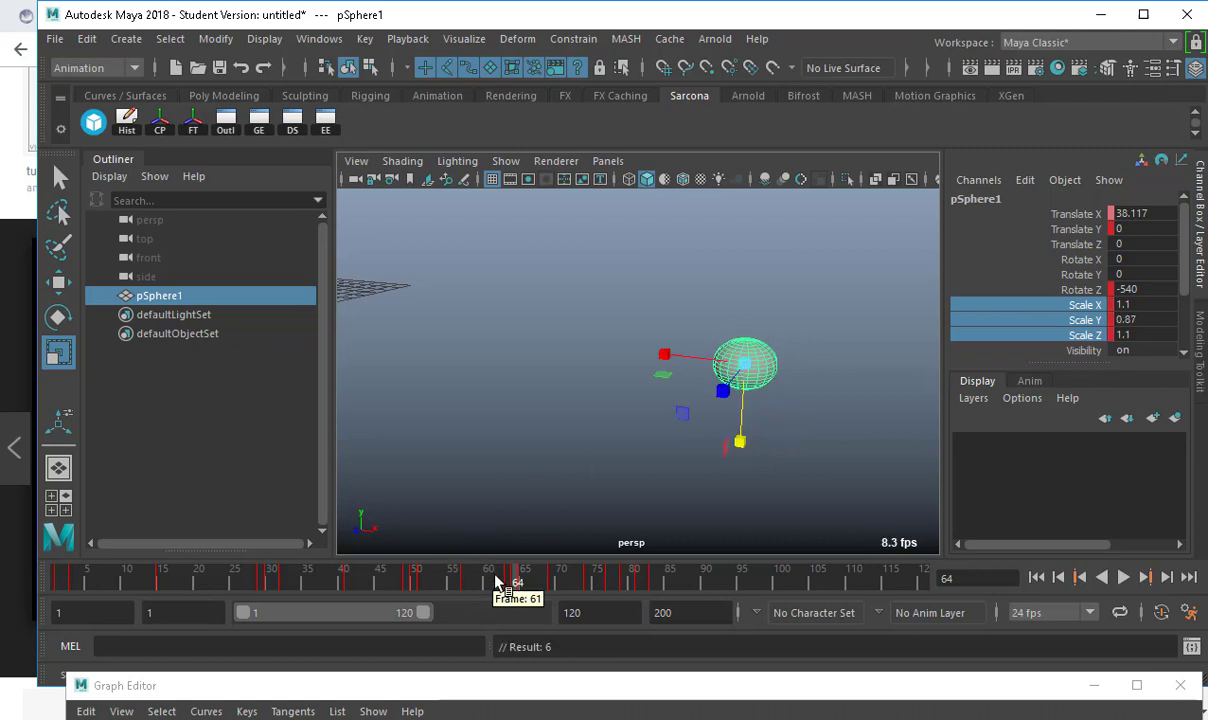
# - On frame 69, return the sphere's Scale X, Y and Z to 1 and key its scale
pyautogui.moveTo(504, 580); pyautogui.dragTo(553, 582)
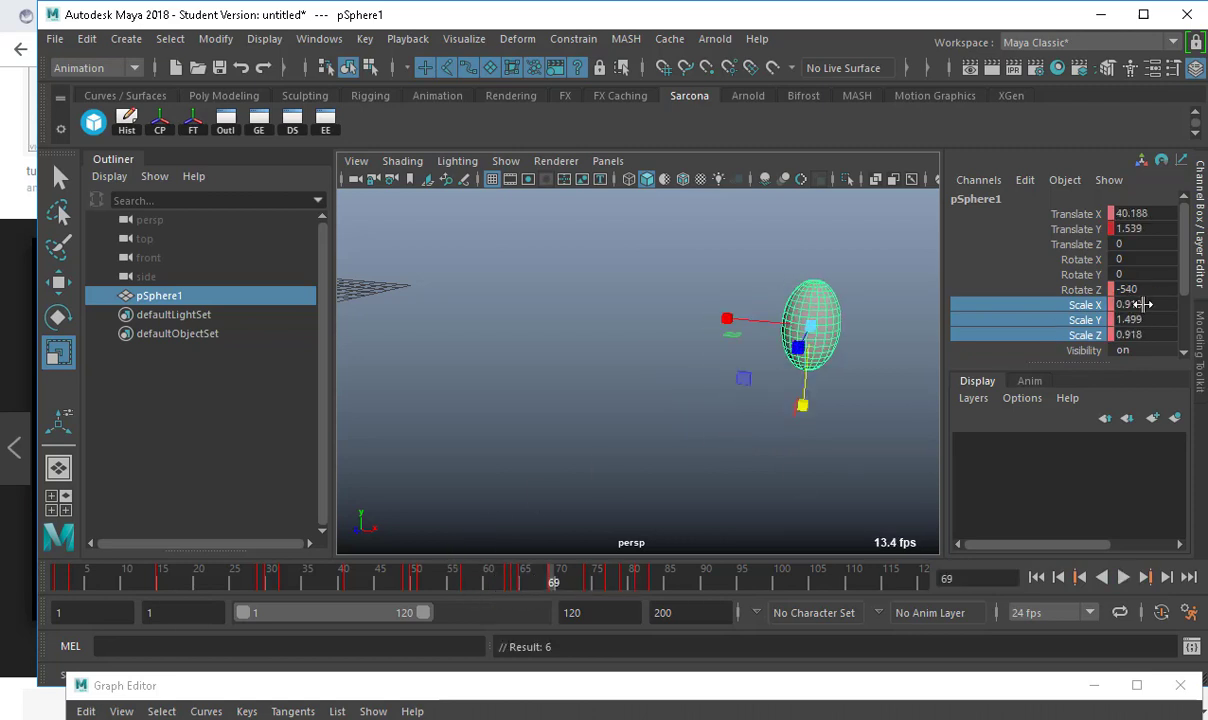
pyautogui.click(1140, 334)
pyautogui.write('0')
pyautogui.press('Return')
pyautogui.write('1')
pyautogui.press('Return')
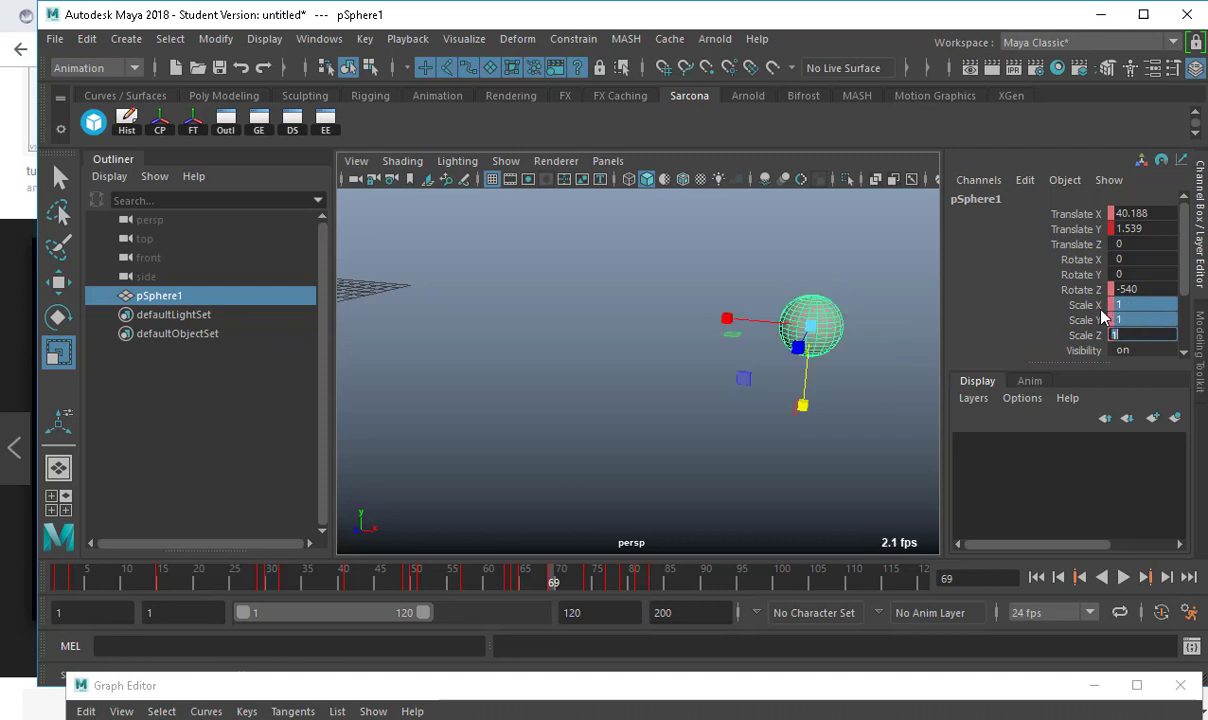
# - Play the animation from the first frame in a side-on view covering the ball's whole path
pyautogui.keyDown('alt'); pyautogui.moveTo(820, 402); pyautogui.dragTo(417, 456); pyautogui.keyUp('alt')
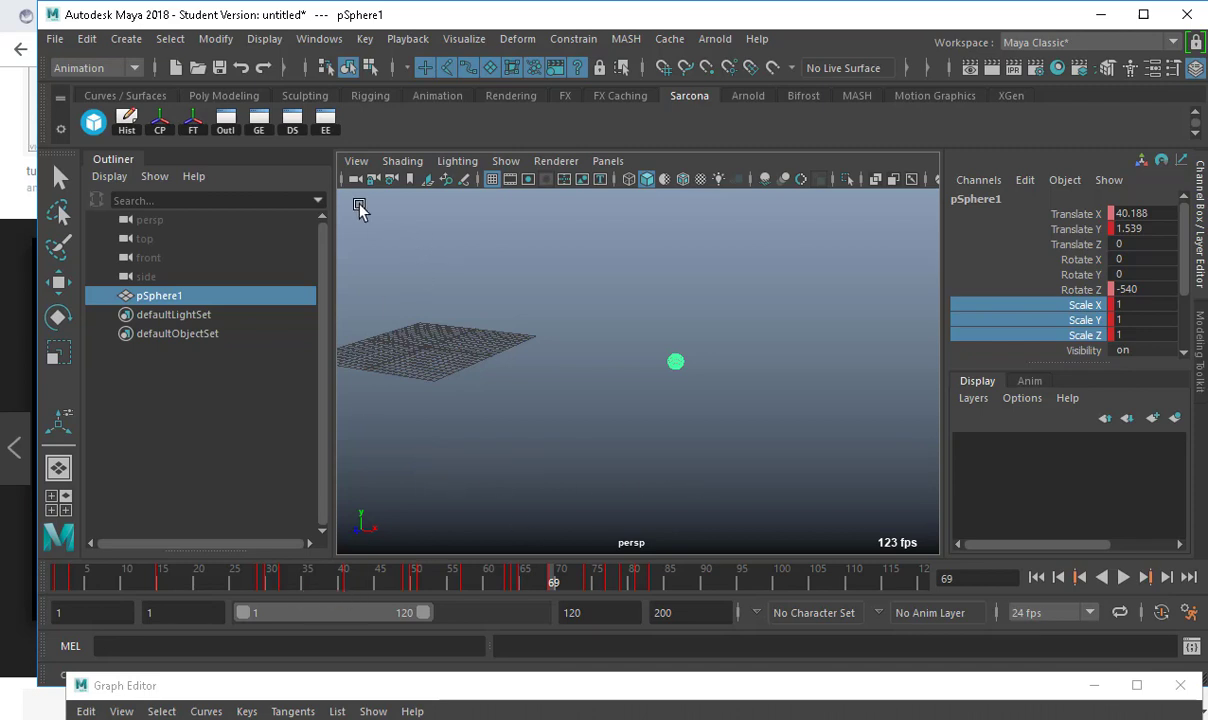
pyautogui.keyDown('alt'); pyautogui.moveTo(760, 256); pyautogui.dragTo(1040, 450); pyautogui.keyUp('alt')
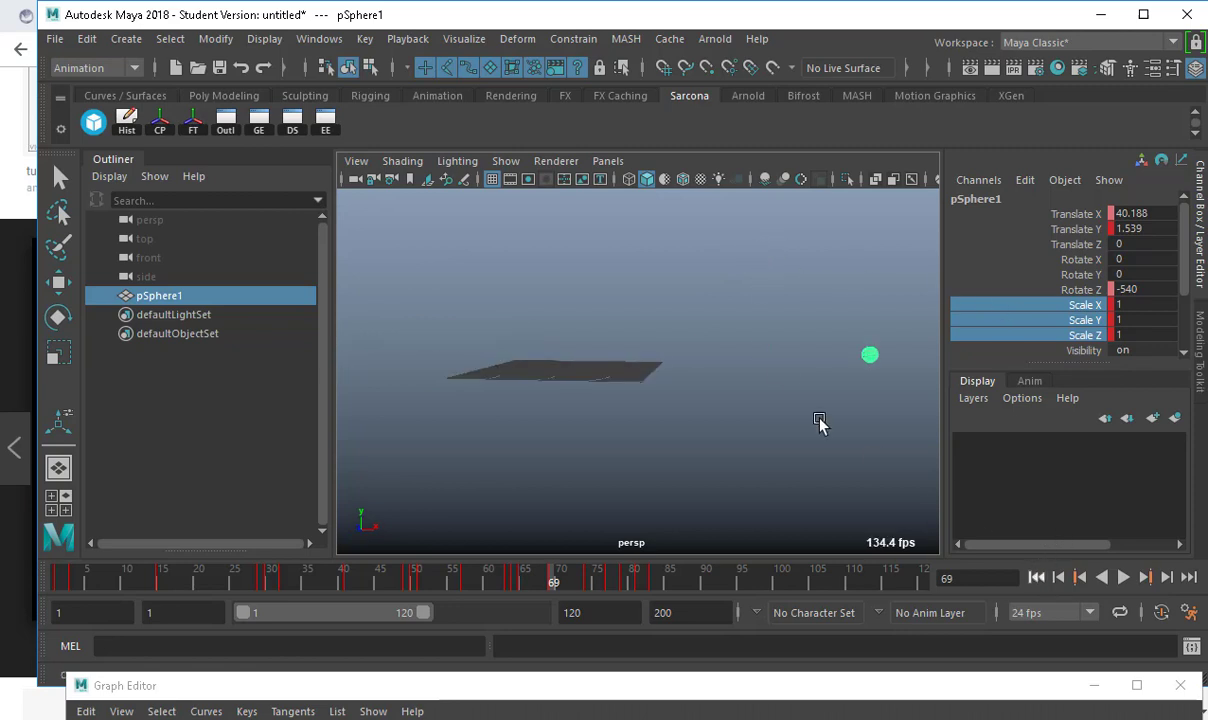
pyautogui.hotkey('alt', 'shift', 'v')
pyautogui.moveTo(820, 424)
pyautogui.keyDown('alt'); pyautogui.mouseDown()
pyautogui.moveTo(857, 386)
pyautogui.moveTo(844, 383)
pyautogui.moveTo(822, 410)
pyautogui.mouseUp(); pyautogui.keyUp('alt')
pyautogui.hotkey('alt', 'v')
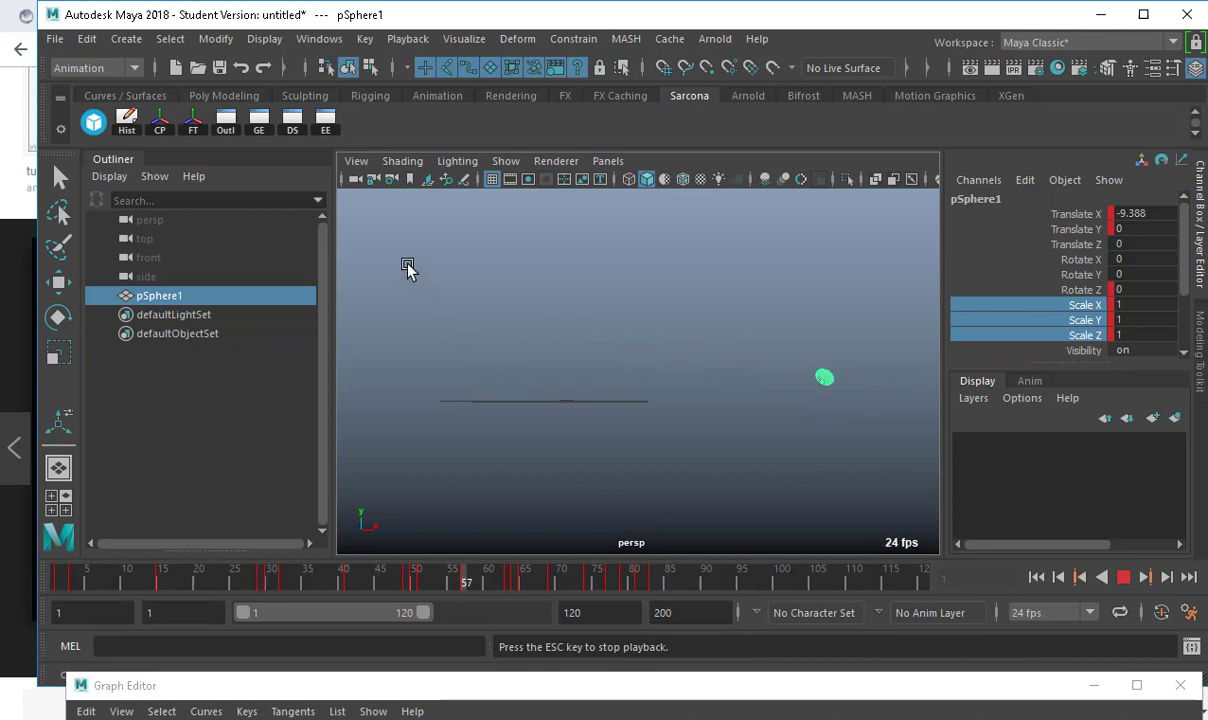
# - Examine the upper and lower keys of the sphere's scale curves in an enlarged Graph Editor
pyautogui.click(260, 125)
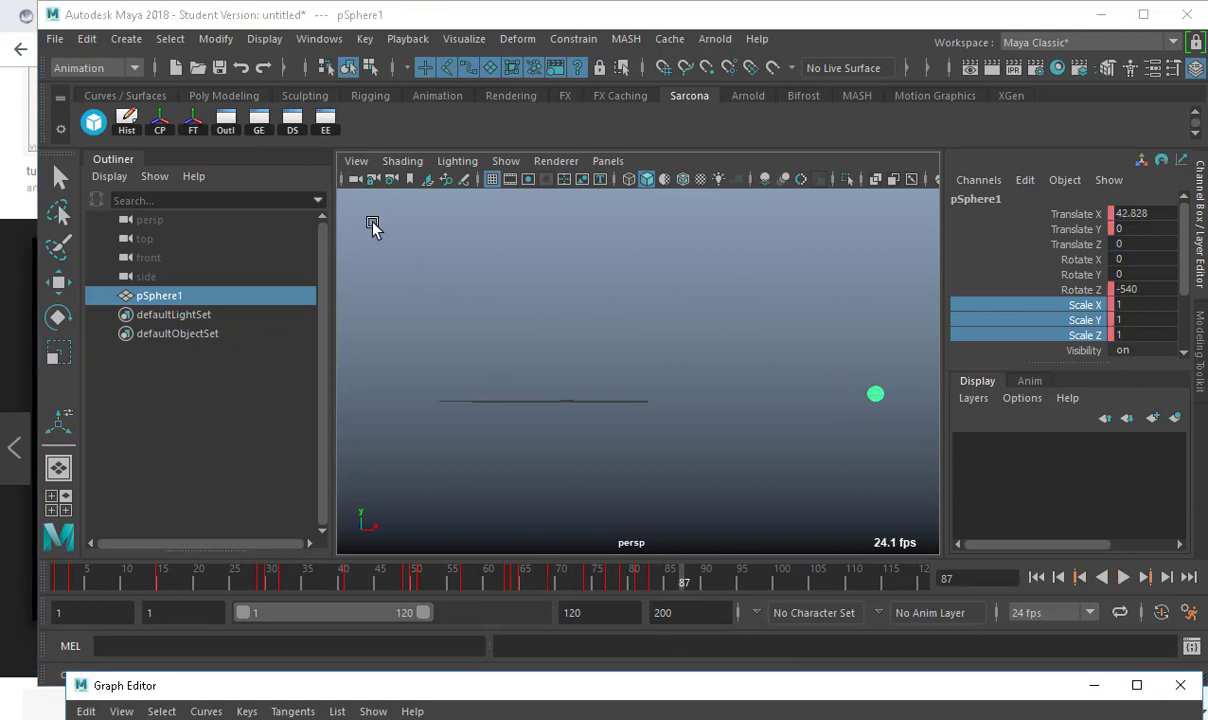
pyautogui.click(258, 128)
pyautogui.moveTo(593, 686); pyautogui.dragTo(580, 120)
pyautogui.doubleClick(630, 116)
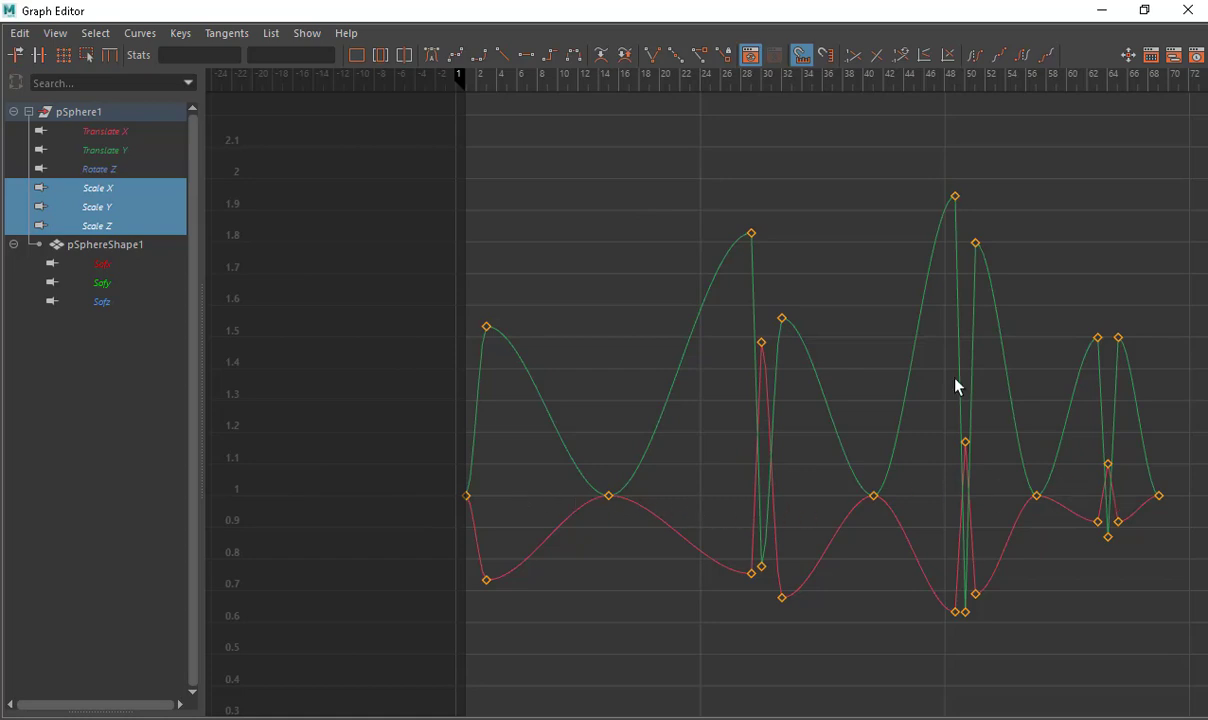
pyautogui.moveTo(397, 140); pyautogui.dragTo(1165, 431)
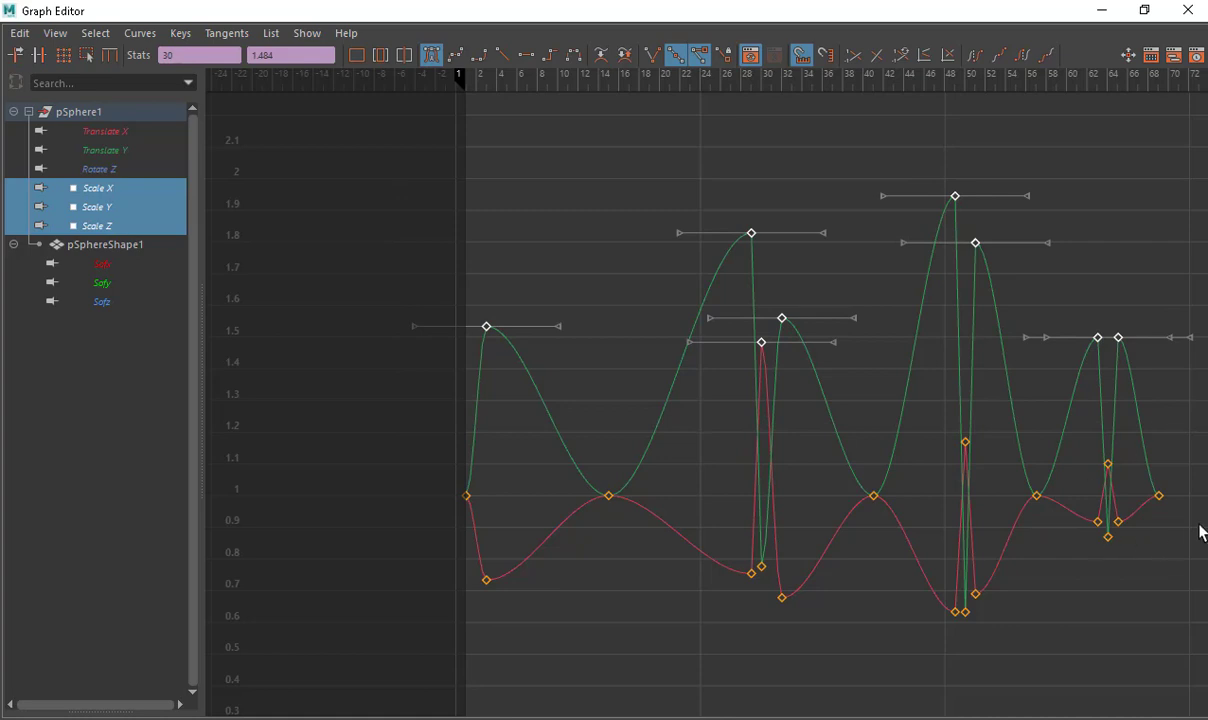
pyautogui.moveTo(826, 616); pyautogui.dragTo(250, 705)
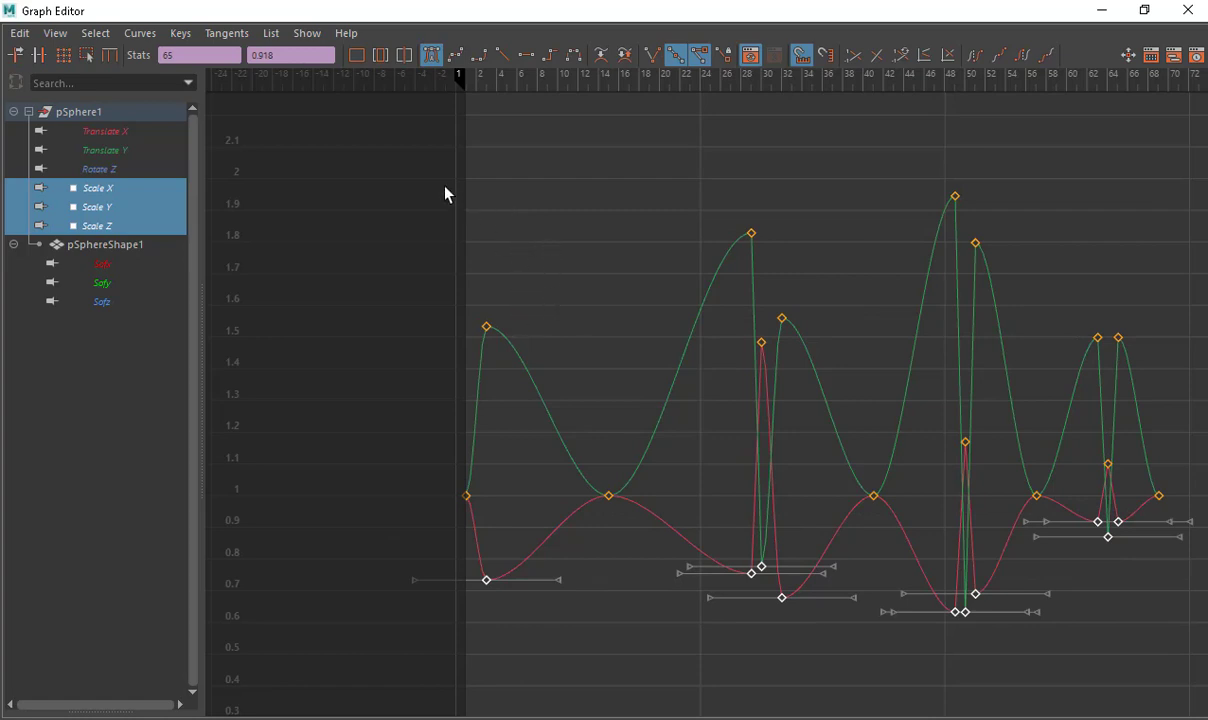
pyautogui.moveTo(402, 144); pyautogui.dragTo(1170, 398)
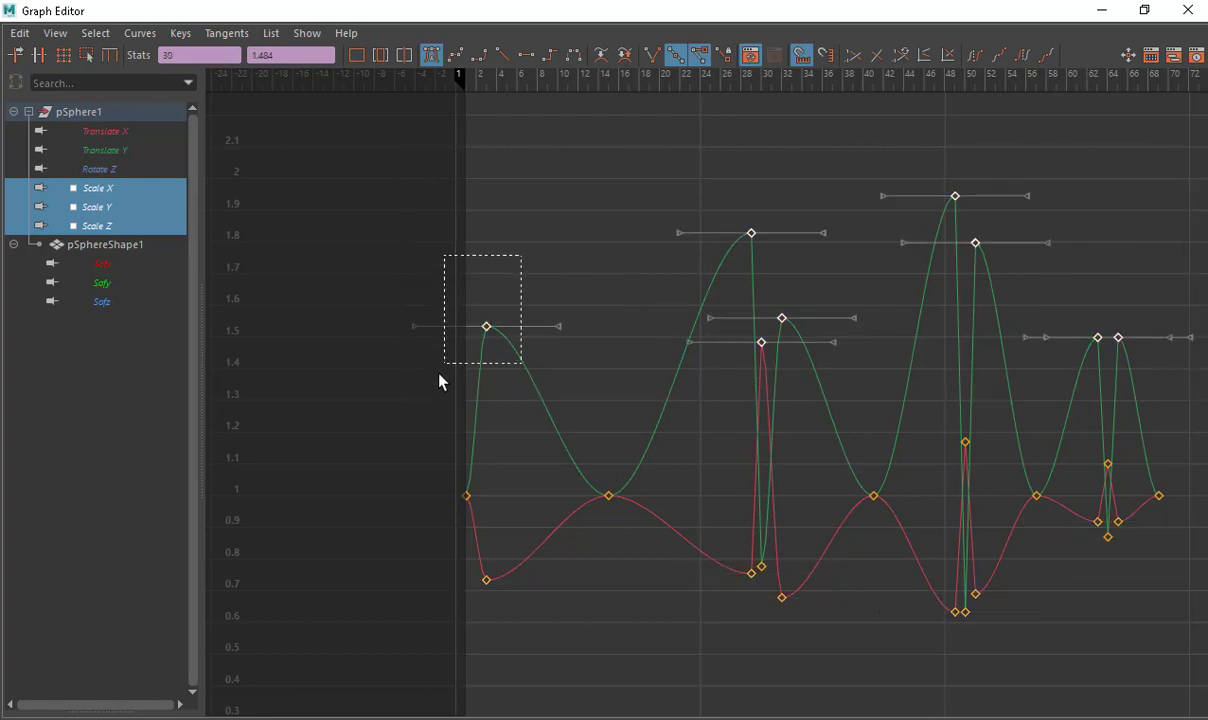
pyautogui.moveTo(439, 374); pyautogui.dragTo(467, 391)
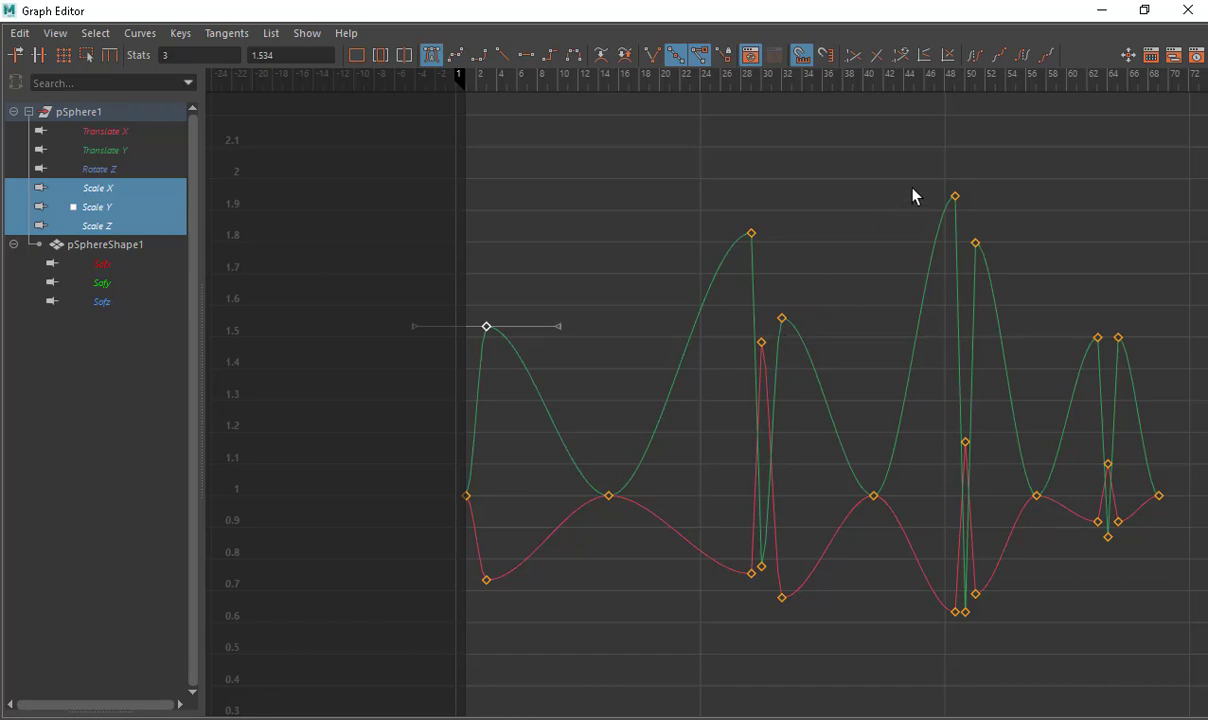
# - Lower the first bounce's upper keys: Scale Y to about 1.39 at frame 29 and 1.252 at frame 32, Scale X and Z to 1.31 at frame 30
pyautogui.moveTo(688, 185); pyautogui.dragTo(758, 285)
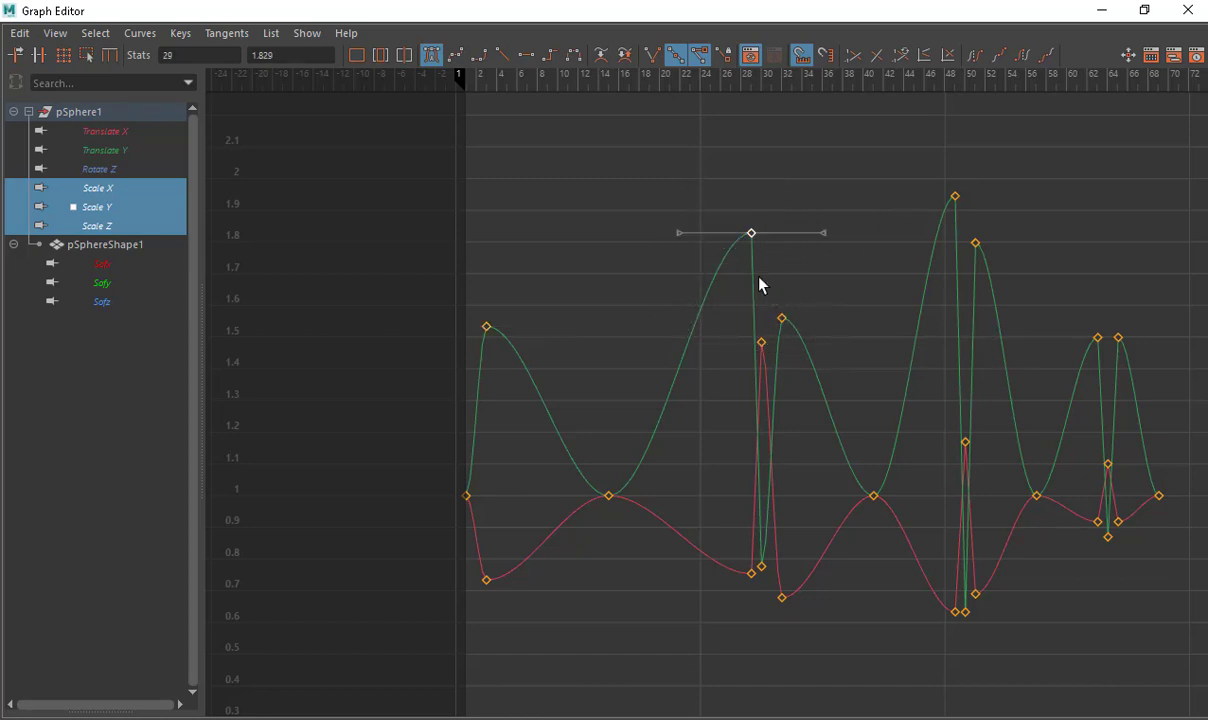
pyautogui.moveTo(749, 232); pyautogui.dragTo(783, 423, button='middle')
pyautogui.click(759, 344)
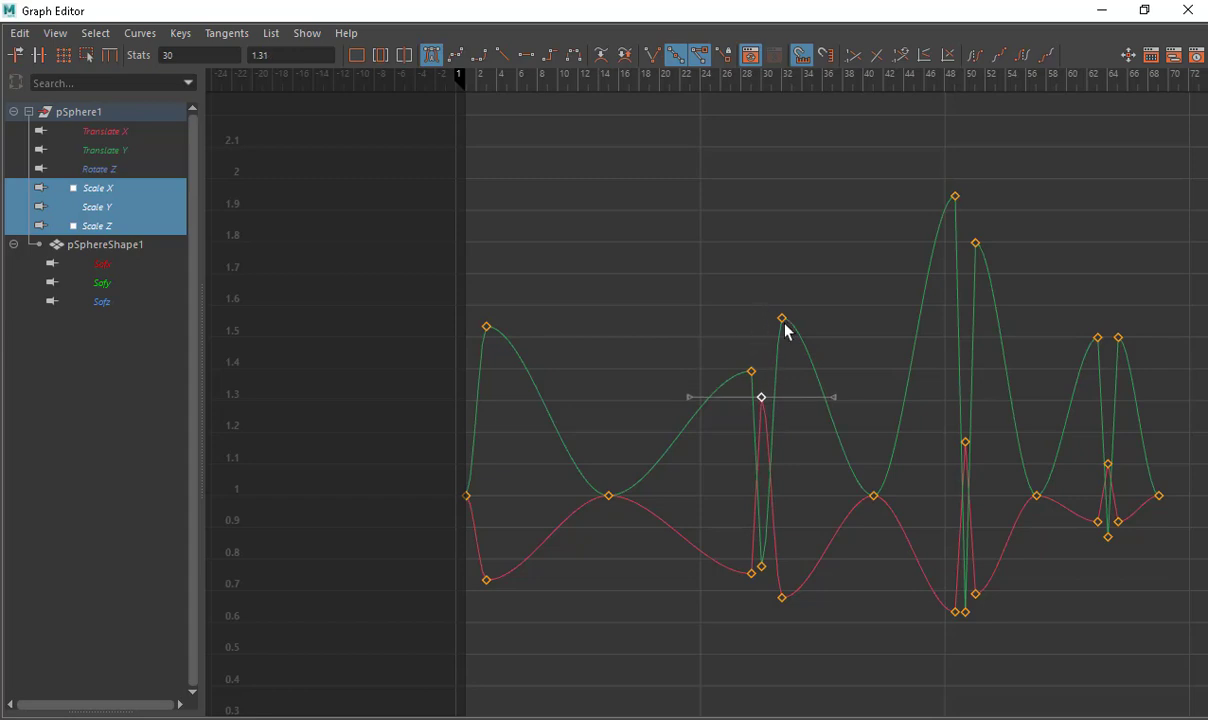
pyautogui.click(783, 320)
pyautogui.moveTo(820, 364); pyautogui.dragTo(829, 443, button='middle')
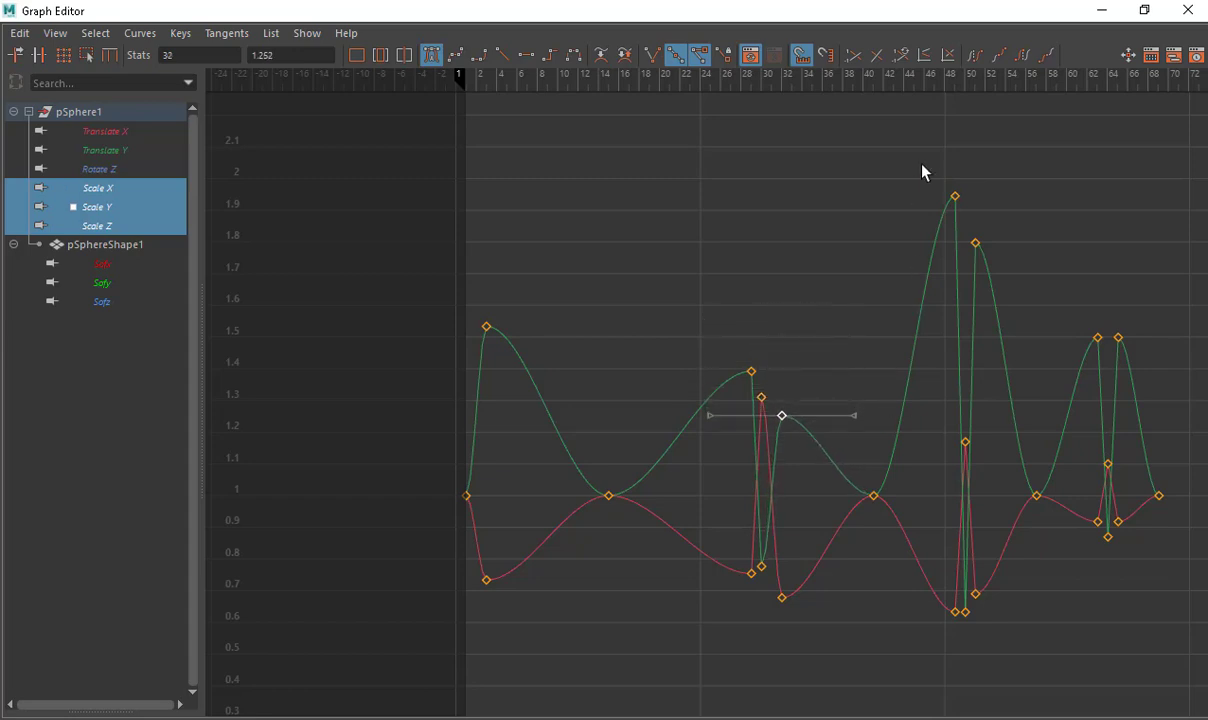
# - Lower the second bounce's upper keys: Scale Y to about 1.18 at frame 49 and 1.07 at 51, Scale X and Z to about 1.11 at 50
pyautogui.moveTo(962, 209); pyautogui.dragTo(962, 212)
pyautogui.moveTo(962, 214); pyautogui.dragTo(945, 435, button='middle')
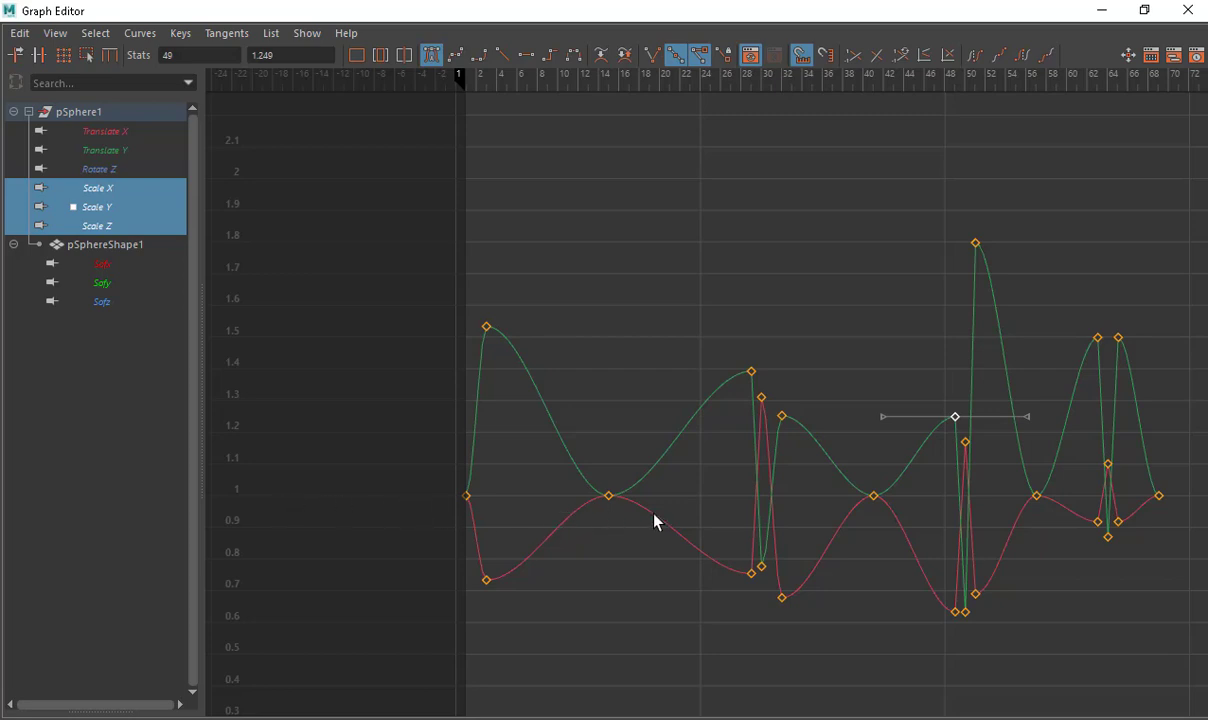
pyautogui.moveTo(942, 455); pyautogui.dragTo(944, 482, button='middle')
pyautogui.moveTo(969, 448); pyautogui.dragTo(961, 462)
pyautogui.moveTo(961, 466); pyautogui.dragTo(961, 489, button='middle')
pyautogui.moveTo(961, 209); pyautogui.dragTo(995, 257)
pyautogui.moveTo(996, 268); pyautogui.dragTo(988, 520, button='middle')
# - Lower the last bounce's peaks to Scale Y 1.054 at frames 63 and 65, and Scale X and Z 1.05 at frame 64
pyautogui.moveTo(1090, 332); pyautogui.dragTo(1148, 386)
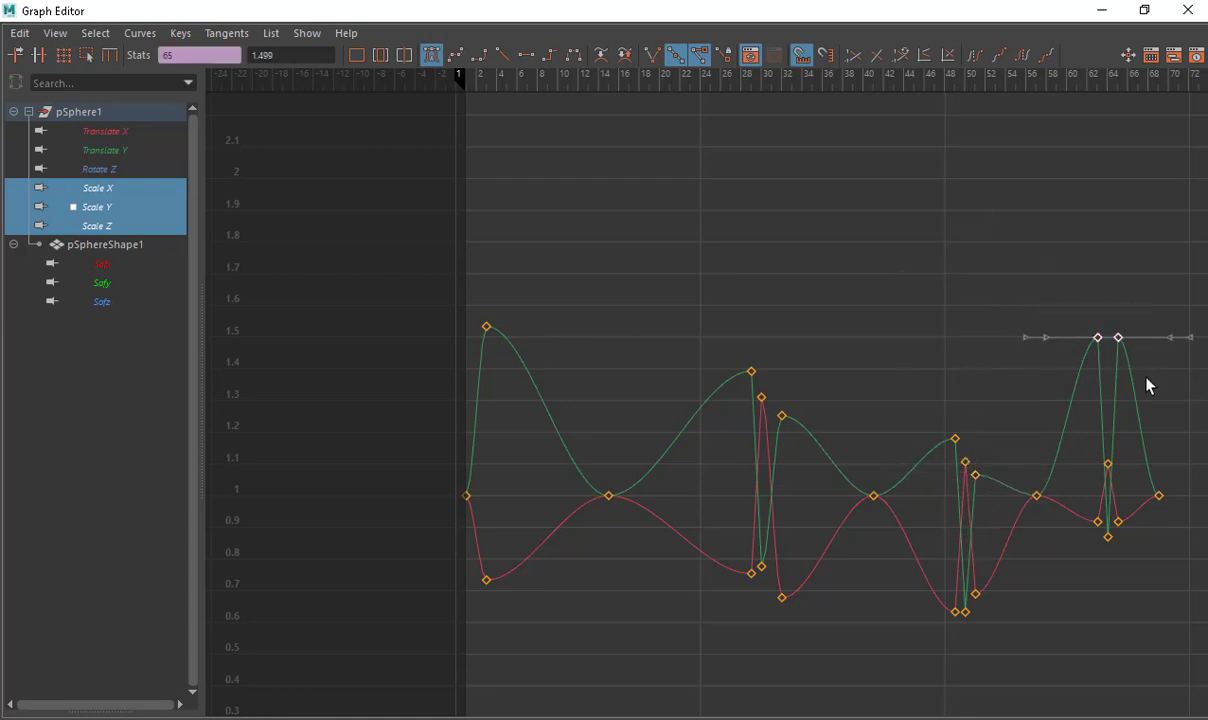
pyautogui.moveTo(1148, 386); pyautogui.dragTo(1137, 505, button='middle')
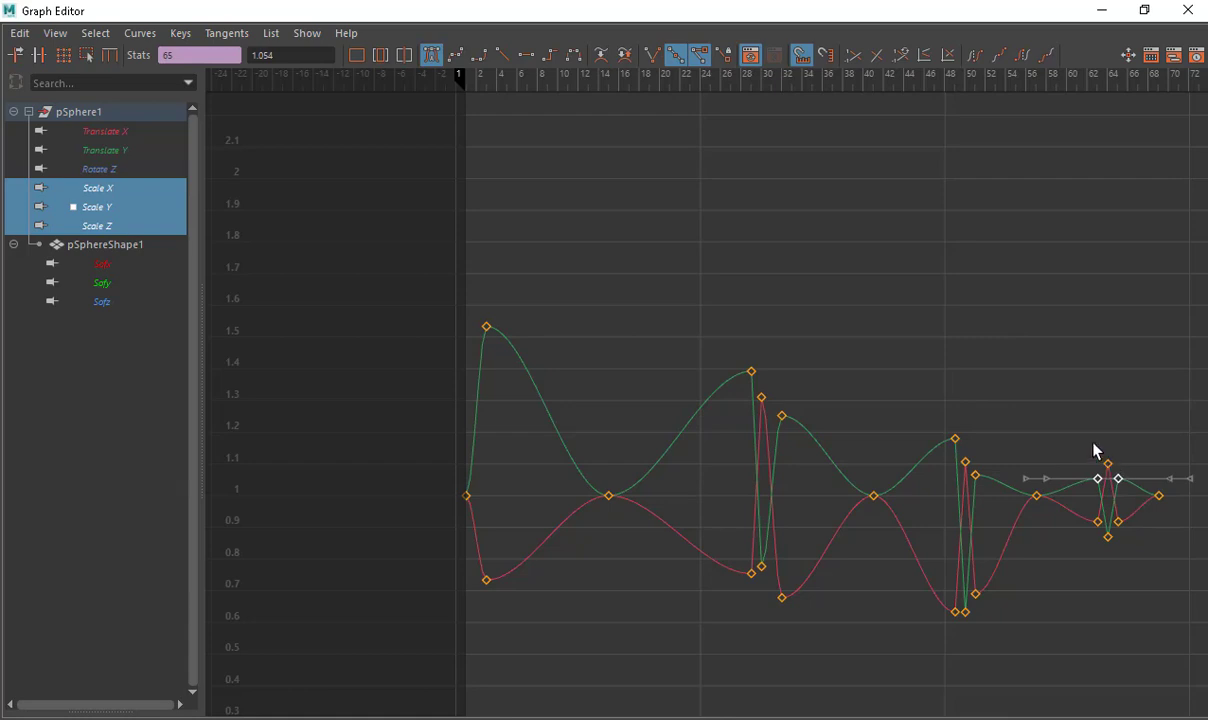
pyautogui.moveTo(1093, 443); pyautogui.dragTo(1130, 468)
pyautogui.moveTo(1113, 415); pyautogui.dragTo(1116, 431, button='middle')
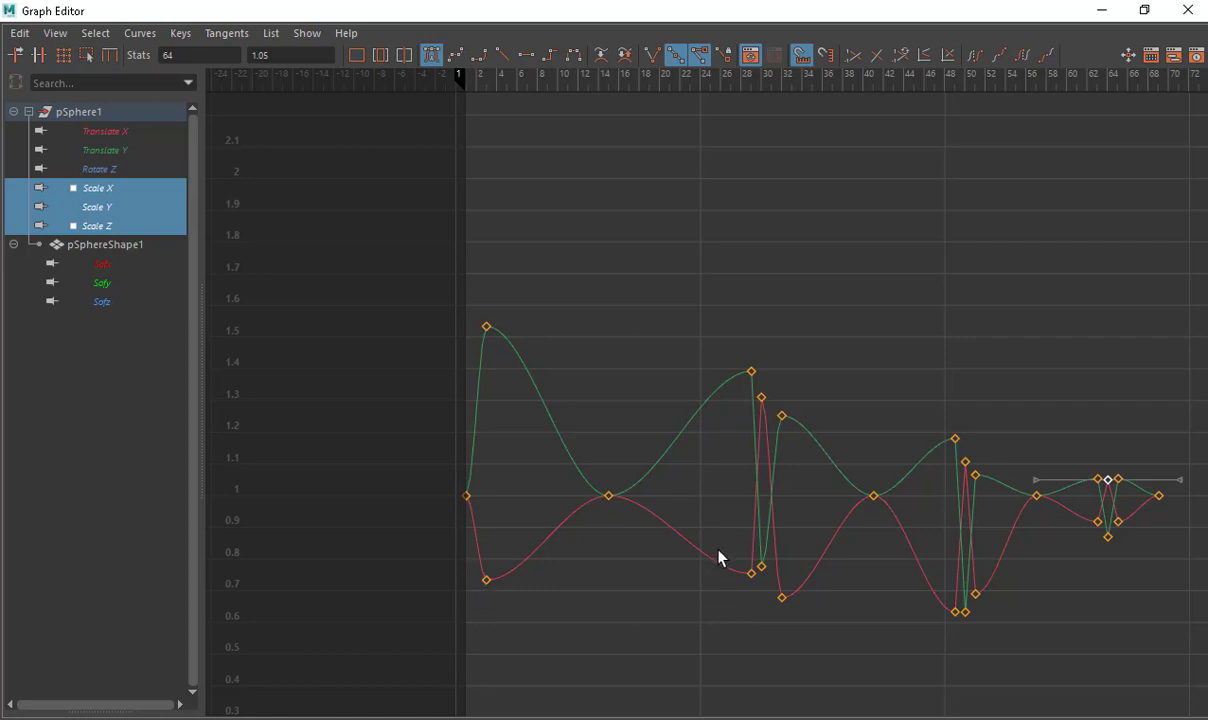
# - Raise the first bounce's lower keys: Scale X and Z to about 0.79 at frame 29 and 0.84 at 32, Scale Y to about 0.81 at 30
pyautogui.moveTo(713, 546); pyautogui.dragTo(782, 588)
pyautogui.moveTo(763, 574); pyautogui.dragTo(764, 548, button='middle')
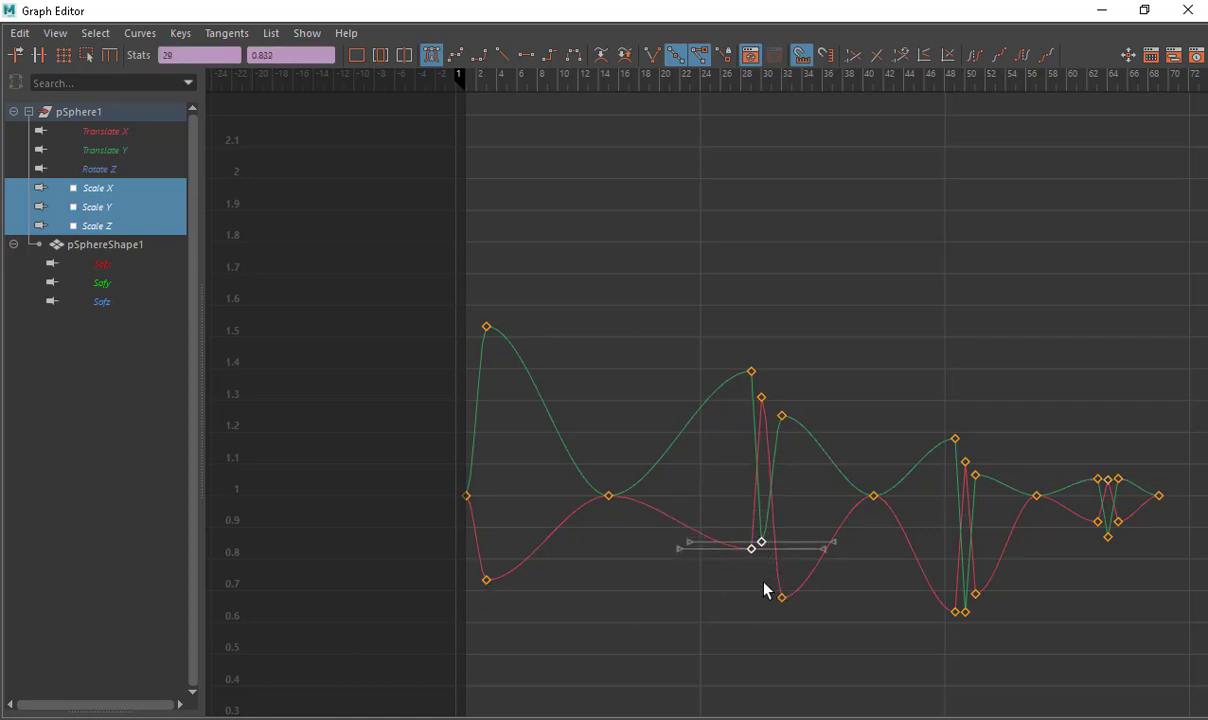
pyautogui.click(782, 597)
pyautogui.moveTo(787, 598); pyautogui.dragTo(784, 541, button='middle')
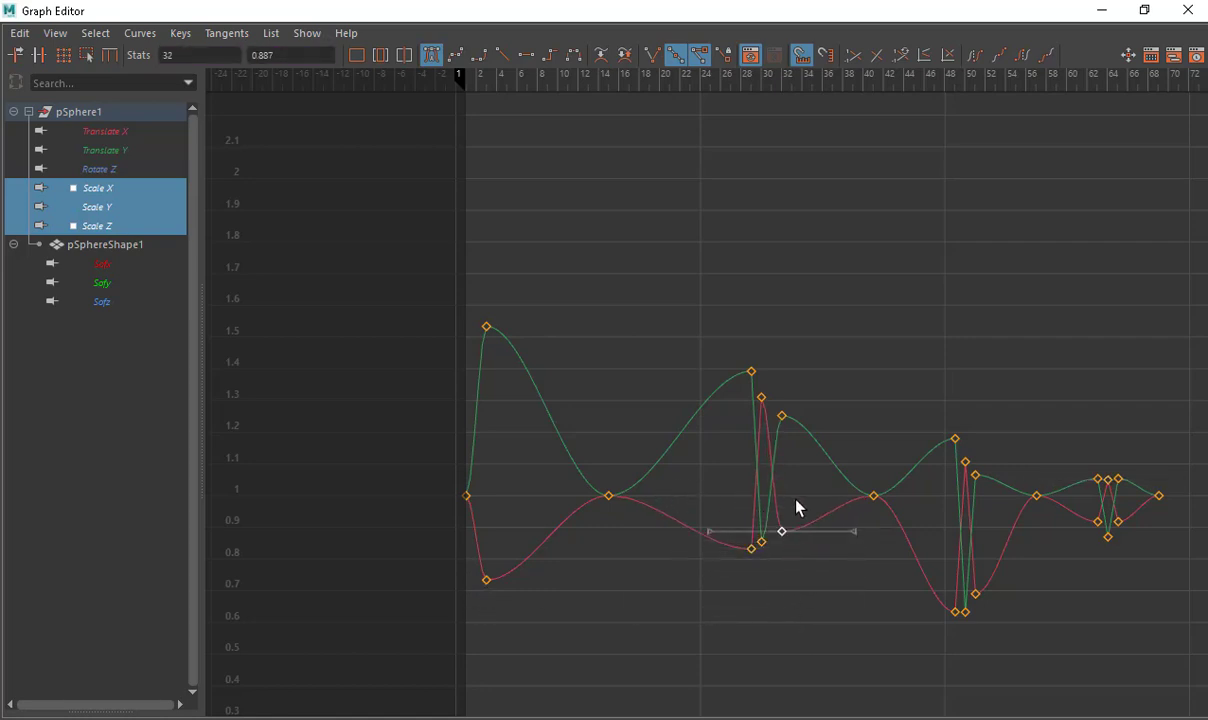
pyautogui.moveTo(802, 513); pyautogui.dragTo(720, 561)
pyautogui.keyDown('shift'); pyautogui.moveTo(763, 571); pyautogui.dragTo(763, 588, button='middle'); pyautogui.keyUp('shift')
# - Raise the second bounce's lower keys: Scale X and Z to about 0.86 at frame 49 and 0.91 at 51, Scale Y to 0.889 at 50
pyautogui.moveTo(945, 588); pyautogui.dragTo(989, 644)
pyautogui.moveTo(985, 622); pyautogui.dragTo(982, 557, button='middle')
pyautogui.click(971, 558)
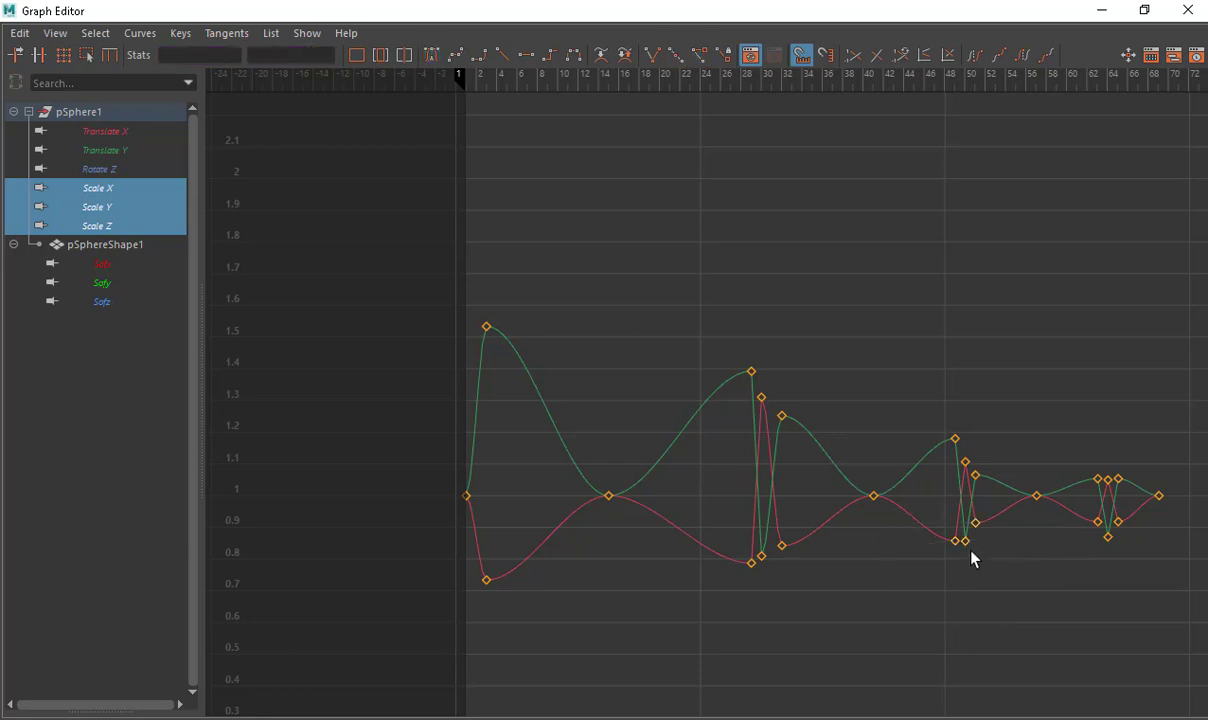
pyautogui.moveTo(962, 536); pyautogui.dragTo(985, 582)
pyautogui.keyDown('shift'); pyautogui.moveTo(985, 578); pyautogui.dragTo(984, 565, button='middle'); pyautogui.keyUp('shift')
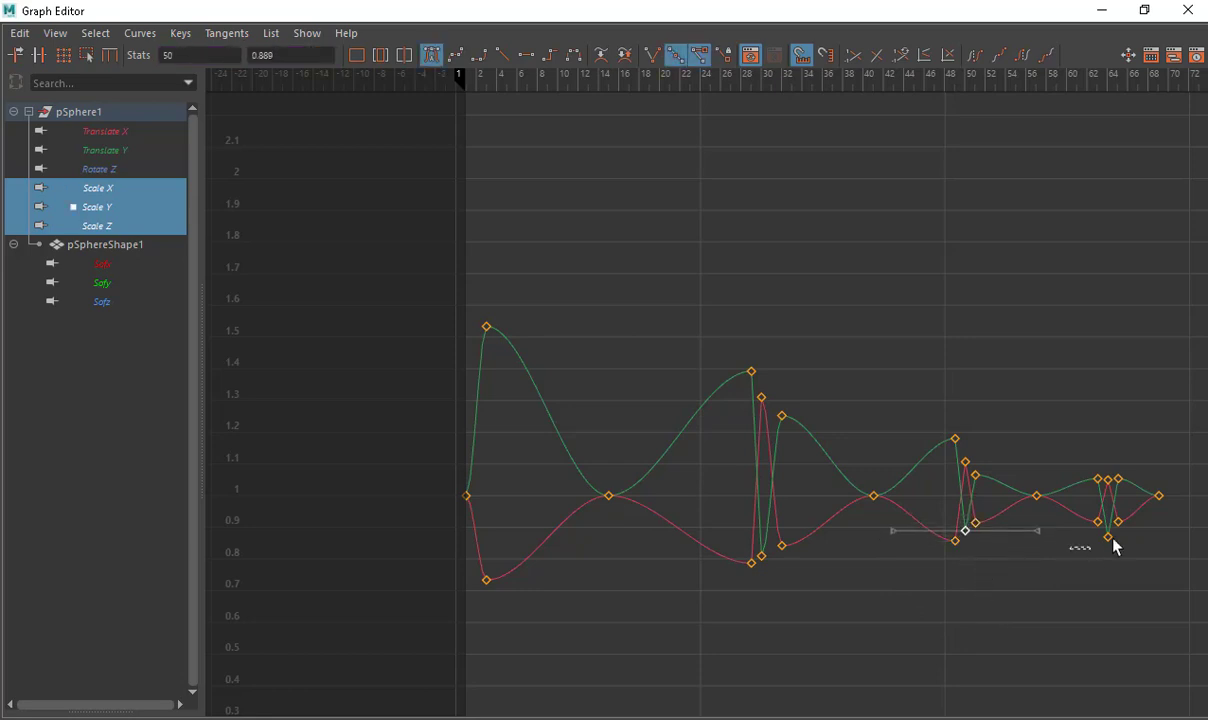
# - Tighten the last bounce: frame 63 Scale X and Z about 0.93, frame 64 Scale Y about 0.94, frame 65 Scale X and Z 0.942 and Scale Y 1.042
pyautogui.click(1108, 538)
pyautogui.moveTo(1132, 566)
pyautogui.mouseDown(button='middle')
pyautogui.moveTo(1130, 535)
pyautogui.moveTo(1123, 549)
pyautogui.mouseUp(button='middle')
pyautogui.keyDown('shift'); pyautogui.click(1118, 522); pyautogui.keyUp('shift')
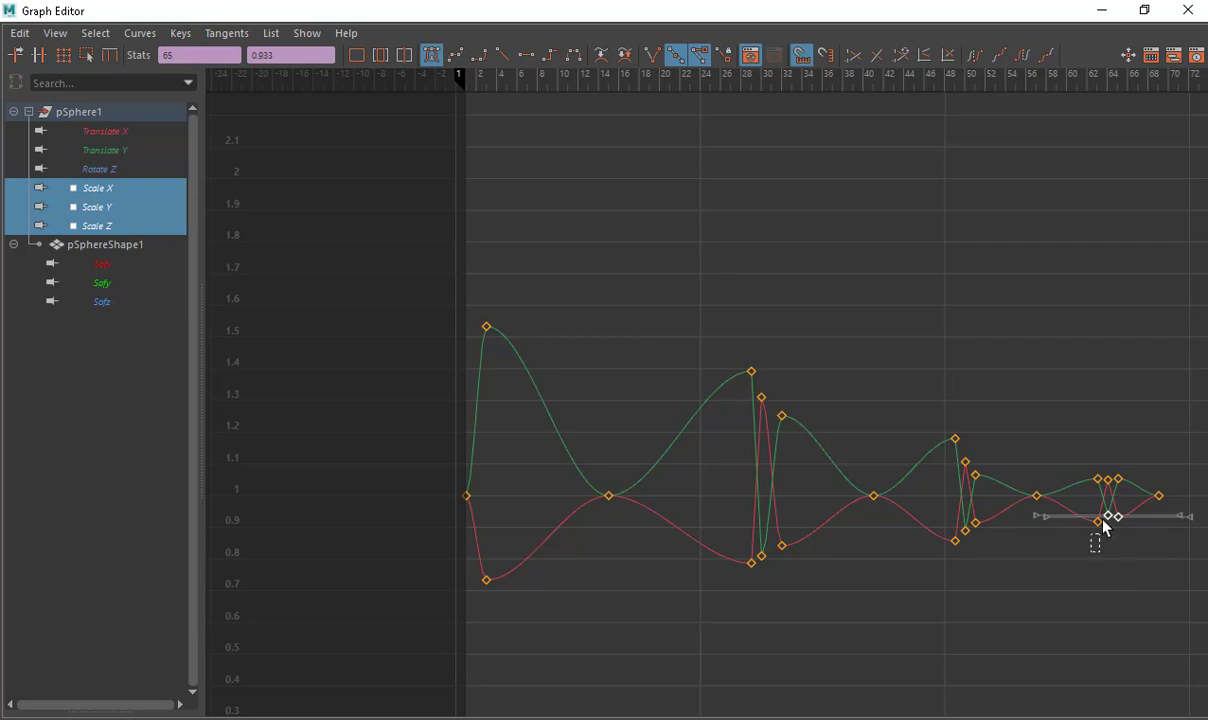
pyautogui.click(1099, 519)
pyautogui.moveTo(1124, 514); pyautogui.dragTo(1127, 510)
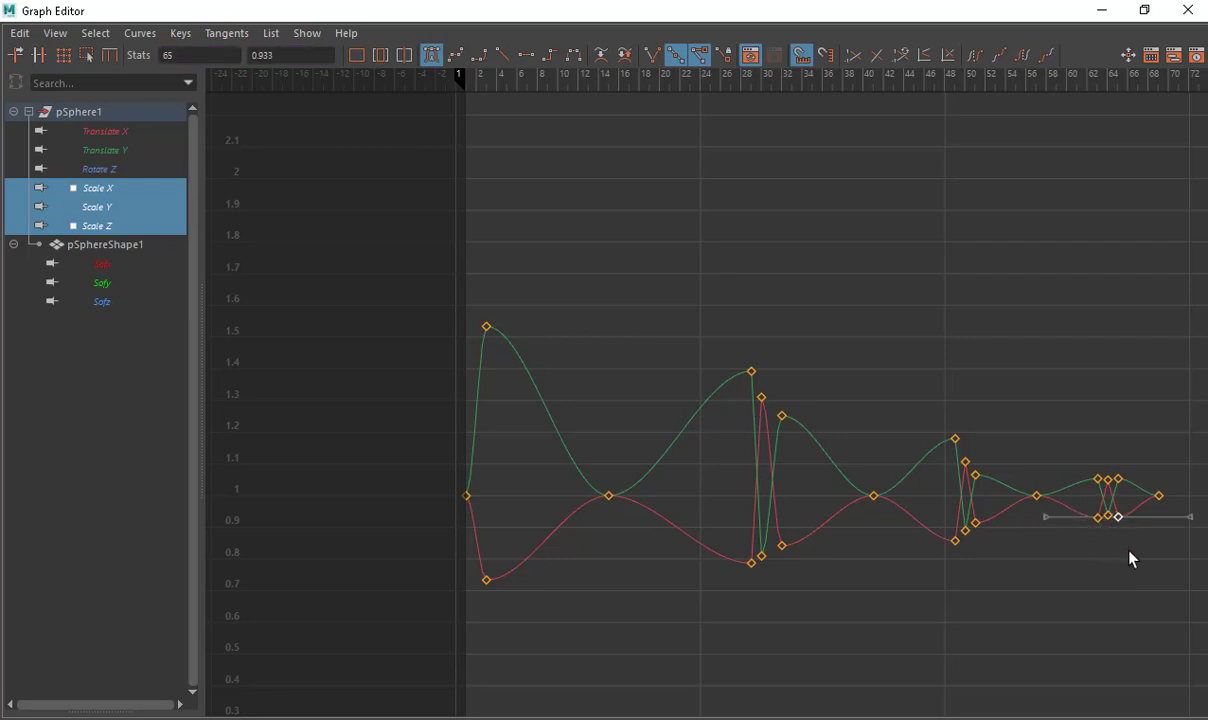
pyautogui.moveTo(1130, 554)
pyautogui.keyDown('shift'); pyautogui.mouseDown(button='middle')
pyautogui.moveTo(1131, 542)
pyautogui.moveTo(1131, 552)
pyautogui.mouseUp(button='middle'); pyautogui.keyUp('shift')
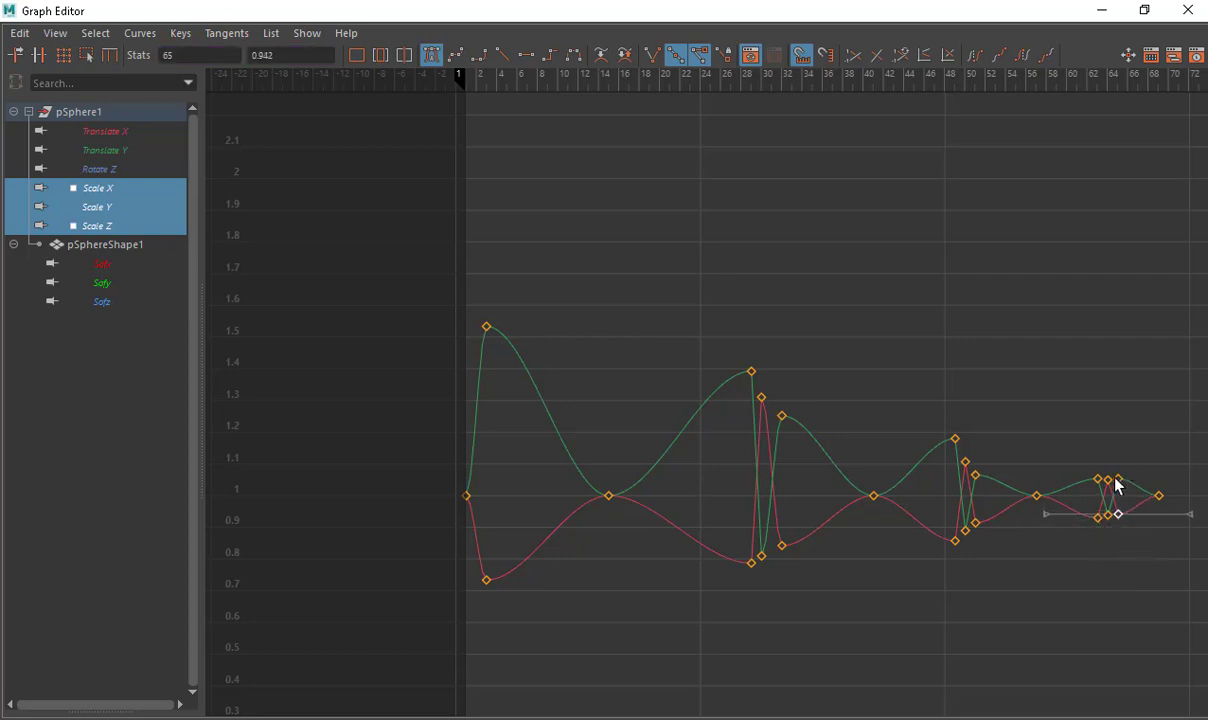
pyautogui.click(1117, 480)
pyautogui.moveTo(1126, 500); pyautogui.dragTo(1123, 490, button='middle')
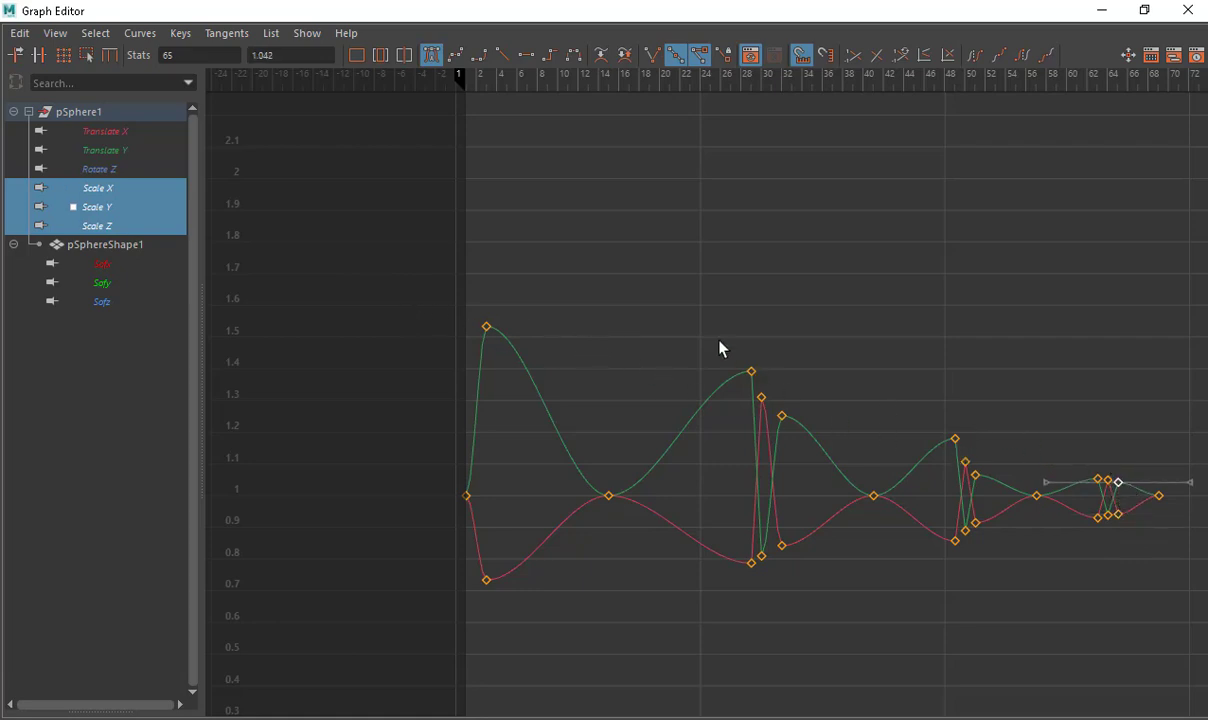
# - Lower the Scale Y peaks further, to 1.345 at frame 29 and 1.129 at frame 49
pyautogui.moveTo(712, 340); pyautogui.dragTo(784, 390)
pyautogui.moveTo(784, 390); pyautogui.dragTo(784, 400, button='middle')
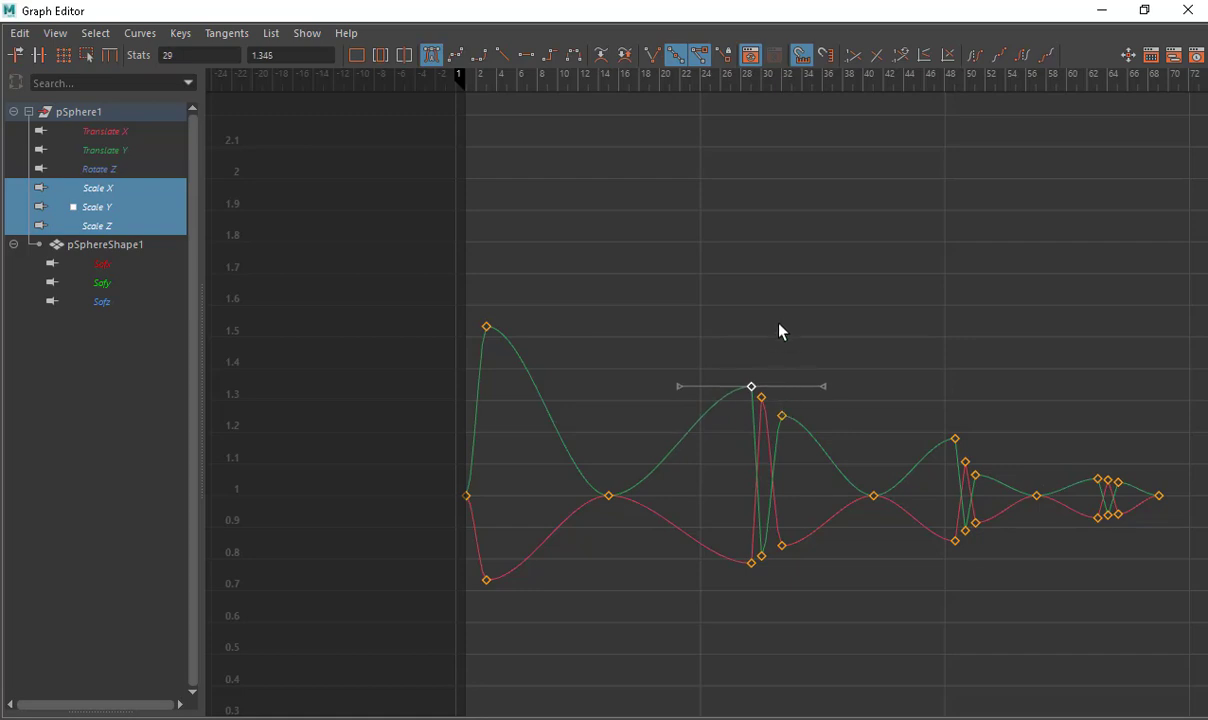
pyautogui.click(1034, 341)
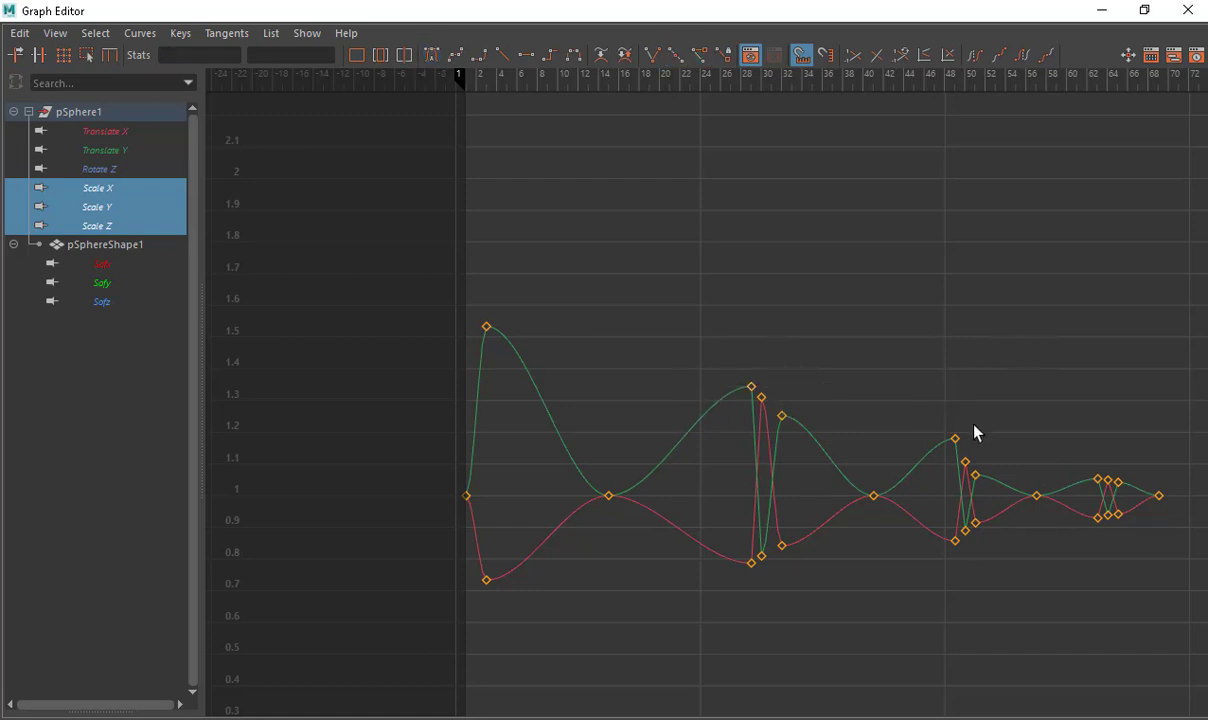
pyautogui.moveTo(943, 412); pyautogui.dragTo(987, 466)
pyautogui.moveTo(987, 423); pyautogui.dragTo(990, 425, button='middle')
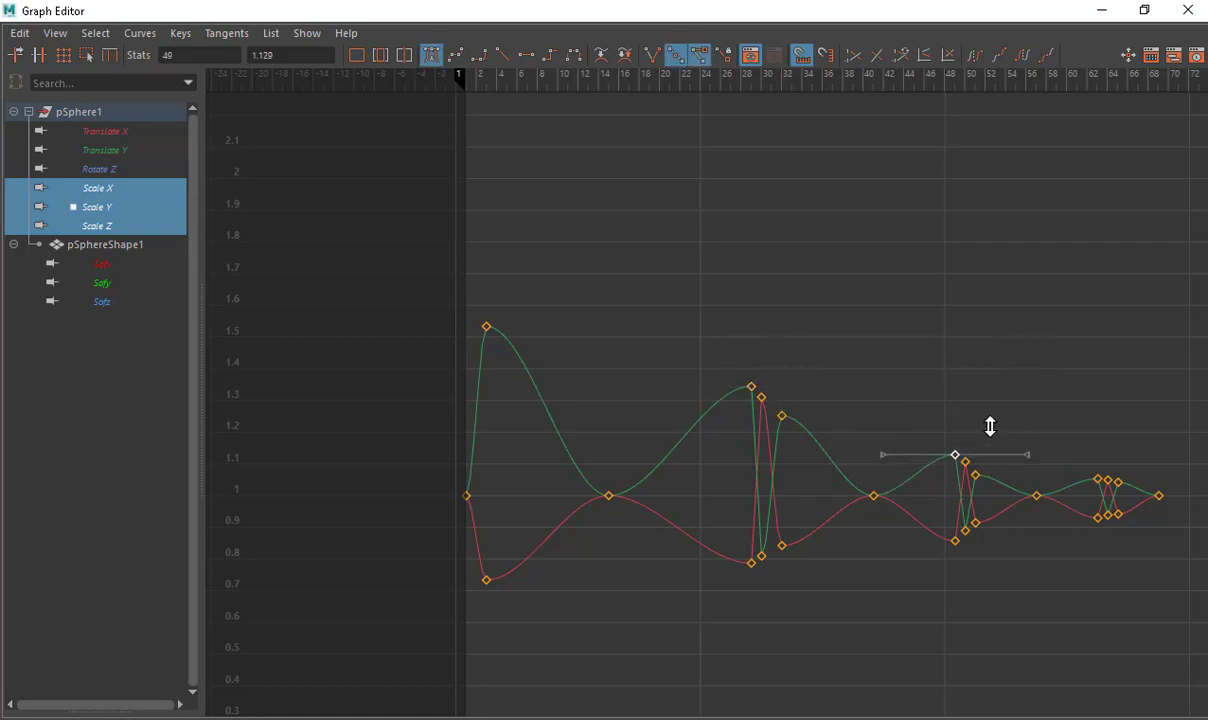
pyautogui.click(992, 400)
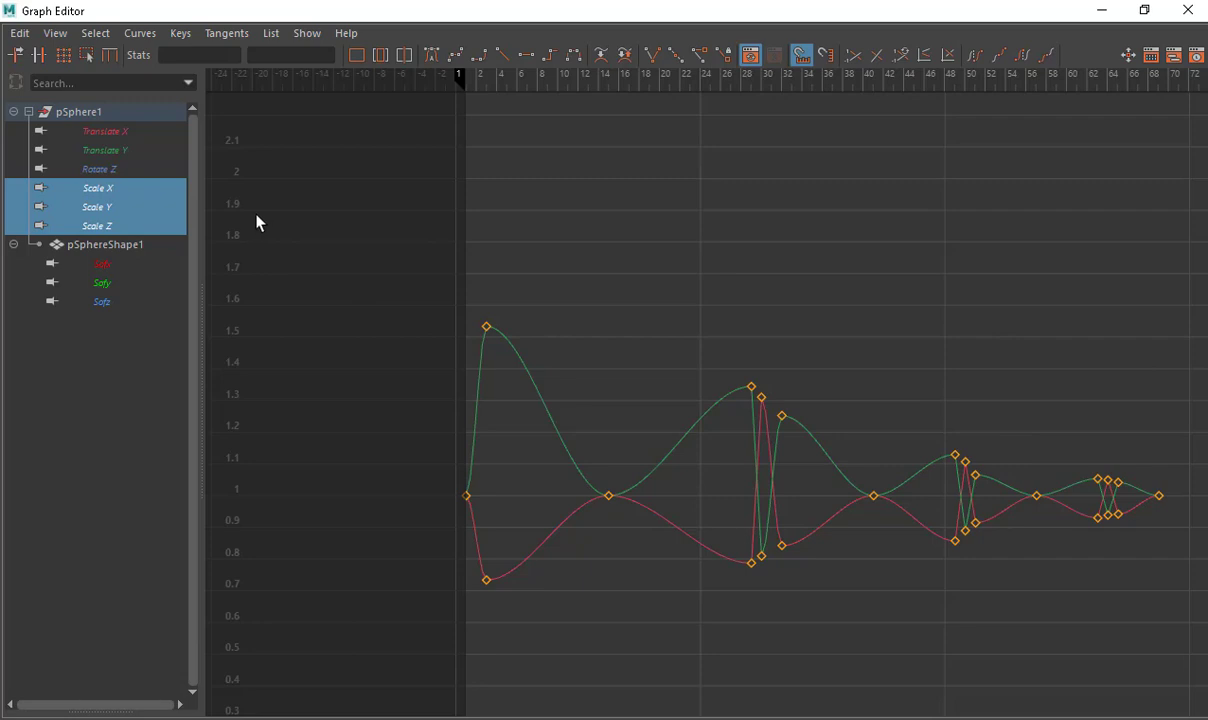
# - Close the Graph Editor, play back the revised bounce in the viewport, and stop it to view the scene at an angle
pyautogui.doubleClick(7, 12)
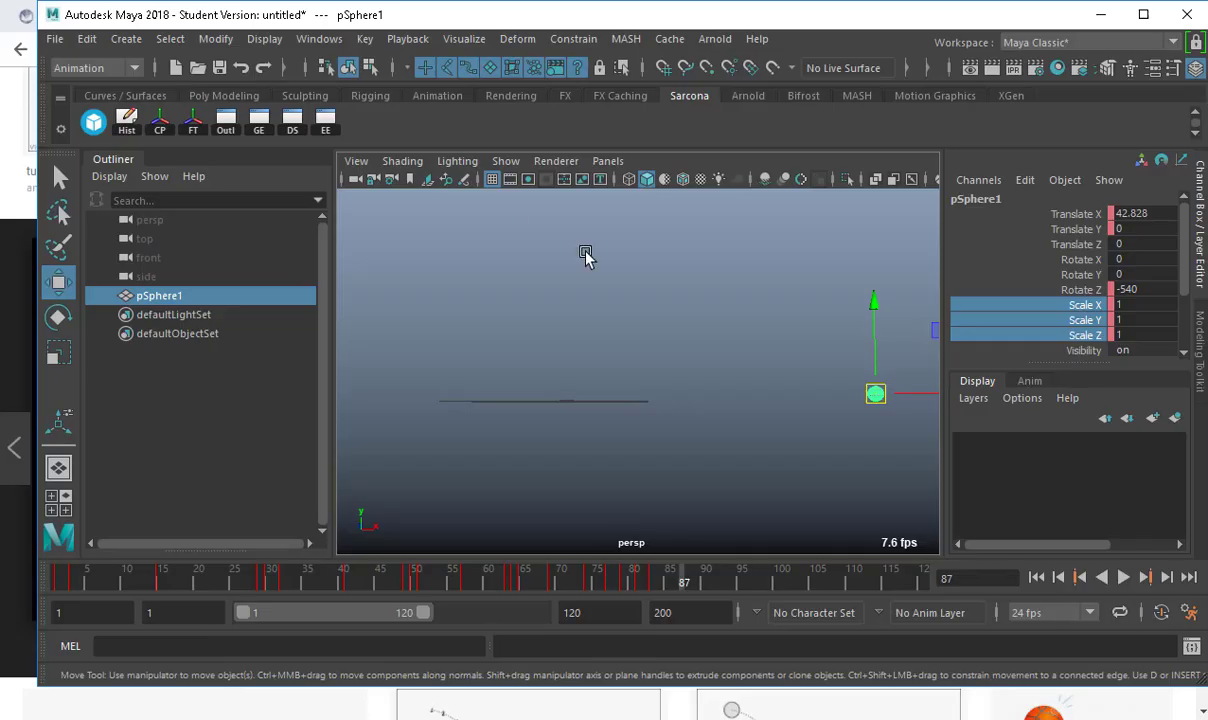
pyautogui.click(1124, 578)
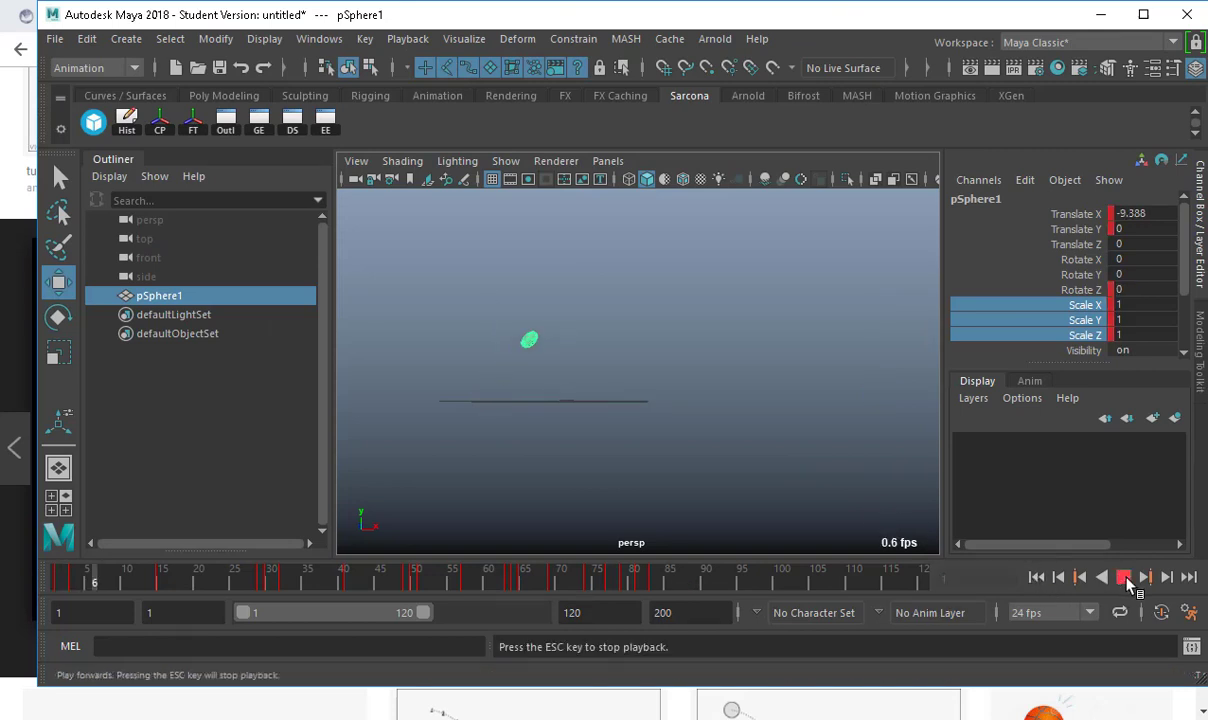
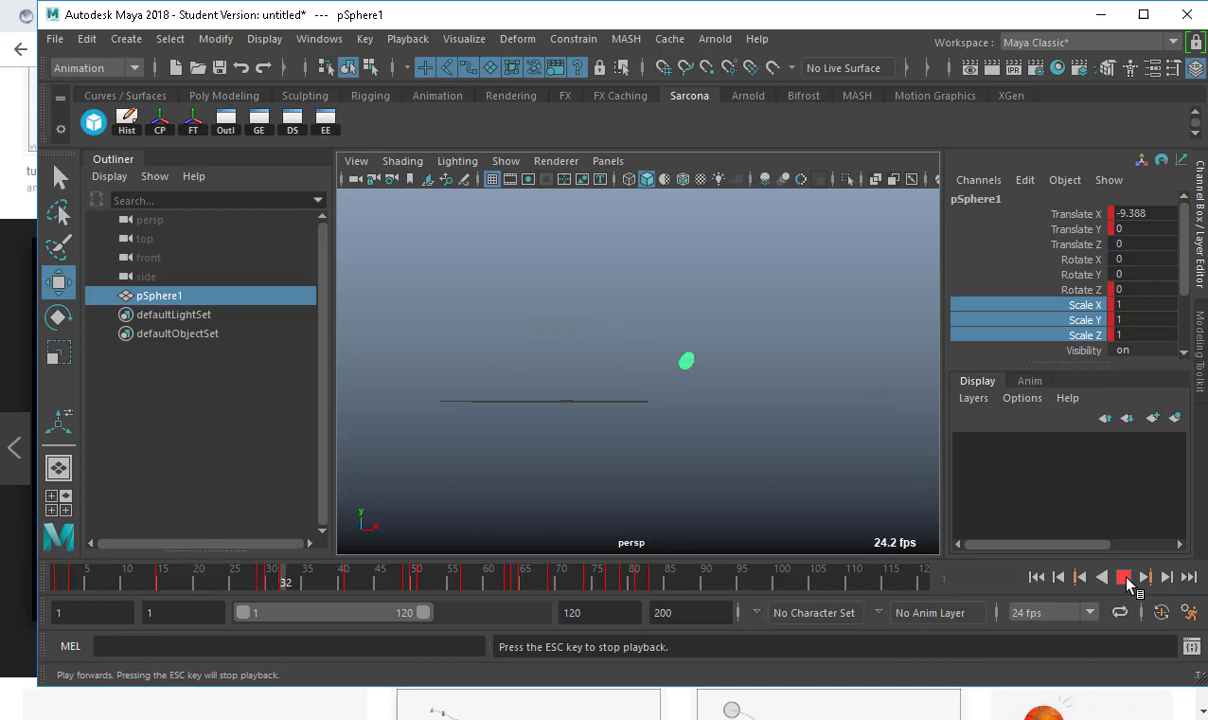
pyautogui.click(1124, 578)
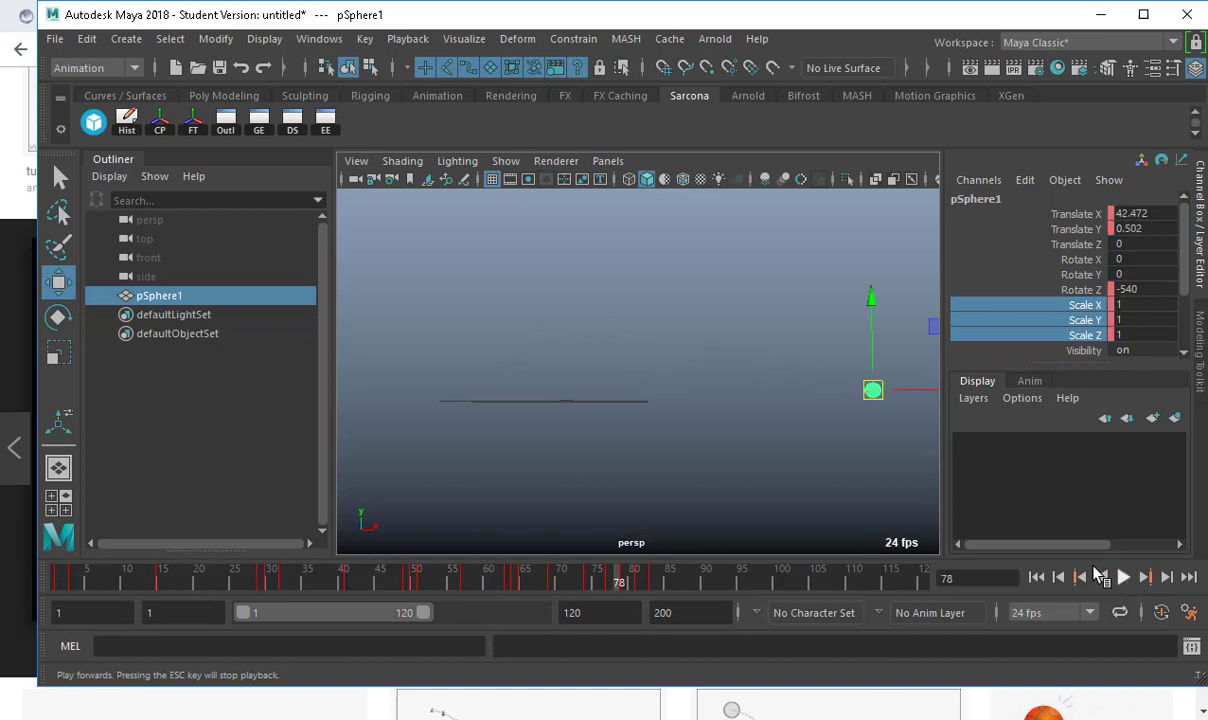
pyautogui.keyDown('alt'); pyautogui.moveTo(686, 400); pyautogui.dragTo(668, 403); pyautogui.keyUp('alt')
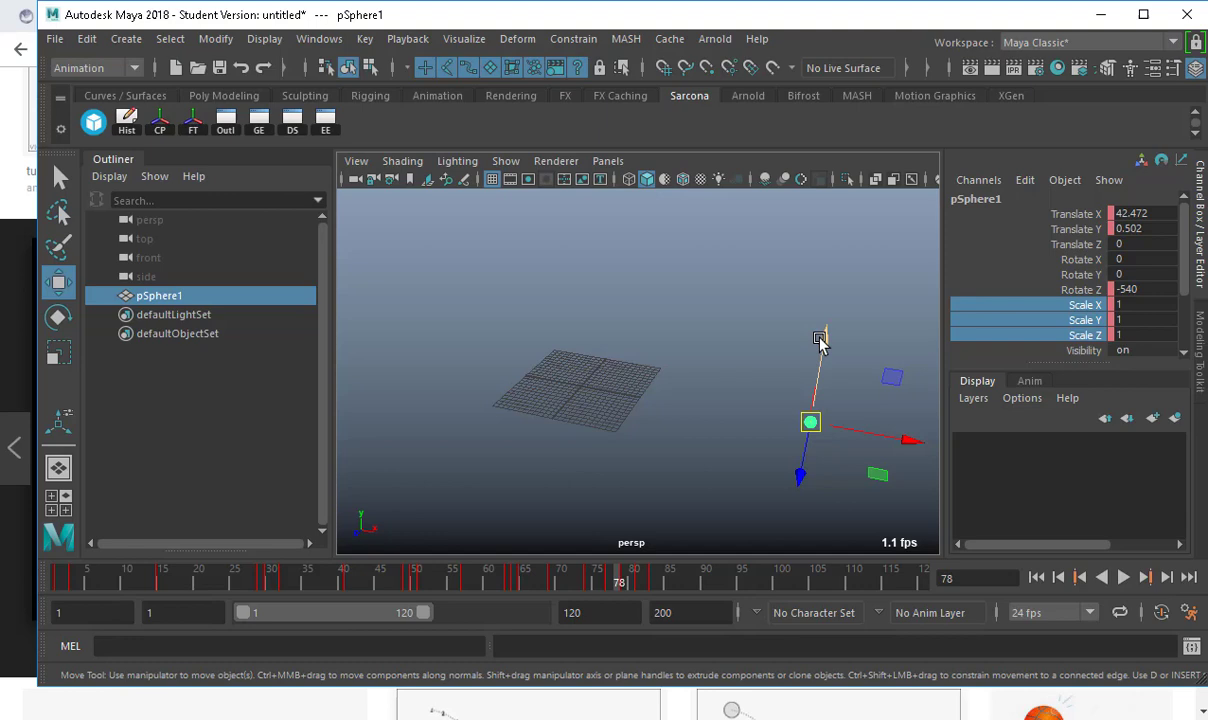
# - Select all of the sphere's keys in the Dope Sheet and shift them about 59 frames later
pyautogui.click(297, 131)
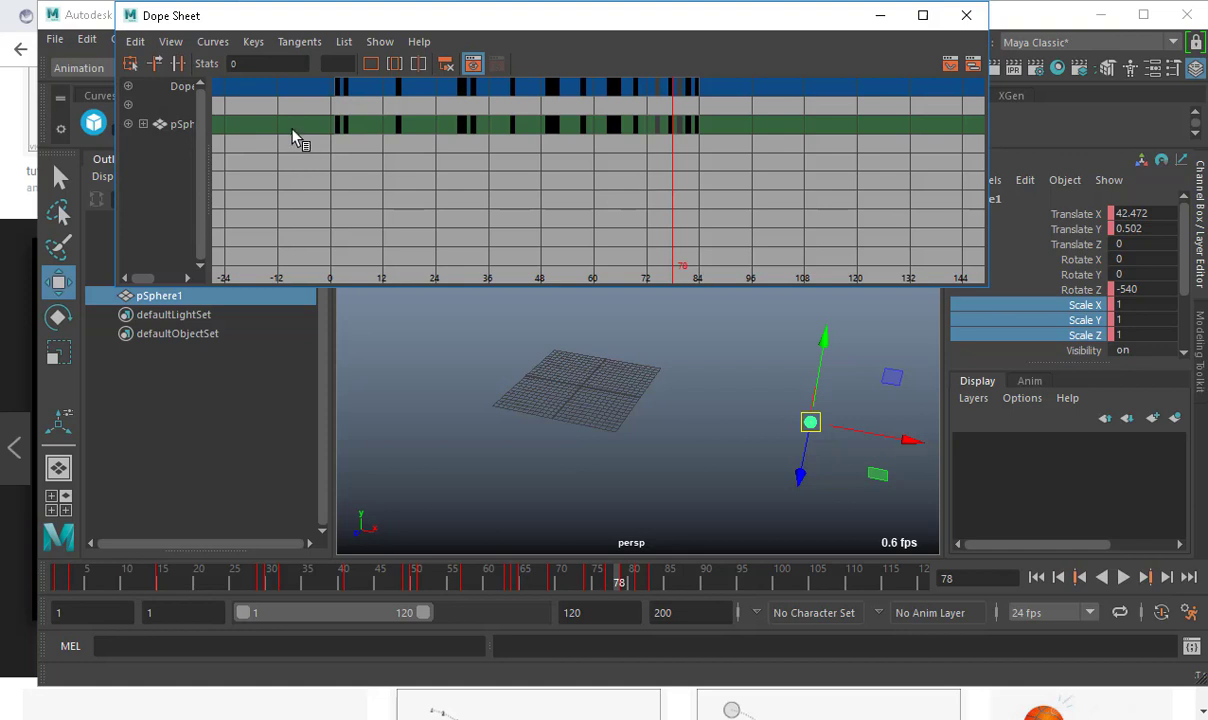
pyautogui.moveTo(292, 130); pyautogui.dragTo(779, 197)
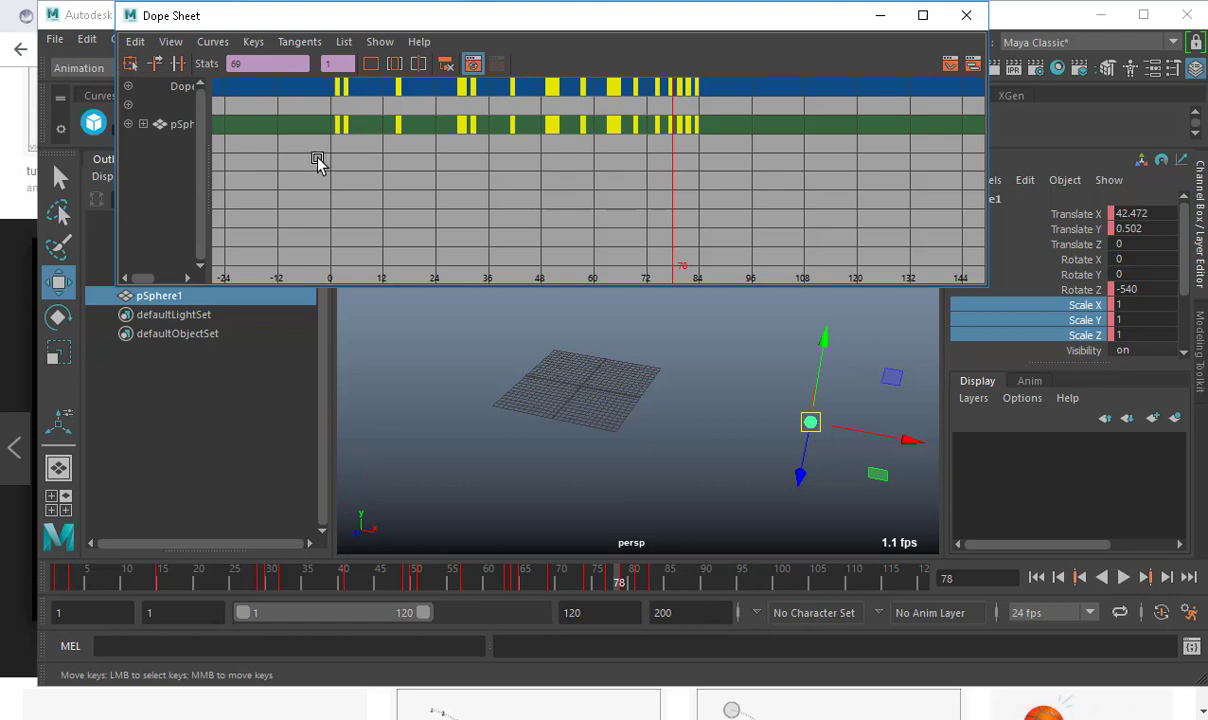
pyautogui.moveTo(321, 163); pyautogui.dragTo(580, 196, button='middle')
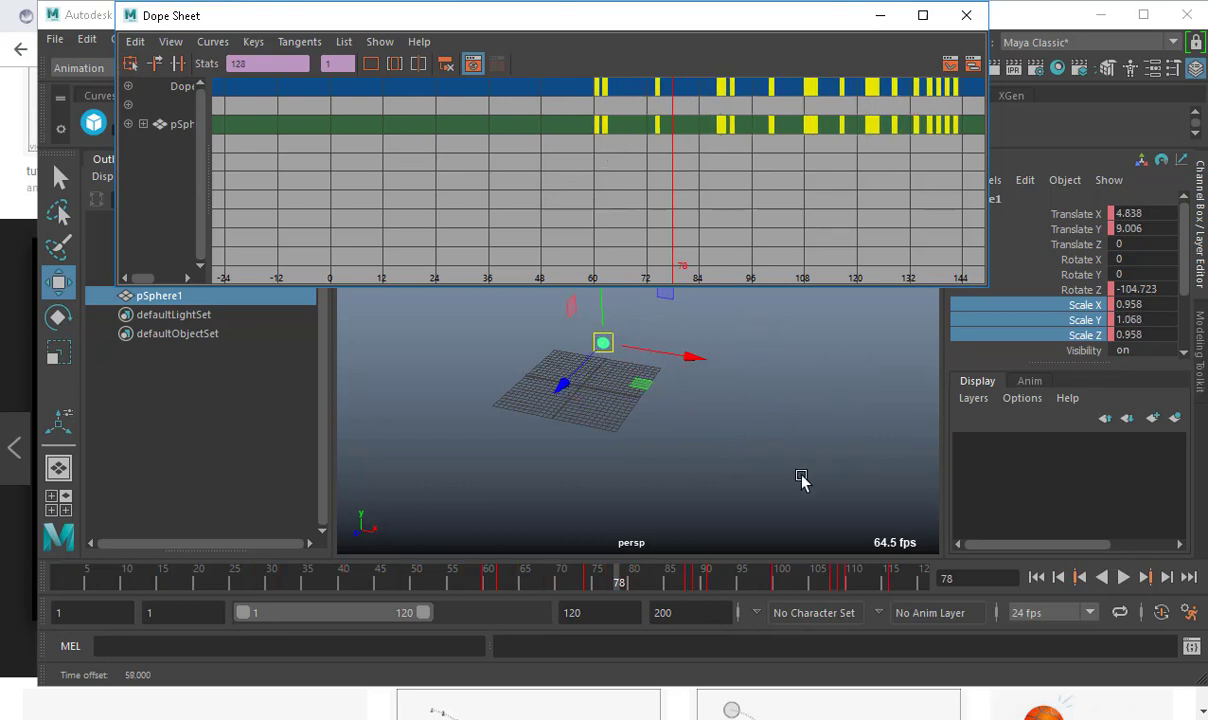
# - Extend the playback range so that it ends at frame 210
pyautogui.moveTo(421, 614); pyautogui.dragTo(668, 650)
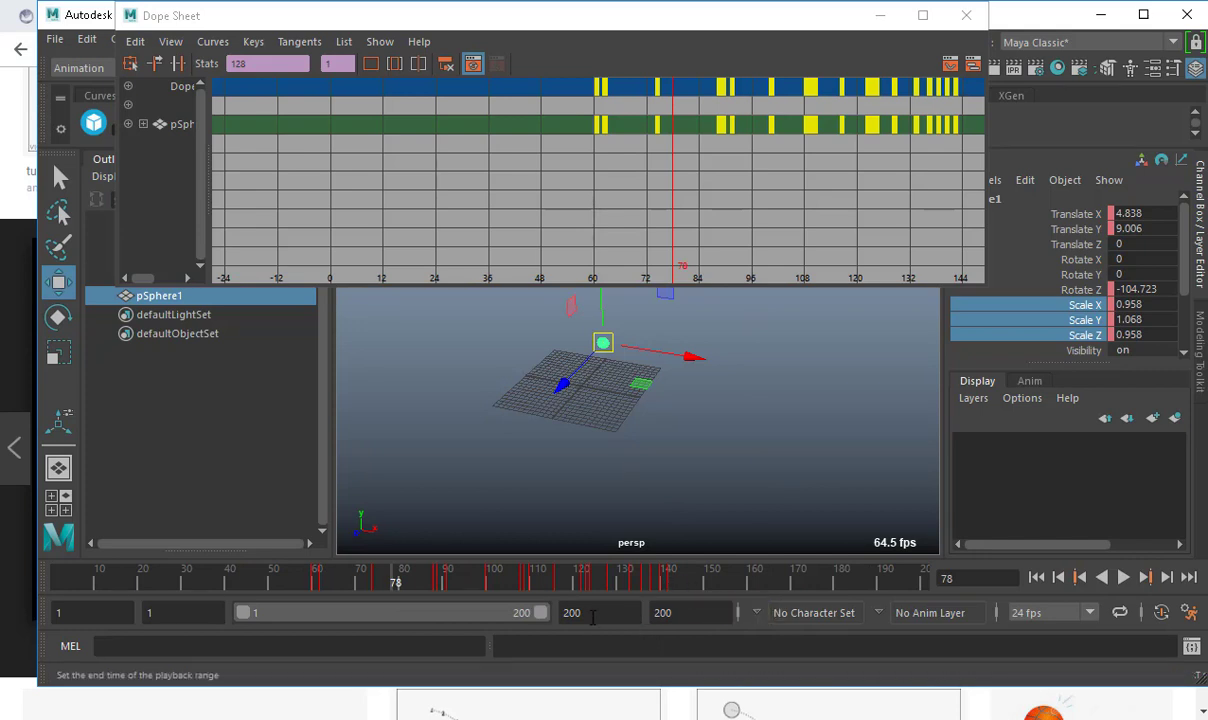
pyautogui.doubleClick(593, 616)
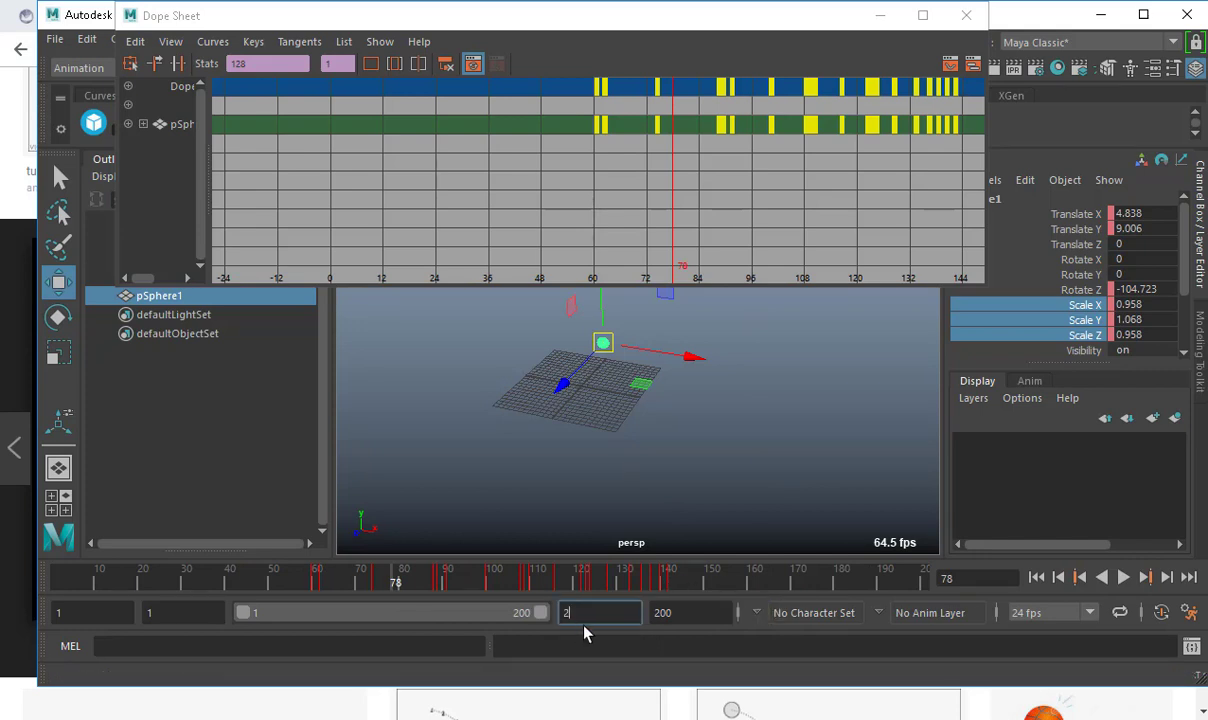
pyautogui.write('205')
pyautogui.press('Return')
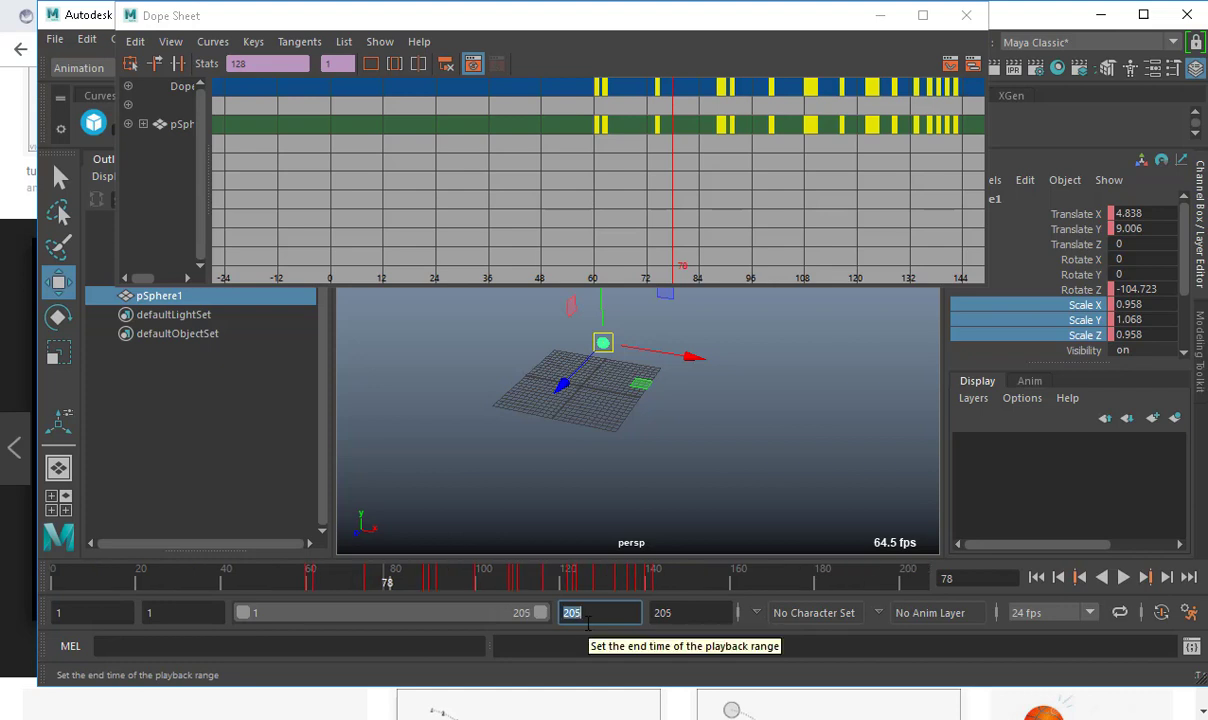
pyautogui.write('2')
pyautogui.write('0')
pyautogui.press('Return')
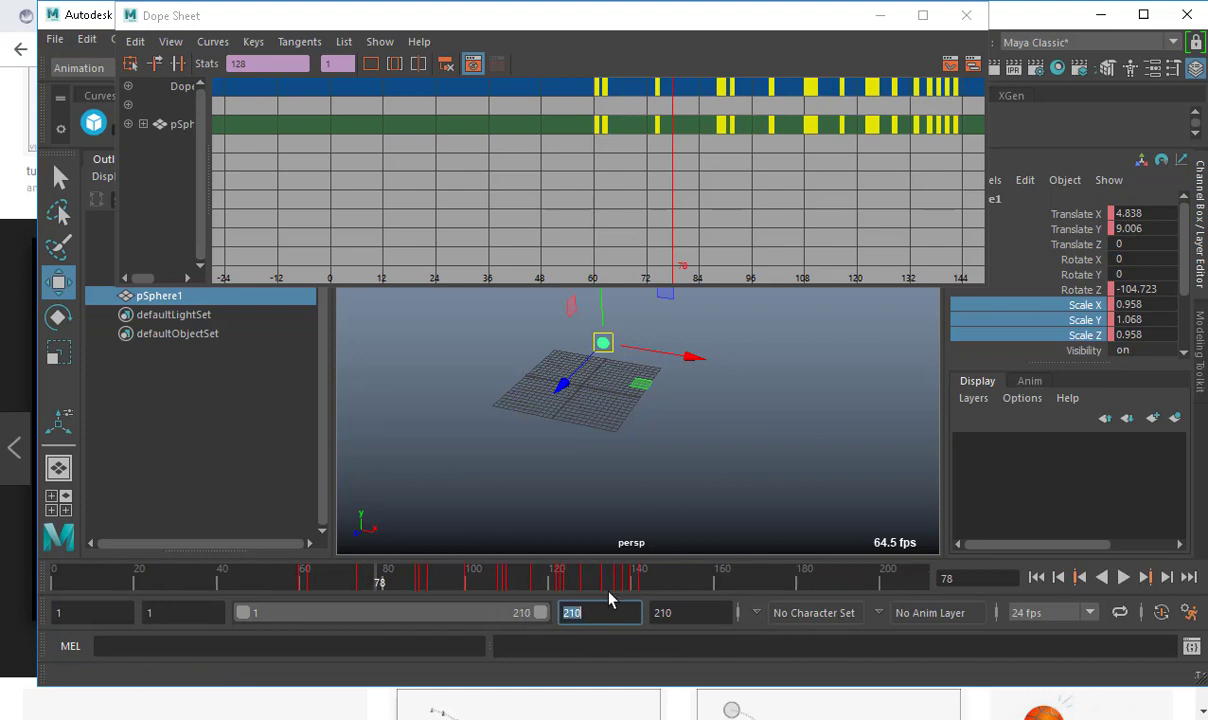
# - Close the Dope Sheet and, at frame 1, move the sphere back to about -71.917 in Translate X and key that channel
pyautogui.moveTo(903, 575)
pyautogui.mouseDown()
pyautogui.moveTo(948, 583)
pyautogui.moveTo(663, 588)
pyautogui.moveTo(3, 557)
pyautogui.moveTo(787, 543)
pyautogui.moveTo(650, 551)
pyautogui.moveTo(2, 532)
pyautogui.mouseUp()
pyautogui.click(966, 15)
pyautogui.click(702, 447)
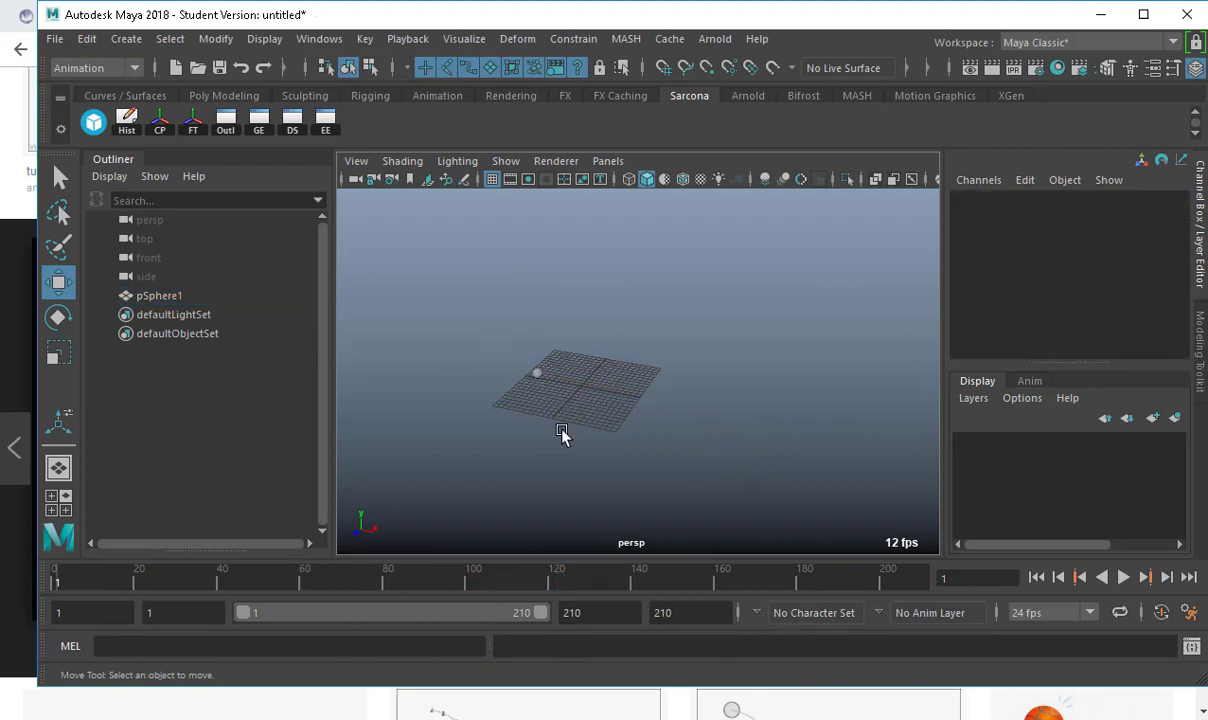
pyautogui.click(540, 375)
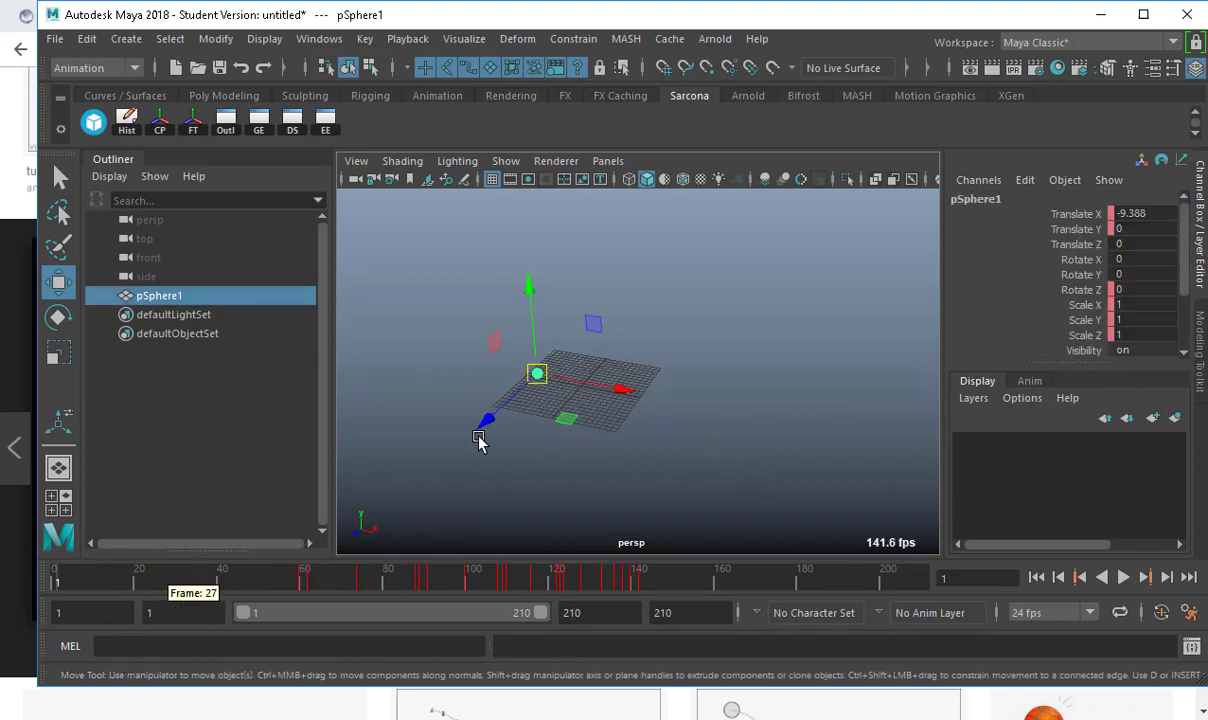
pyautogui.keyDown('alt'); pyautogui.moveTo(480, 440); pyautogui.dragTo(342, 412); pyautogui.keyUp('alt')
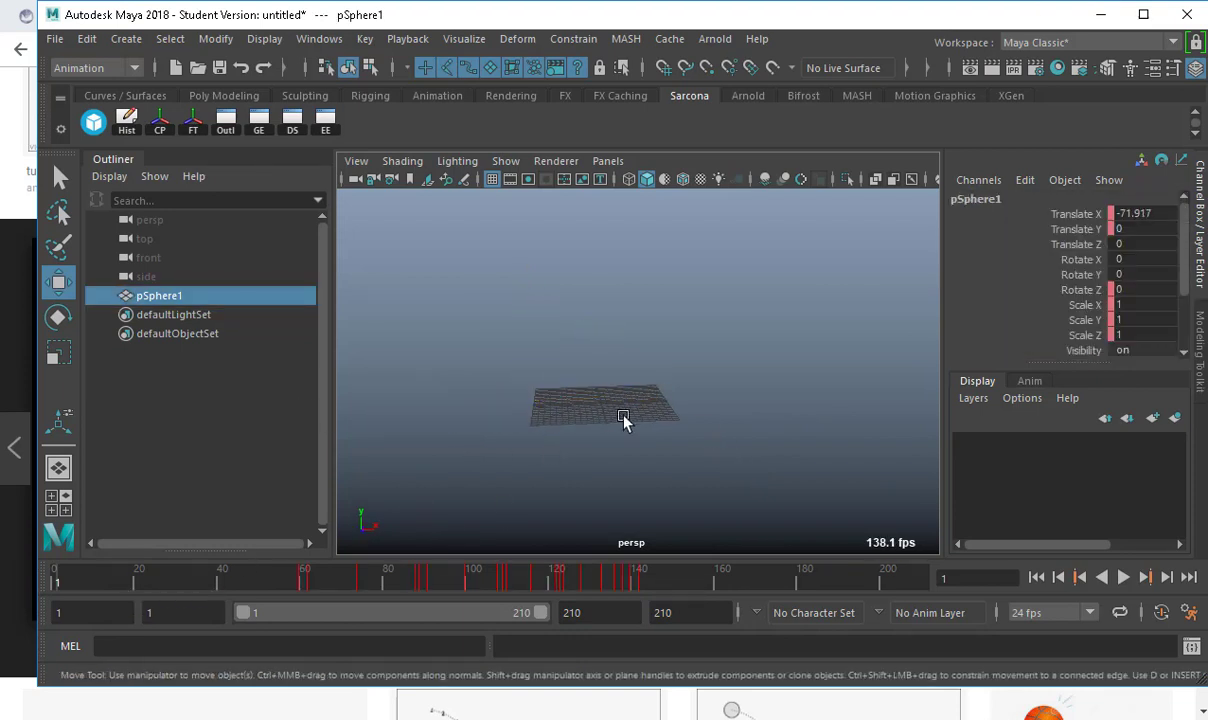
pyautogui.click(1069, 217)
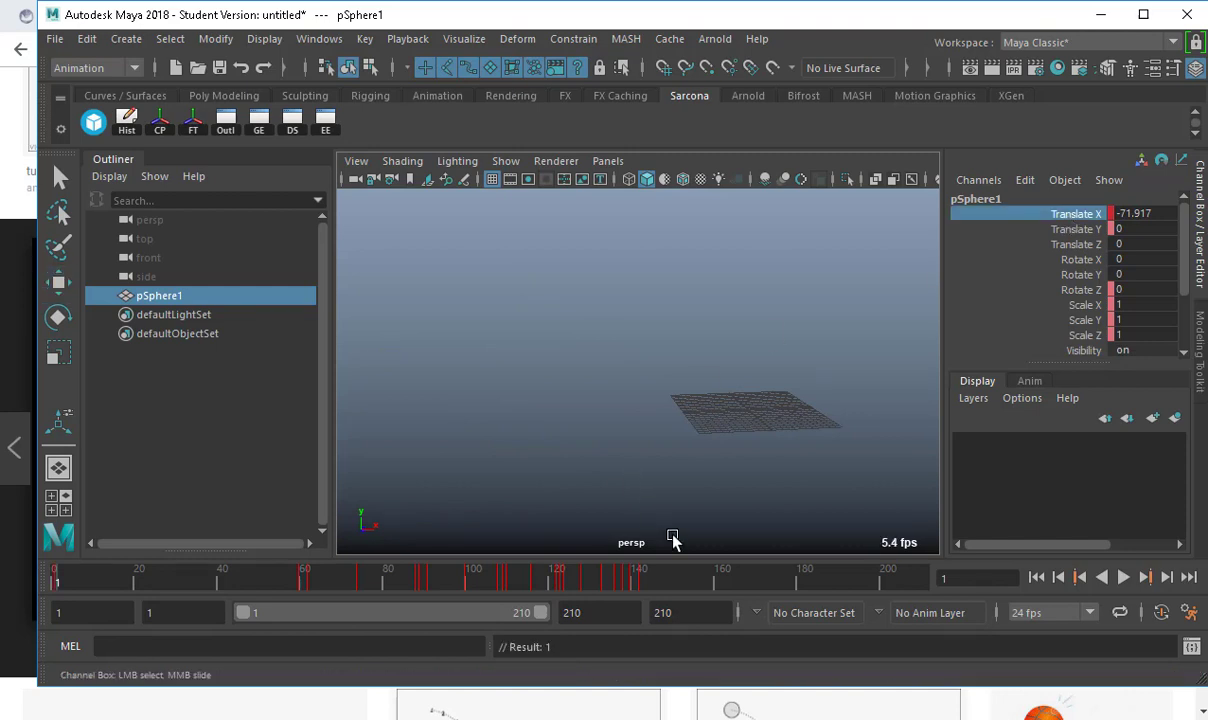
# - At frame 210, move the sphere forward along X to about 68.41 and key its Translate X
pyautogui.moveTo(813, 577); pyautogui.dragTo(1068, 561)
pyautogui.keyDown('alt'); pyautogui.moveTo(775, 472); pyautogui.dragTo(580, 490); pyautogui.keyUp('alt')
pyautogui.keyDown('alt'); pyautogui.moveTo(750, 512); pyautogui.dragTo(629, 486, button='right'); pyautogui.keyUp('alt')
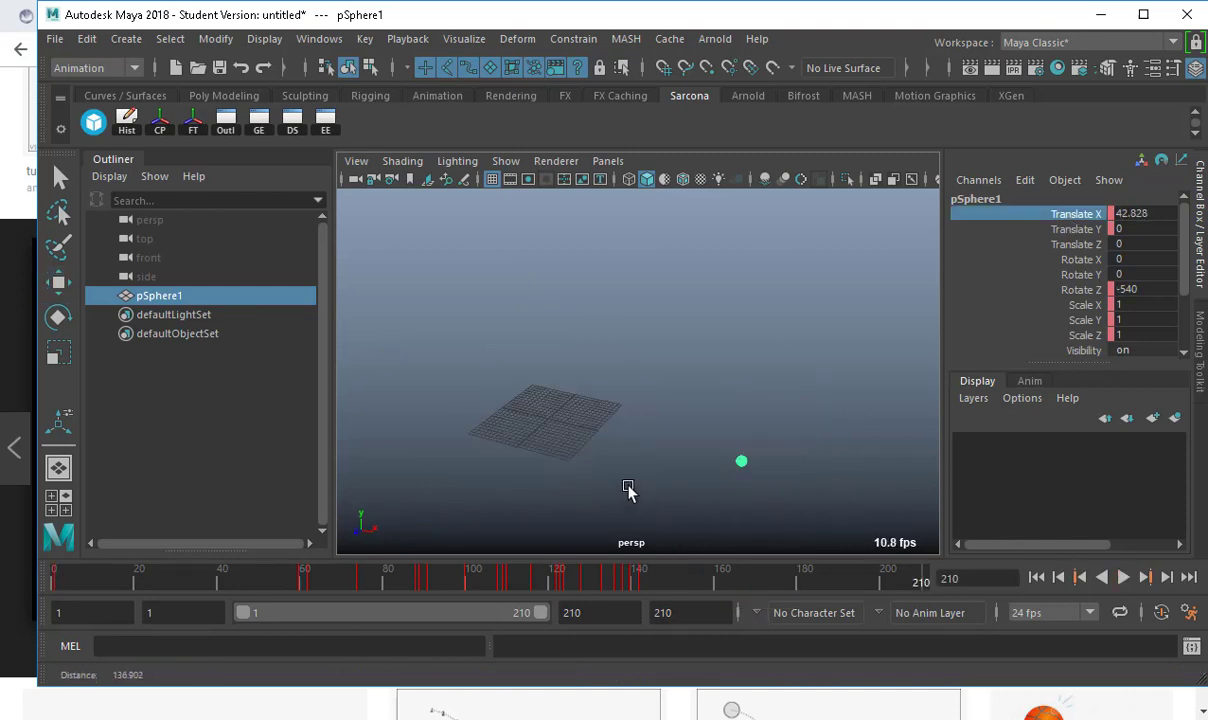
pyautogui.press('w')
pyautogui.moveTo(760, 404); pyautogui.dragTo(868, 410)
pyautogui.keyDown('alt'); pyautogui.moveTo(790, 396); pyautogui.dragTo(650, 398); pyautogui.keyUp('alt')
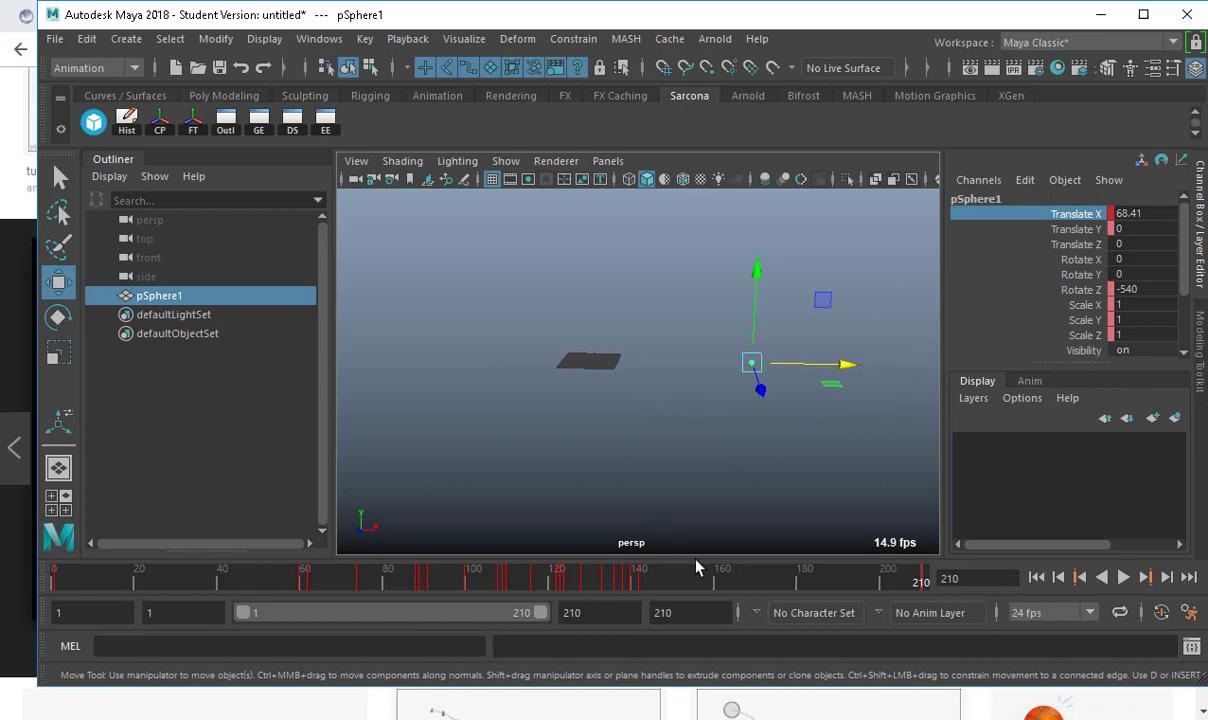
# - In the Graph Editor, tilt the tangent of the Translate X key at frame 1 upward toward the next key
pyautogui.click(259, 124)
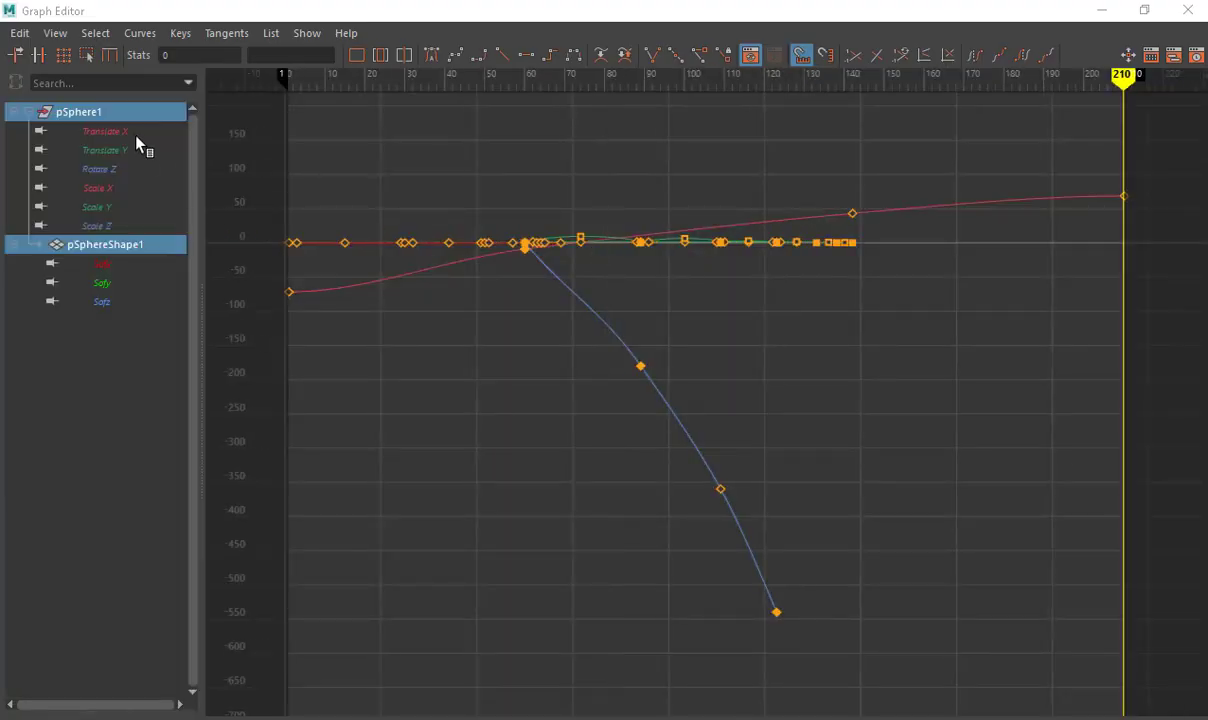
pyautogui.click(137, 138)
pyautogui.press('f')
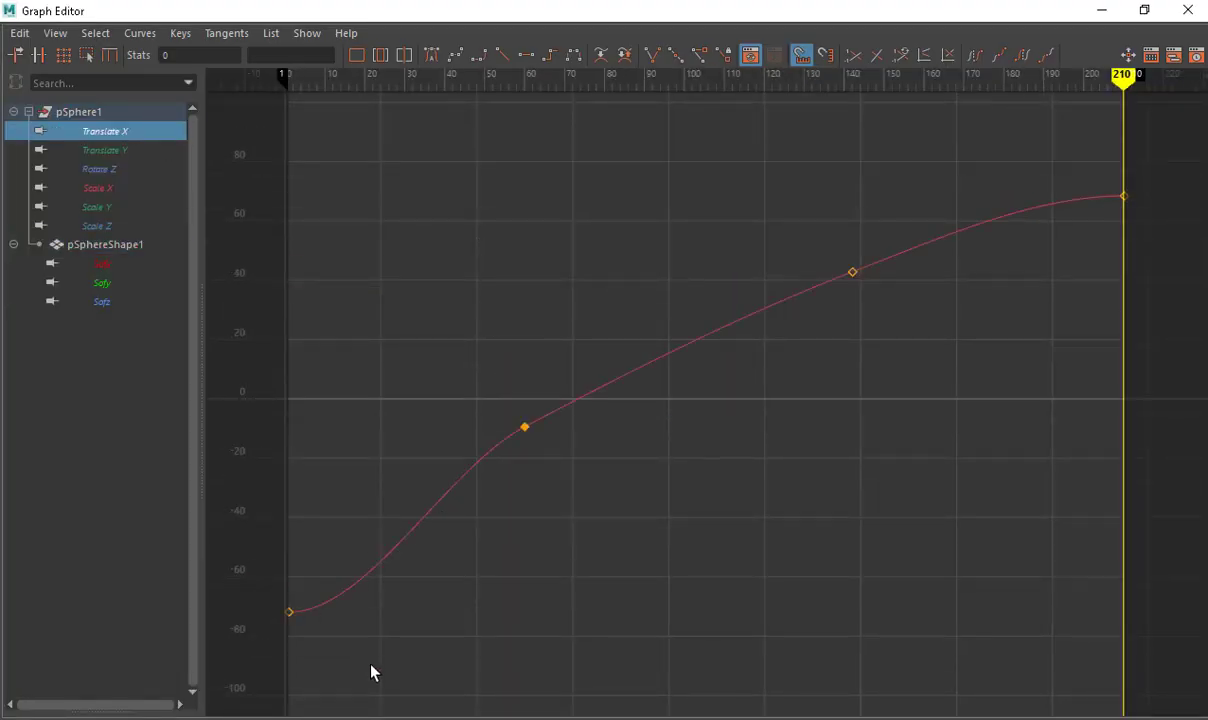
pyautogui.click(289, 612)
pyautogui.moveTo(380, 624); pyautogui.dragTo(369, 570, button='middle')
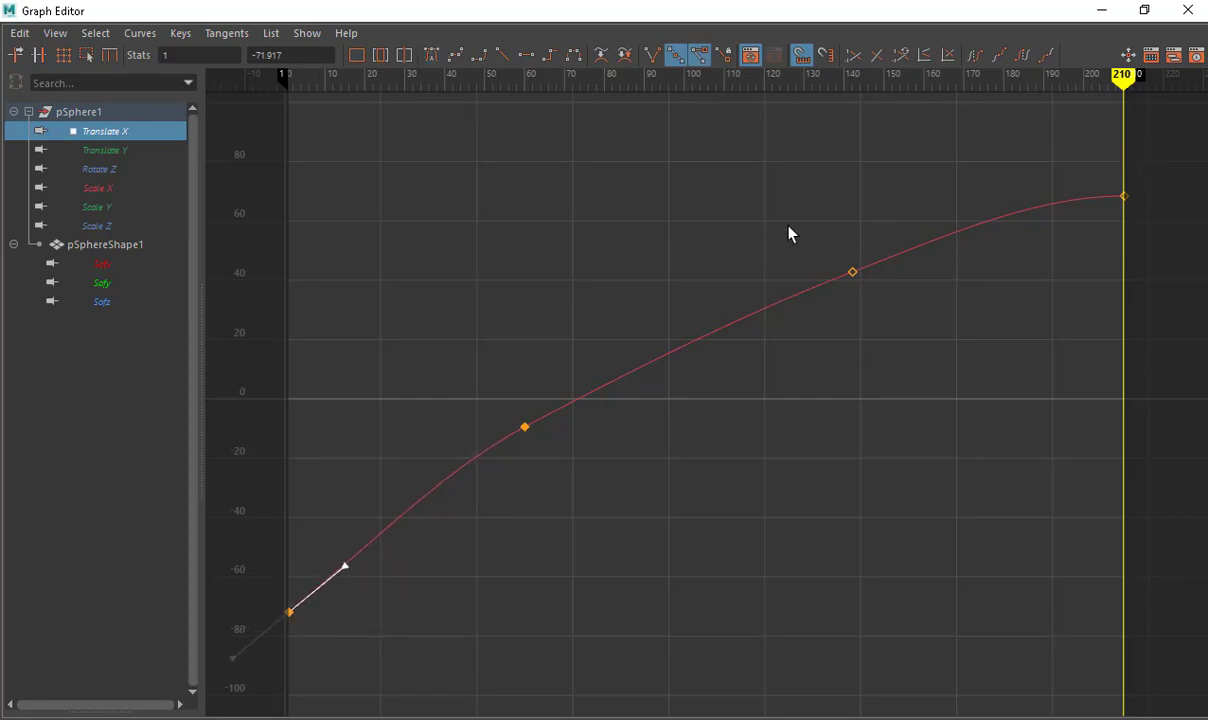
# - Try a much steeper tangent on the Translate X key at frame 1, and undo it
pyautogui.click(451, 341)
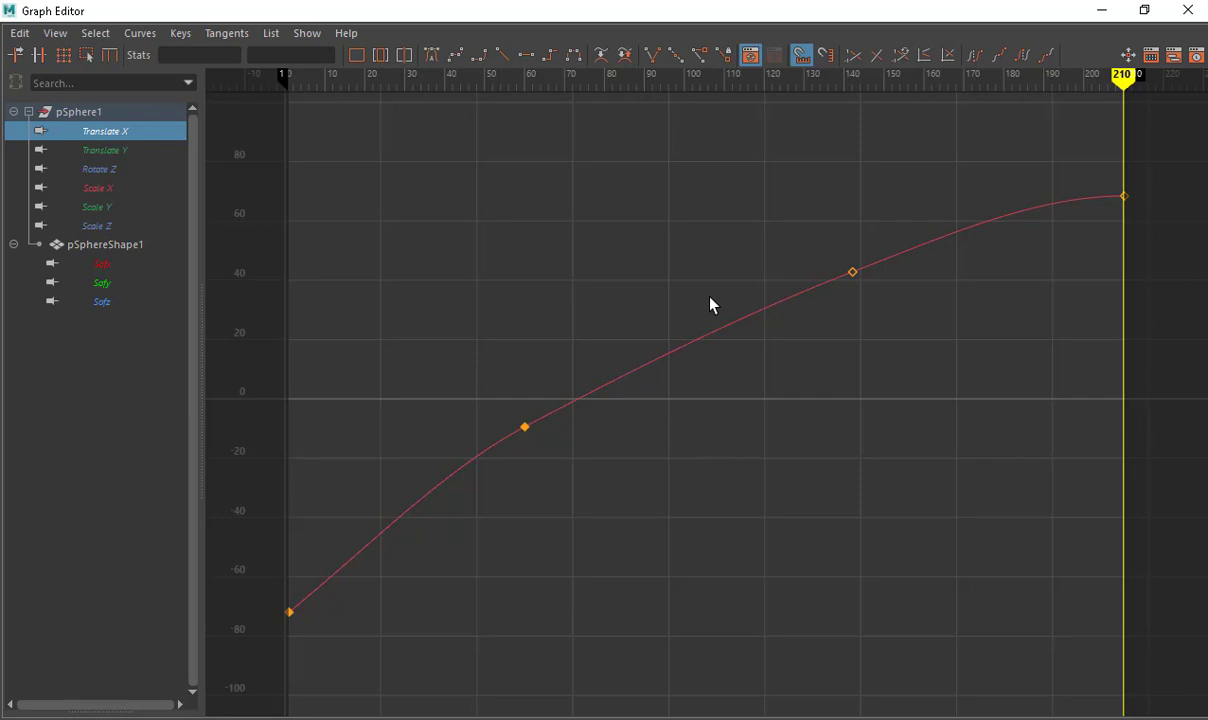
pyautogui.moveTo(369, 659); pyautogui.dragTo(371, 655)
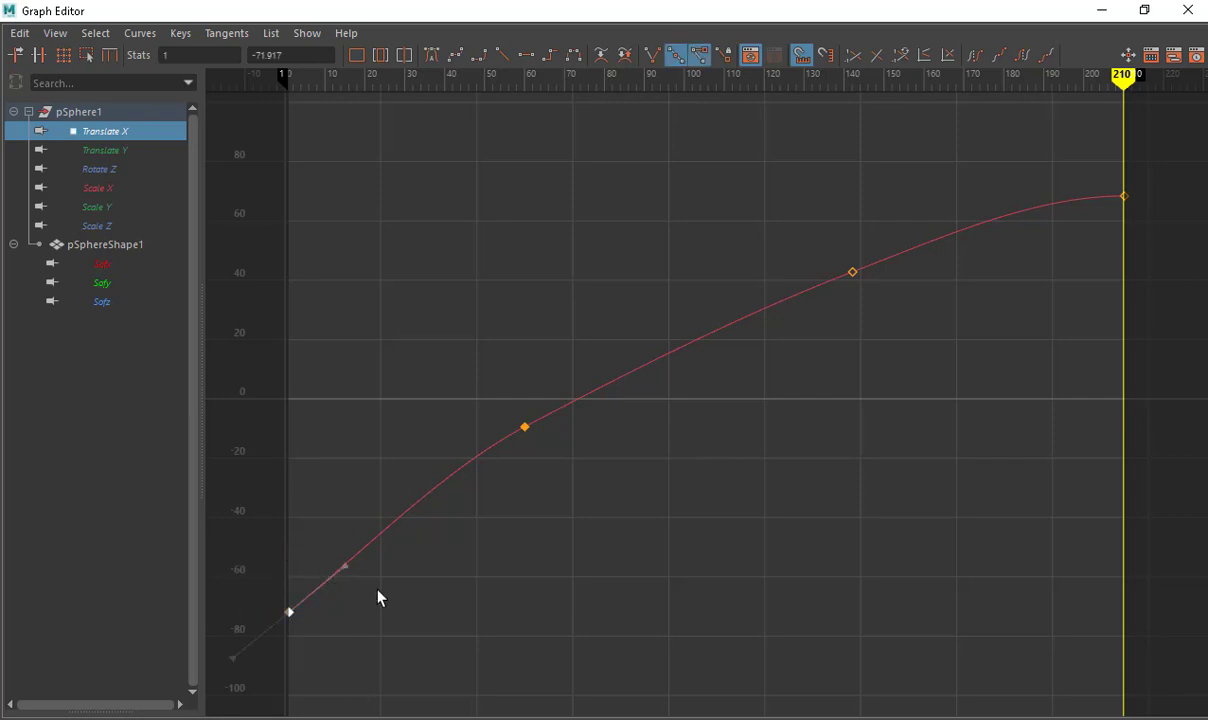
pyautogui.click(345, 564)
pyautogui.moveTo(345, 564); pyautogui.dragTo(334, 546, button='middle')
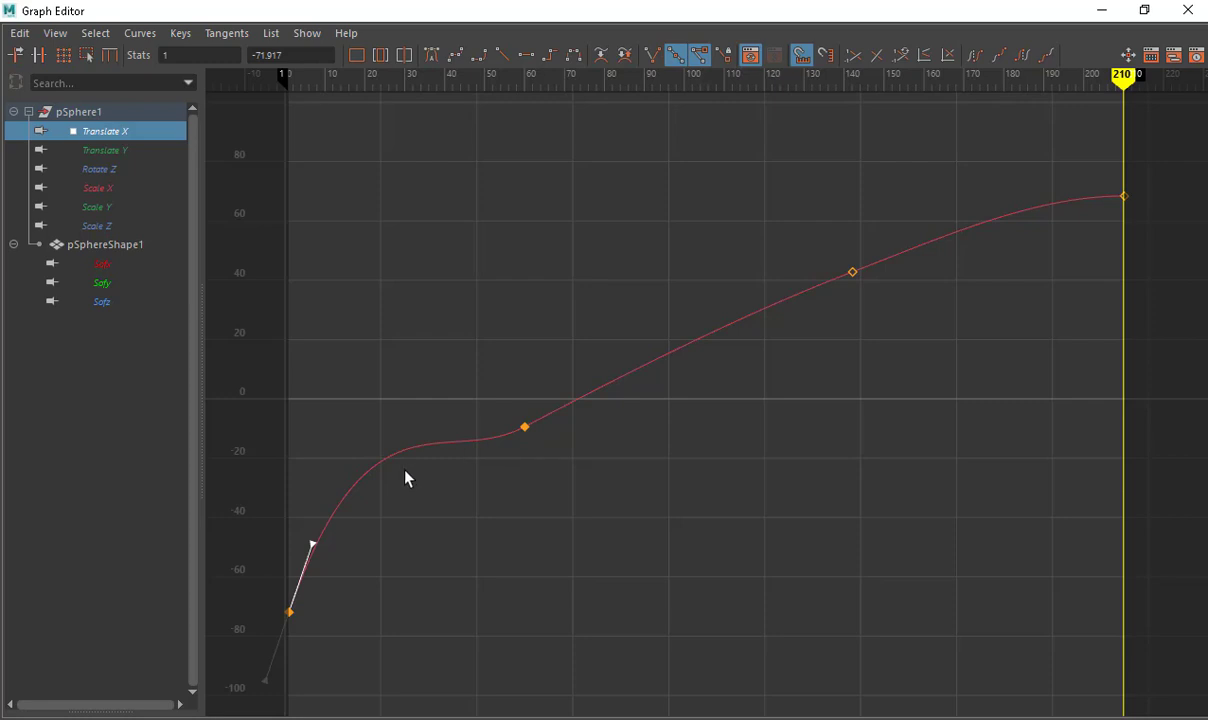
pyautogui.hotkey('ctrl', 'z')
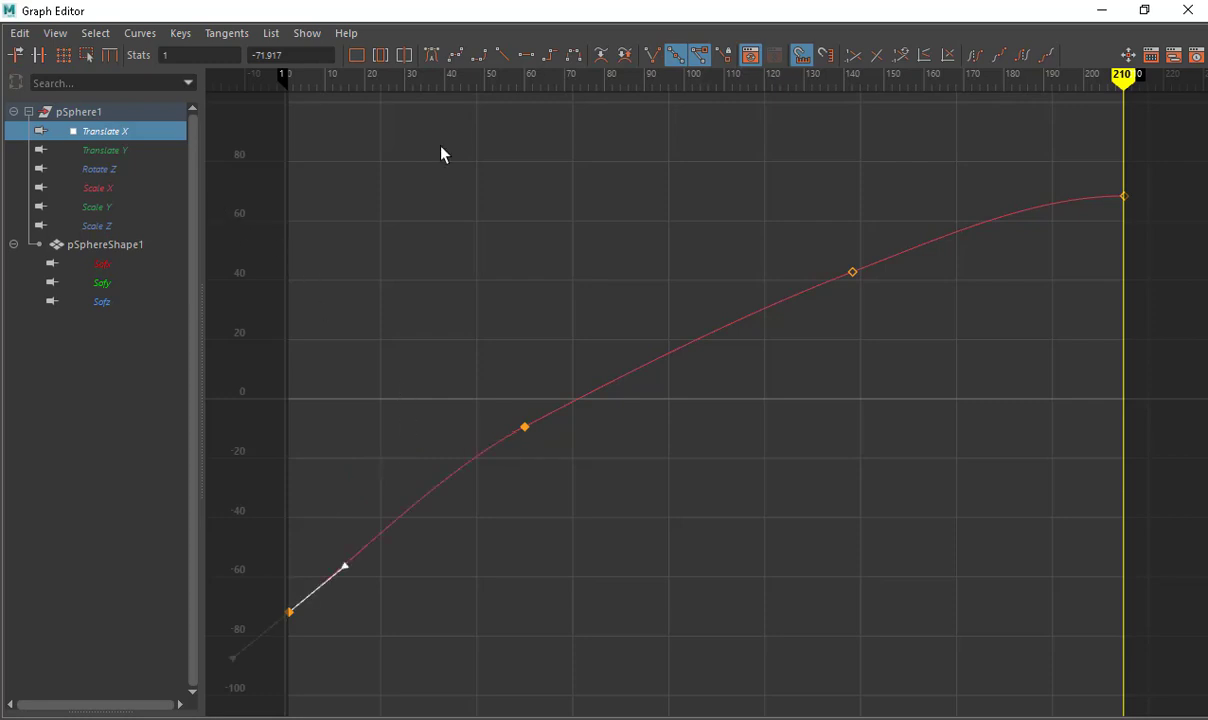
# - Minimize the Graph Editor and play the animation from frame 1 in the viewport, stopping after the first bounces
pyautogui.click(1105, 10)
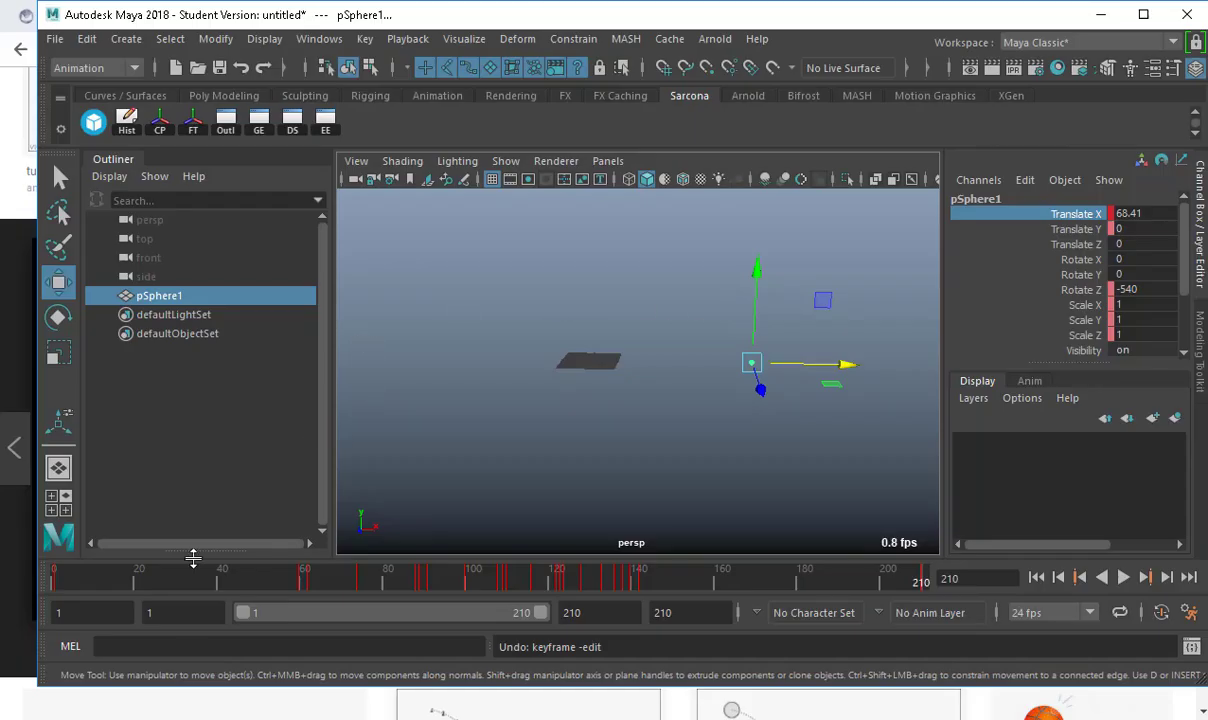
pyautogui.click(56, 574)
pyautogui.hotkey('alt', 'v')
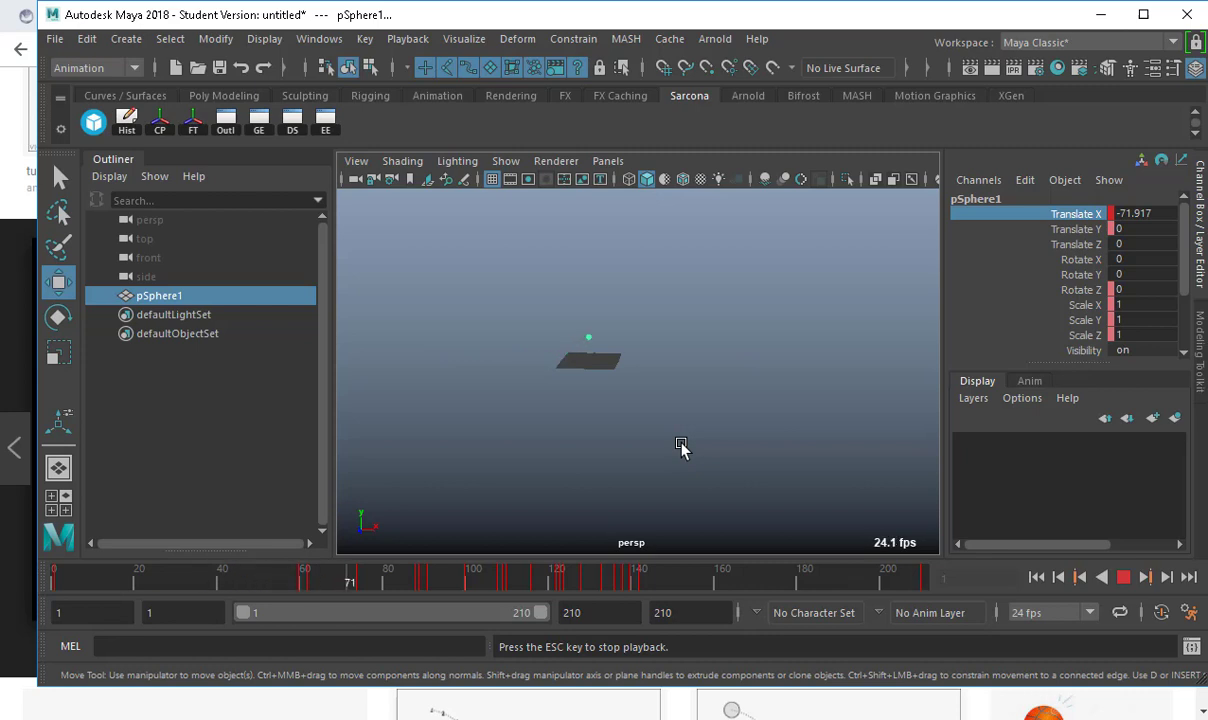
pyautogui.click(1123, 577)
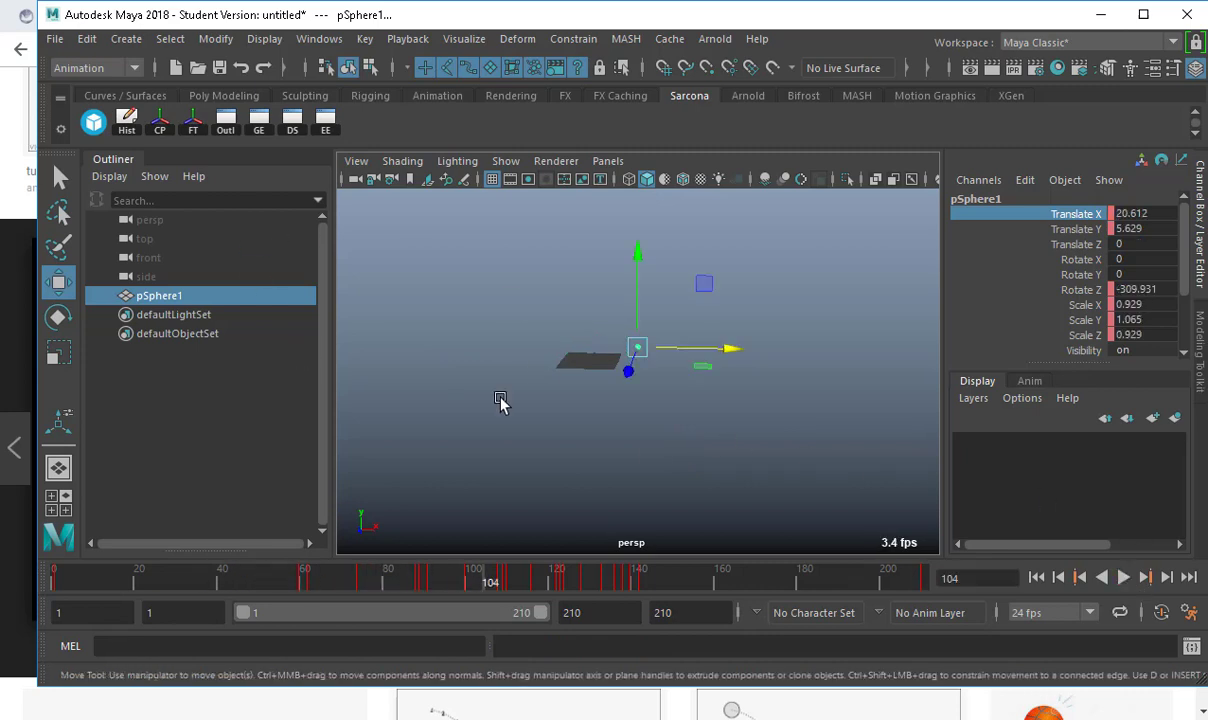
# - Frame the sphere up close from the side and play its rolling motion from frame 130, stopping before the end
pyautogui.press('f')
pyautogui.keyDown('alt'); pyautogui.moveTo(700, 378); pyautogui.dragTo(556, 410, button='right'); pyautogui.keyUp('alt')
pyautogui.scroll(-3, 630, 420)
pyautogui.keyDown('alt'); pyautogui.moveTo(640, 458); pyautogui.dragTo(516, 458, button='middle'); pyautogui.keyUp('alt')
pyautogui.moveTo(518, 584); pyautogui.dragTo(598, 582)
pyautogui.keyDown('alt'); pyautogui.moveTo(908, 494); pyautogui.dragTo(608, 408, button='middle'); pyautogui.keyUp('alt')
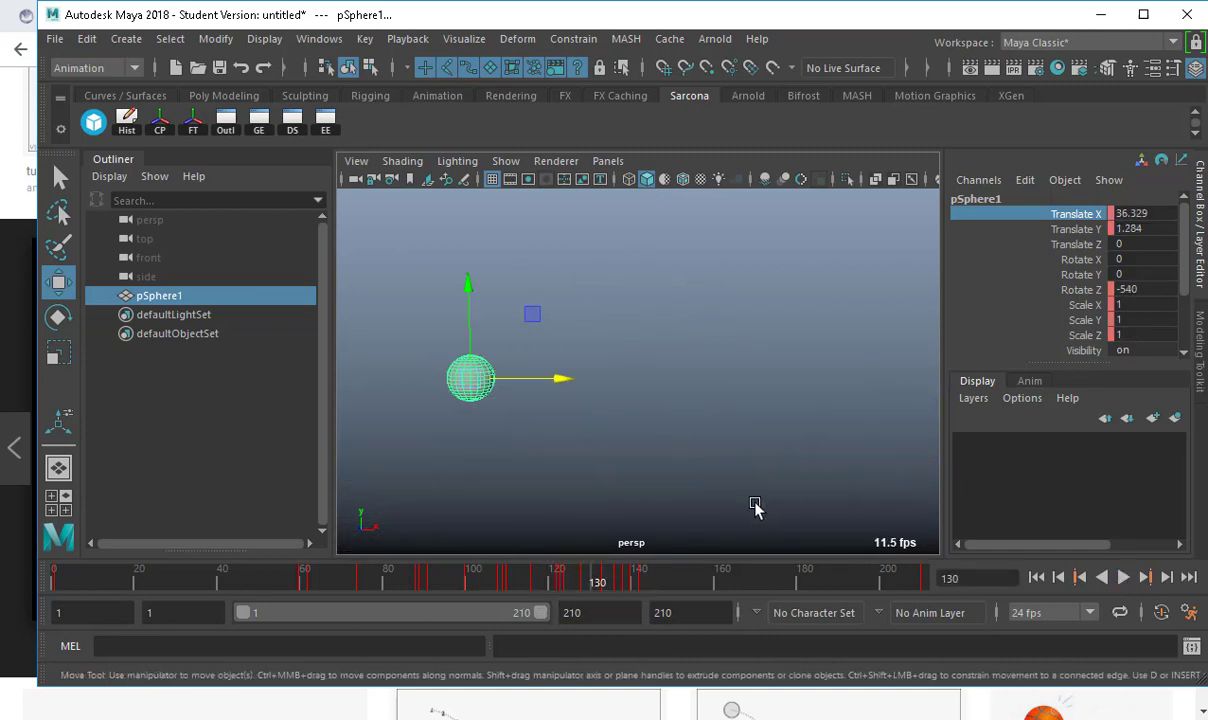
pyautogui.hotkey('alt', 'v')
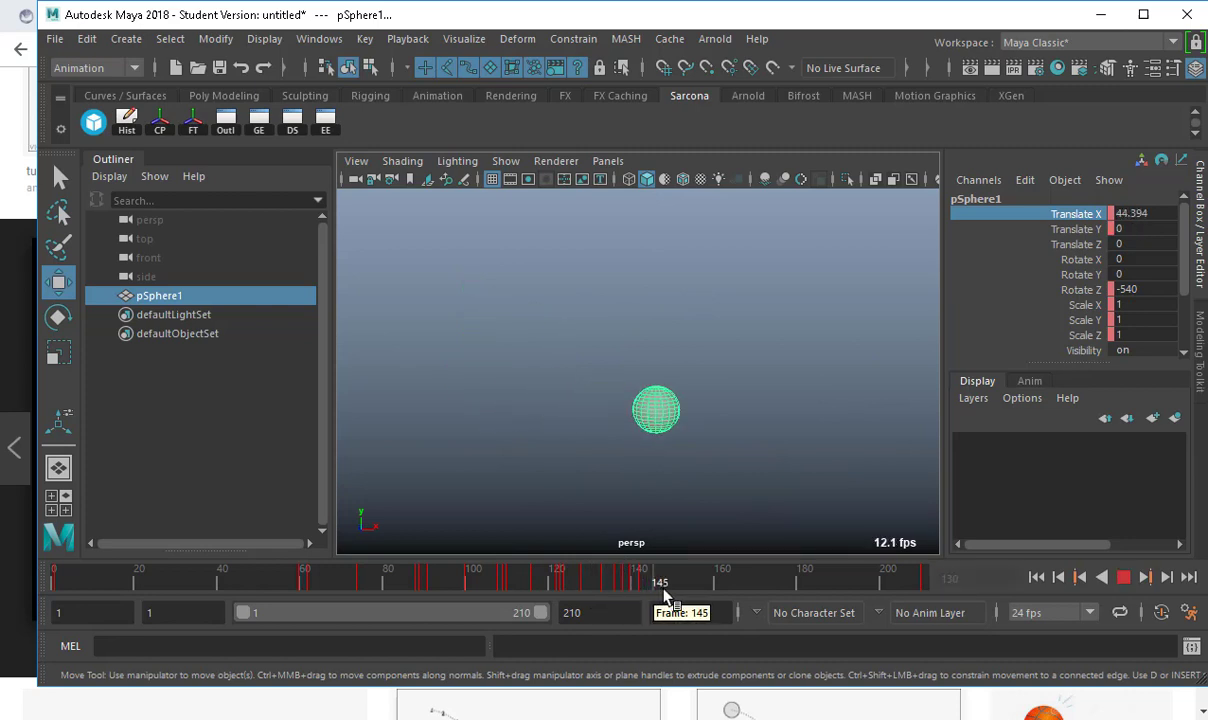
pyautogui.hotkey('alt', 'v')
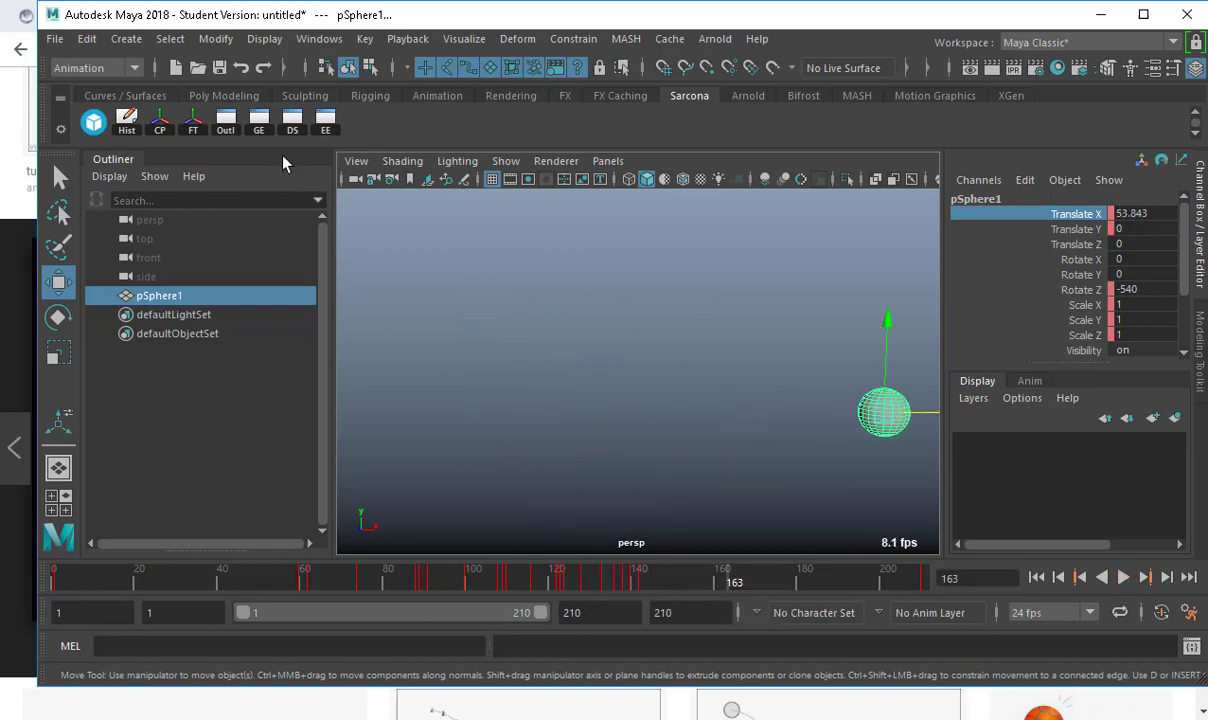
# - Examine the sphere's Rotate Z curve in the Graph Editor, and return to the viewport
pyautogui.hotkey('alt', 'Tab')
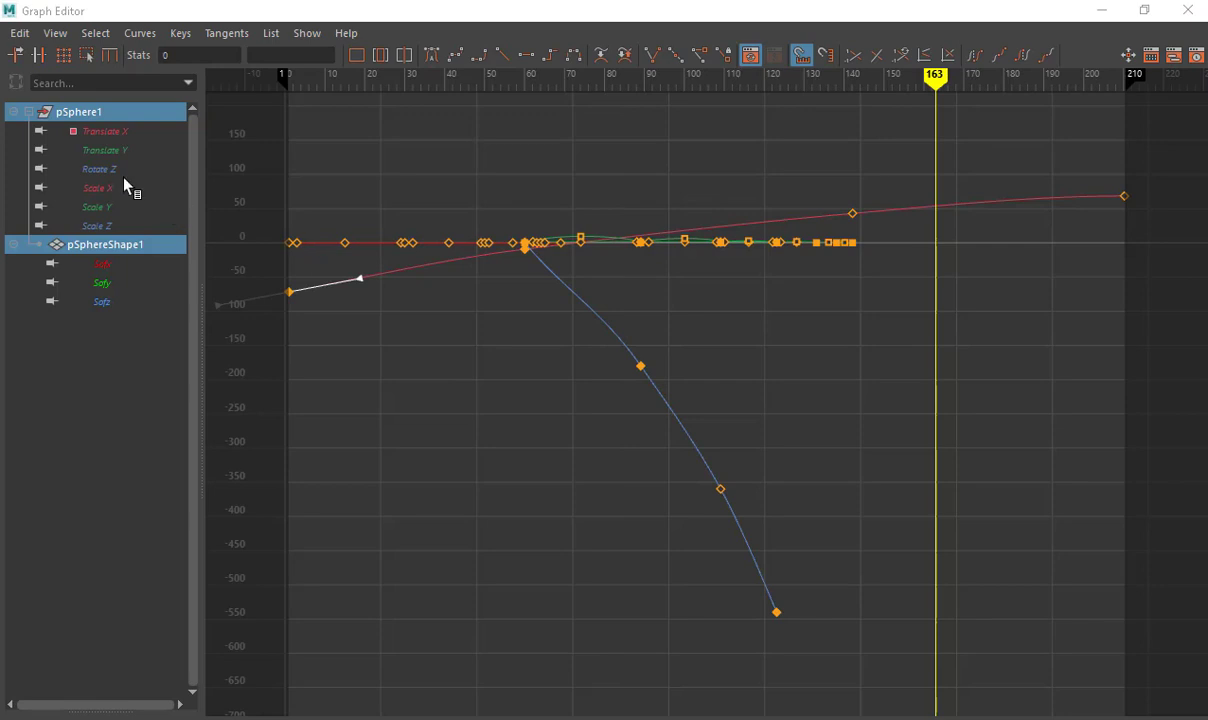
pyautogui.click(115, 169)
pyautogui.press('f')
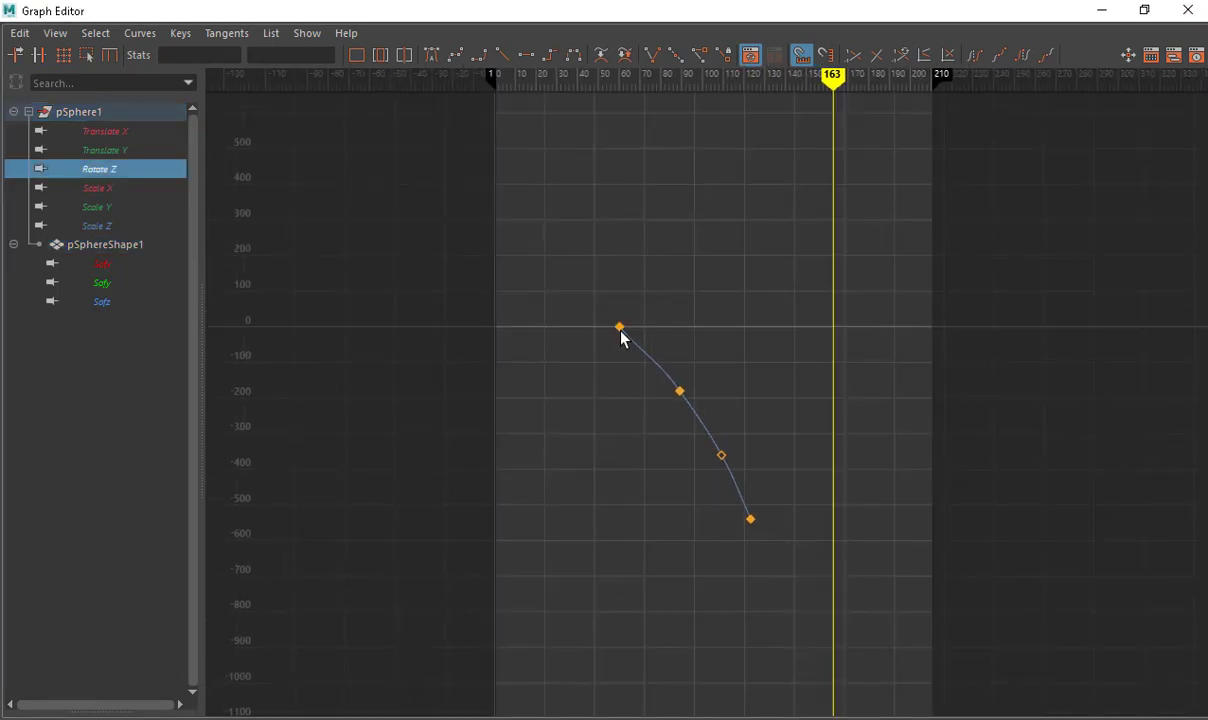
pyautogui.keyDown('alt'); pyautogui.moveTo(620, 331); pyautogui.dragTo(635, 346, button='middle'); pyautogui.keyUp('alt')
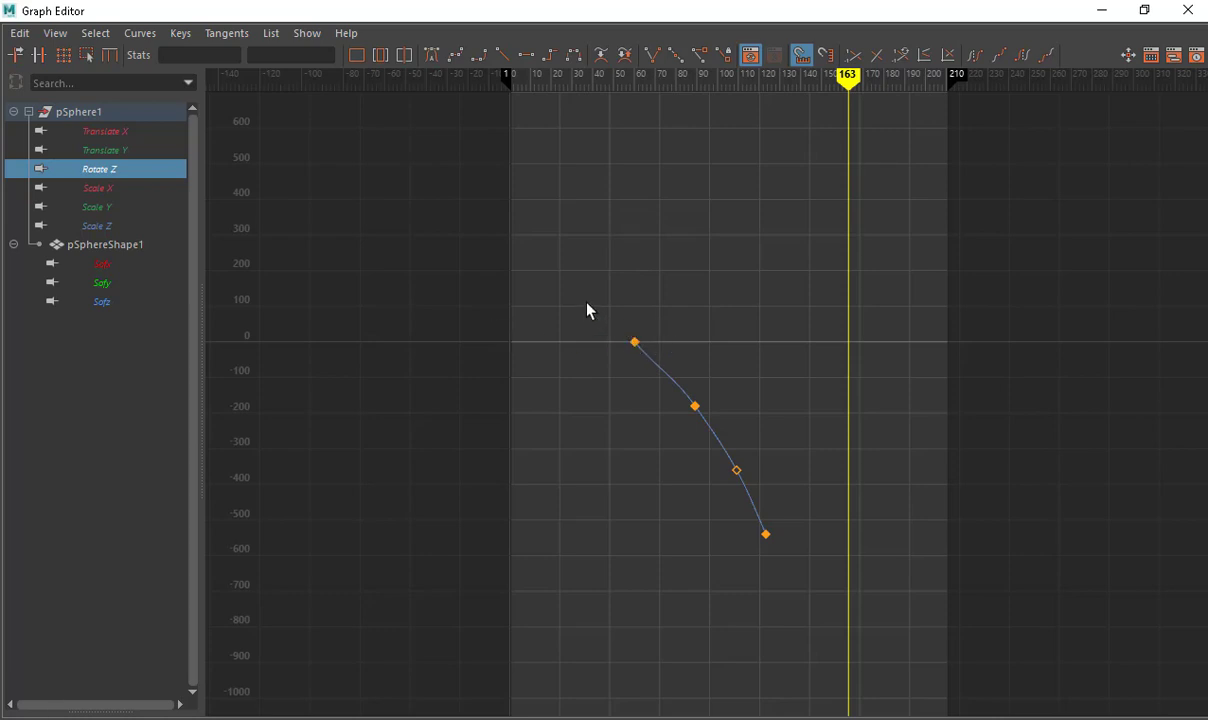
pyautogui.click(10, 12)
pyautogui.click(45, 143)
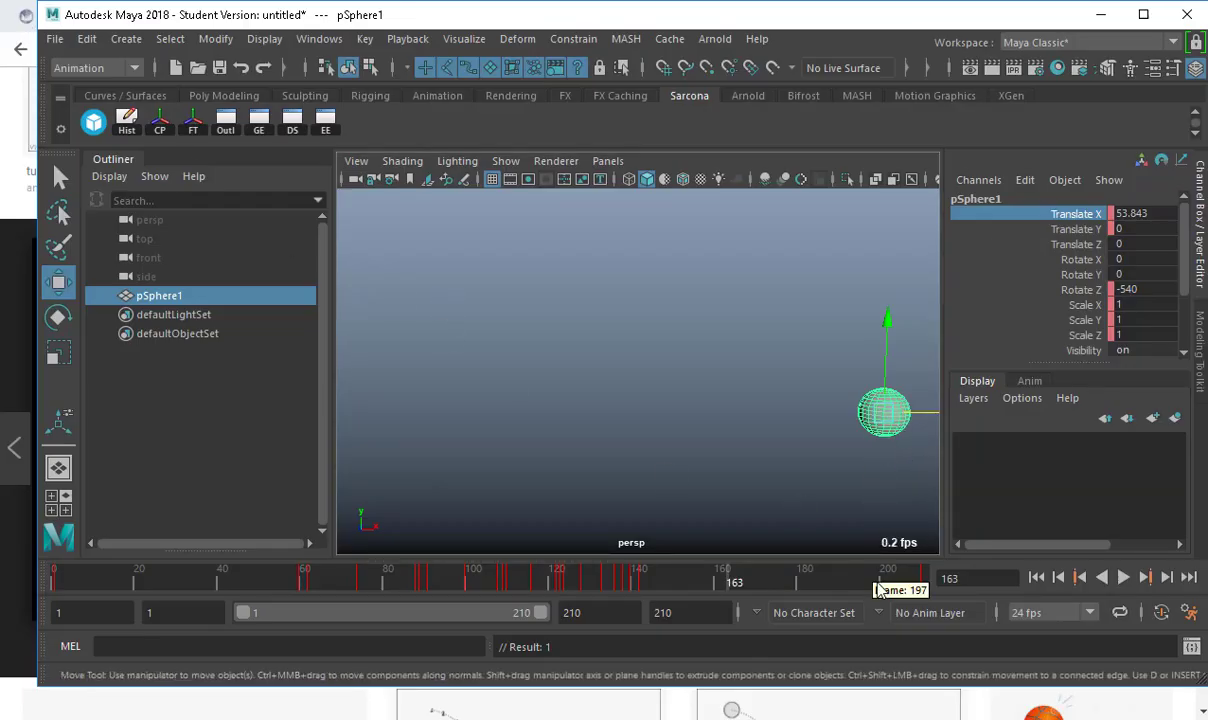
# - At frame 210, rotate the sphere forward to about -1326.436 in Rotate Z and key that channel
pyautogui.press('e')
pyautogui.keyDown('alt'); pyautogui.moveTo(744, 461); pyautogui.dragTo(573, 462, button='middle'); pyautogui.keyUp('alt')
pyautogui.click(921, 584)
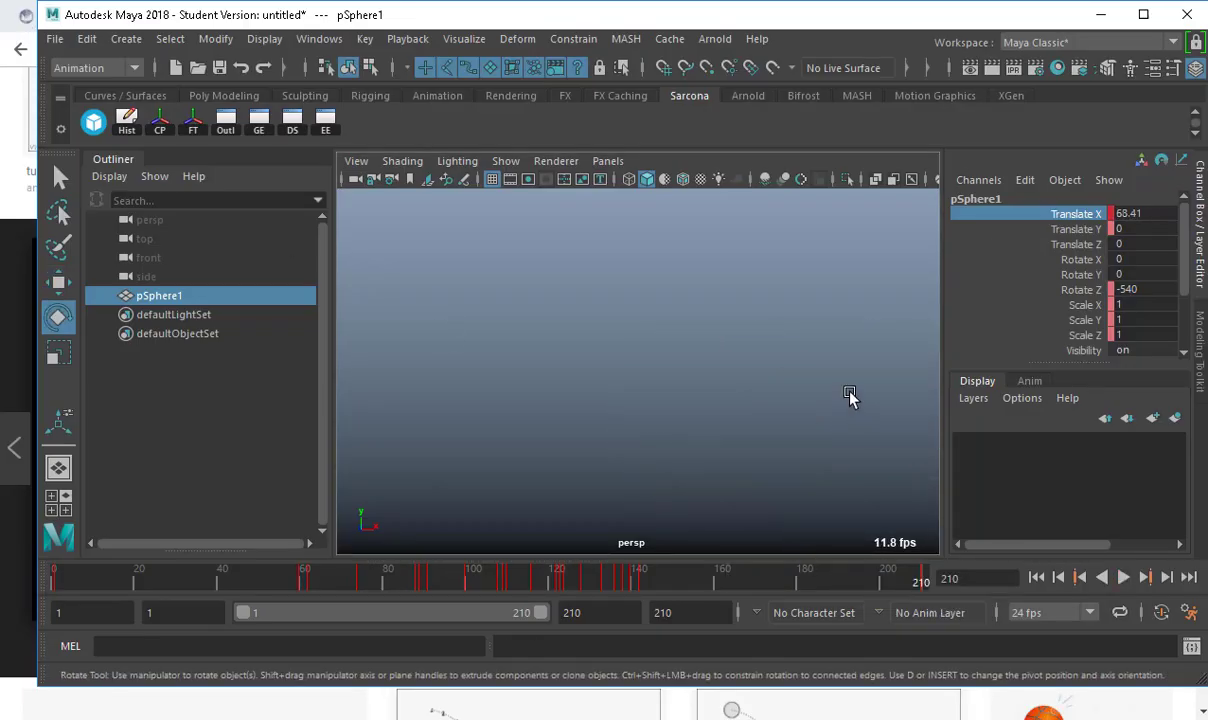
pyautogui.moveTo(724, 333); pyautogui.dragTo(900, 345)
pyautogui.click(1080, 302)
pyautogui.click(1080, 290)
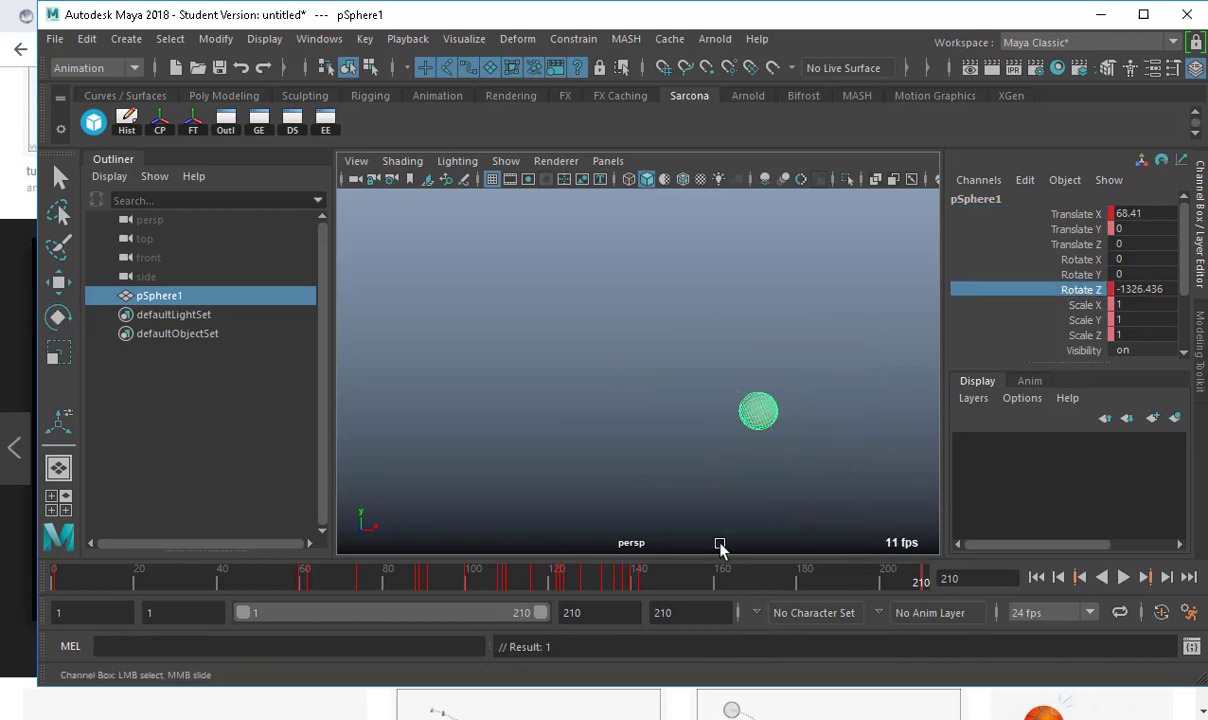
# - At frame 1, rotate the sphere backward to about 1019.762 in Rotate Z and key that channel
pyautogui.moveTo(280, 590); pyautogui.dragTo(45, 578)
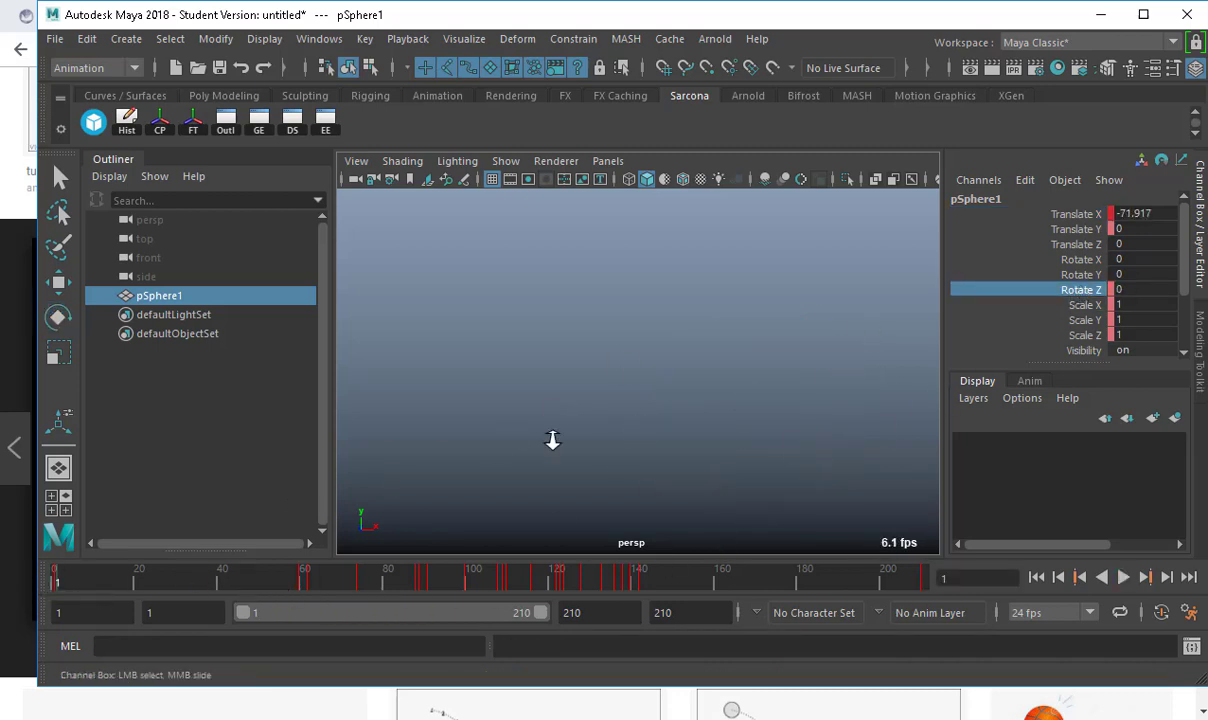
pyautogui.press('f')
pyautogui.press('e')
pyautogui.moveTo(604, 349); pyautogui.dragTo(634, 427)
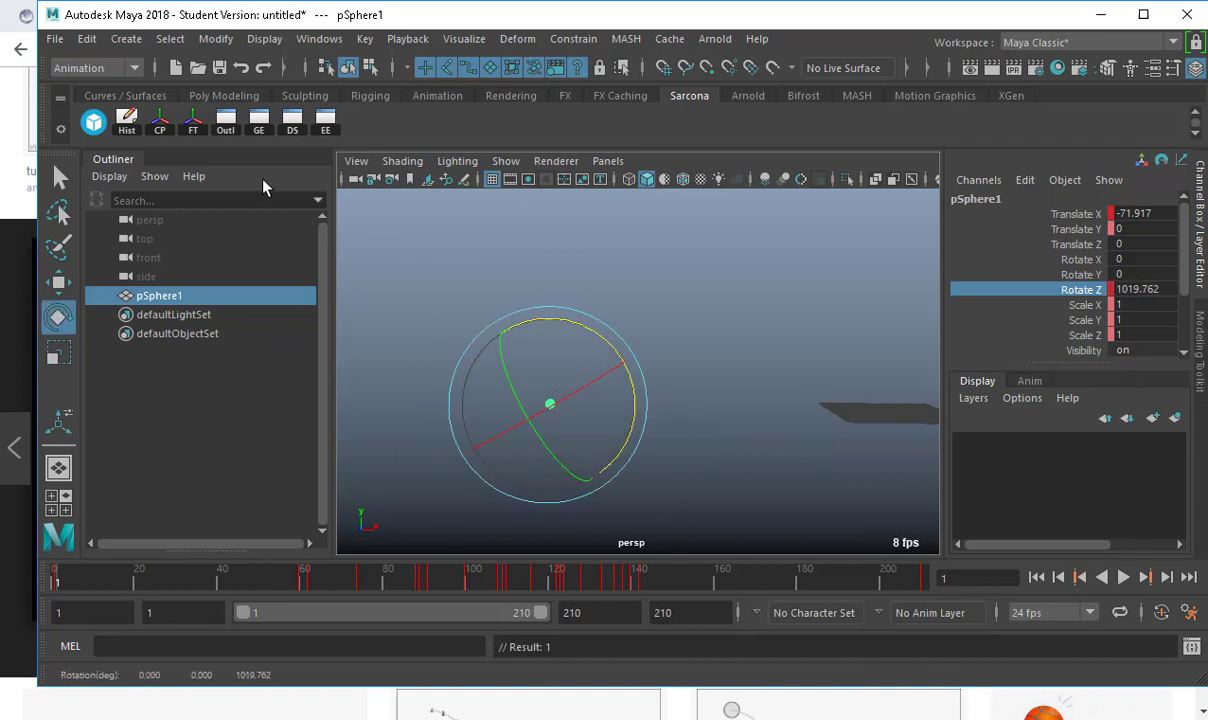
# - On the Rotate Z curve in the Graph Editor, lower the key at frame 1 to about 234.729
pyautogui.click(259, 123)
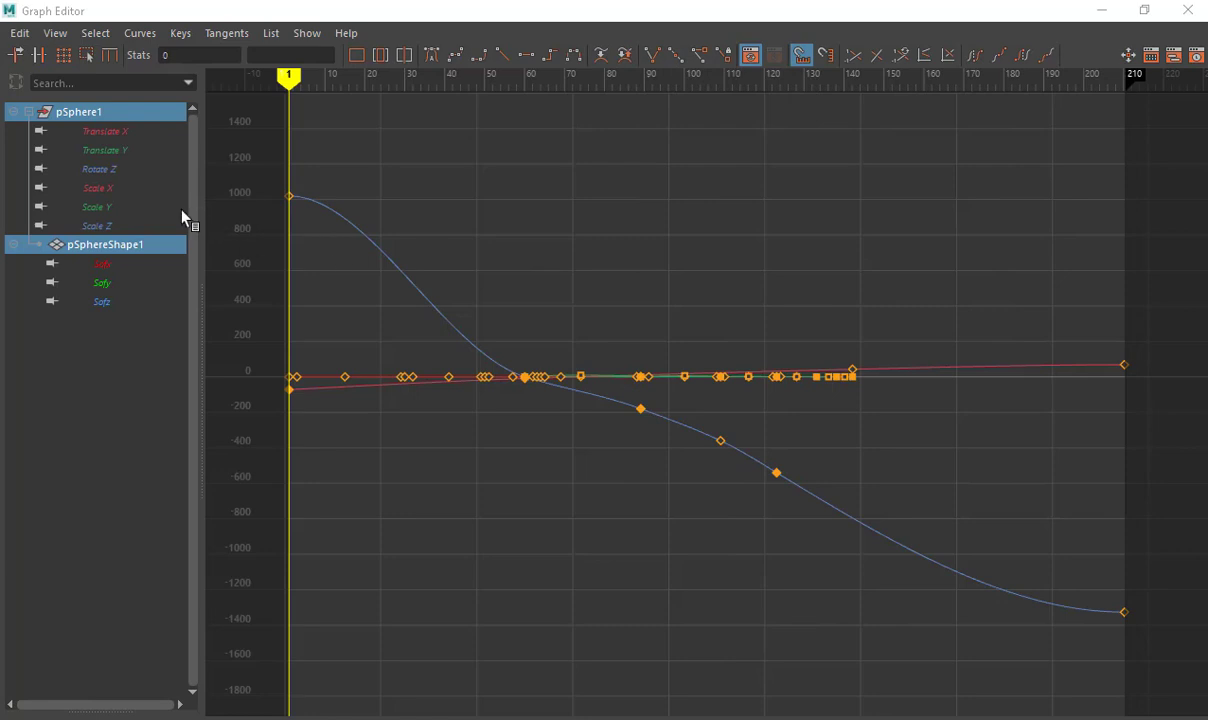
pyautogui.click(99, 169)
pyautogui.keyDown('alt'); pyautogui.moveTo(472, 208); pyautogui.dragTo(328, 145, button='middle'); pyautogui.keyUp('alt')
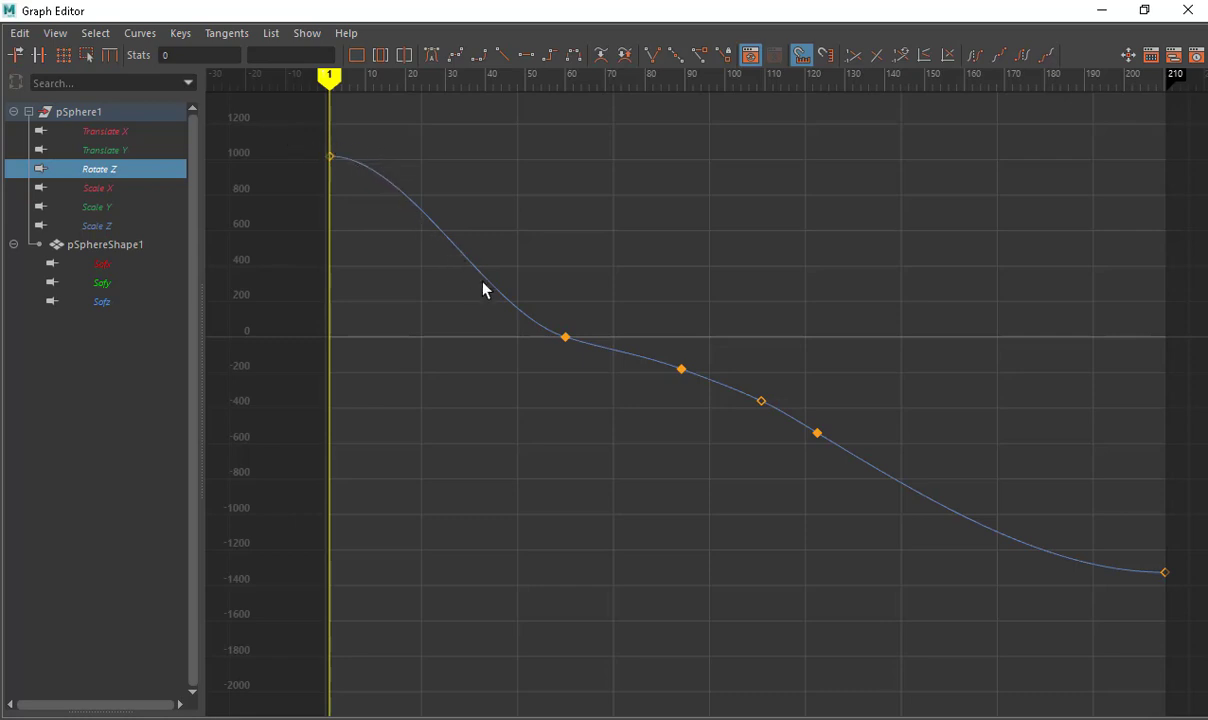
pyautogui.click(328, 149)
pyautogui.moveTo(359, 183); pyautogui.dragTo(335, 310, button='middle')
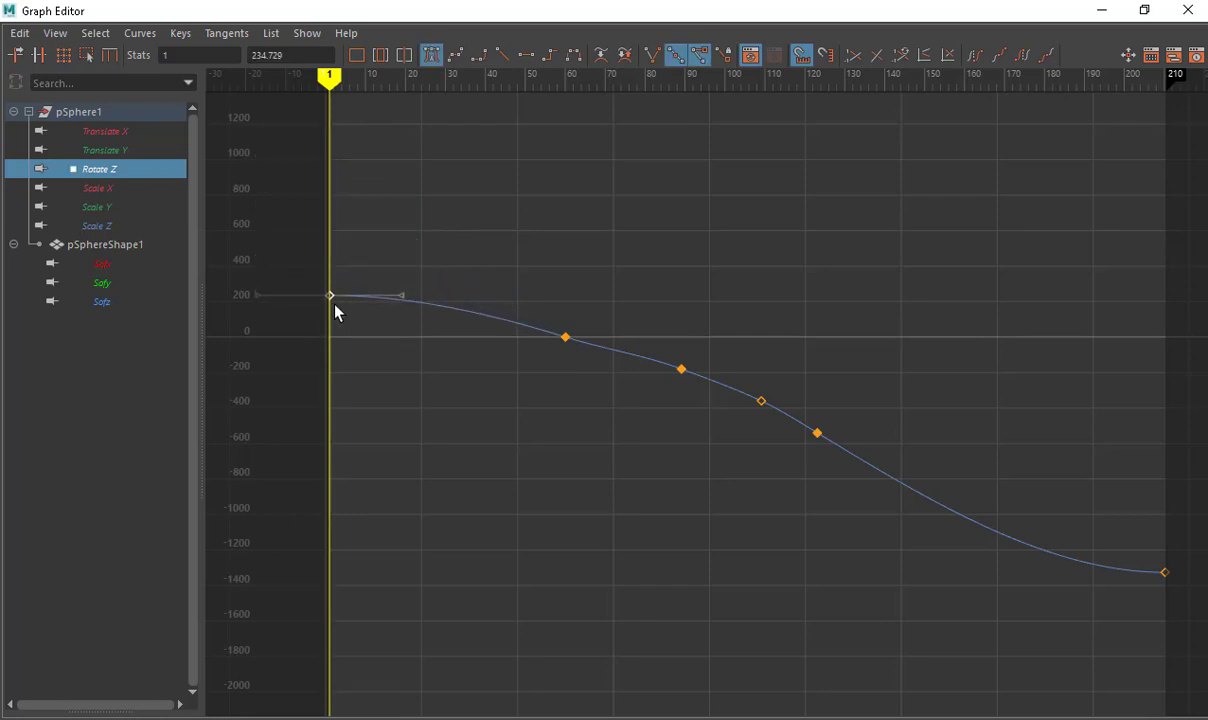
pyautogui.keyDown('alt'); pyautogui.moveTo(713, 367); pyautogui.dragTo(544, 295, button='middle'); pyautogui.keyUp('alt')
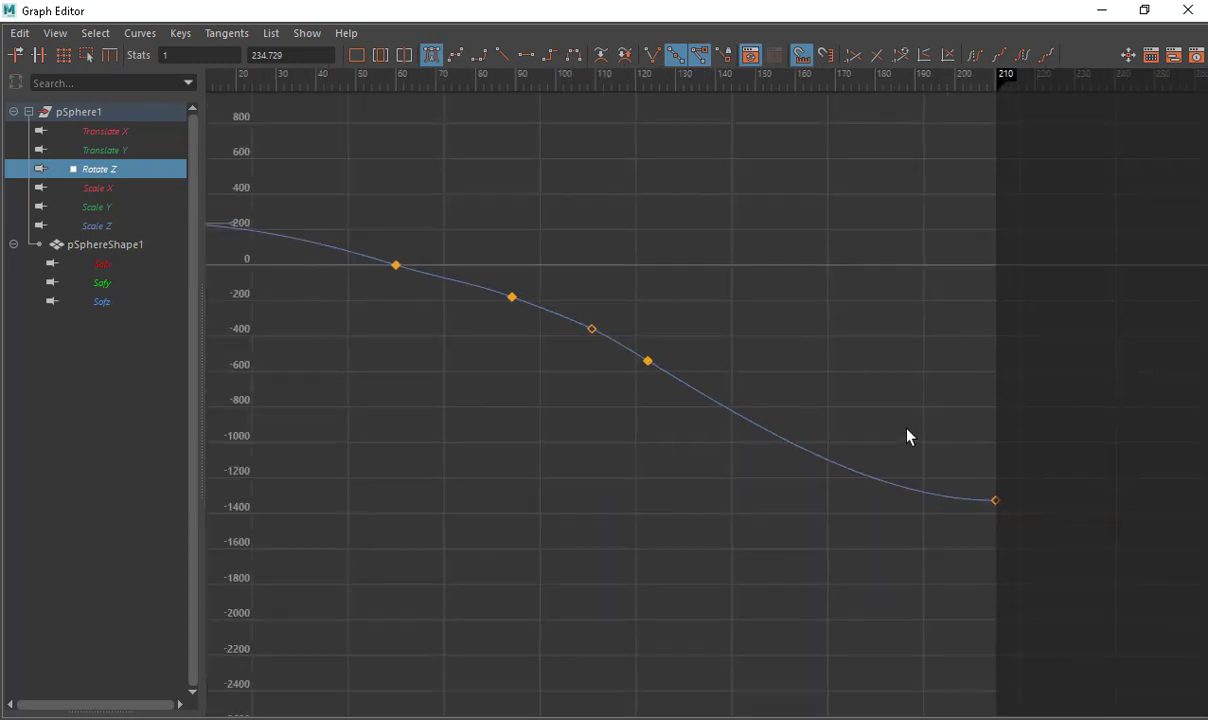
# - On the Rotate Z curve, raise the frame 210 key to about -1310.415, flatten the frame 60 key's tangent slightly, and close the Graph Editor
pyautogui.moveTo(908, 434); pyautogui.dragTo(1028, 518)
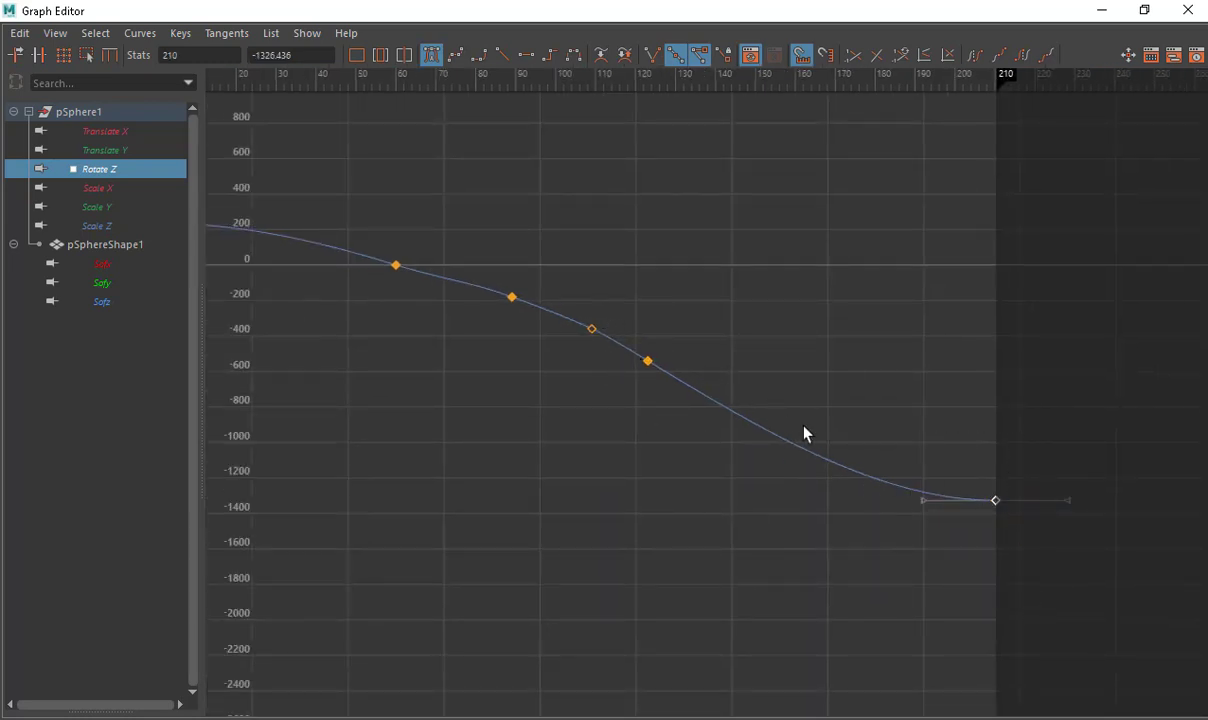
pyautogui.moveTo(984, 453)
pyautogui.mouseDown(button='middle')
pyautogui.moveTo(997, 367)
pyautogui.moveTo(983, 445)
pyautogui.mouseUp(button='middle')
pyautogui.keyDown('alt'); pyautogui.moveTo(874, 364); pyautogui.dragTo(1069, 381, button='middle'); pyautogui.keyUp('alt')
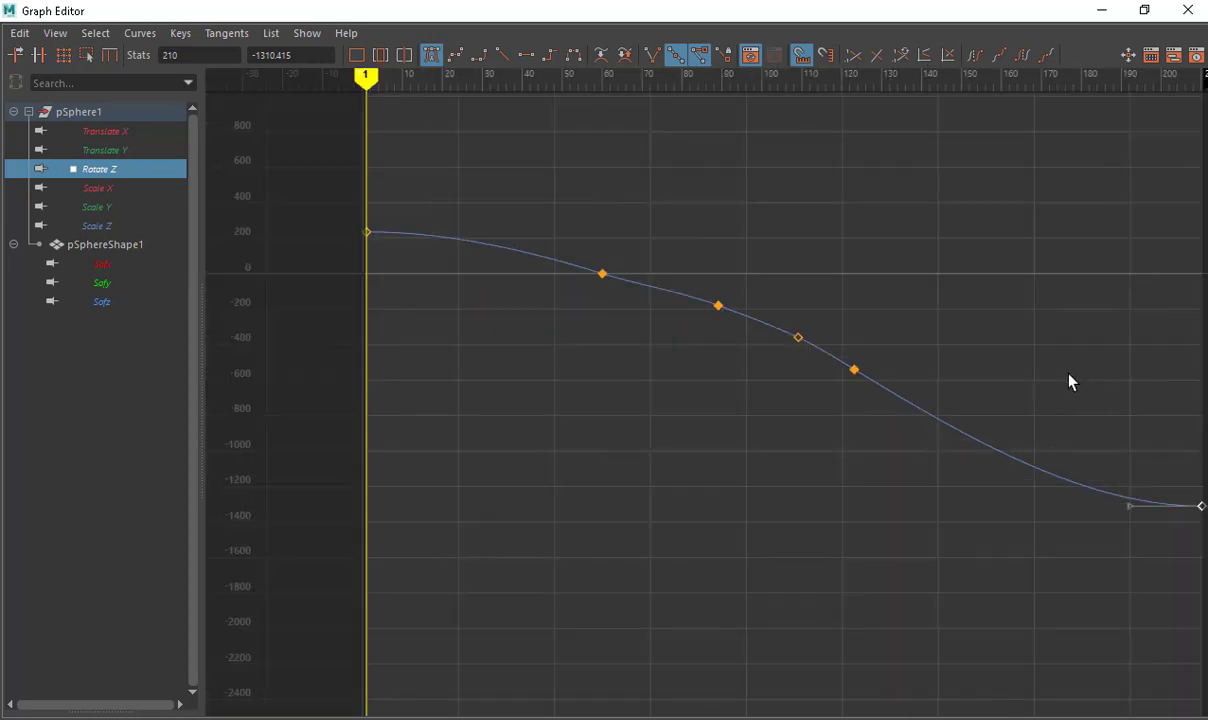
pyautogui.click(602, 273)
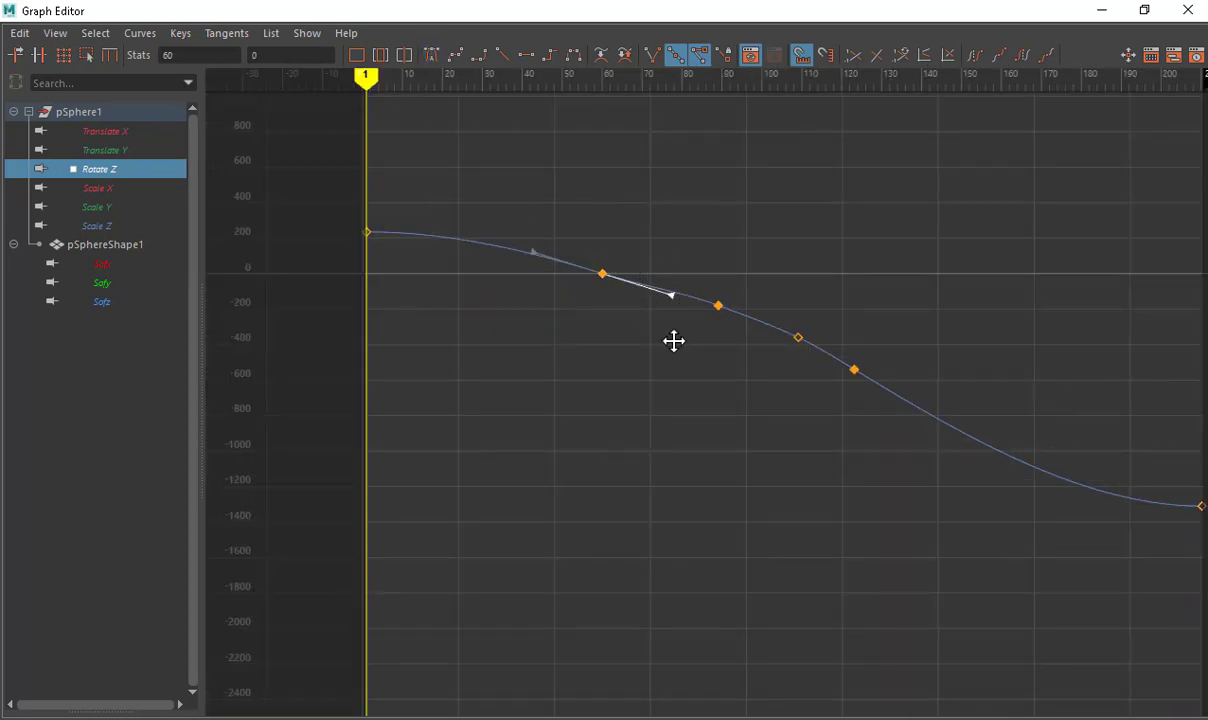
pyautogui.moveTo(673, 341); pyautogui.dragTo(672, 335, button='middle')
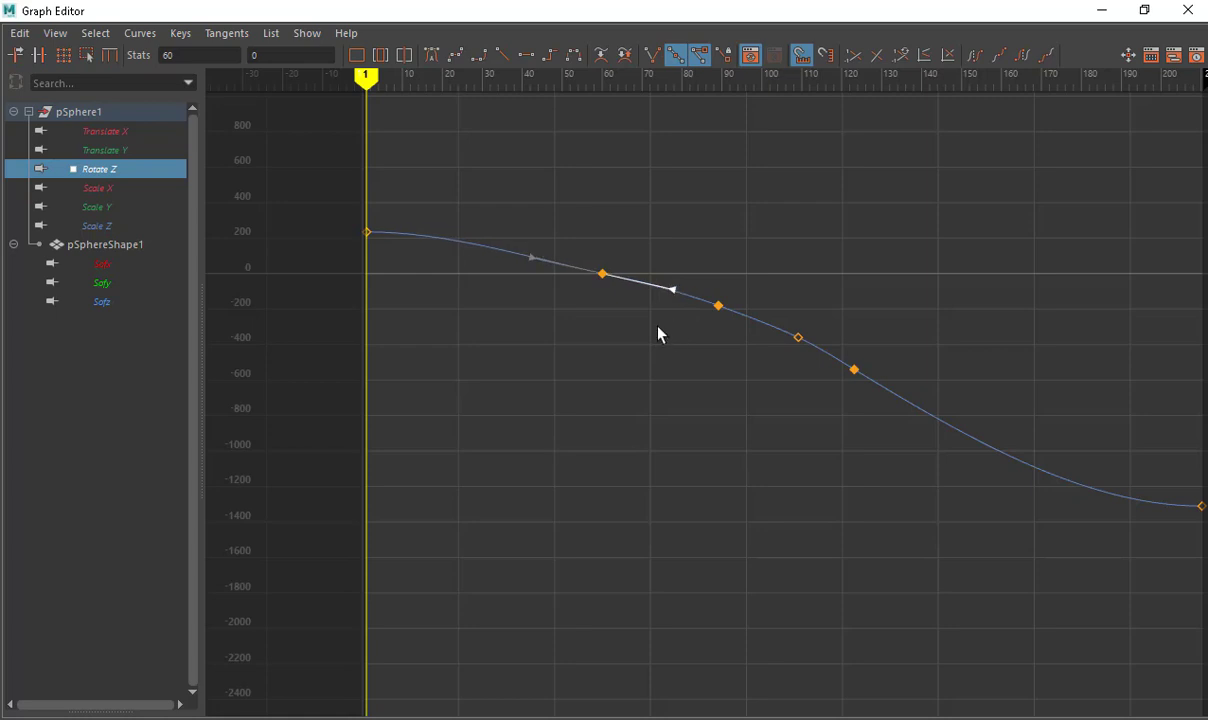
pyautogui.doubleClick(8, 14)
pyautogui.click(503, 352)
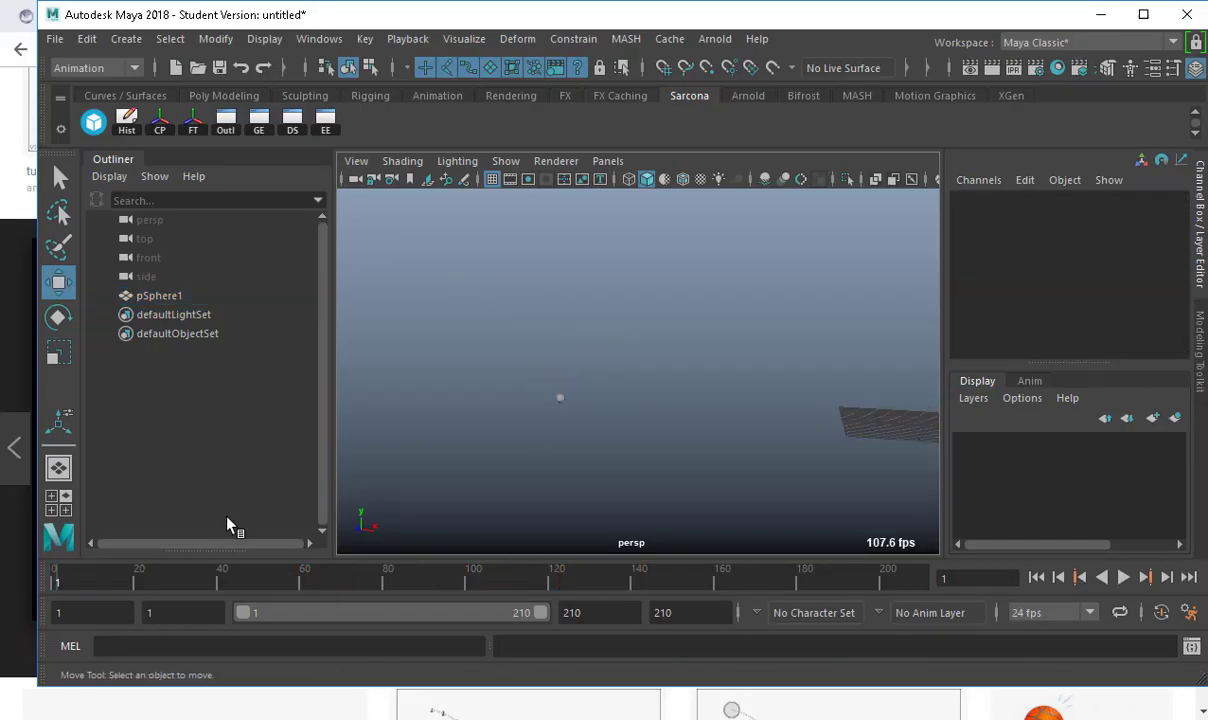
# - Bring the sphere's starting position into view and turn on wireframe on shaded in the viewport
pyautogui.hotkey('alt', 'v')
pyautogui.hotkey('alt', 'v')
pyautogui.hotkey('alt', 'shift', 'v')
pyautogui.keyDown('alt'); pyautogui.moveTo(375, 475); pyautogui.dragTo(595, 472, button='right'); pyautogui.keyUp('alt')
pyautogui.keyDown('alt'); pyautogui.moveTo(595, 472); pyautogui.dragTo(817, 426, button='middle'); pyautogui.keyUp('alt')
pyautogui.click(420, 372)
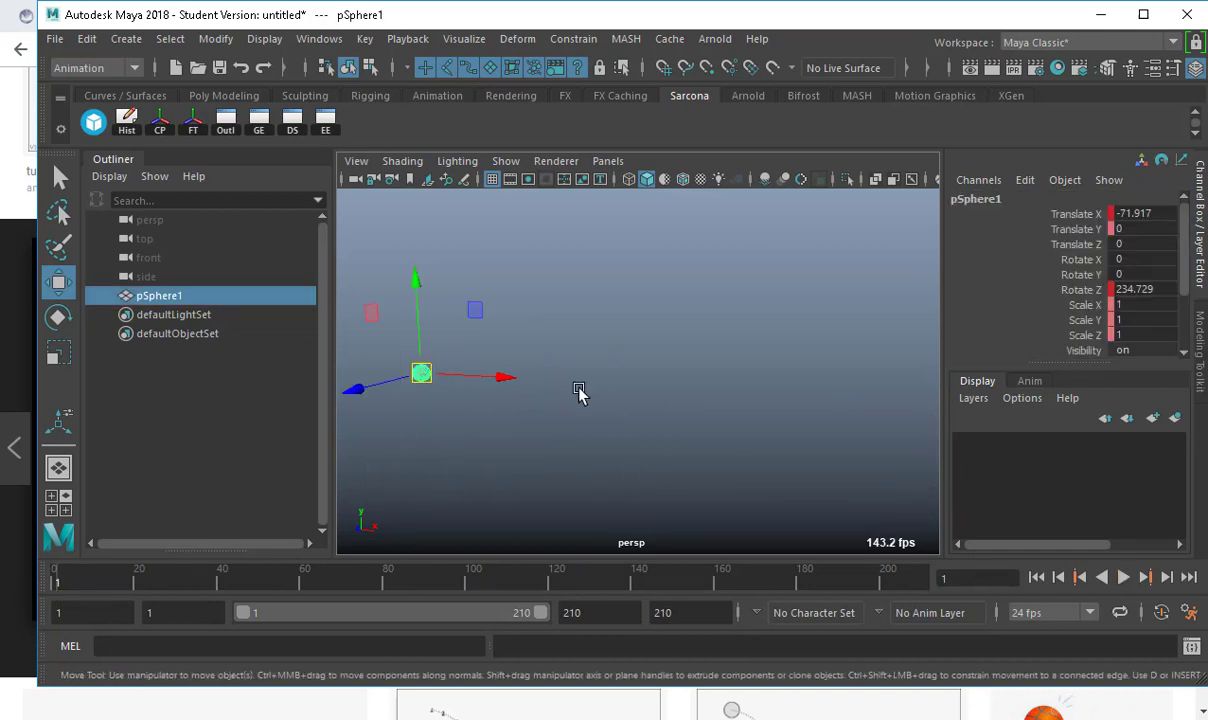
pyautogui.keyDown('alt'); pyautogui.moveTo(545, 333); pyautogui.dragTo(572, 326); pyautogui.keyUp('alt')
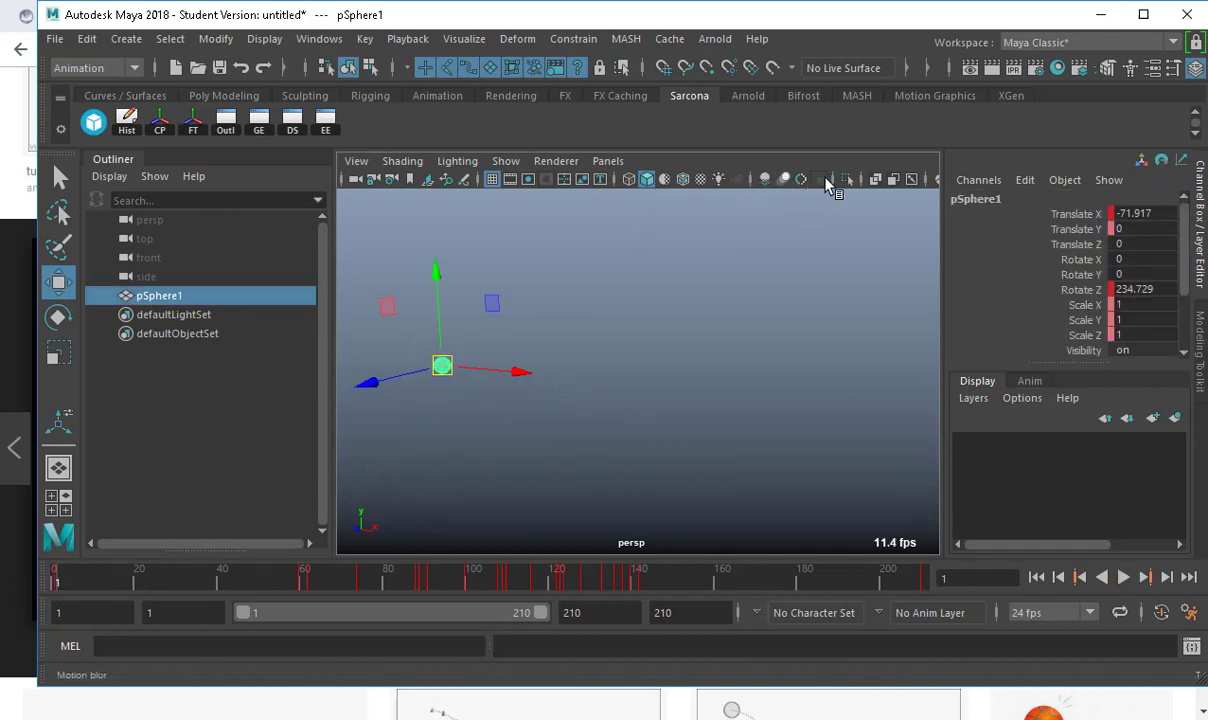
pyautogui.click(683, 180)
pyautogui.click(668, 333)
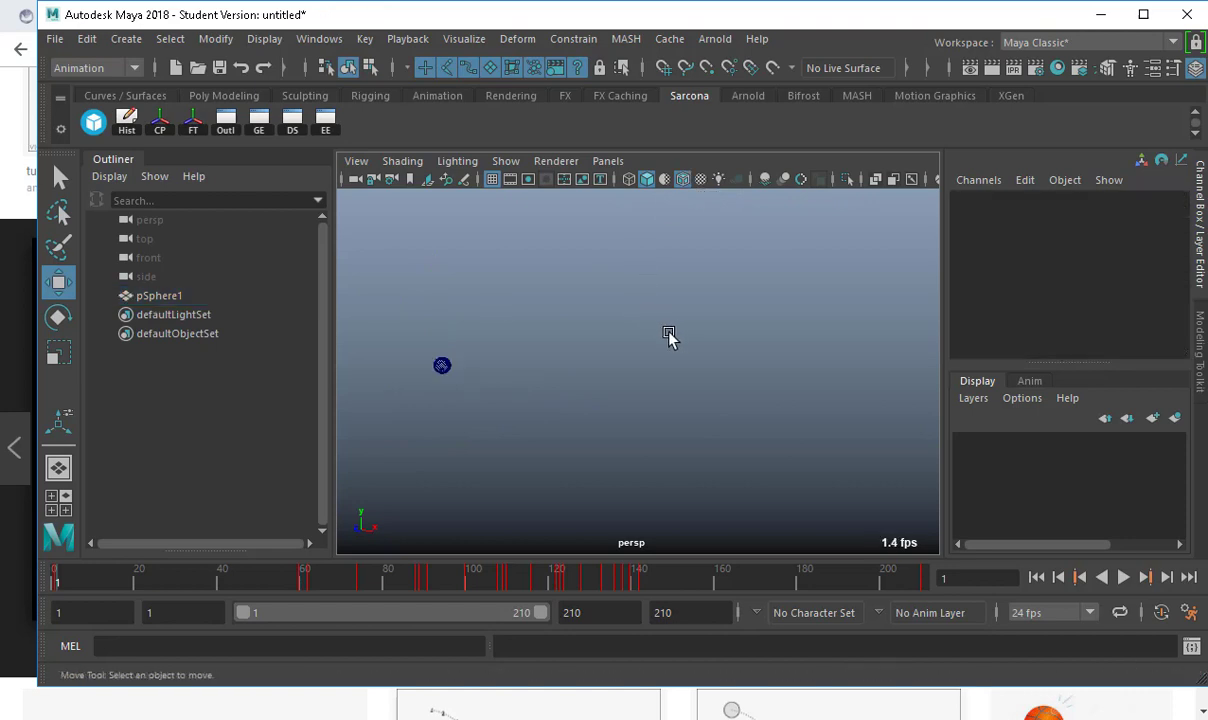
# - Play the opening roll, check the sphere's rotation against its travel, and return to frame 1
pyautogui.keyDown('alt'); pyautogui.moveTo(668, 333); pyautogui.dragTo(535, 350); pyautogui.keyUp('alt')
pyautogui.hotkey('alt', 'v')
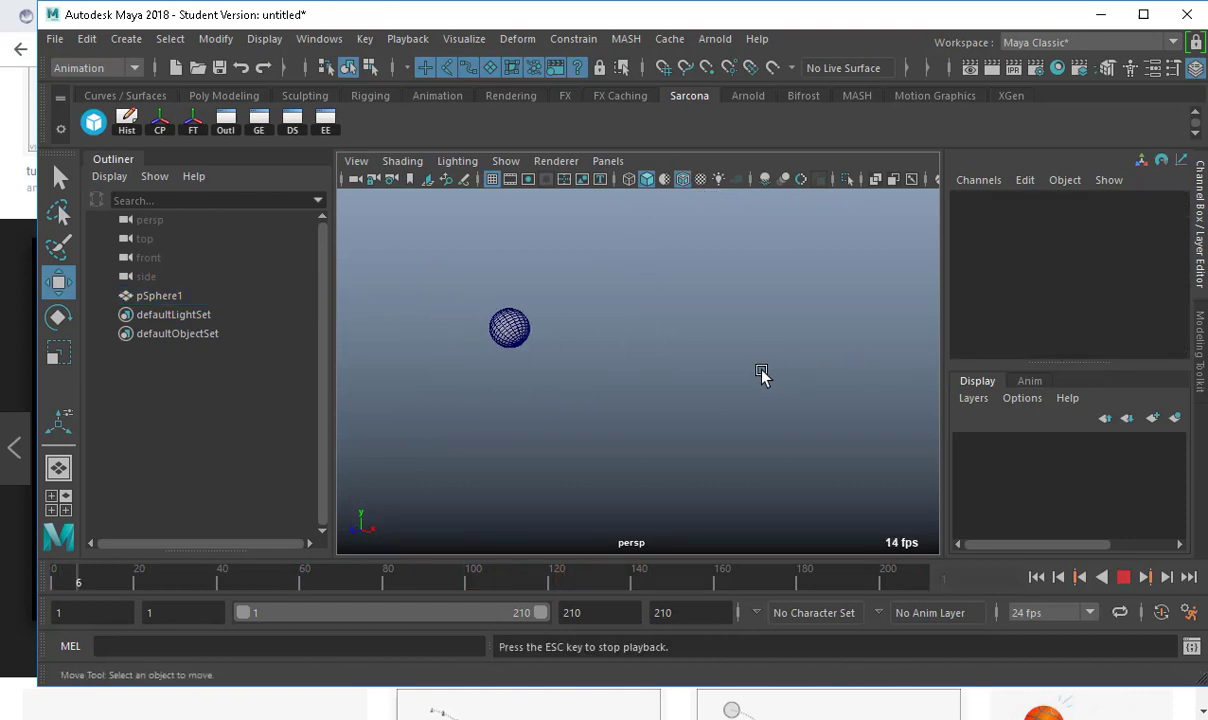
pyautogui.press('Escape')
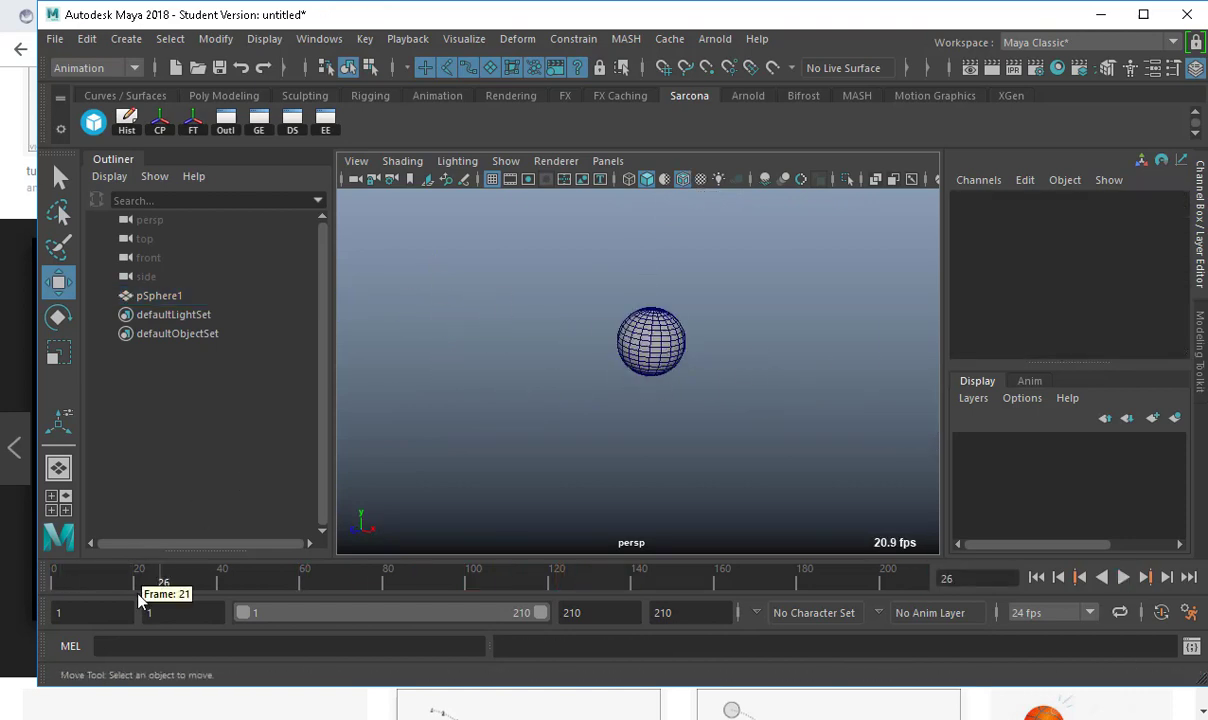
pyautogui.moveTo(138, 580); pyautogui.dragTo(11, 555)
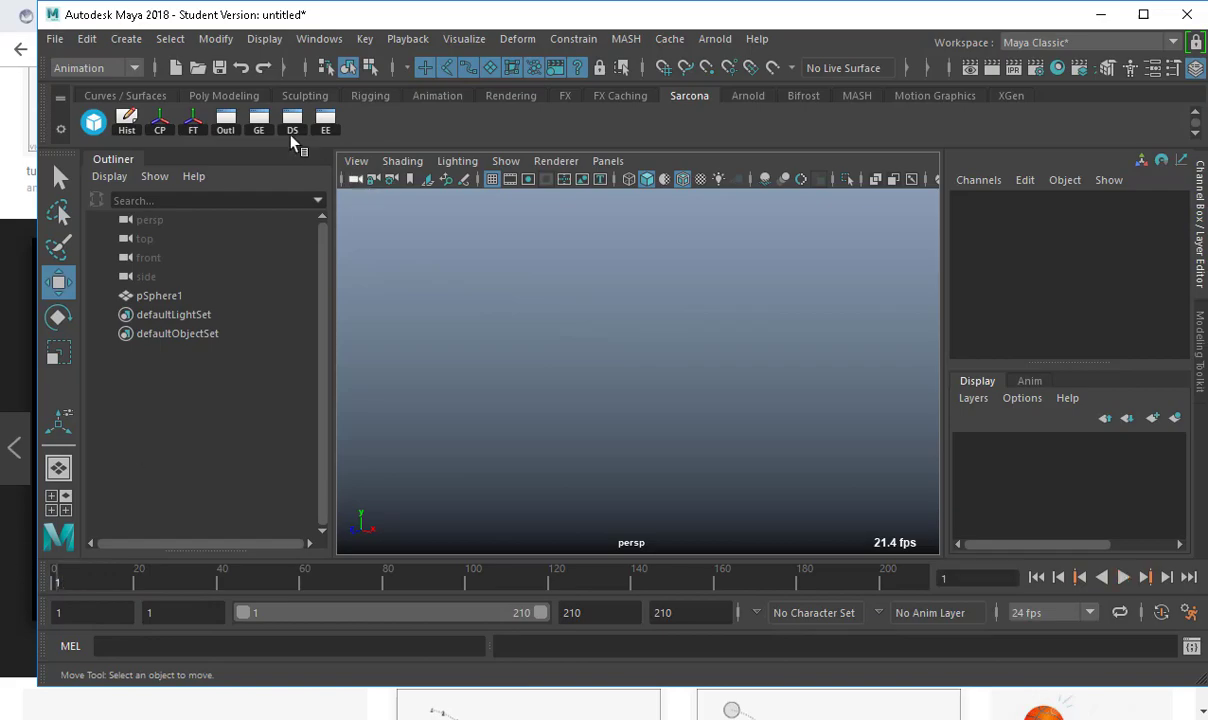
# - On the sphere's Rotate Z curve, raise the frame 1 key to about 298.036 with a downward-sloping tangent, and preview the roll-in
pyautogui.click(259, 125)
pyautogui.doubleClick(394, 19)
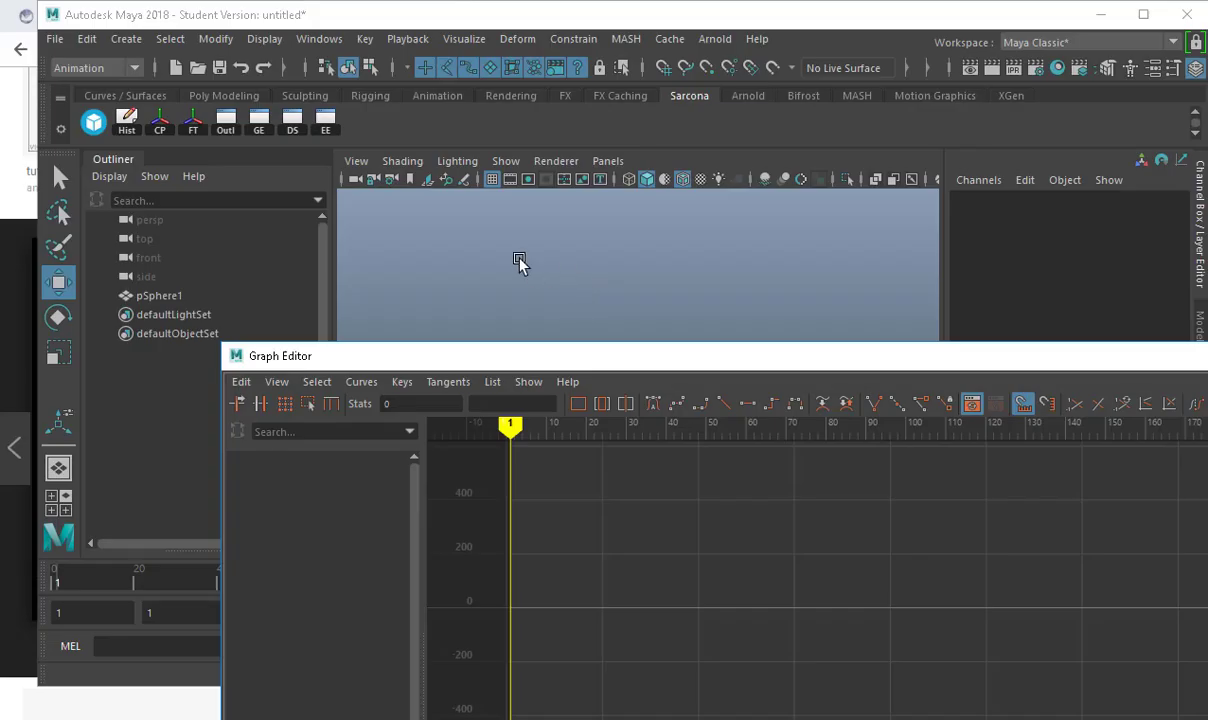
pyautogui.click(404, 291)
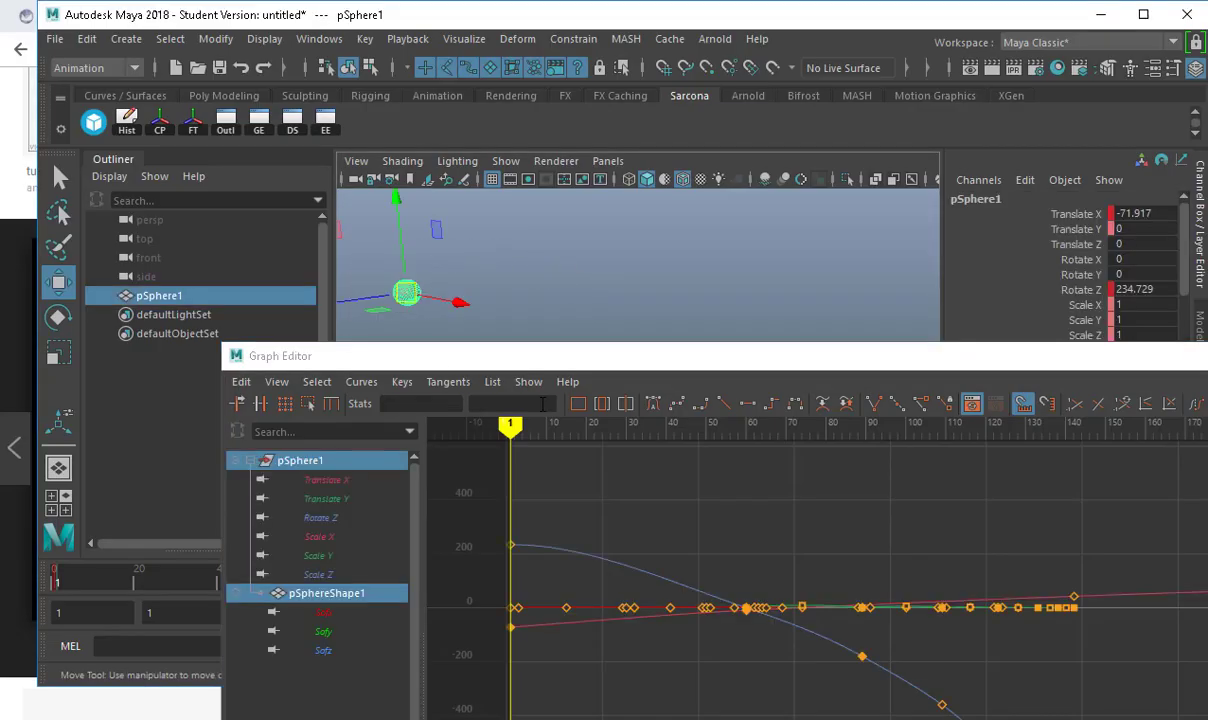
pyautogui.click(320, 517)
pyautogui.moveTo(558, 494); pyautogui.dragTo(488, 572)
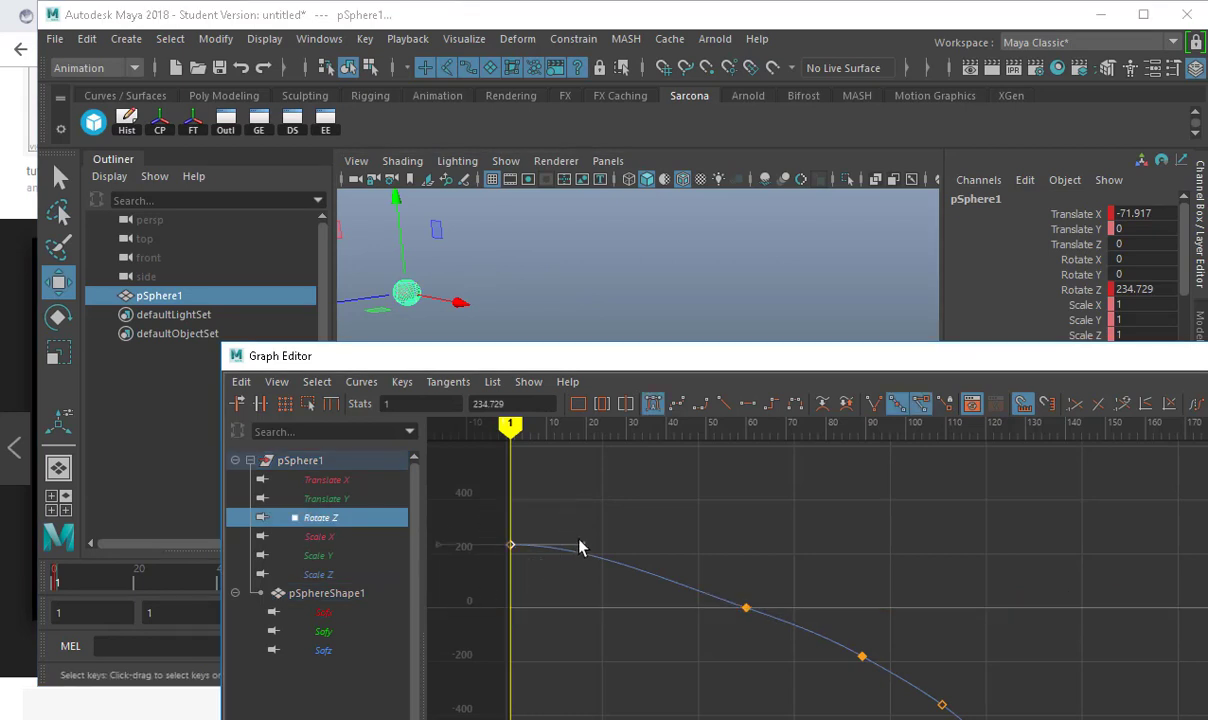
pyautogui.moveTo(608, 567); pyautogui.dragTo(587, 547)
pyautogui.moveTo(512, 577); pyautogui.dragTo(512, 560)
pyautogui.moveTo(593, 573); pyautogui.dragTo(559, 543, button='middle')
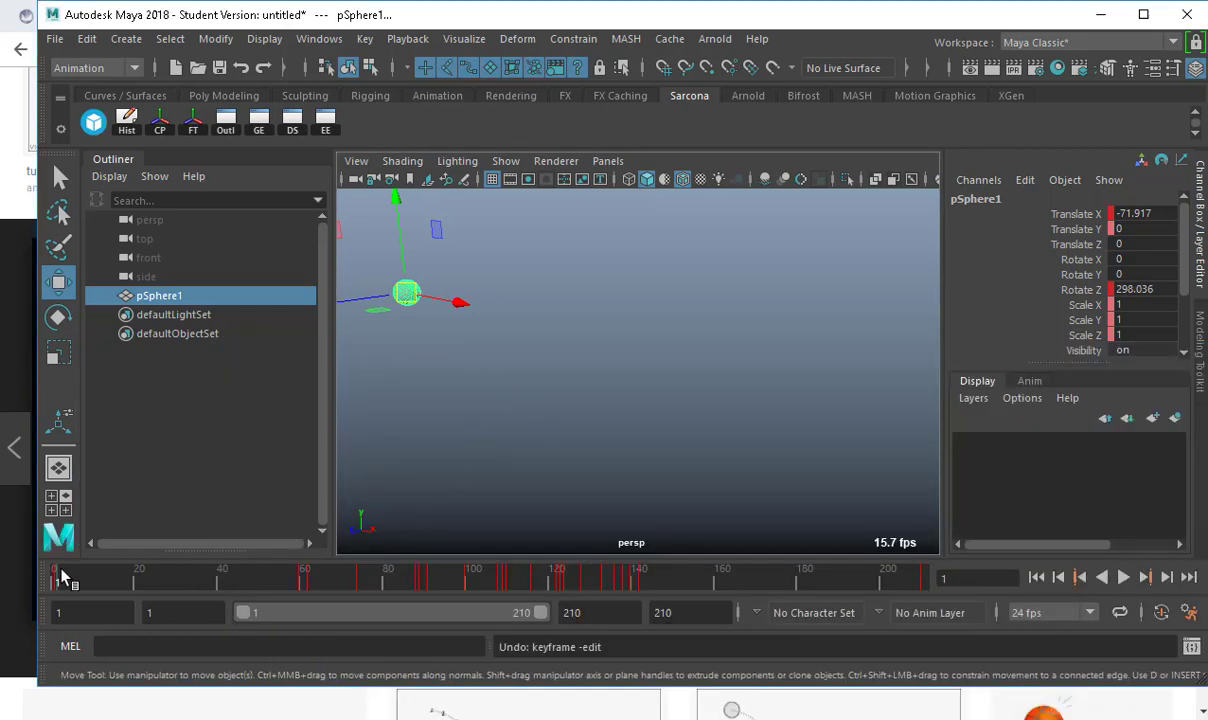
pyautogui.hotkey('alt', 'v')
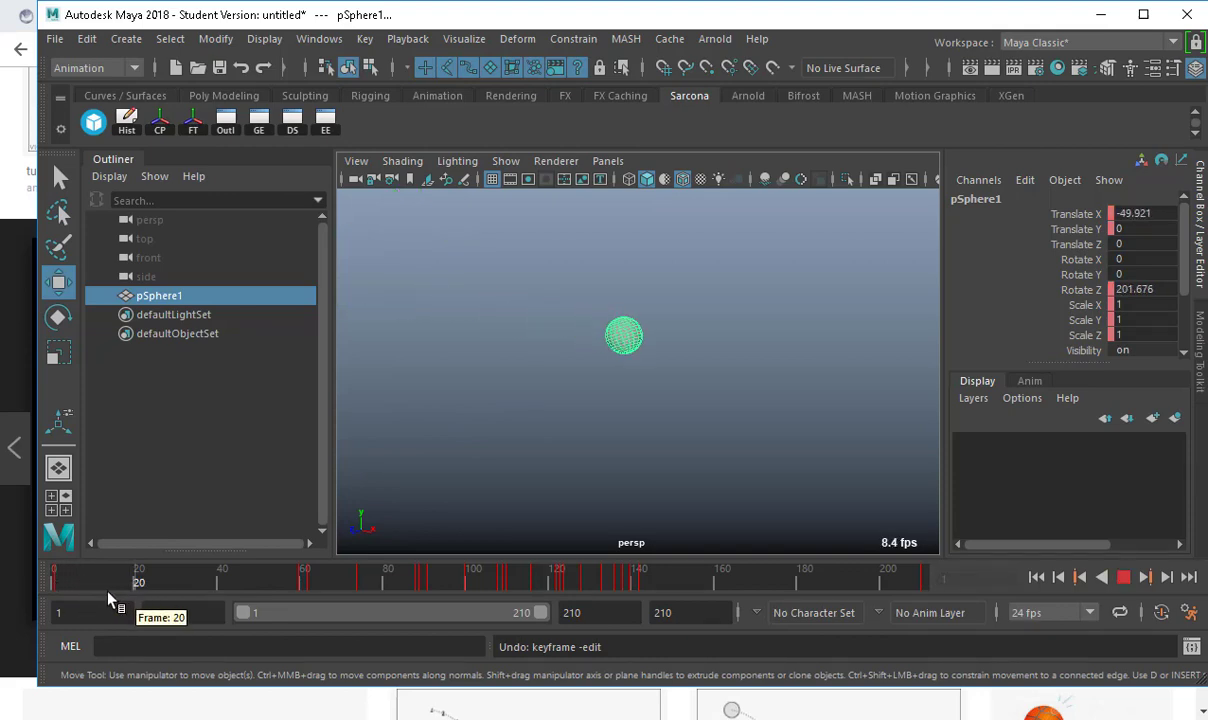
pyautogui.click(57, 578)
# - Raise the frame 1 Rotate Z key to about 459.125, steepen its outgoing tangent, and preview the roll-in
pyautogui.click(258, 122)
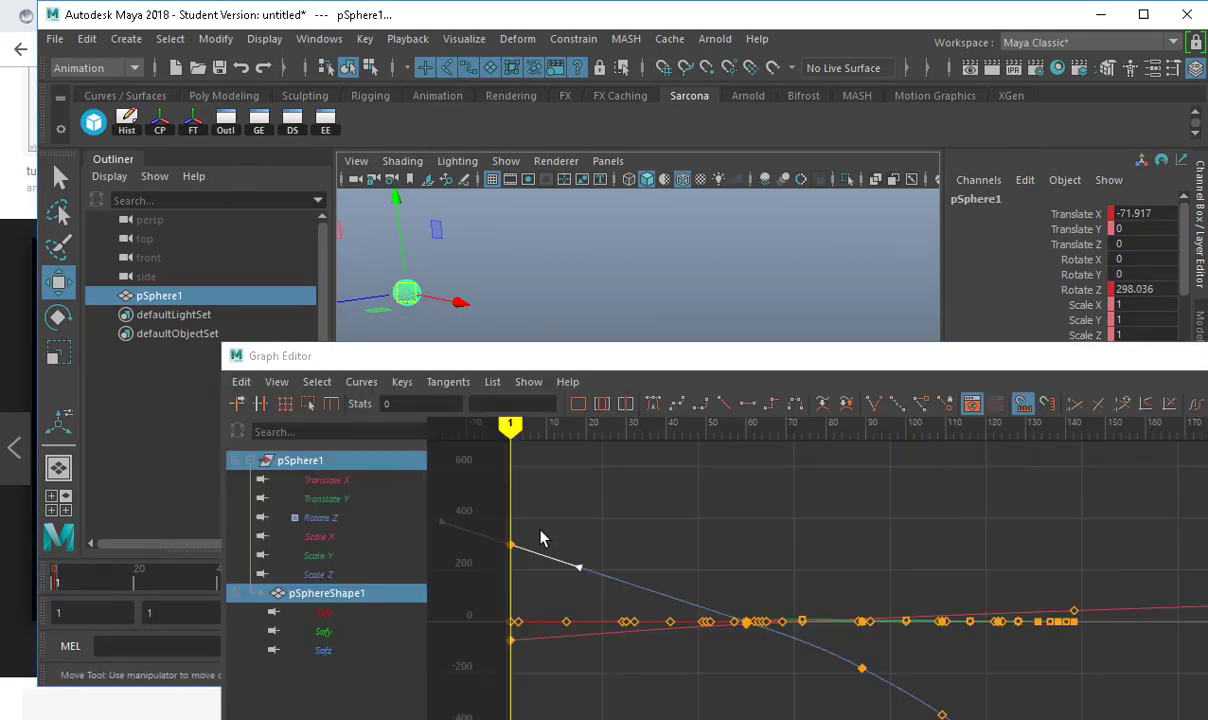
pyautogui.click(325, 523)
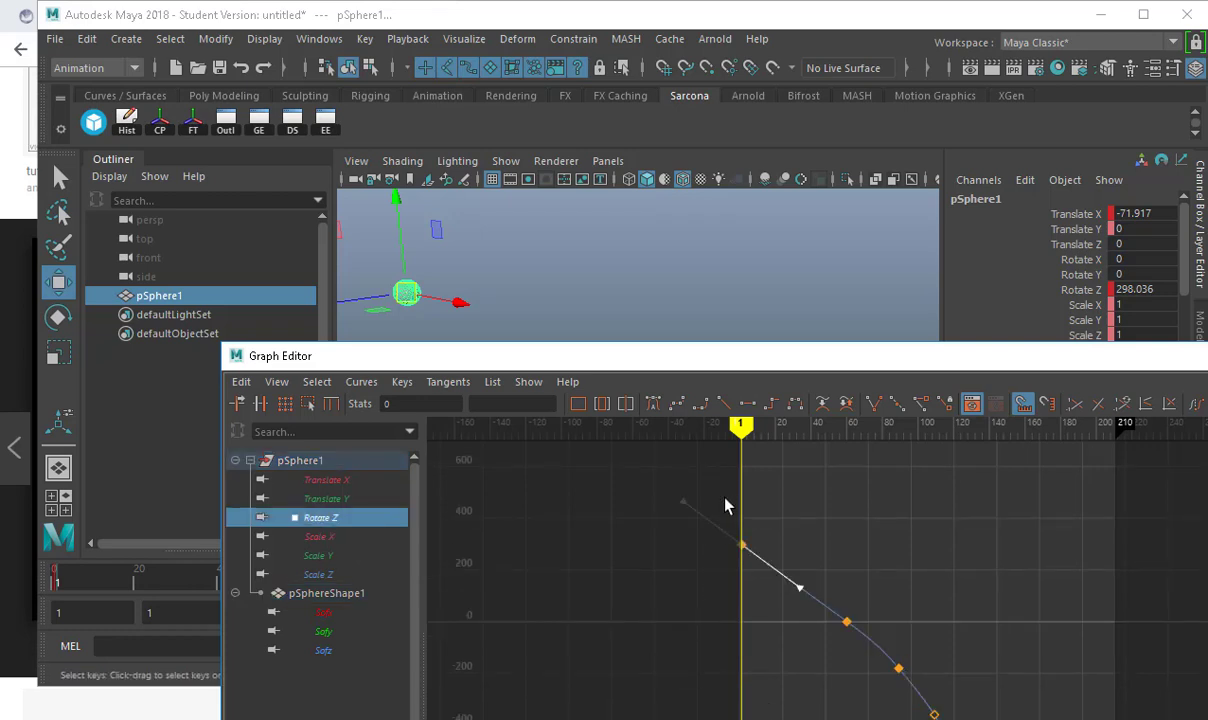
pyautogui.moveTo(726, 505); pyautogui.dragTo(774, 578)
pyautogui.keyDown('shift'); pyautogui.moveTo(739, 576); pyautogui.dragTo(739, 543, button='middle'); pyautogui.keyUp('shift')
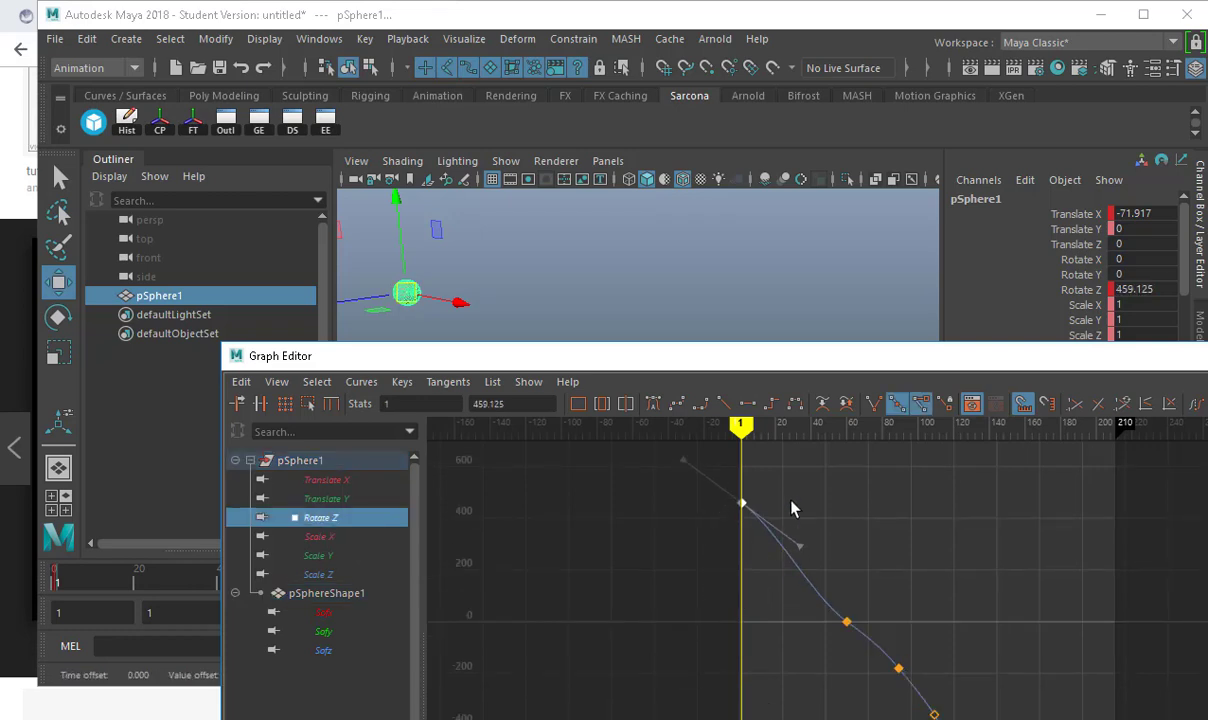
pyautogui.moveTo(793, 507); pyautogui.dragTo(827, 585)
pyautogui.moveTo(827, 585); pyautogui.dragTo(827, 608, button='middle')
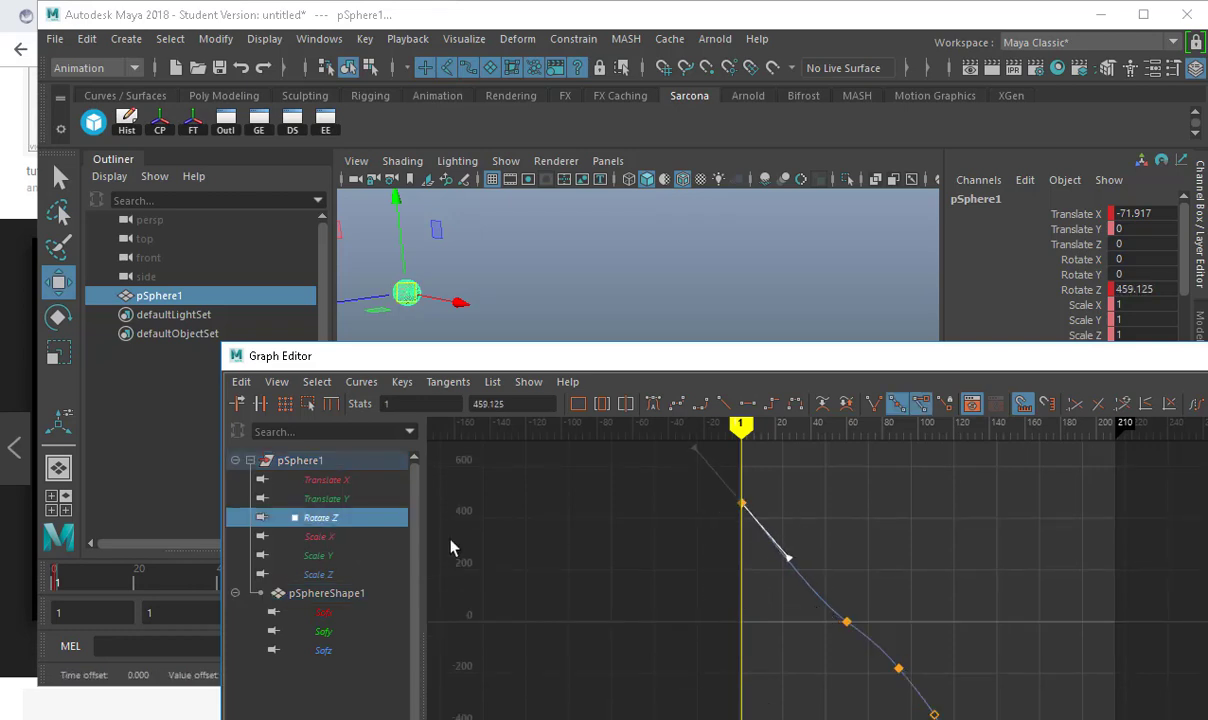
pyautogui.doubleClick(236, 356)
pyautogui.click(79, 579)
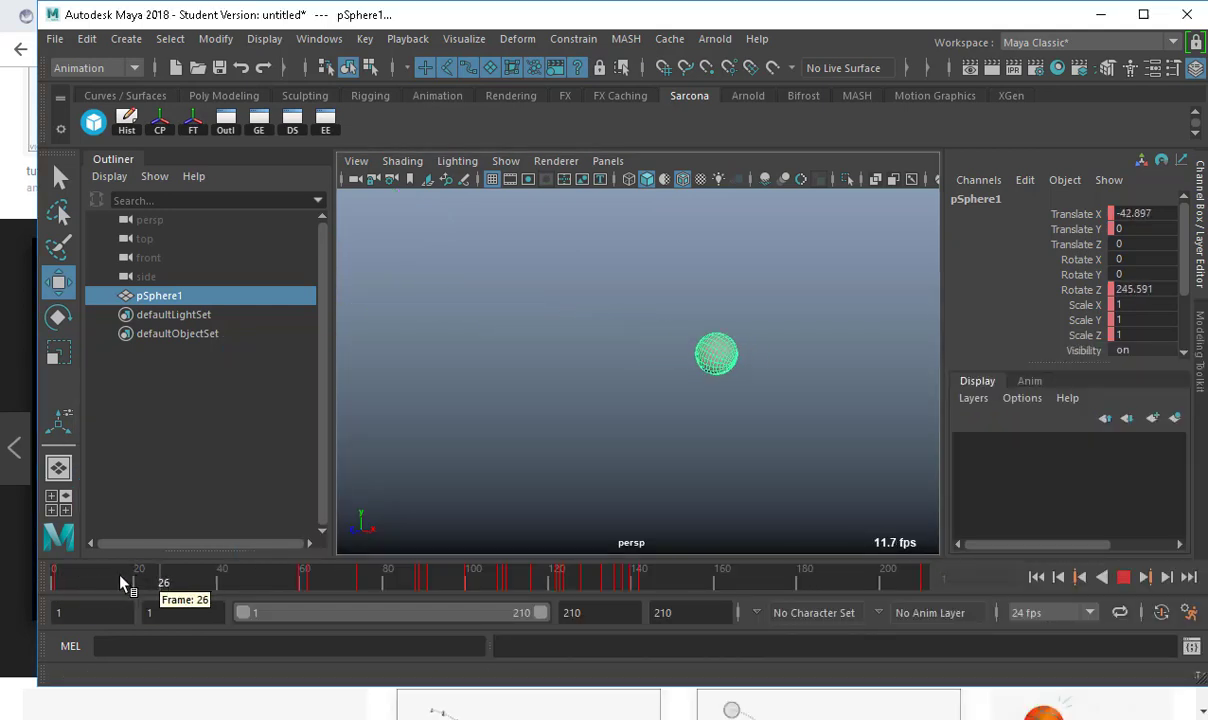
pyautogui.click(55, 581)
# - Raise the frame 1 Rotate Z key to about 596.069, steepen its tangent, and scrub the roll-in beside the Graph Editor
pyautogui.click(259, 130)
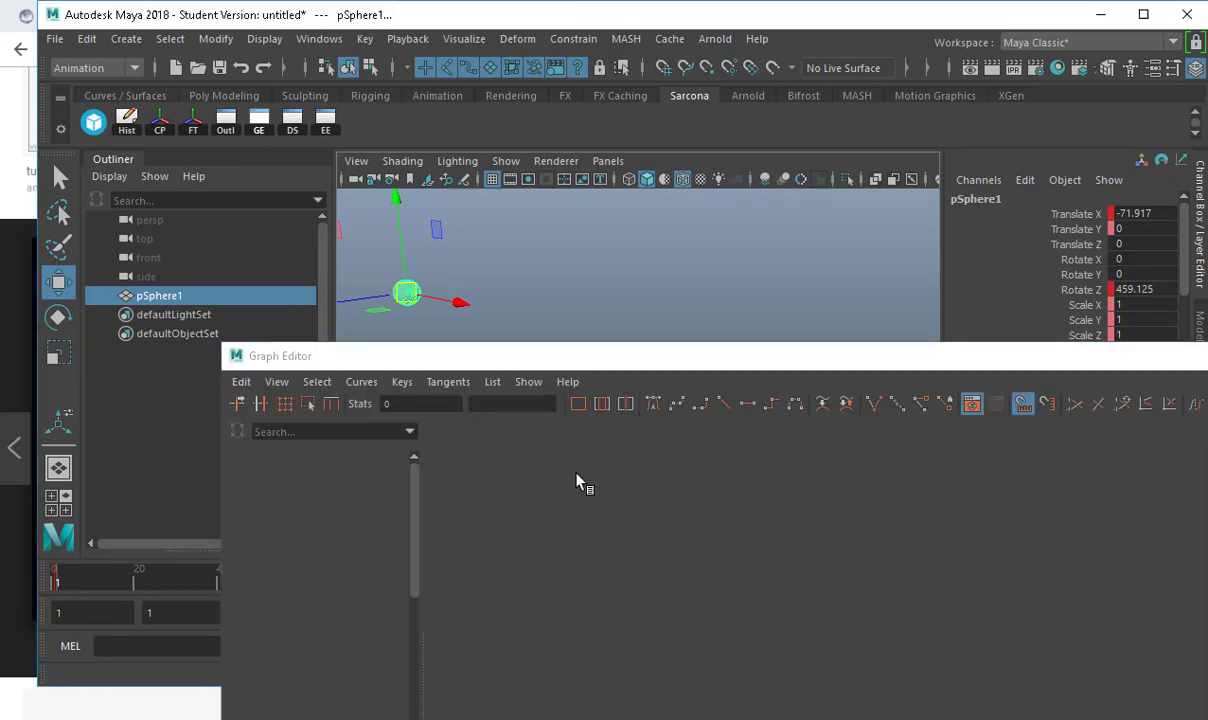
pyautogui.moveTo(526, 556); pyautogui.dragTo(524, 528)
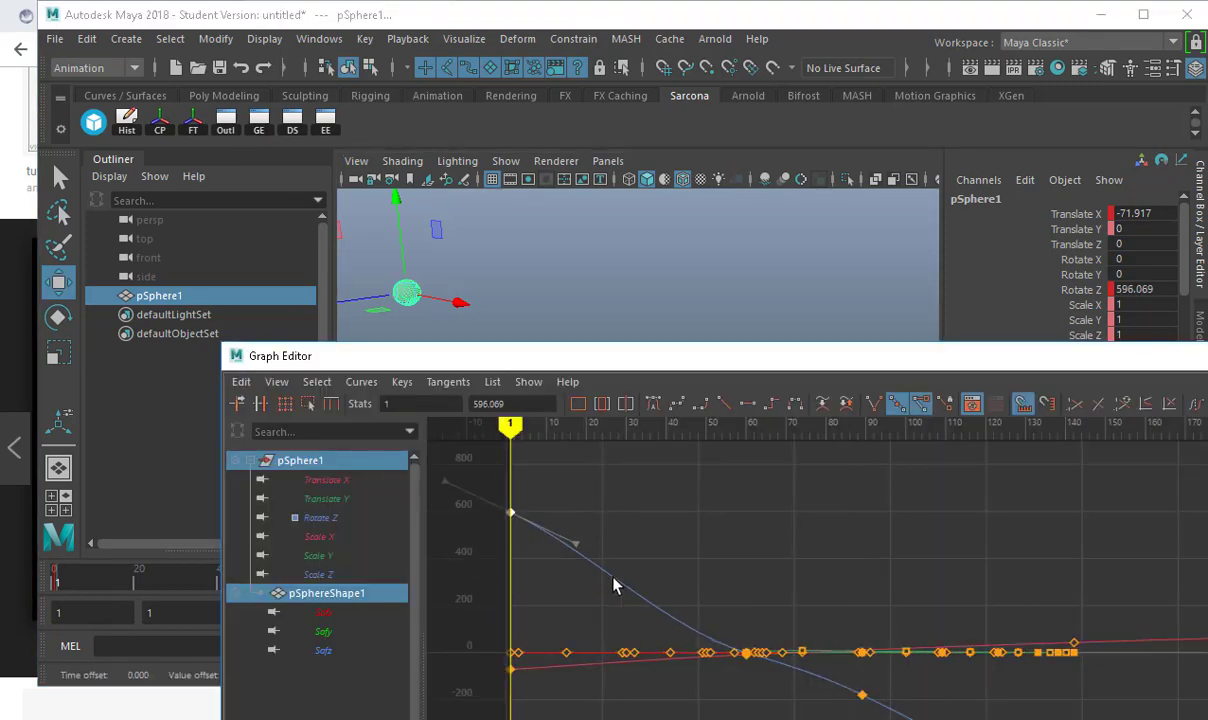
pyautogui.moveTo(598, 572); pyautogui.dragTo(597, 581, button='middle')
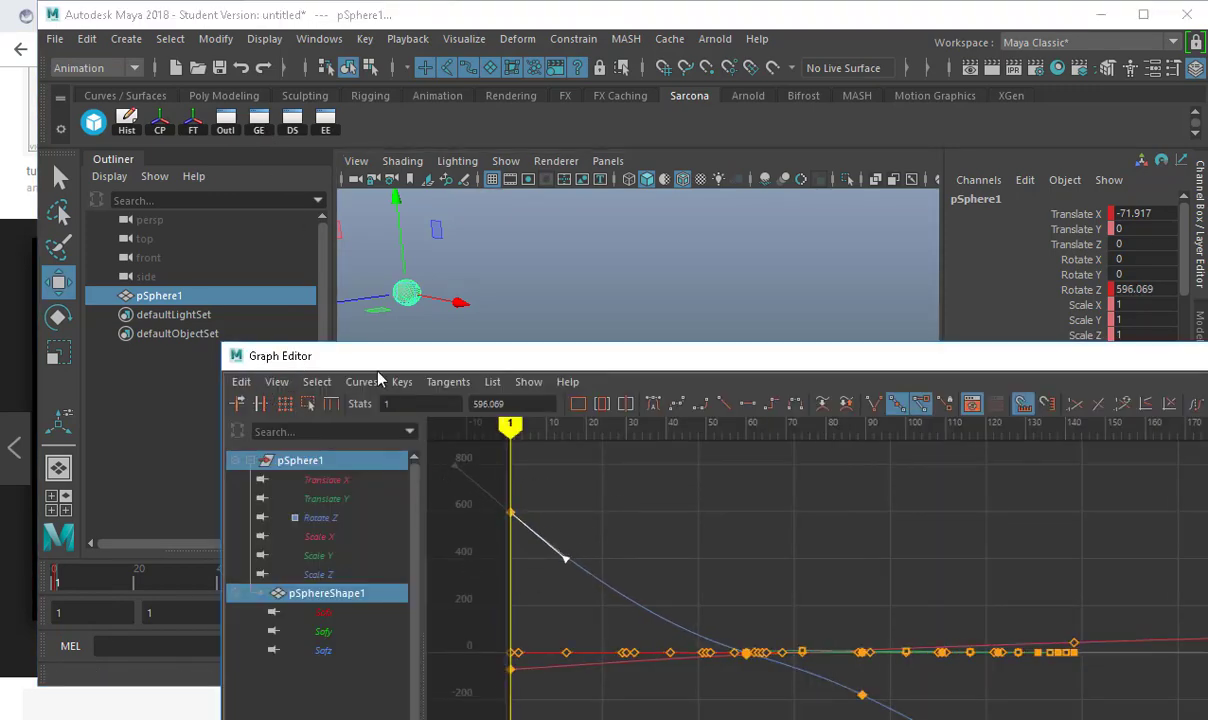
pyautogui.moveTo(378, 358); pyautogui.dragTo(951, 399)
pyautogui.moveTo(127, 575); pyautogui.dragTo(57, 578)
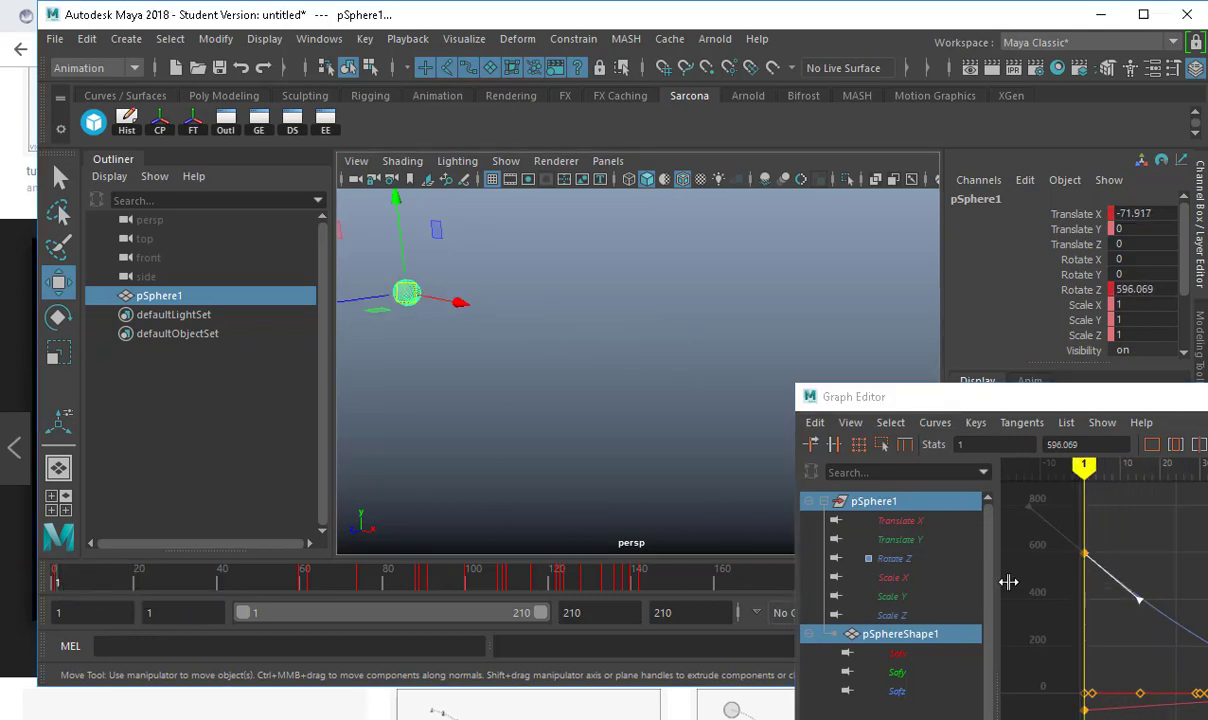
# - Raise the frame 1 Rotate Z key in stages to about 962.598, scrubbing the roll-in after each change, and close the Graph Editor
pyautogui.keyDown('shift'); pyautogui.moveTo(1083, 612); pyautogui.dragTo(1125, 585, button='middle'); pyautogui.keyUp('shift')
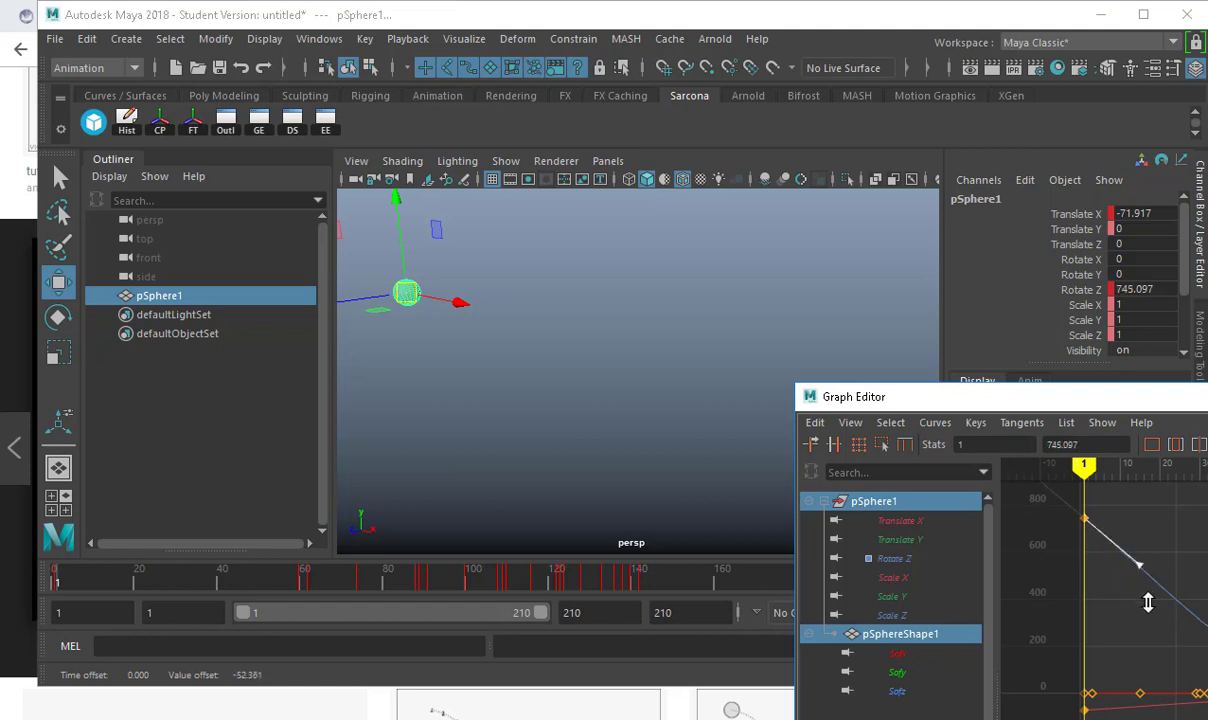
pyautogui.moveTo(66, 588)
pyautogui.mouseDown()
pyautogui.moveTo(113, 572)
pyautogui.moveTo(132, 592)
pyautogui.moveTo(154, 584)
pyautogui.moveTo(27, 588)
pyautogui.mouseUp()
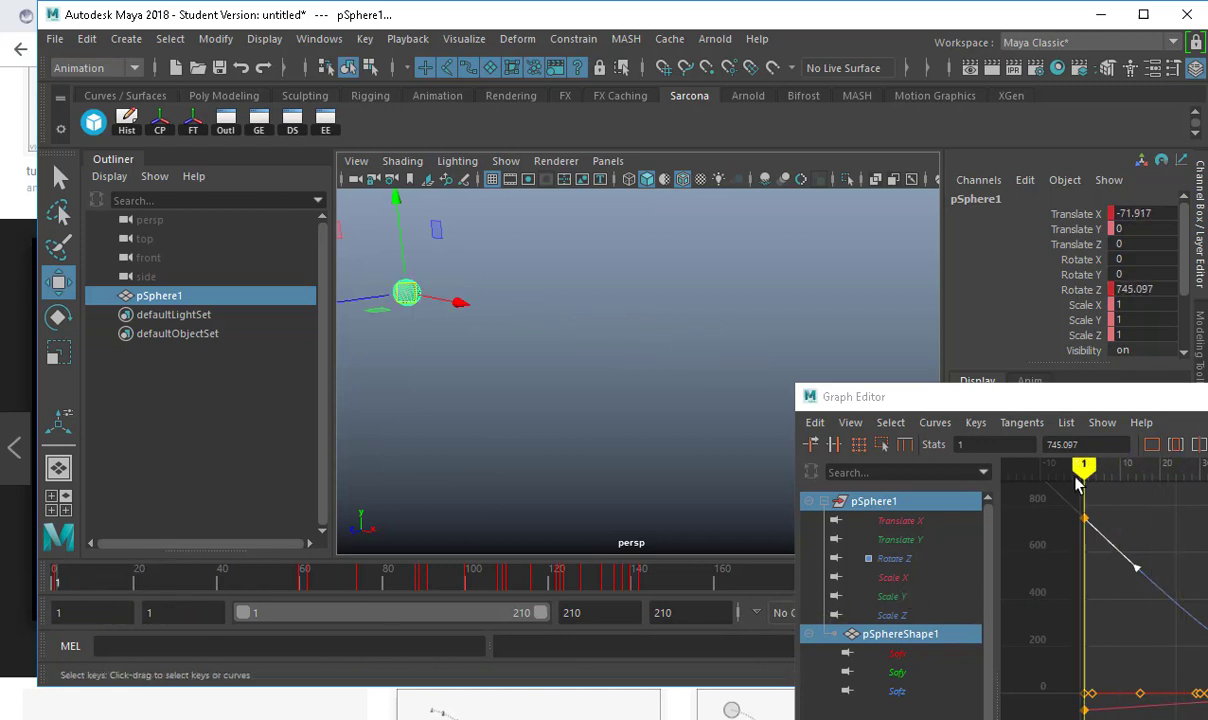
pyautogui.moveTo(1105, 598); pyautogui.dragTo(1162, 634, button='middle')
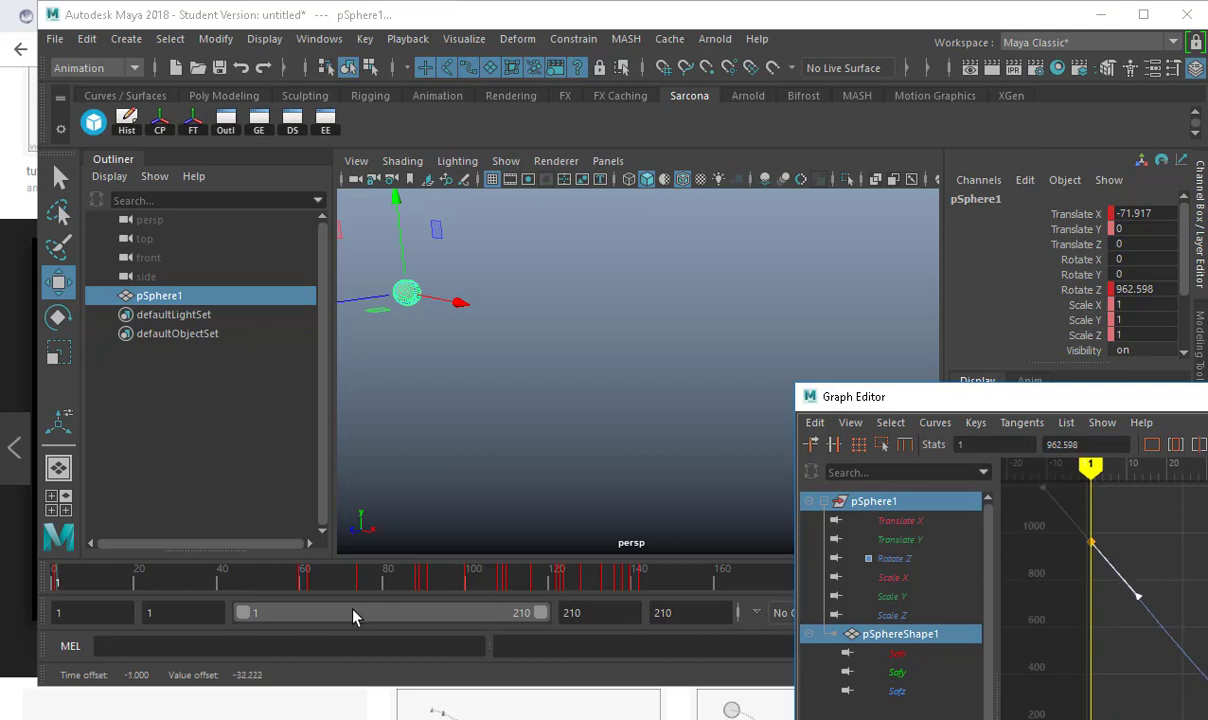
pyautogui.moveTo(84, 578); pyautogui.dragTo(155, 585)
pyautogui.click(45, 583)
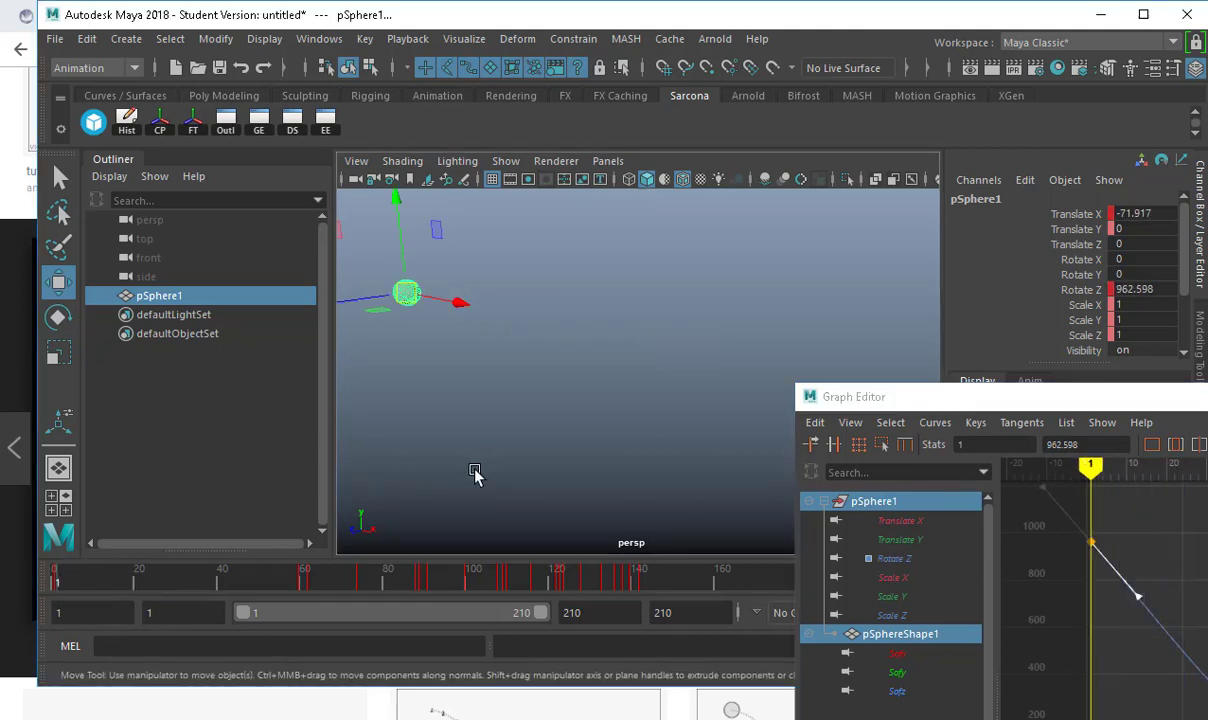
pyautogui.doubleClick(810, 403)
# - Create a polygon plane at the origin as the ground and scale it uniformly to about 972.215
pyautogui.keyDown('alt'); pyautogui.moveTo(794, 388); pyautogui.dragTo(750, 338); pyautogui.keyUp('alt')
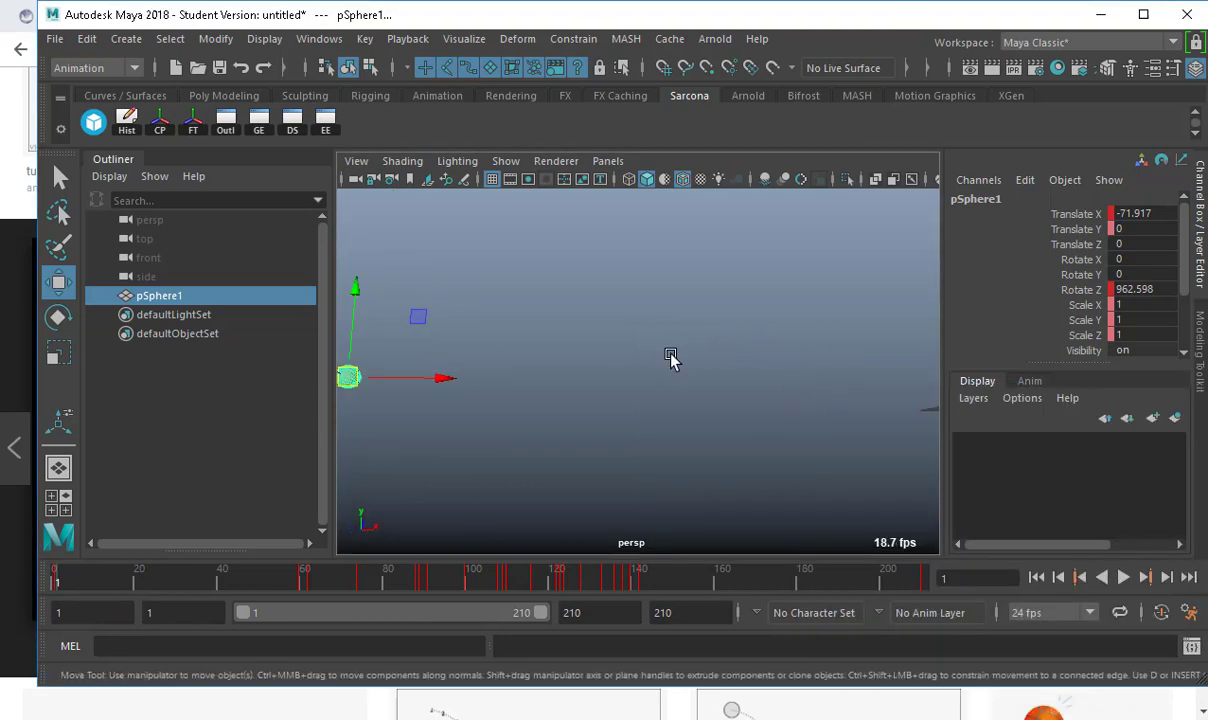
pyautogui.click(128, 40)
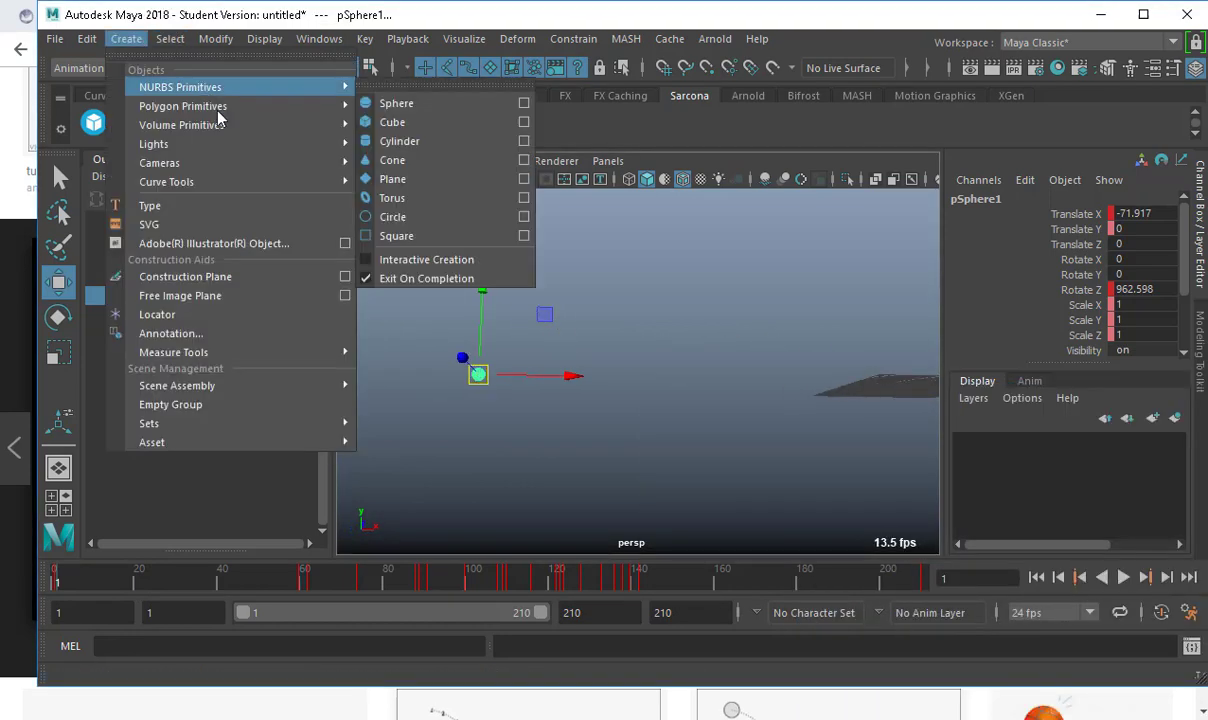
pyautogui.moveTo(215, 106)
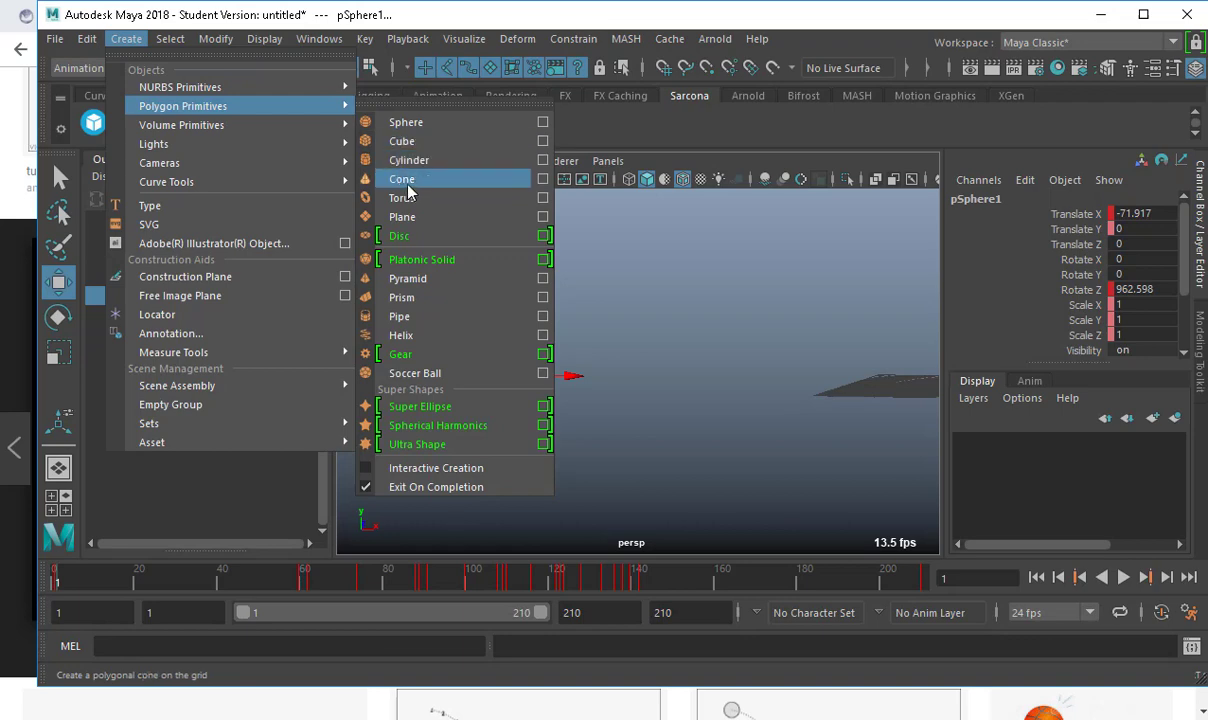
pyautogui.click(402, 216)
pyautogui.press('r')
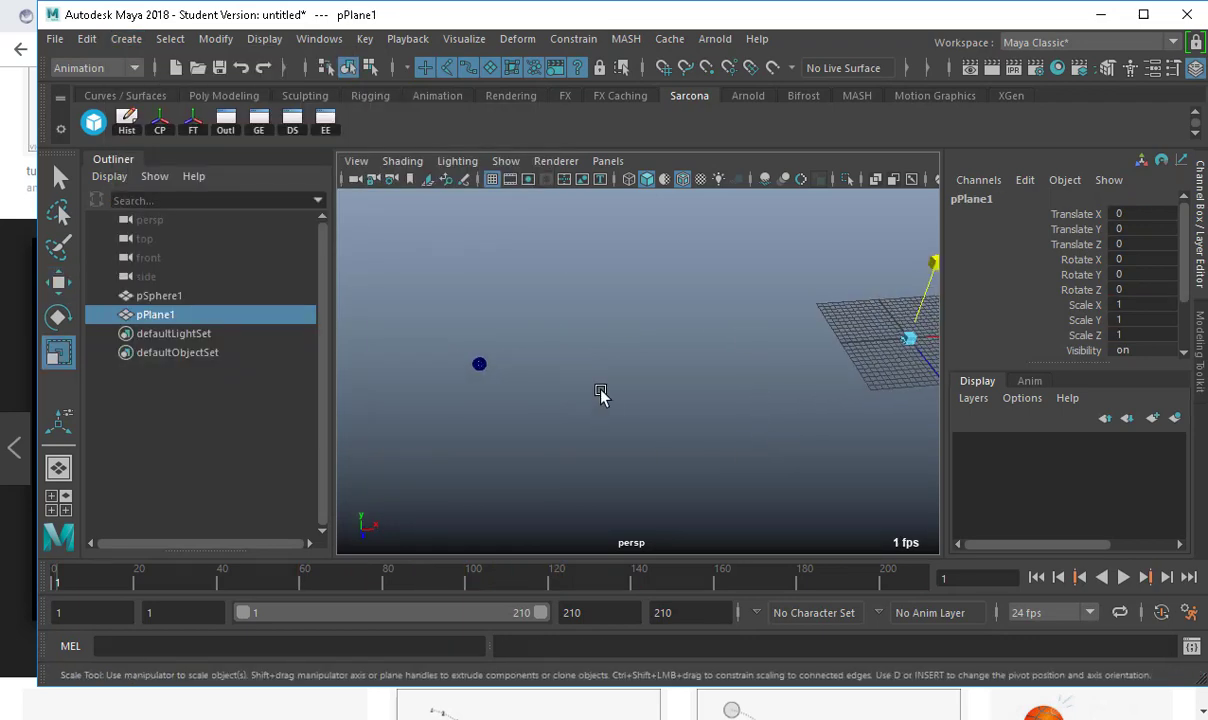
pyautogui.scroll(-4, 640, 380)
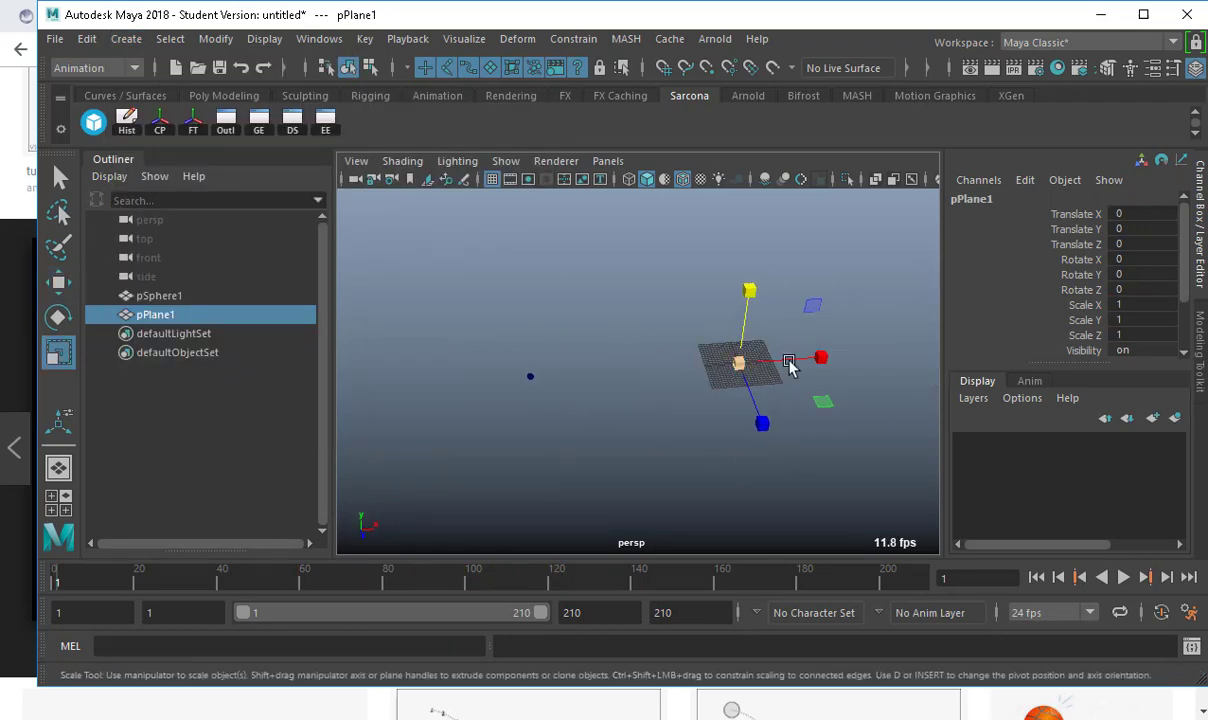
pyautogui.moveTo(739, 363); pyautogui.dragTo(1195, 363)
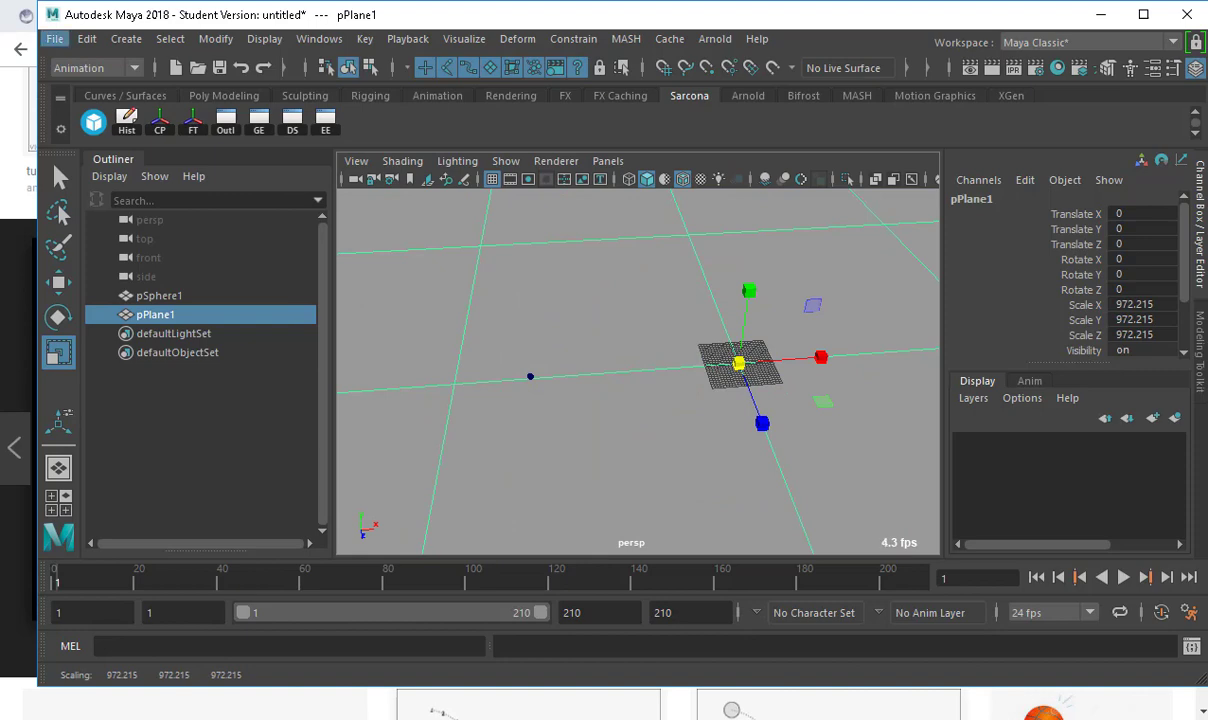
# - Turn off wireframe on shaded, select the ball, and bring the perspective view down to ground level
pyautogui.keyDown('alt'); pyautogui.moveTo(602, 298); pyautogui.dragTo(588, 259); pyautogui.keyUp('alt')
pyautogui.click(588, 259)
pyautogui.moveTo(560, 310)
pyautogui.keyDown('alt'); pyautogui.mouseDown()
pyautogui.moveTo(547, 329)
pyautogui.moveTo(597, 350)
pyautogui.moveTo(590, 332)
pyautogui.moveTo(536, 346)
pyautogui.mouseUp(); pyautogui.keyUp('alt')
pyautogui.click(682, 179)
pyautogui.click(531, 358)
pyautogui.moveTo(625, 362)
pyautogui.keyDown('alt'); pyautogui.mouseDown()
pyautogui.moveTo(631, 342)
pyautogui.moveTo(618, 340)
pyautogui.mouseUp(); pyautogui.keyUp('alt')
pyautogui.press('q')
pyautogui.keyDown('alt'); pyautogui.moveTo(781, 394); pyautogui.dragTo(880, 394, button='right'); pyautogui.keyUp('alt')
pyautogui.keyDown('alt'); pyautogui.moveTo(586, 308); pyautogui.dragTo(505, 349); pyautogui.keyUp('alt')
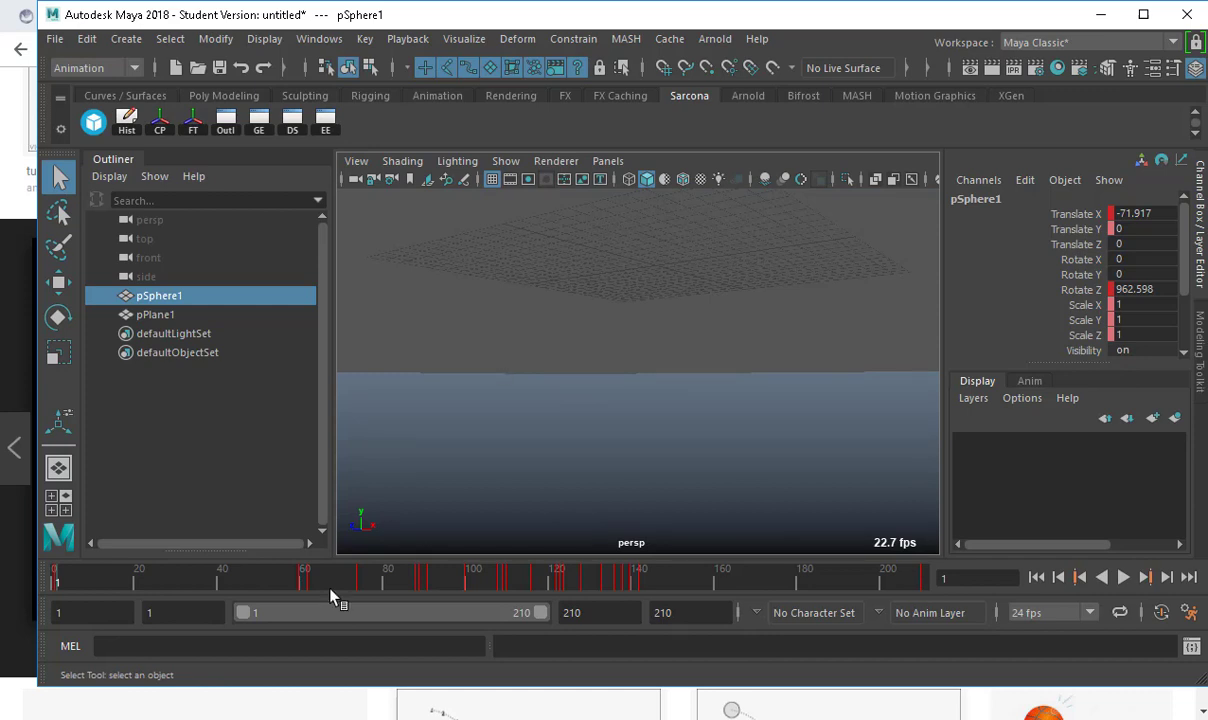
# - Scrub the bounces between about frames 65 and 118 in the perspective view to examine the ball against the ground plane
pyautogui.hotkey('alt', 'v')
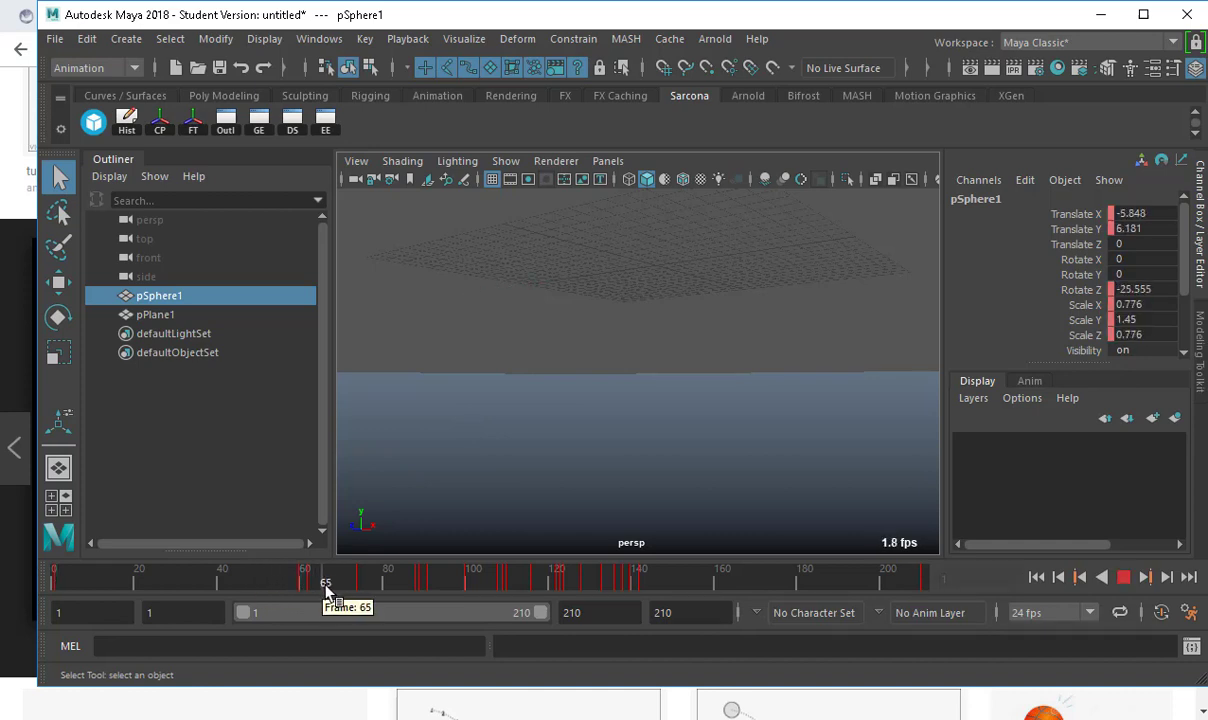
pyautogui.hotkey('alt', 'v')
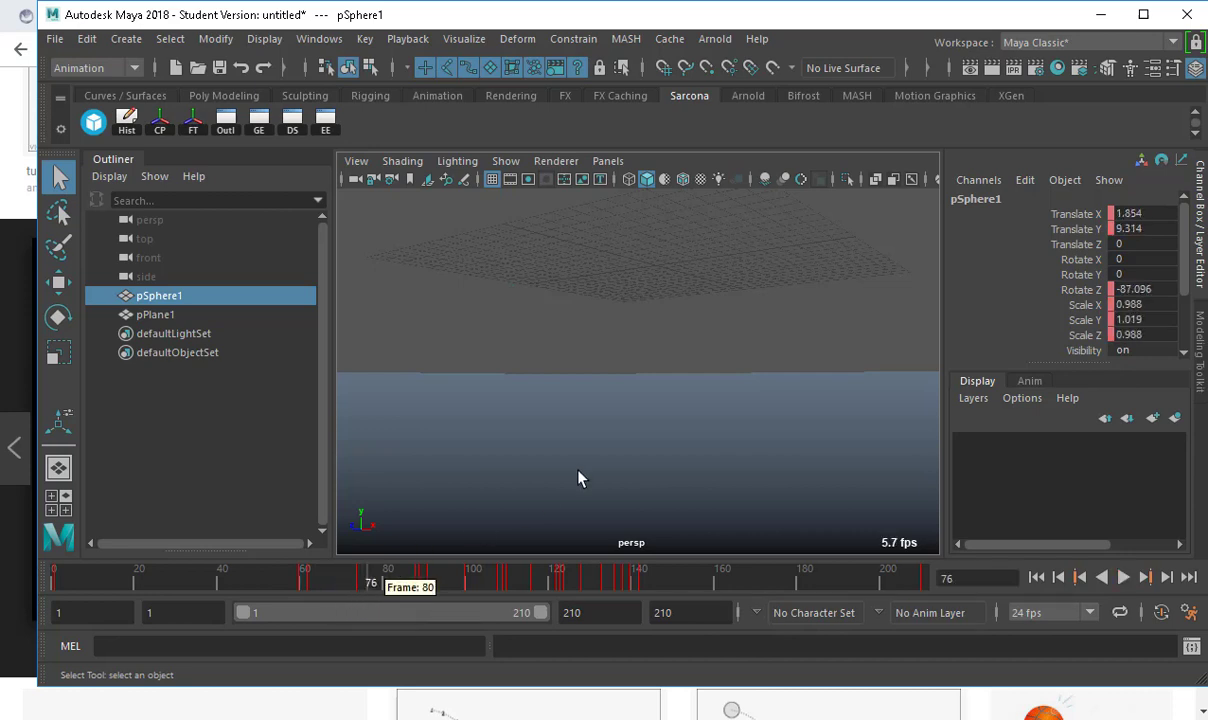
pyautogui.hotkey('alt', 'v')
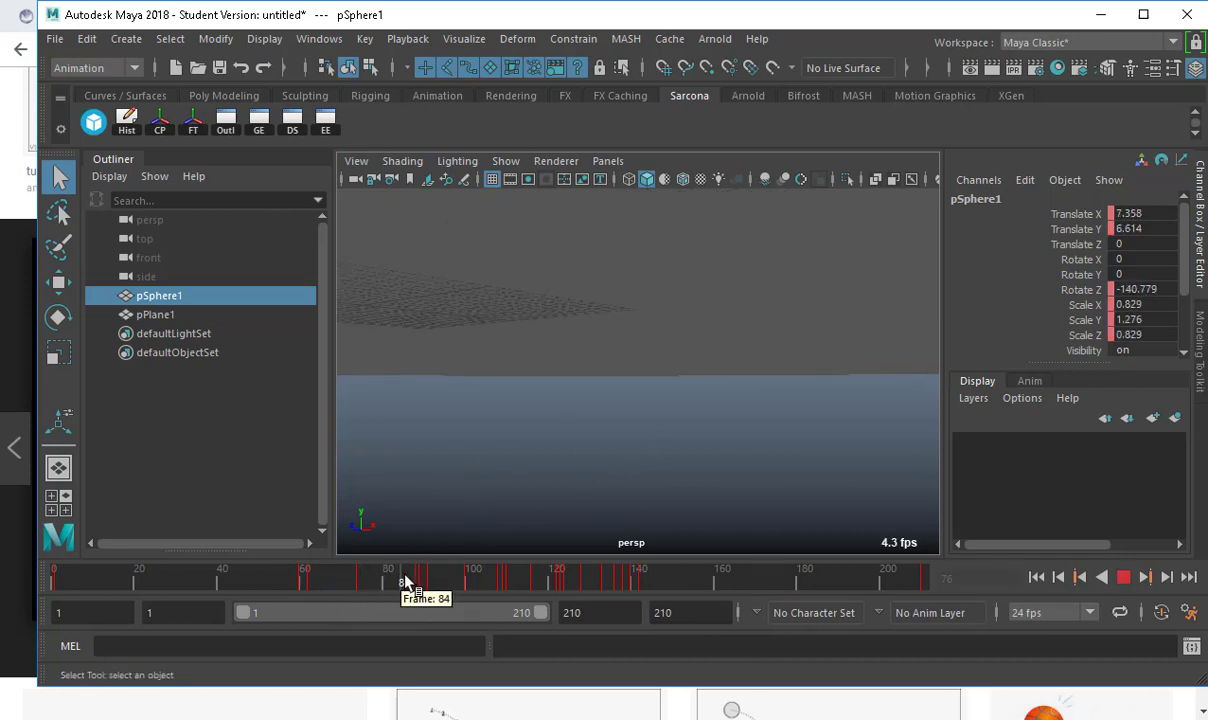
pyautogui.hotkey('alt', 'v')
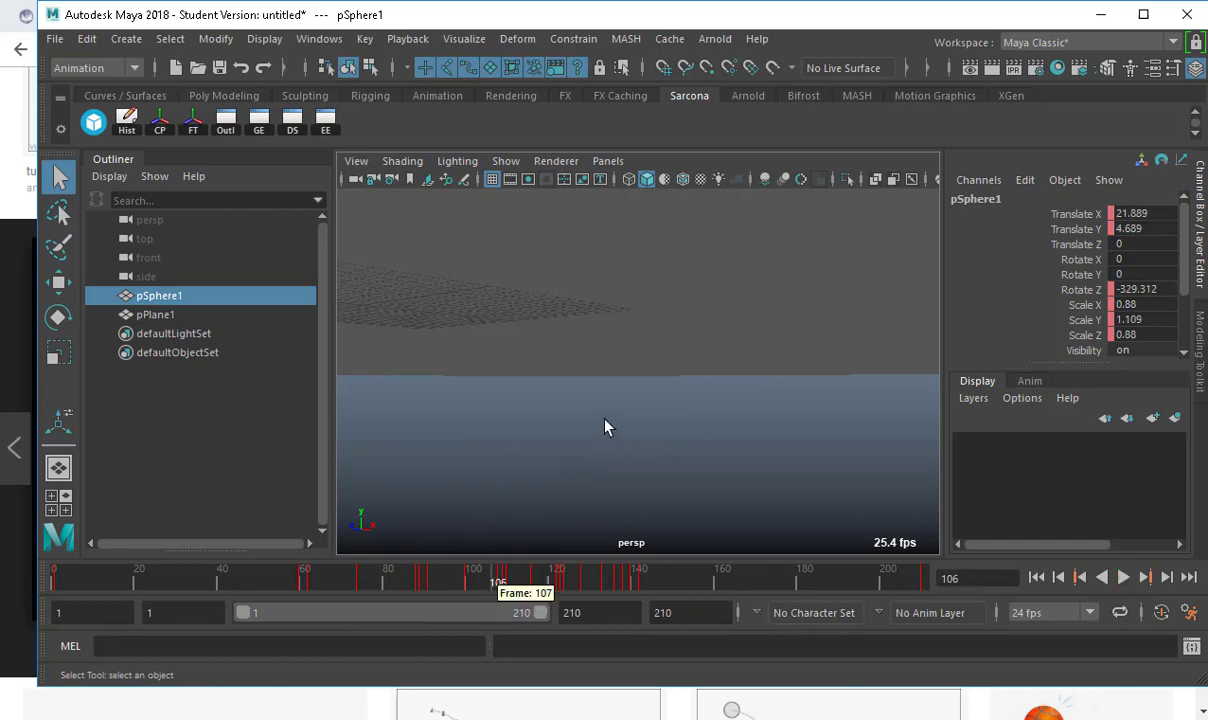
pyautogui.moveTo(604, 427)
pyautogui.keyDown('alt'); pyautogui.mouseDown()
pyautogui.moveTo(609, 391)
pyautogui.moveTo(593, 441)
pyautogui.mouseUp(); pyautogui.keyUp('alt')
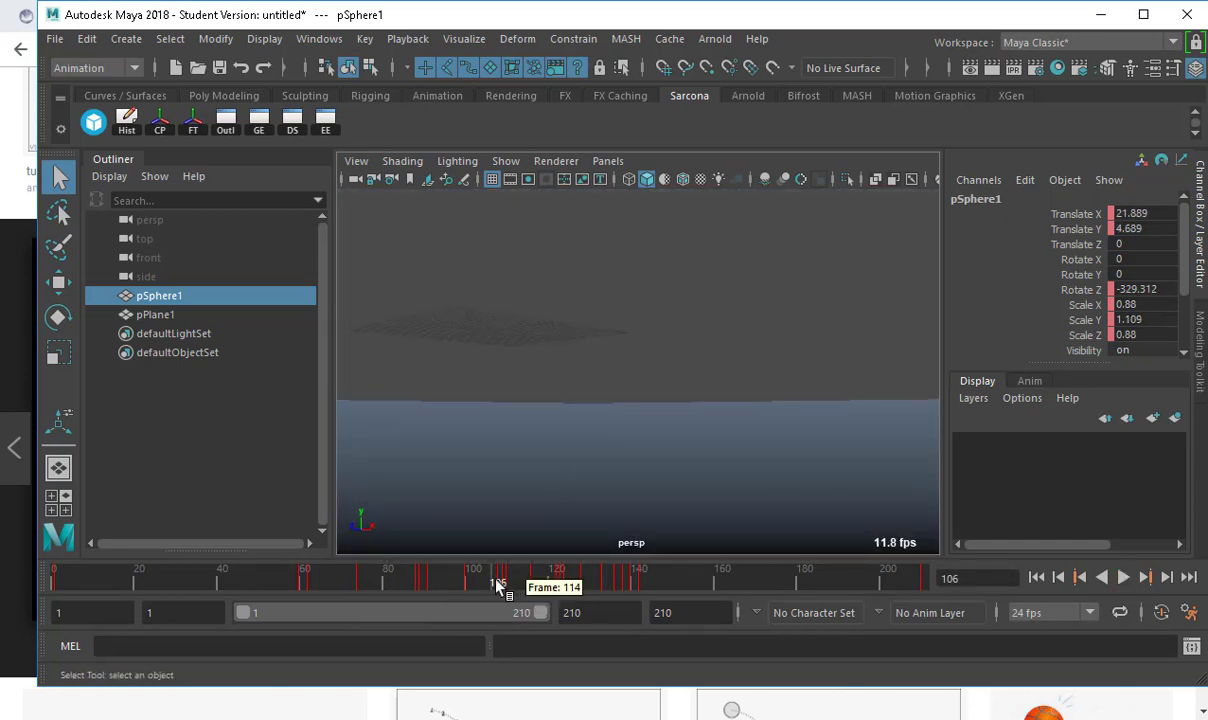
pyautogui.hotkey('alt', 'v')
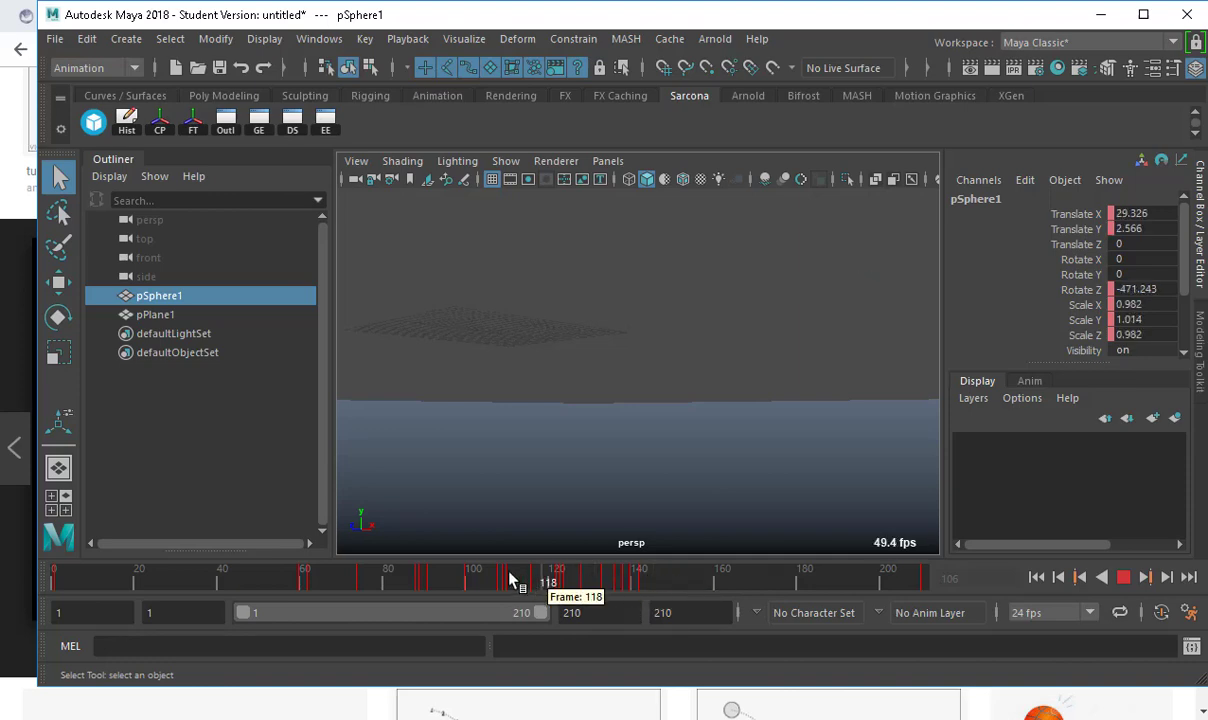
pyautogui.hotkey('alt', 'v')
# - Switch to the front view and go to the ball's landing at frame 89, with the squashed ball close up
pyautogui.press('space')
pyautogui.moveTo(699, 345); pyautogui.dragTo(744, 399)
pyautogui.press('space')
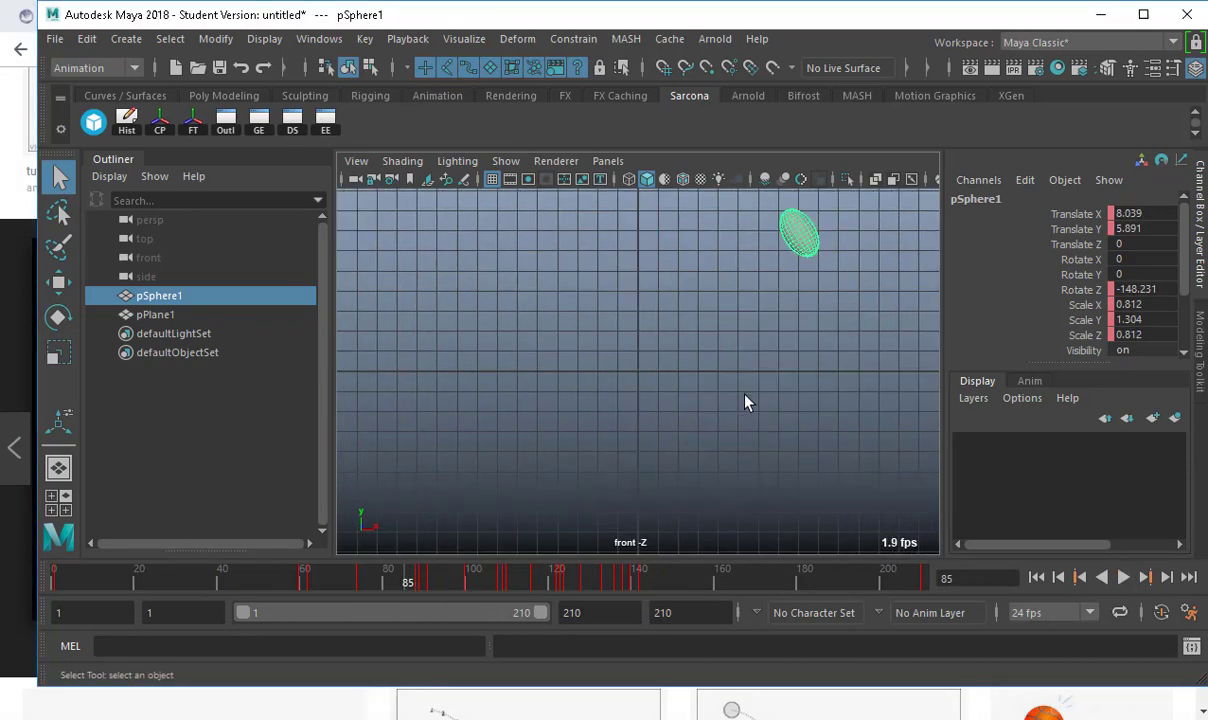
pyautogui.hotkey('alt', 'v')
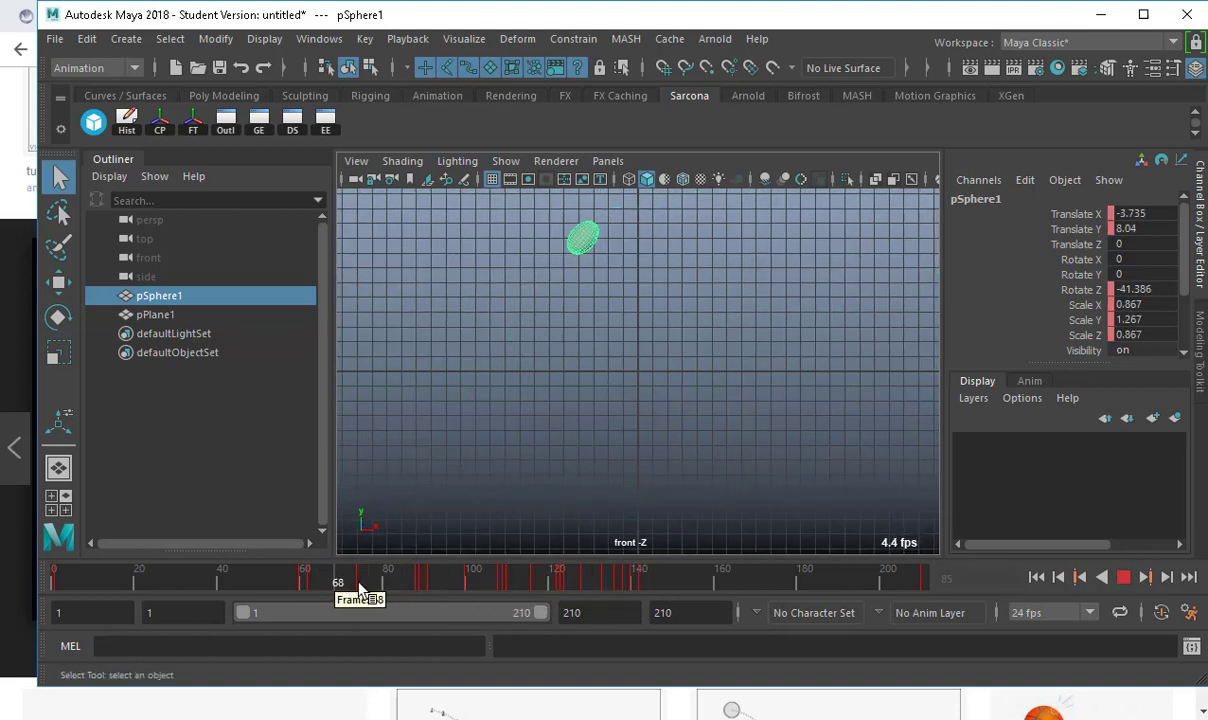
pyautogui.click(422, 588)
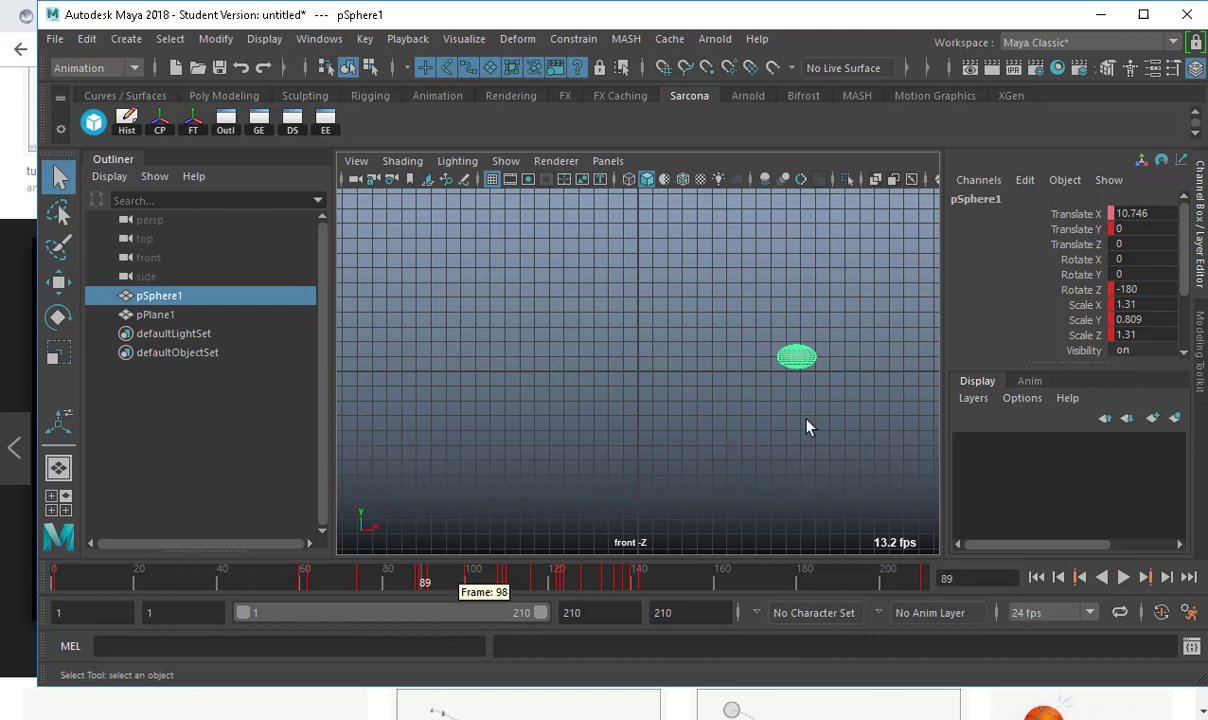
pyautogui.keyDown('alt'); pyautogui.moveTo(806, 426); pyautogui.dragTo(1032, 380, button='right'); pyautogui.keyUp('alt')
pyautogui.keyDown('alt'); pyautogui.moveTo(742, 400); pyautogui.dragTo(561, 418, button='middle'); pyautogui.keyUp('alt')
pyautogui.keyDown('alt'); pyautogui.moveTo(561, 418); pyautogui.dragTo(757, 424, button='right'); pyautogui.keyUp('alt')
pyautogui.keyDown('alt'); pyautogui.moveTo(757, 424); pyautogui.dragTo(557, 437, button='middle'); pyautogui.keyUp('alt')
pyautogui.keyDown('alt'); pyautogui.moveTo(558, 440); pyautogui.dragTo(737, 360, button='right'); pyautogui.keyUp('alt')
pyautogui.keyDown('alt'); pyautogui.moveTo(571, 455); pyautogui.dragTo(776, 356, button='middle'); pyautogui.keyUp('alt')
pyautogui.keyDown('alt'); pyautogui.moveTo(776, 356); pyautogui.dragTo(826, 356, button='right'); pyautogui.keyUp('alt')
# - Try squashing the ball to a Scale Y of about 0.477 at frame 89, and undo the scaling
pyautogui.press('r')
pyautogui.moveTo(654, 428); pyautogui.dragTo(652, 399)
pyautogui.hotkey('ctrl', 'z')
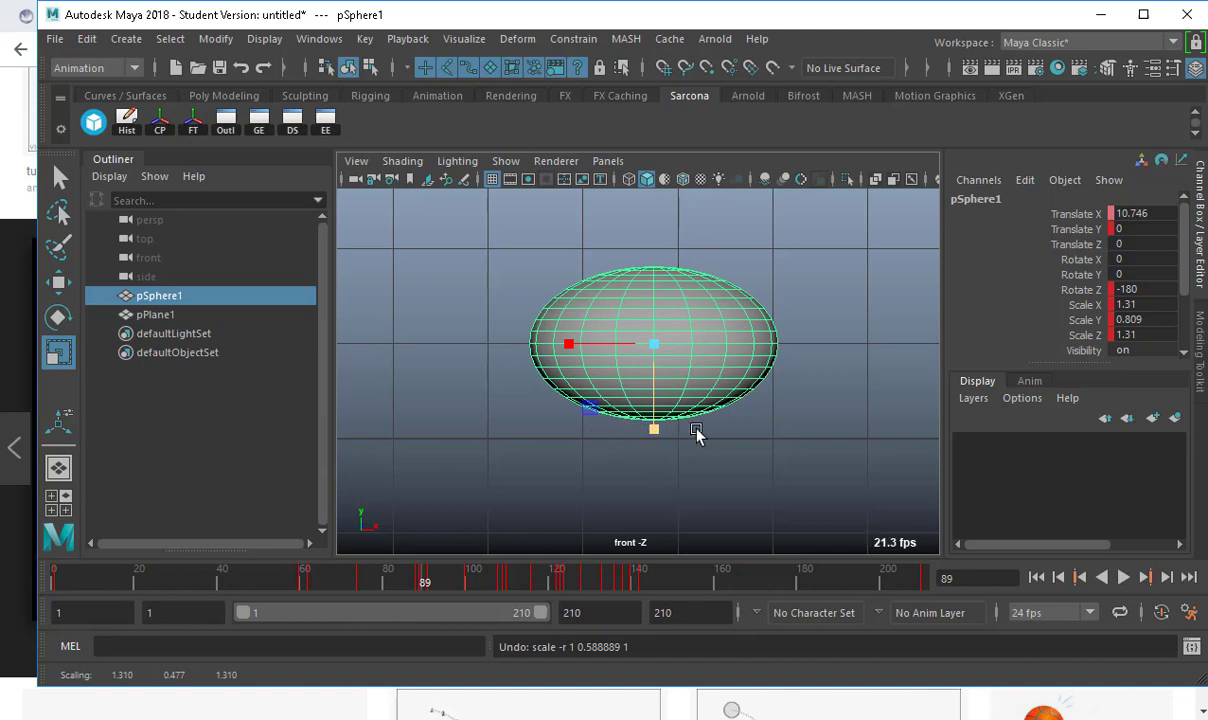
# - Lower the squashed ball to Translate Y -0.172 at frame 89 and key the Translate Y channel
pyautogui.scroll(2, 728, 423)
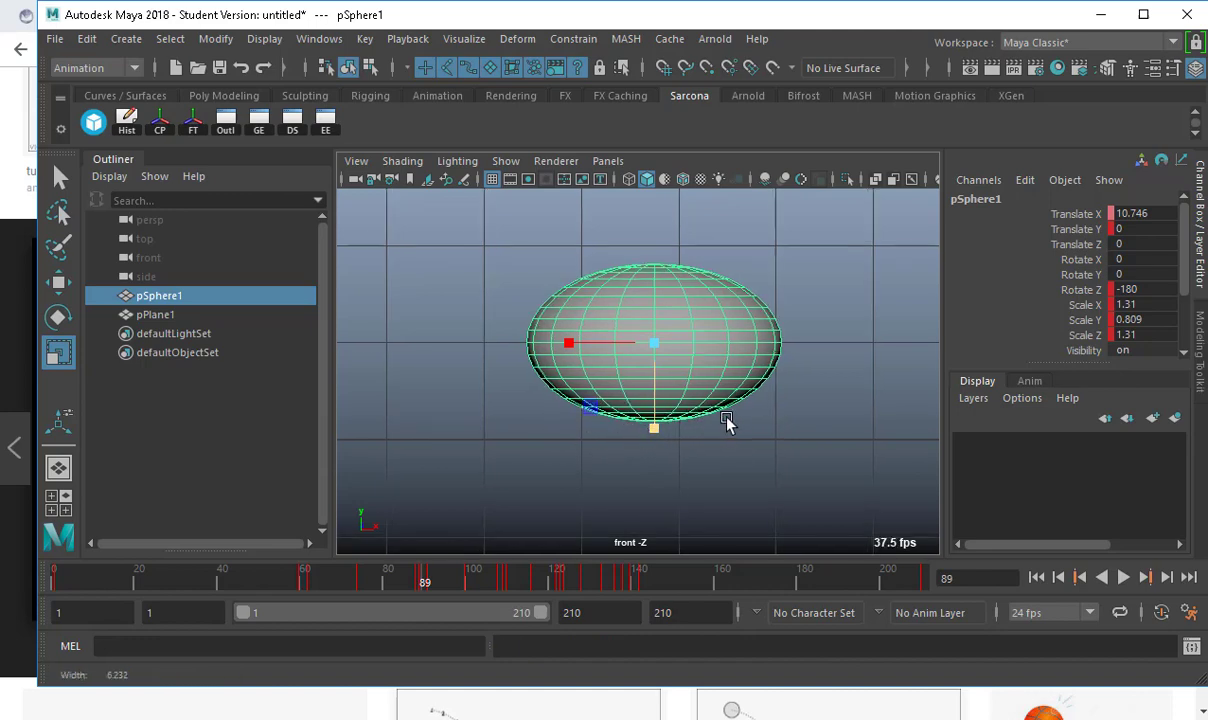
pyautogui.press('w')
pyautogui.moveTo(657, 251); pyautogui.dragTo(716, 262)
pyautogui.click(1040, 231)
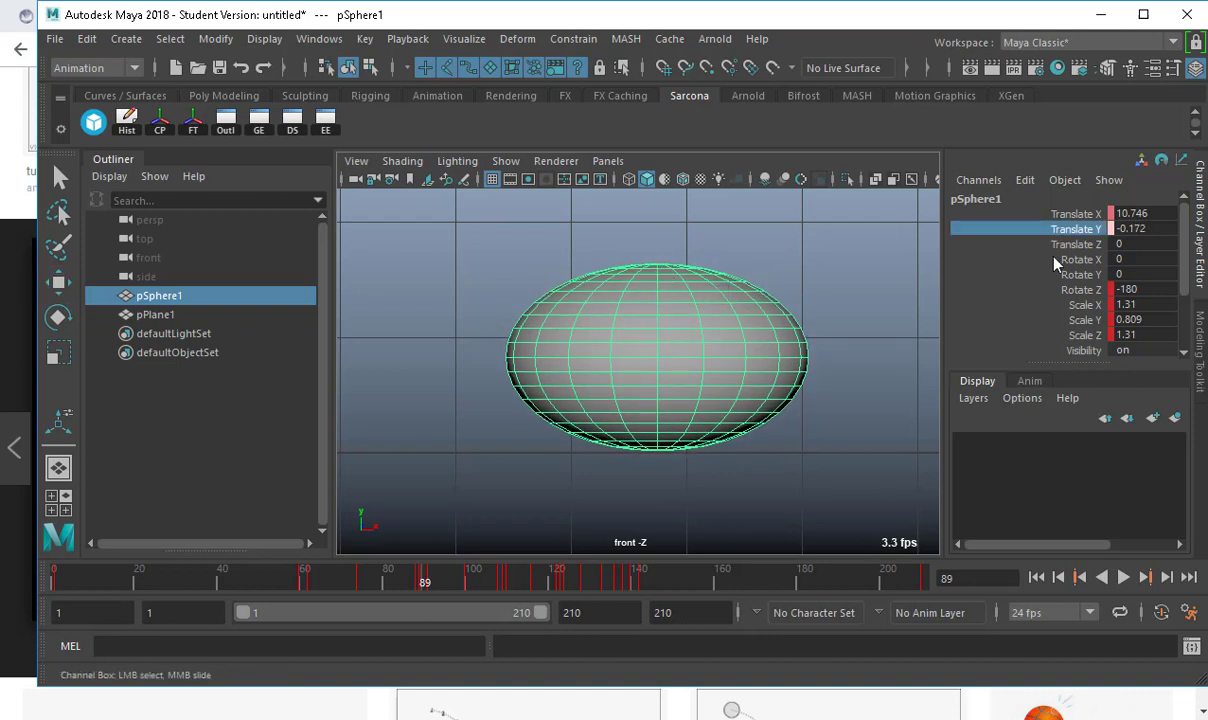
pyautogui.press('s')
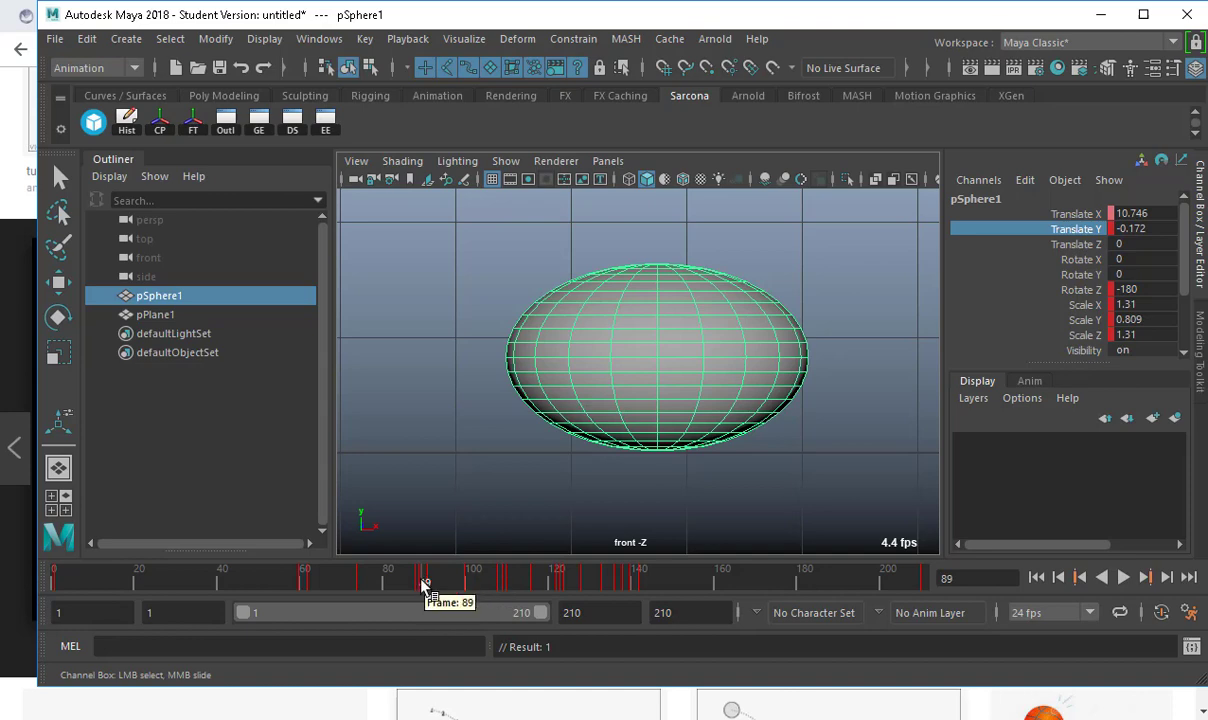
# - Lower the squashed ball slightly at its next landing on frame 109 so it meets the ground, and key Translate Y
pyautogui.moveTo(422, 585); pyautogui.dragTo(504, 584)
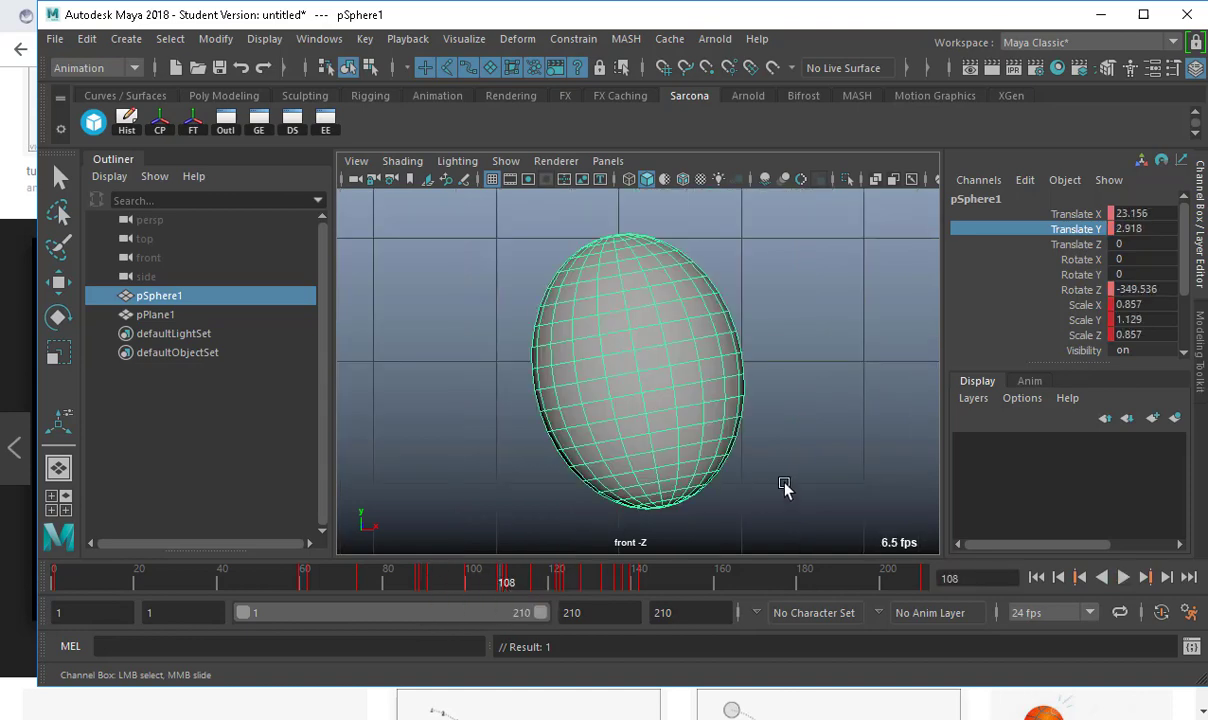
pyautogui.hotkey('alt', 'v')
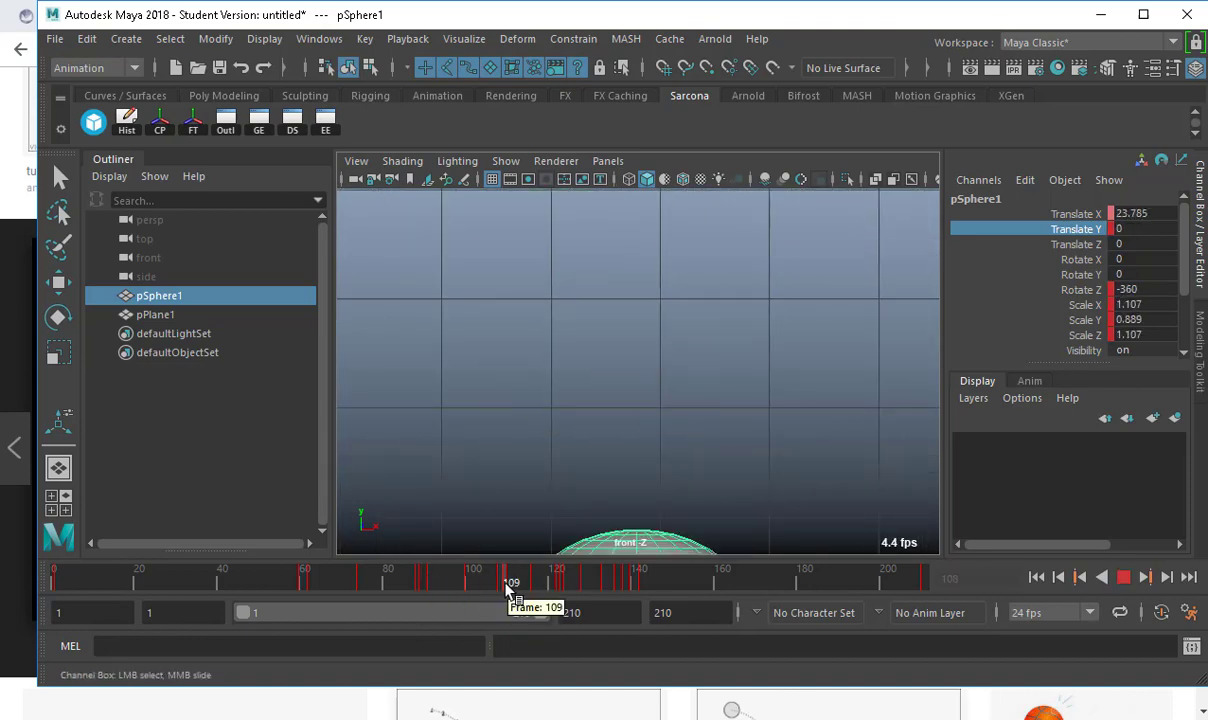
pyautogui.hotkey('alt', 'v')
pyautogui.keyDown('alt'); pyautogui.moveTo(660, 462); pyautogui.dragTo(660, 309, button='middle'); pyautogui.keyUp('alt')
pyautogui.press('w')
pyautogui.moveTo(654, 272); pyautogui.dragTo(652, 284)
# - Lower the ball to Translate Y -0.052 at its landing on frame 123 and key Translate Y
pyautogui.hotkey('alt', 'v')
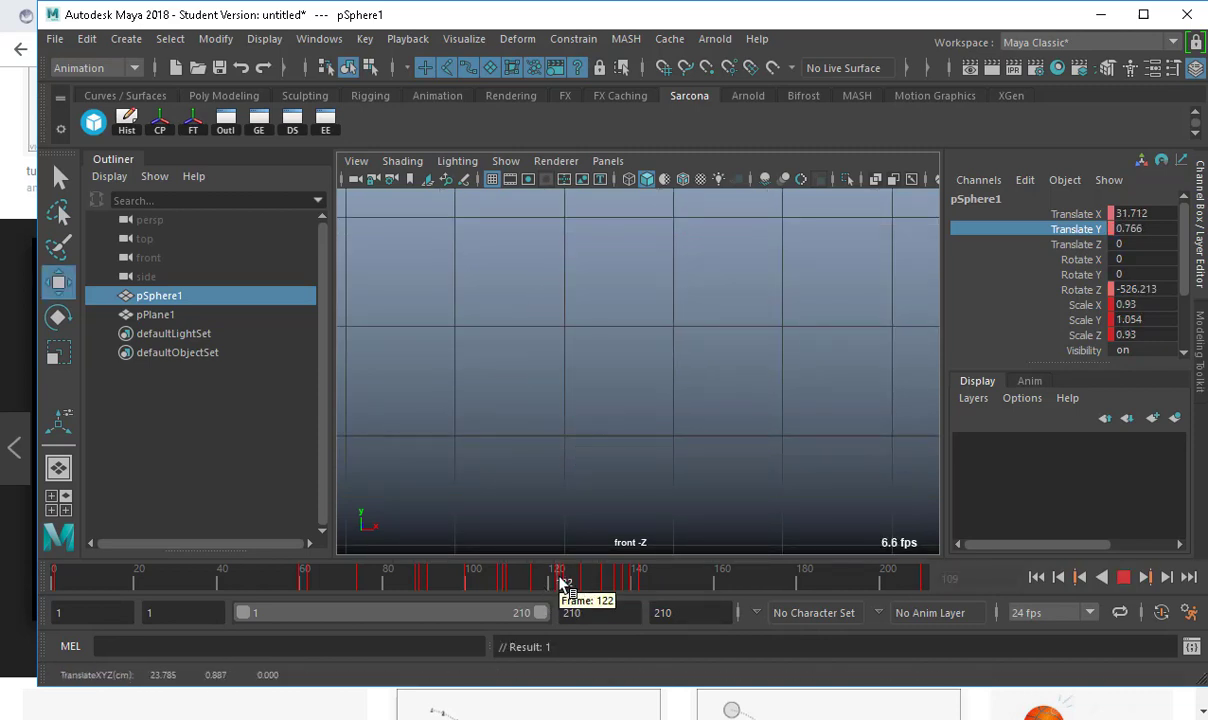
pyautogui.hotkey('alt', 'v')
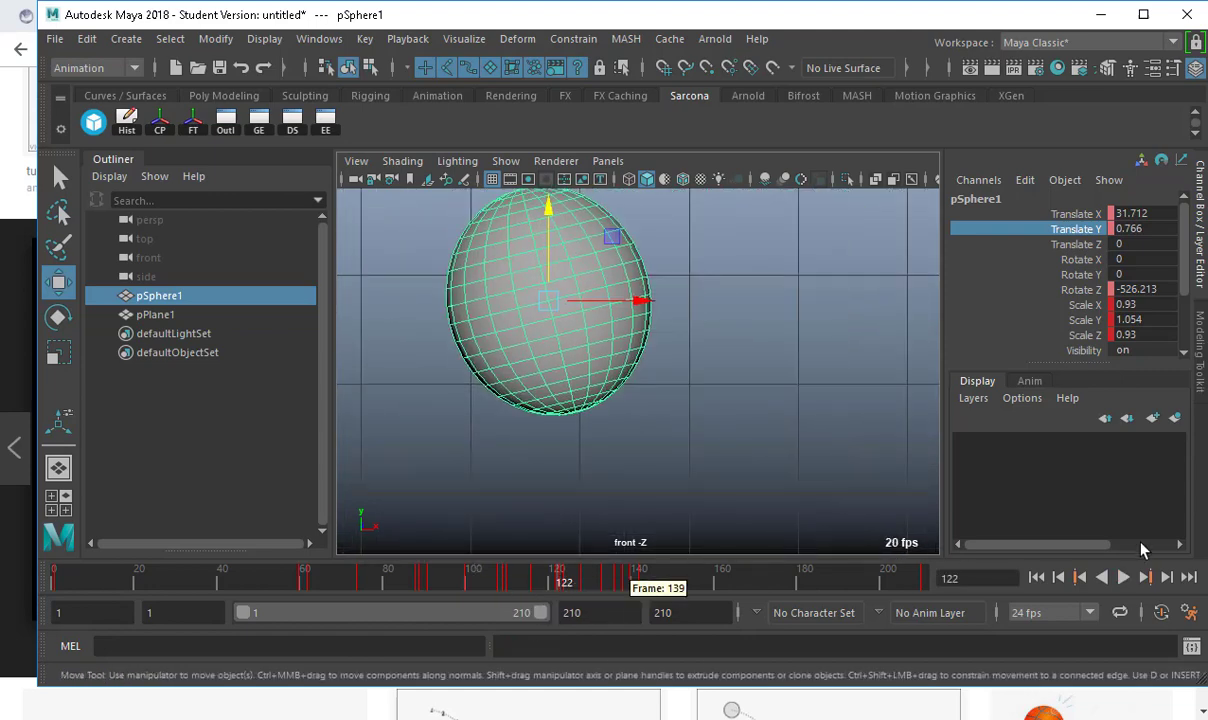
pyautogui.click(1172, 580)
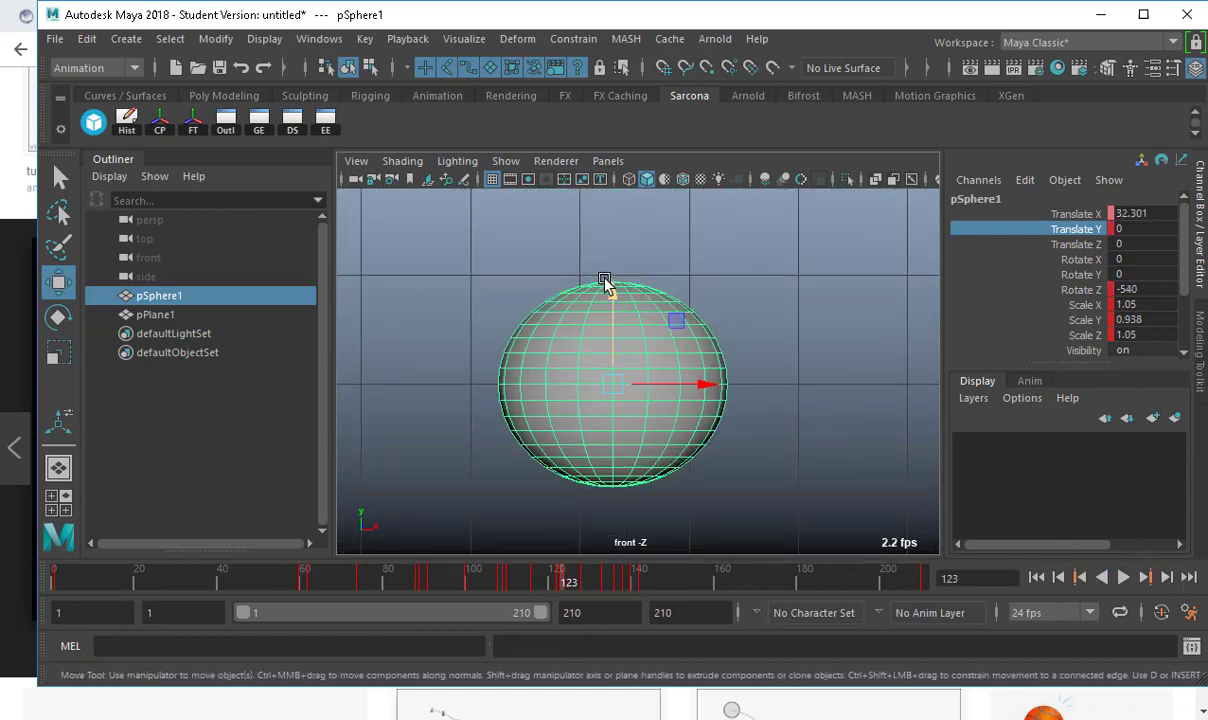
pyautogui.moveTo(604, 280); pyautogui.dragTo(617, 298)
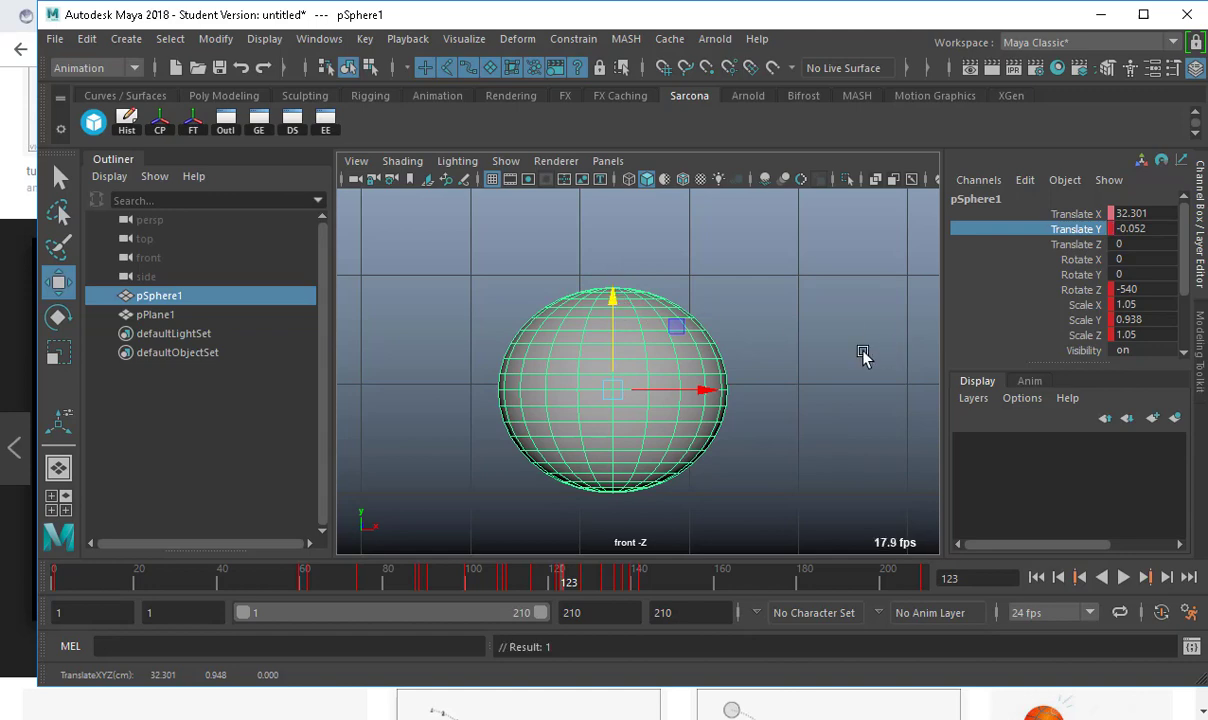
# - Scrub the last small bounces and the start of the roll-out up to about frame 148 to check ground contact
pyautogui.hotkey('alt', 'v')
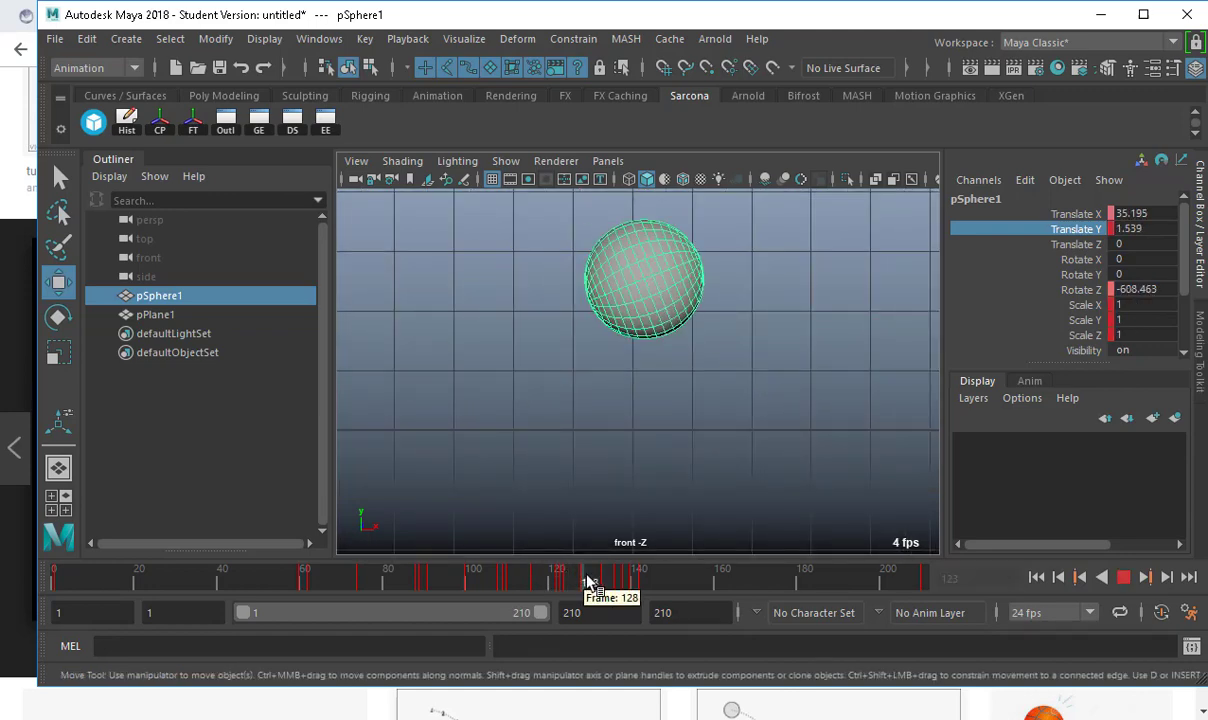
pyautogui.hotkey('alt', 'v')
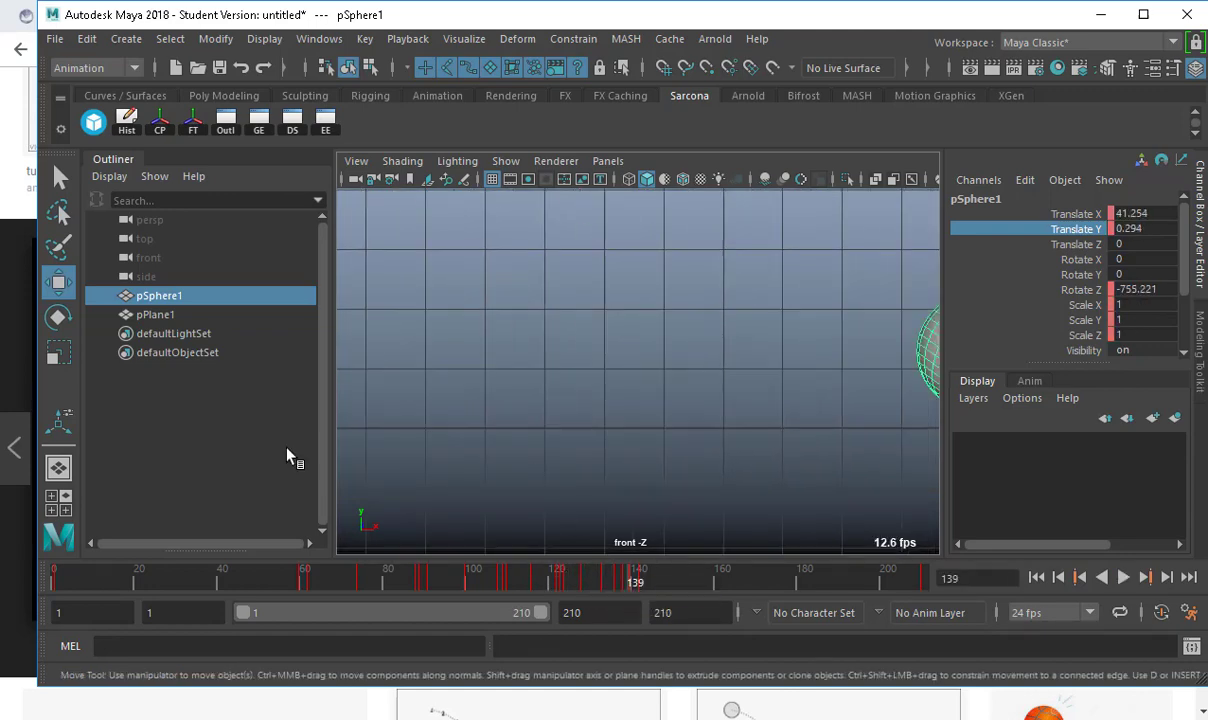
pyautogui.click(584, 575)
pyautogui.hotkey('alt', 'v')
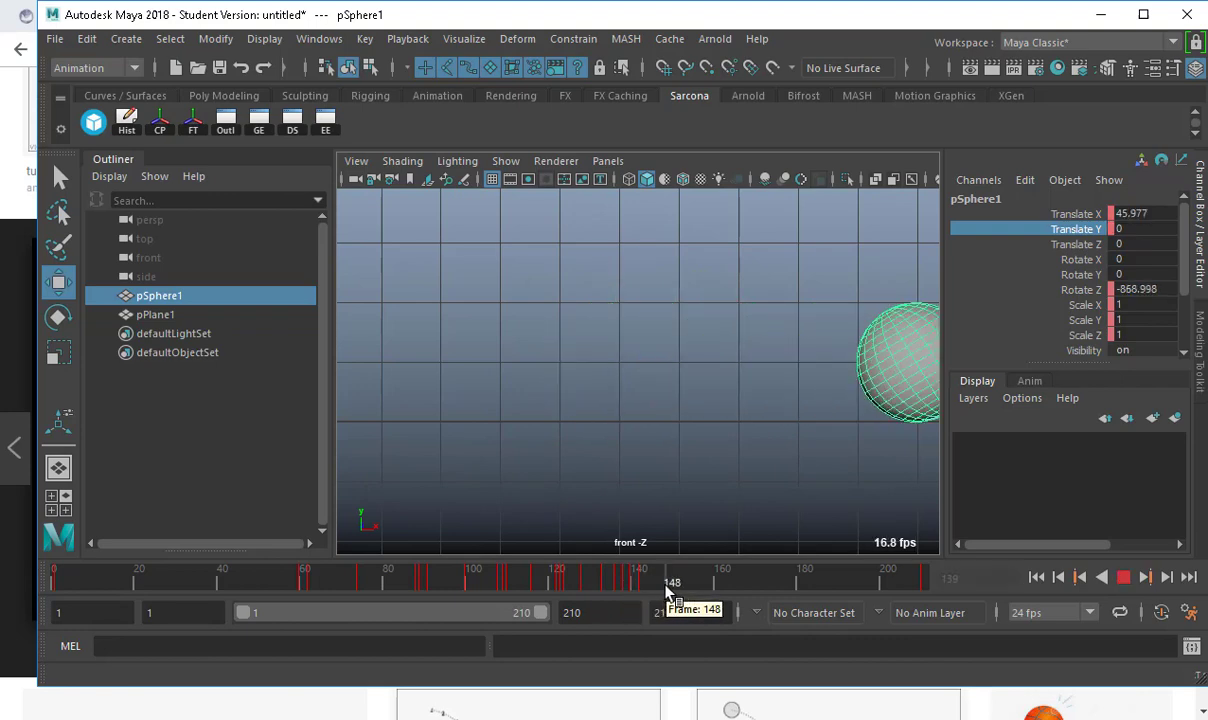
pyautogui.moveTo(666, 586); pyautogui.dragTo(388, 582)
# - Return to the perspective view and inspect the ball's take-off around frames 61 to 64 from close up
pyautogui.keyDown('alt'); pyautogui.moveTo(887, 464); pyautogui.dragTo(447, 380, button='right'); pyautogui.keyUp('alt')
pyautogui.press('space')
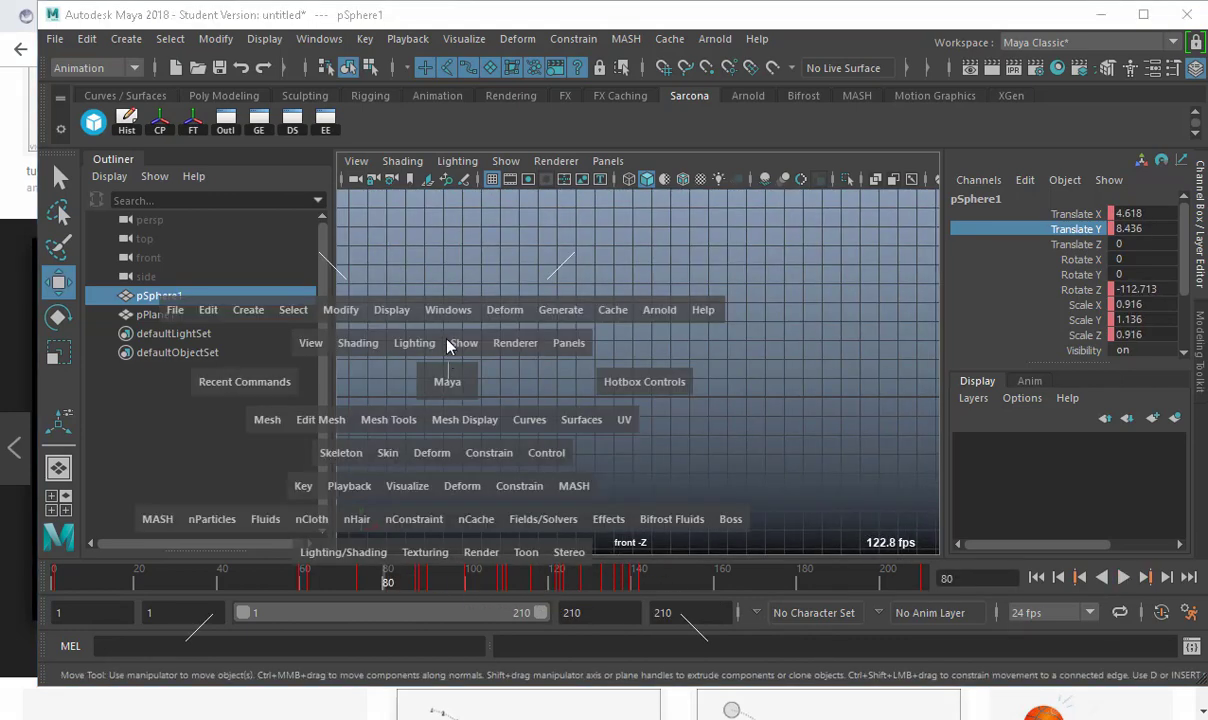
pyautogui.moveTo(447, 342); pyautogui.dragTo(447, 318)
pyautogui.keyDown('alt'); pyautogui.moveTo(431, 388); pyautogui.dragTo(547, 440); pyautogui.keyUp('alt')
pyautogui.scroll(-3, 547, 440)
pyautogui.keyDown('alt'); pyautogui.moveTo(547, 440); pyautogui.dragTo(707, 423, button='middle'); pyautogui.keyUp('alt')
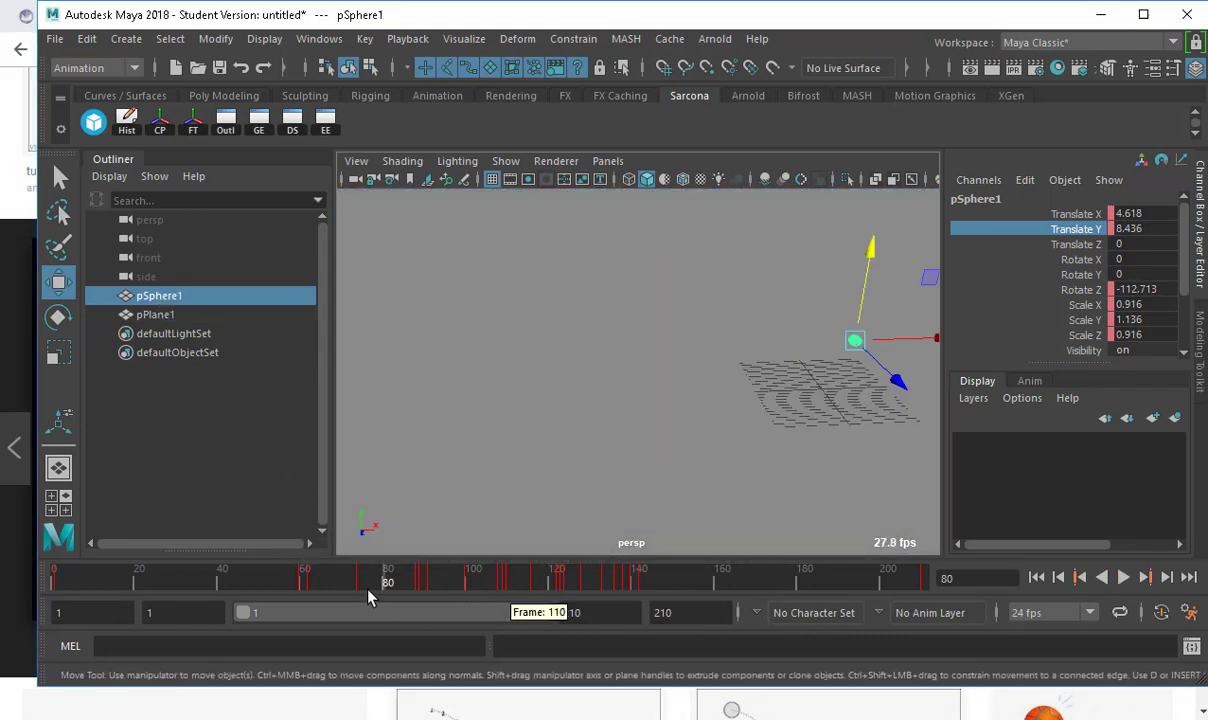
pyautogui.hotkey('alt', 'v')
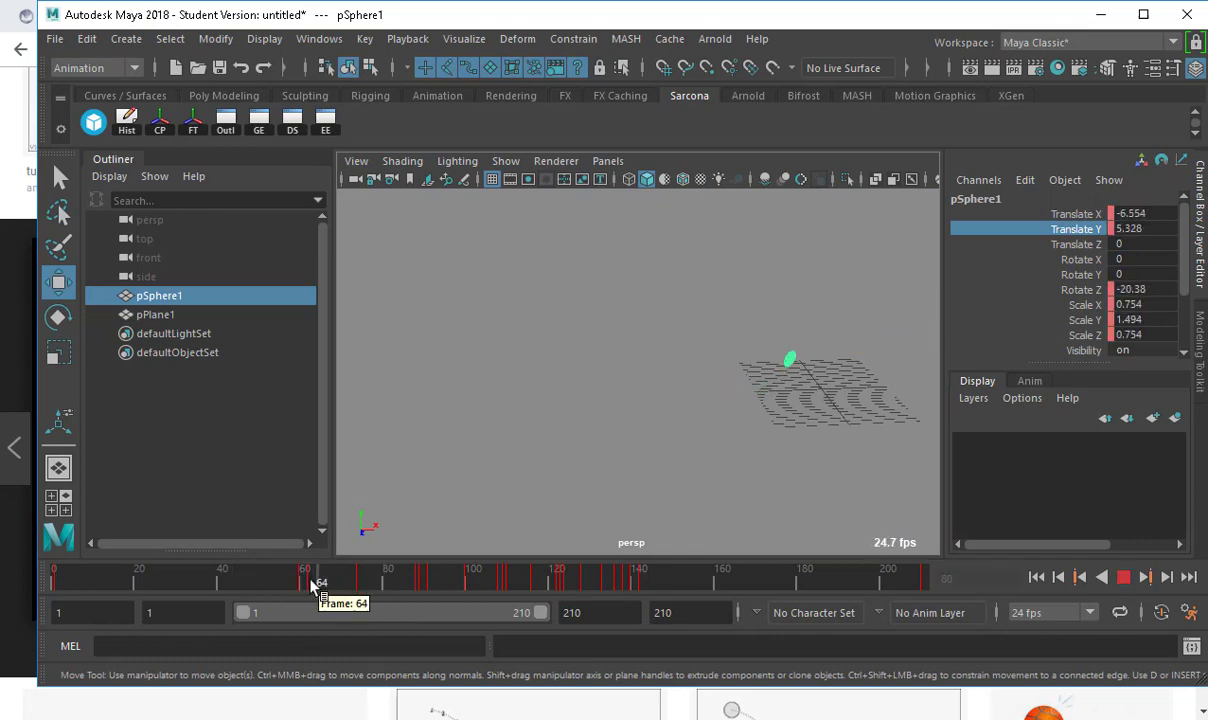
pyautogui.hotkey('alt', 'v')
pyautogui.press('f')
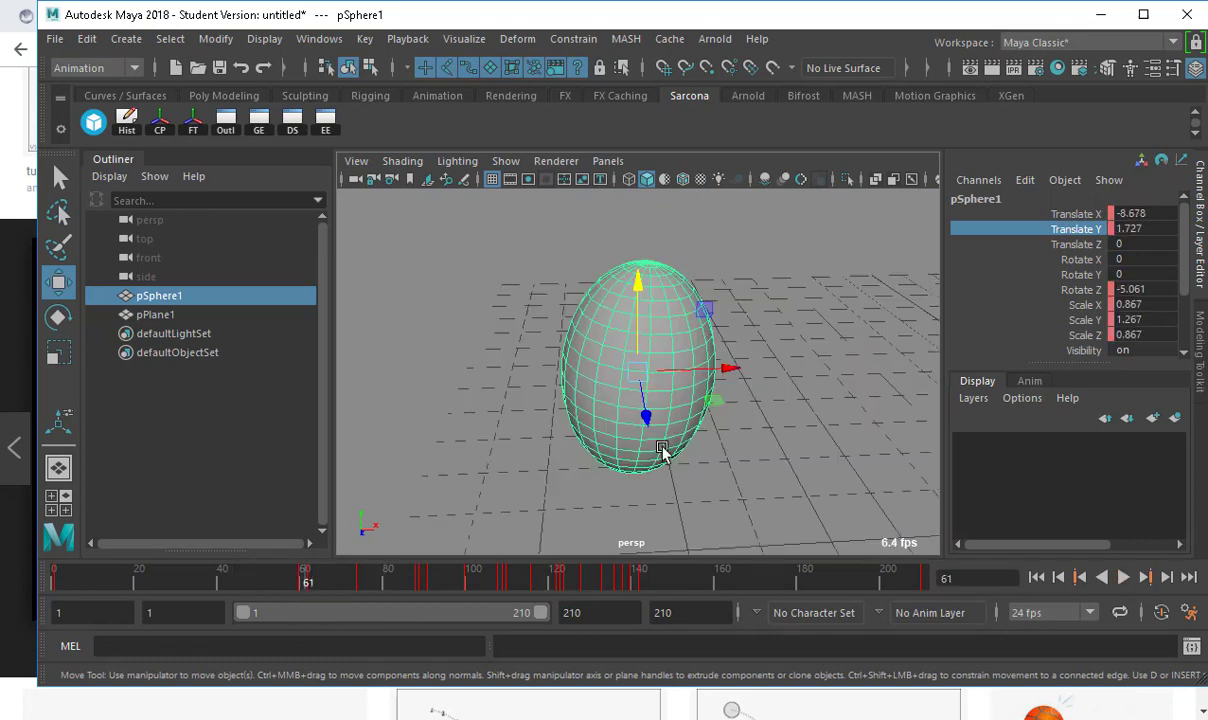
pyautogui.keyDown('alt'); pyautogui.moveTo(661, 450); pyautogui.dragTo(700, 360); pyautogui.keyUp('alt')
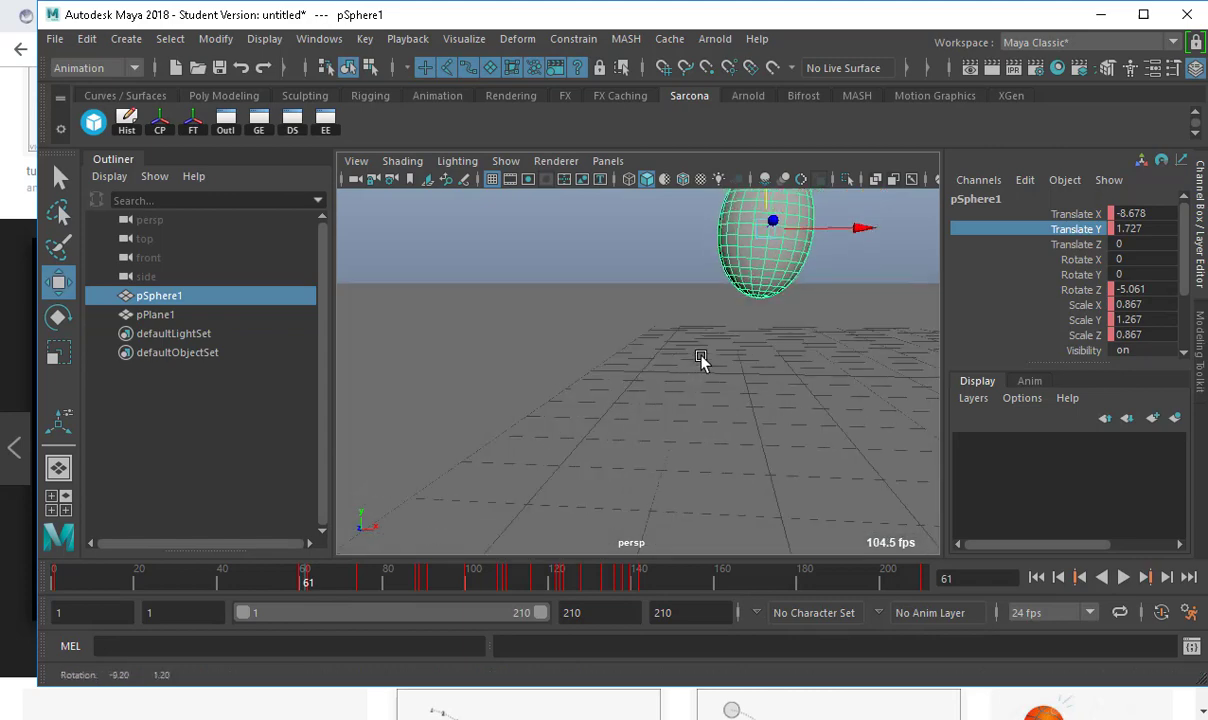
# - Key Scale X, Y and Z at 1 on frame 59, just before the take-off
pyautogui.click(270, 577)
pyautogui.hotkey('alt', 'v')
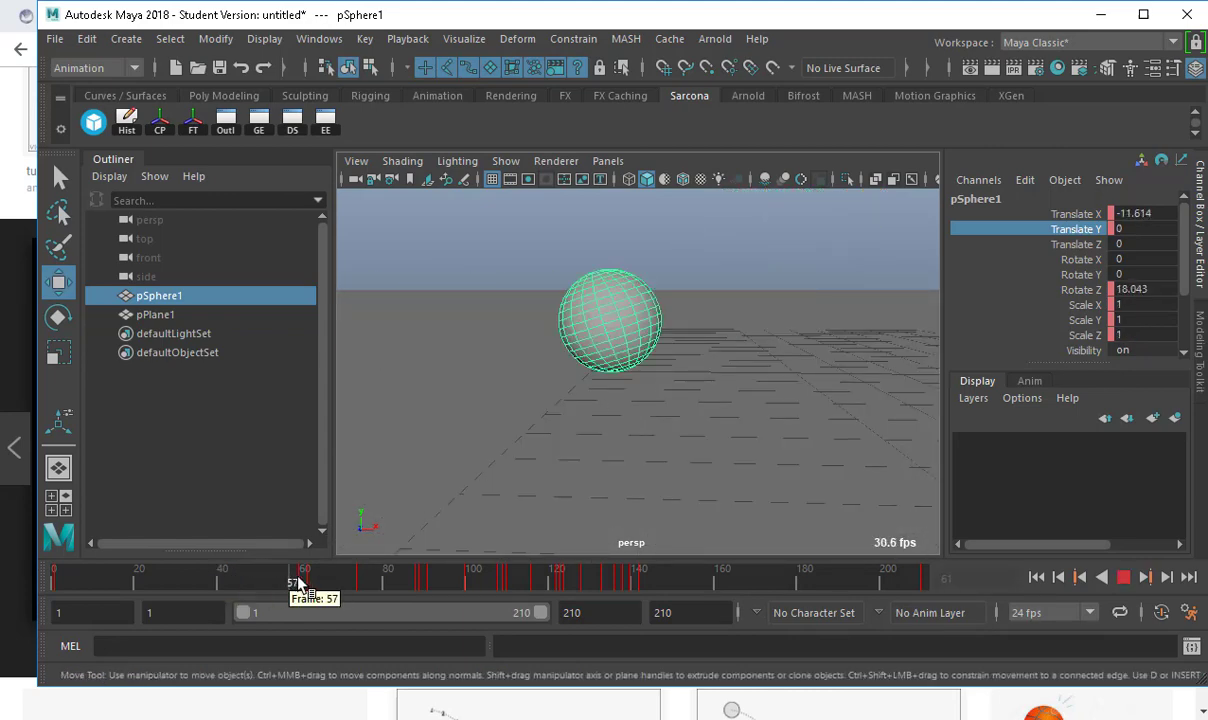
pyautogui.moveTo(298, 585)
pyautogui.mouseDown()
pyautogui.moveTo(310, 574)
pyautogui.moveTo(286, 585)
pyautogui.moveTo(323, 595)
pyautogui.moveTo(264, 586)
pyautogui.moveTo(295, 594)
pyautogui.mouseUp()
pyautogui.moveTo(1085, 305); pyautogui.dragTo(1090, 340)
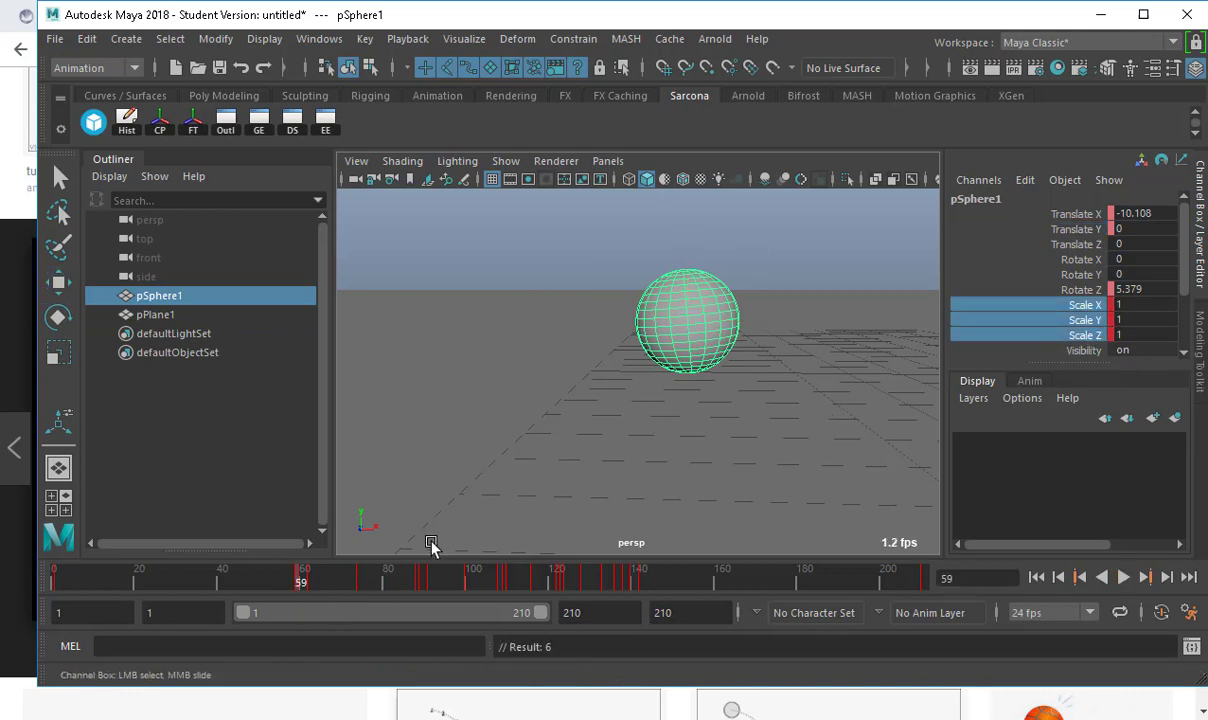
# - Squash the ball at frame 60 to Scale Y 0.641 with Scale X and Z at 1.313
pyautogui.click(305, 584)
pyautogui.press('r')
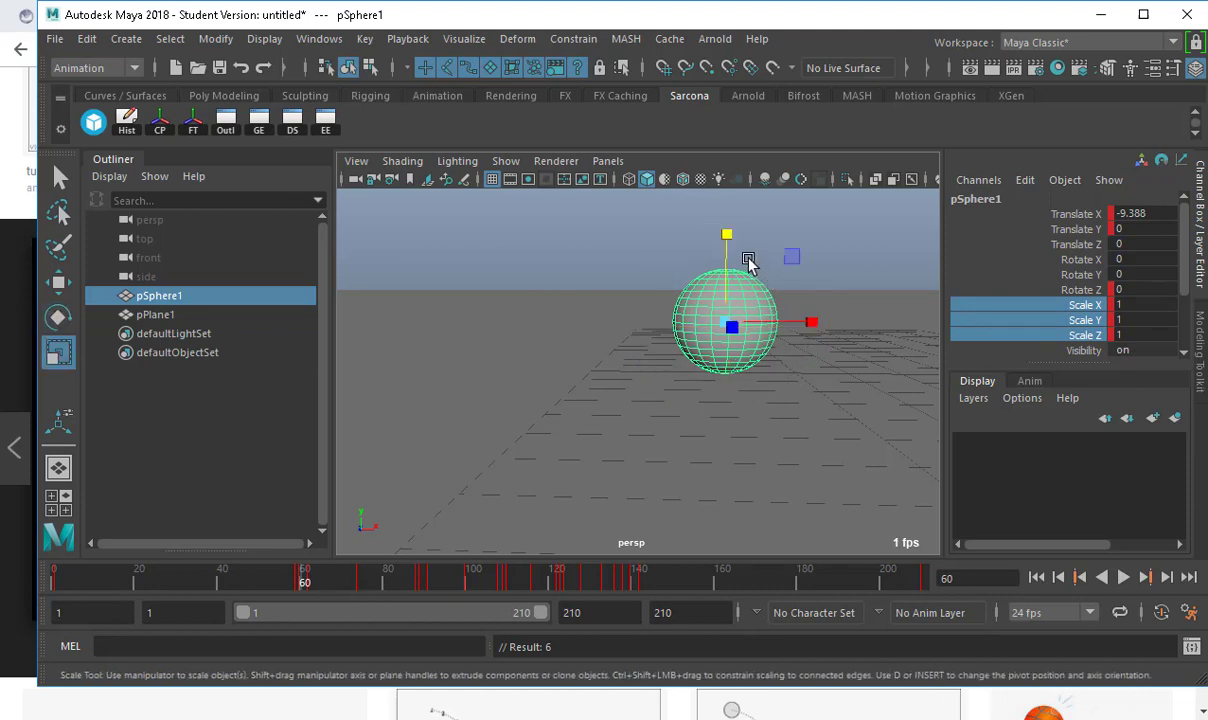
pyautogui.moveTo(730, 246); pyautogui.dragTo(738, 275)
pyautogui.keyDown('alt'); pyautogui.moveTo(755, 337); pyautogui.dragTo(829, 376); pyautogui.keyUp('alt')
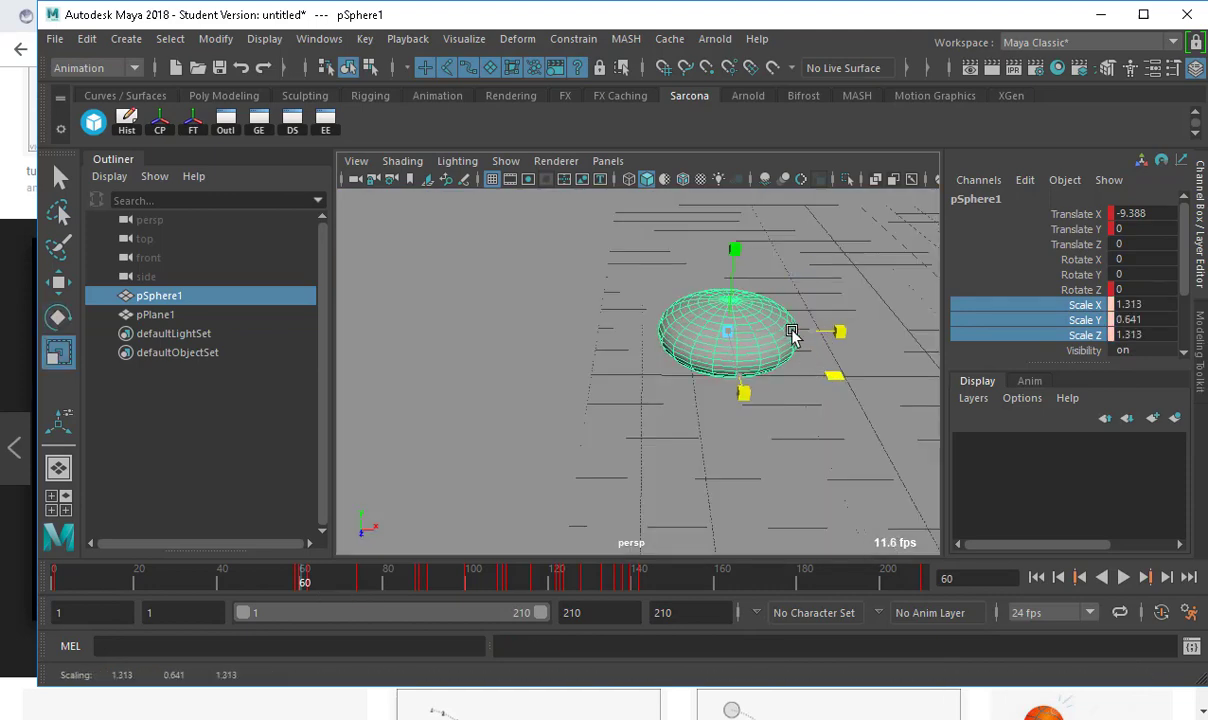
# - Lower the squashed ball to Translate Y -0.356 at frame 60, key its Scale channels, and return to the perspective view
pyautogui.press('w')
pyautogui.moveTo(733, 255); pyautogui.dragTo(704, 321)
pyautogui.press('space')
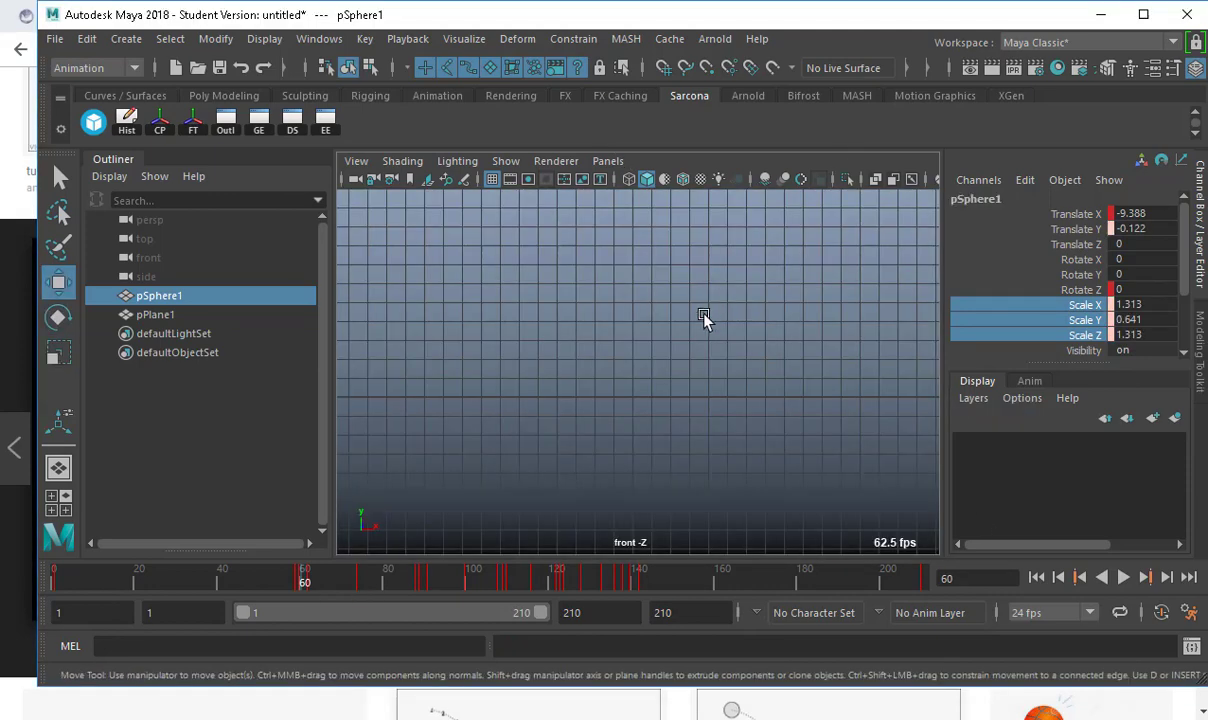
pyautogui.press('f')
pyautogui.moveTo(638, 297); pyautogui.dragTo(637, 306)
pyautogui.keyDown('alt'); pyautogui.moveTo(571, 396); pyautogui.dragTo(604, 338, button='middle'); pyautogui.keyUp('alt')
pyautogui.press('space')
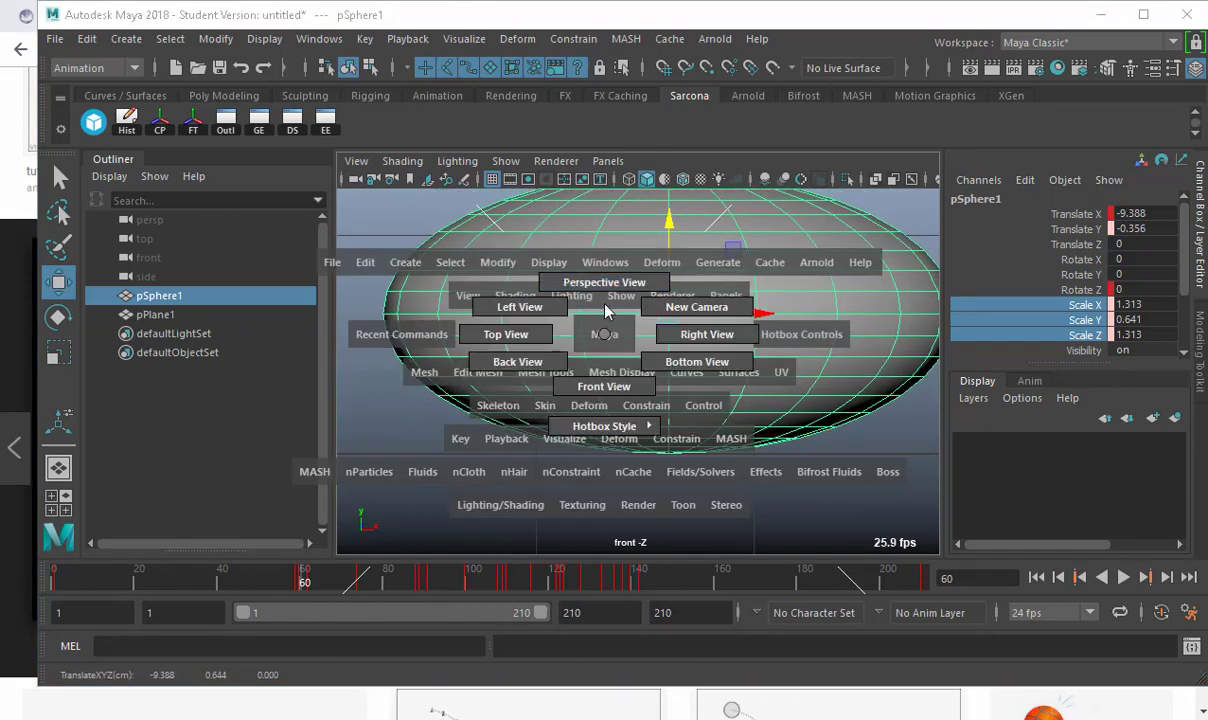
pyautogui.moveTo(604, 338); pyautogui.dragTo(603, 284)
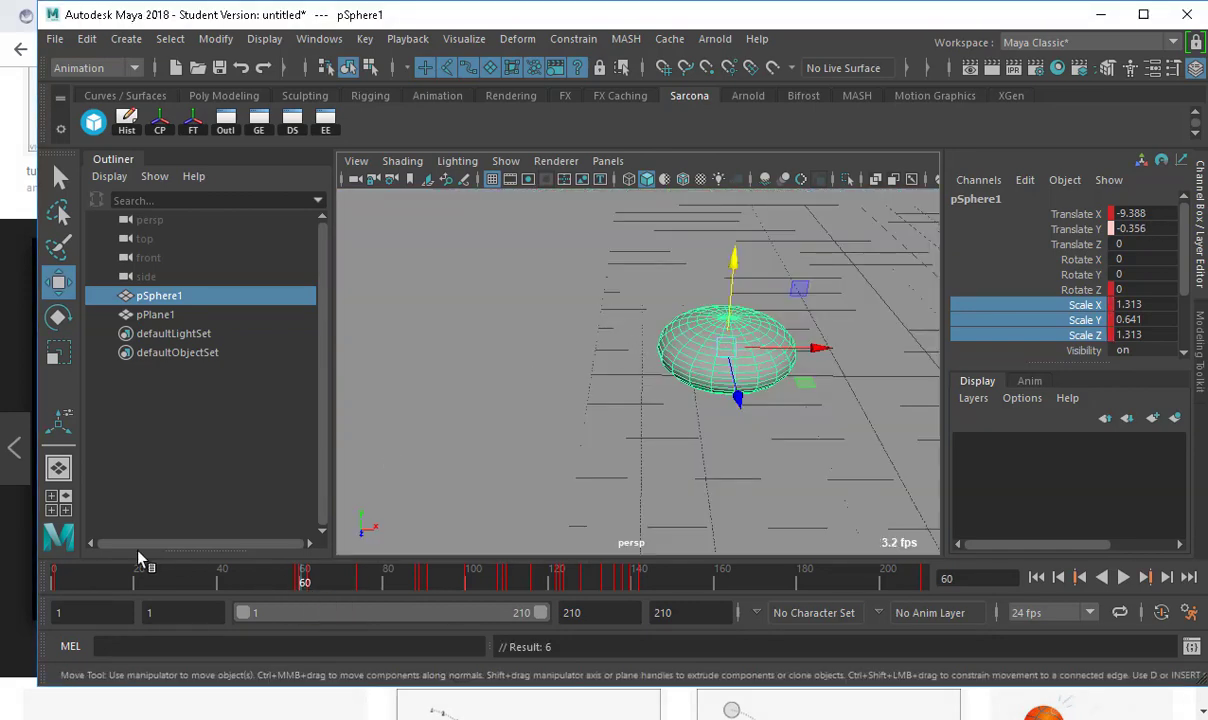
# - Play back the bounce from the early frames in a wider perspective view that follows the ball across the ground plane
pyautogui.click(78, 577)
pyautogui.scroll(-5, 574, 450)
pyautogui.hotkey('alt', 'v')
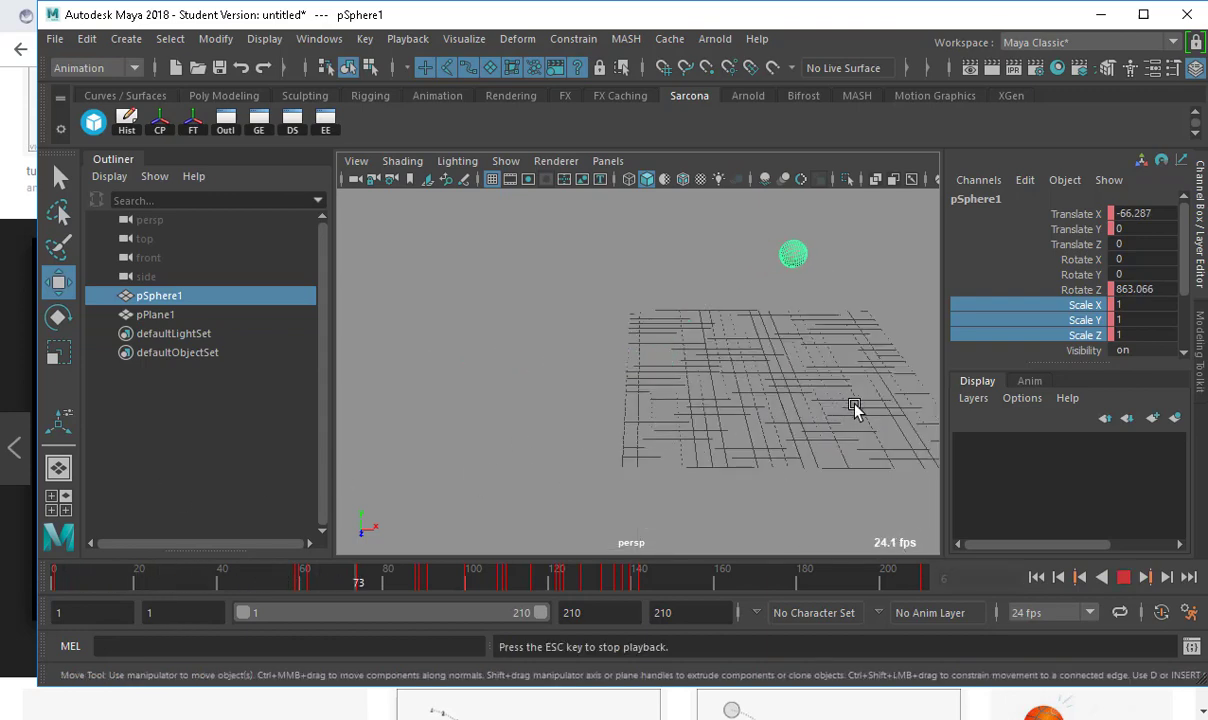
pyautogui.keyDown('alt'); pyautogui.moveTo(854, 408); pyautogui.dragTo(540, 372, button='middle'); pyautogui.keyUp('alt')
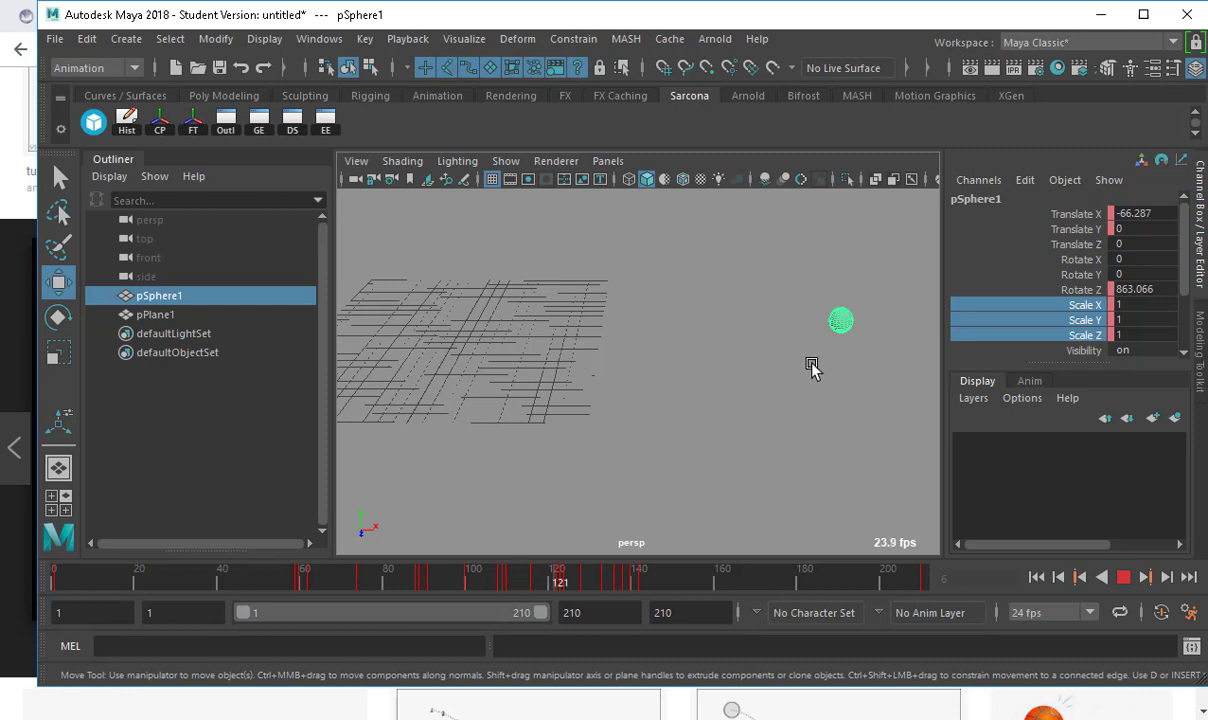
pyautogui.press('Escape')
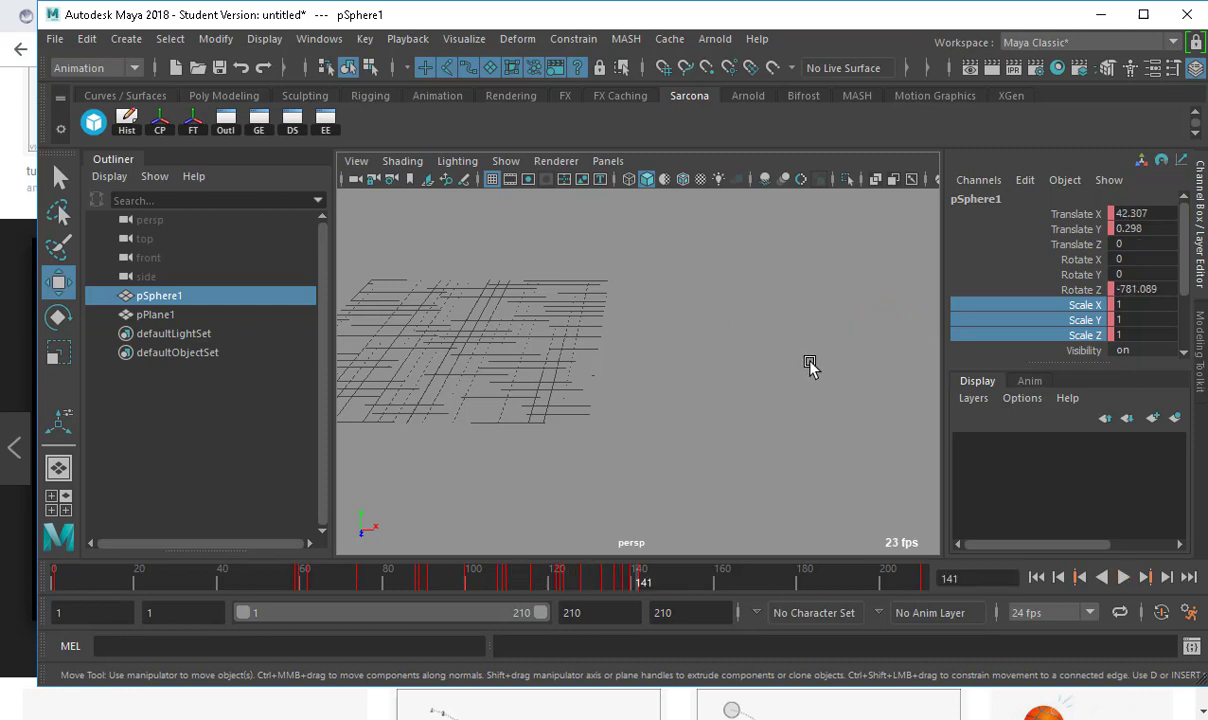
# - Deselect the ball and replay the bounce from a low, near ground-level camera angle
pyautogui.keyDown('alt'); pyautogui.moveTo(810, 366); pyautogui.dragTo(706, 264); pyautogui.keyUp('alt')
pyautogui.click(705, 266)
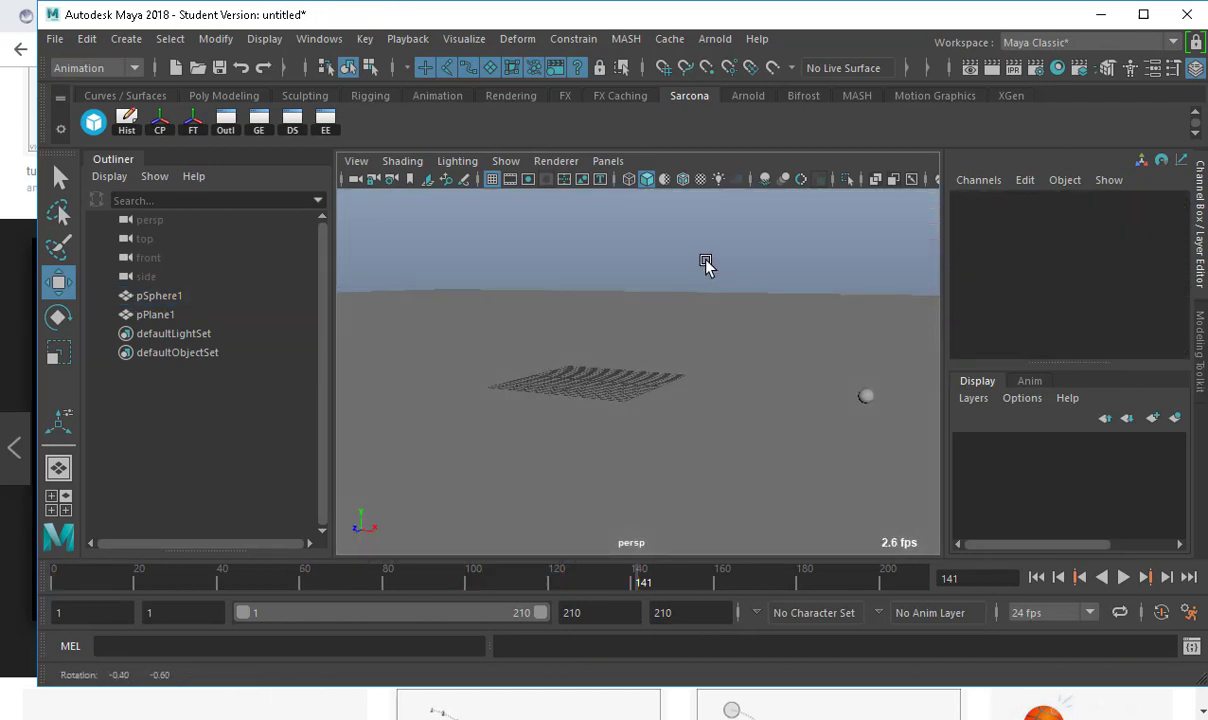
pyautogui.keyDown('alt'); pyautogui.moveTo(683, 340); pyautogui.dragTo(660, 350); pyautogui.keyUp('alt')
pyautogui.hotkey('alt', 'v')
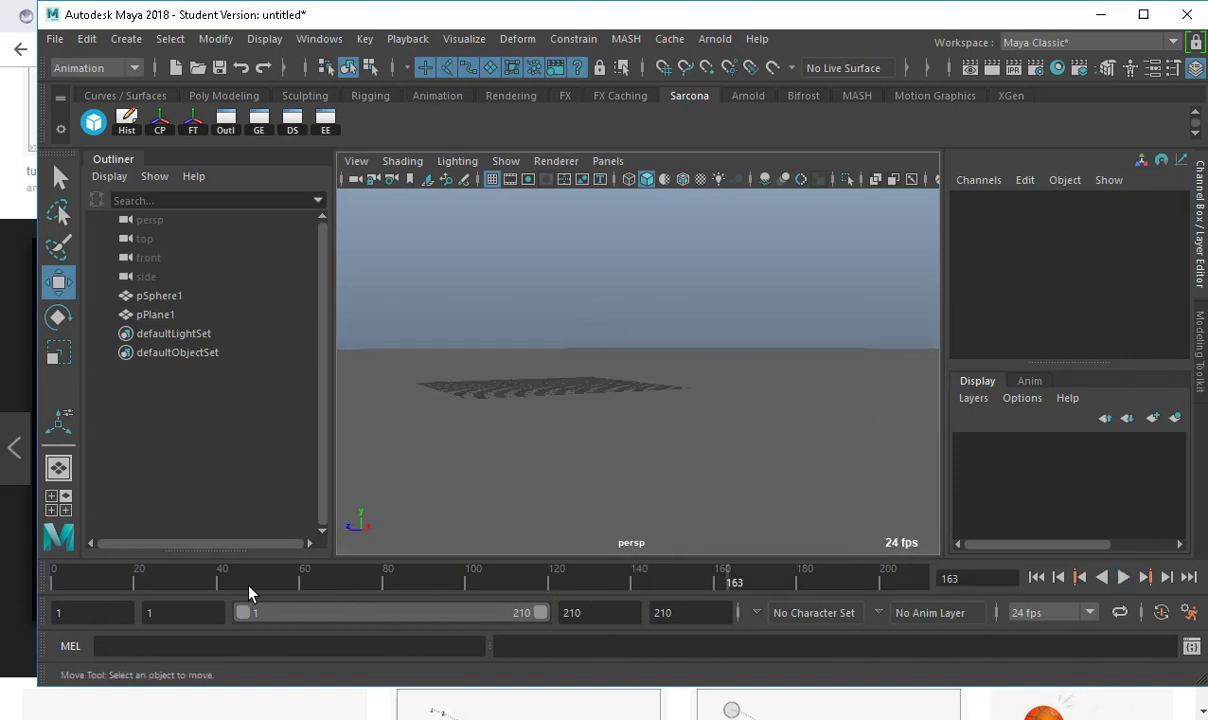
# - Return to frame 1 and assign a new Ai Standard Surface material to the ball
pyautogui.moveTo(232, 582); pyautogui.dragTo(40, 574)
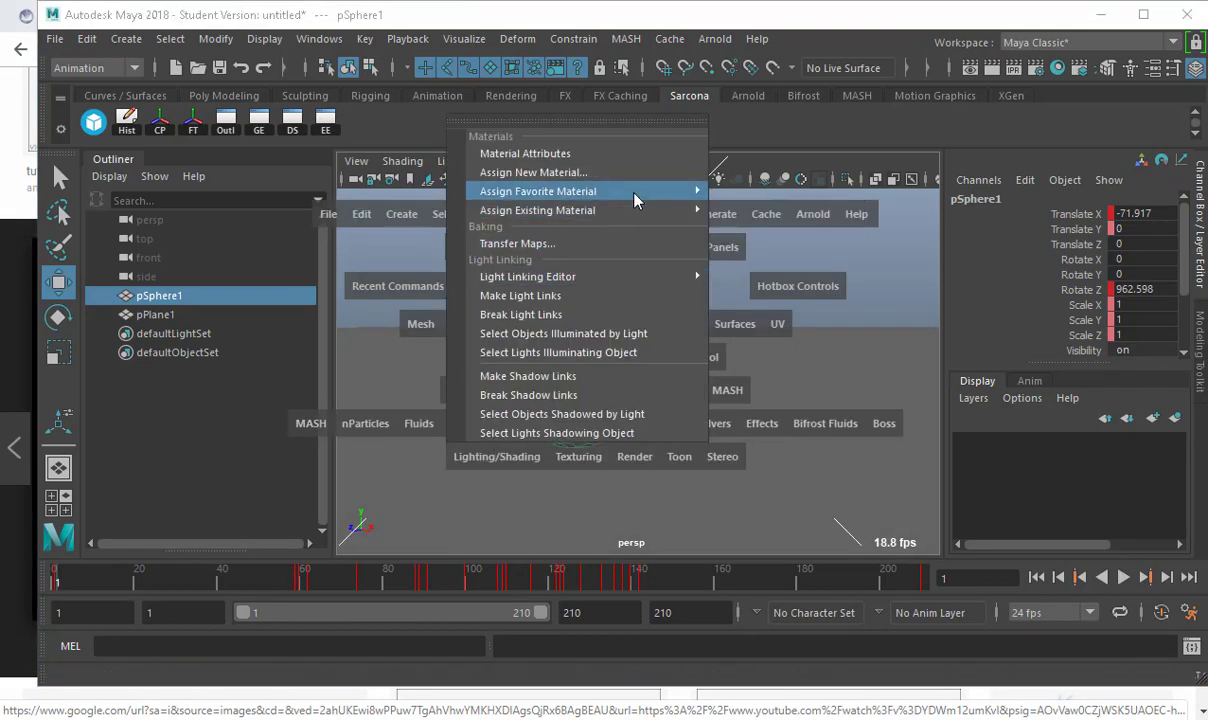
pyautogui.moveTo(597, 190)
pyautogui.click(815, 355)
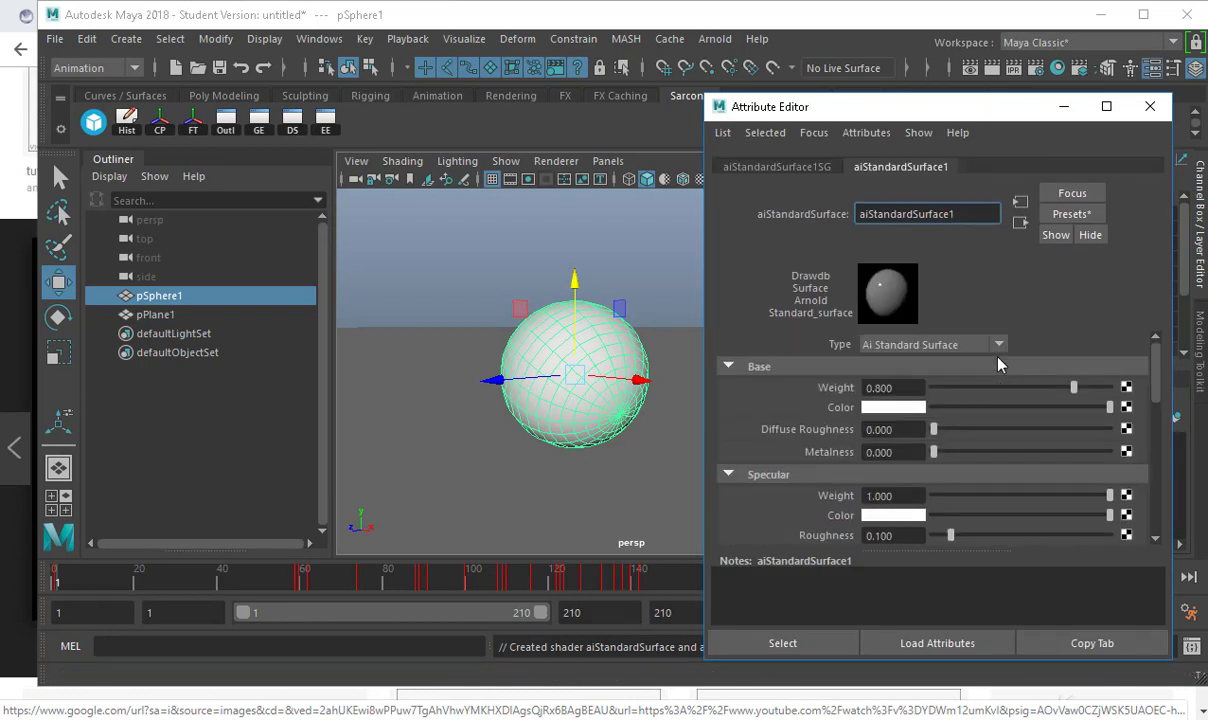
# - Connect a Ramp texture to the base Color of the ball's material
pyautogui.click(1127, 408)
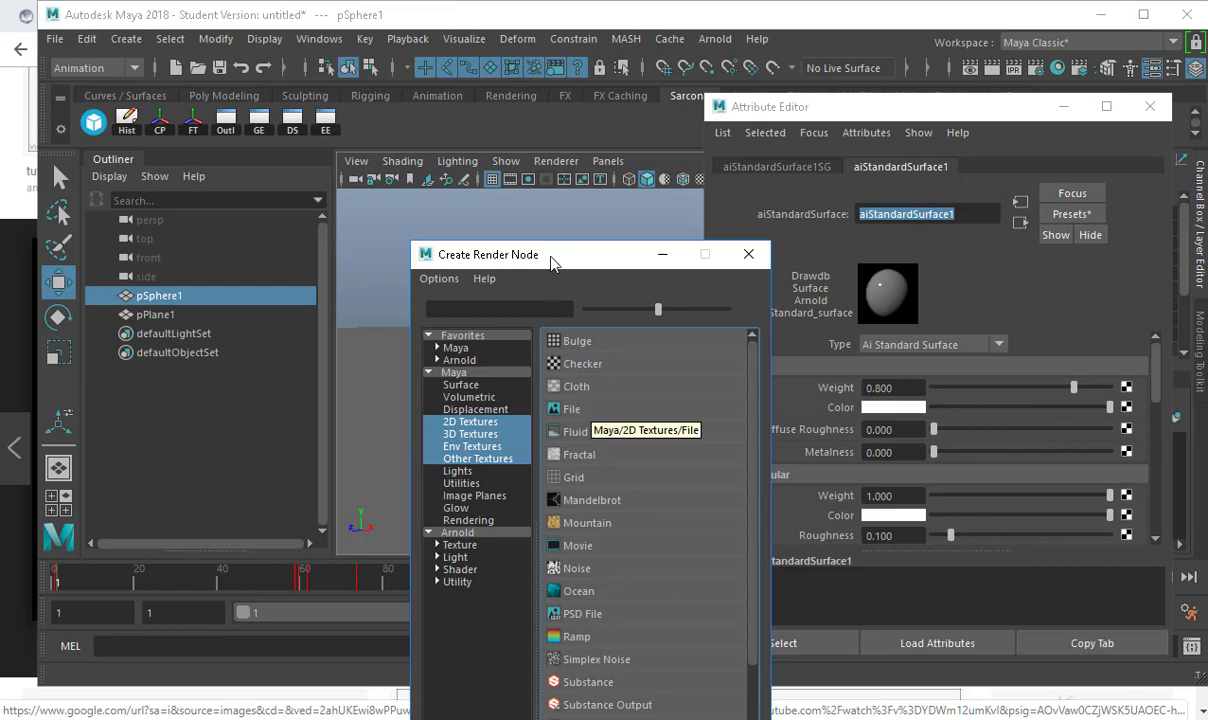
pyautogui.moveTo(519, 246); pyautogui.dragTo(557, 50)
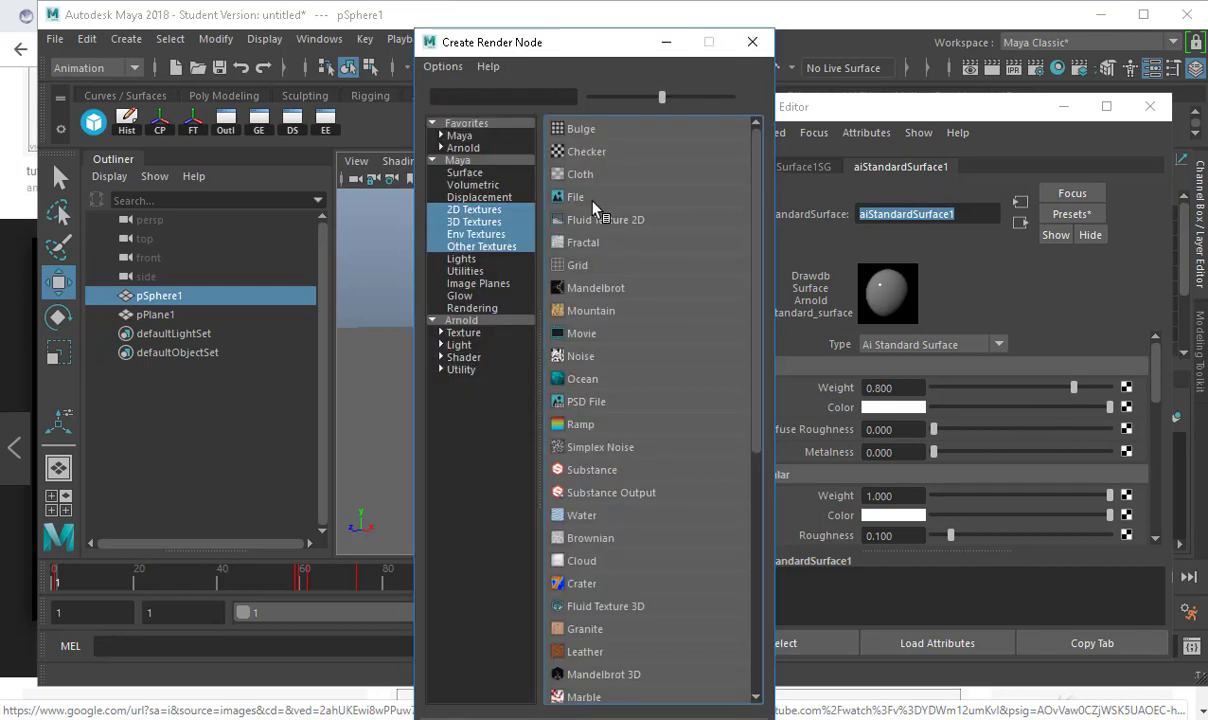
pyautogui.click(581, 426)
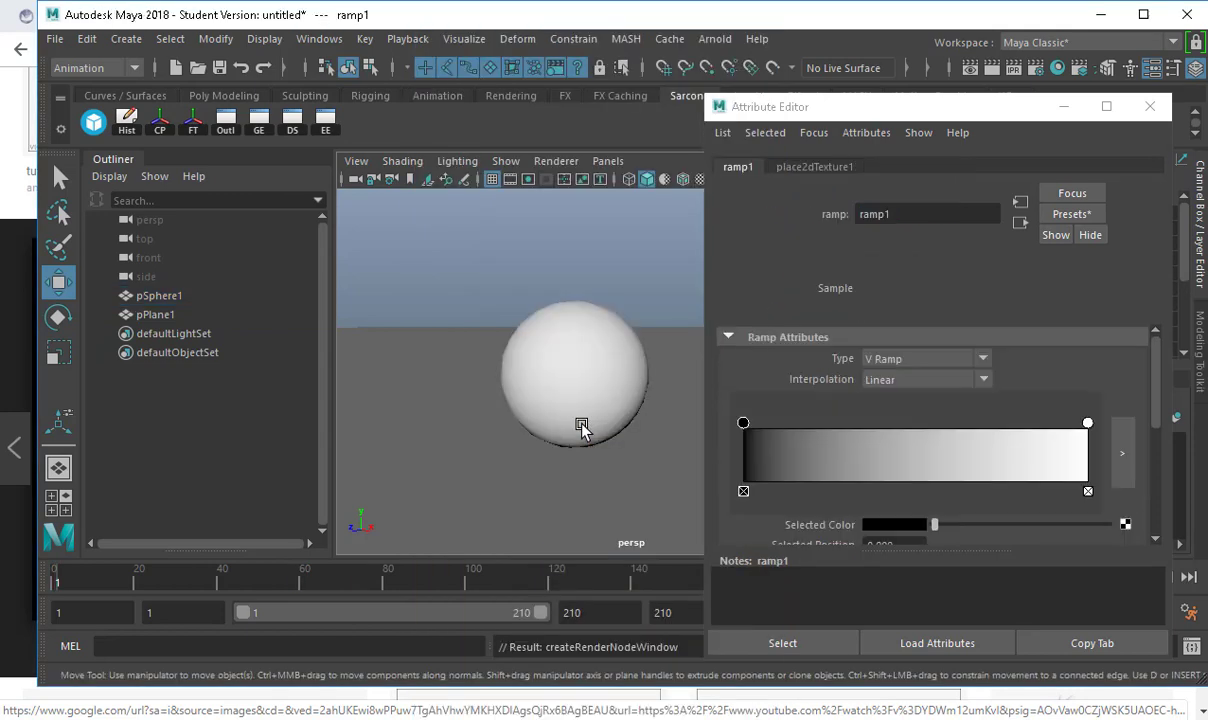
# - Set the ramp's interpolation to None, show textures in the viewport, and move the white marker to about 0.53
pyautogui.moveTo(745, 423); pyautogui.dragTo(779, 423)
pyautogui.click(898, 380)
pyautogui.click(896, 399)
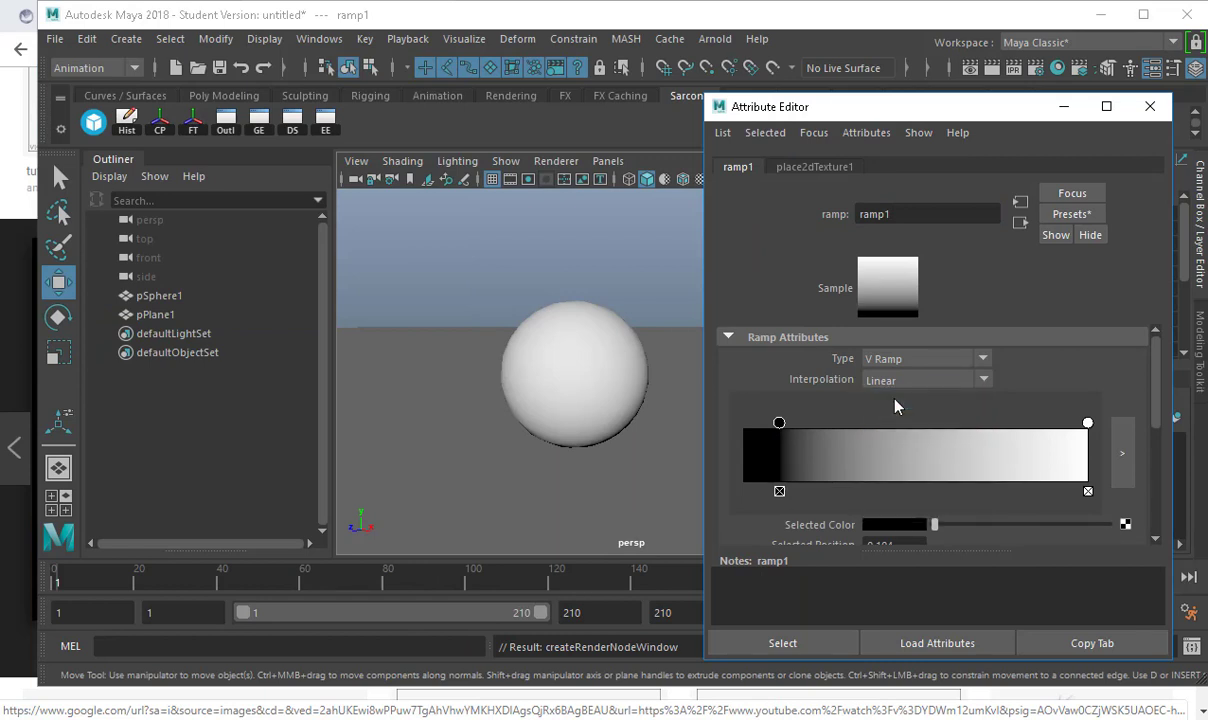
pyautogui.keyDown('alt'); pyautogui.moveTo(559, 372); pyautogui.dragTo(603, 386); pyautogui.keyUp('alt')
pyautogui.moveTo(604, 391); pyautogui.dragTo(648, 397, button='middle')
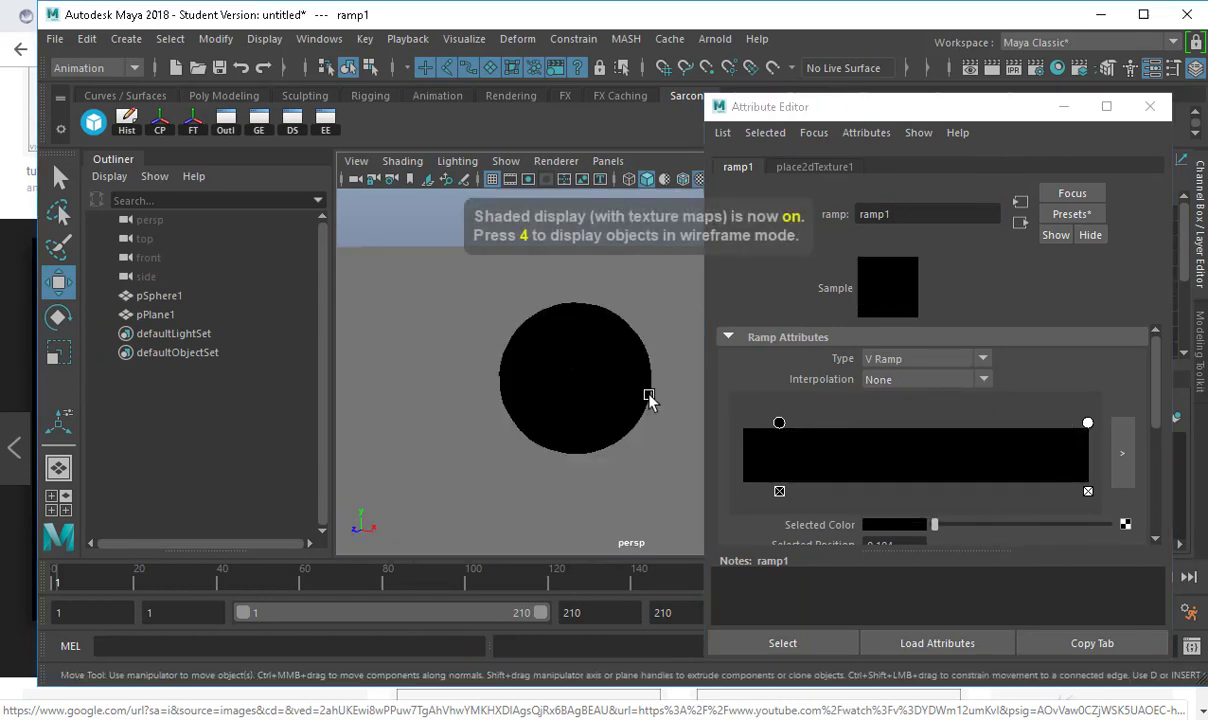
pyautogui.moveTo(1090, 430)
pyautogui.mouseDown()
pyautogui.moveTo(900, 425)
pyautogui.moveTo(928, 426)
pyautogui.mouseUp()
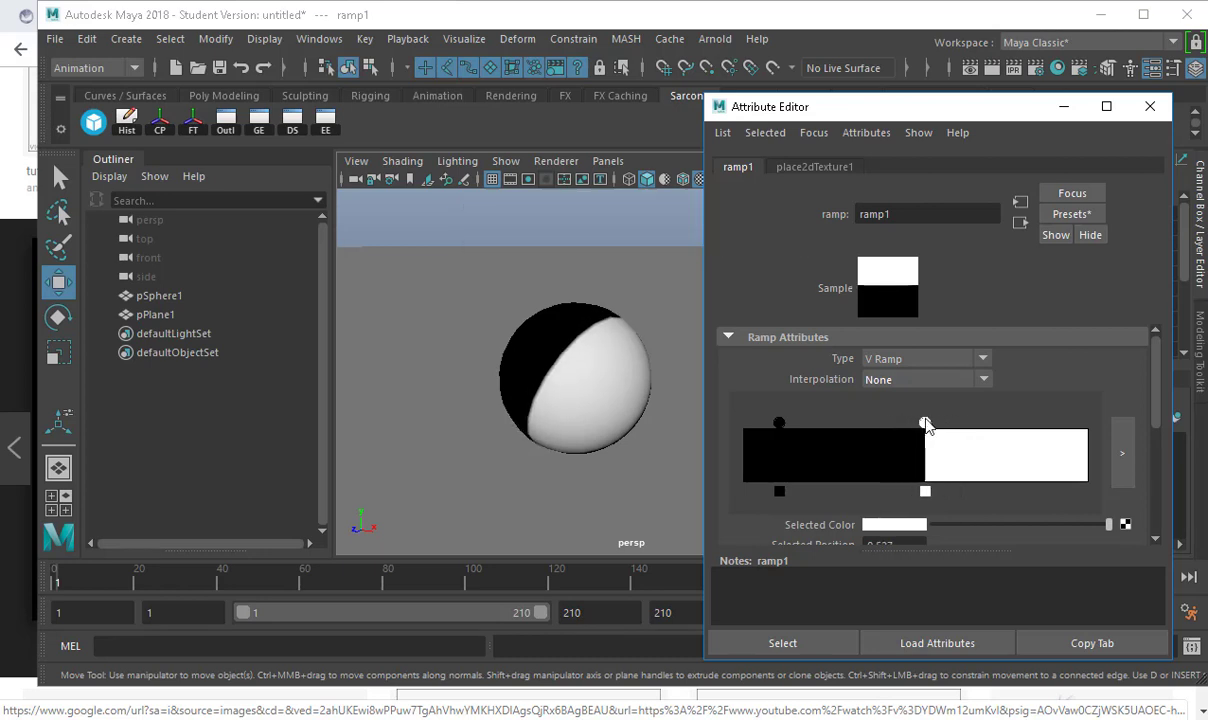
# - Move the black marker to the ramp's start and add a narrow red band from about 0.46 up to the white section
pyautogui.click(778, 424)
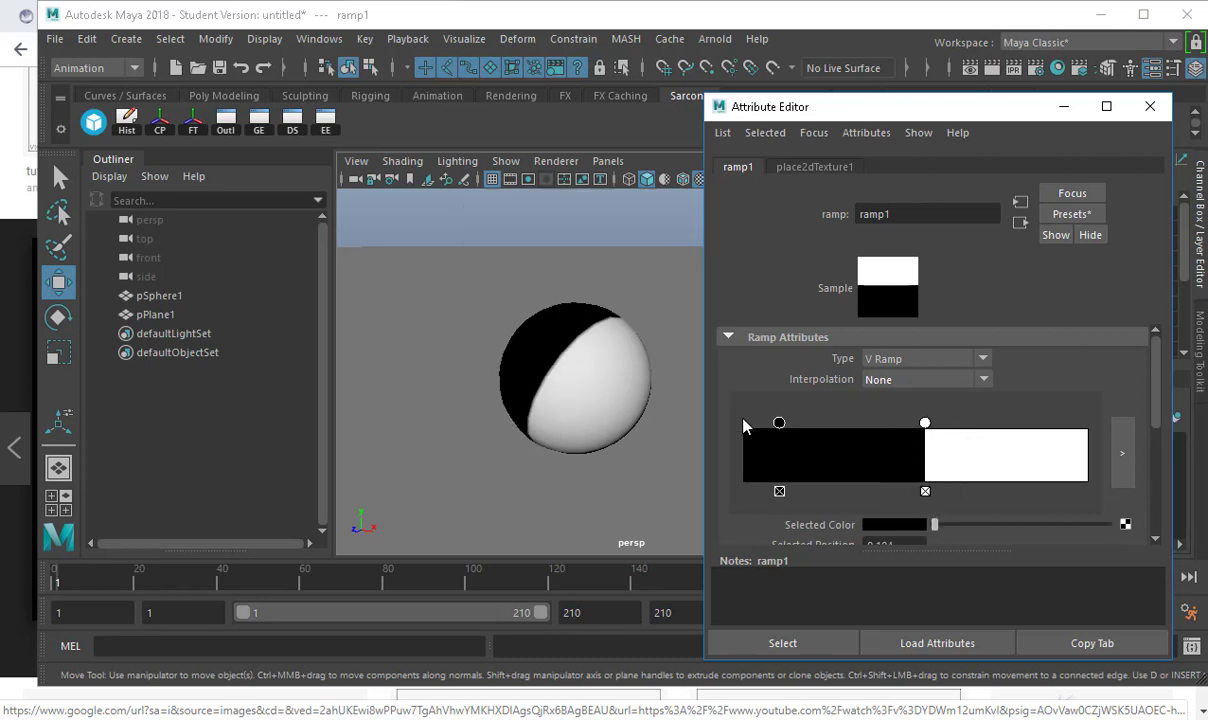
pyautogui.click(855, 457)
pyautogui.click(893, 528)
pyautogui.click(812, 470)
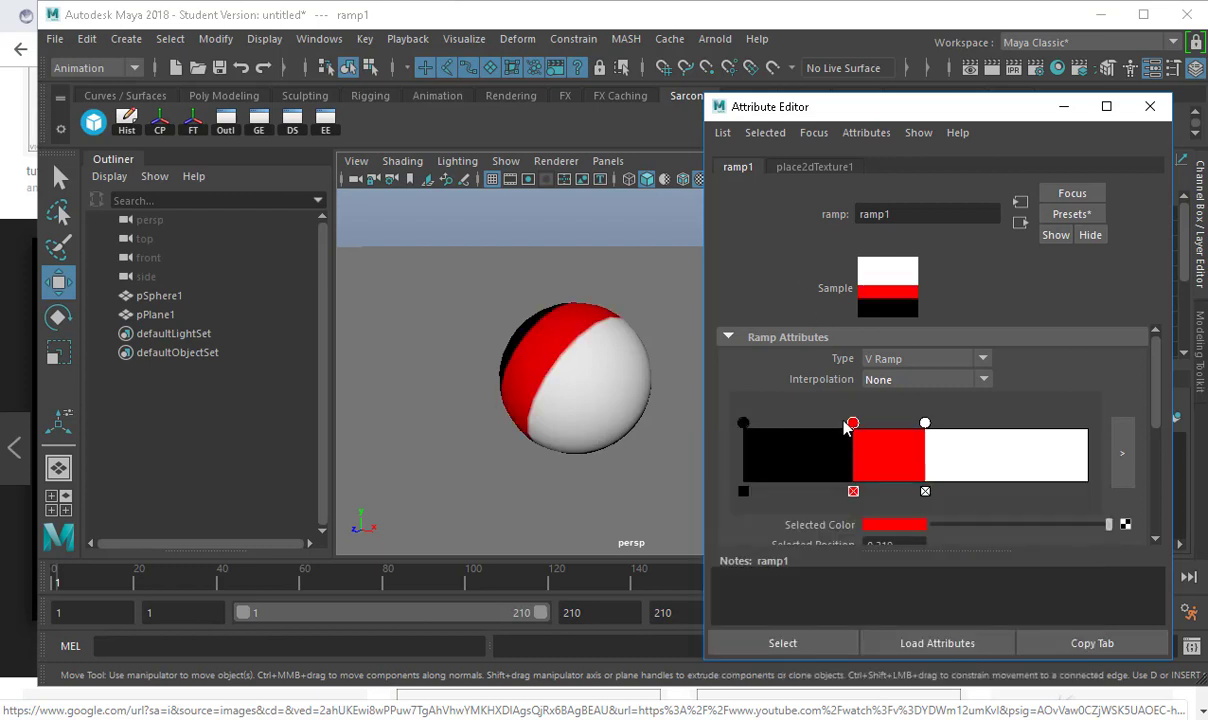
pyautogui.moveTo(853, 424); pyautogui.dragTo(901, 425)
pyautogui.click(928, 424)
pyautogui.click(906, 424)
# - Play back the animation to check how the striped ball rolls, stopping at frame 100
pyautogui.click(590, 315)
pyautogui.hotkey('alt', 'v')
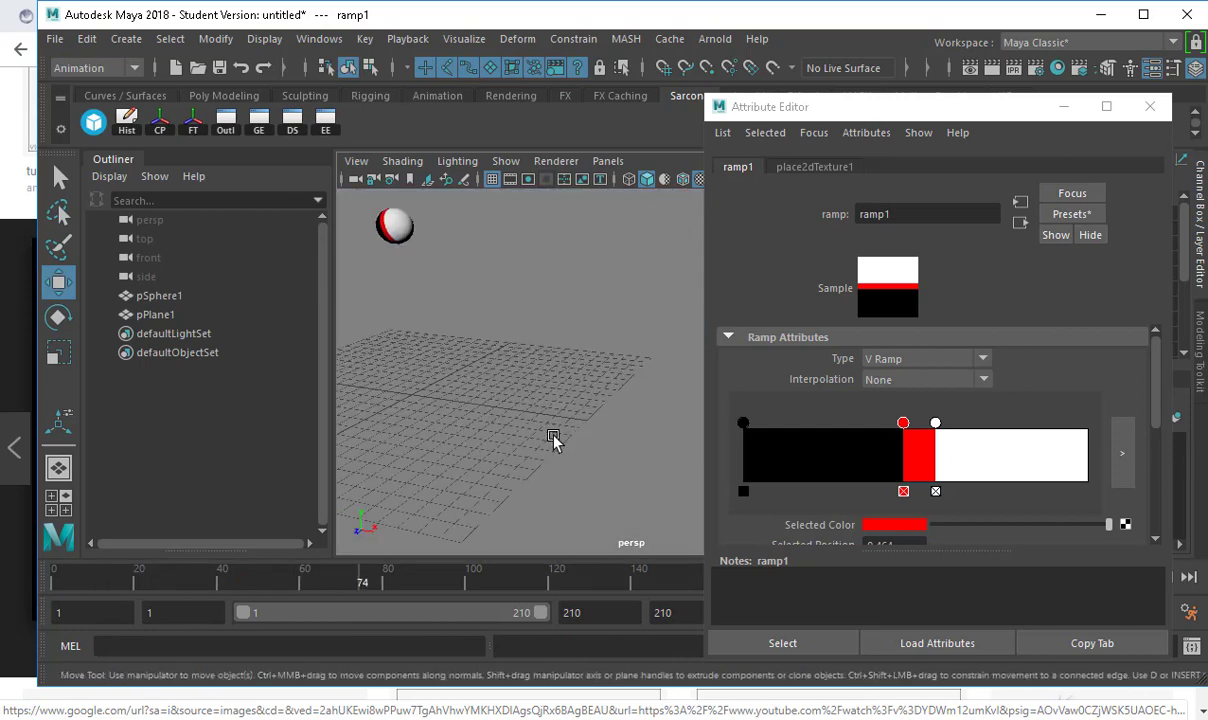
pyautogui.press('Escape')
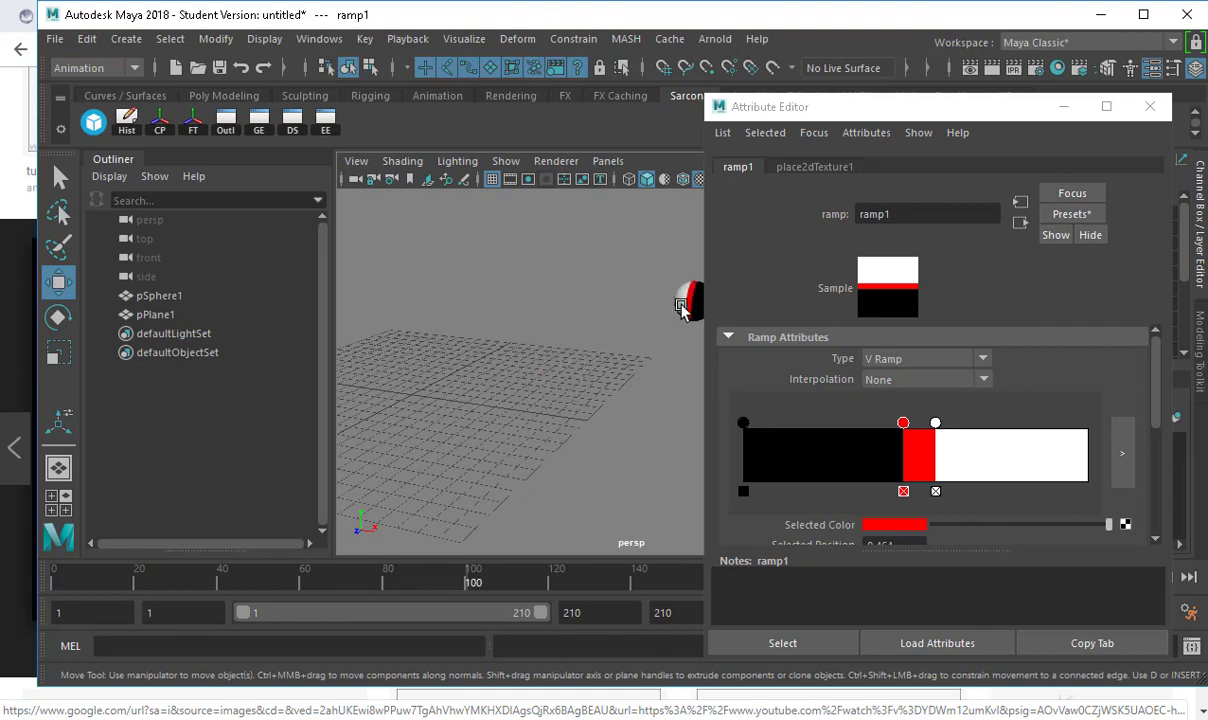
# - Select the ball, close the Attribute Editor, and replay the bounce in the perspective view up to frame 90
pyautogui.click(683, 308)
pyautogui.click(1150, 106)
pyautogui.keyDown('alt'); pyautogui.moveTo(801, 264); pyautogui.dragTo(897, 275); pyautogui.keyUp('alt')
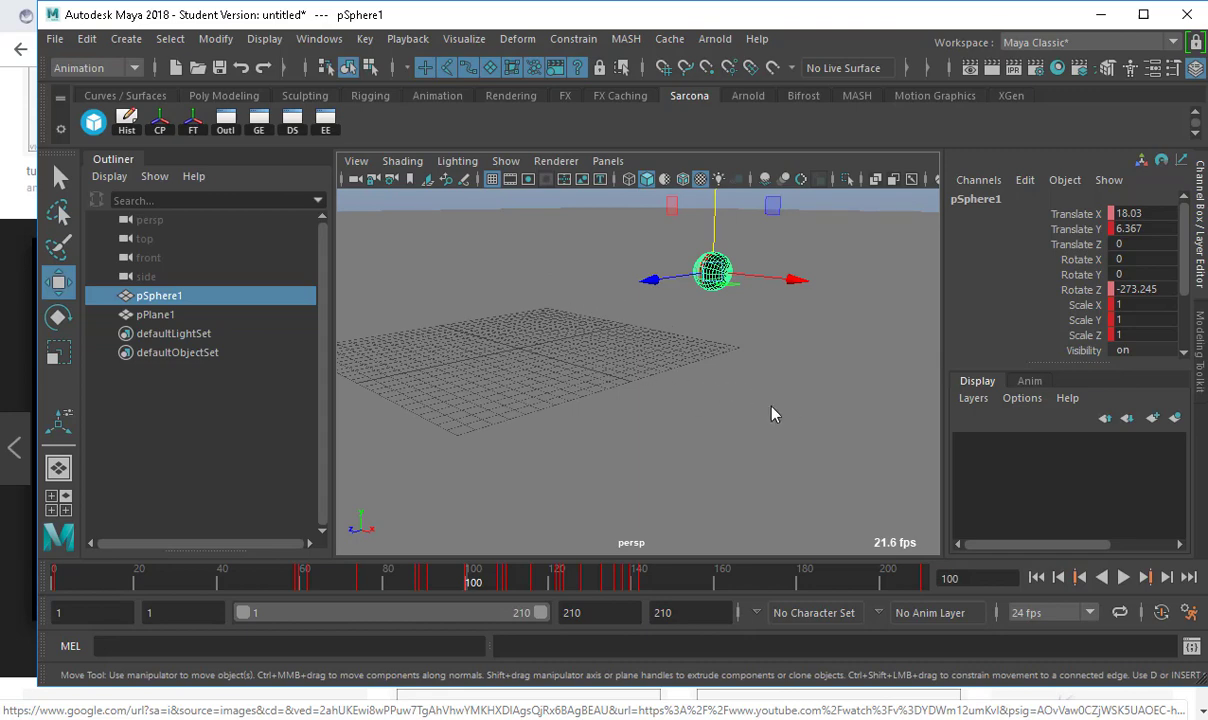
pyautogui.press('space')
pyautogui.press('space')
pyautogui.moveTo(706, 405); pyautogui.dragTo(511, 570)
pyautogui.hotkey('alt', 'v')
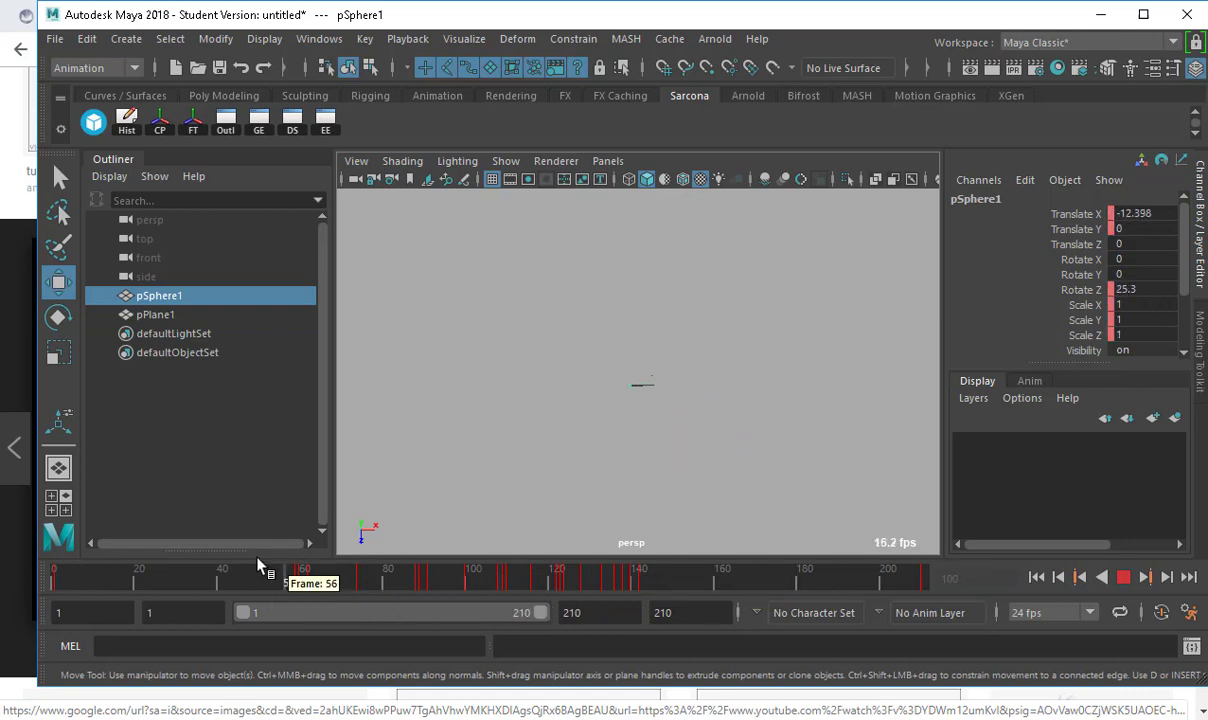
pyautogui.moveTo(582, 507); pyautogui.dragTo(428, 495)
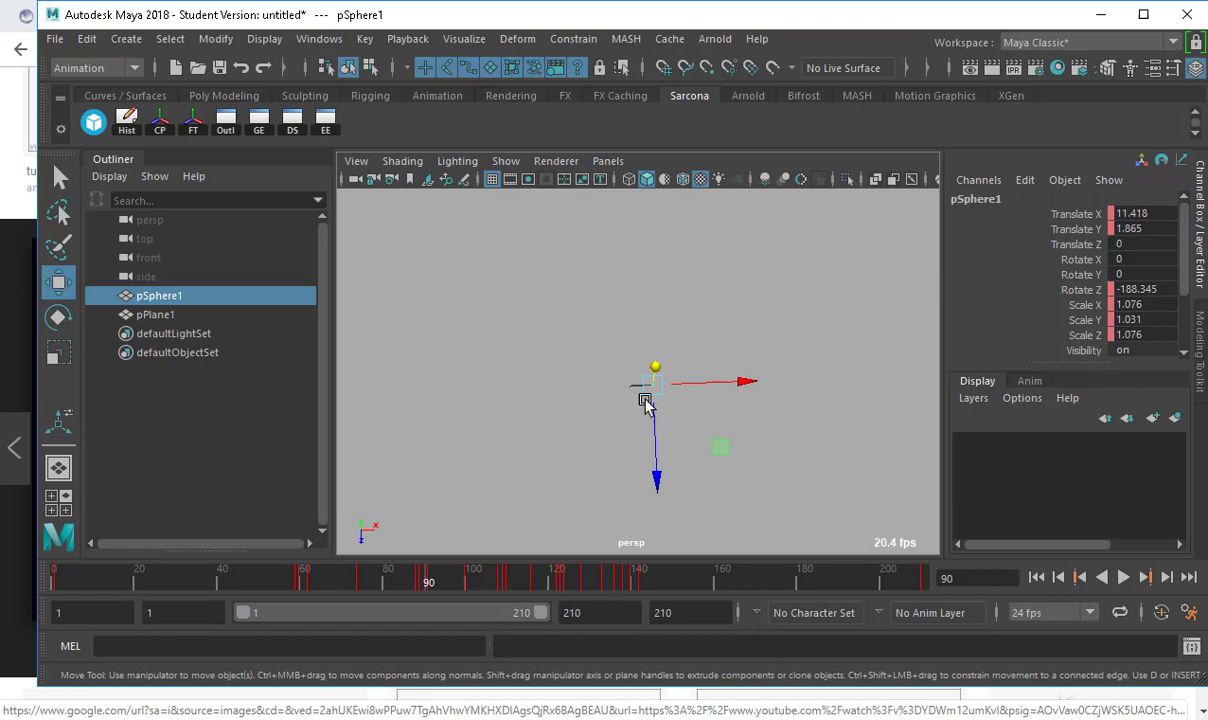
# - Reframe the perspective view to a low side angle with the whole ground plane visible and replay the full bounce
pyautogui.keyDown('alt'); pyautogui.moveTo(647, 399); pyautogui.dragTo(626, 532); pyautogui.keyUp('alt')
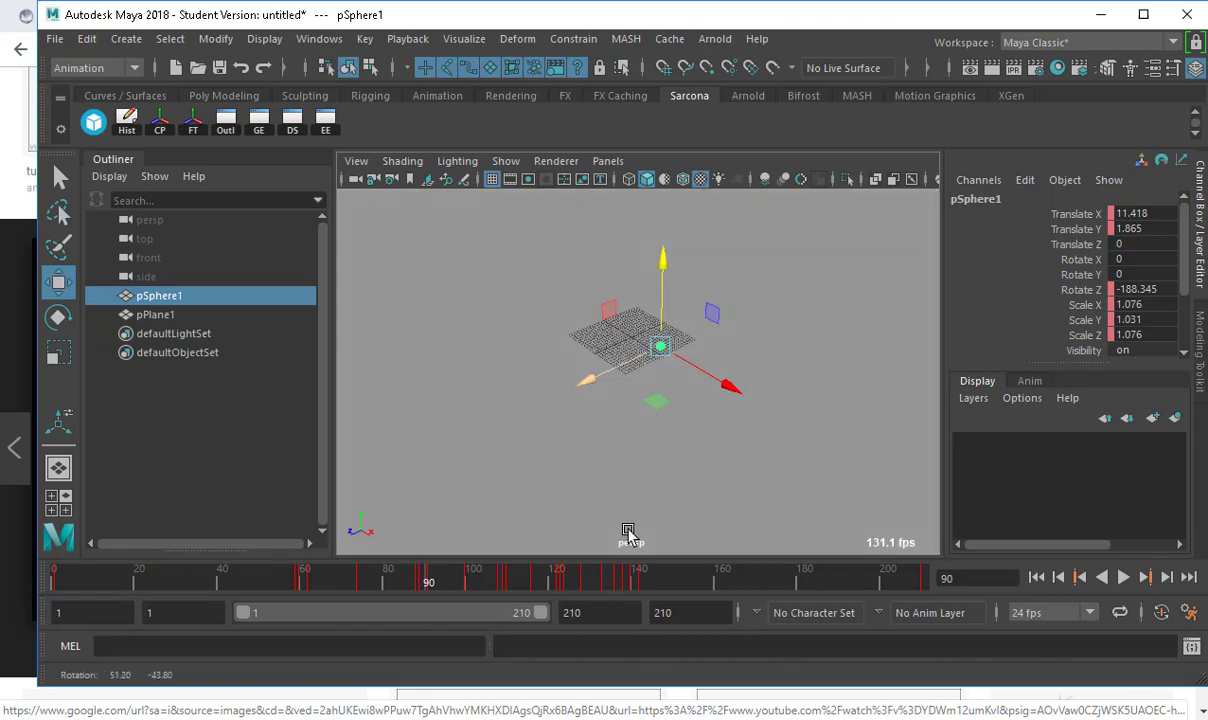
pyautogui.click(678, 579)
pyautogui.keyDown('alt'); pyautogui.moveTo(733, 448); pyautogui.dragTo(700, 405); pyautogui.keyUp('alt')
pyautogui.keyDown('alt'); pyautogui.moveTo(700, 430); pyautogui.dragTo(709, 486, button='middle'); pyautogui.keyUp('alt')
pyautogui.keyDown('alt'); pyautogui.moveTo(709, 486); pyautogui.dragTo(1065, 450, button='right'); pyautogui.keyUp('alt')
pyautogui.keyDown('alt'); pyautogui.moveTo(787, 439); pyautogui.dragTo(705, 471, button='middle'); pyautogui.keyUp('alt')
pyautogui.moveTo(504, 585); pyautogui.dragTo(294, 573)
pyautogui.hotkey('alt', 'v')
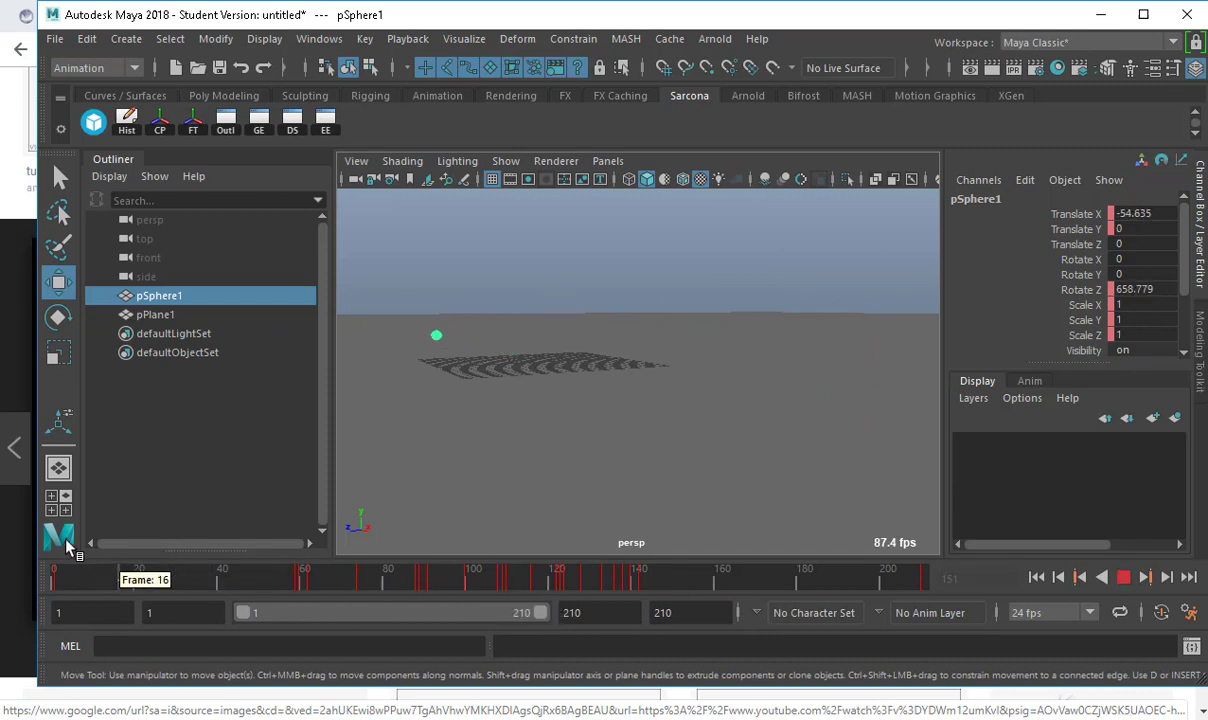
pyautogui.hotkey('alt', 'v')
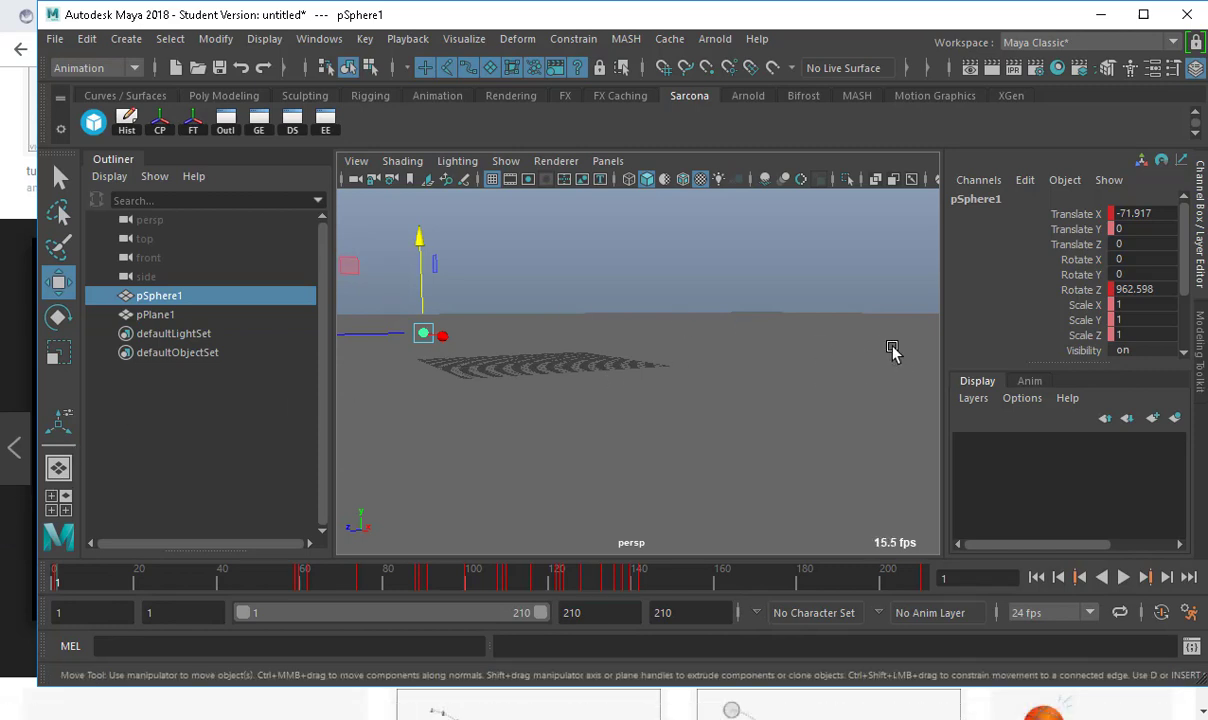
# - Deselect the ball and save the scene as BounceYBall3.mb in the project's scenes folder
pyautogui.click(656, 267)
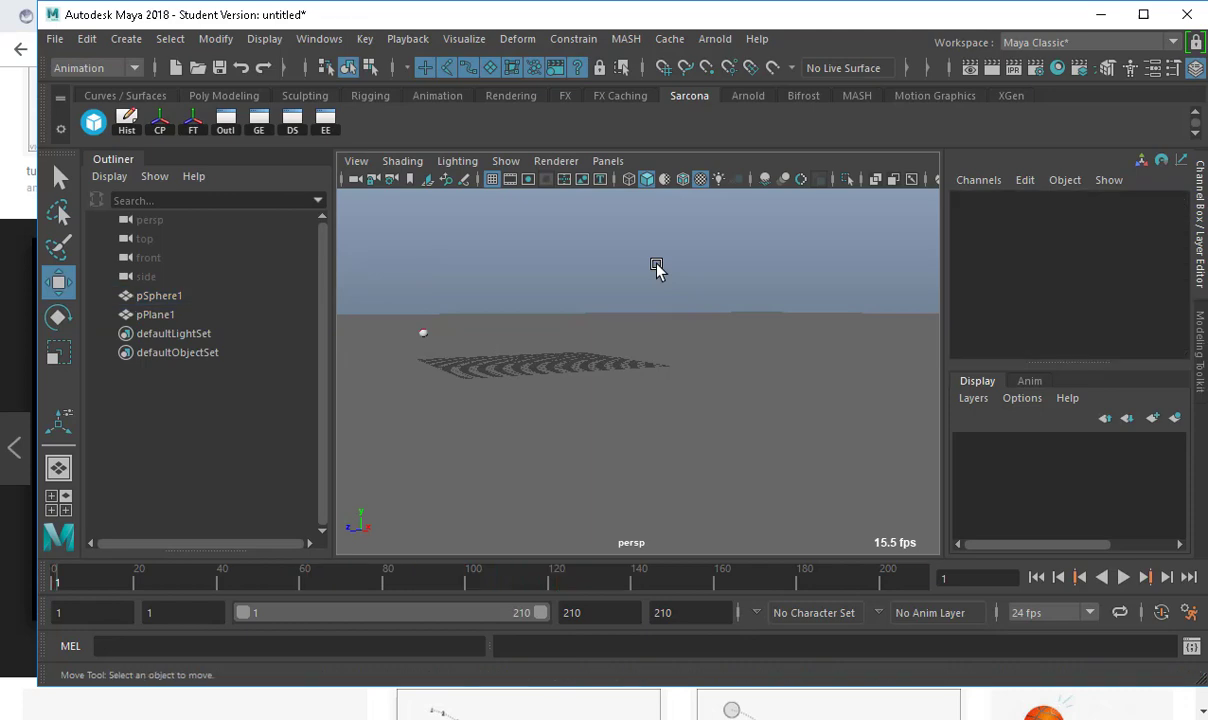
pyautogui.hotkey('ctrl', 's')
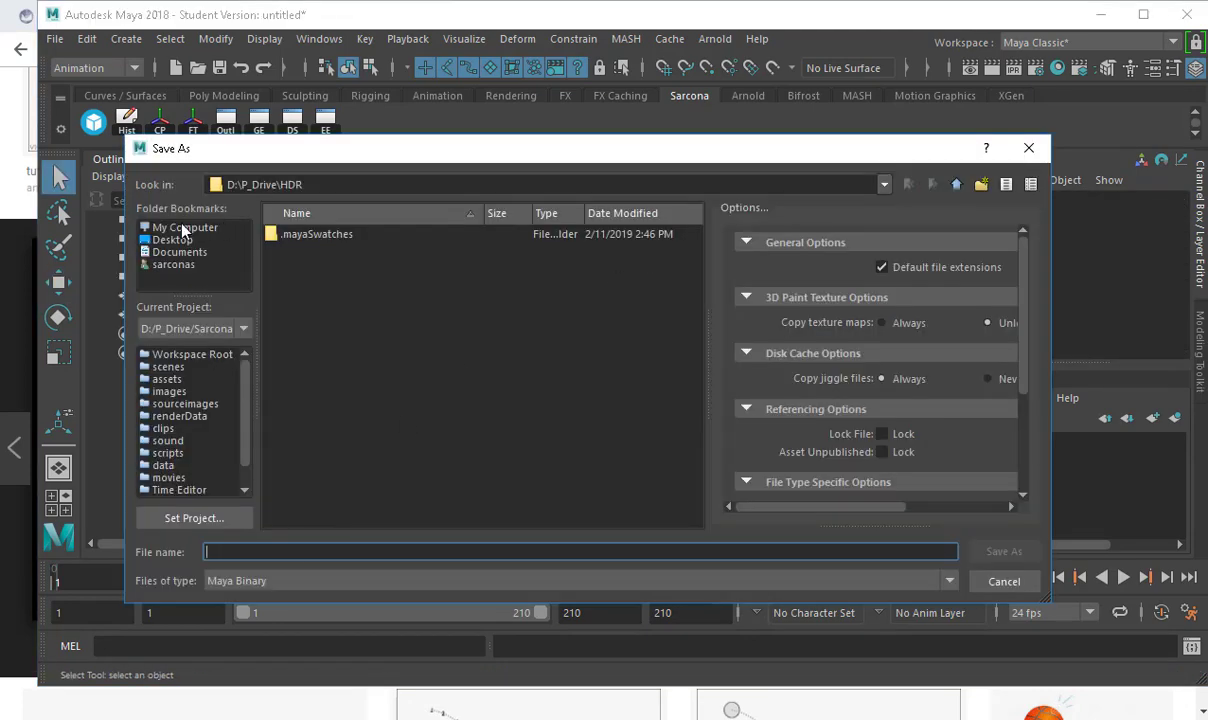
pyautogui.click(186, 368)
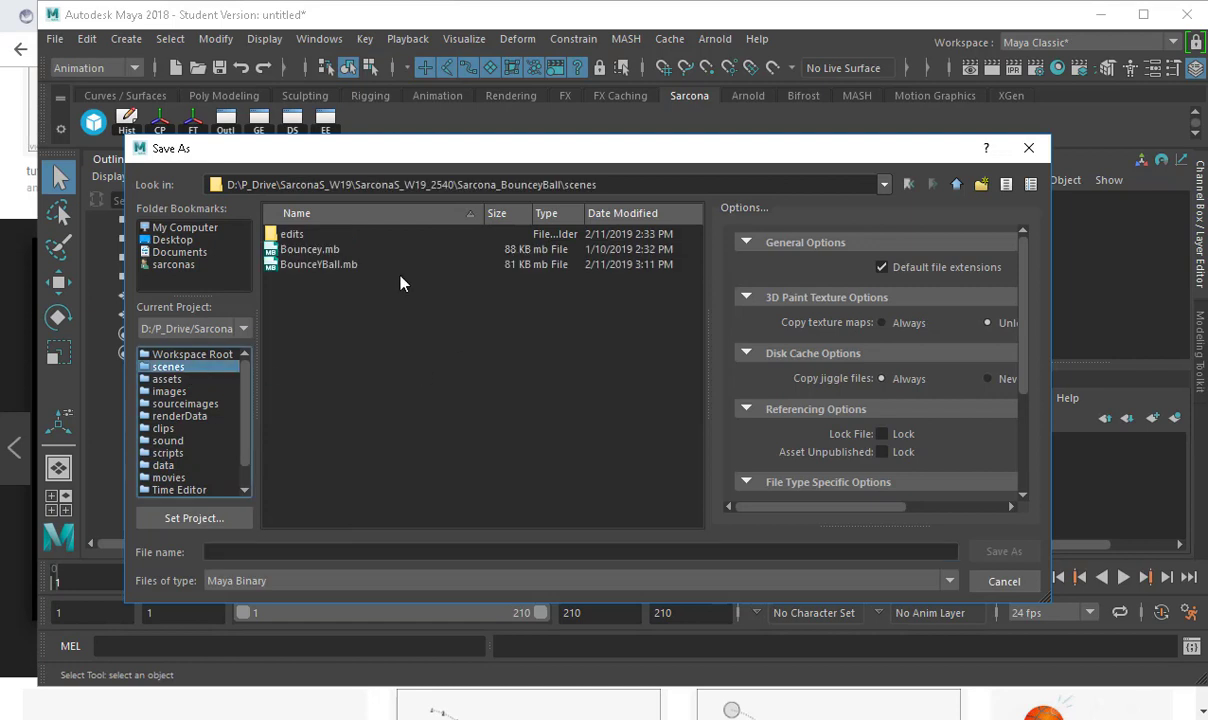
pyautogui.click(318, 266)
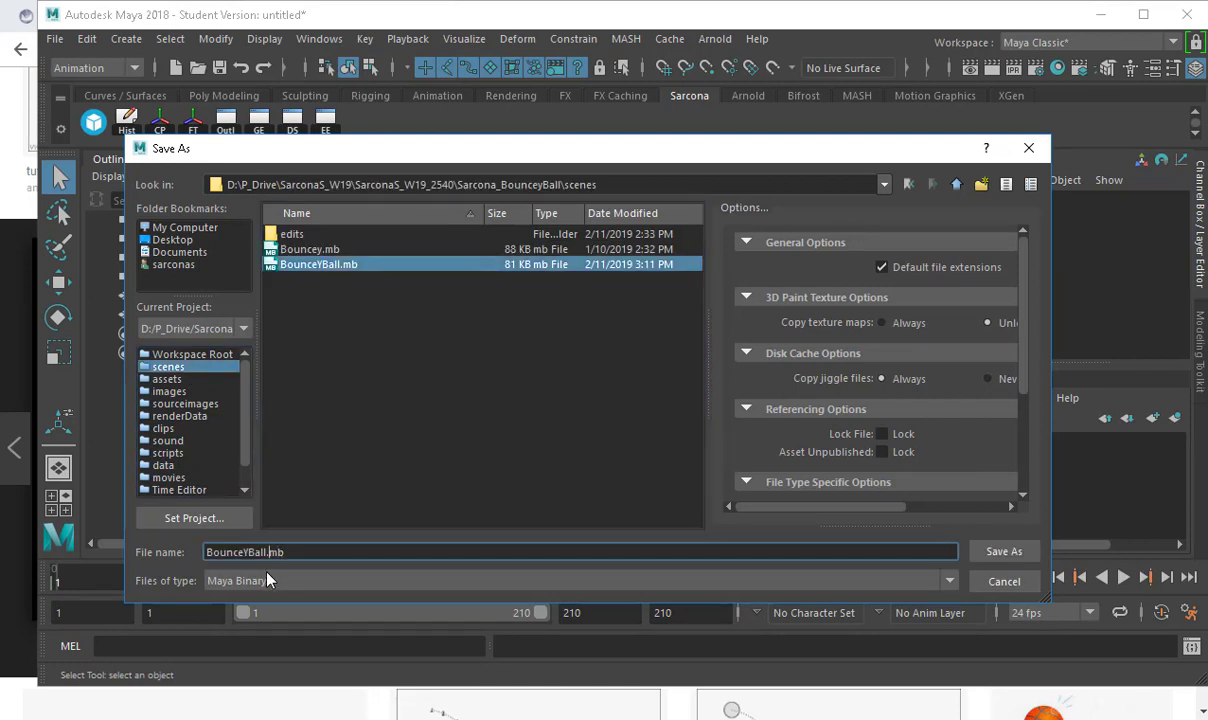
pyautogui.write('3')
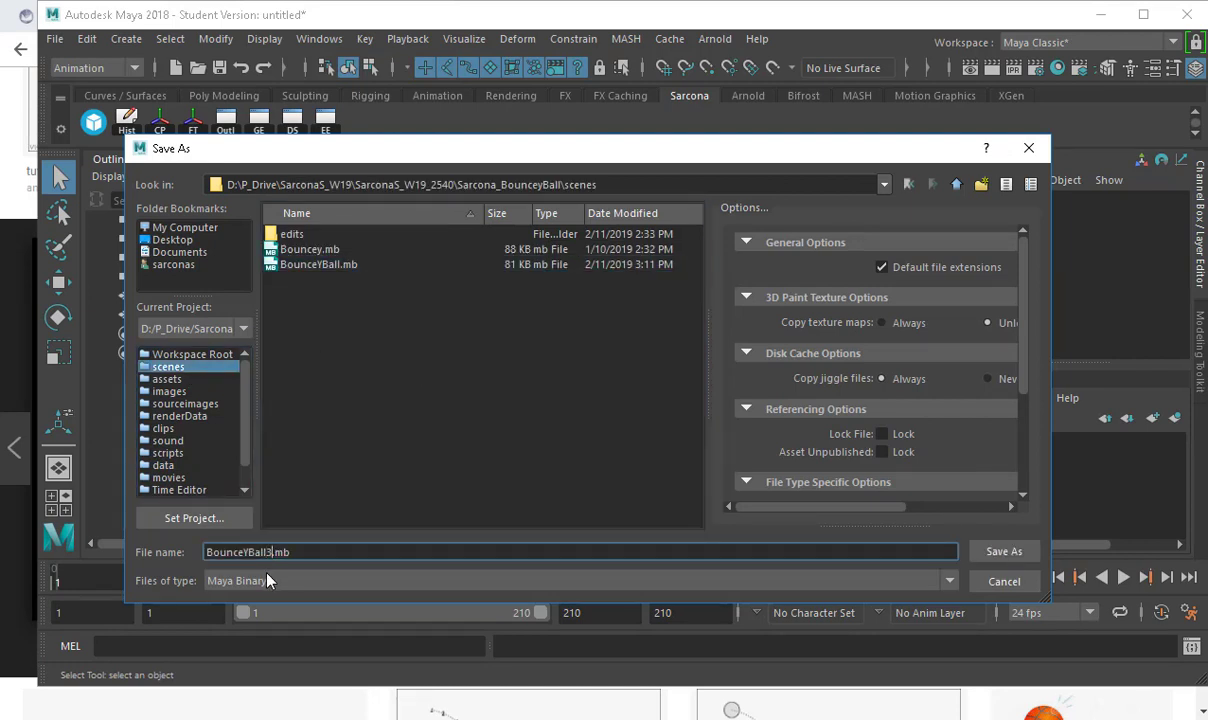
pyautogui.press('Return')
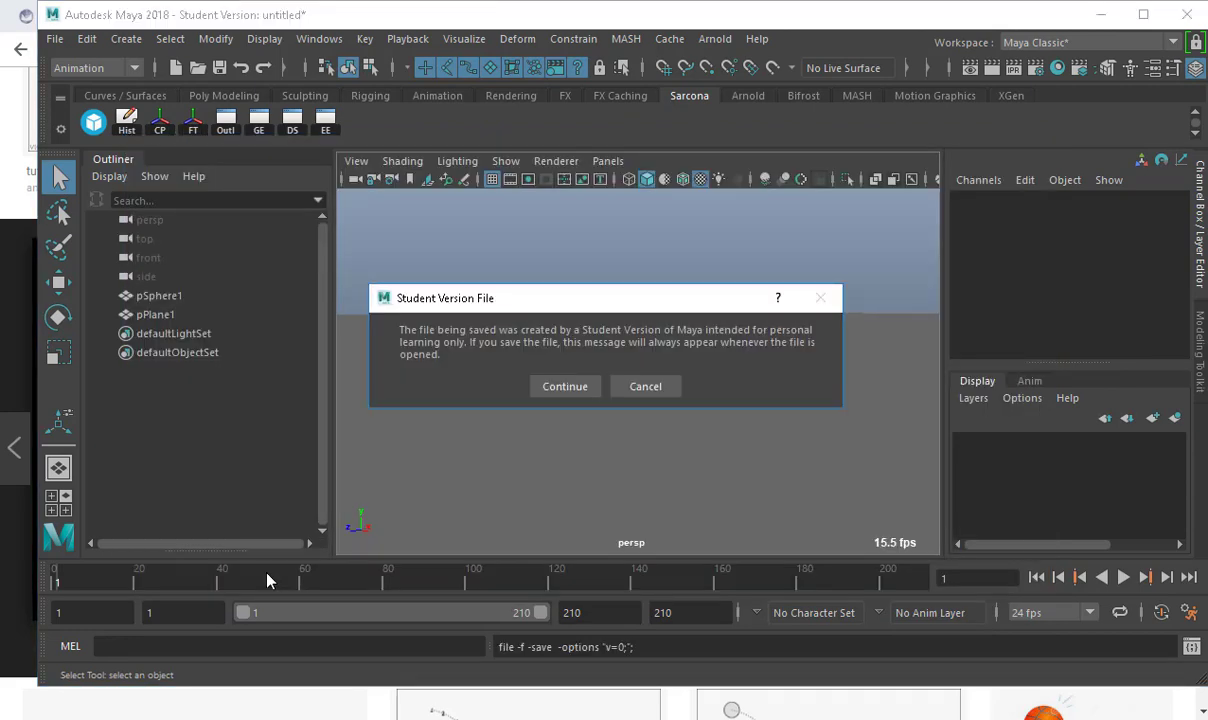